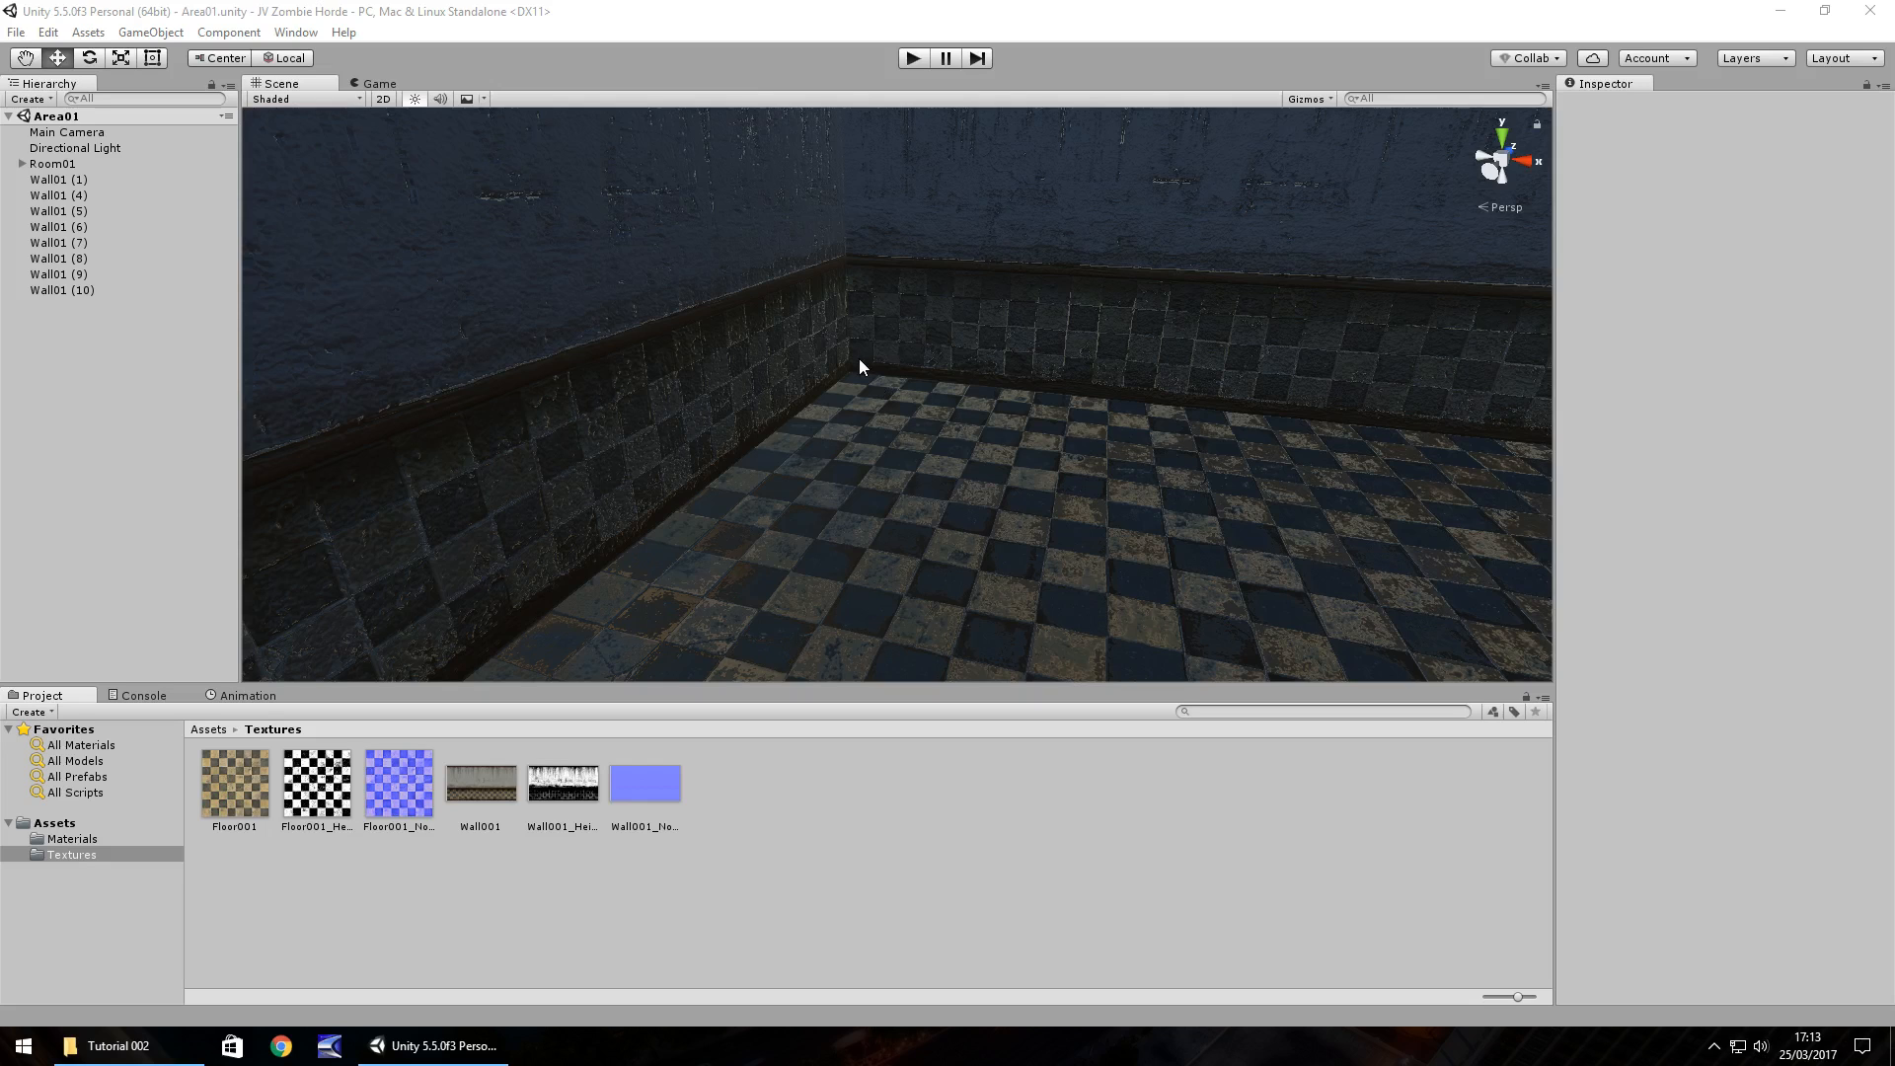
Try to delete Wall01 (8) beside the camera, and undo the deletion.
alt+drag(756, 426, 1396, 406)
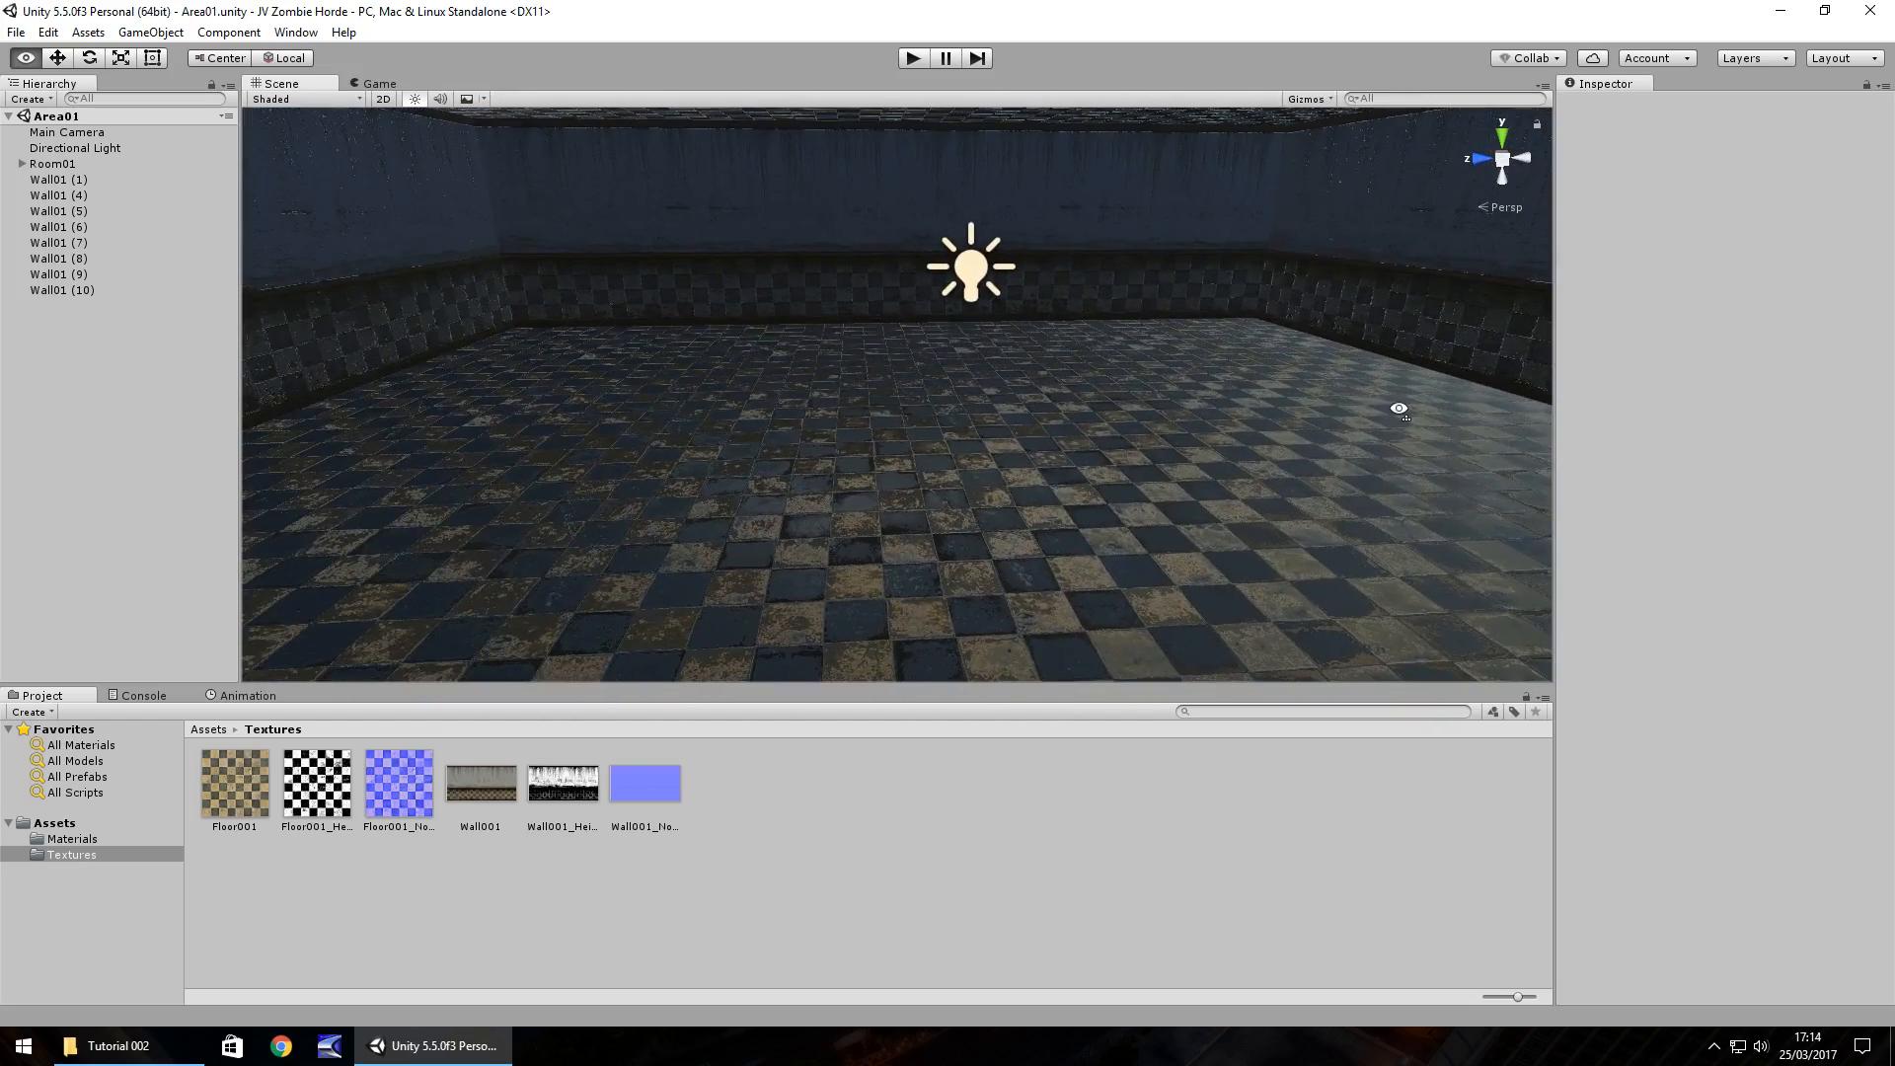
alt+drag(1312, 435, 1211, 475)
alt+drag(894, 465, 935, 479)
click(1185, 413)
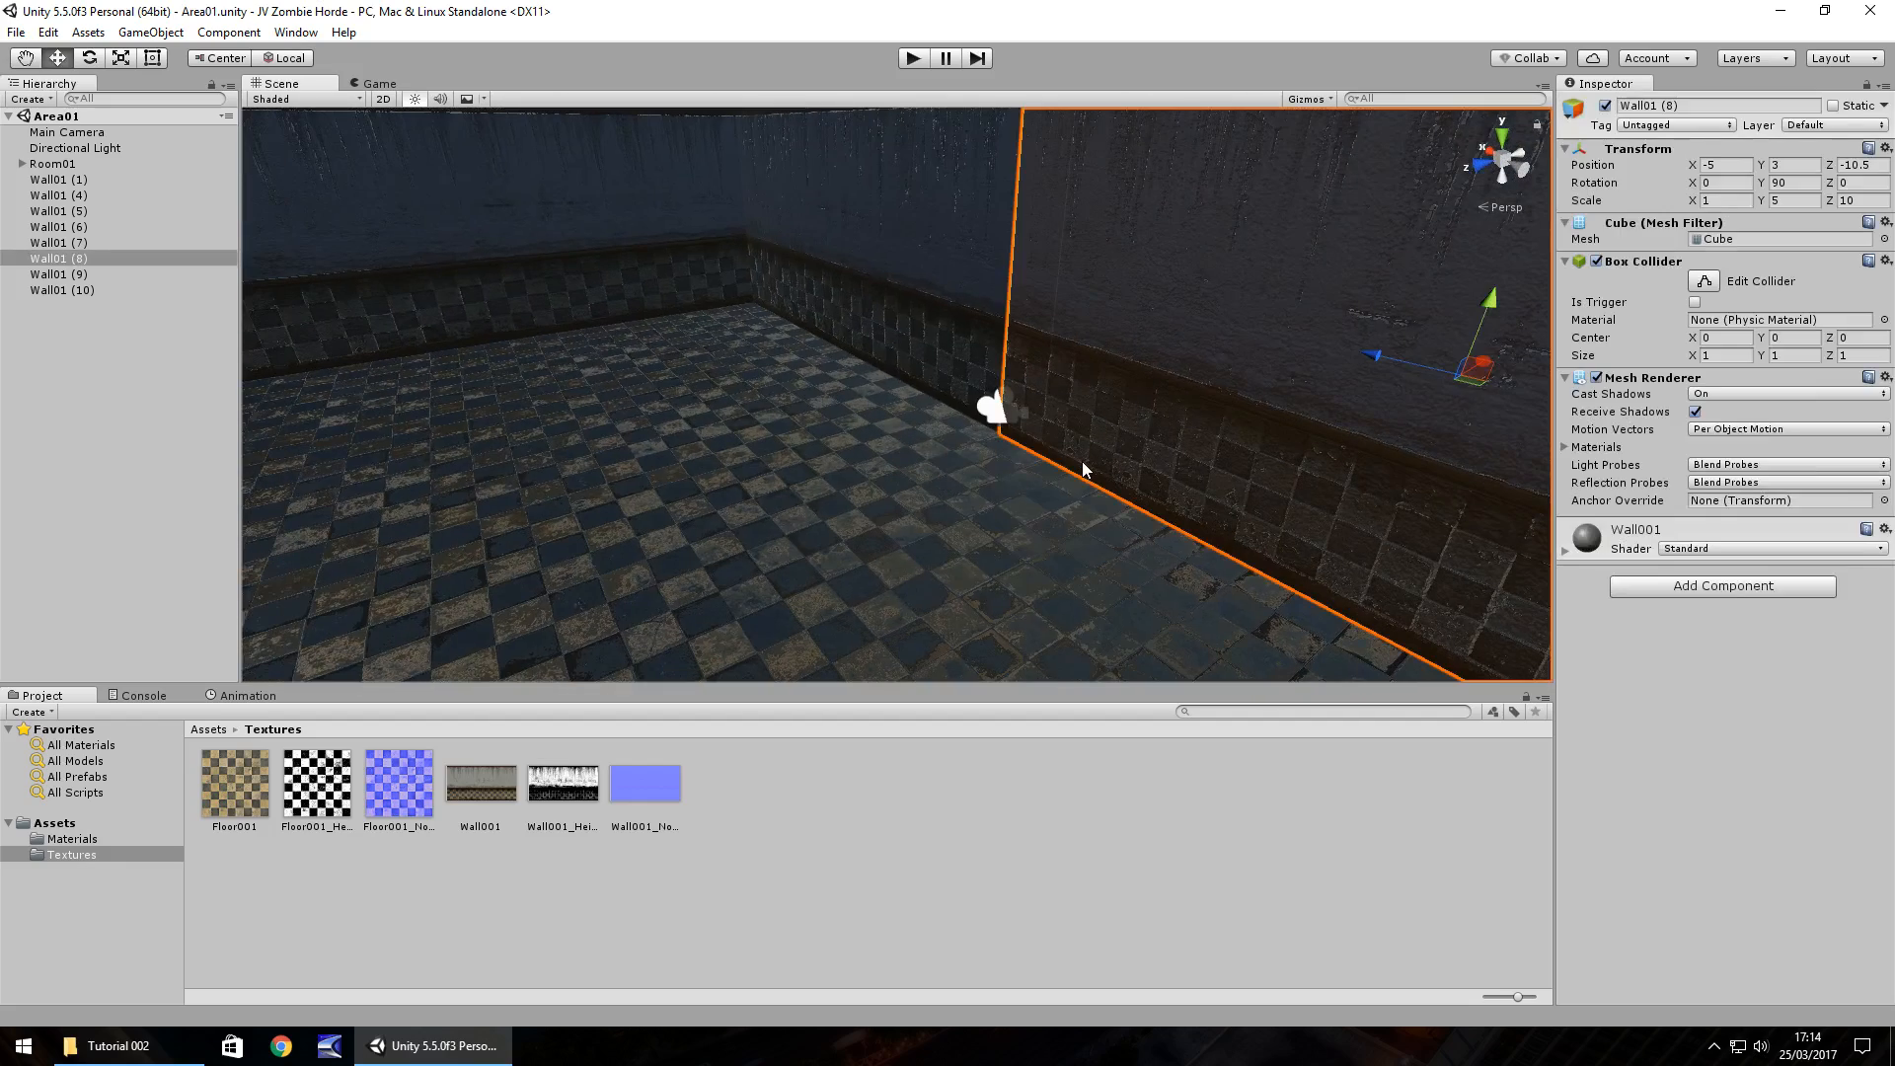
key(Delete)
mouse_move(1075, 465)
alt+mouse_down()
mouse_move(942, 427)
mouse_move(1093, 361)
mouse_move(1083, 431)
alt+mouse_up()
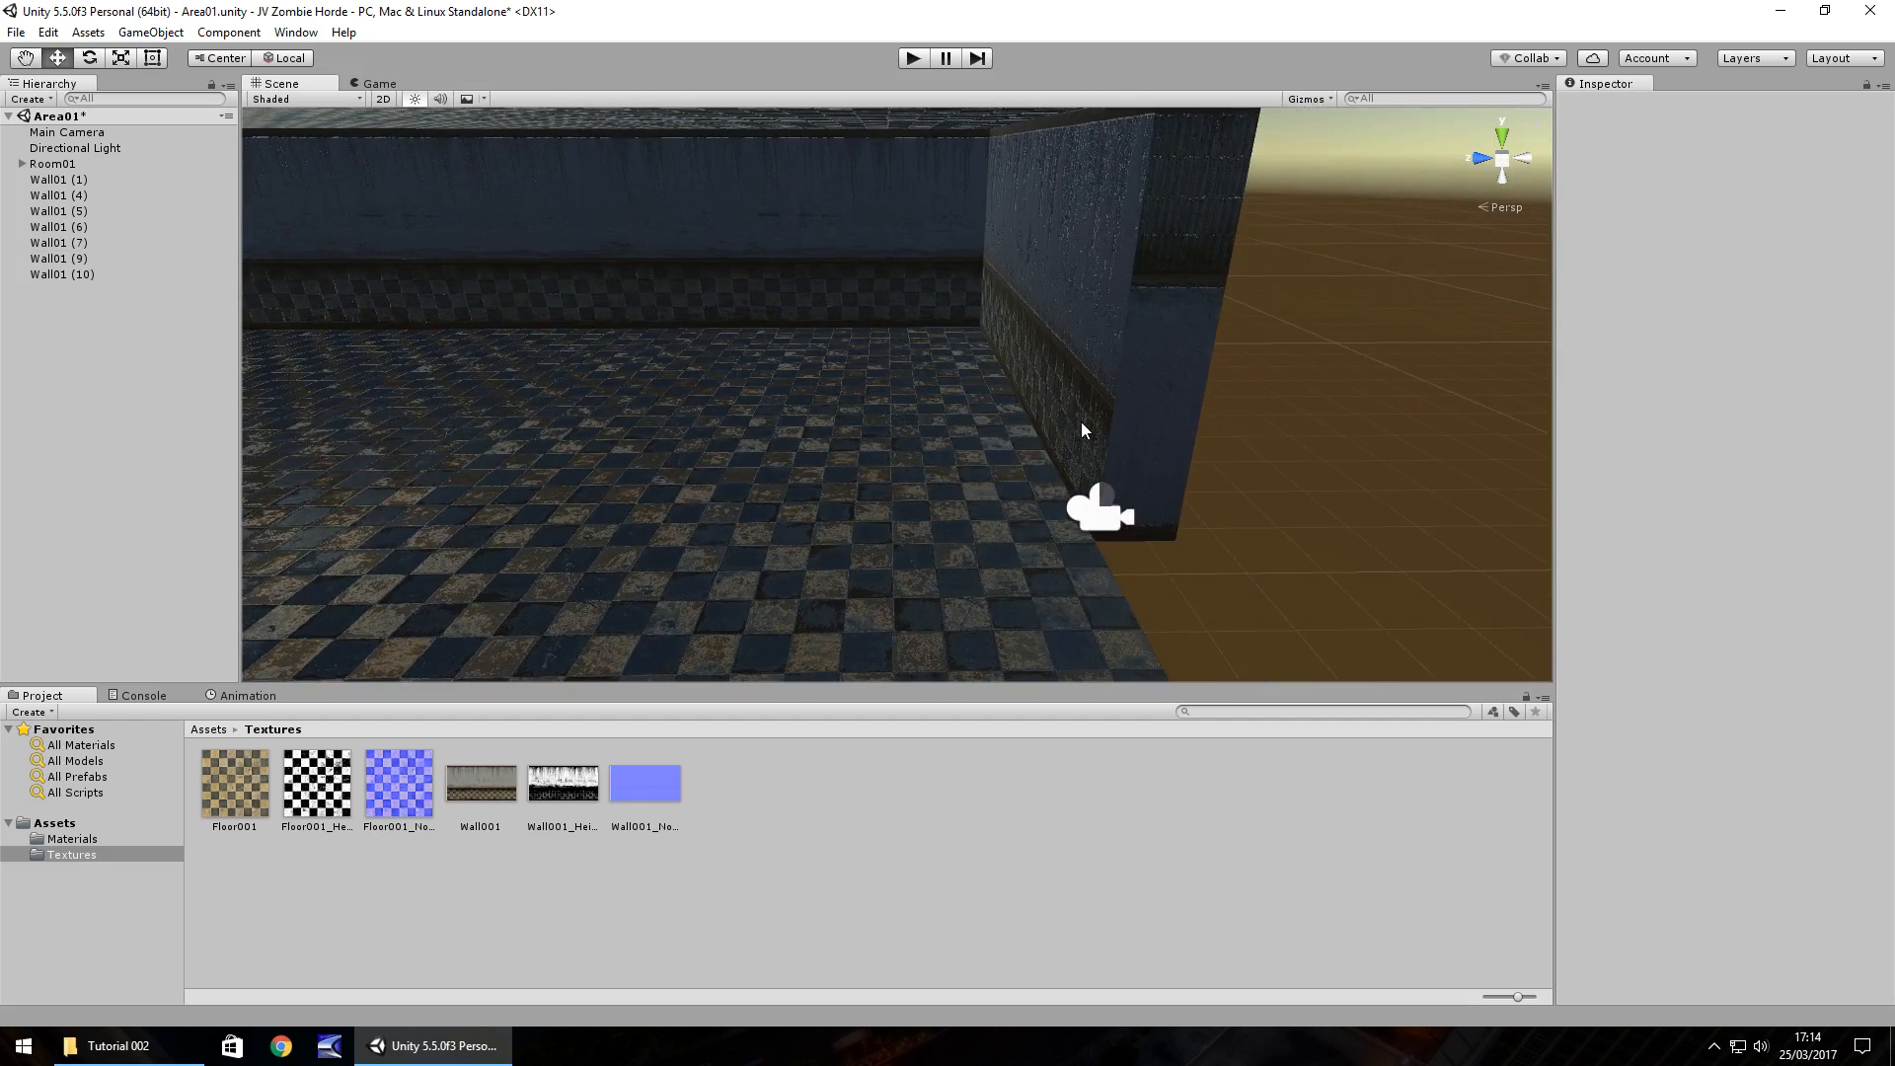
click(1109, 335)
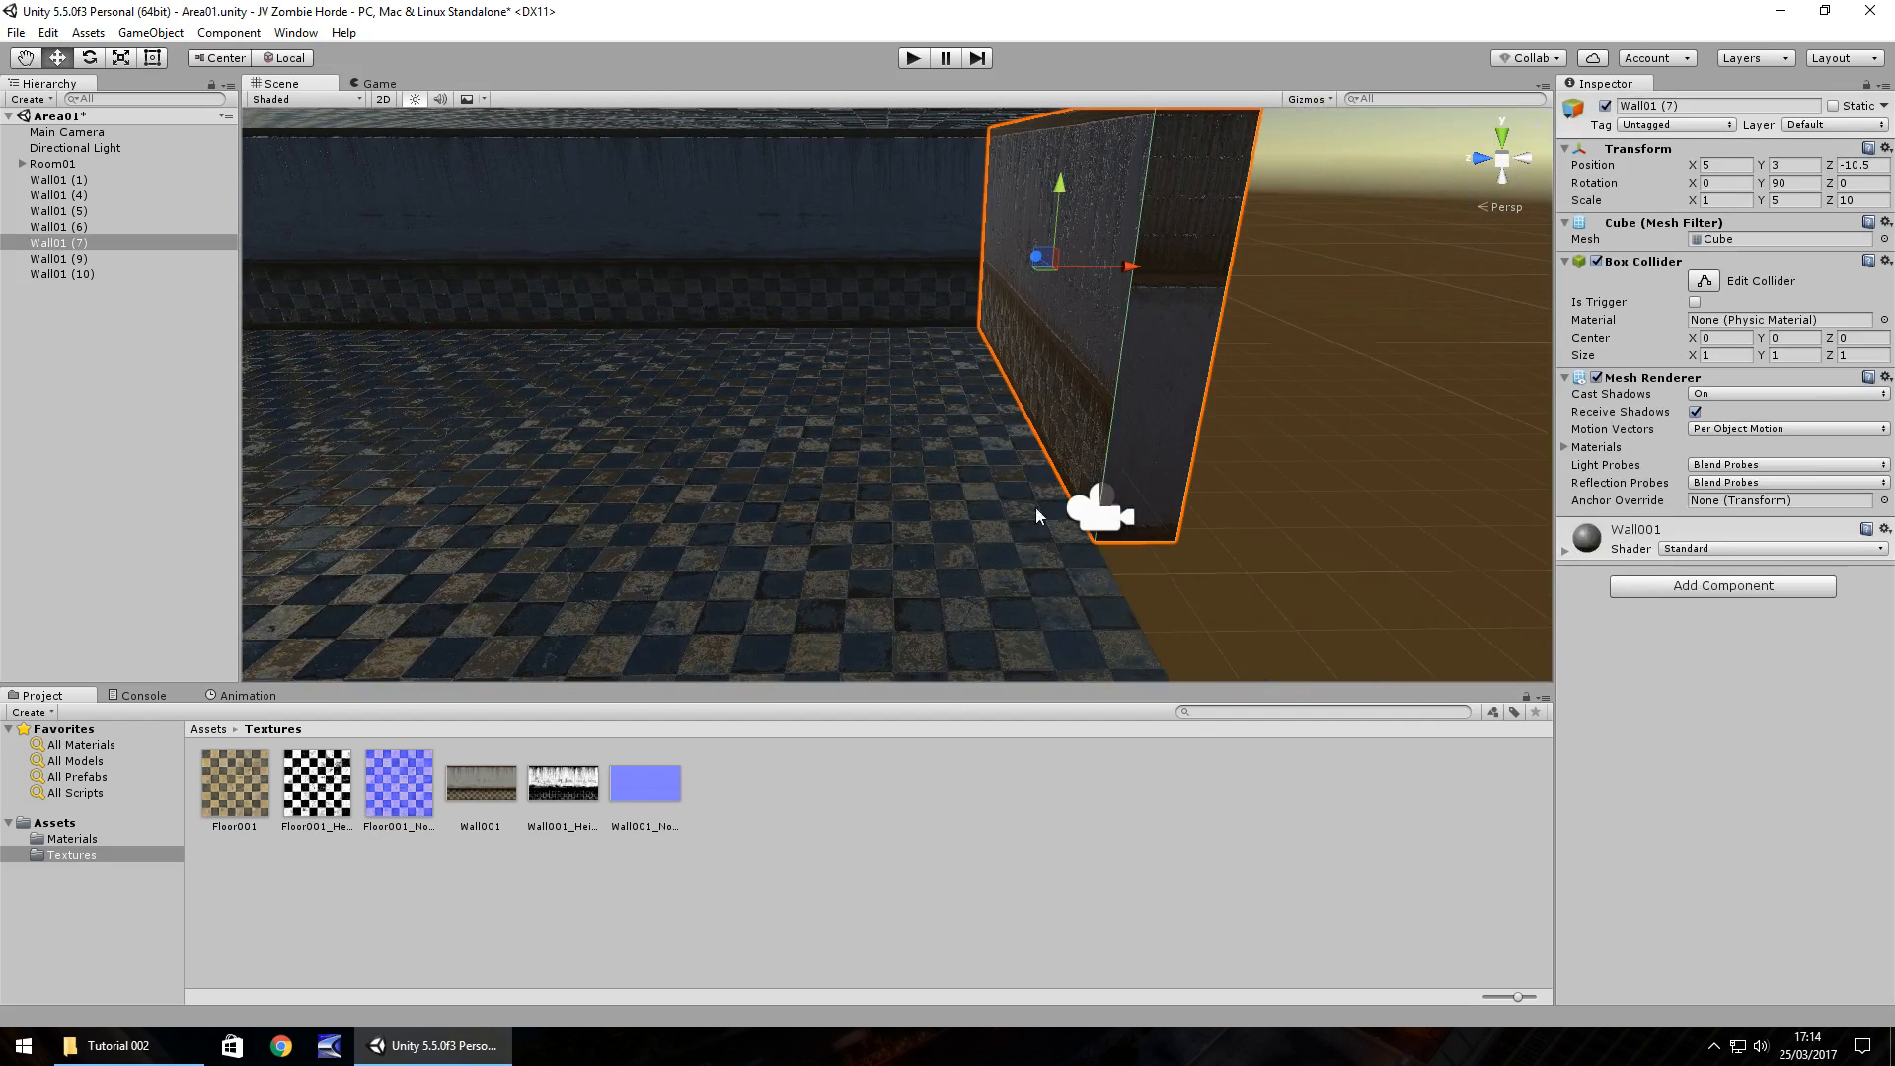
click(985, 399)
click(1005, 352)
key(ctrl+s)
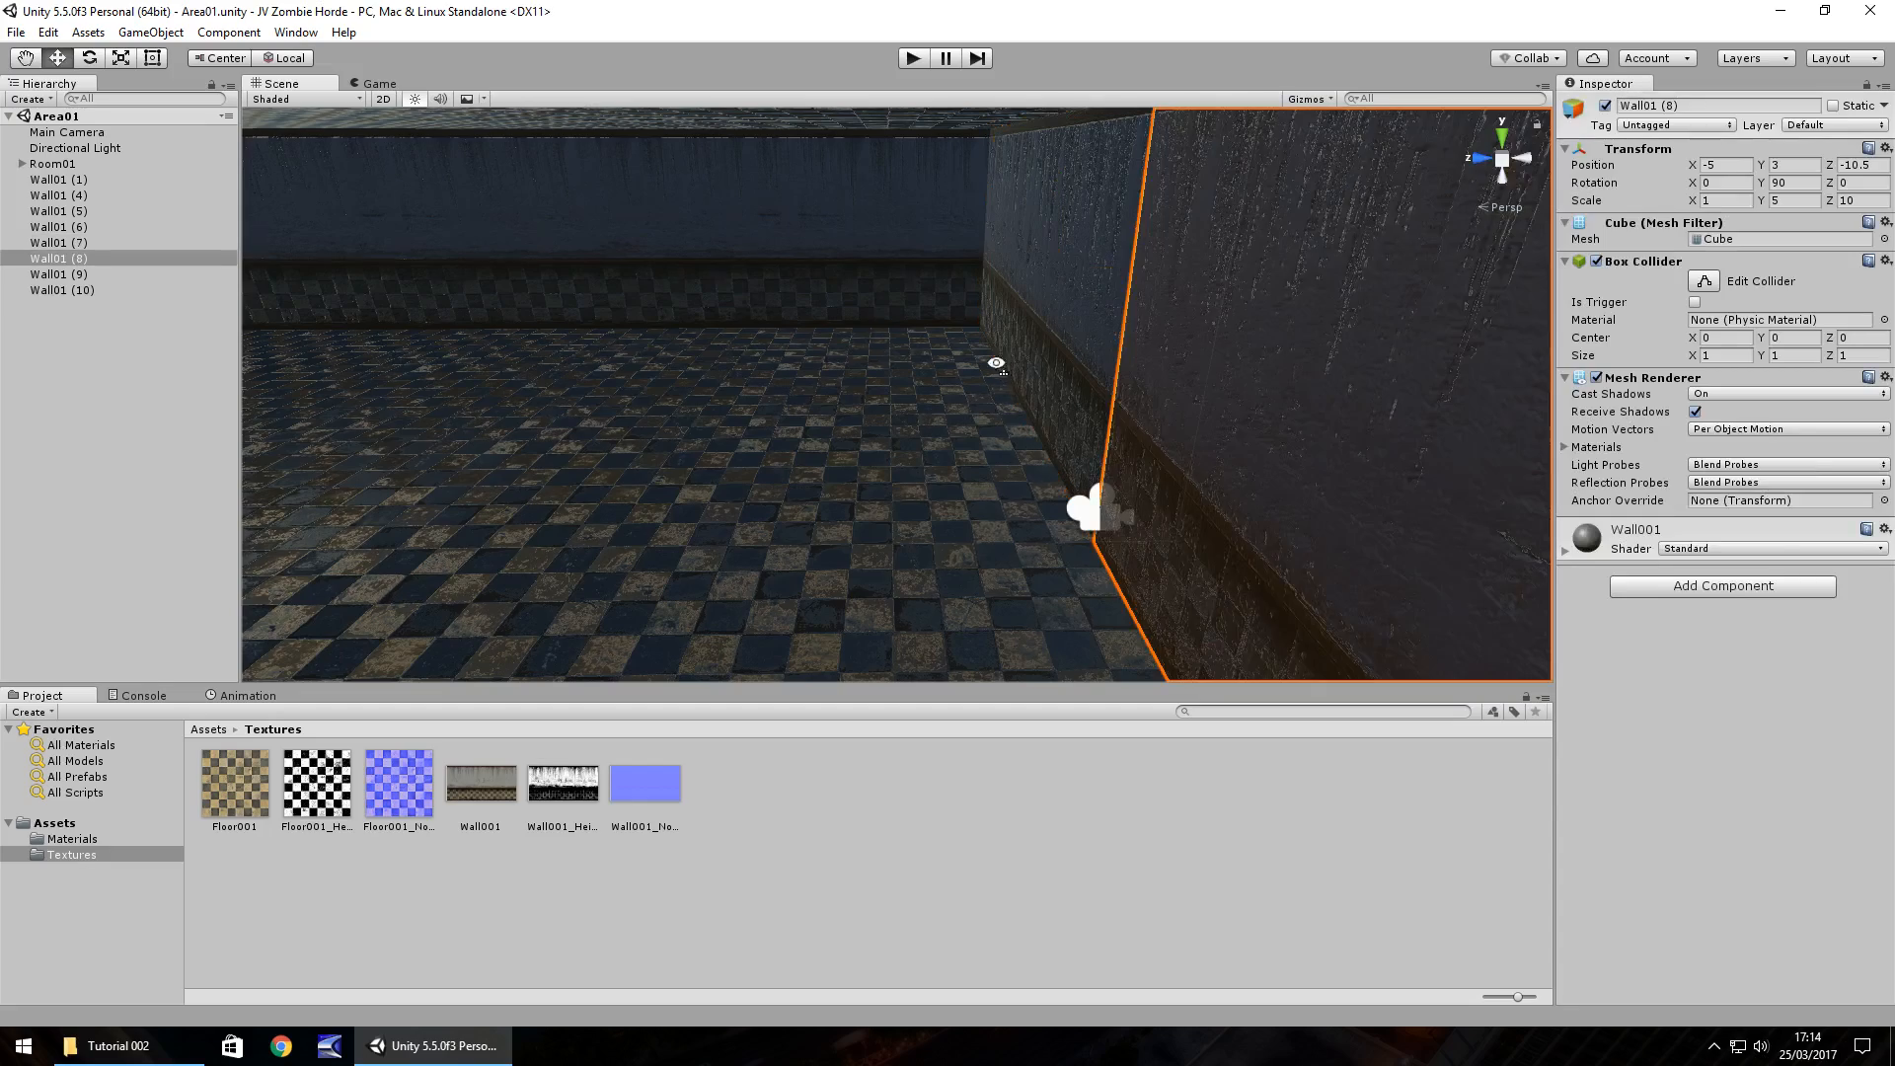
Delete Wall01 (1) to open up one side of the room.
alt+drag(1004, 353, 805, 347)
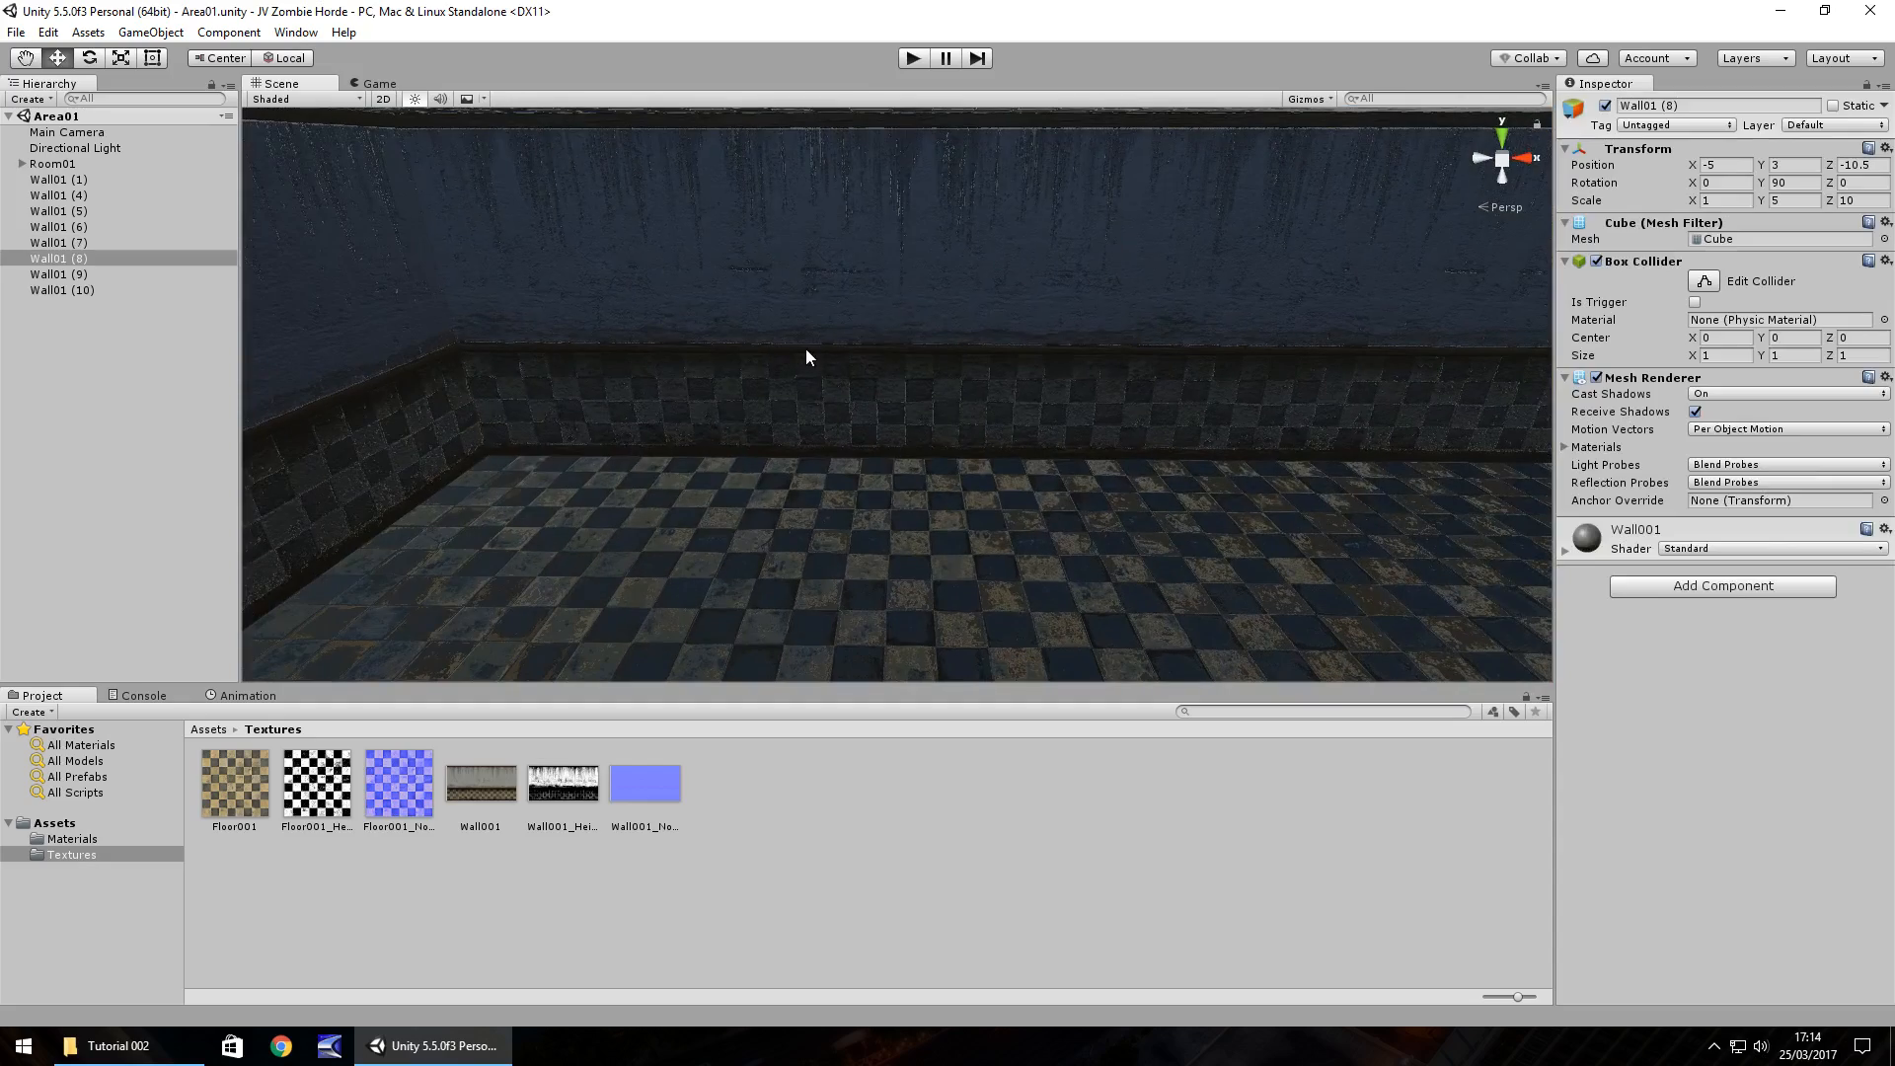
click(806, 347)
key(Delete)
Set Wall01 (4)'s X scale to 10 and Y rotation to 180, and move it along Z to 15.
alt+drag(849, 423, 1268, 389)
click(1268, 389)
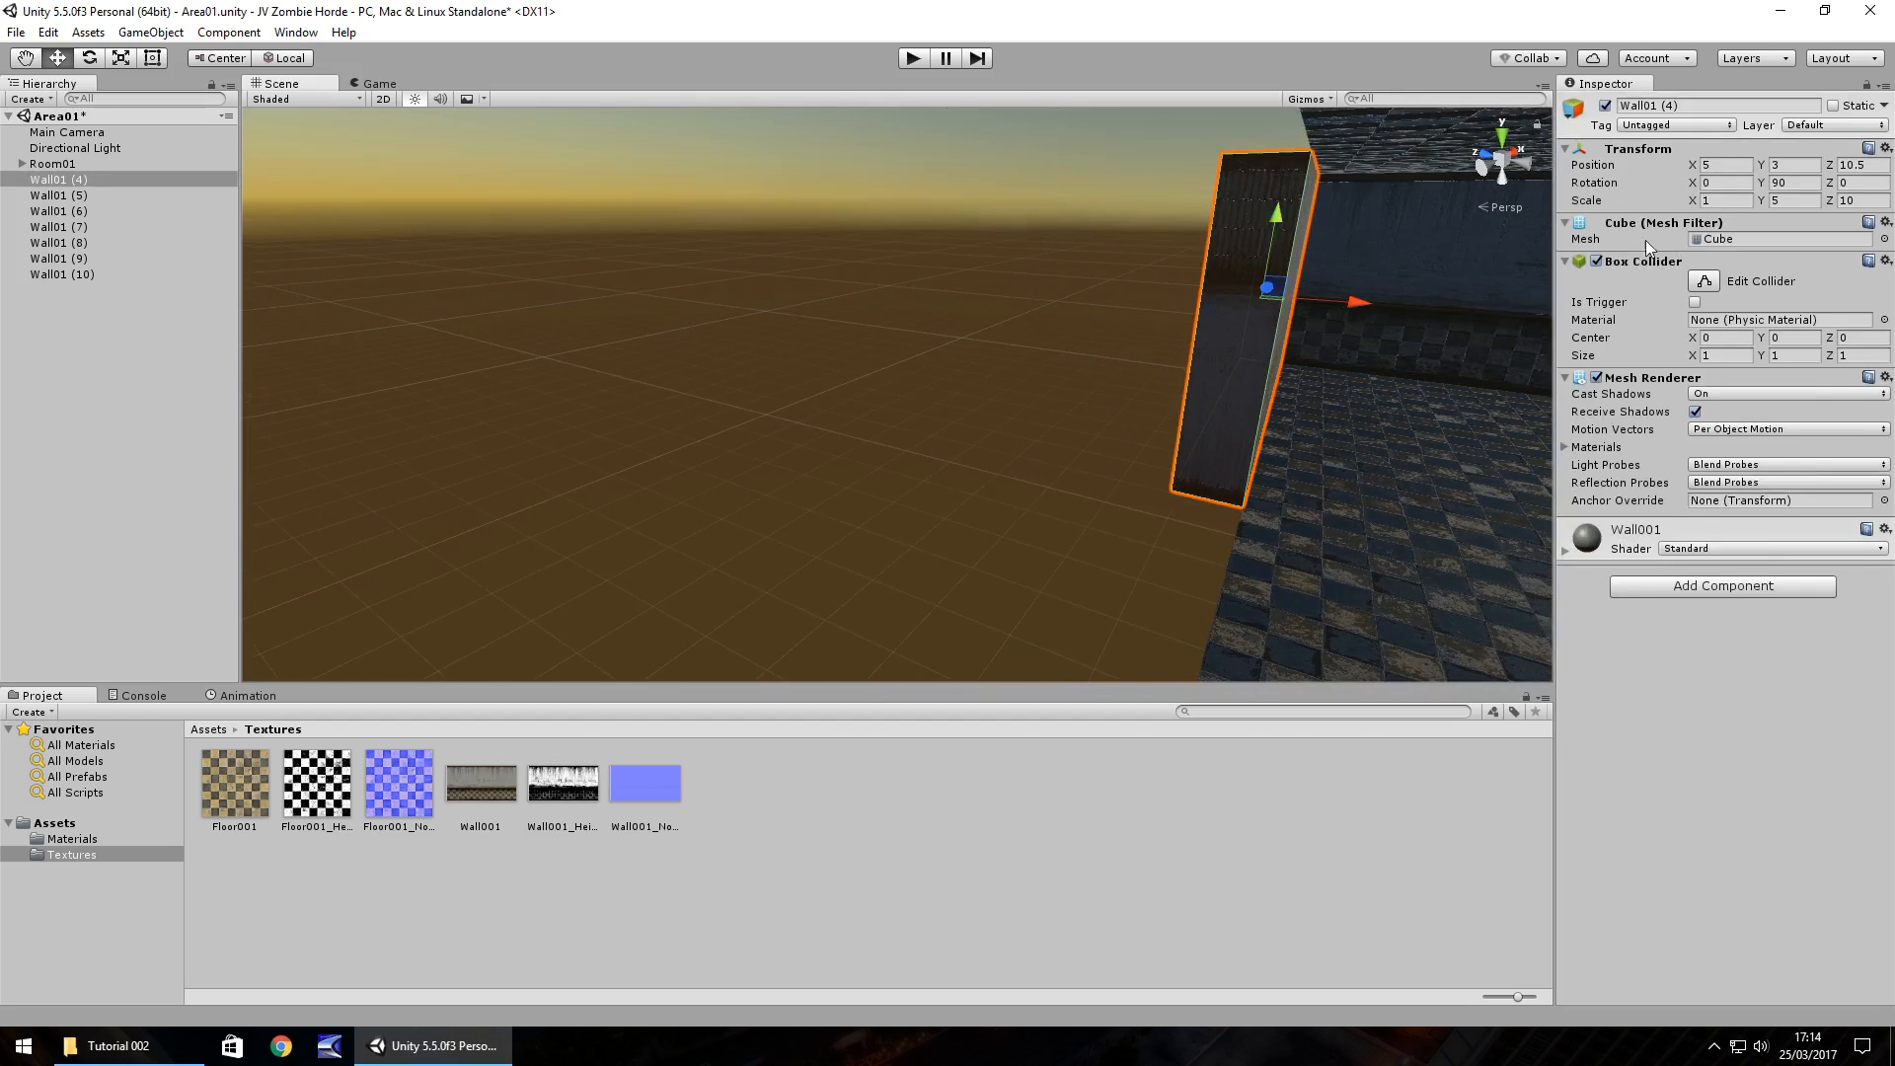
click(1725, 200)
text(10)
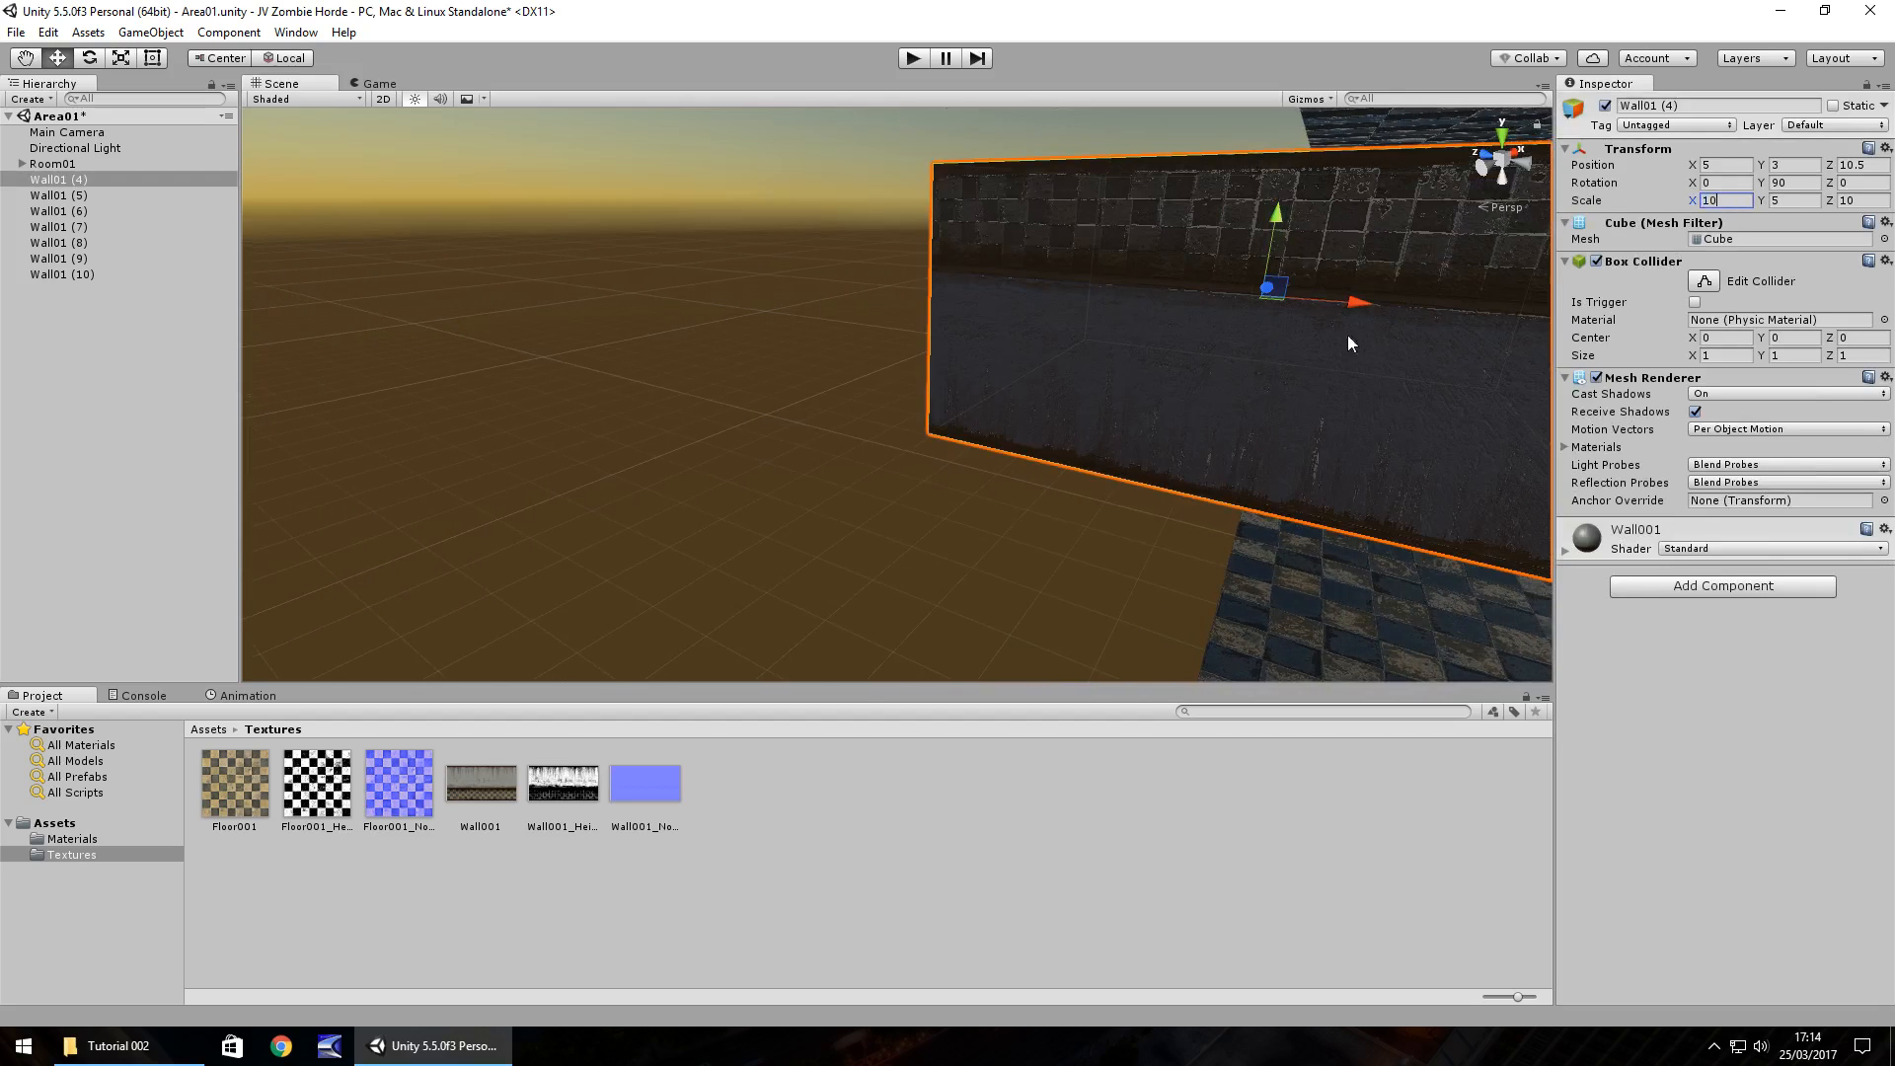
click(1802, 183)
text(0)
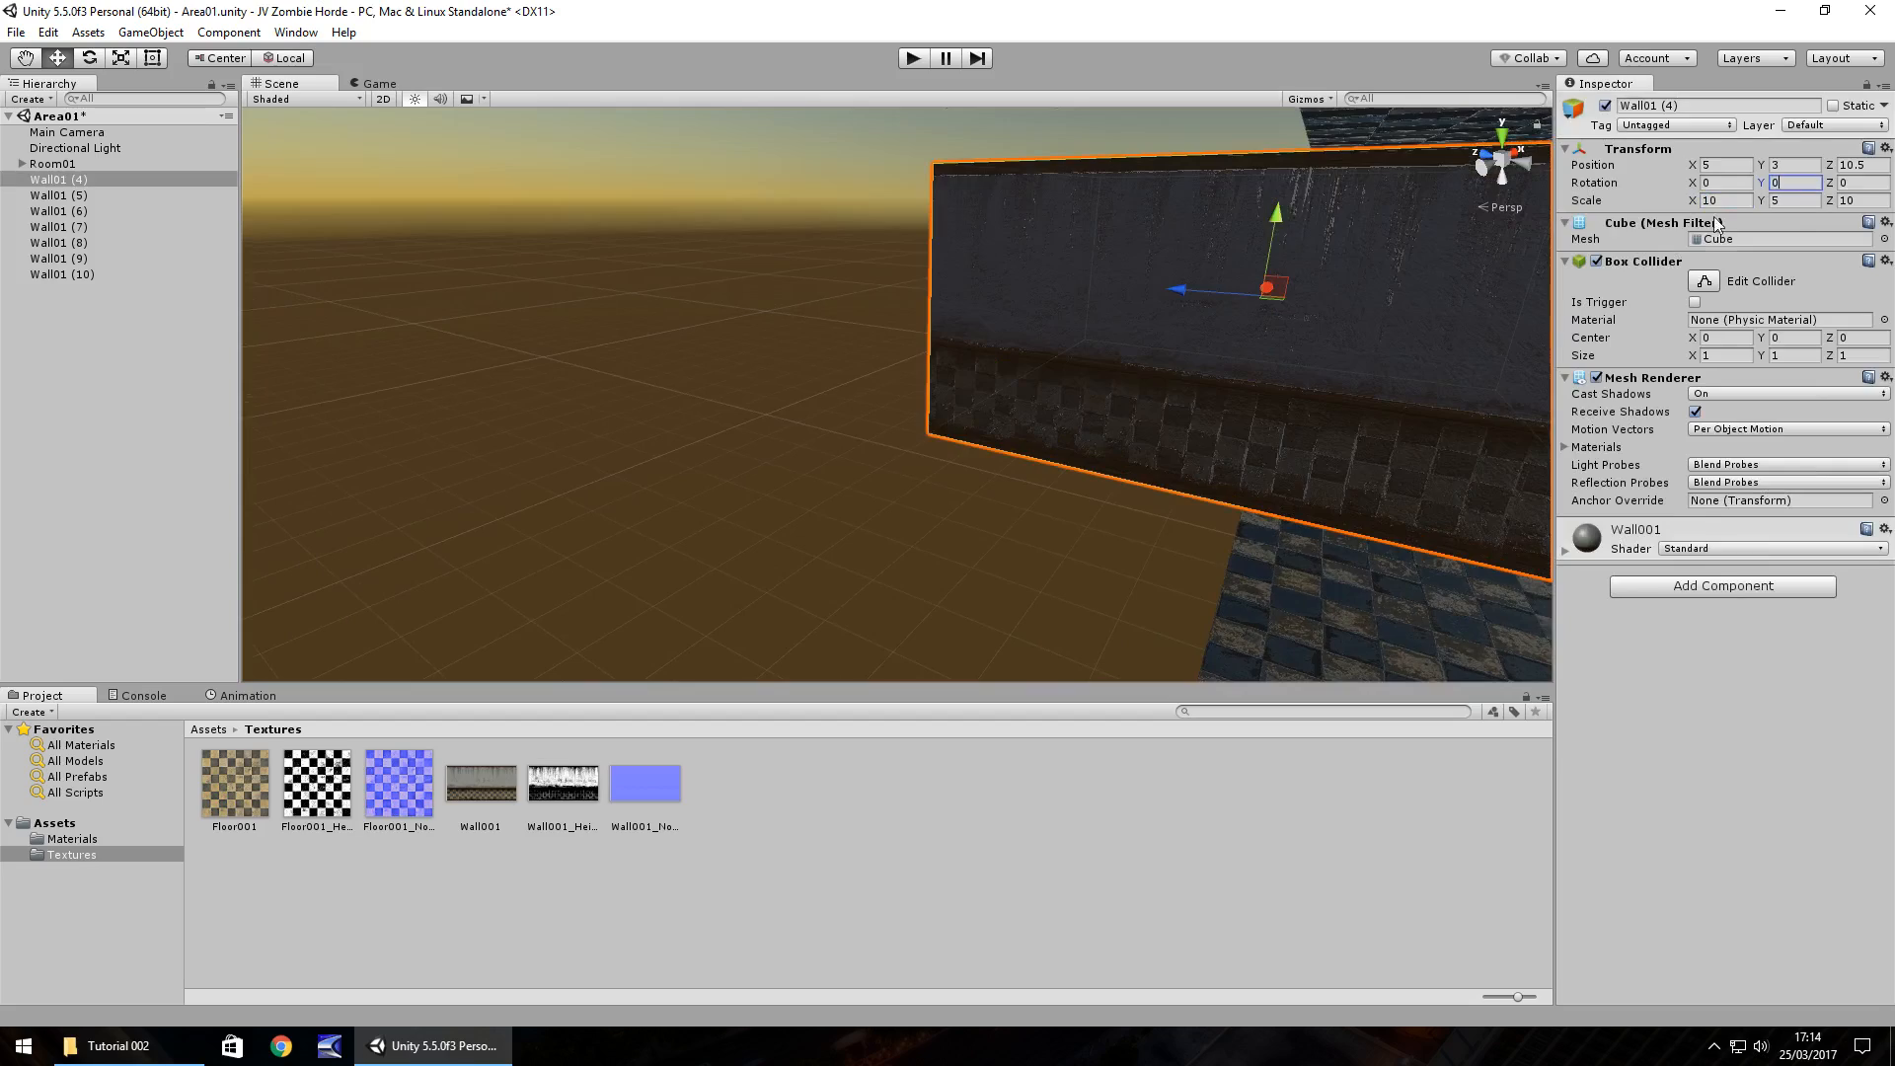
text(f)
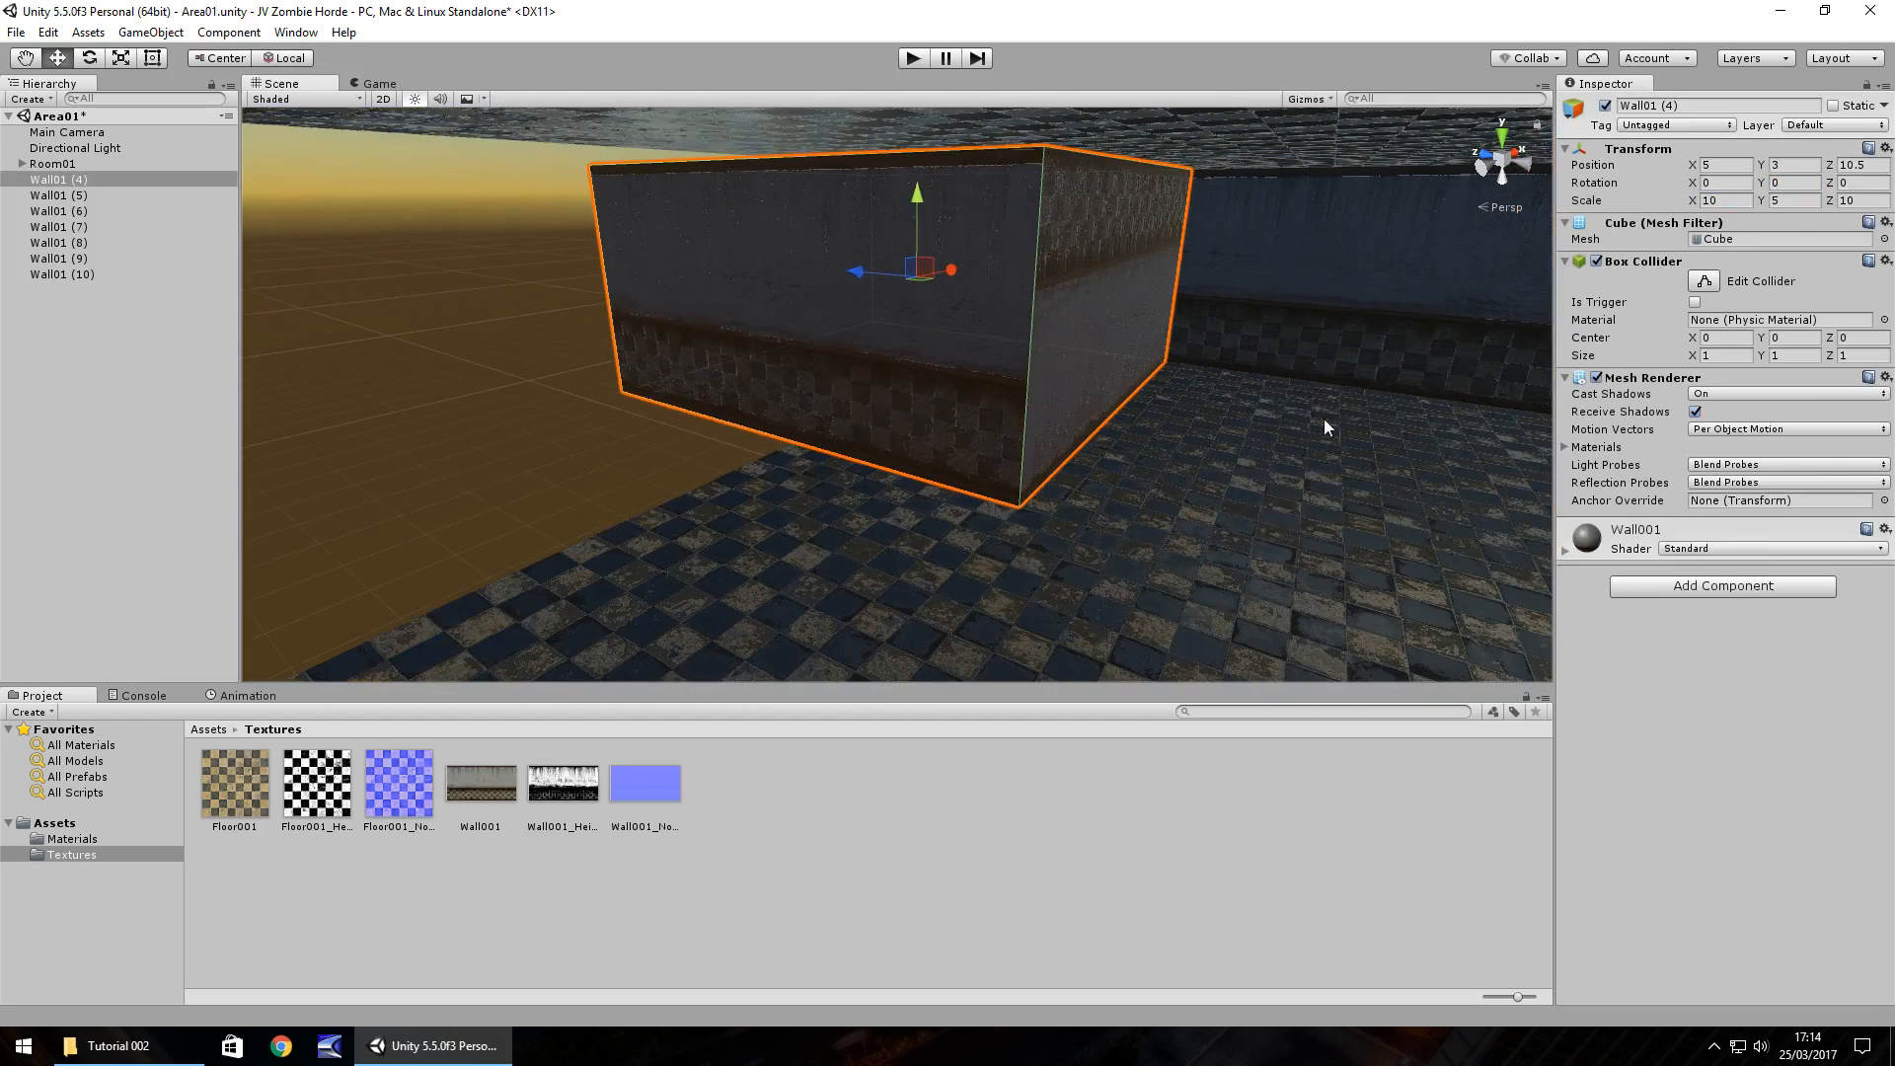
text(180)
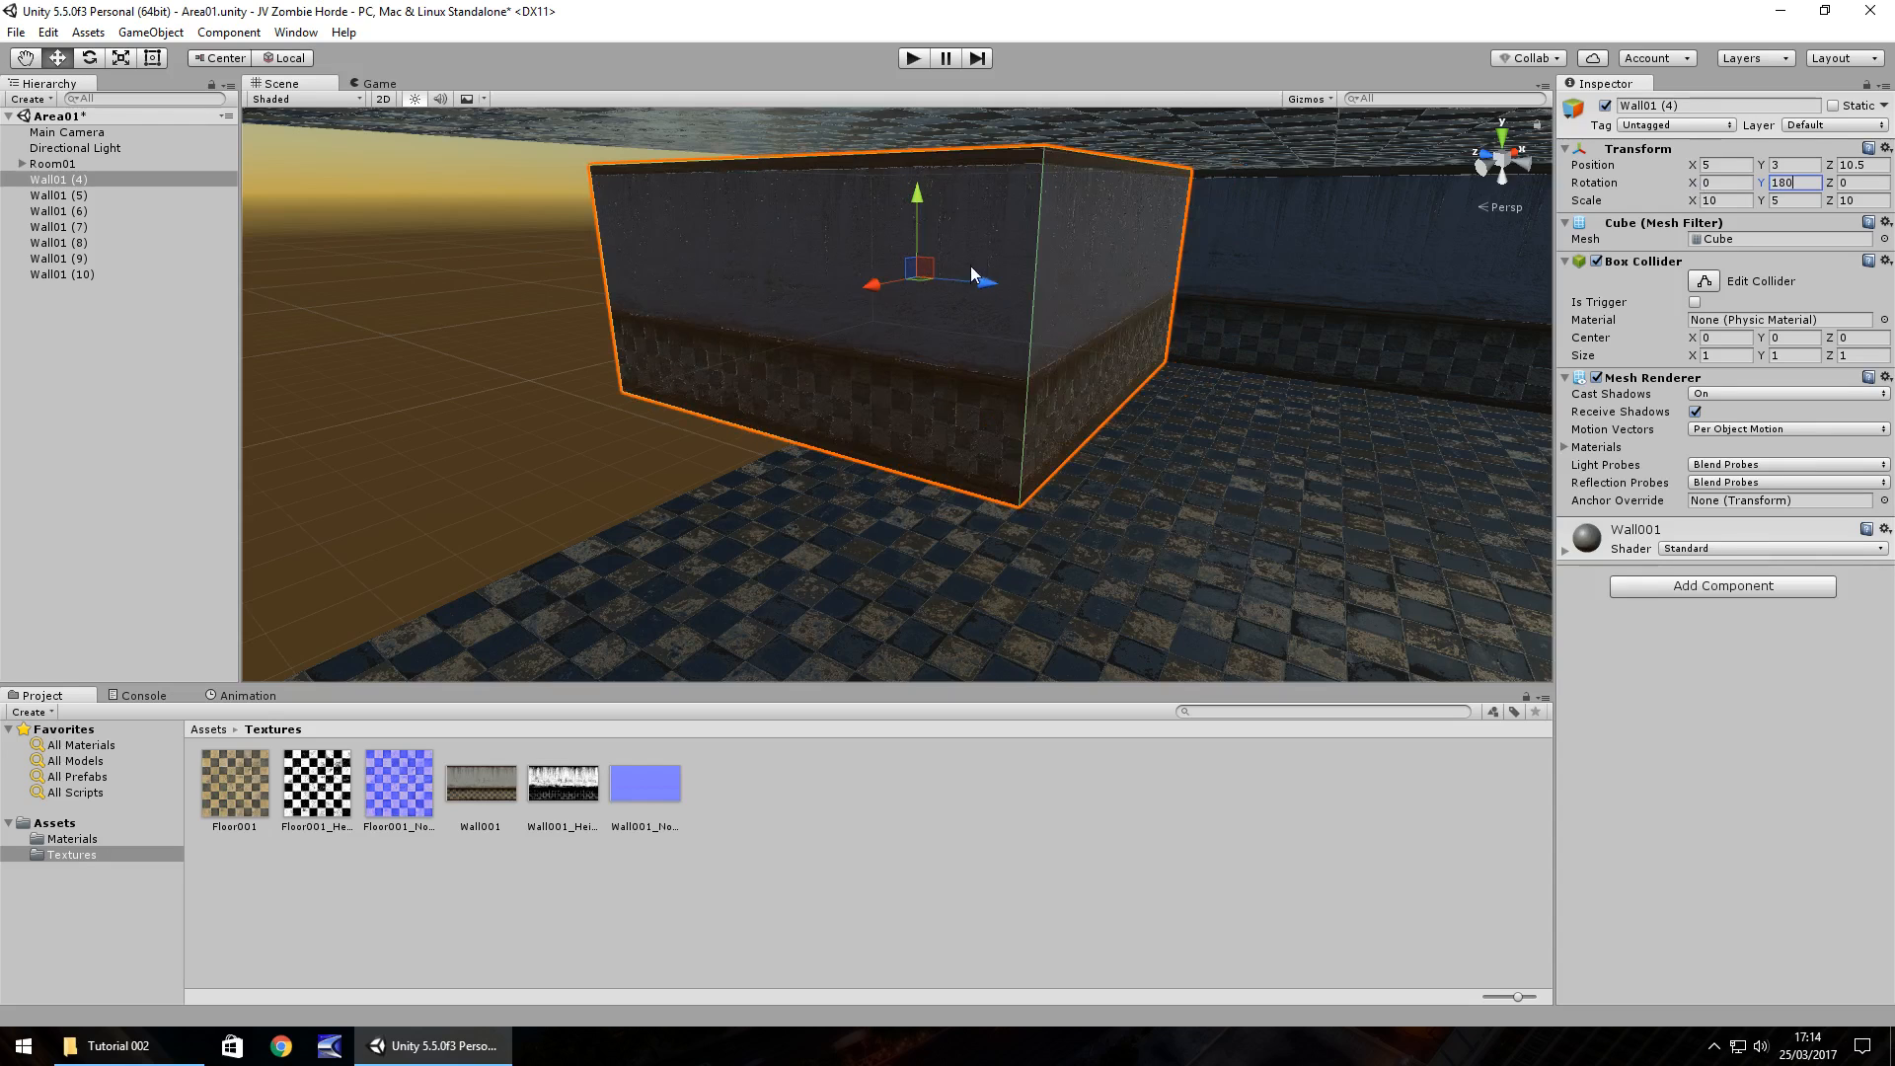
drag(973, 275, 827, 290)
Duplicate the room's floor and move the copy along Z to 1 so it extends past the thick wall.
right_drag(827, 290, 1168, 494)
click(1169, 493)
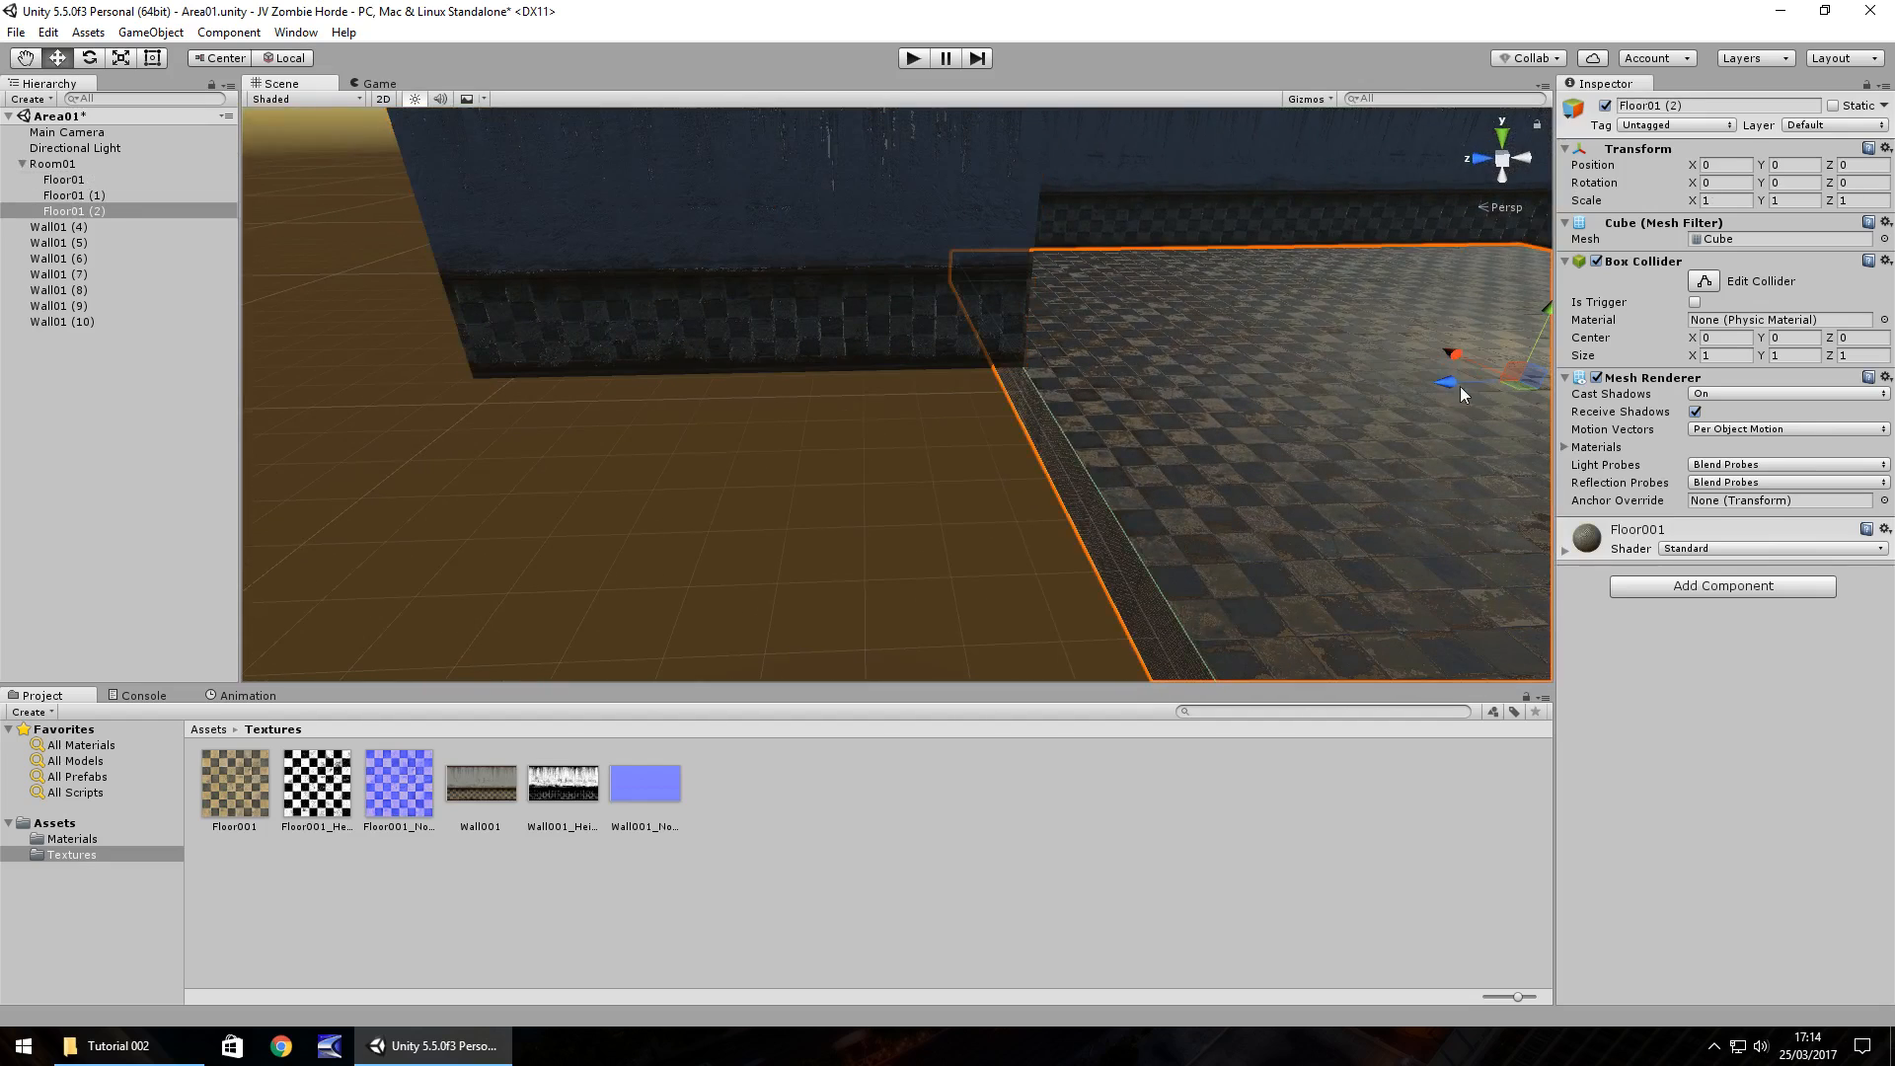
drag(1460, 387, 505, 450)
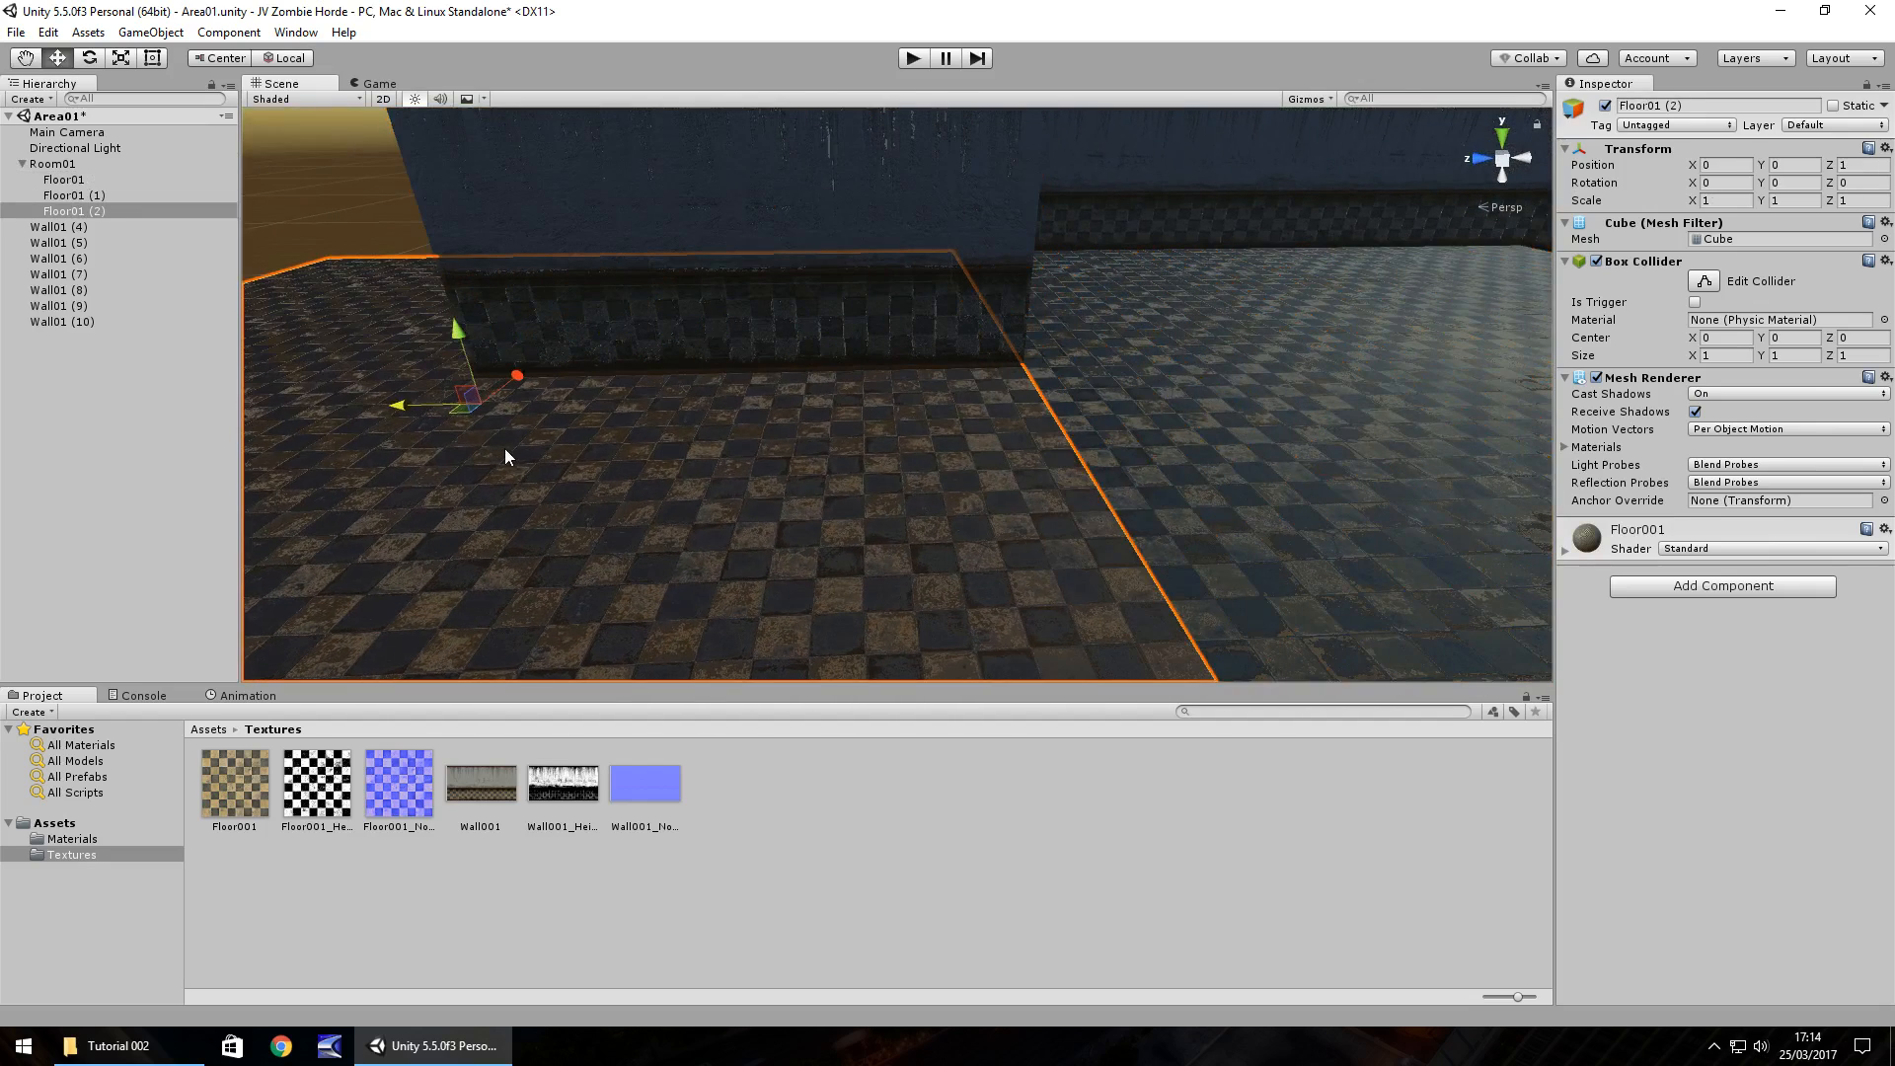
right_drag(726, 442, 750, 400)
middle_drag(750, 400, 1176, 413)
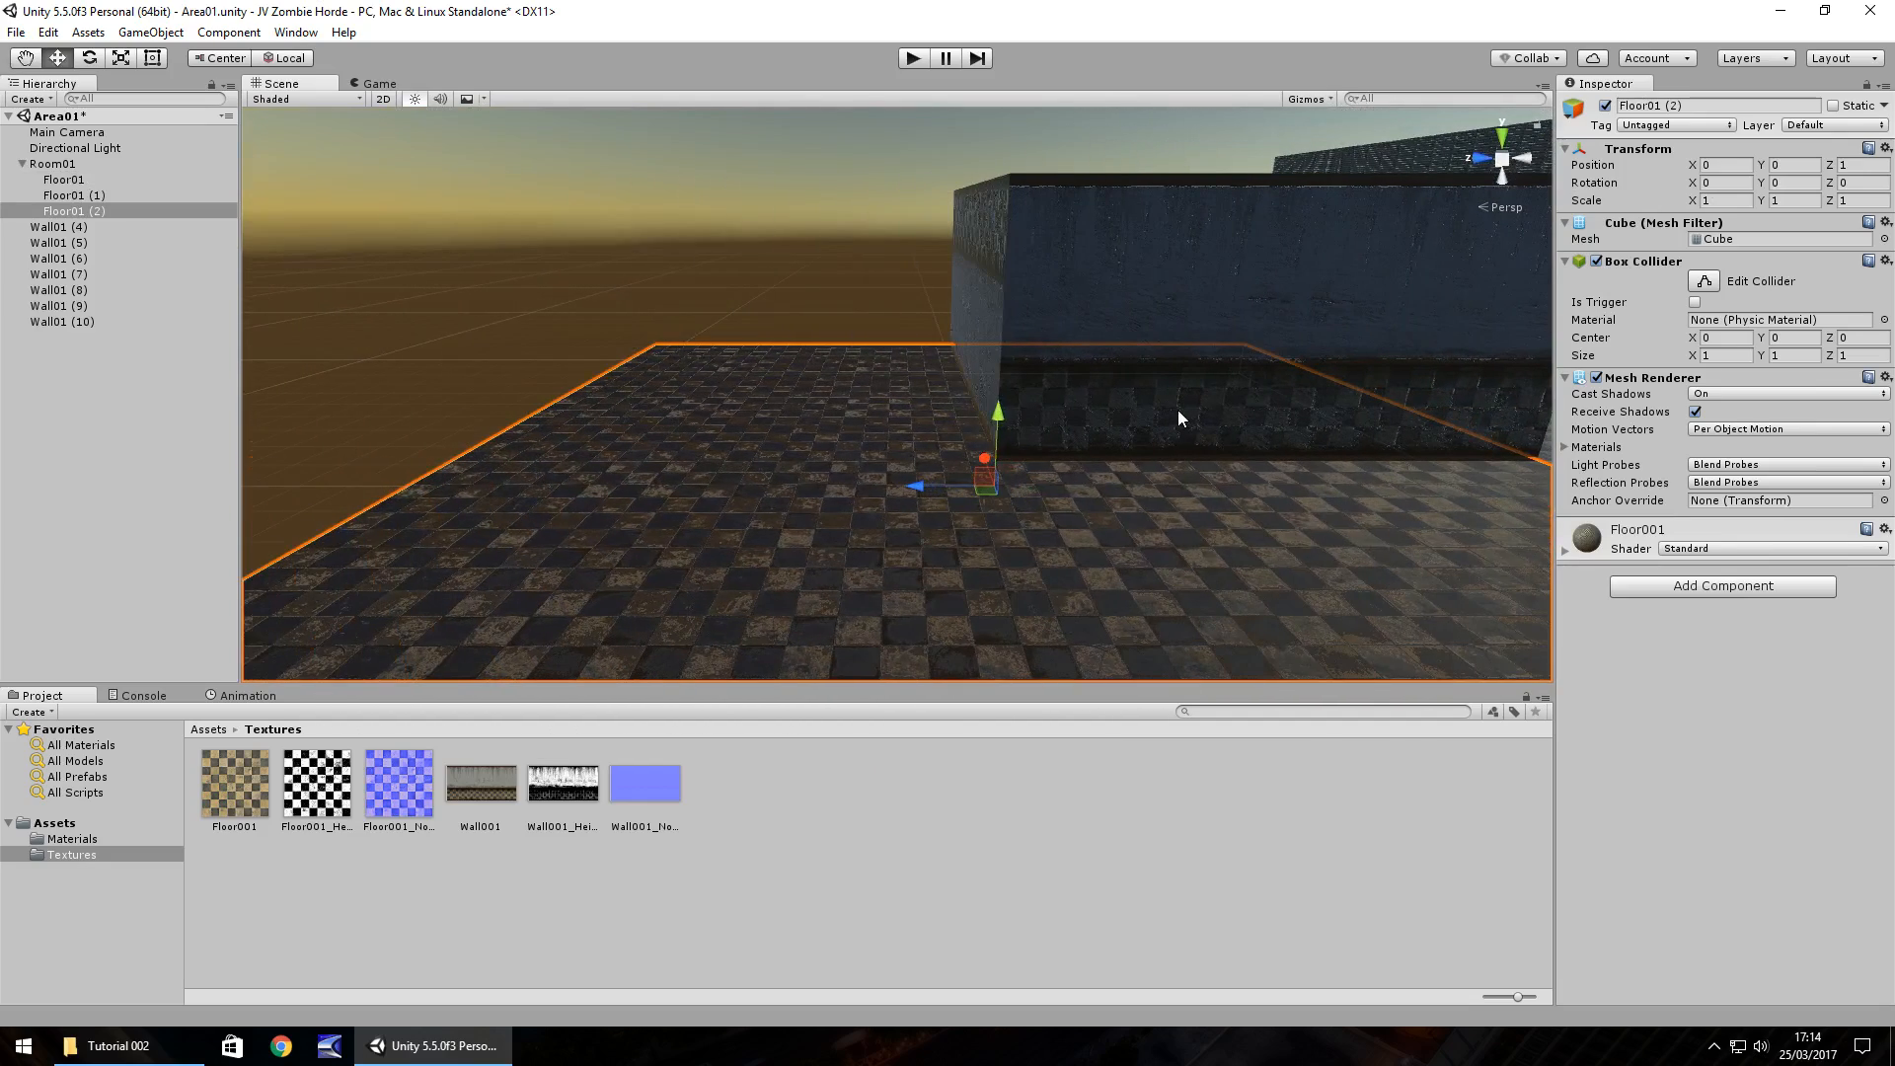
key(ctrl+d)
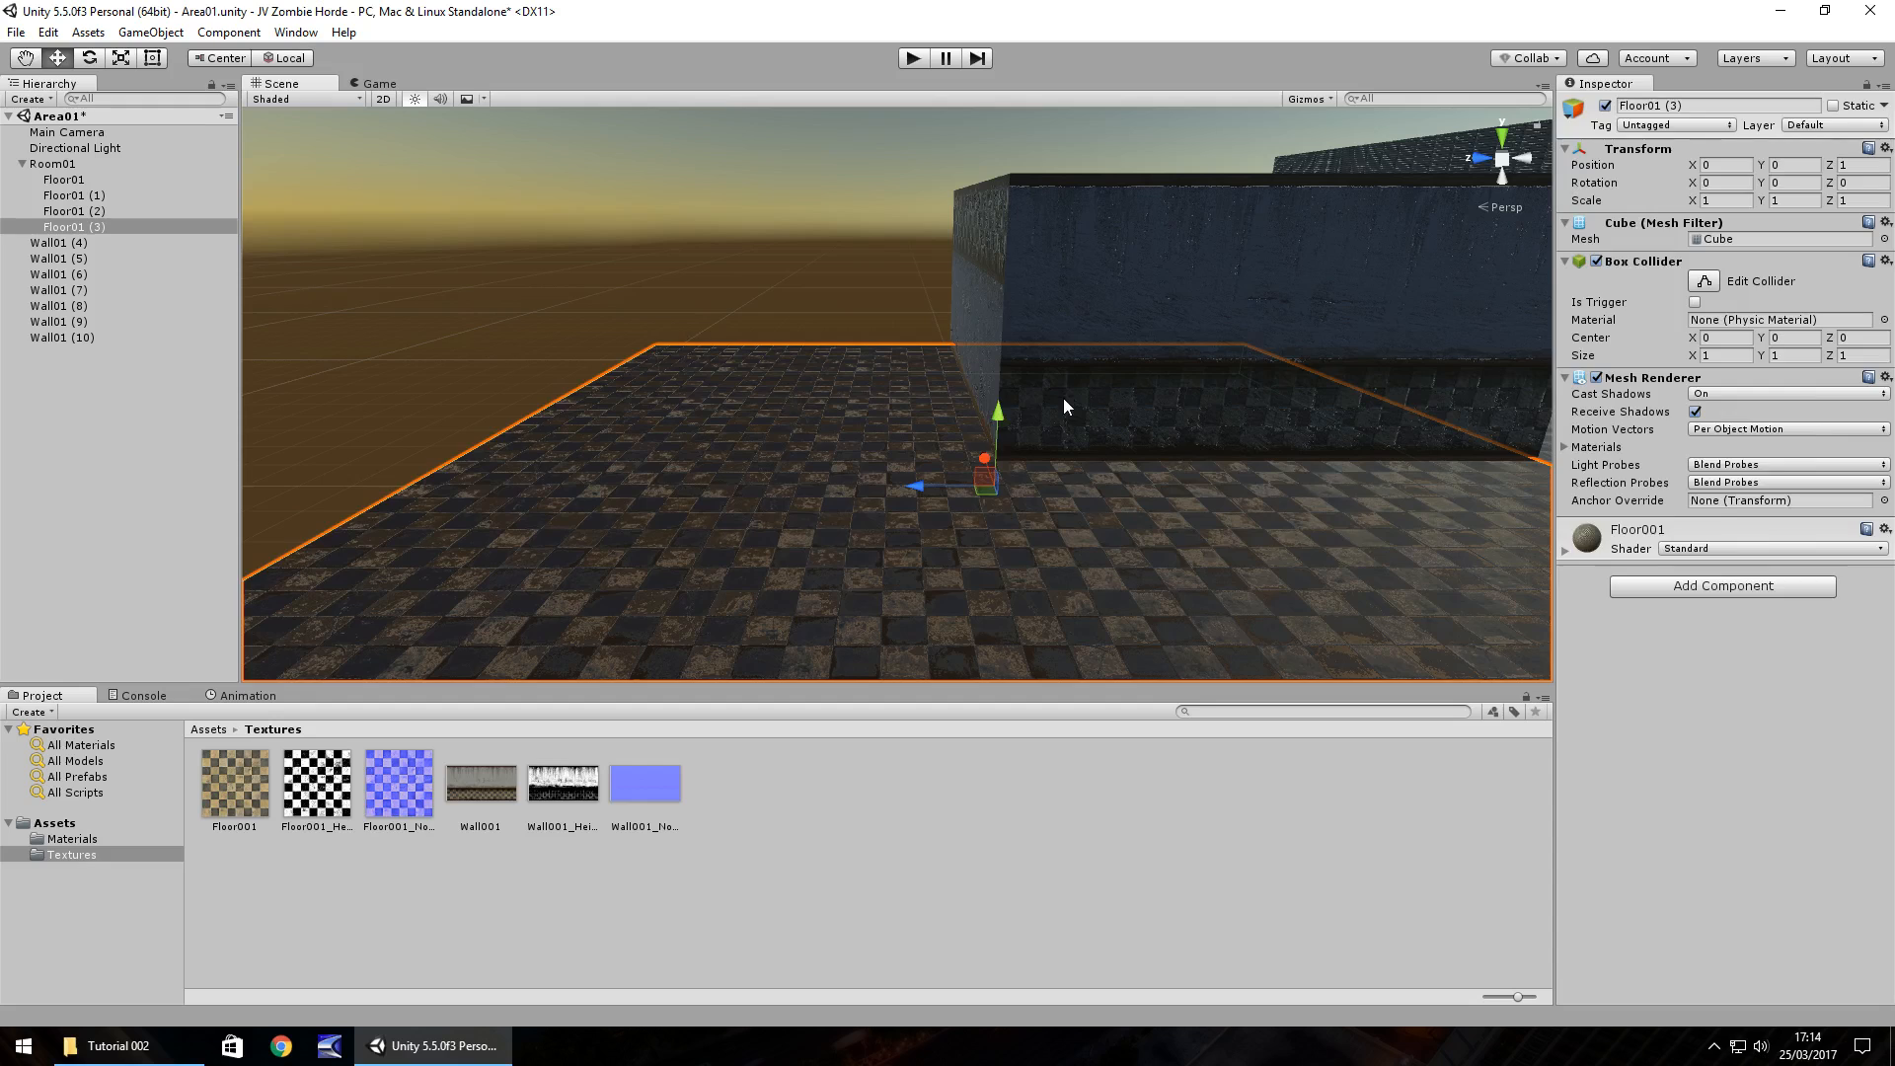
key(Delete)
Duplicate the thick wall Wall01 (4) and move the copy along Z to 25.
click(1186, 321)
key(ctrl+d)
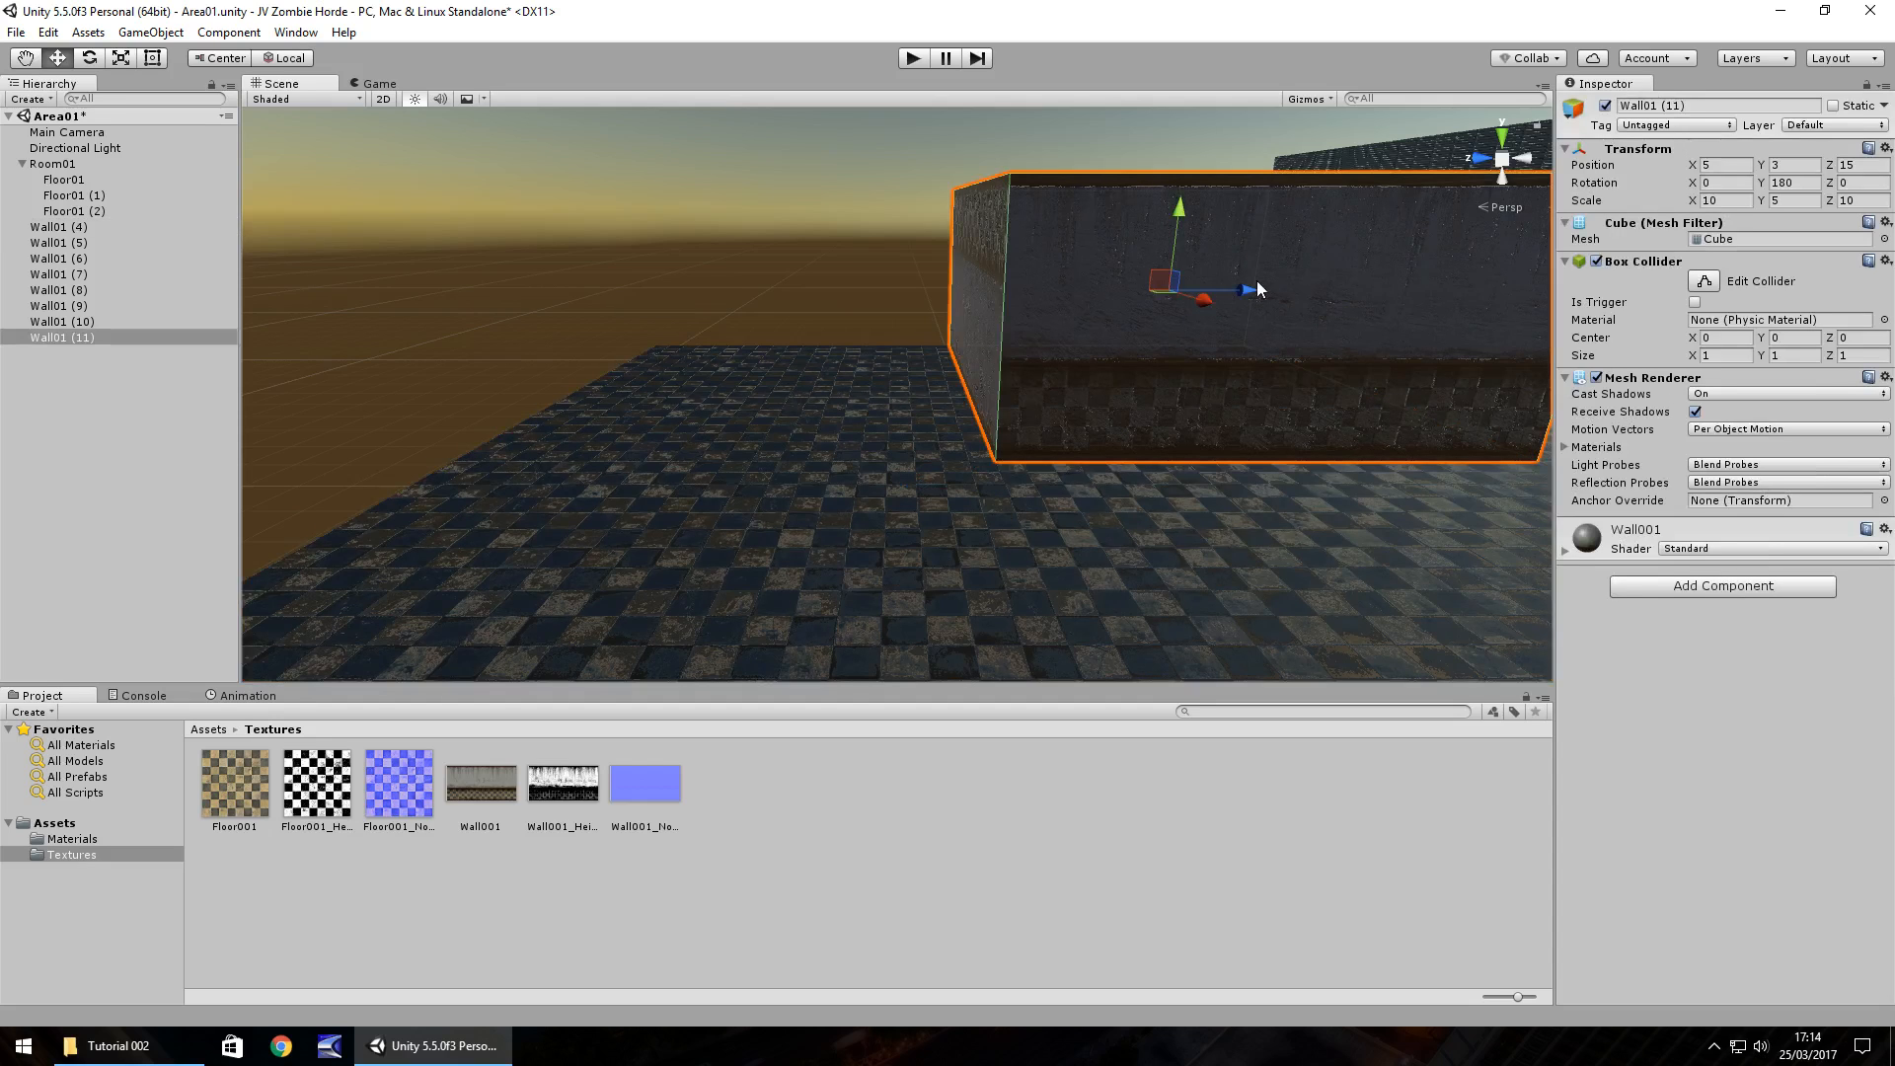
ctrl+drag(1251, 290, 849, 316)
right_drag(849, 316, 926, 387)
Duplicate the thick wall again and place the copy at X -5, Z 35 to close the new area's end.
key(ctrl+d)
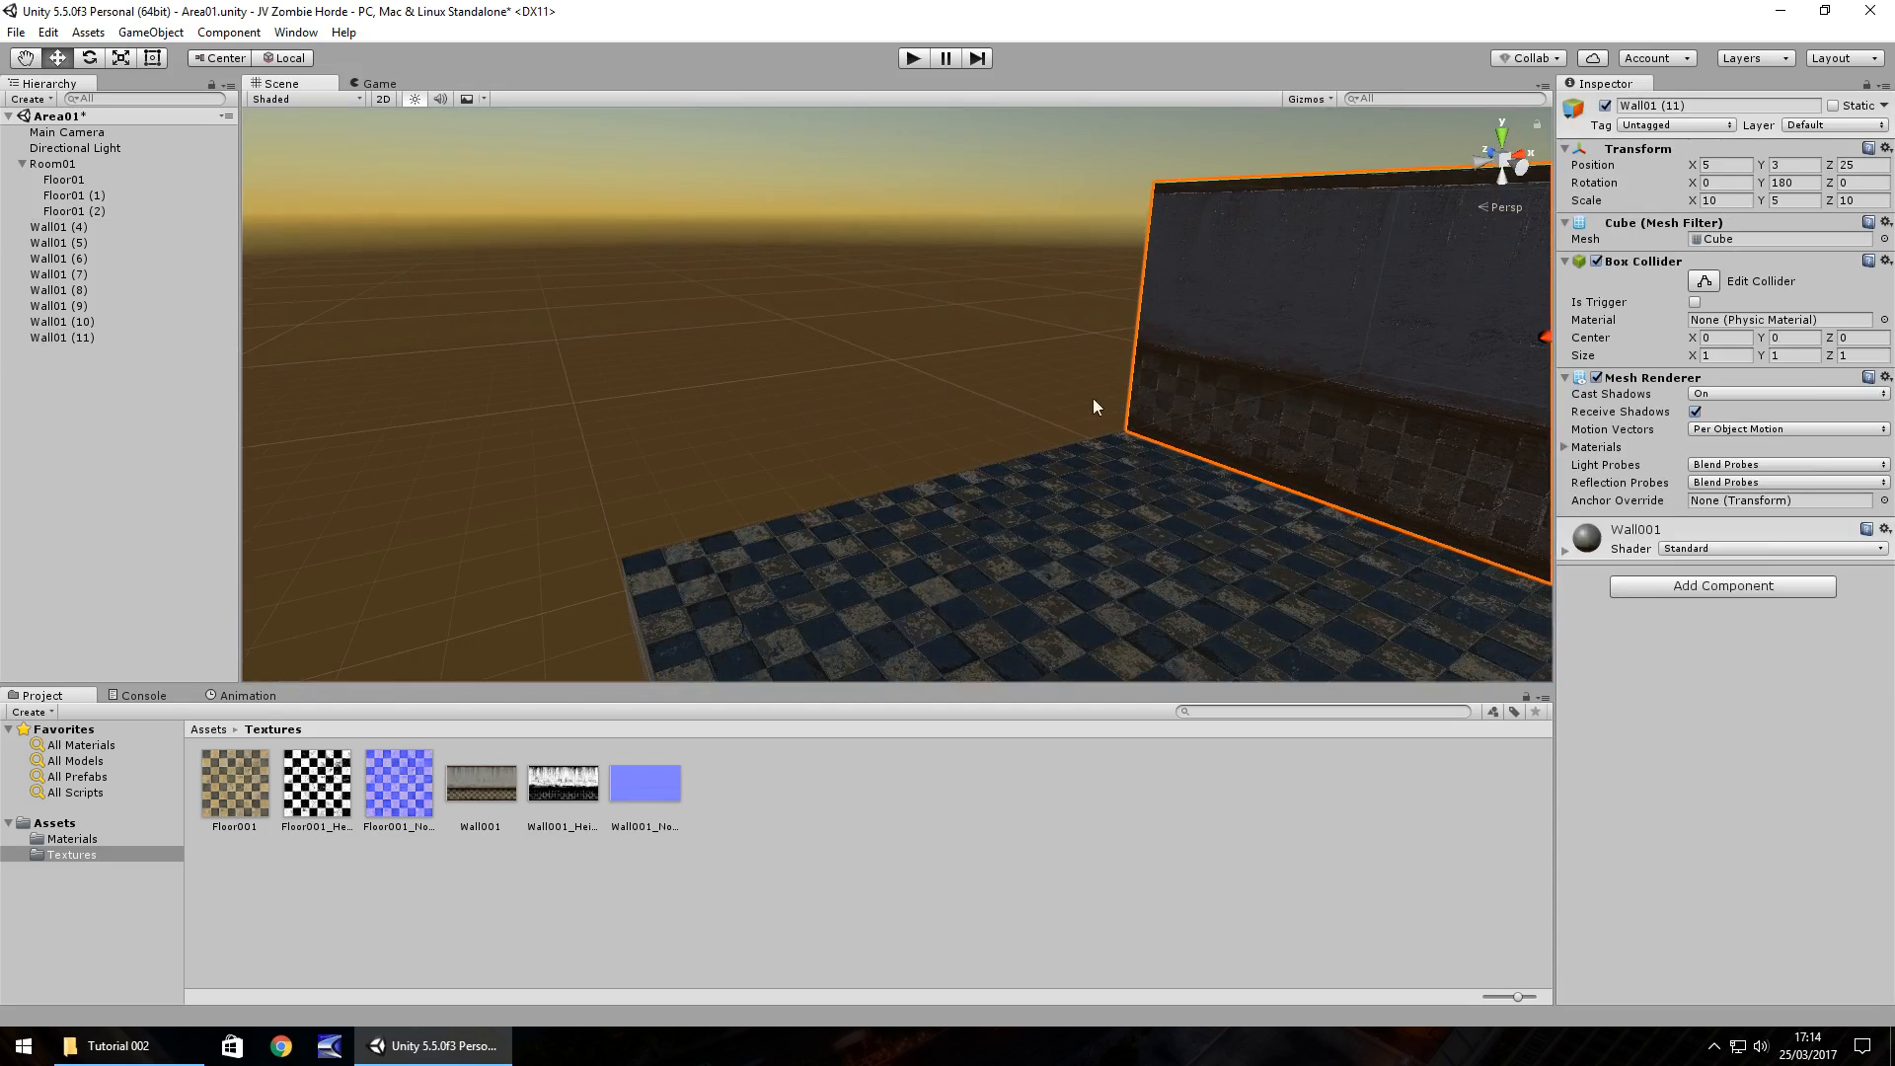
right_drag(1093, 398, 1331, 451)
drag(1137, 330, 513, 339)
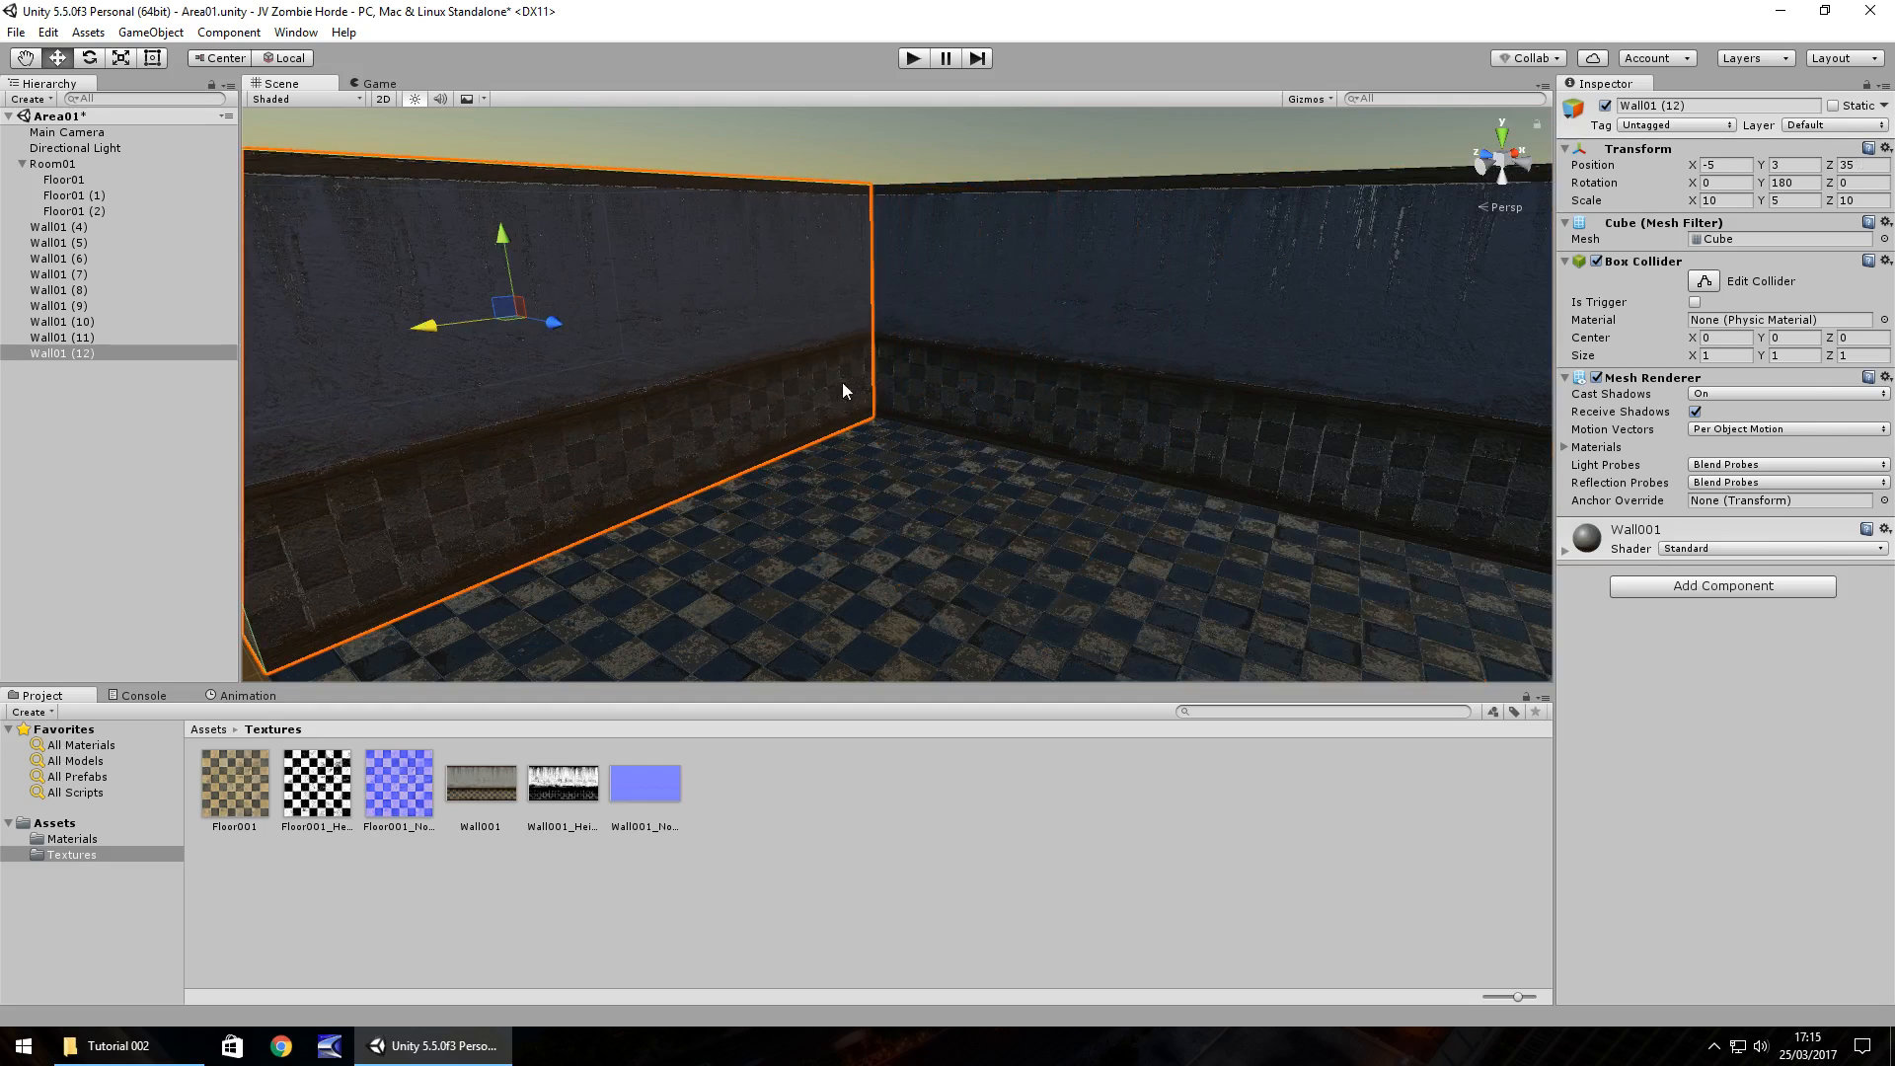
Duplicate the side wall at X -10.5, slide the copy along Z beside the new floor, and duplicate it once more.
right_drag(842, 389, 470, 424)
click(549, 413)
key(ctrl+d)
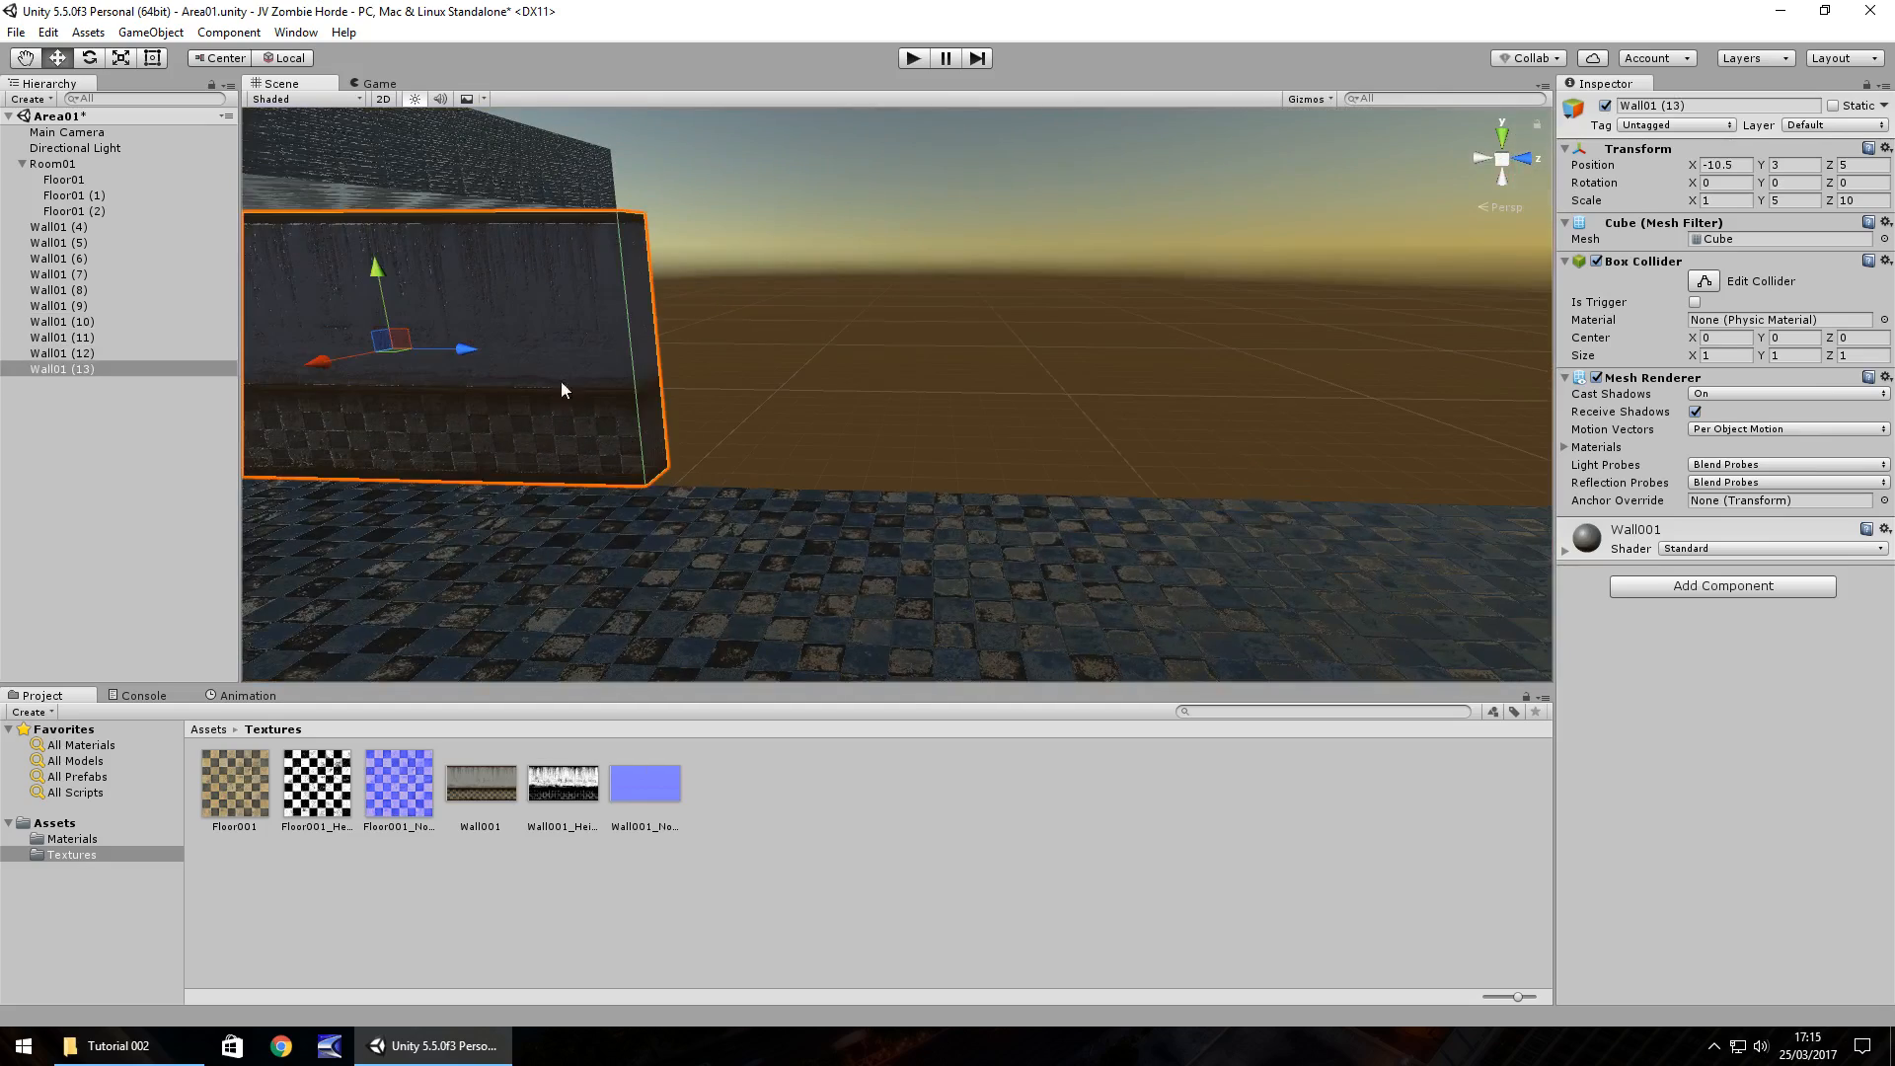
drag(482, 353, 1525, 357)
key(ctrl+d)
Delete Wall01 (8) to open the opposite side of the room near the camera.
right_drag(1525, 357, 980, 394)
click(1222, 400)
key(Delete)
Set Wall01 (7)'s X scale to 10 and Y rotation to 270, and move it along Z to -15.
scroll(761, 412, up, 3)
click(1058, 365)
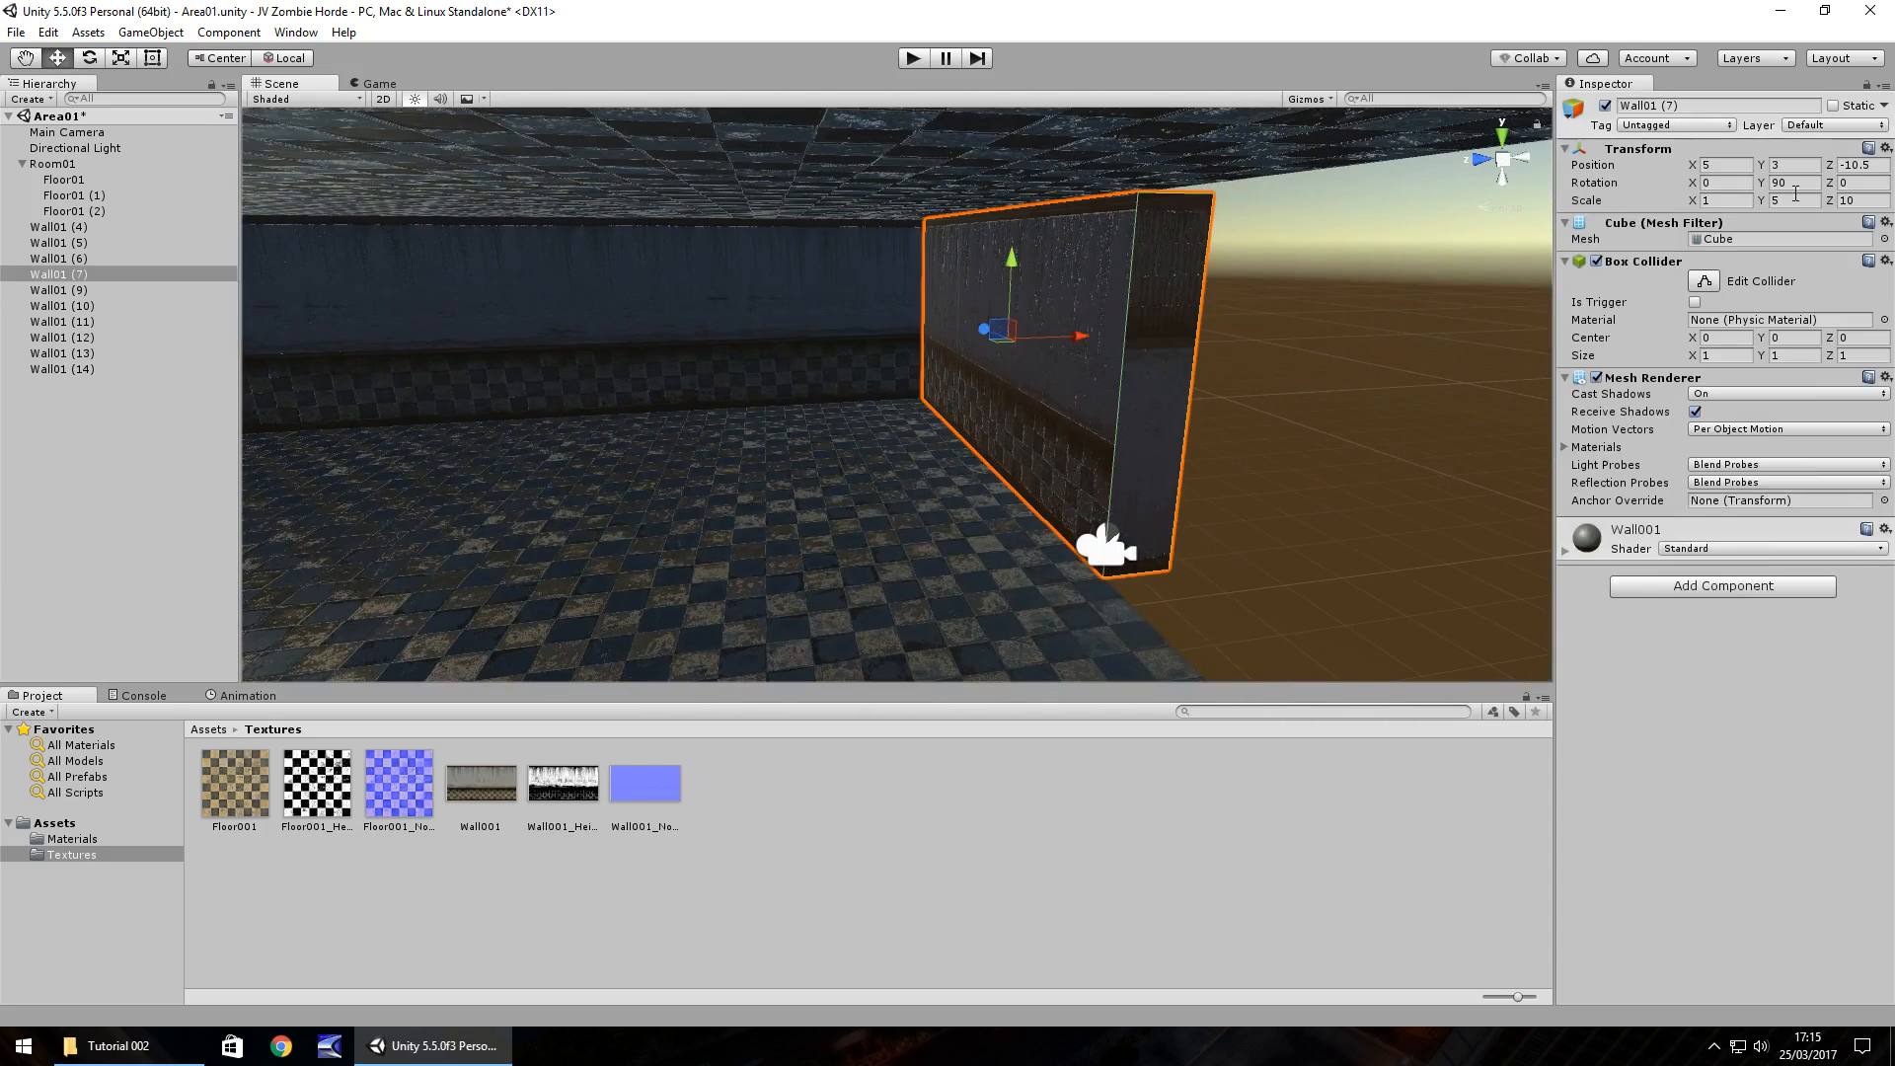
click(1725, 200)
text(10)
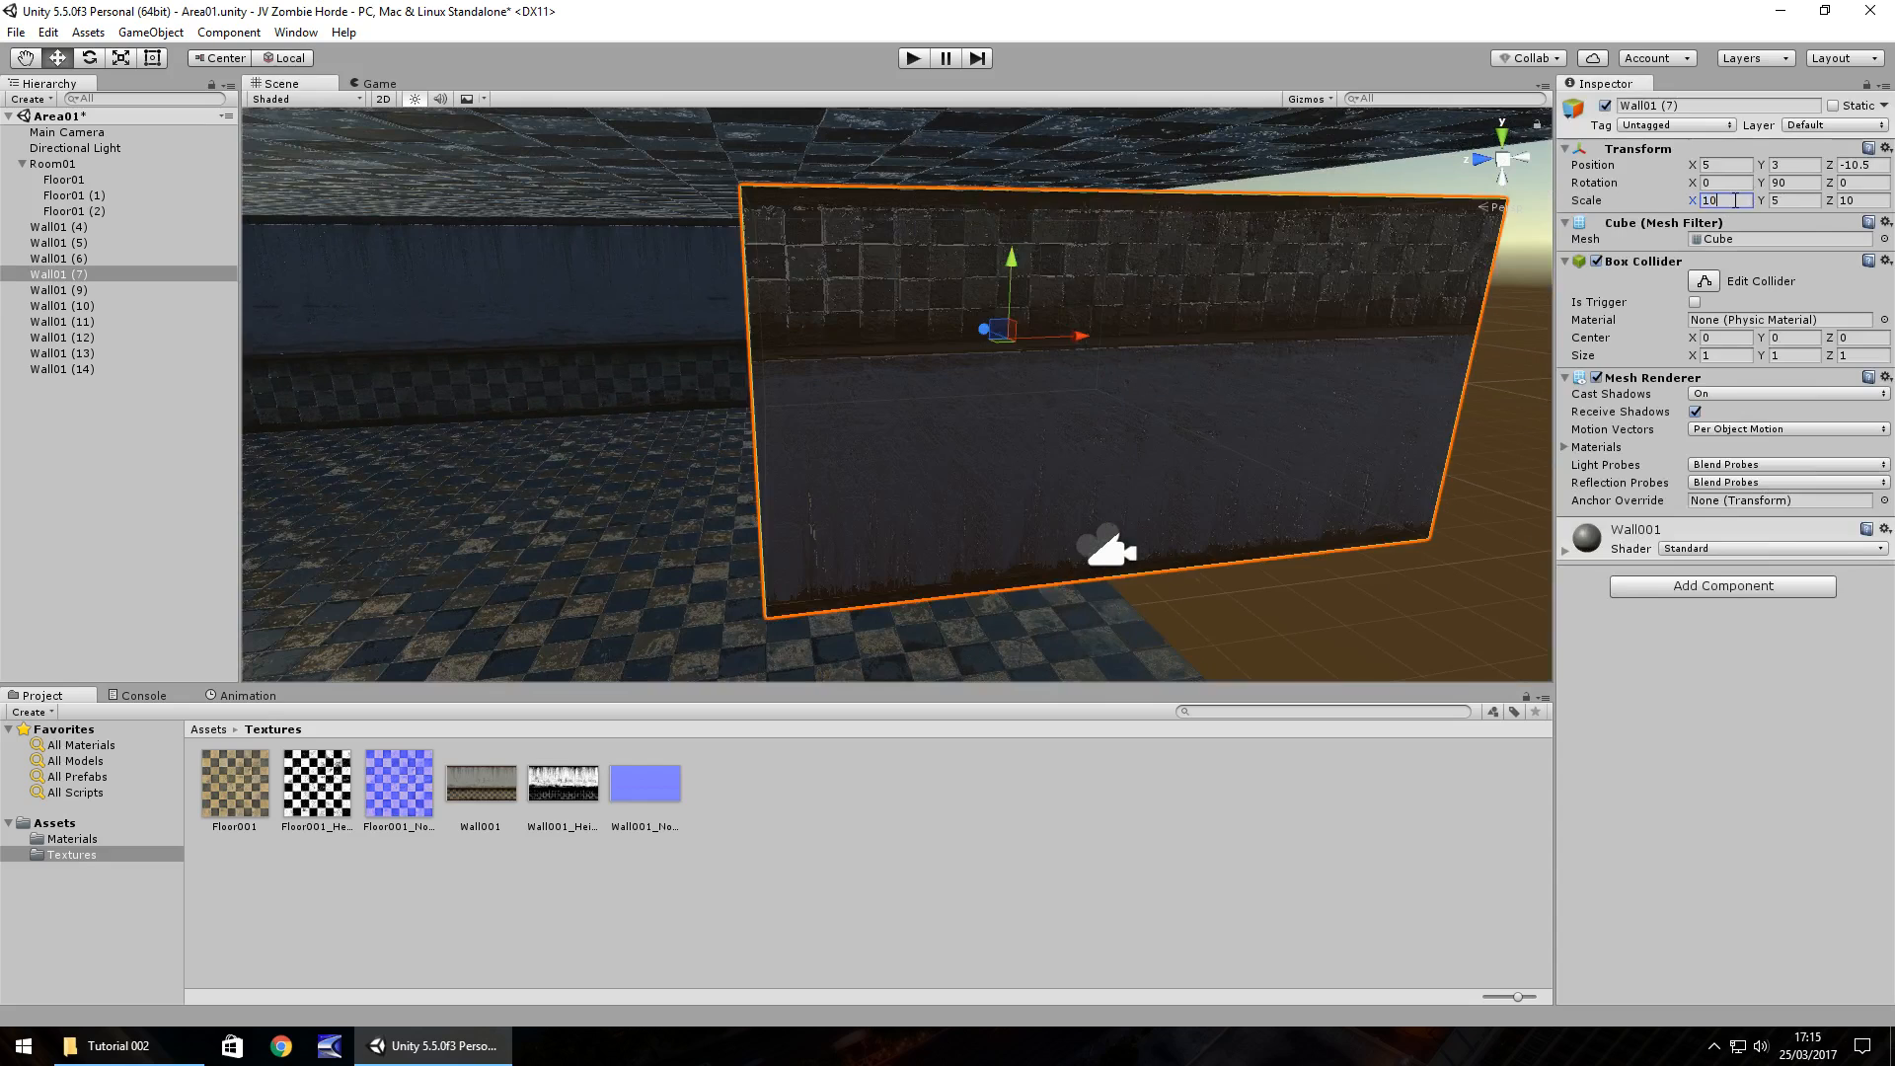
click(1793, 182)
text(180)
drag(1078, 338, 1261, 351)
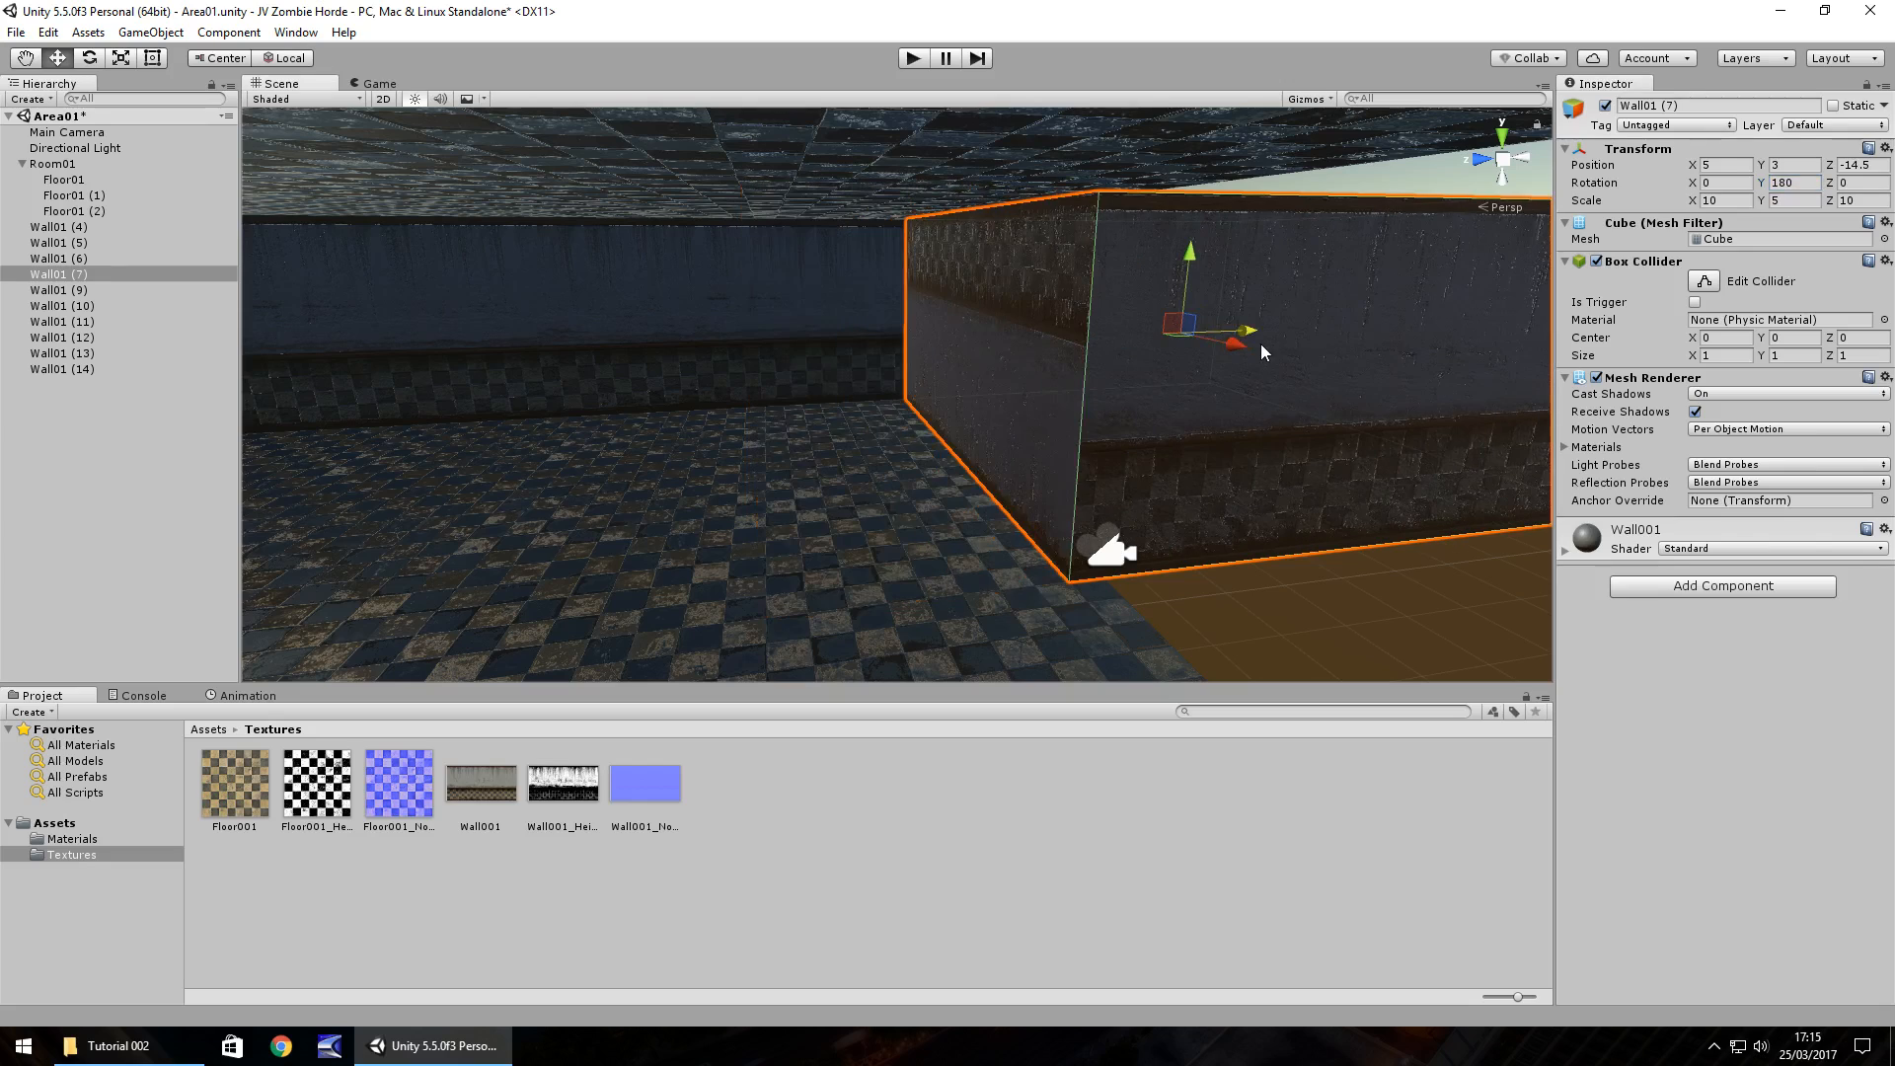
click(1808, 185)
text(270)
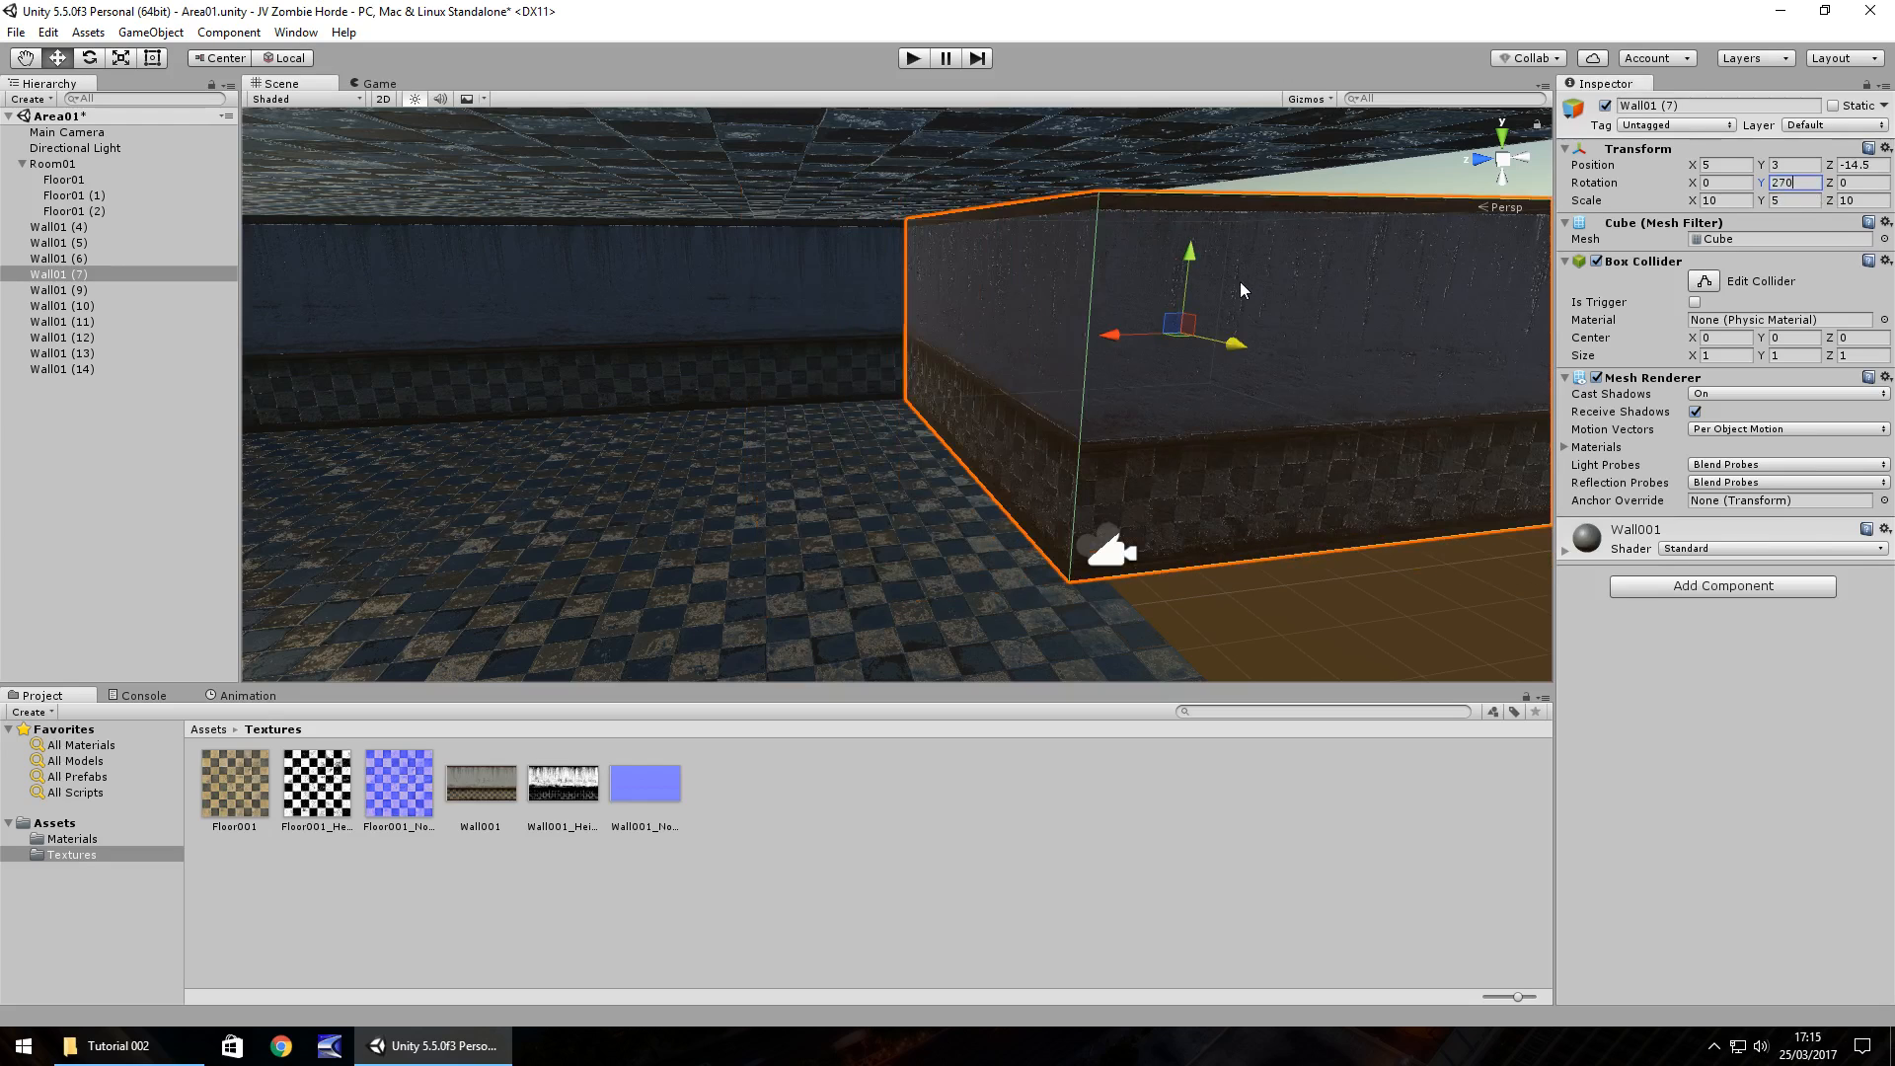
ctrl+drag(1115, 340, 1139, 336)
Duplicate the thick wall Wall01 (7) and move the copy along Z to -25.
right_drag(1134, 358, 1117, 451)
key(Right)
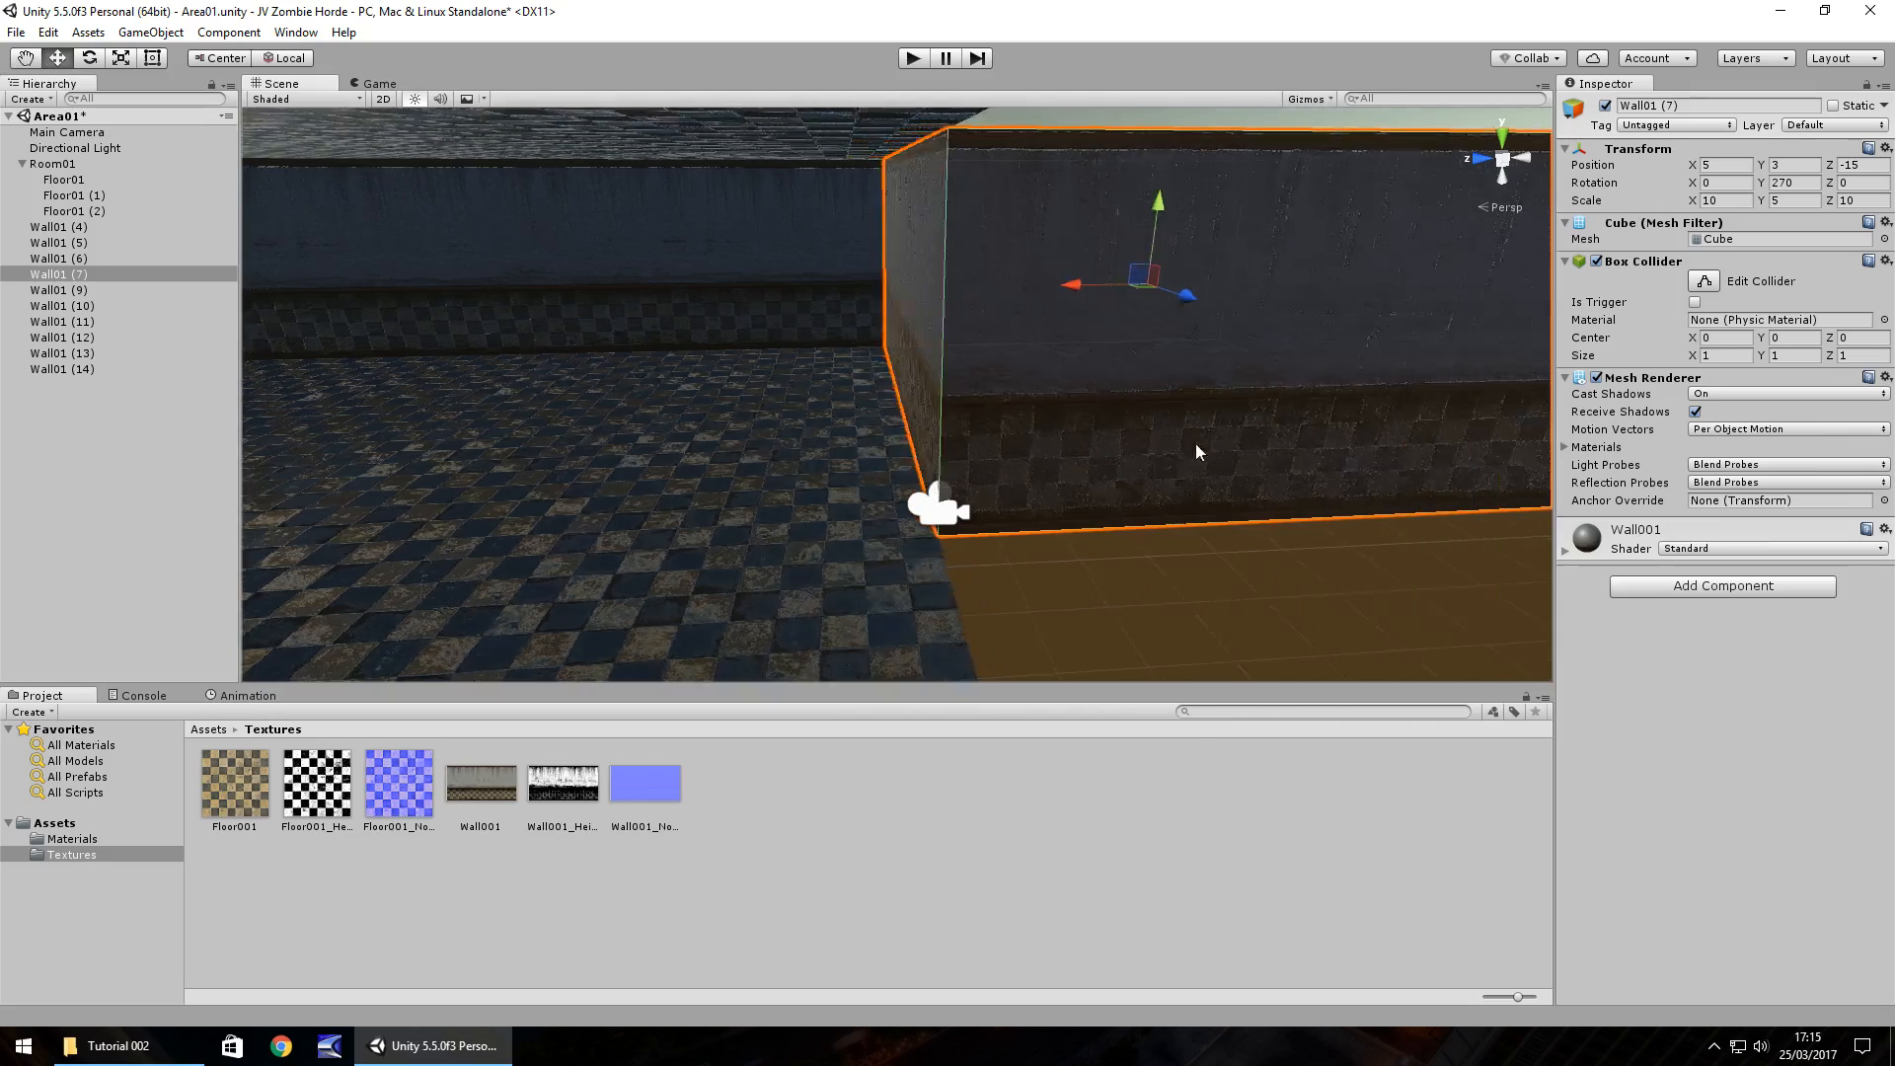
key(ctrl+d)
ctrl+drag(807, 301, 1227, 330)
Duplicate the side wall at X -10.5 where the room's floor ends and move the copy along Z to -15.
right_drag(1285, 466, 494, 451)
key(Right)
key(Right)
key(Right)
right_drag(1141, 424, 997, 397)
key(Right)
right_click(985, 357)
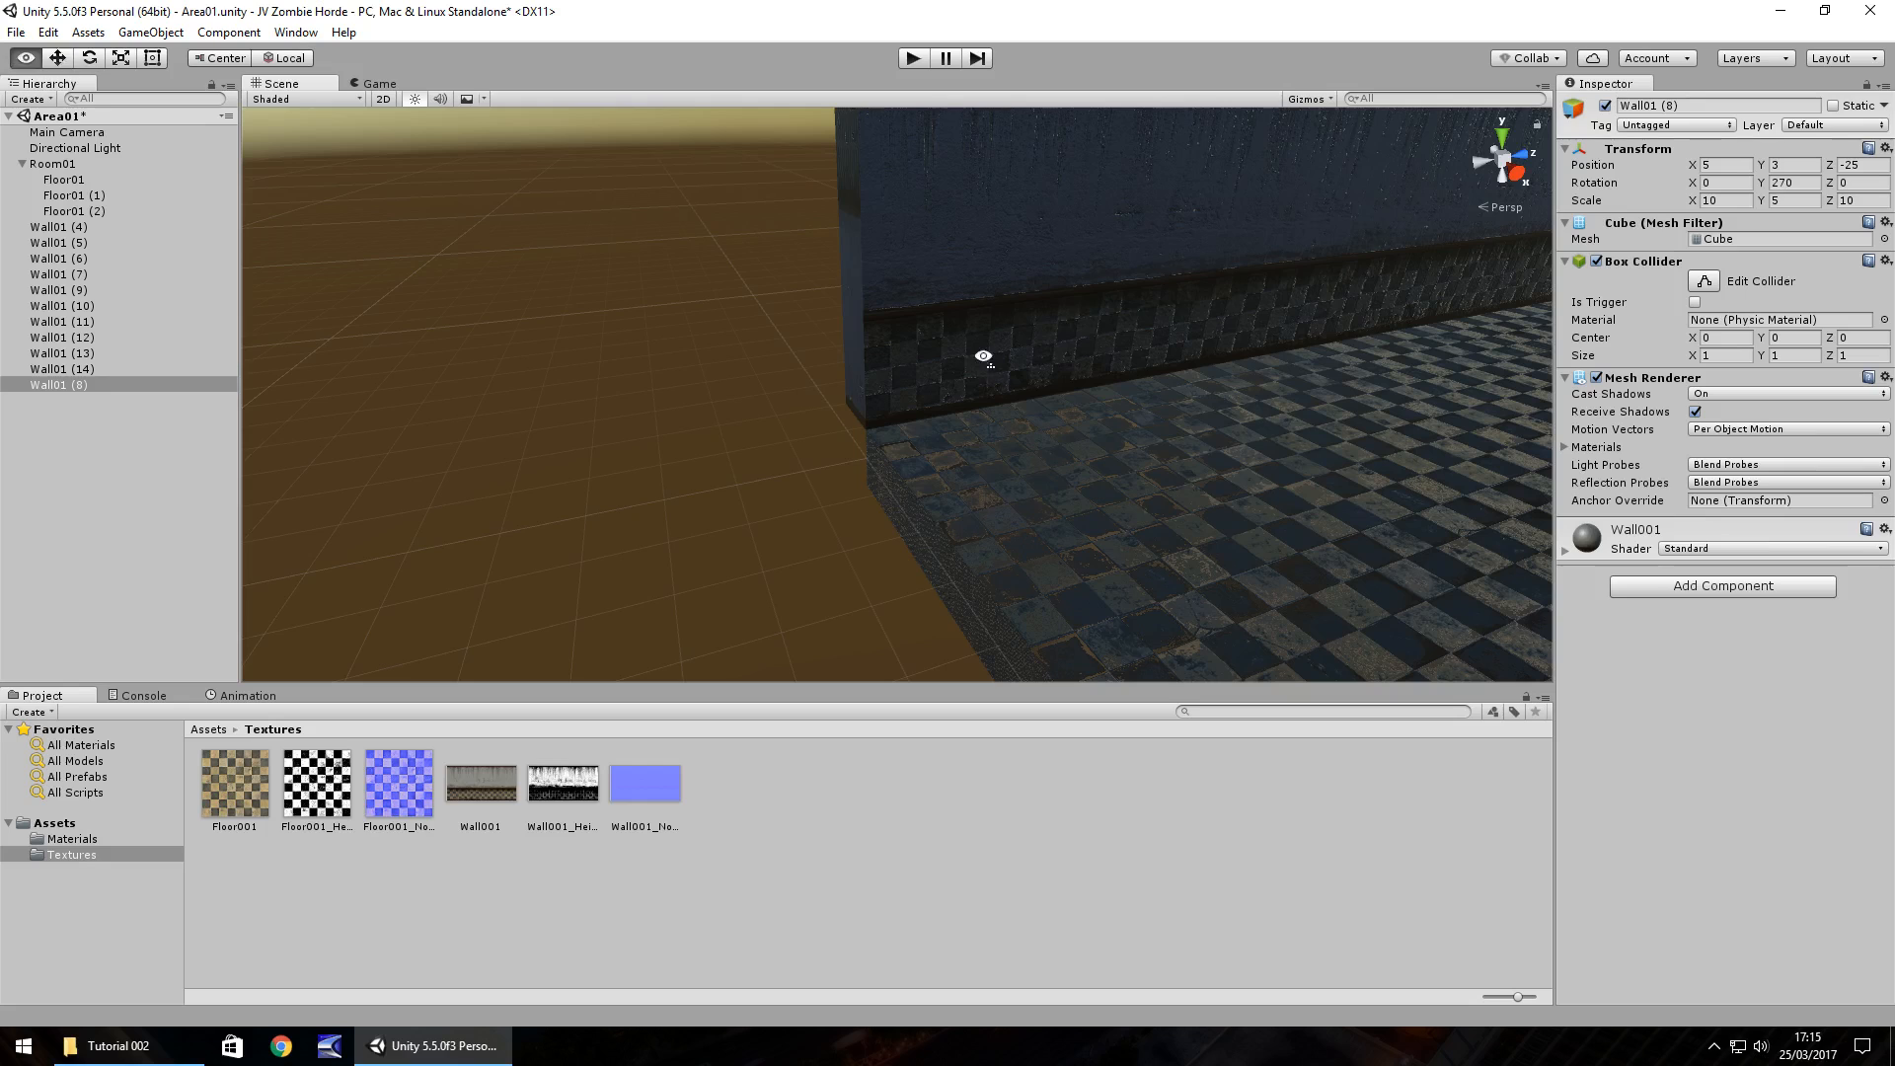
click(958, 336)
key(ctrl+d)
drag(1165, 233, 750, 310)
Duplicate the room's floor and move the copy along Z to -1 beneath the second extension.
right_drag(1061, 346, 920, 376)
key(Down)
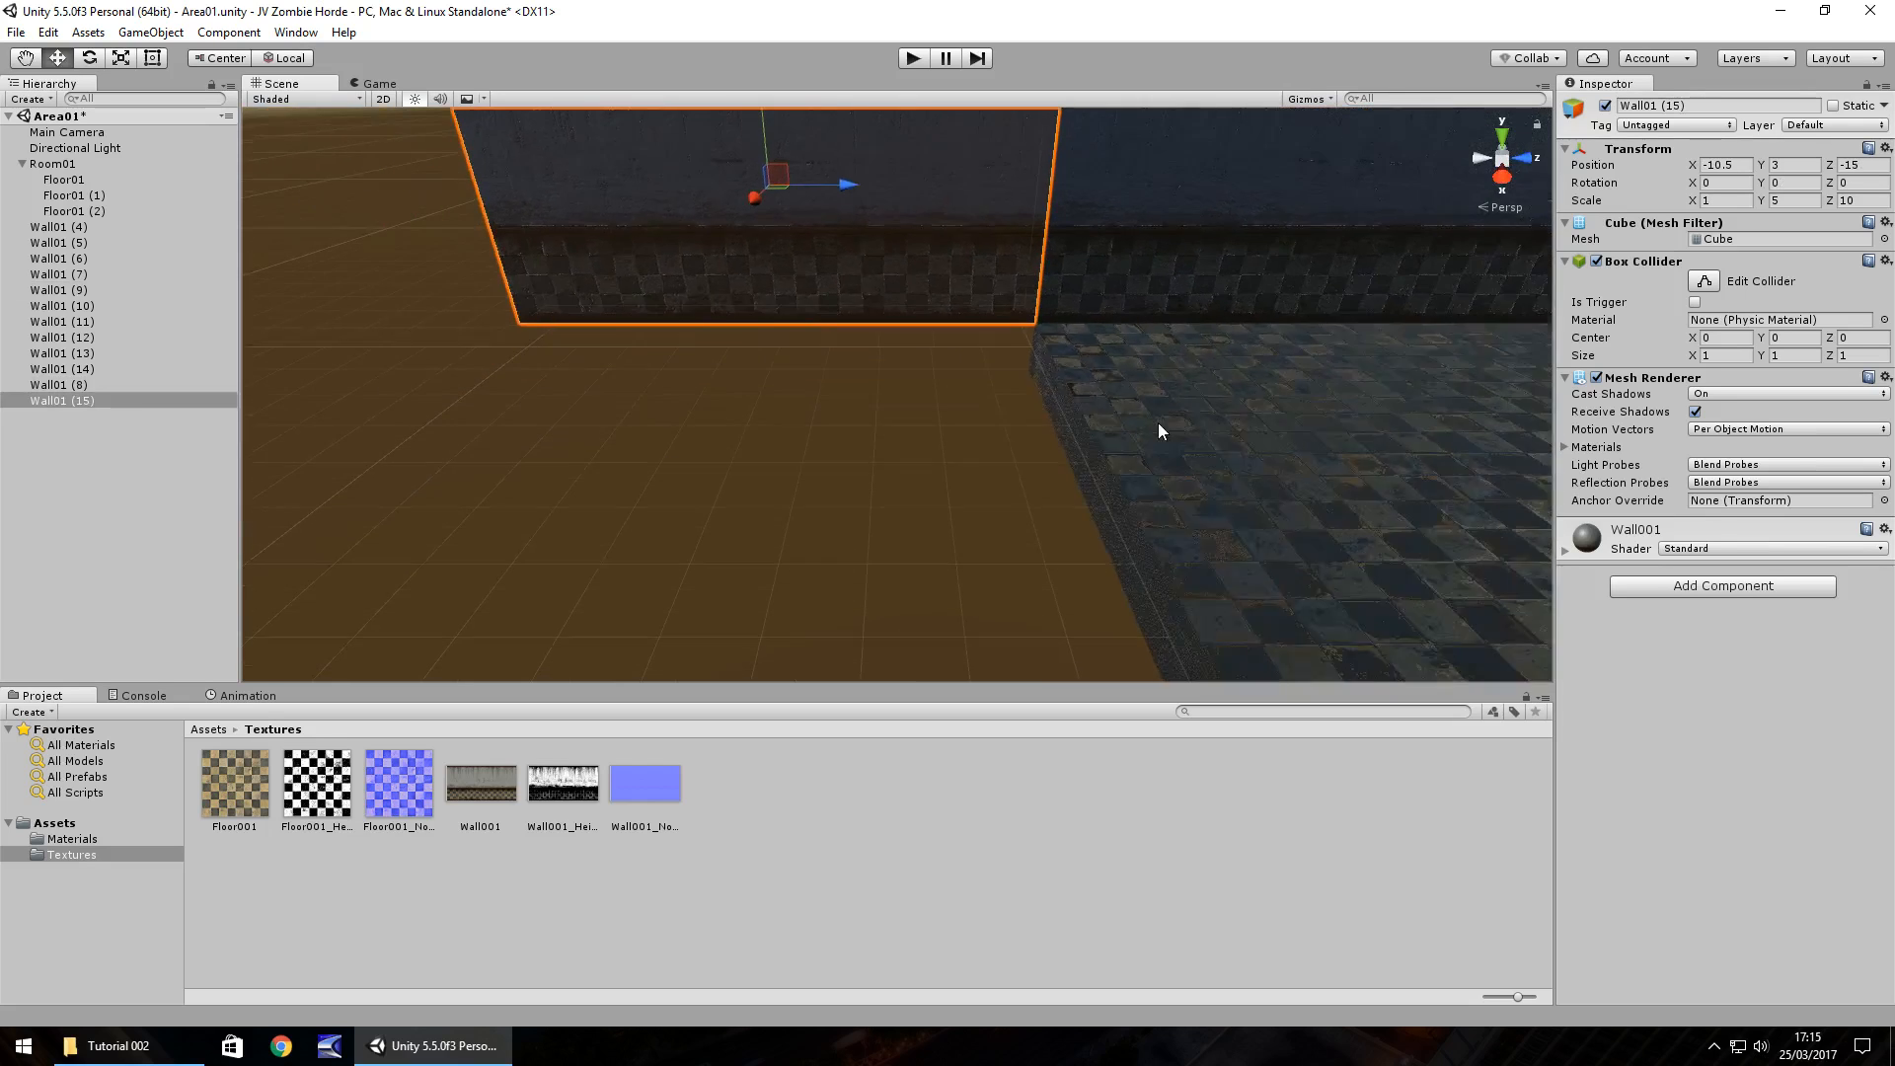
click(1175, 413)
key(ctrl+d)
right_drag(1127, 442, 1243, 441)
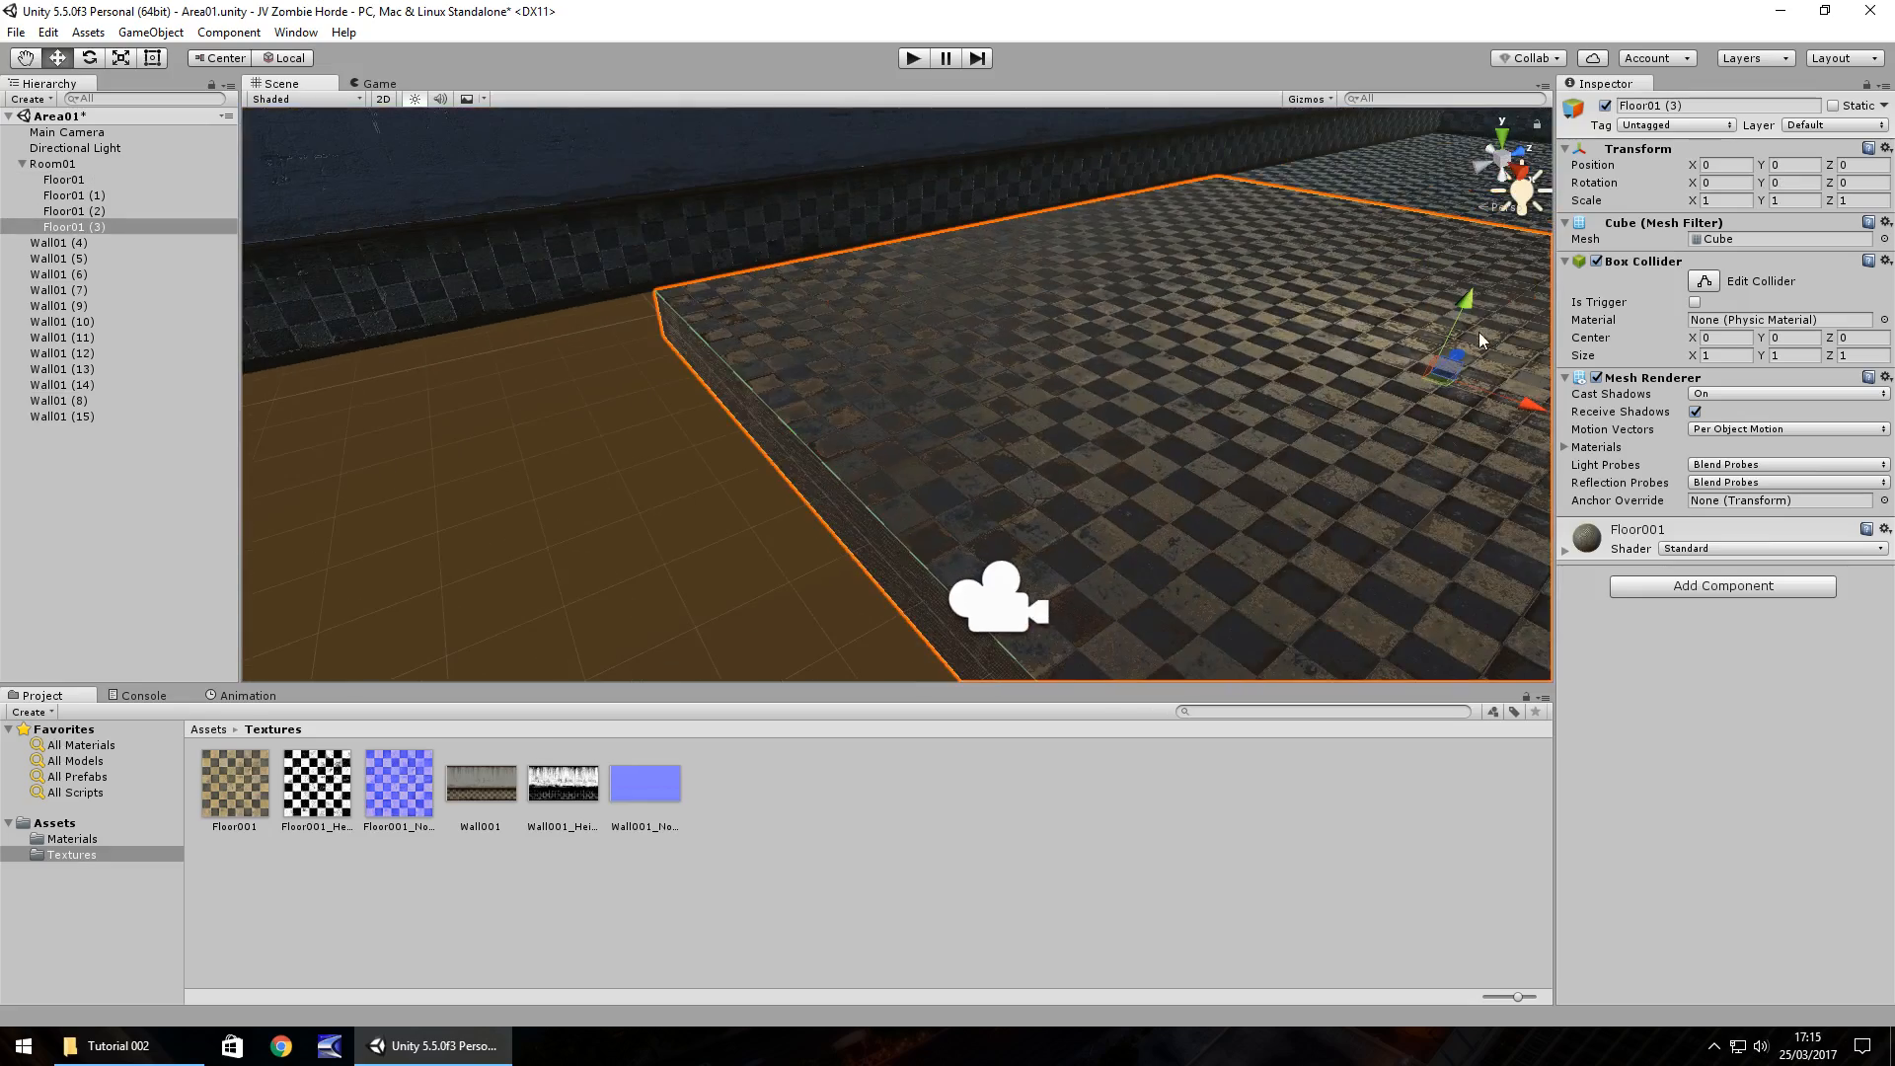
drag(1466, 351, 936, 541)
Duplicate the thick wall beside the second extension and move the copy across its open end.
right_drag(936, 540, 486, 379)
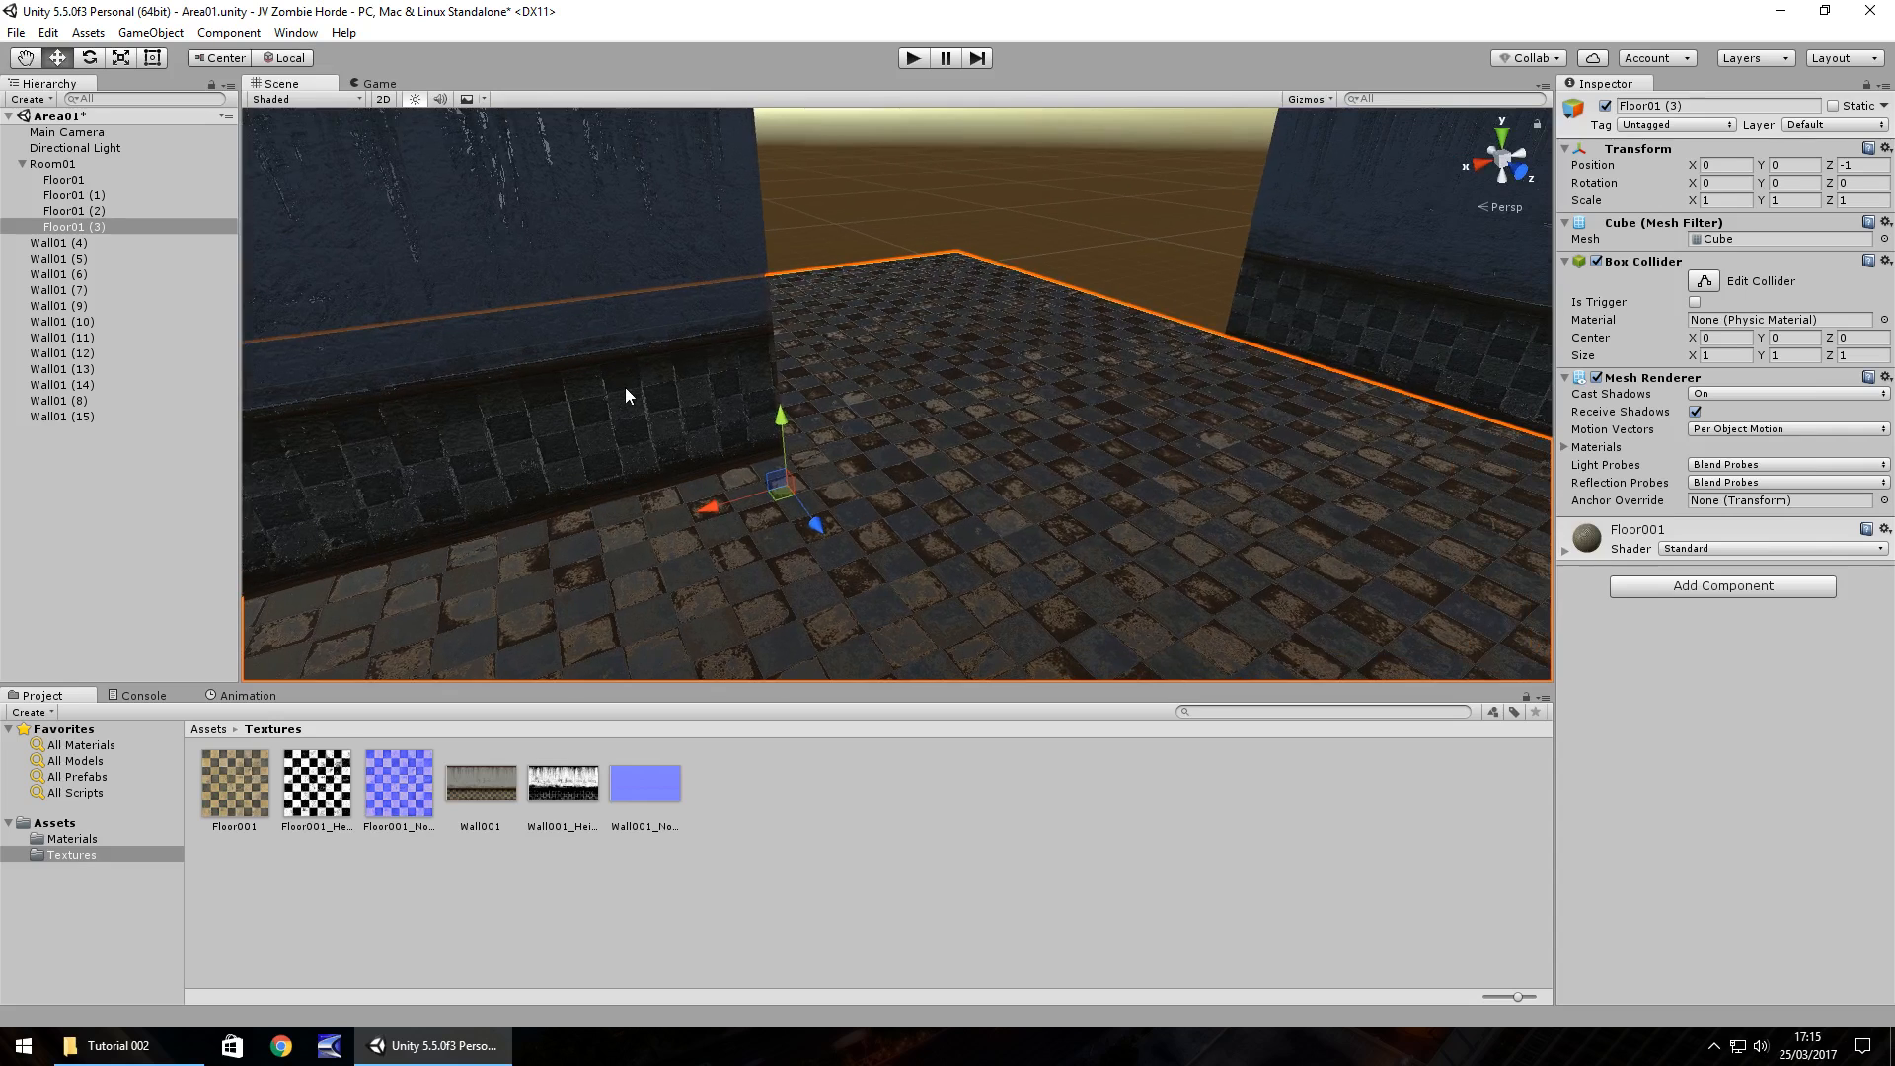
click(625, 387)
key(ctrl+d)
drag(441, 255, 1207, 142)
Duplicate the ceiling slab Floor01 (1) and move the copy along Z to -1 over the second extension.
right_drag(1168, 171, 979, 300)
click(979, 300)
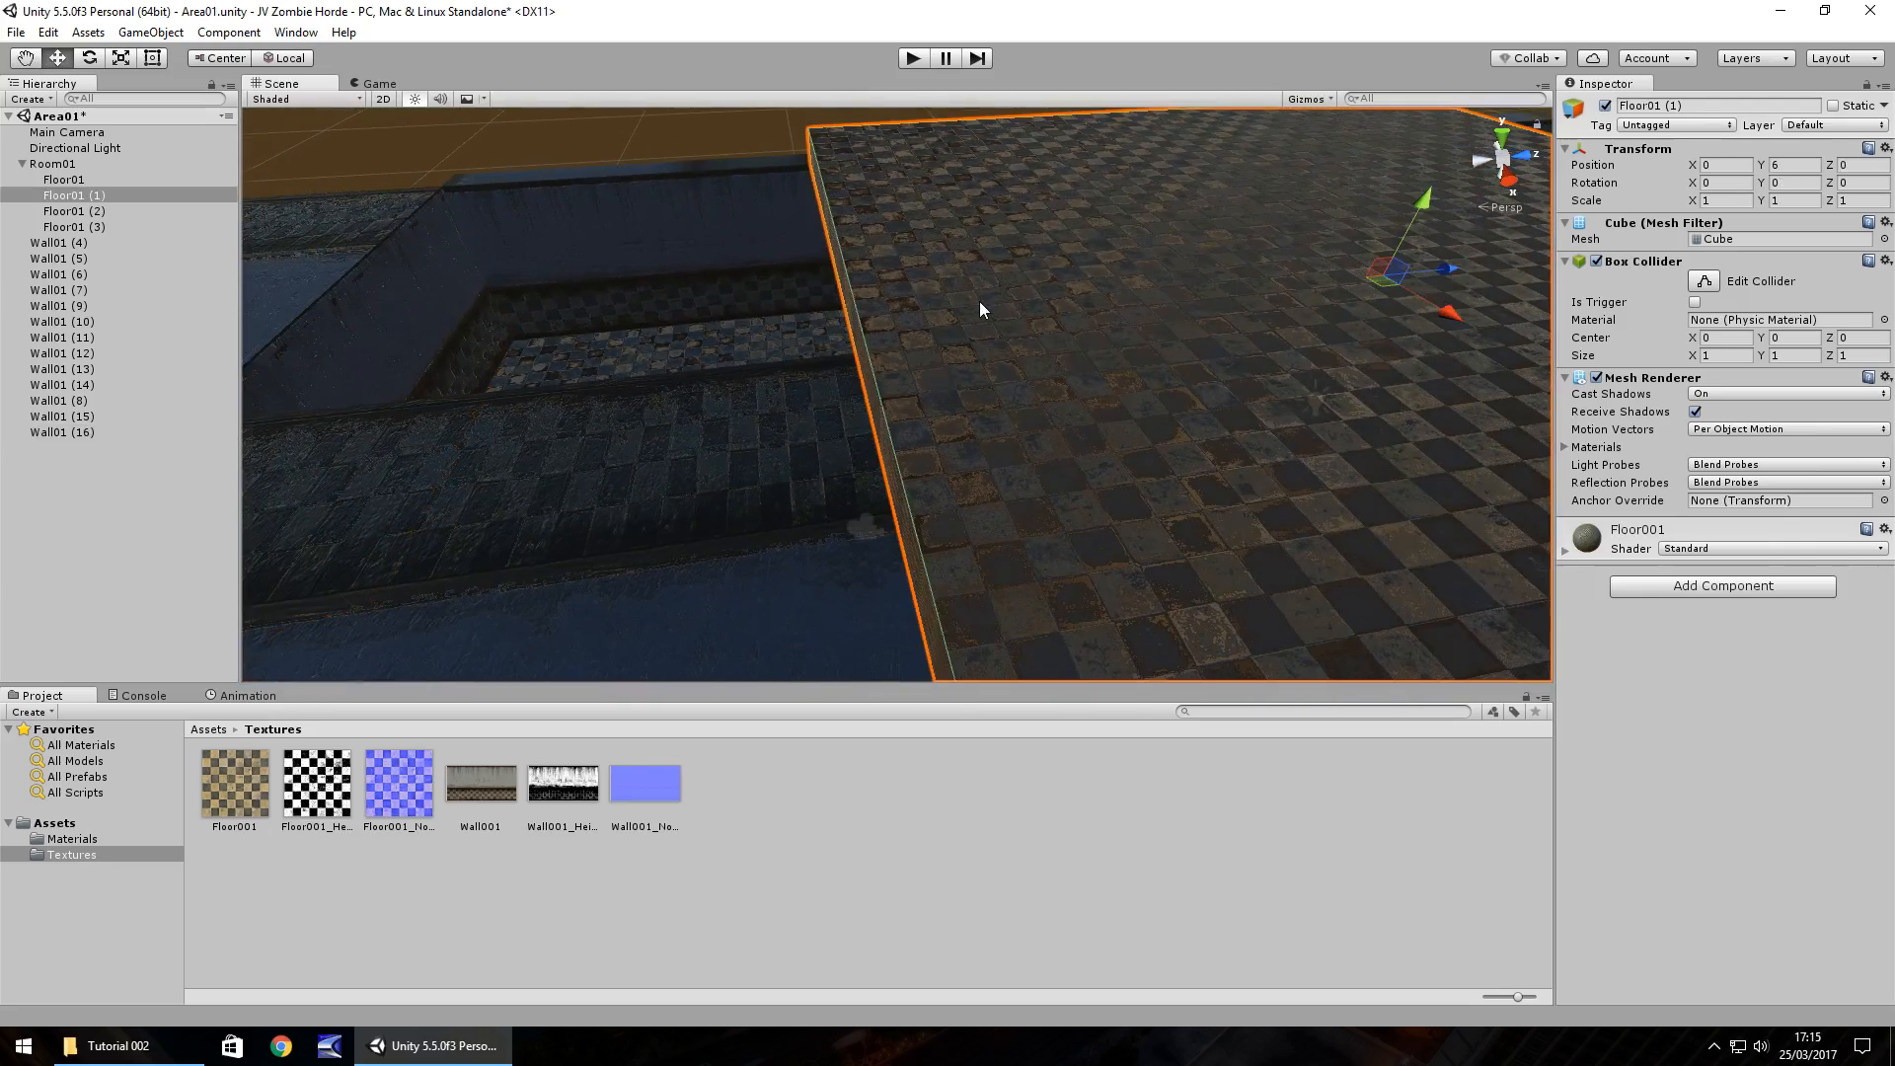
drag(1456, 268, 553, 427)
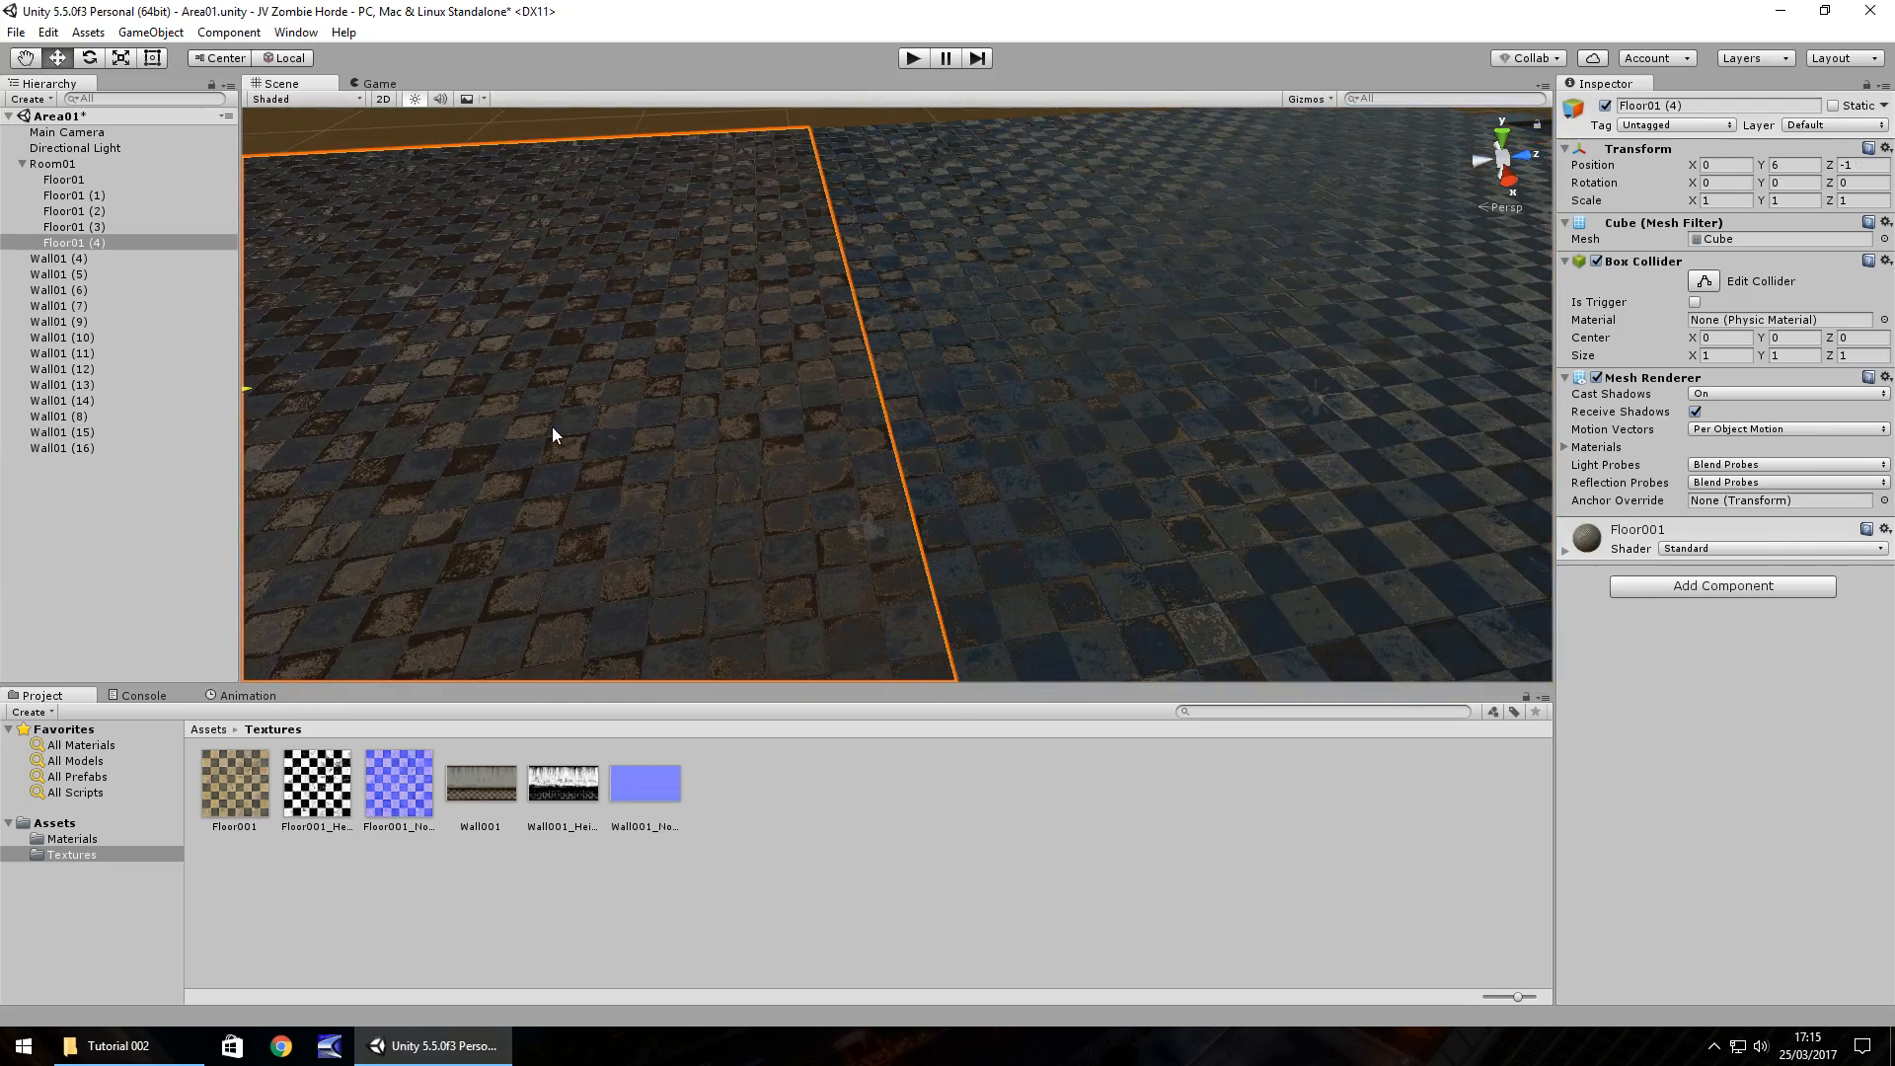
Duplicate the ceiling slab again and move the copy along Z to 1 over the first extension.
right_drag(1025, 388, 849, 237)
click(838, 234)
key(ctrl+d)
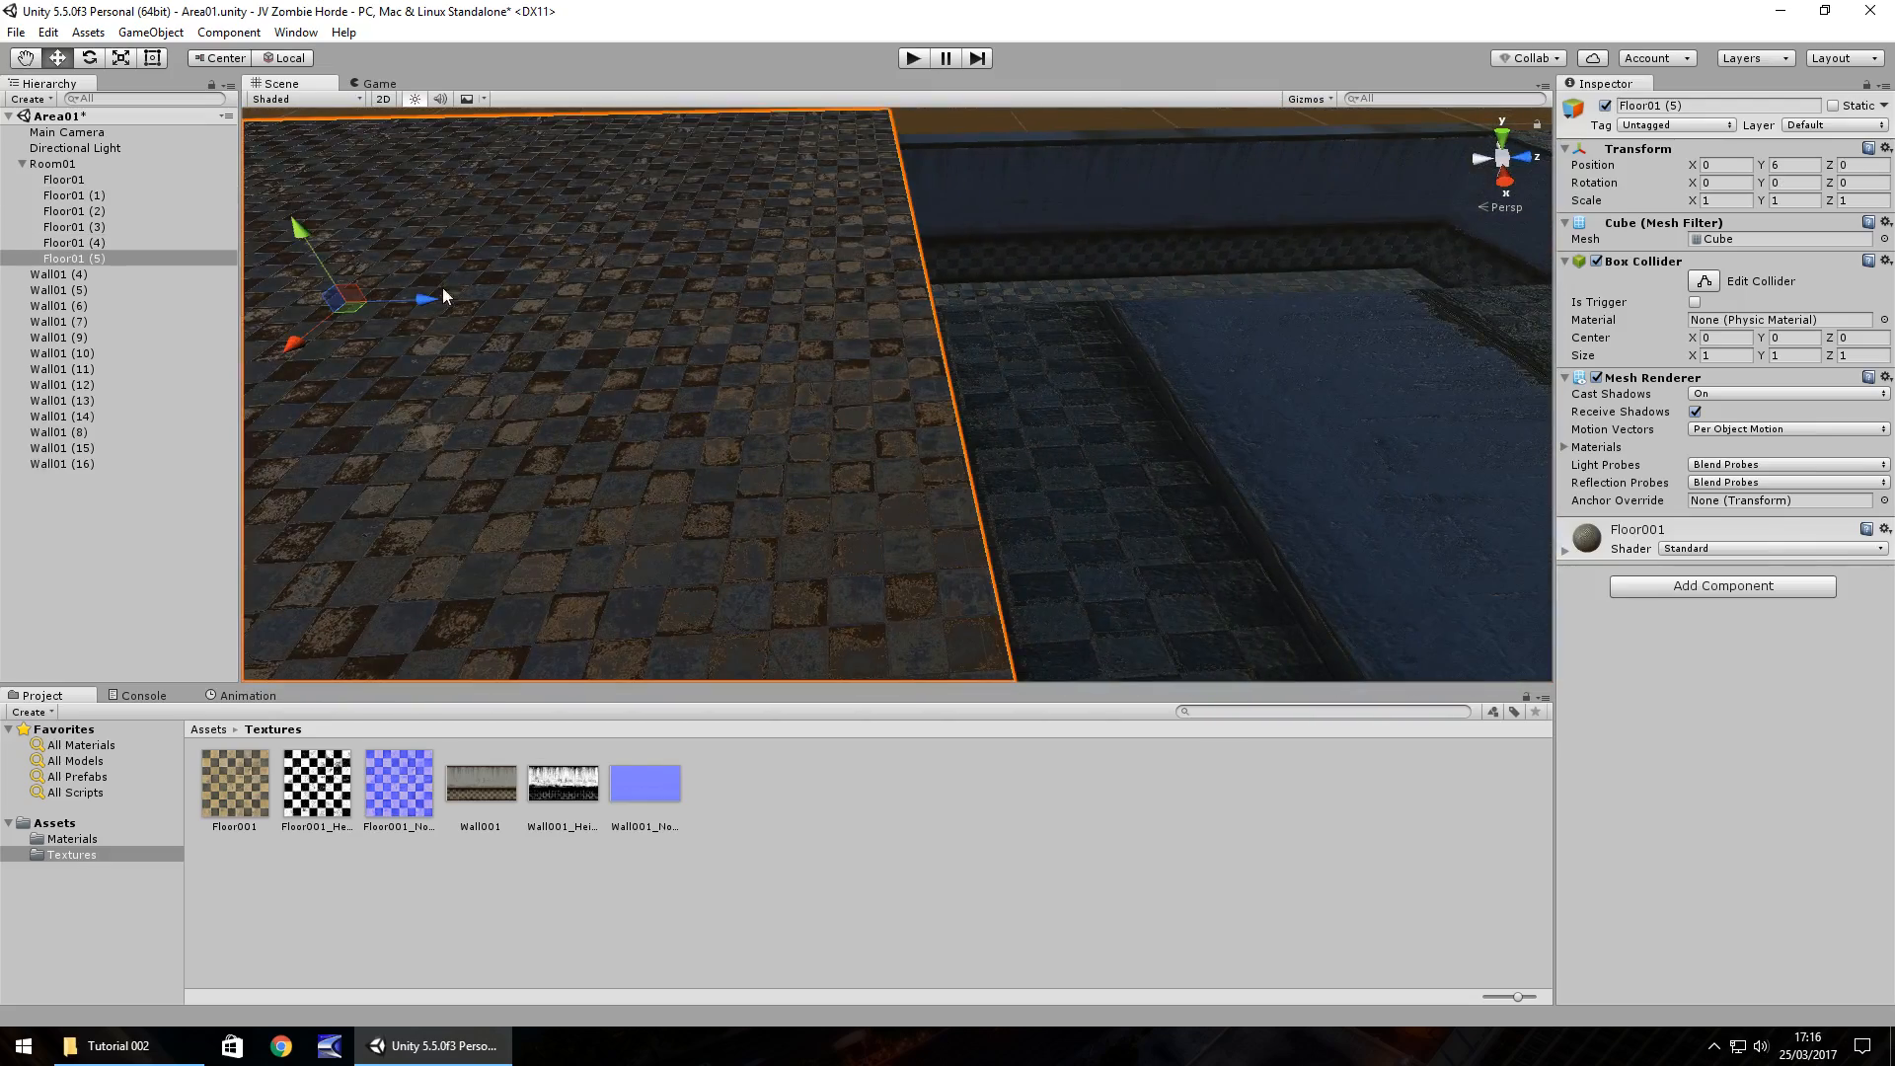
drag(426, 298, 1636, 306)
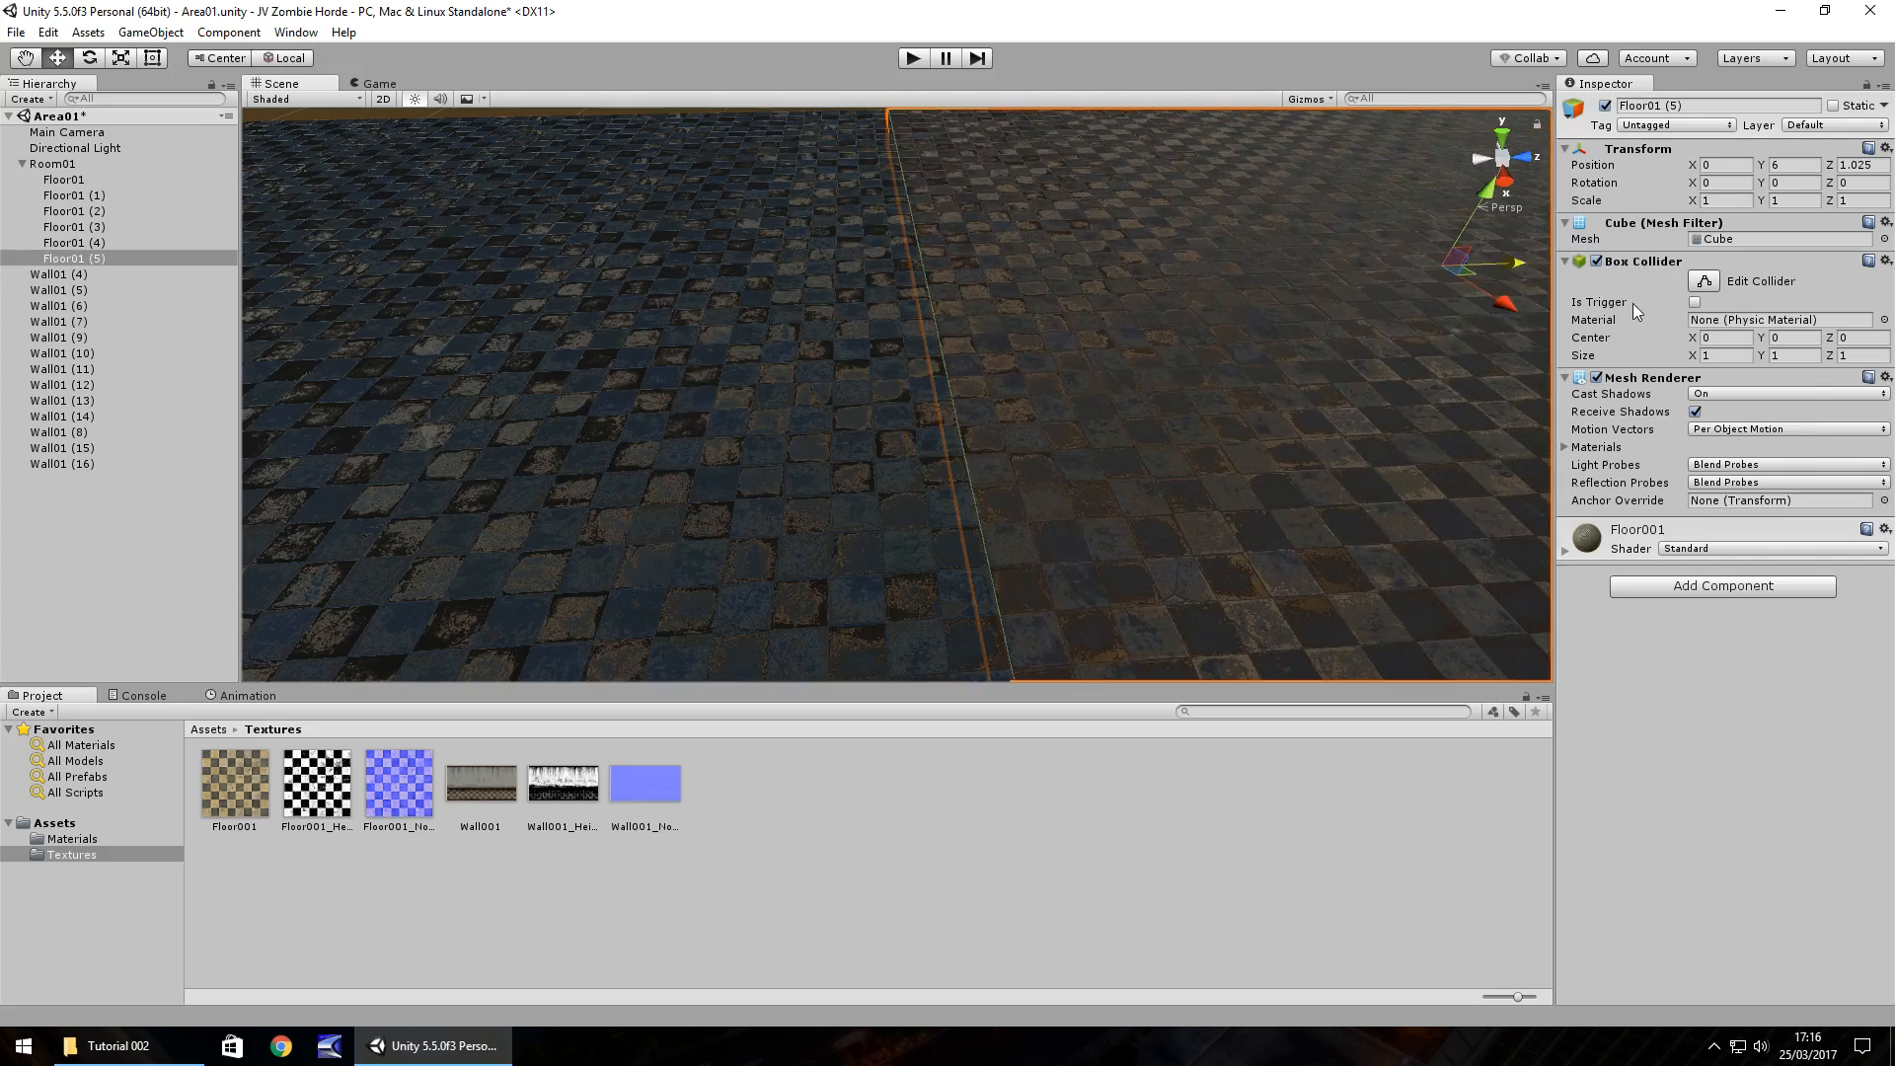
middle_drag(1200, 429, 1364, 937)
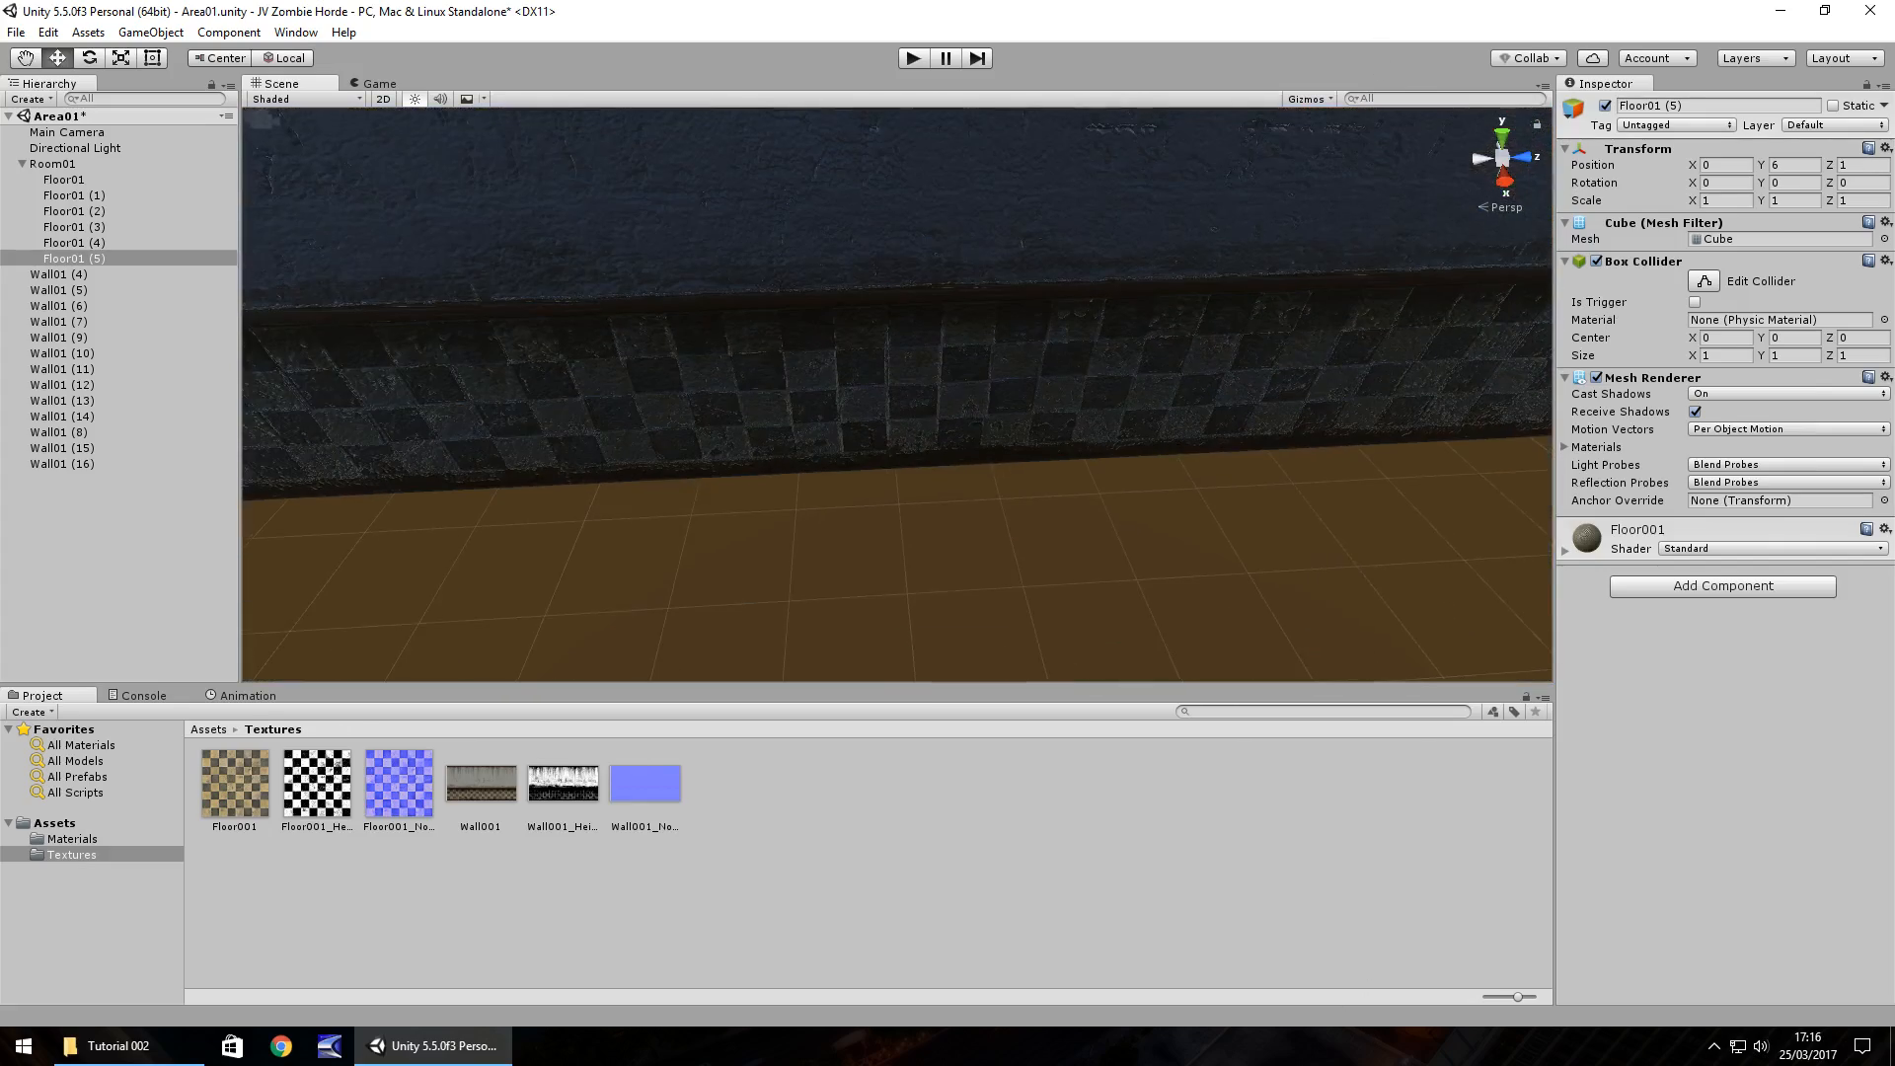
right_drag(856, 678, 721, 454)
key(Right)
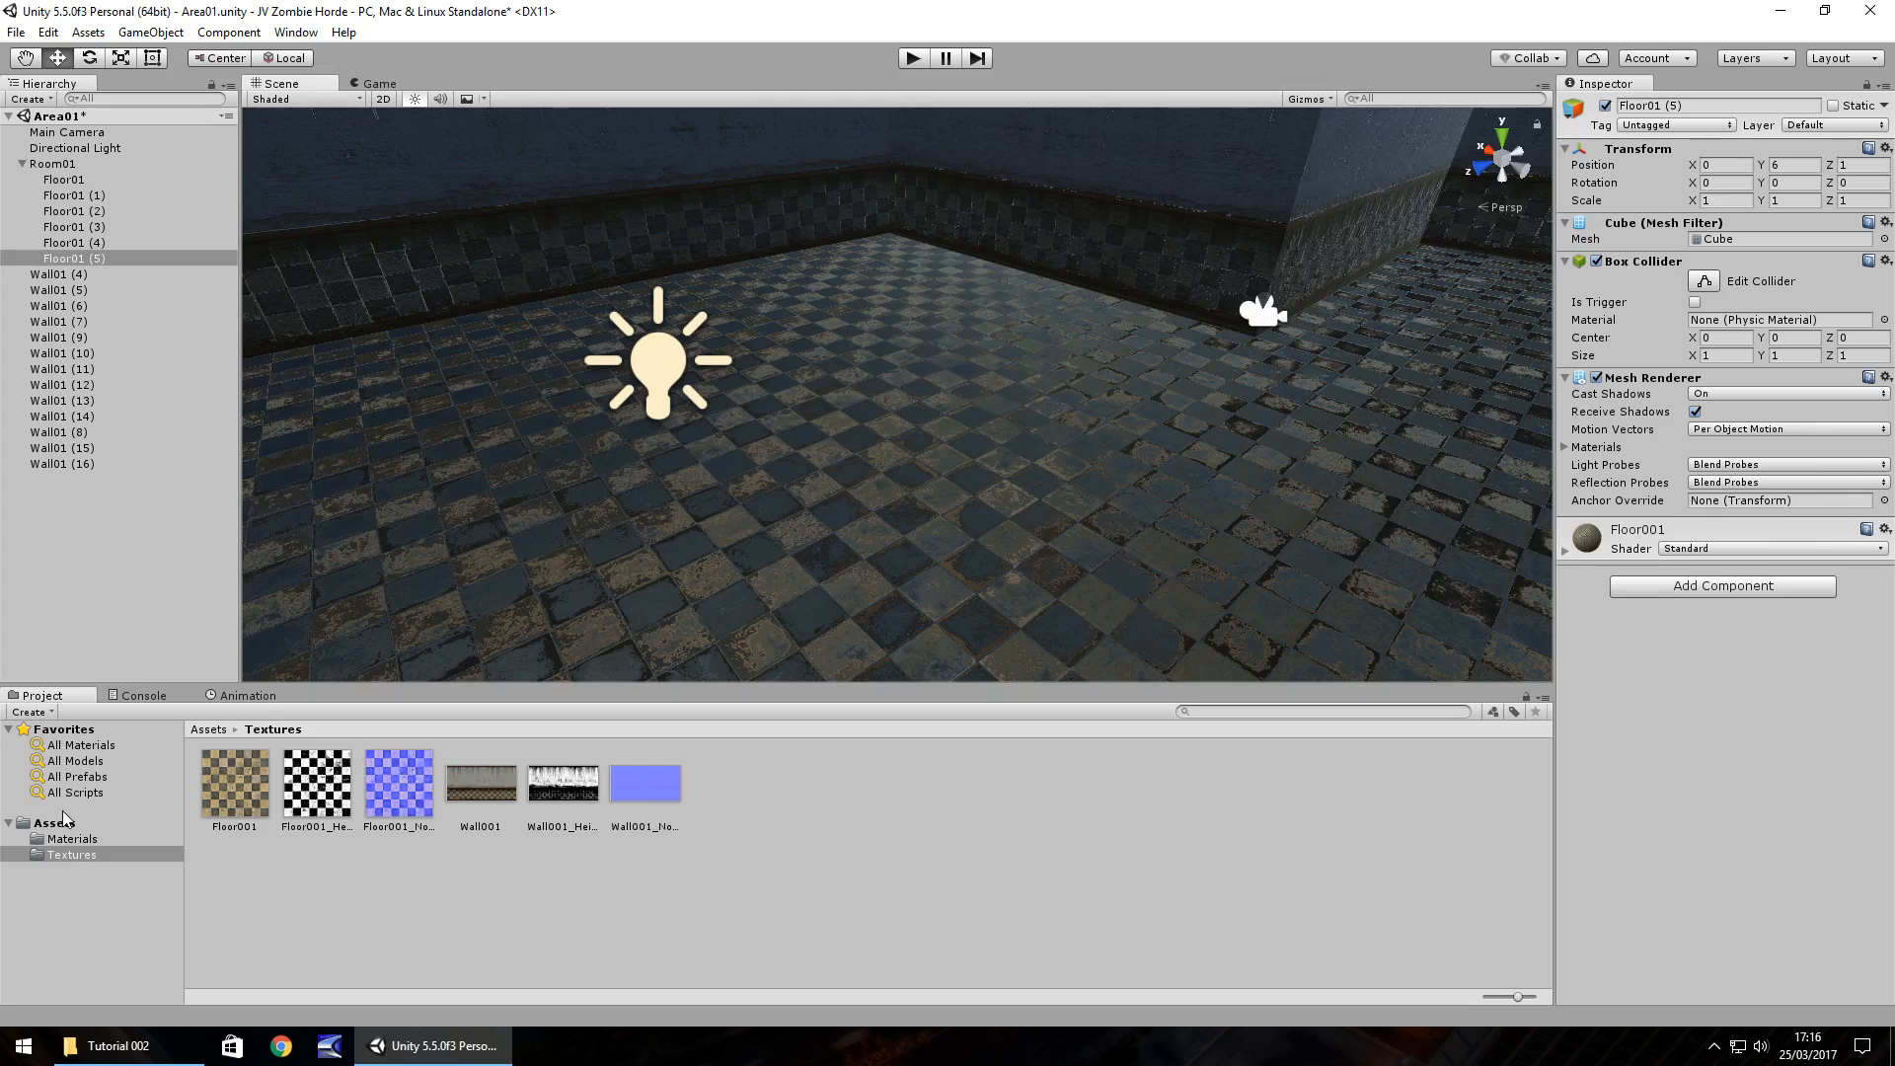
Start importing the Characters standard package into the Assets folder.
click(62, 825)
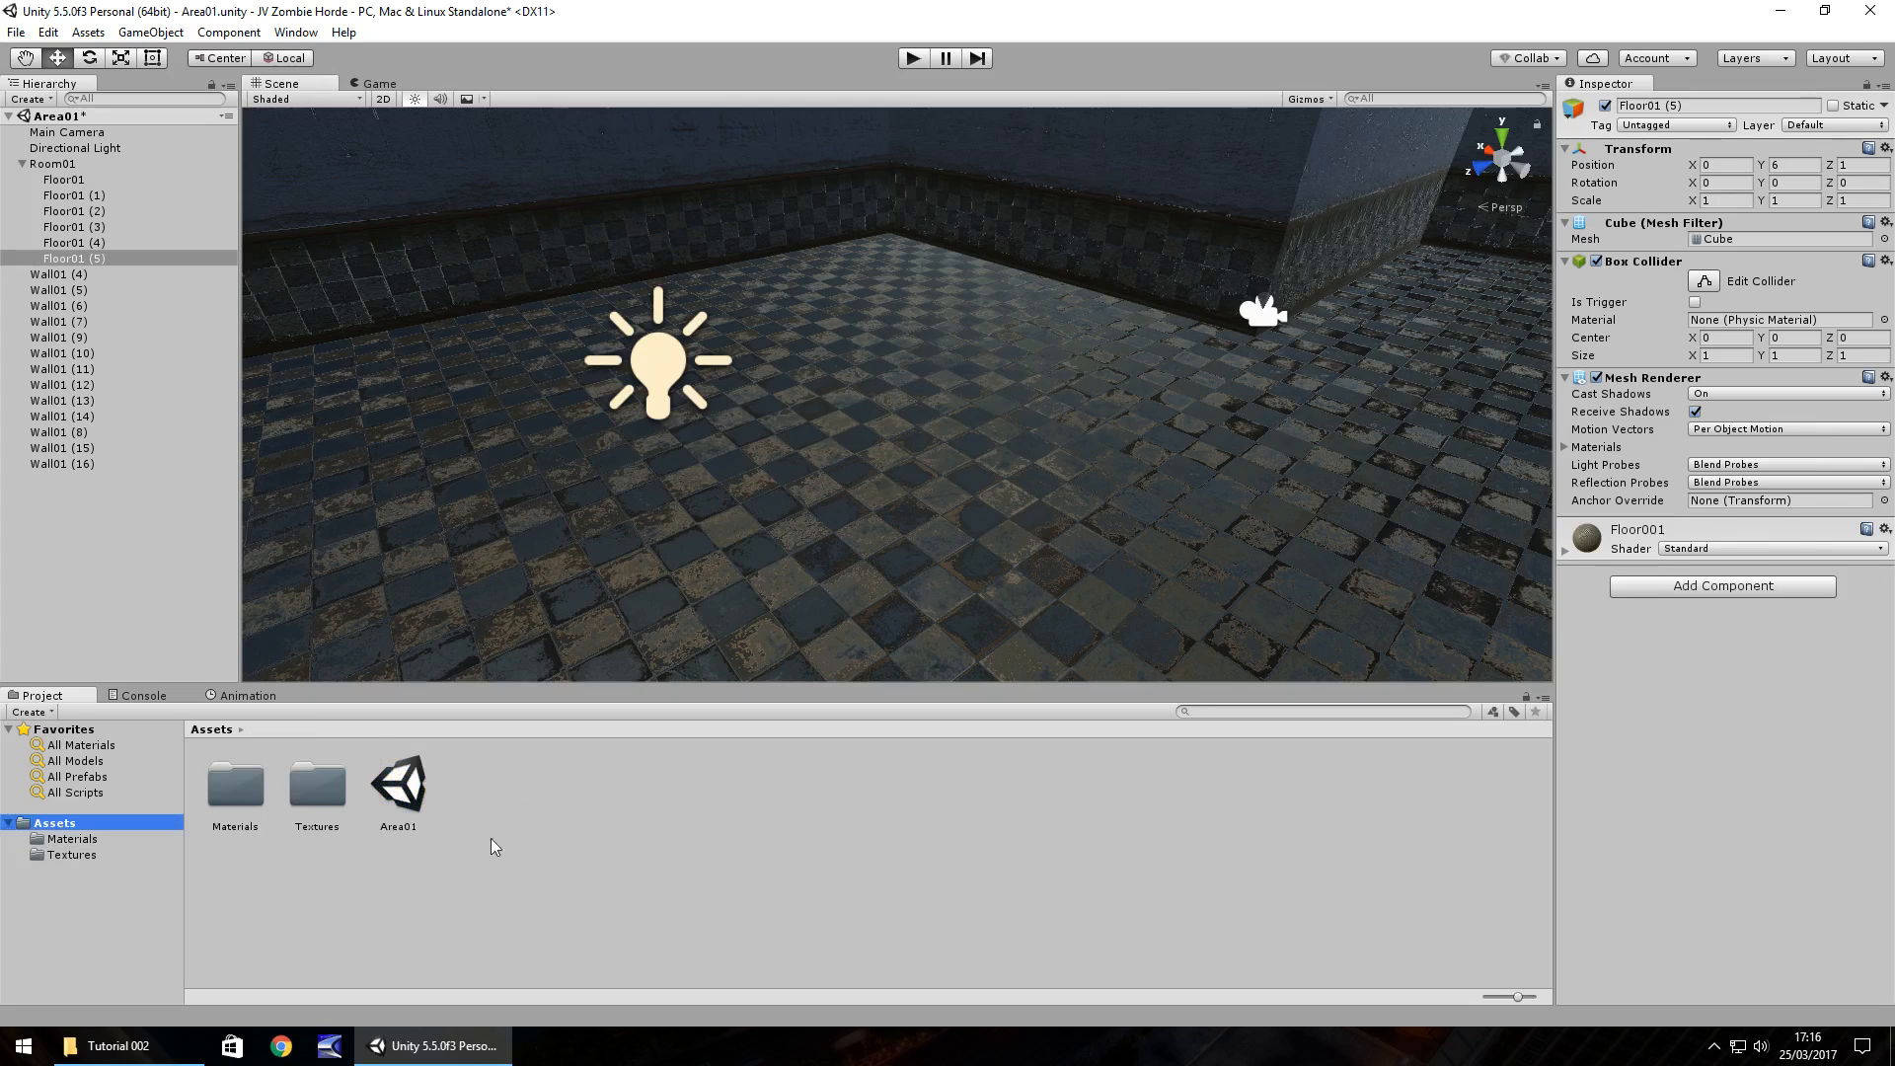
right_click(497, 809)
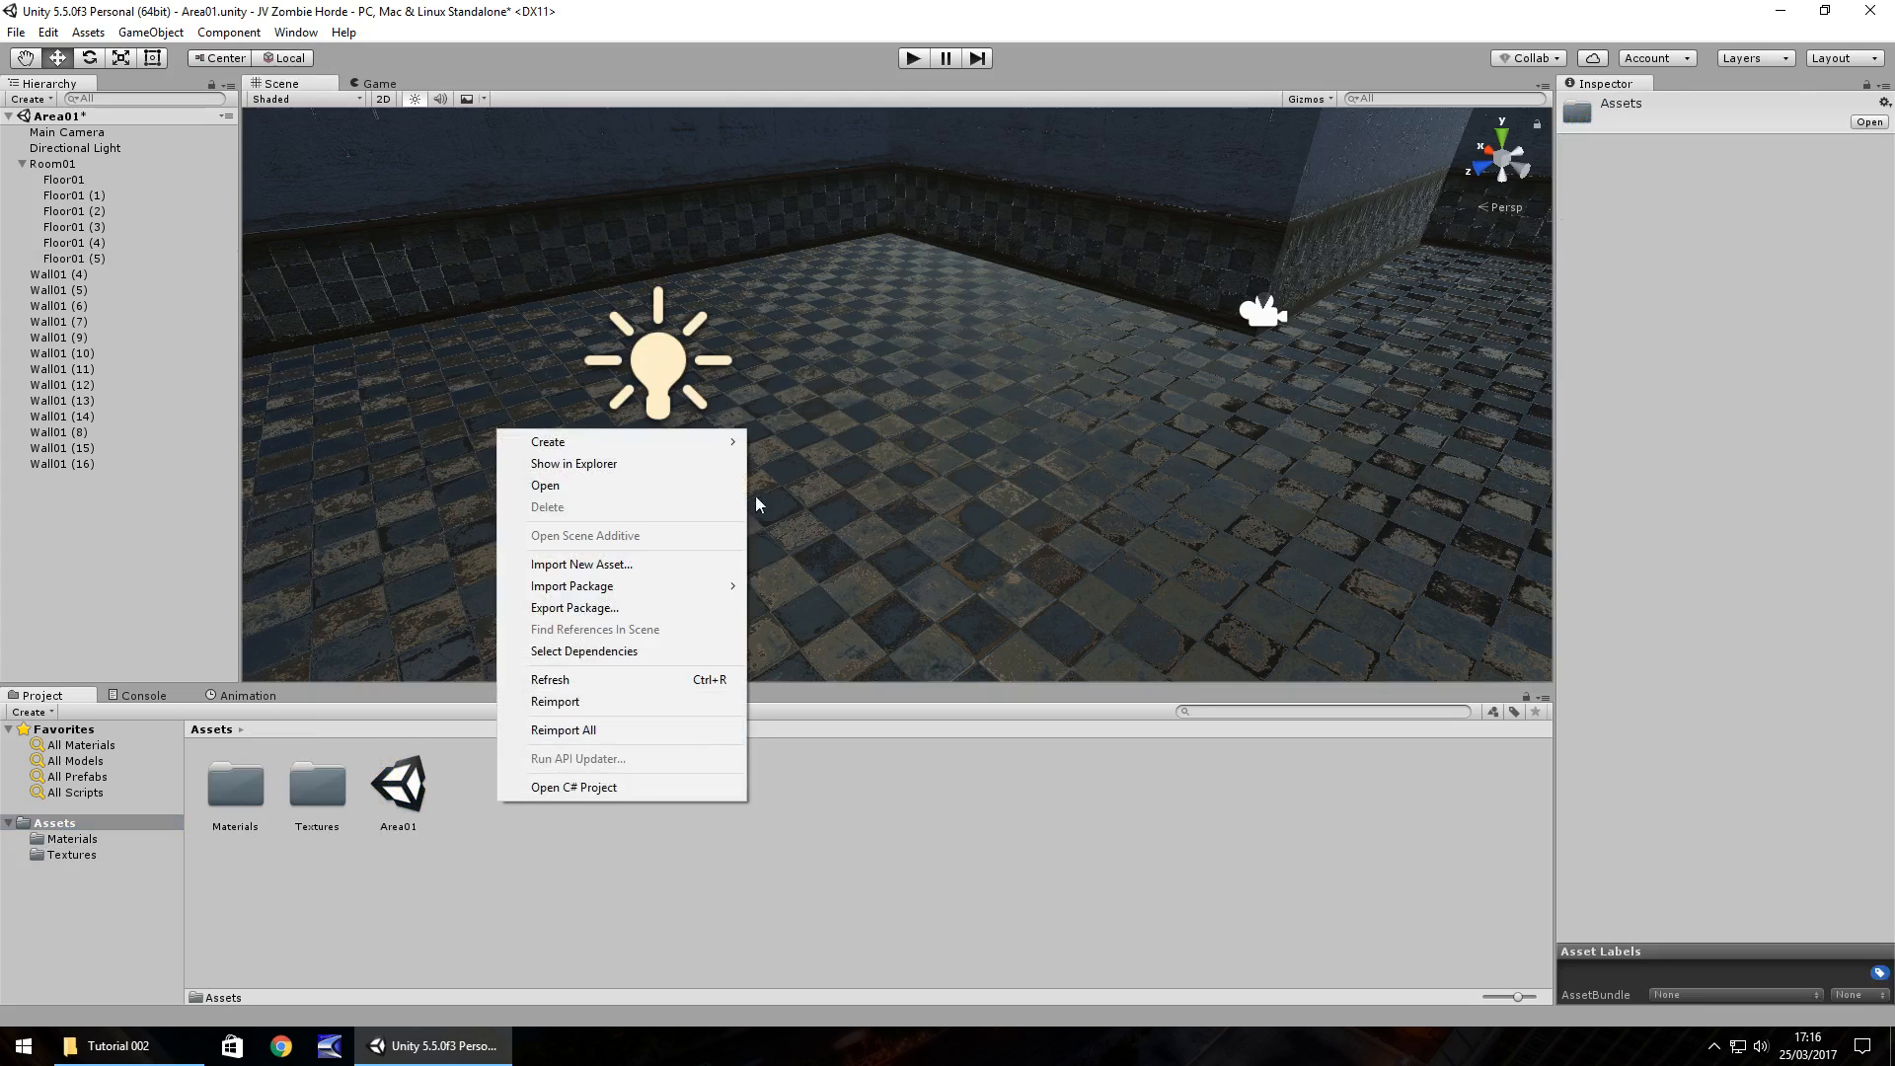
mouse_move(593, 588)
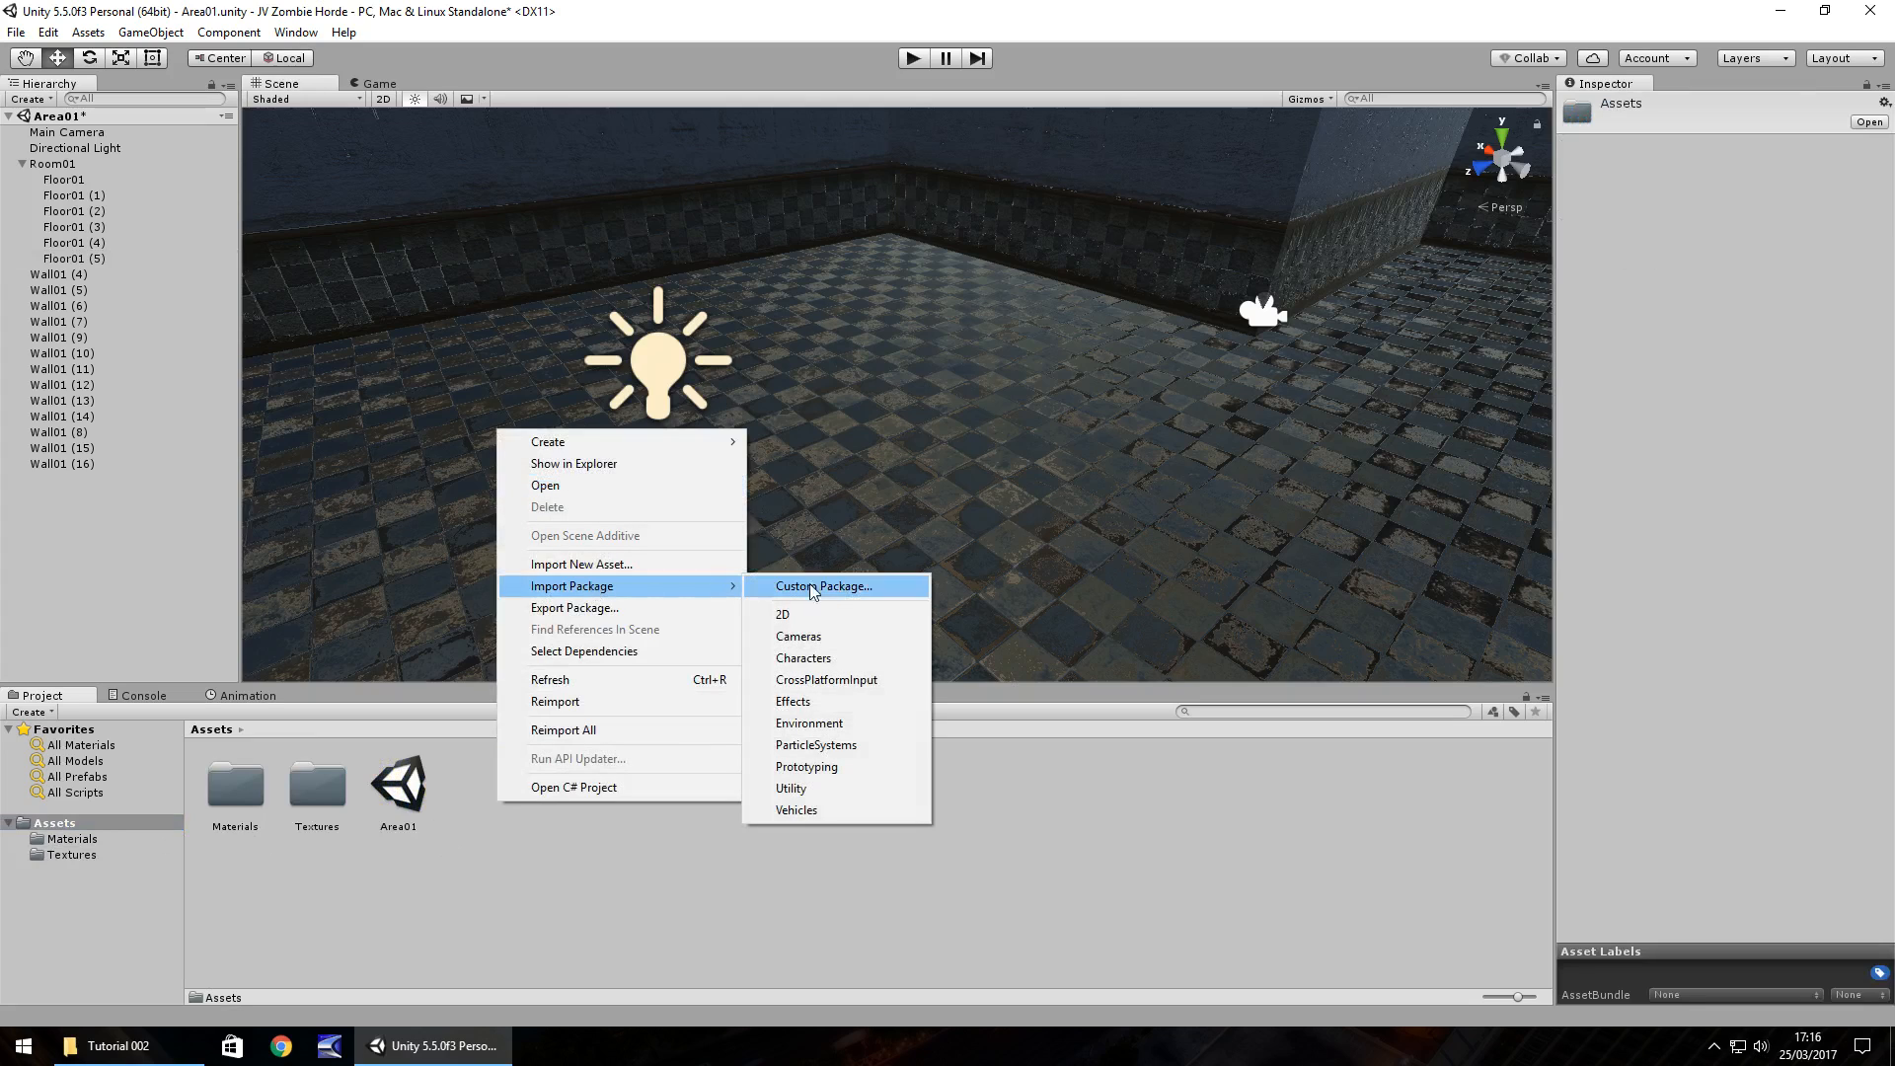
click(831, 658)
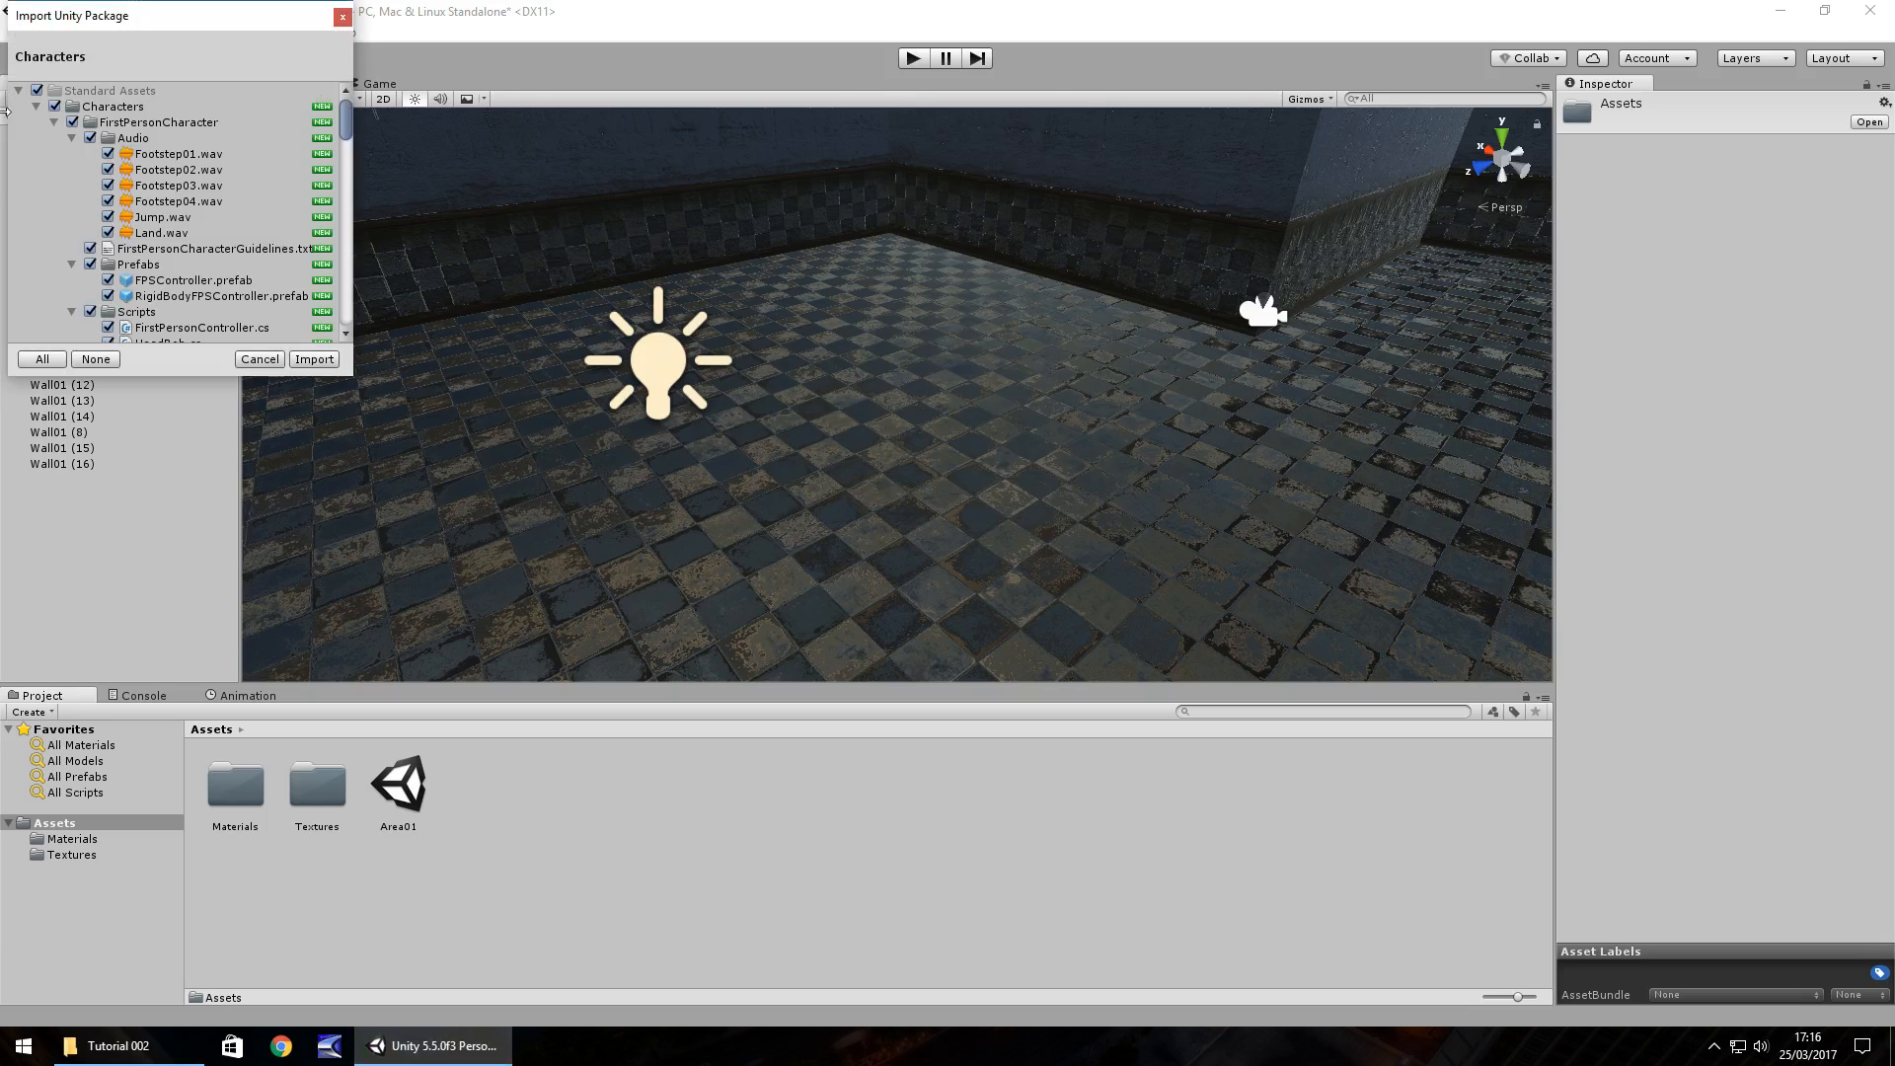
Exclude the Utility, PhysicsMaterials, CrossPlatformInput and Editor folders and import only the Characters folder from the package.
click(37, 107)
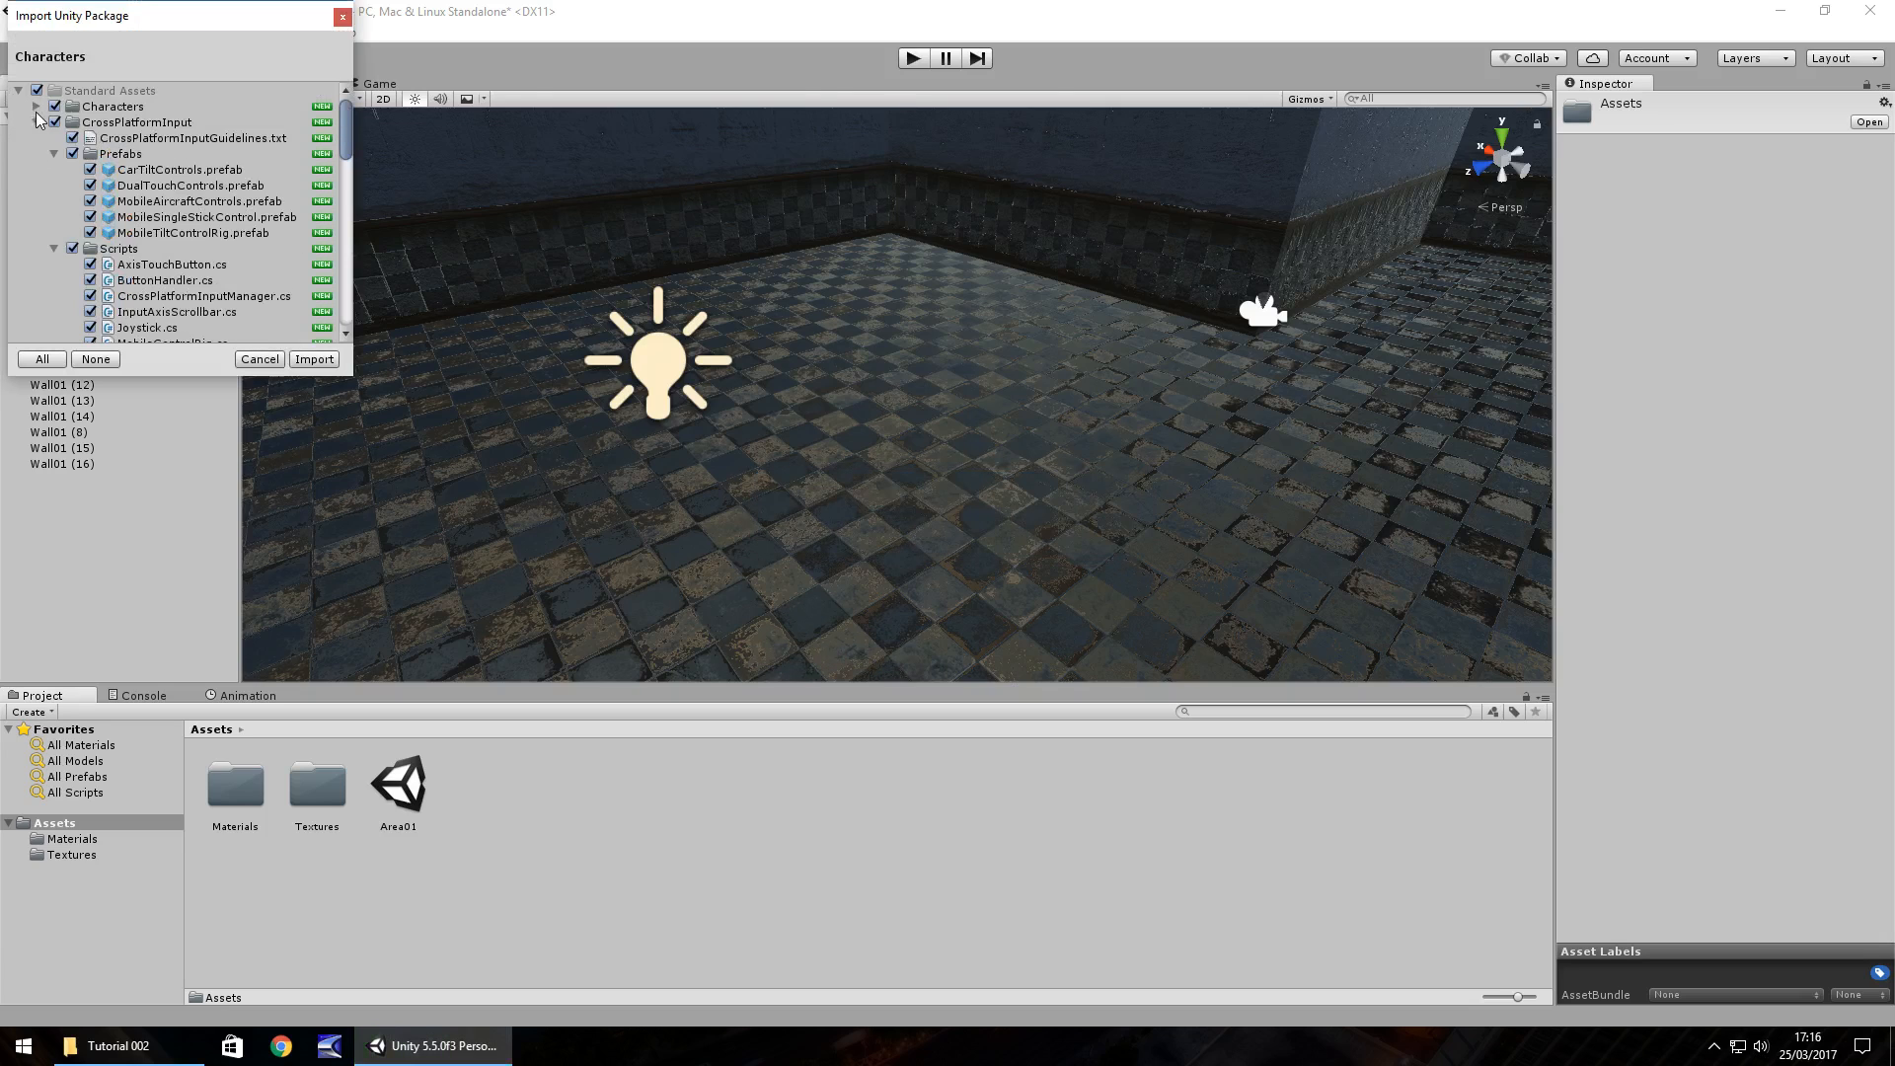
click(37, 122)
click(37, 138)
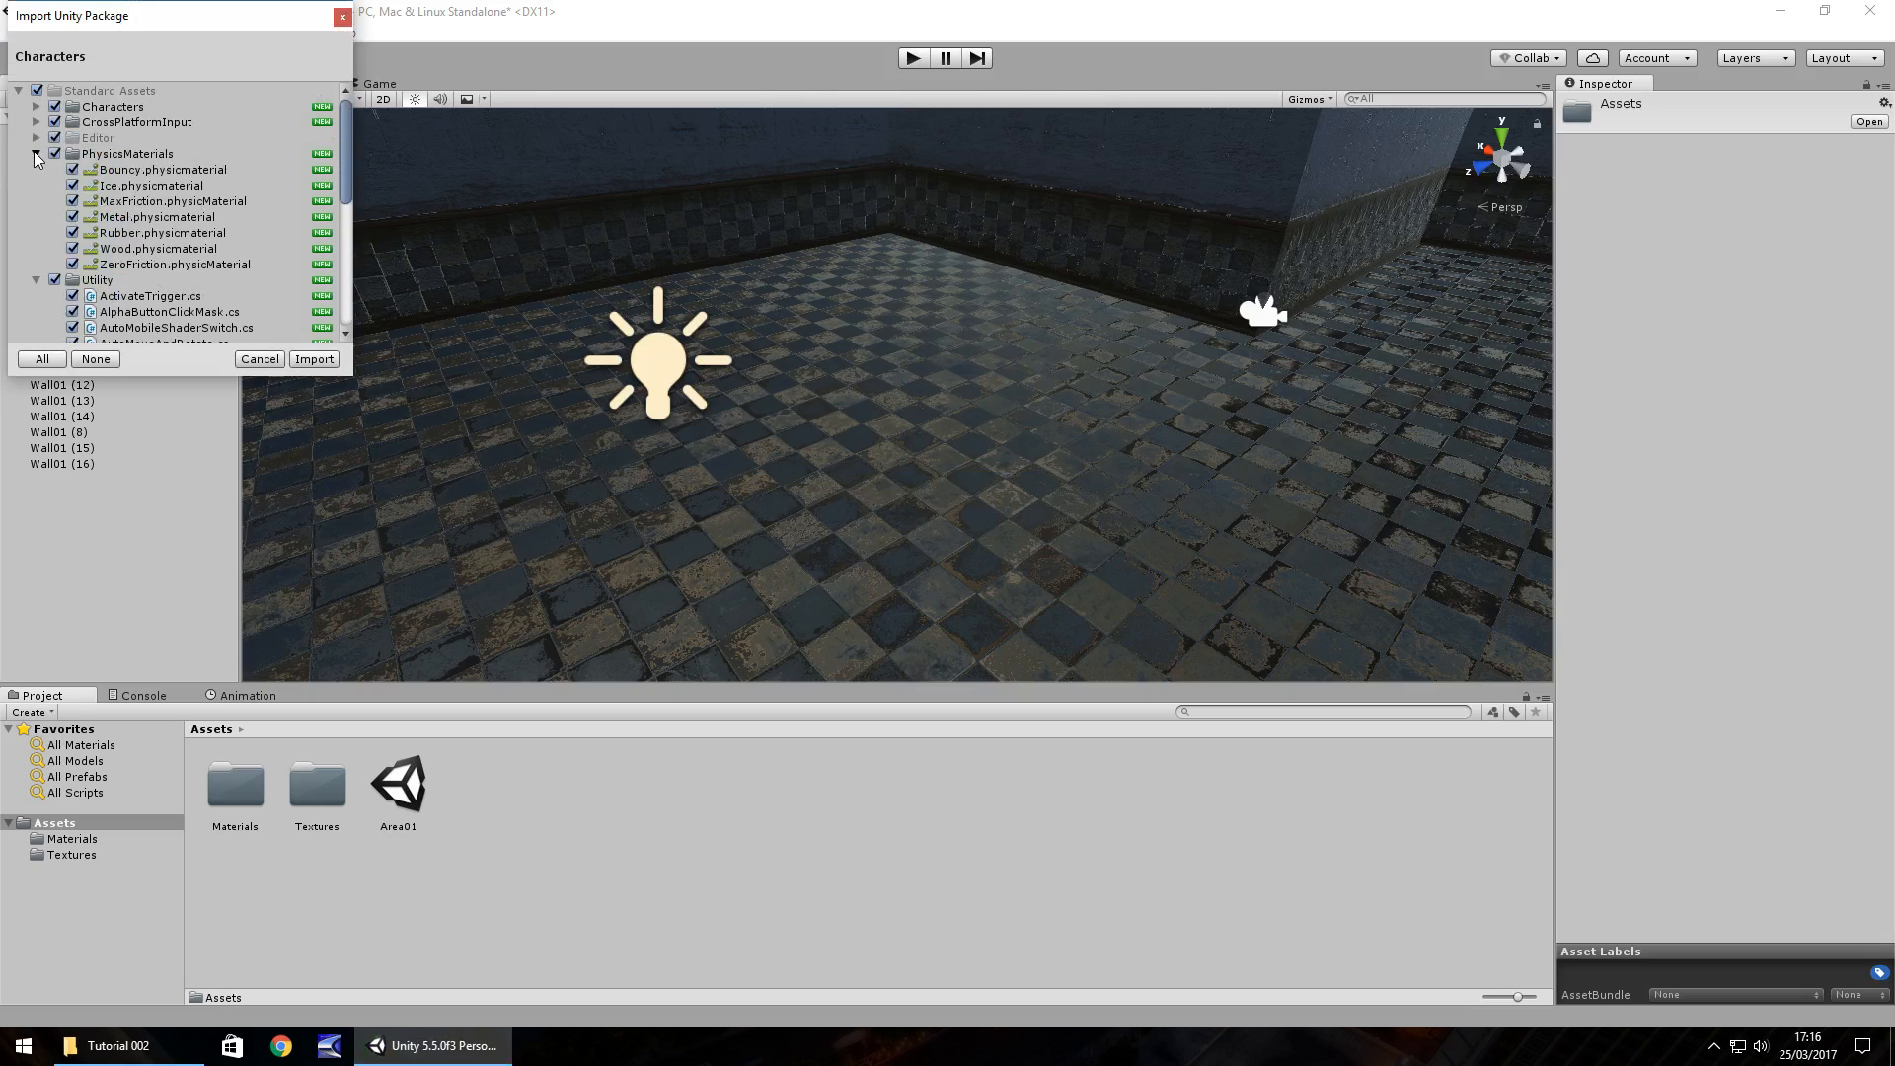
click(36, 154)
click(36, 170)
click(55, 170)
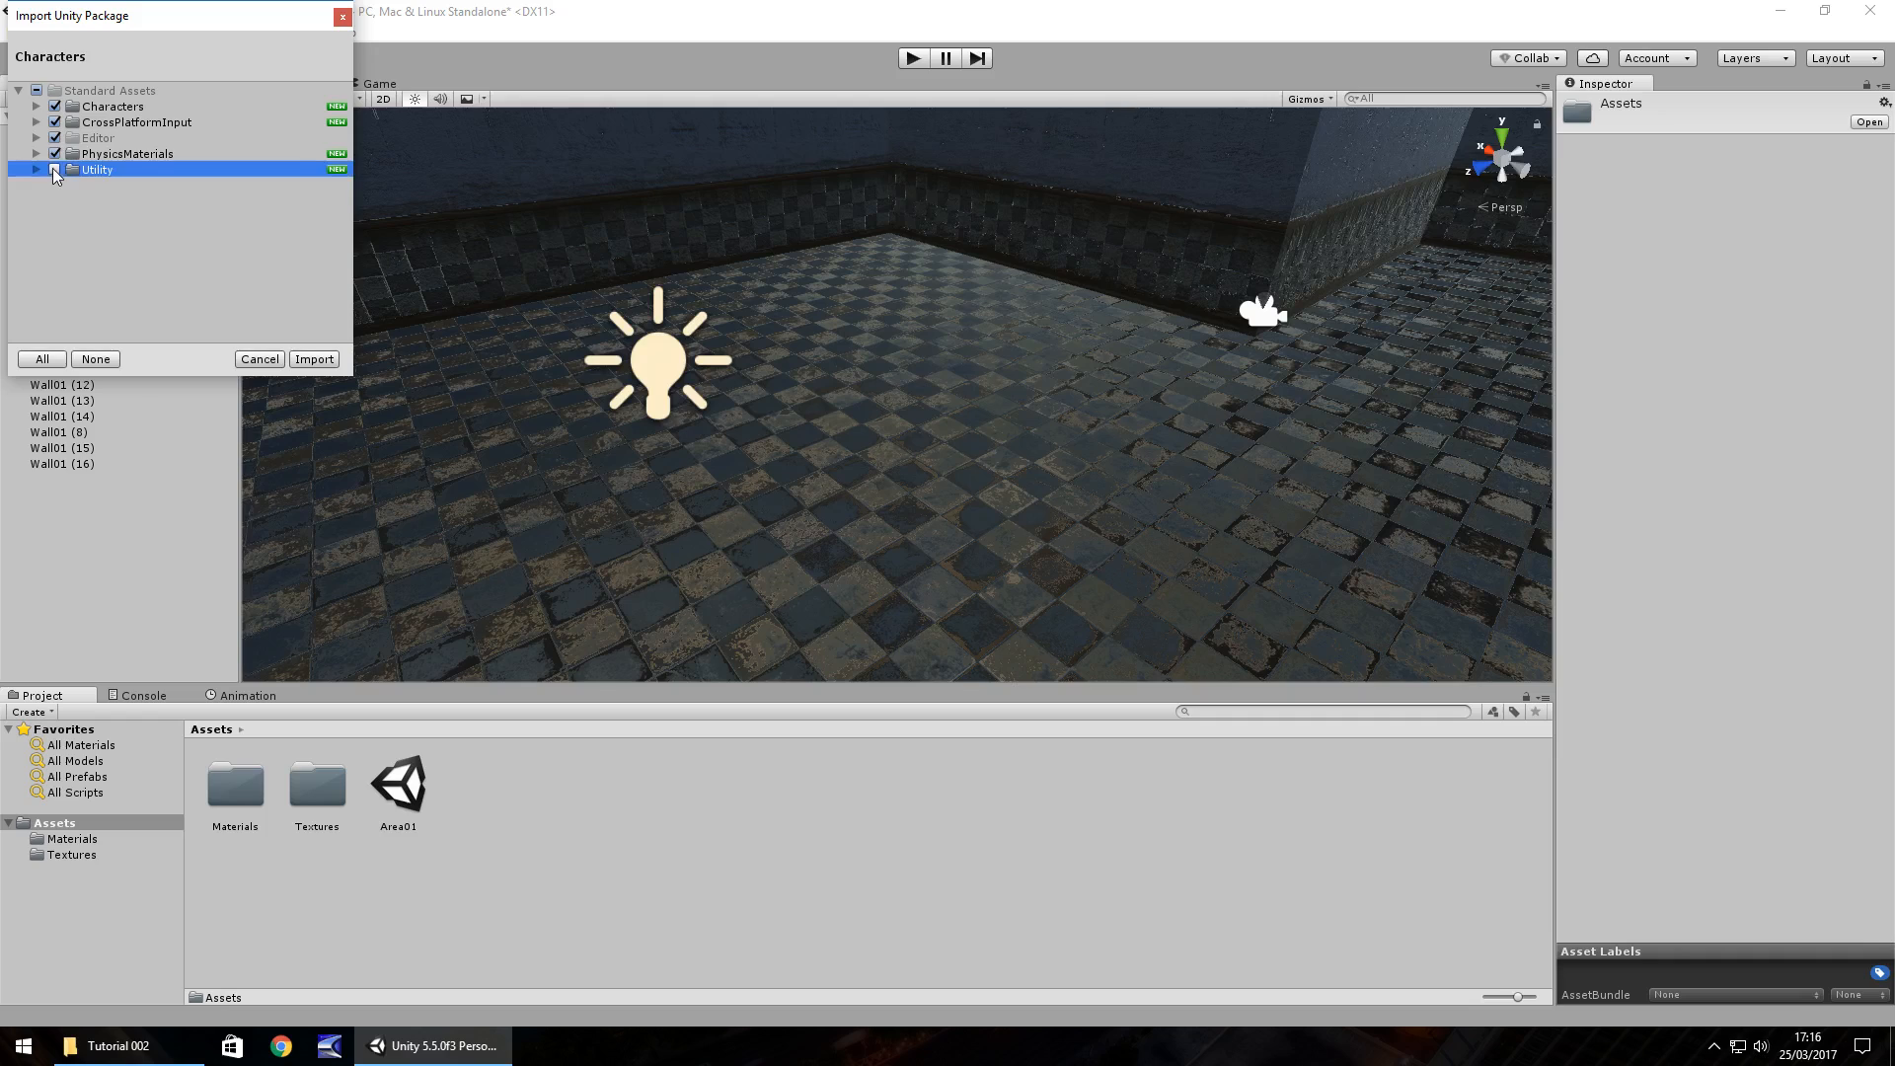
click(55, 154)
click(56, 122)
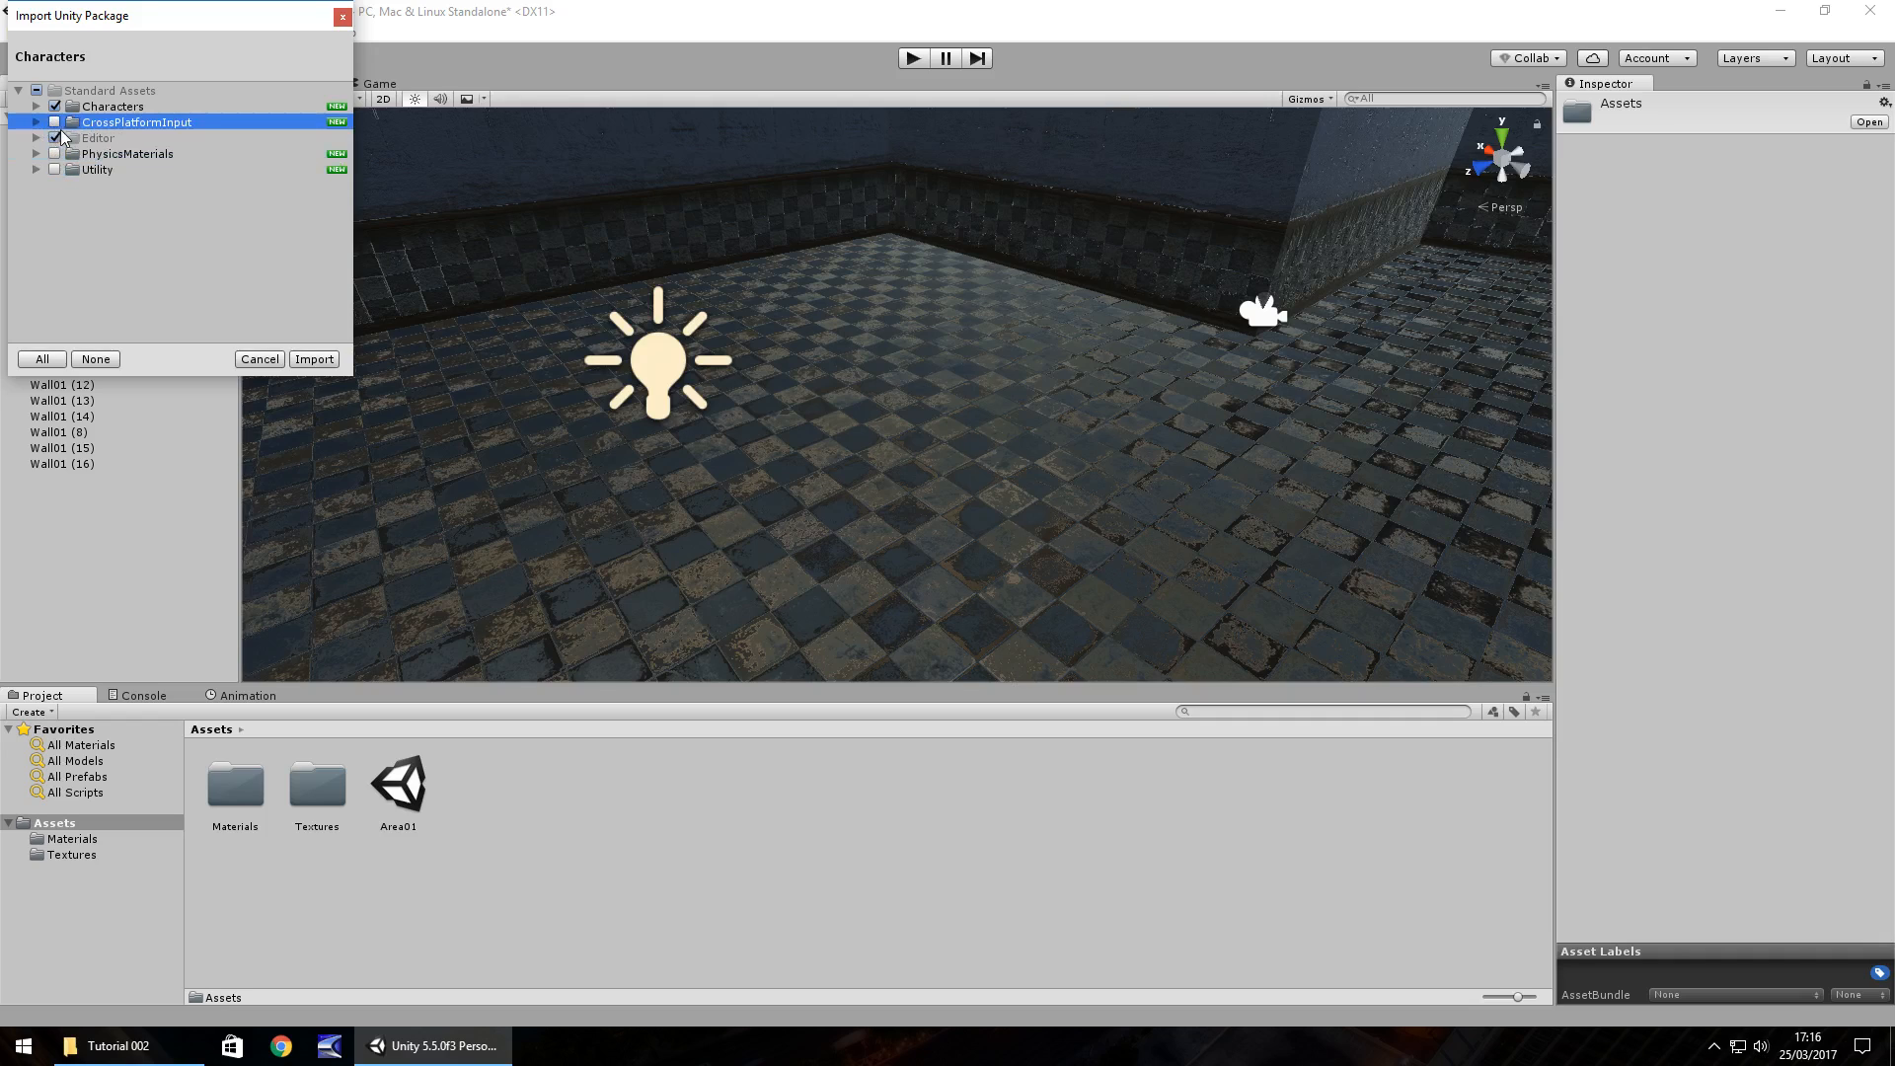
click(55, 137)
click(315, 359)
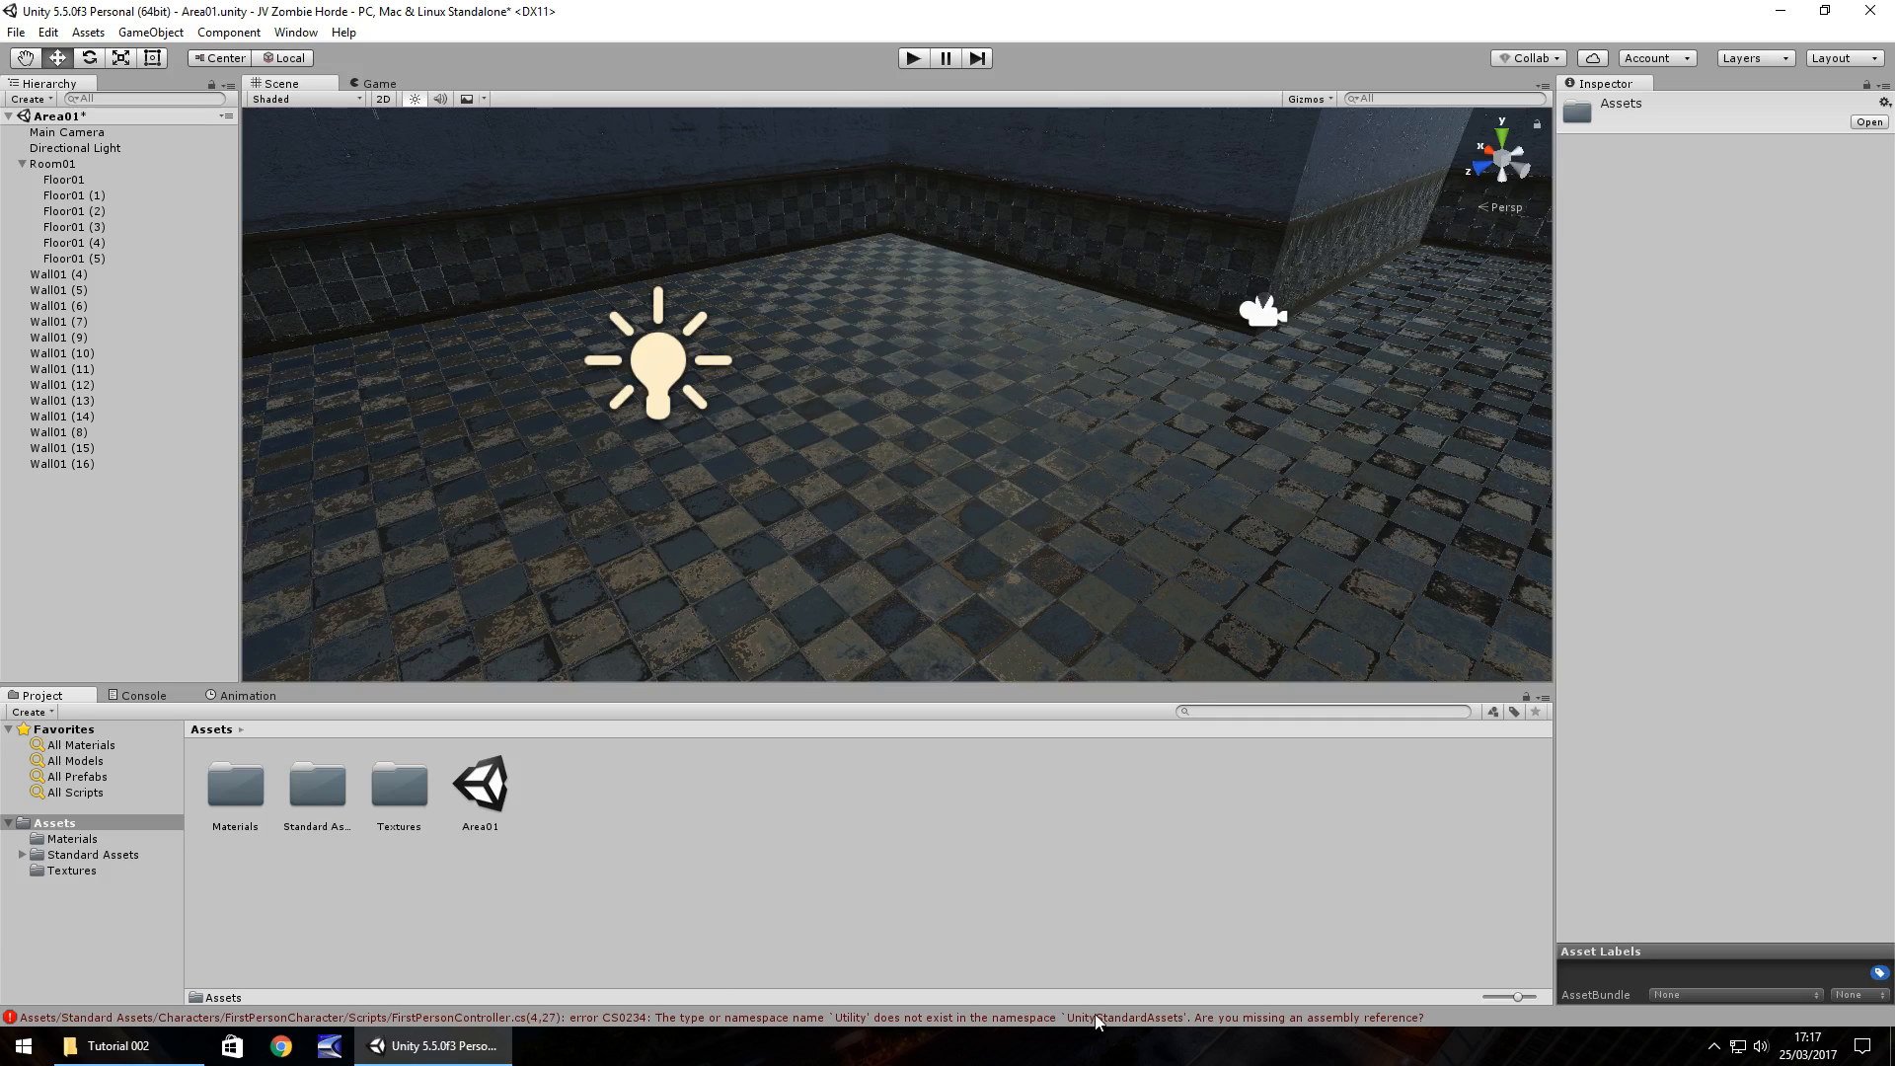
Import the Characters package again with its remaining items, including the CrossPlatformInput, PhysicsMaterials and Utility folders.
right_click(607, 856)
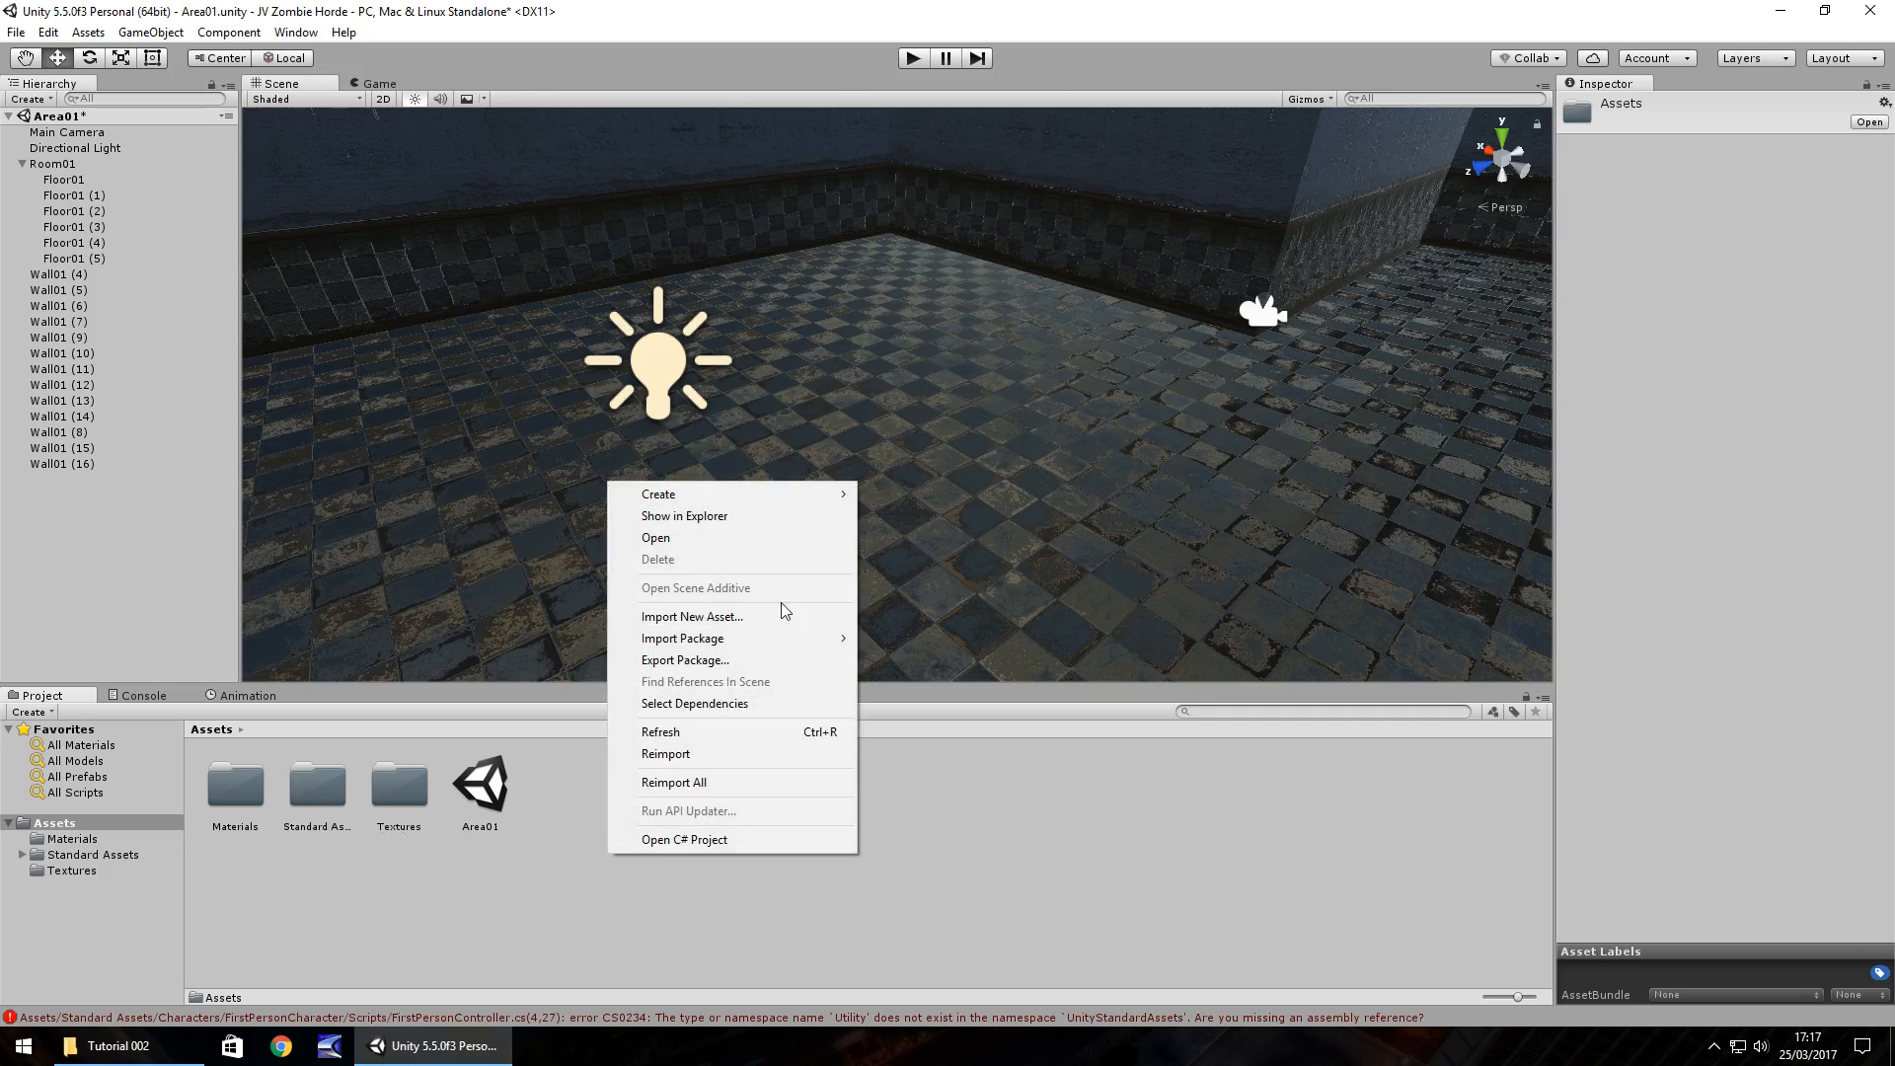
mouse_move(780, 639)
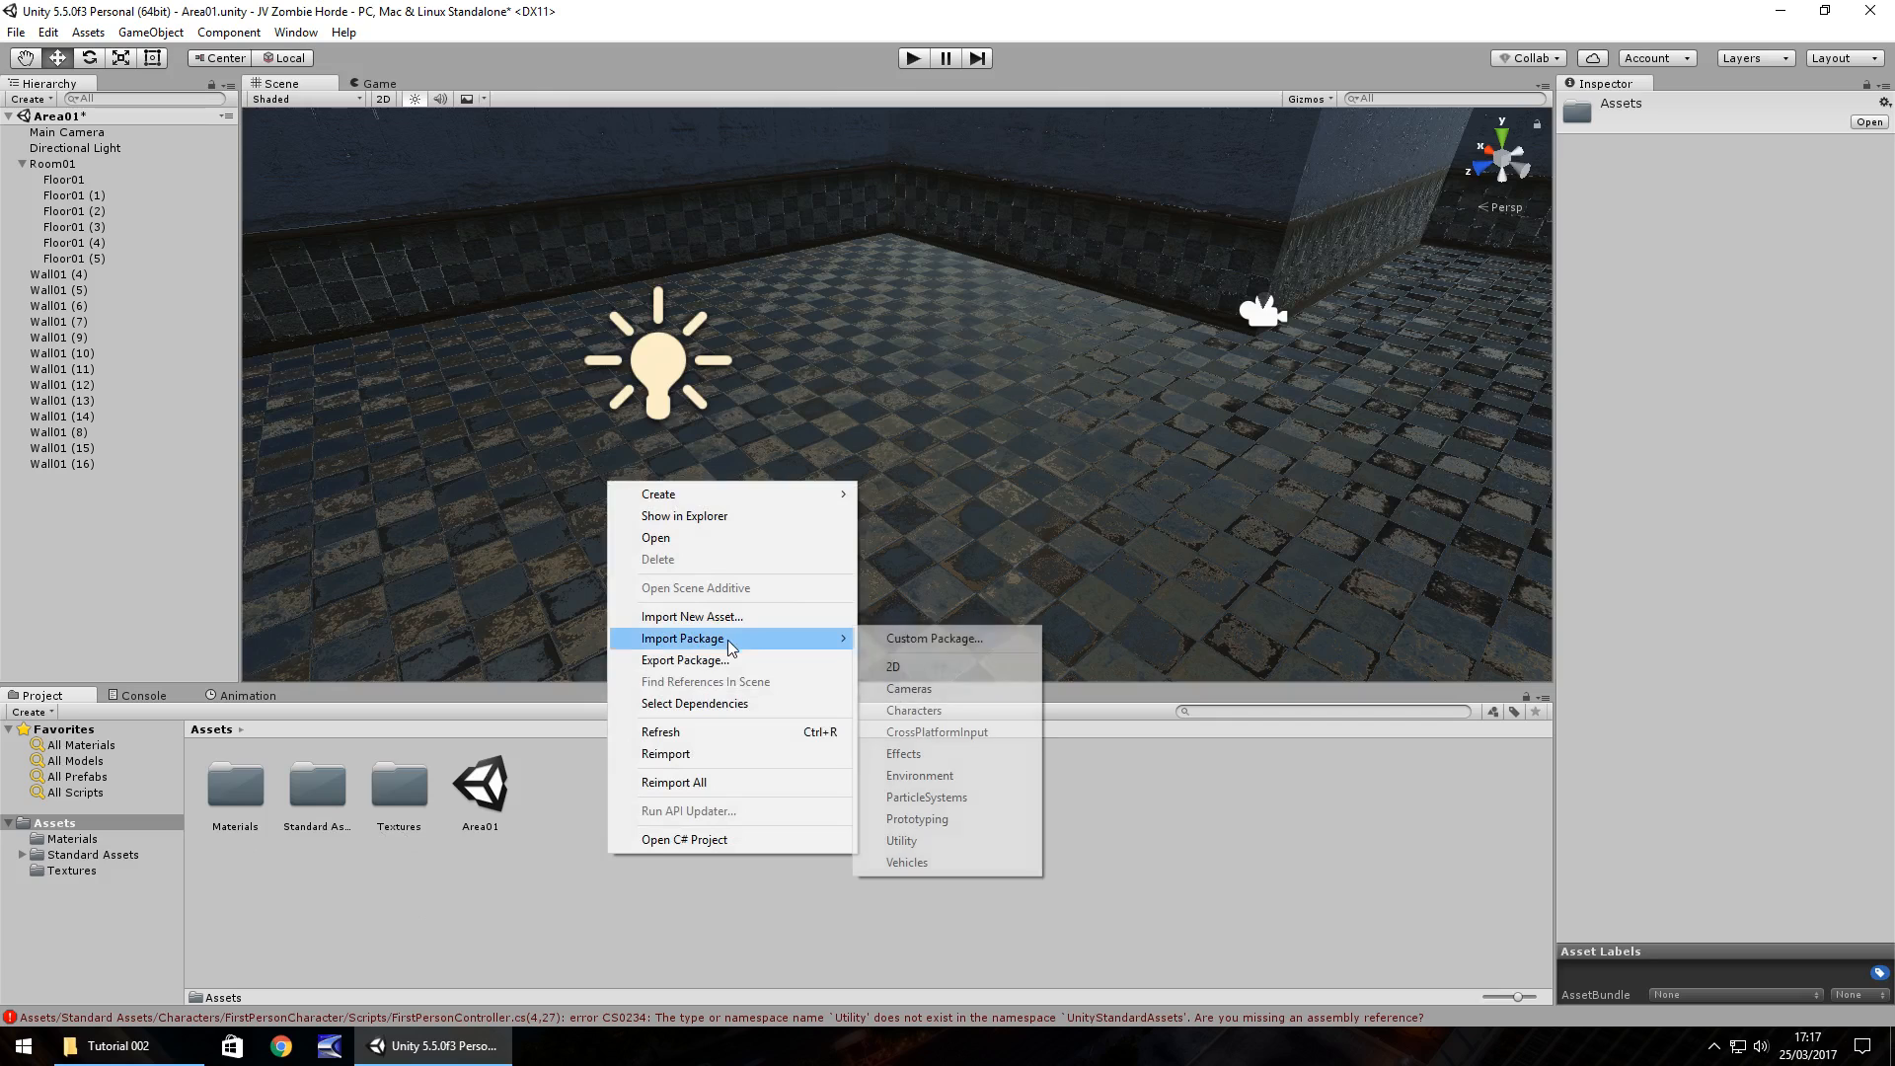
click(946, 736)
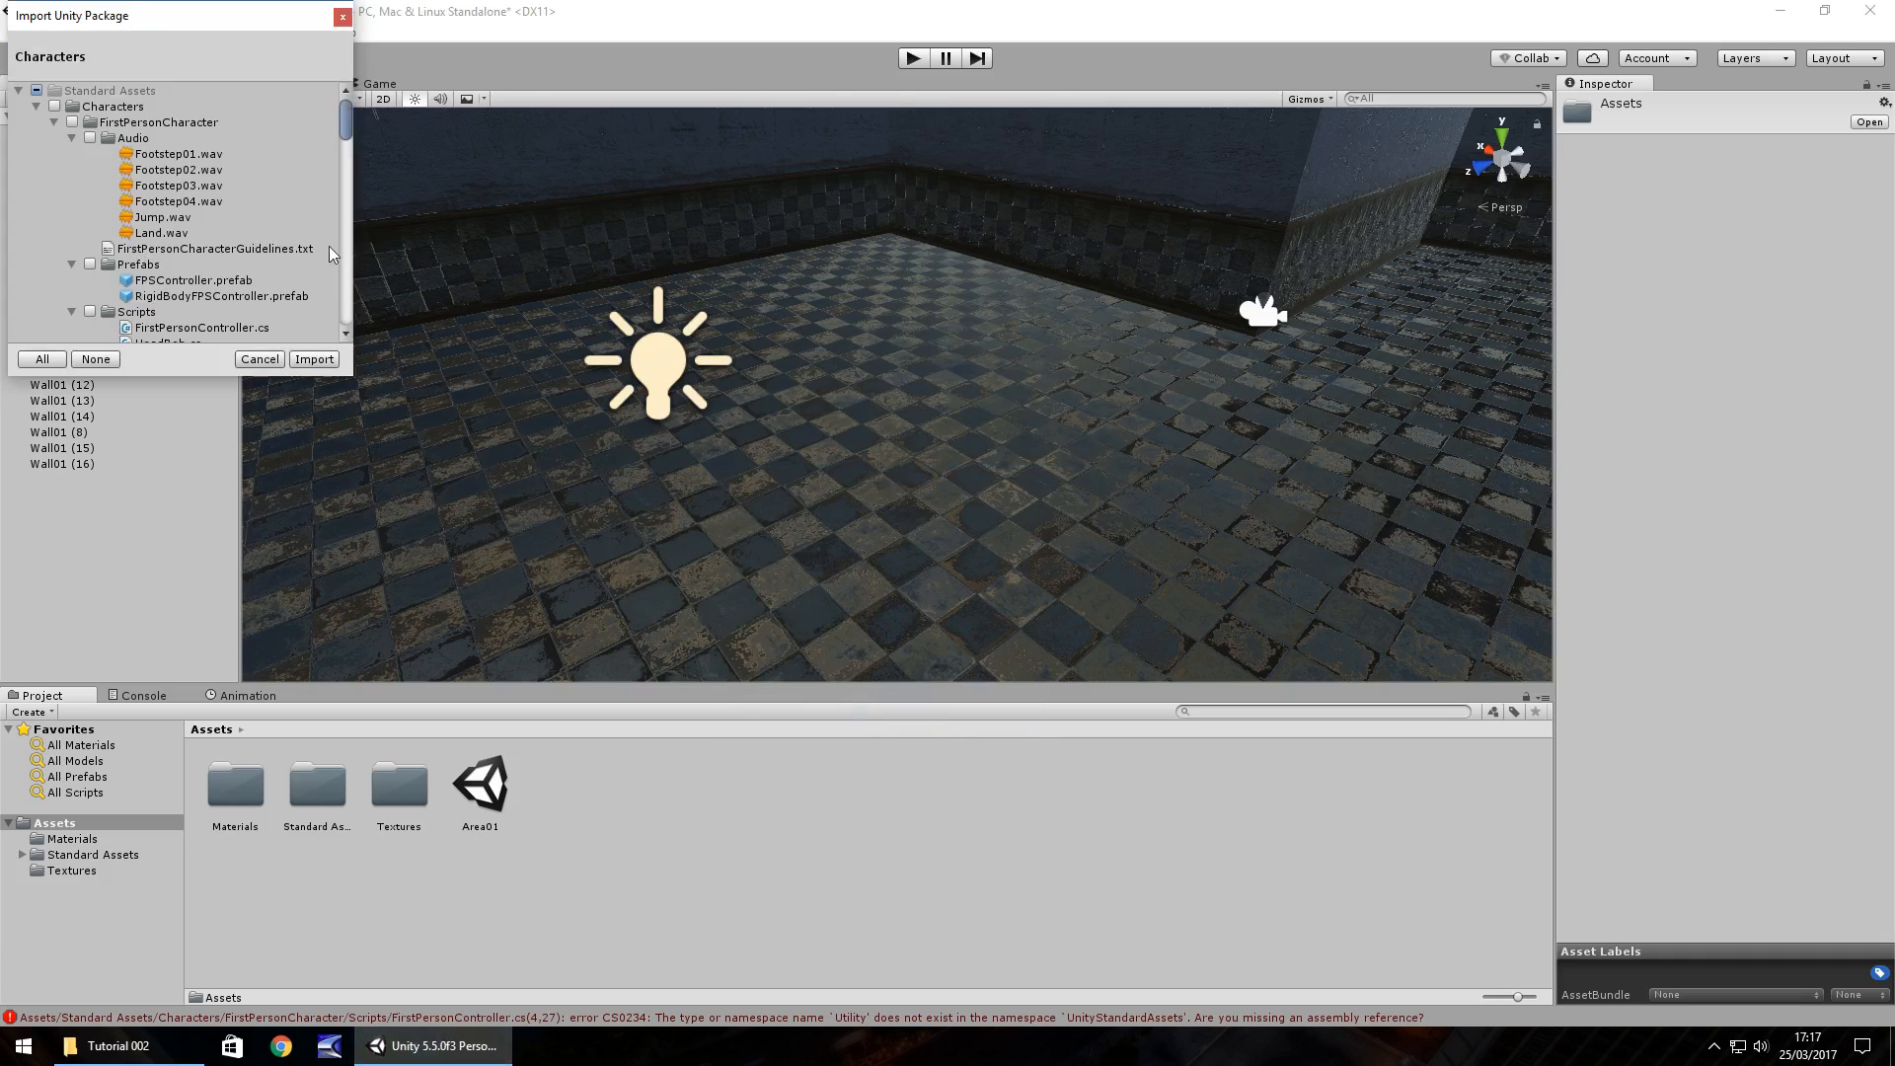
click(315, 359)
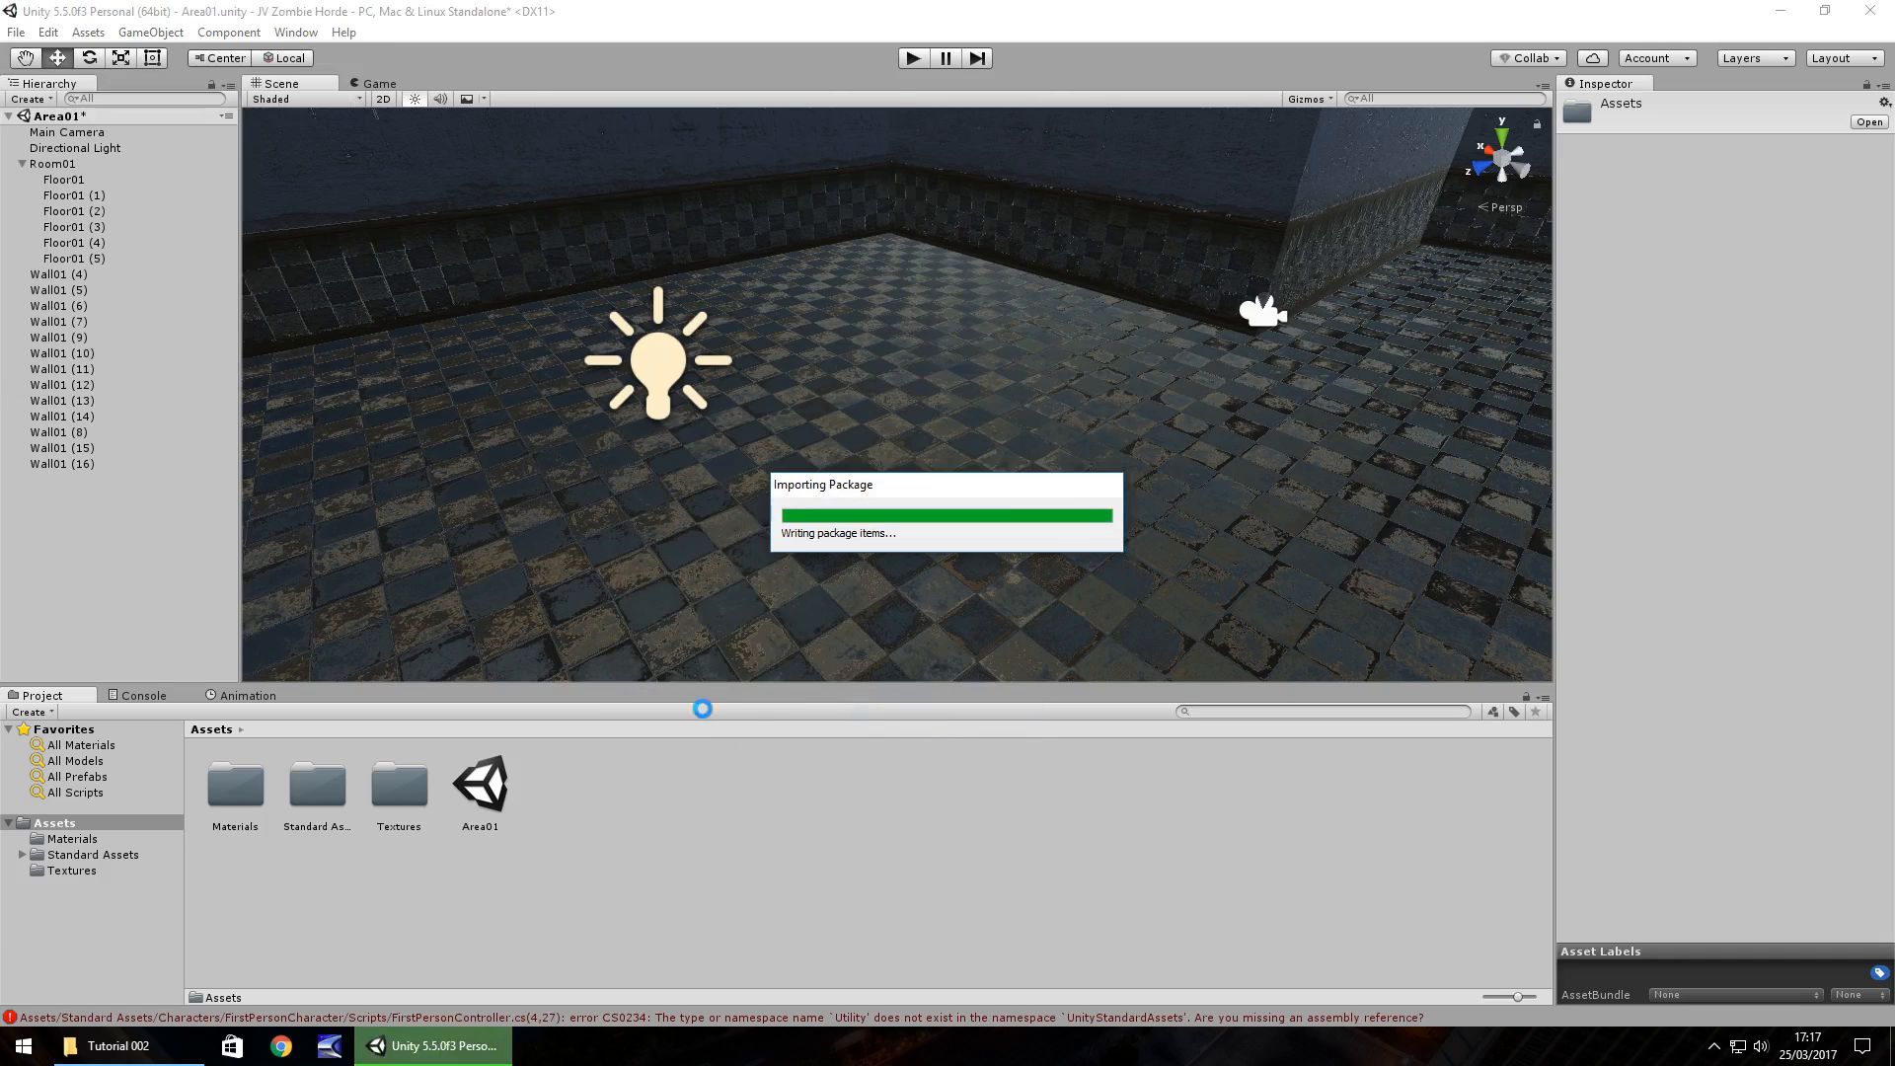
Place the FPSController prefab from the FirstPersonCharacter prefabs on the room's floor and raise it to Y 1.75.
click(22, 855)
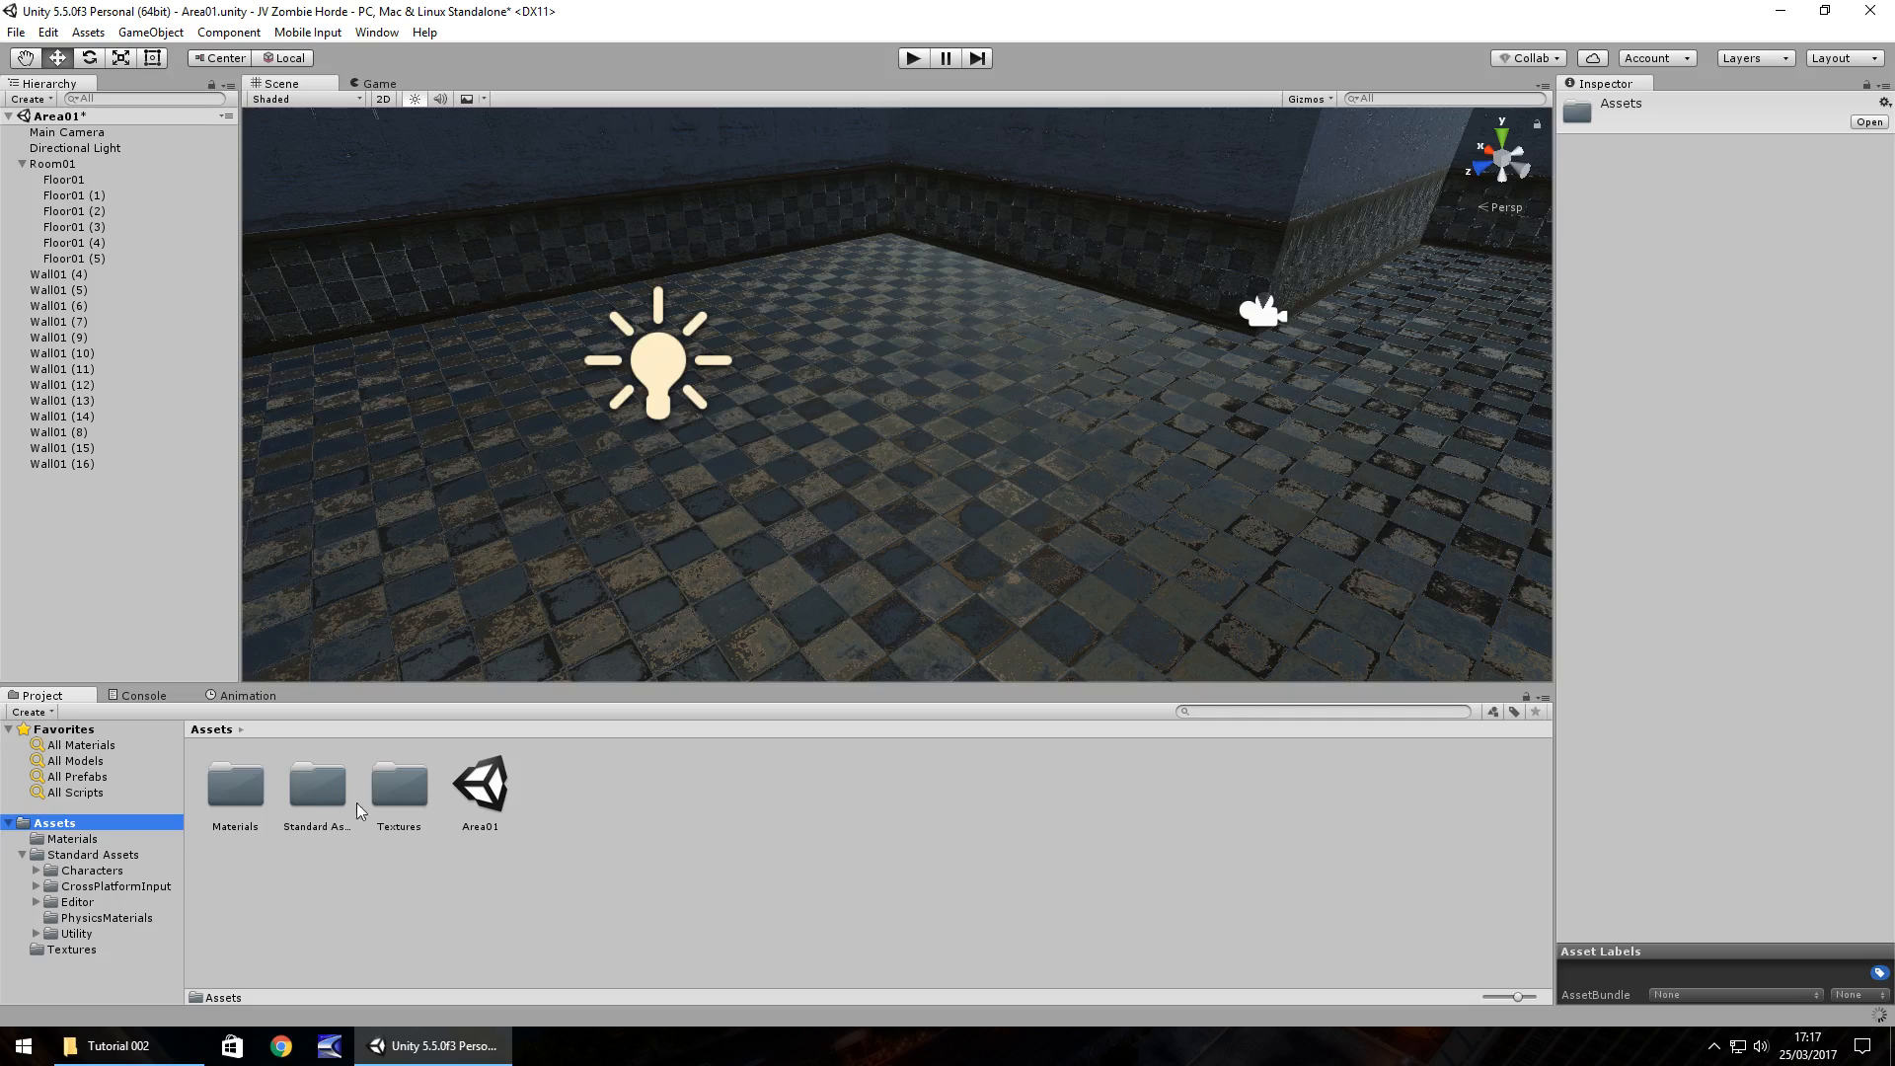
click(86, 871)
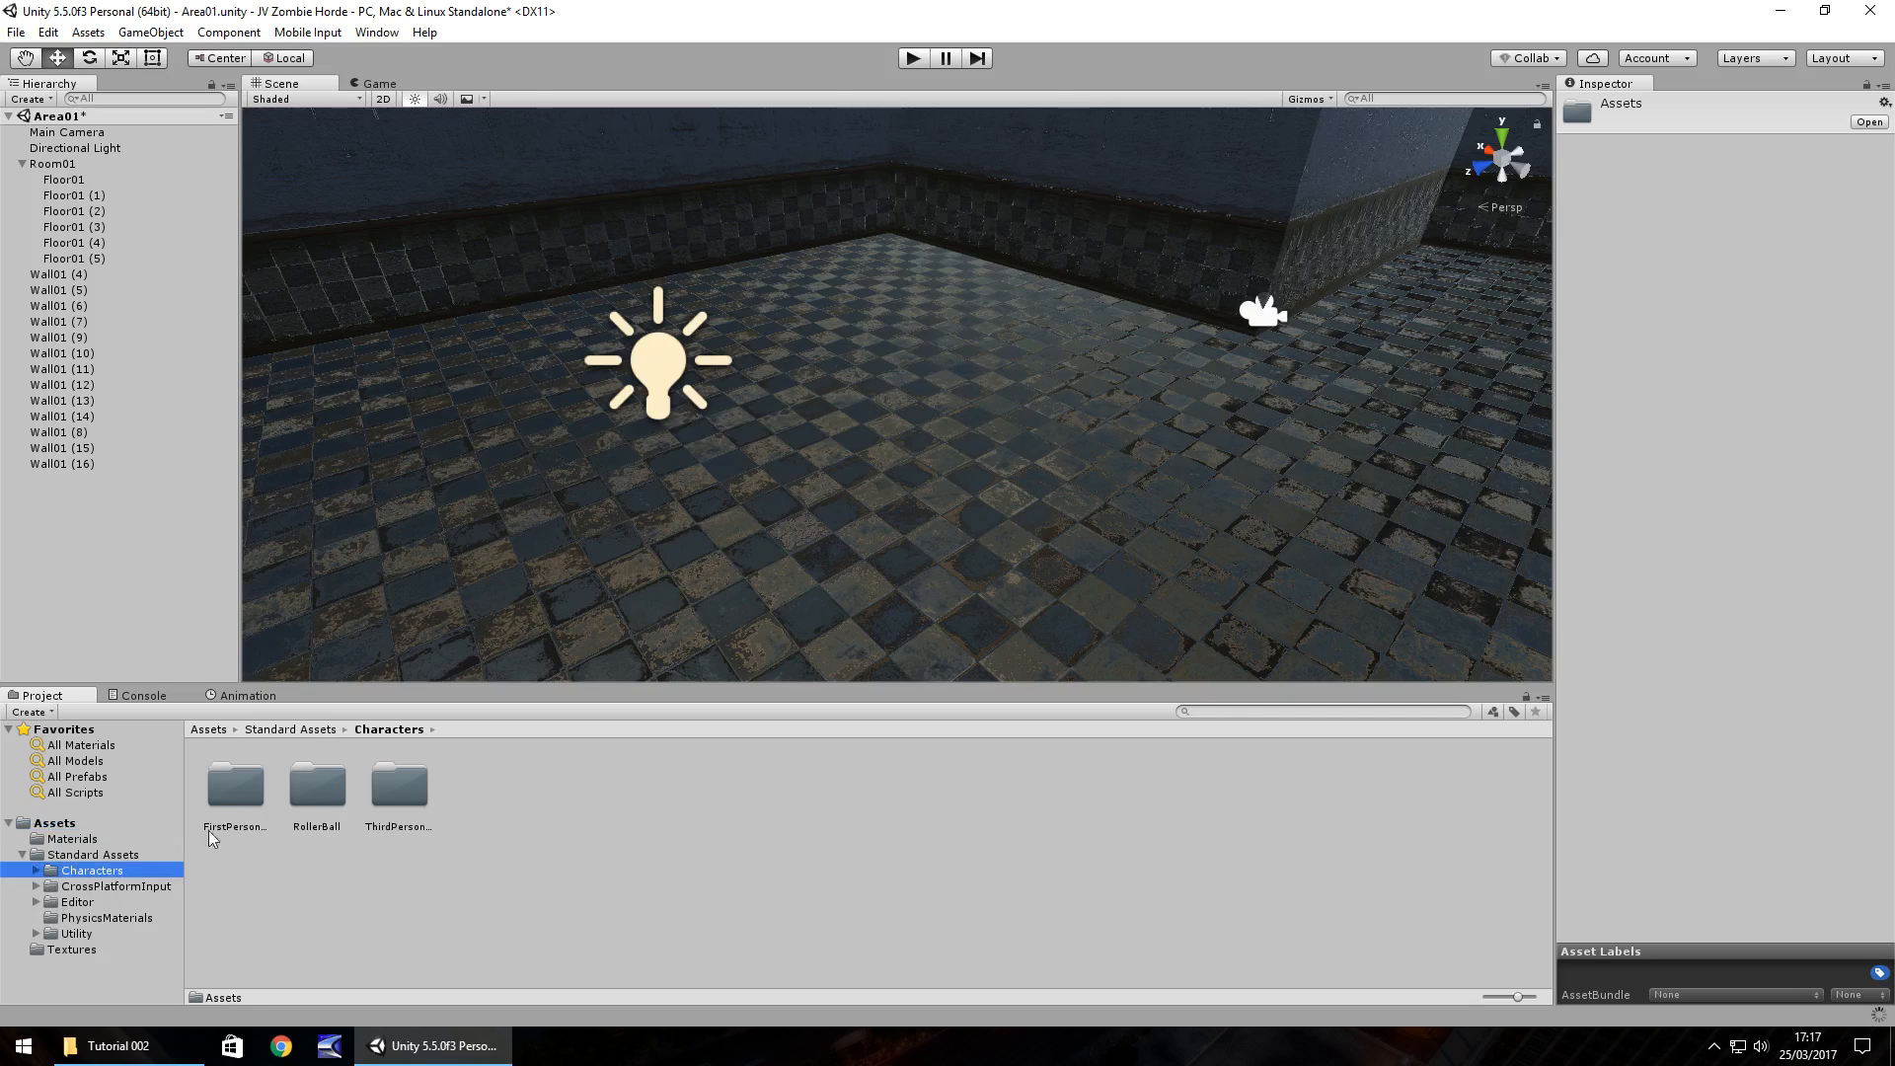
double_click(207, 795)
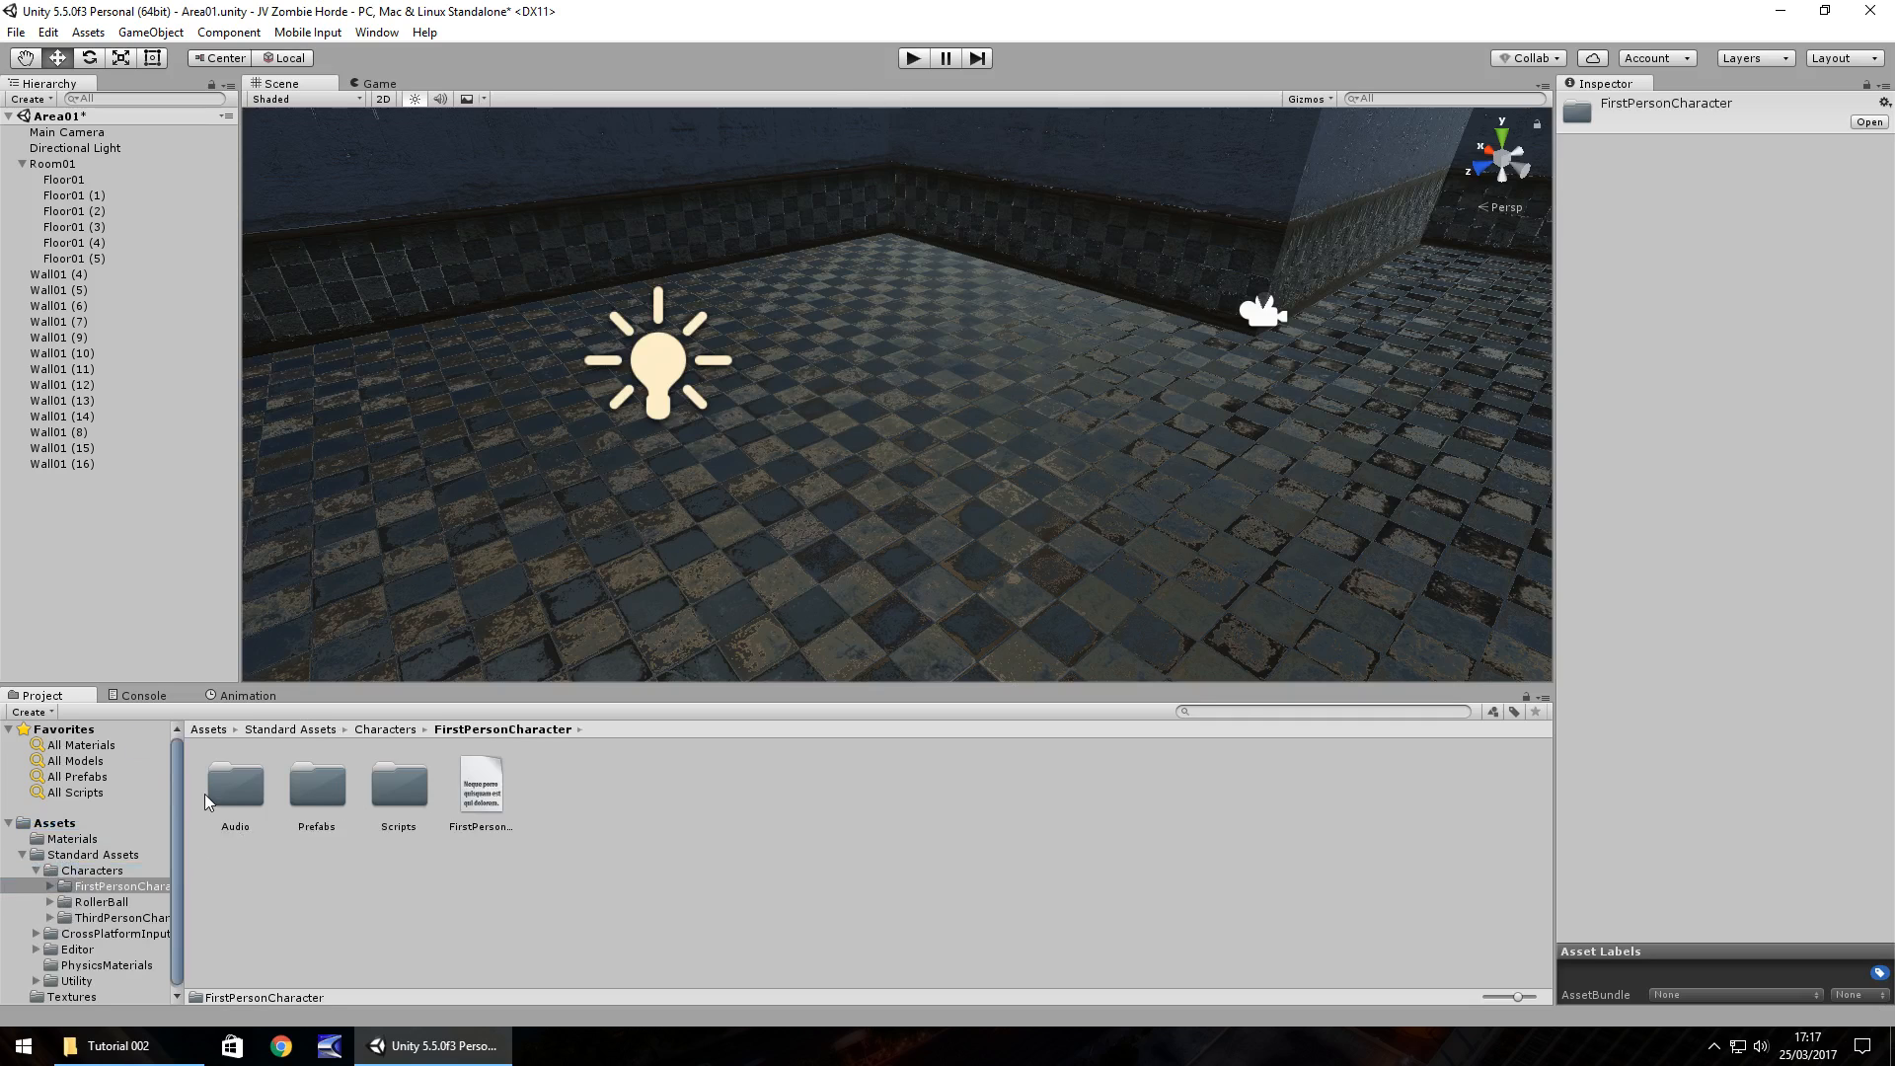
double_click(328, 800)
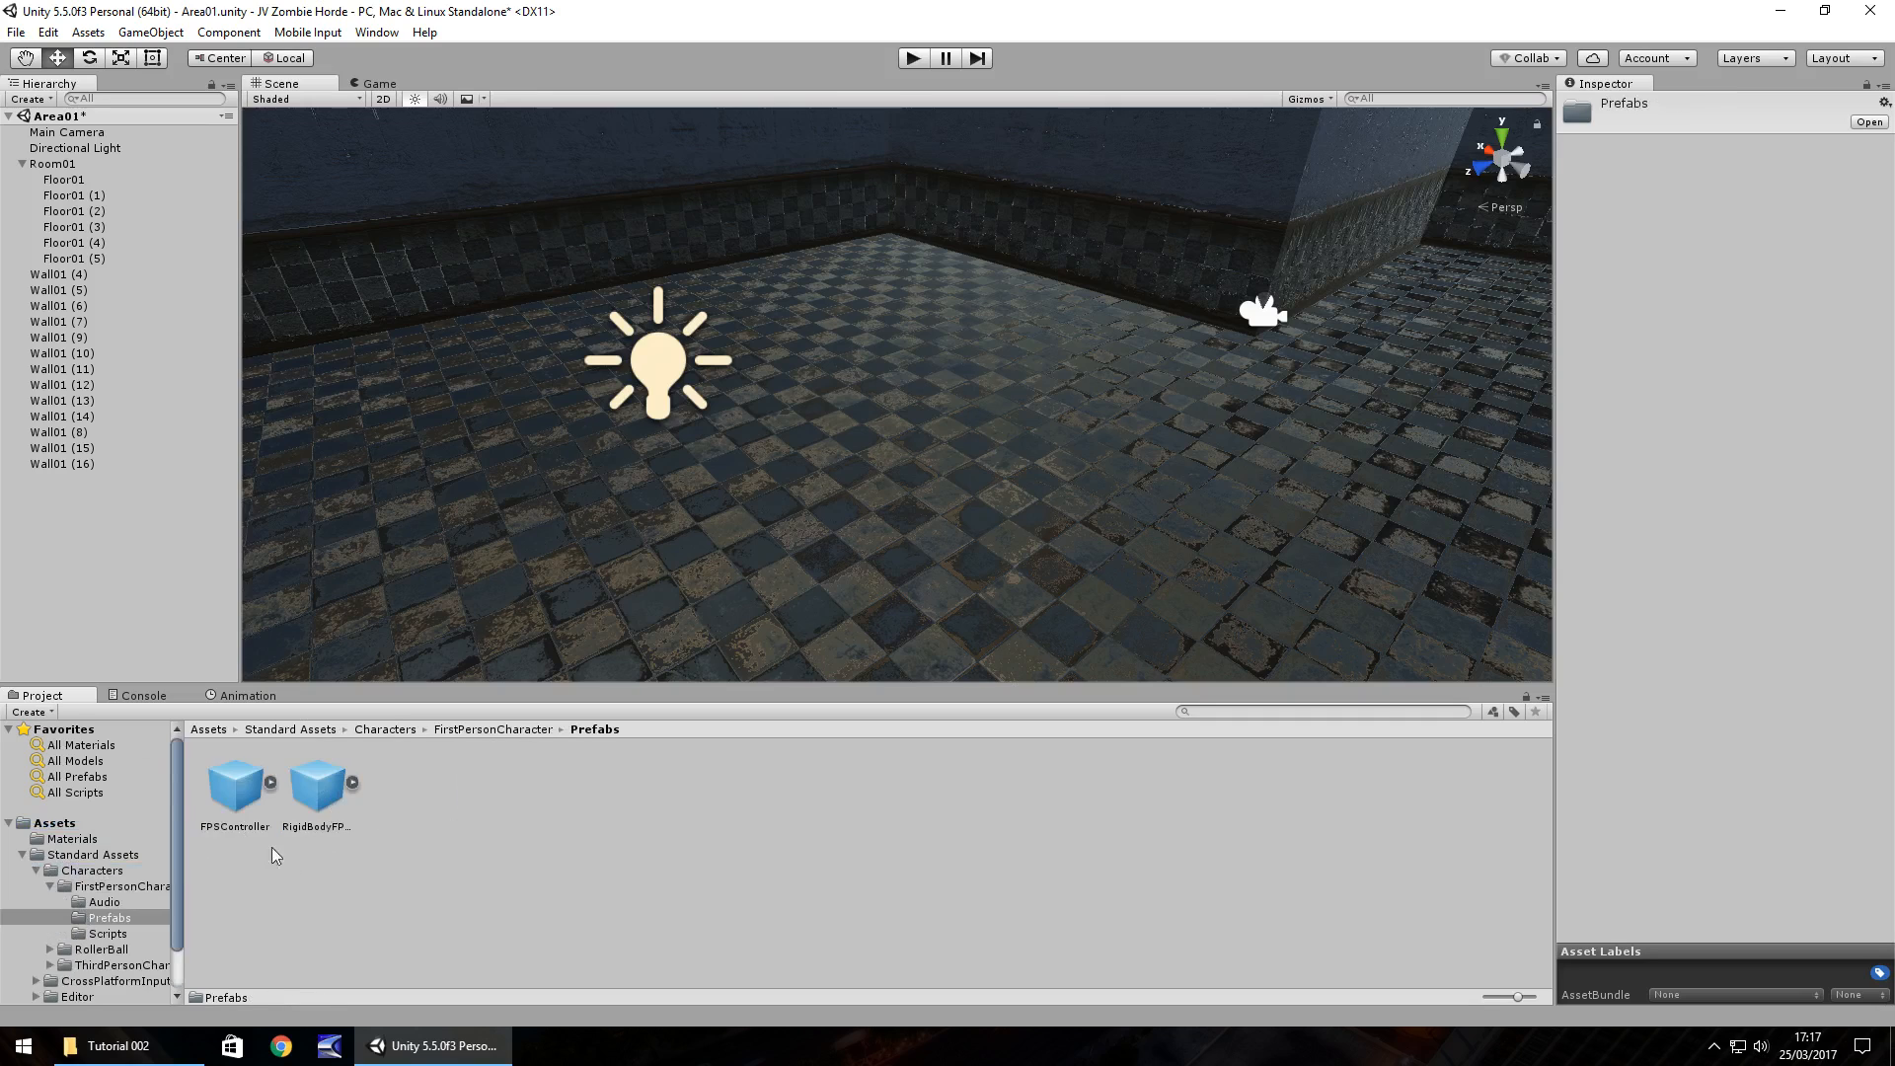
drag(233, 799, 934, 462)
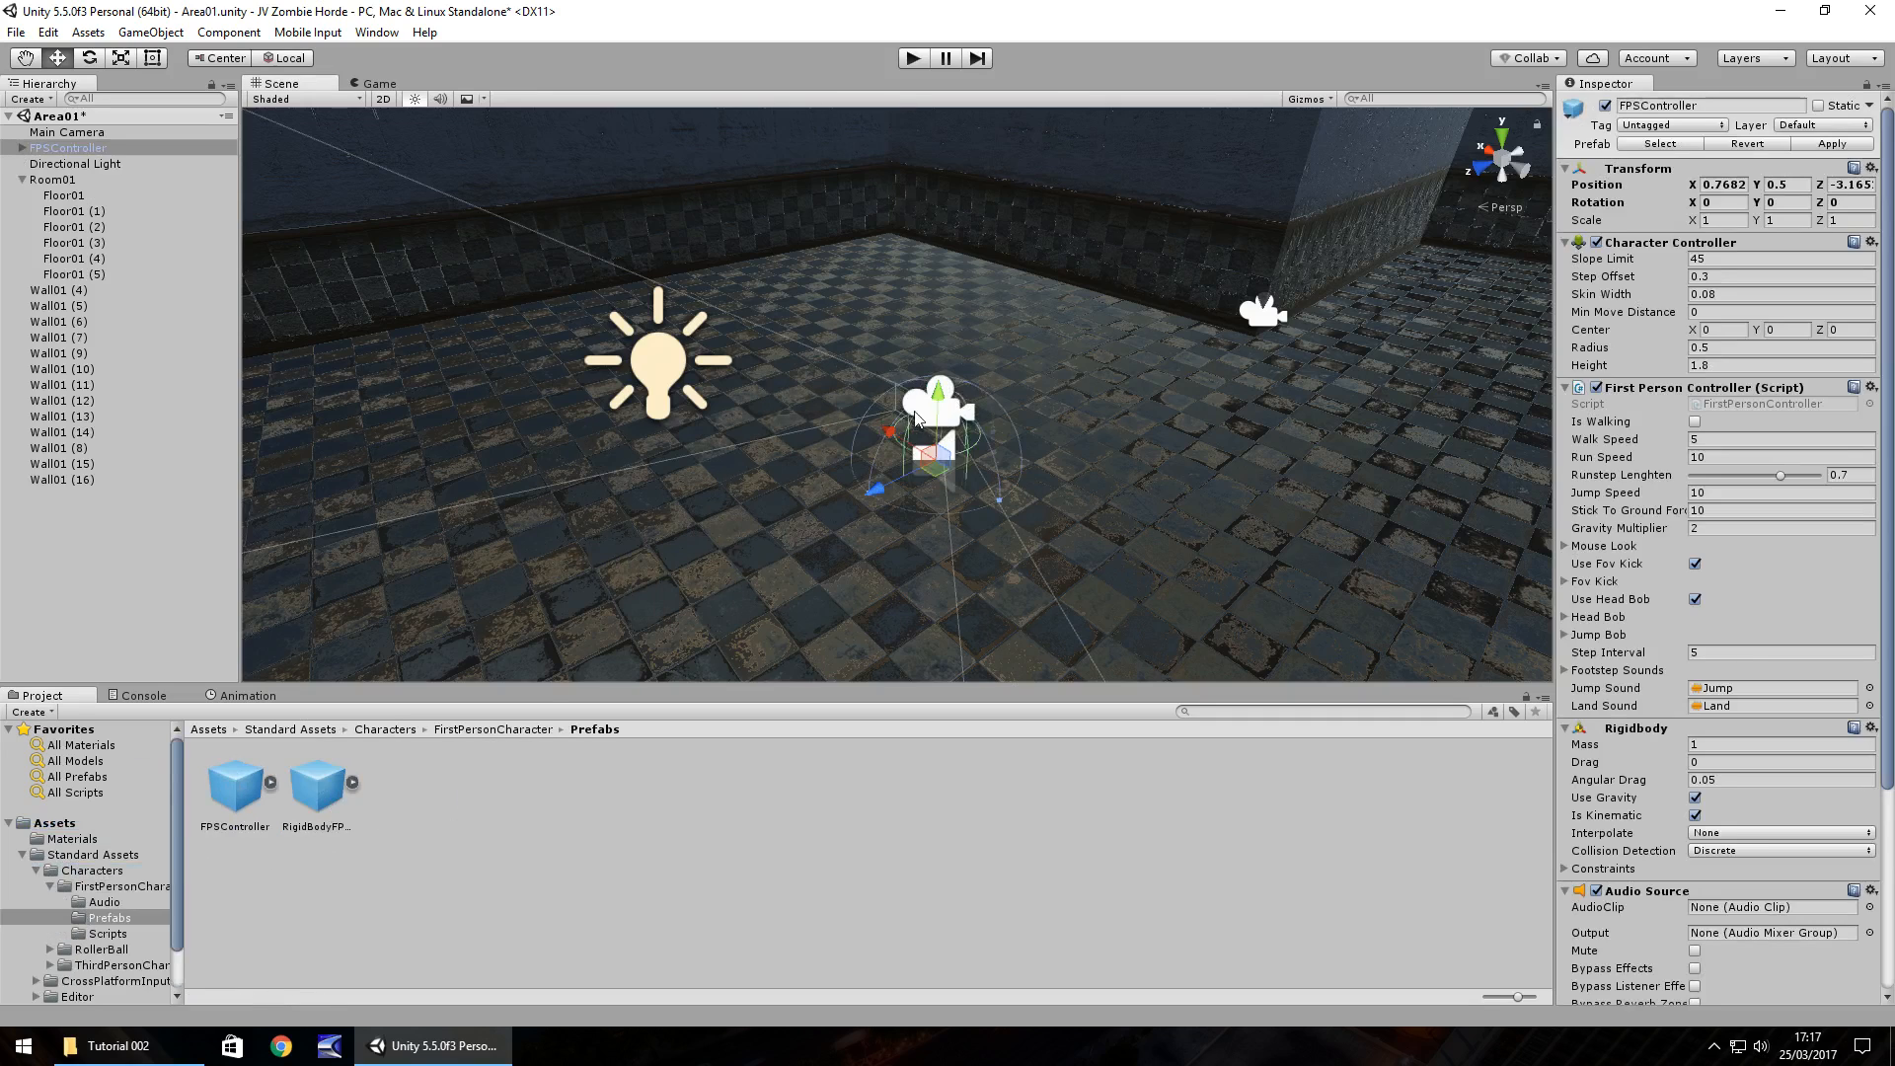
drag(942, 352, 943, 287)
Run the game and walk the first-person controller through the room and its extension, then stop play mode.
click(913, 58)
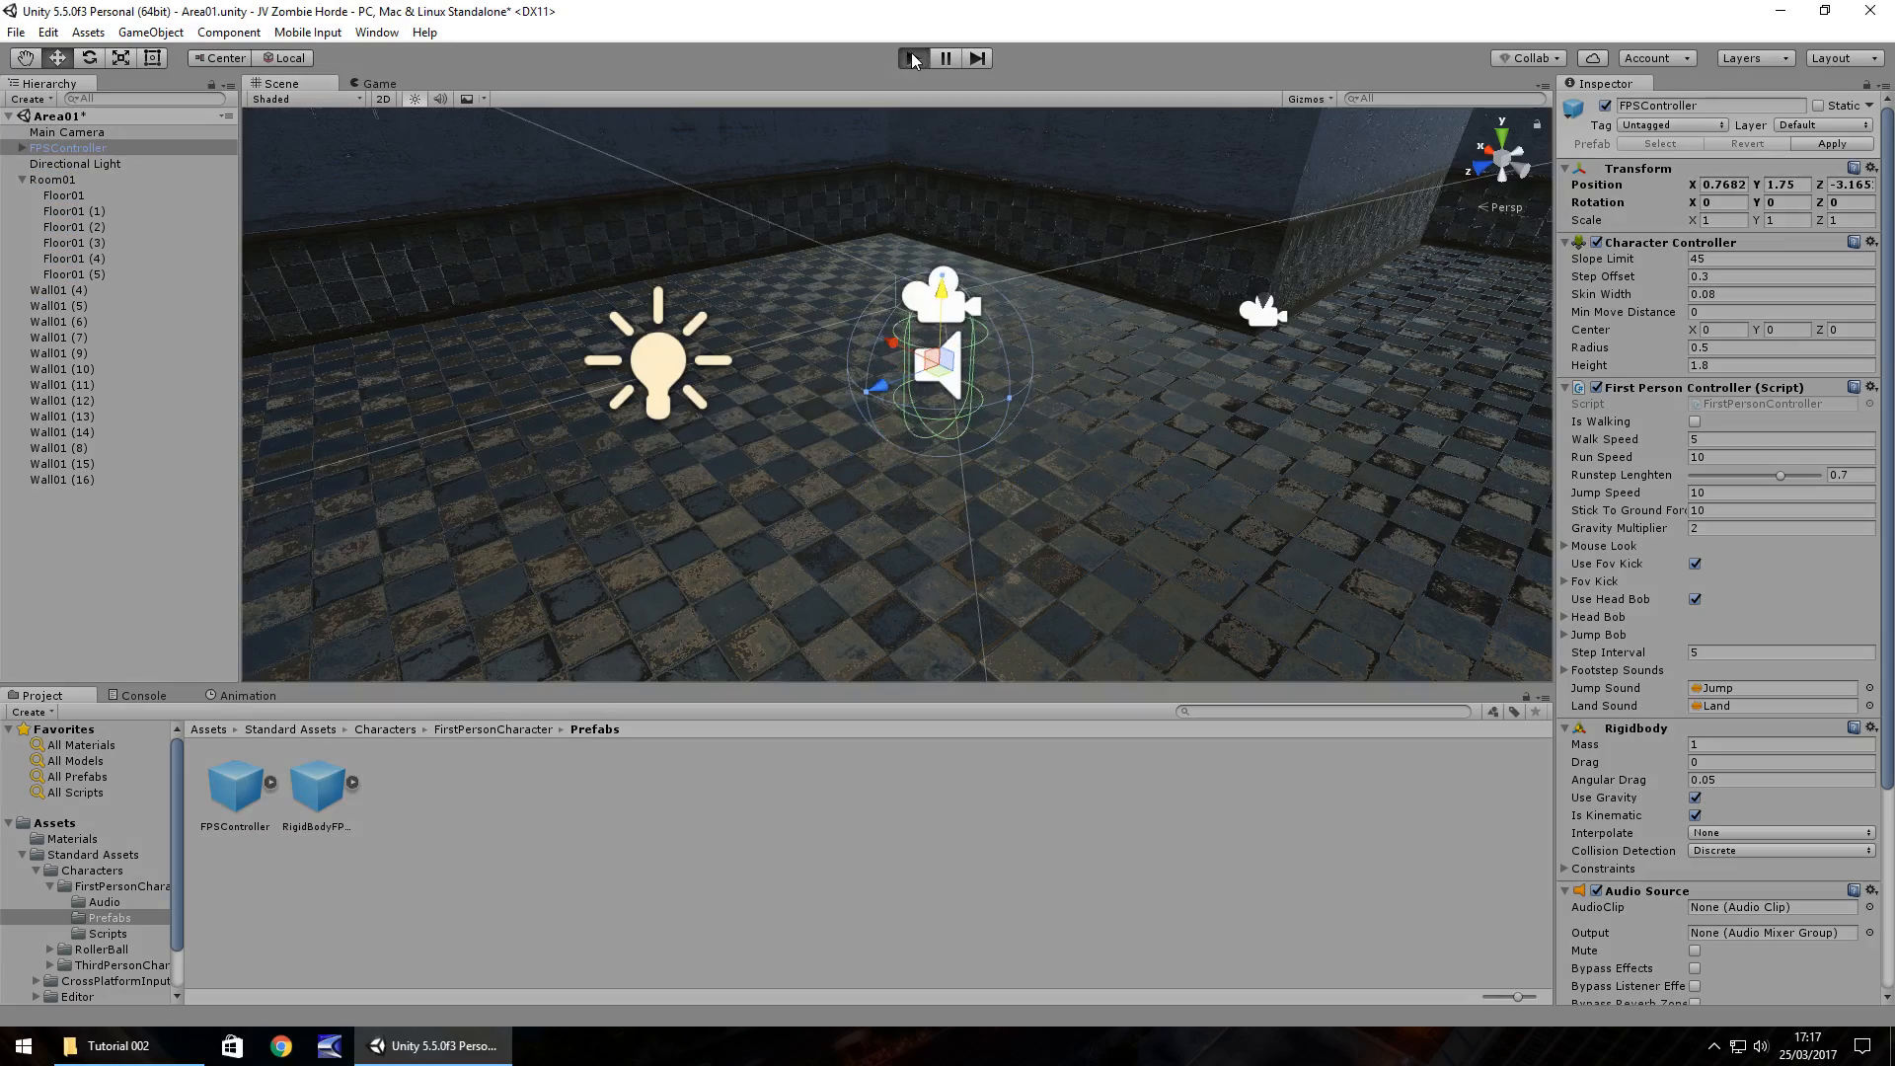
key(w)
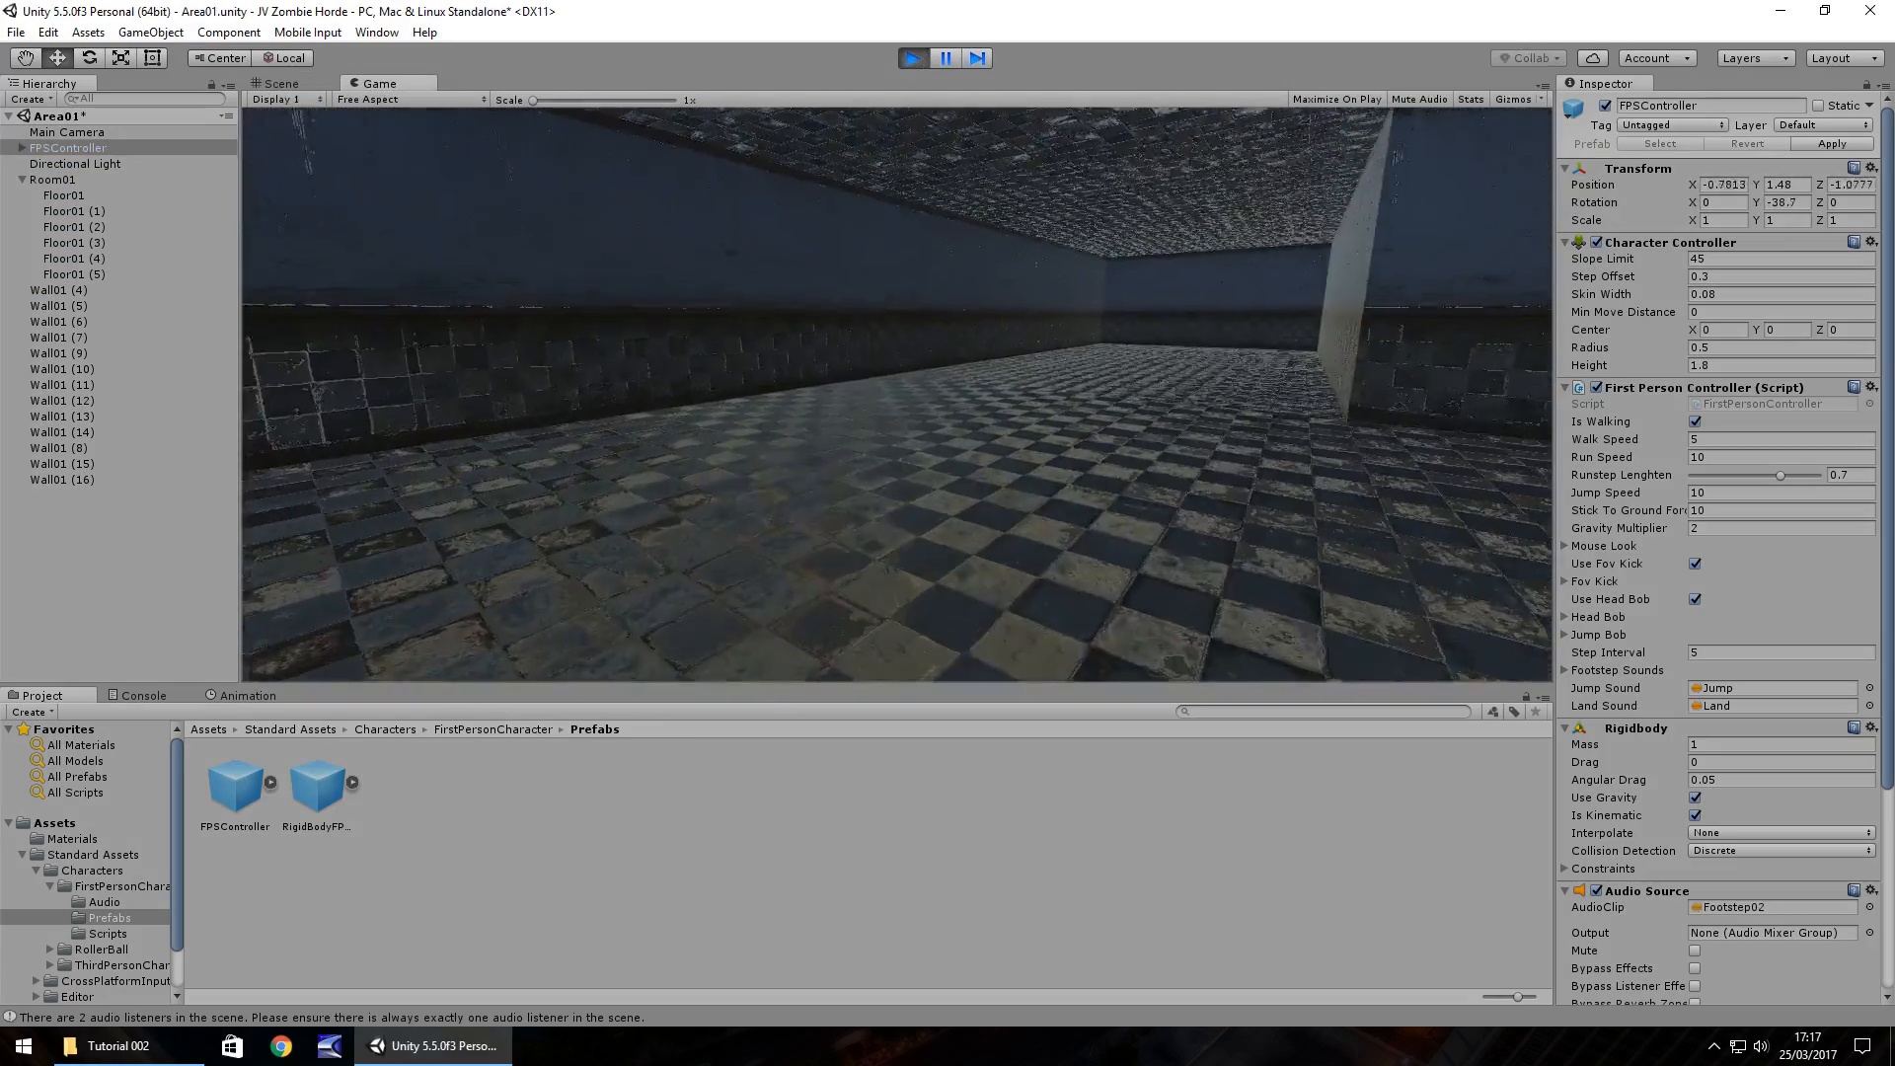
key(w)
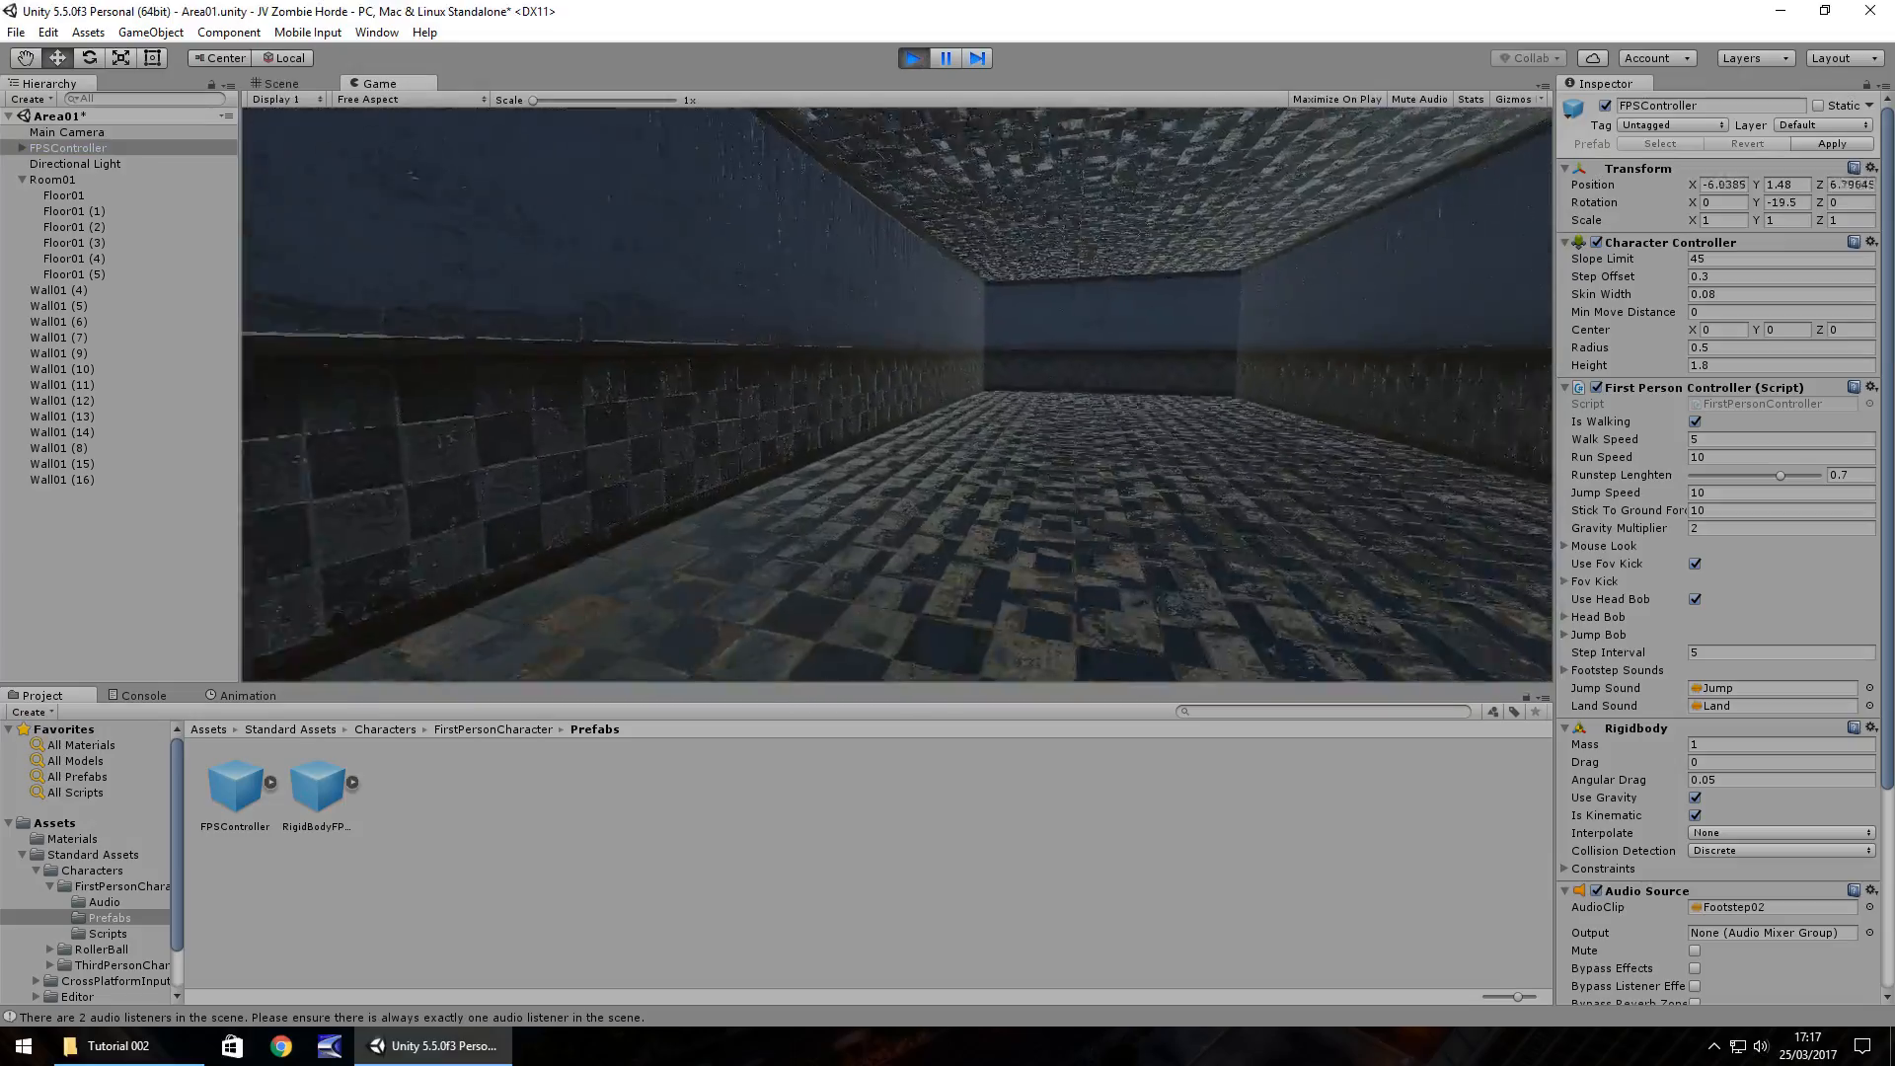
key(w)
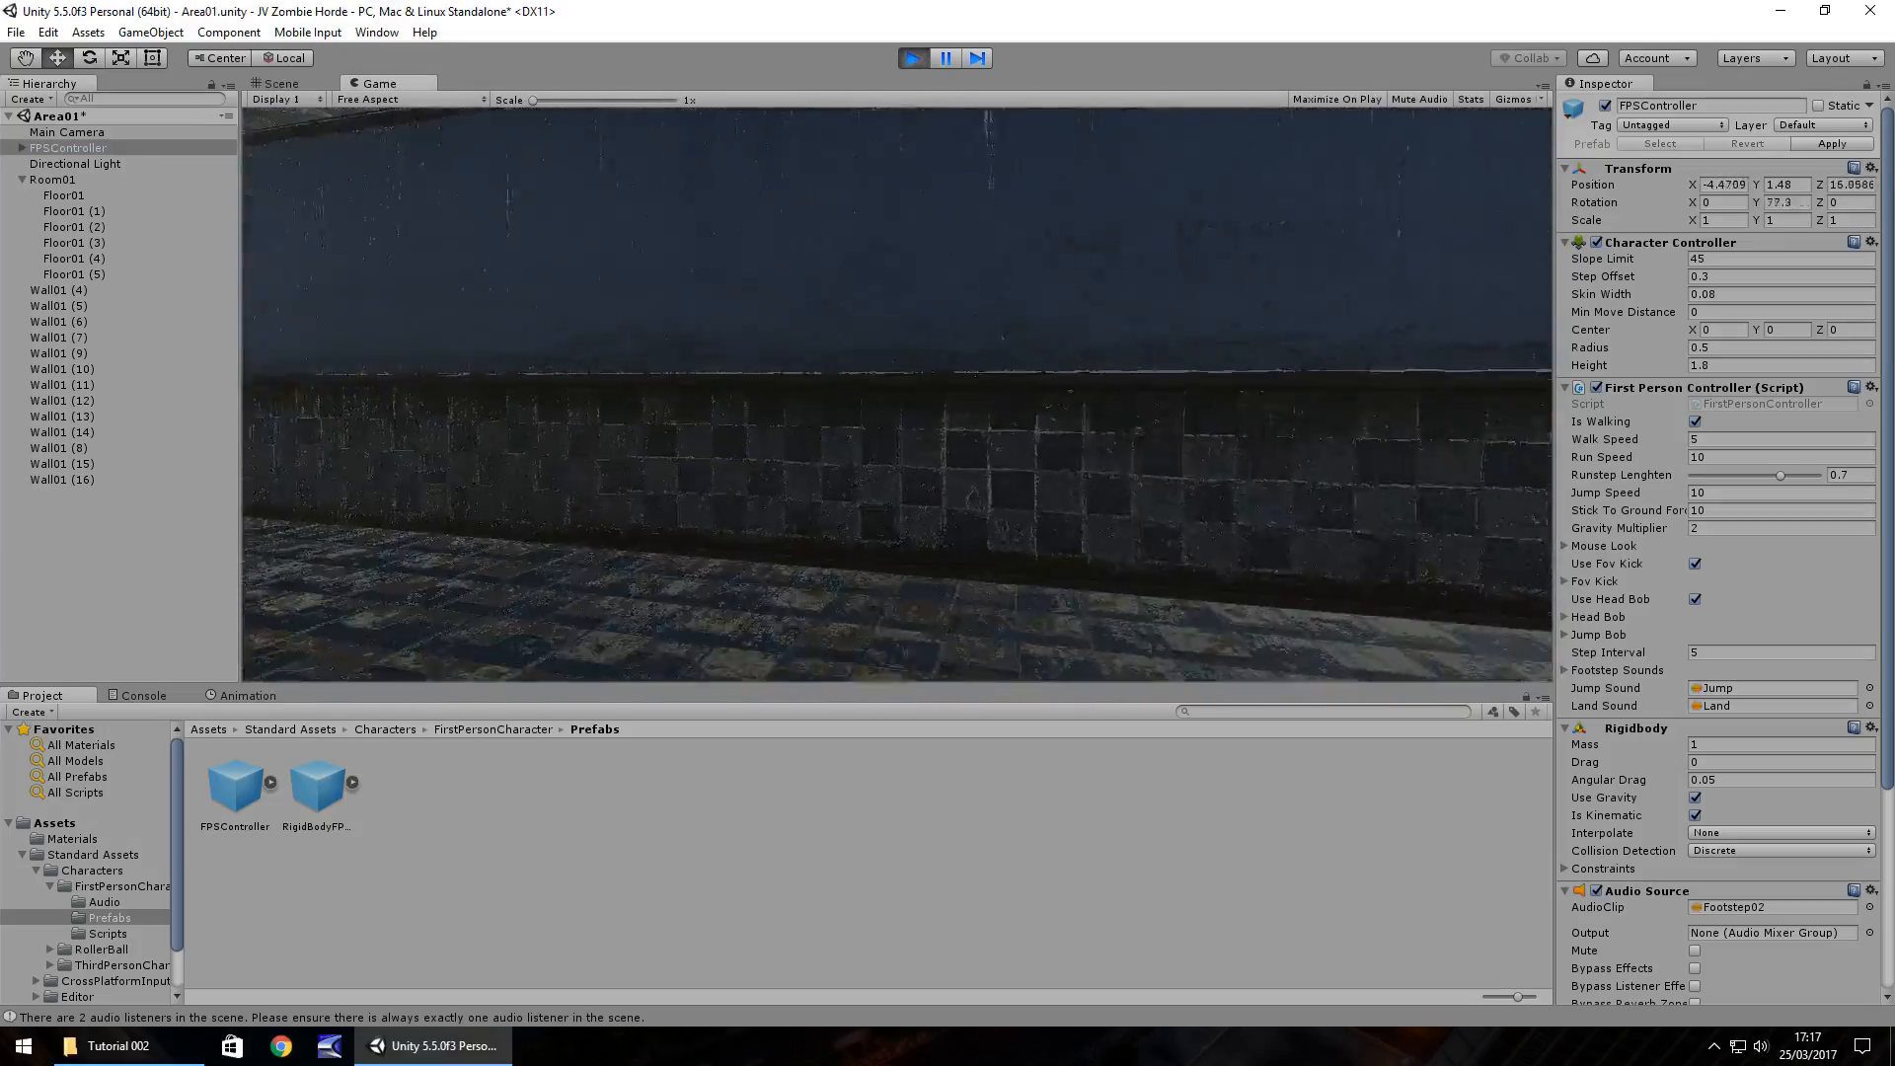
key(w)
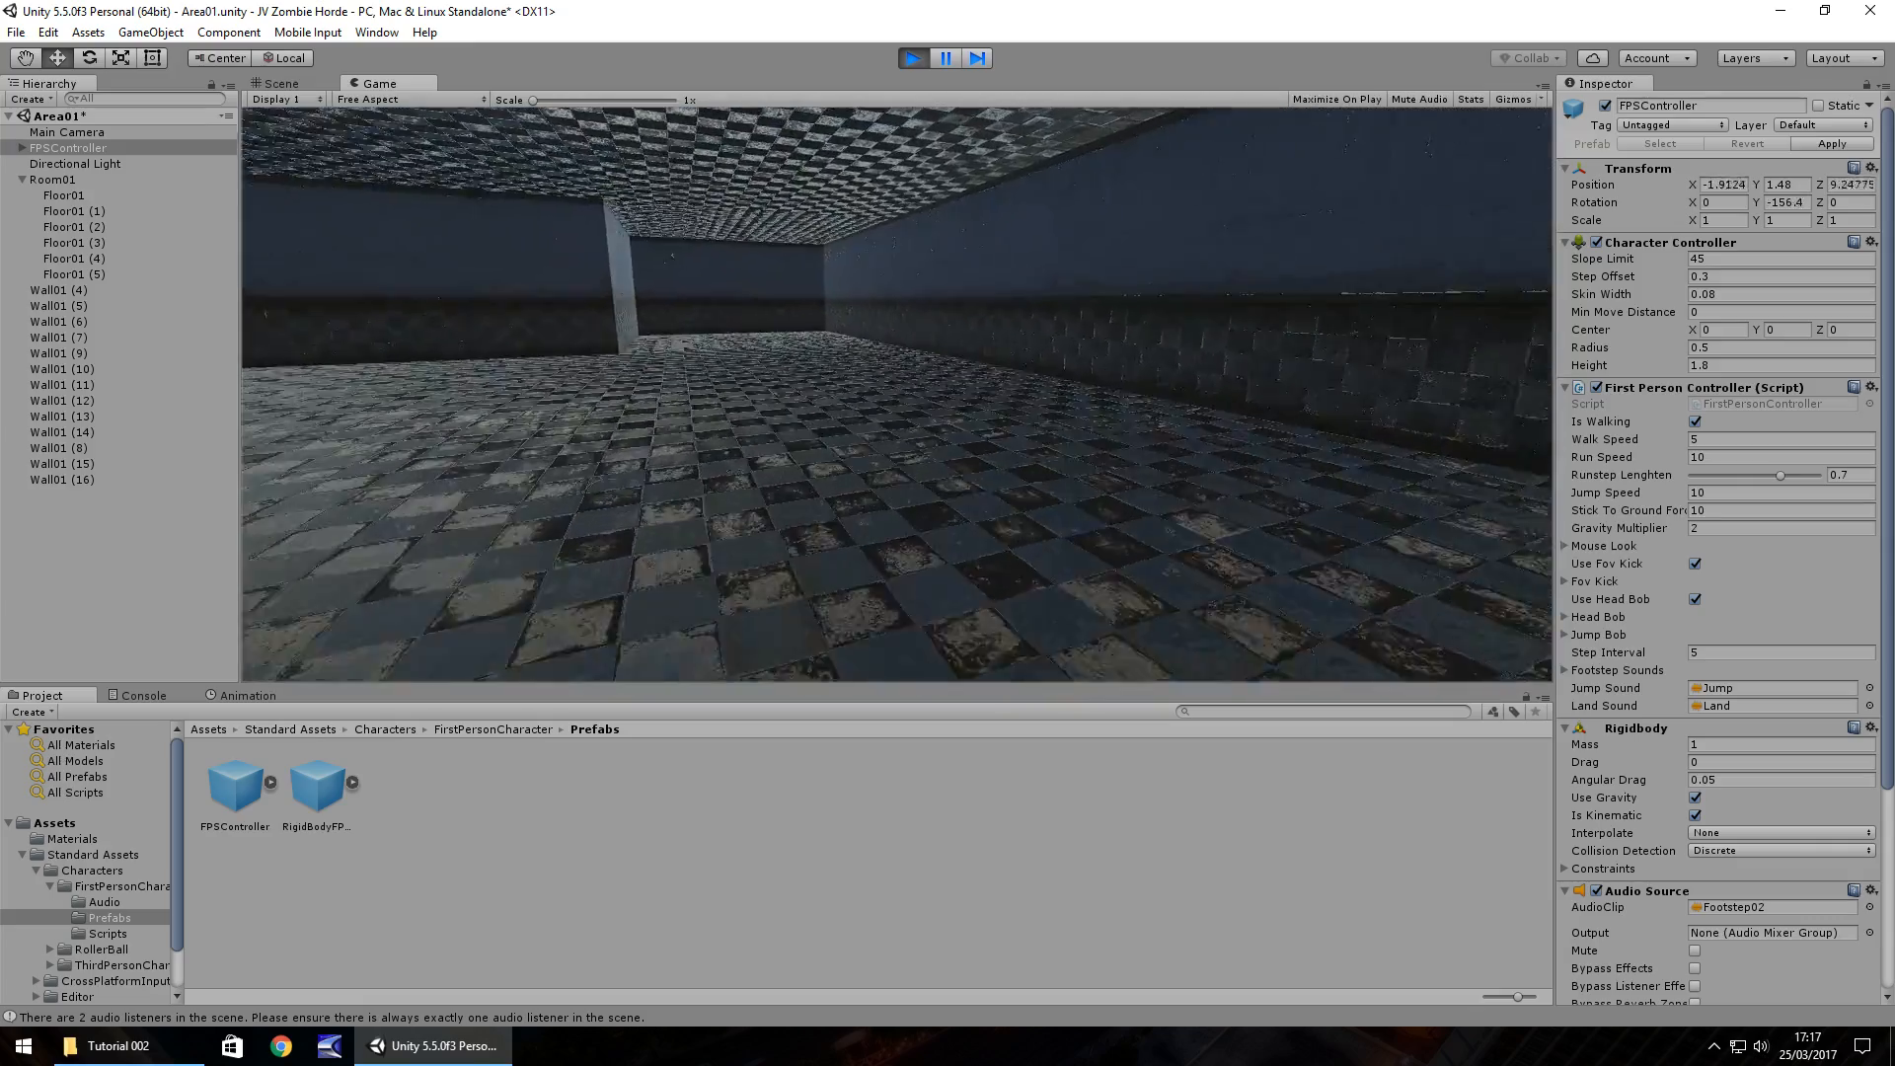
key(w)
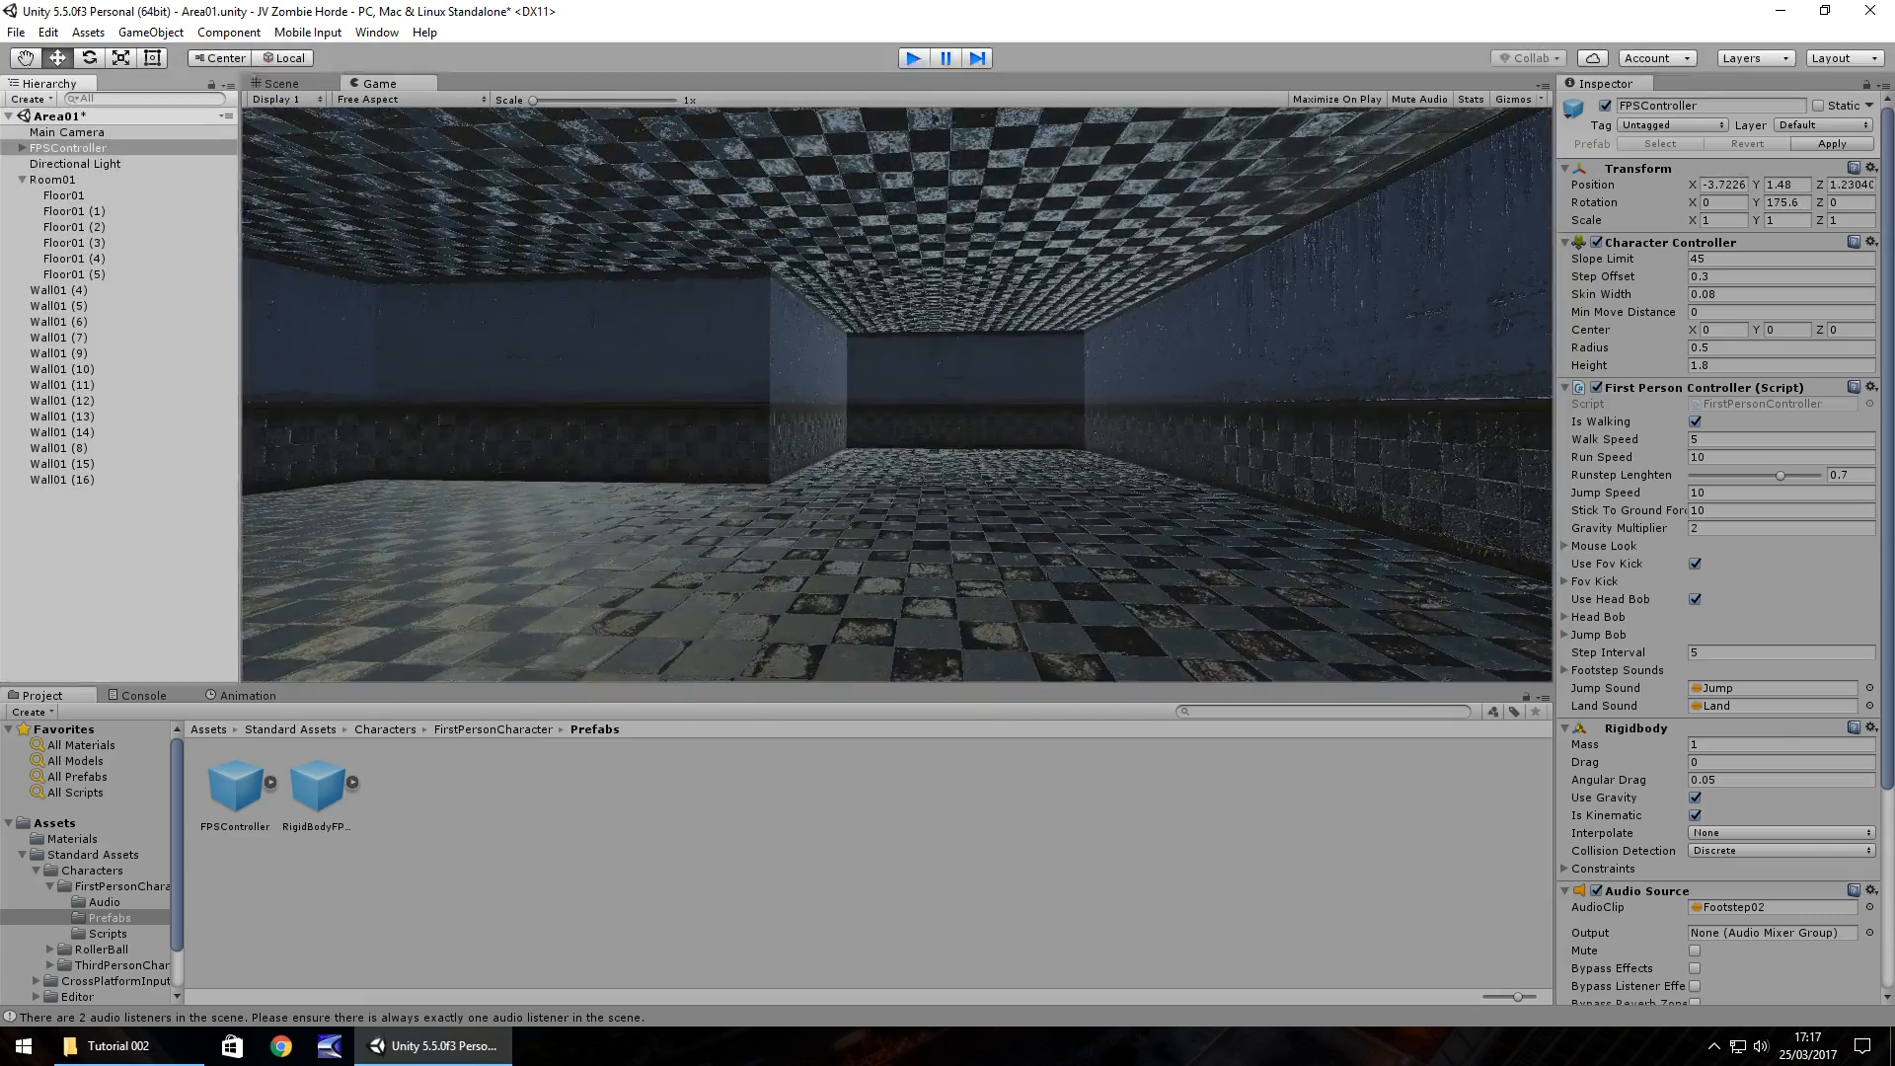
key(ctrl+p)
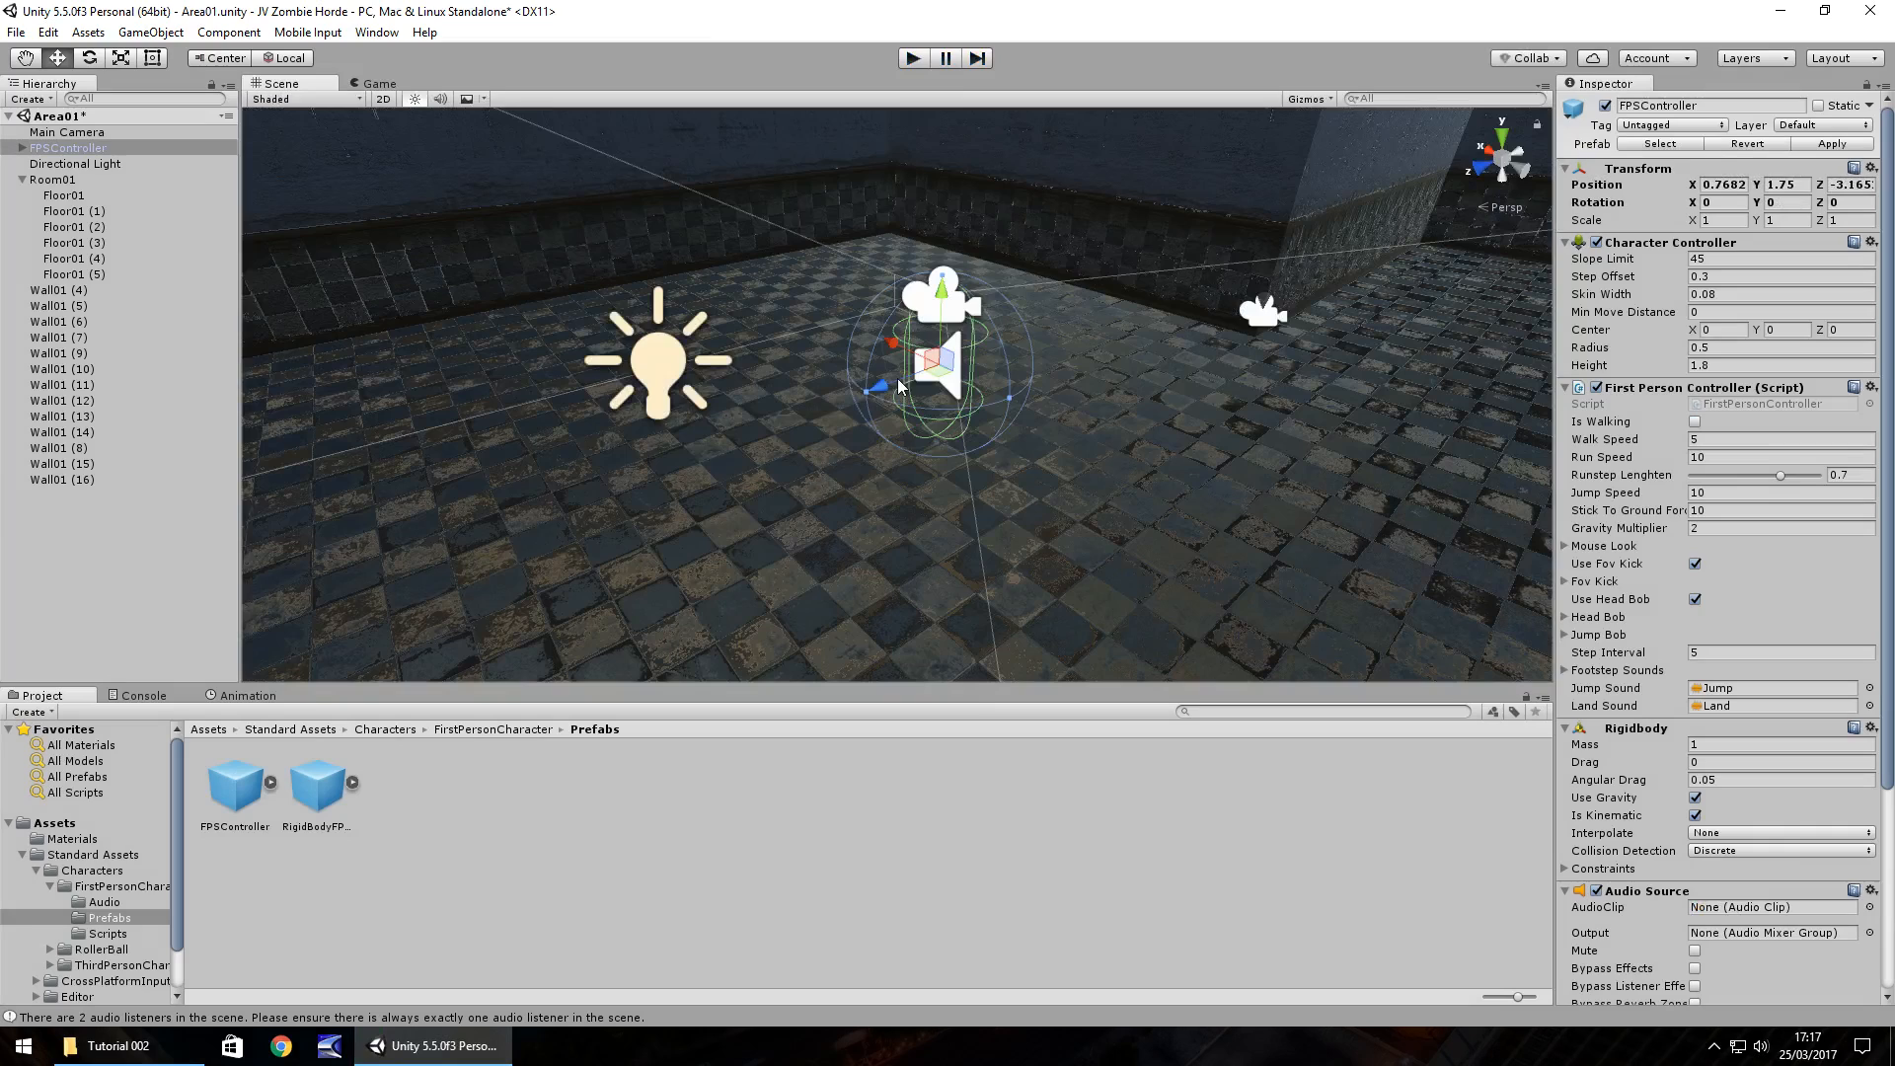
Create a folder named Objects in the Assets folder and open it.
click(59, 839)
click(54, 824)
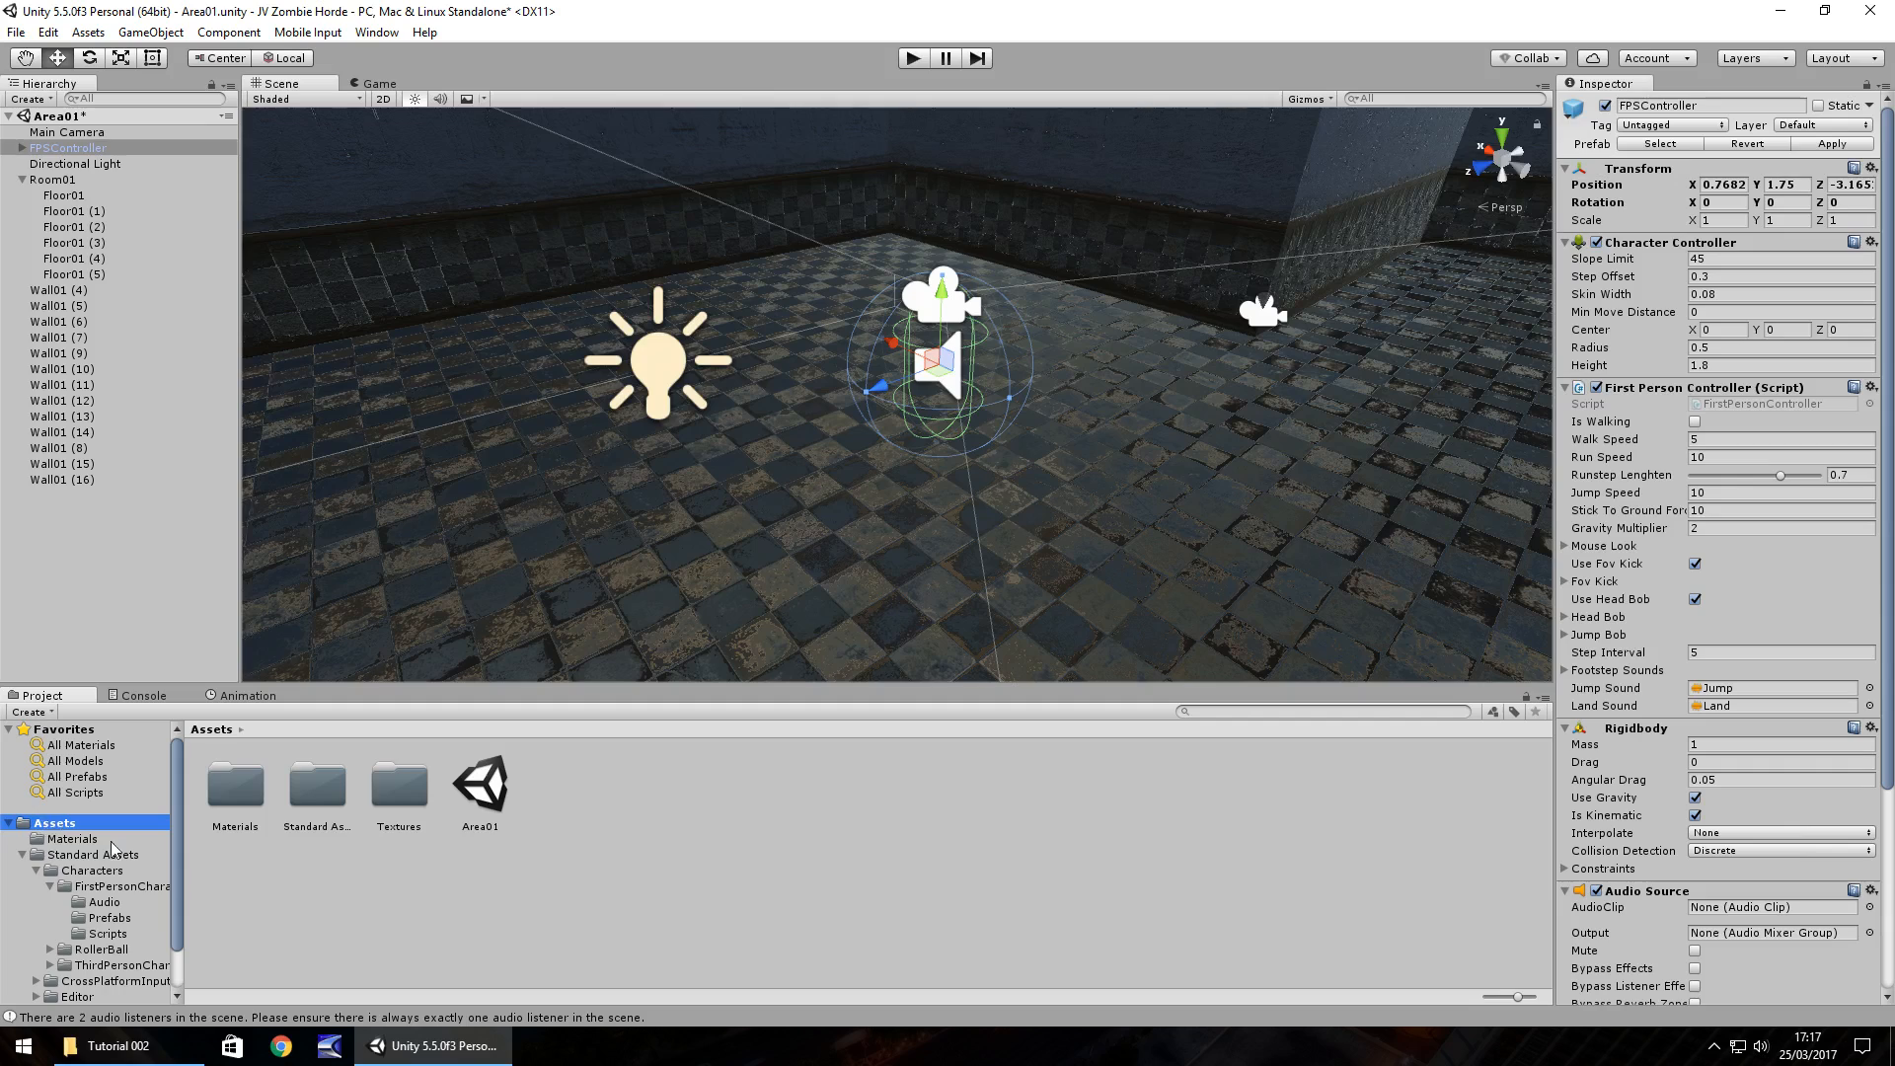
click(23, 855)
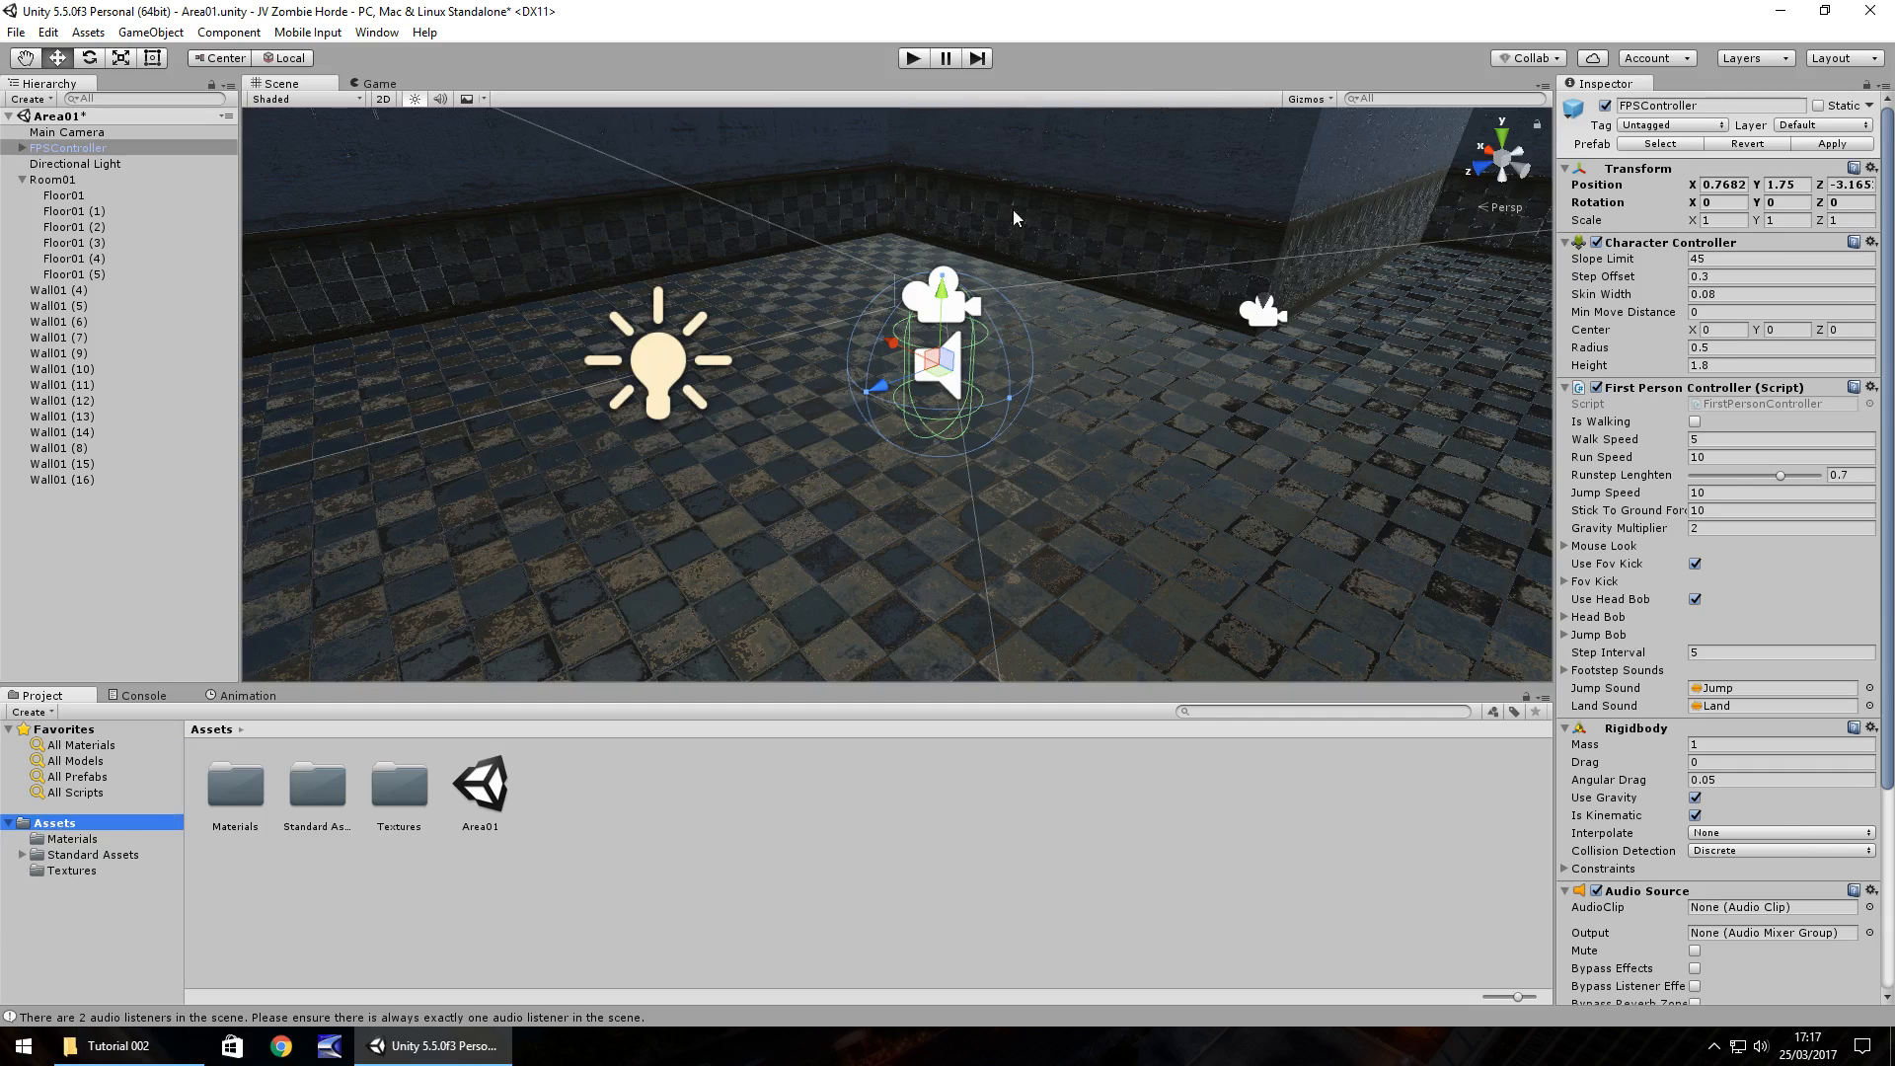
right_click(59, 829)
mouse_move(237, 466)
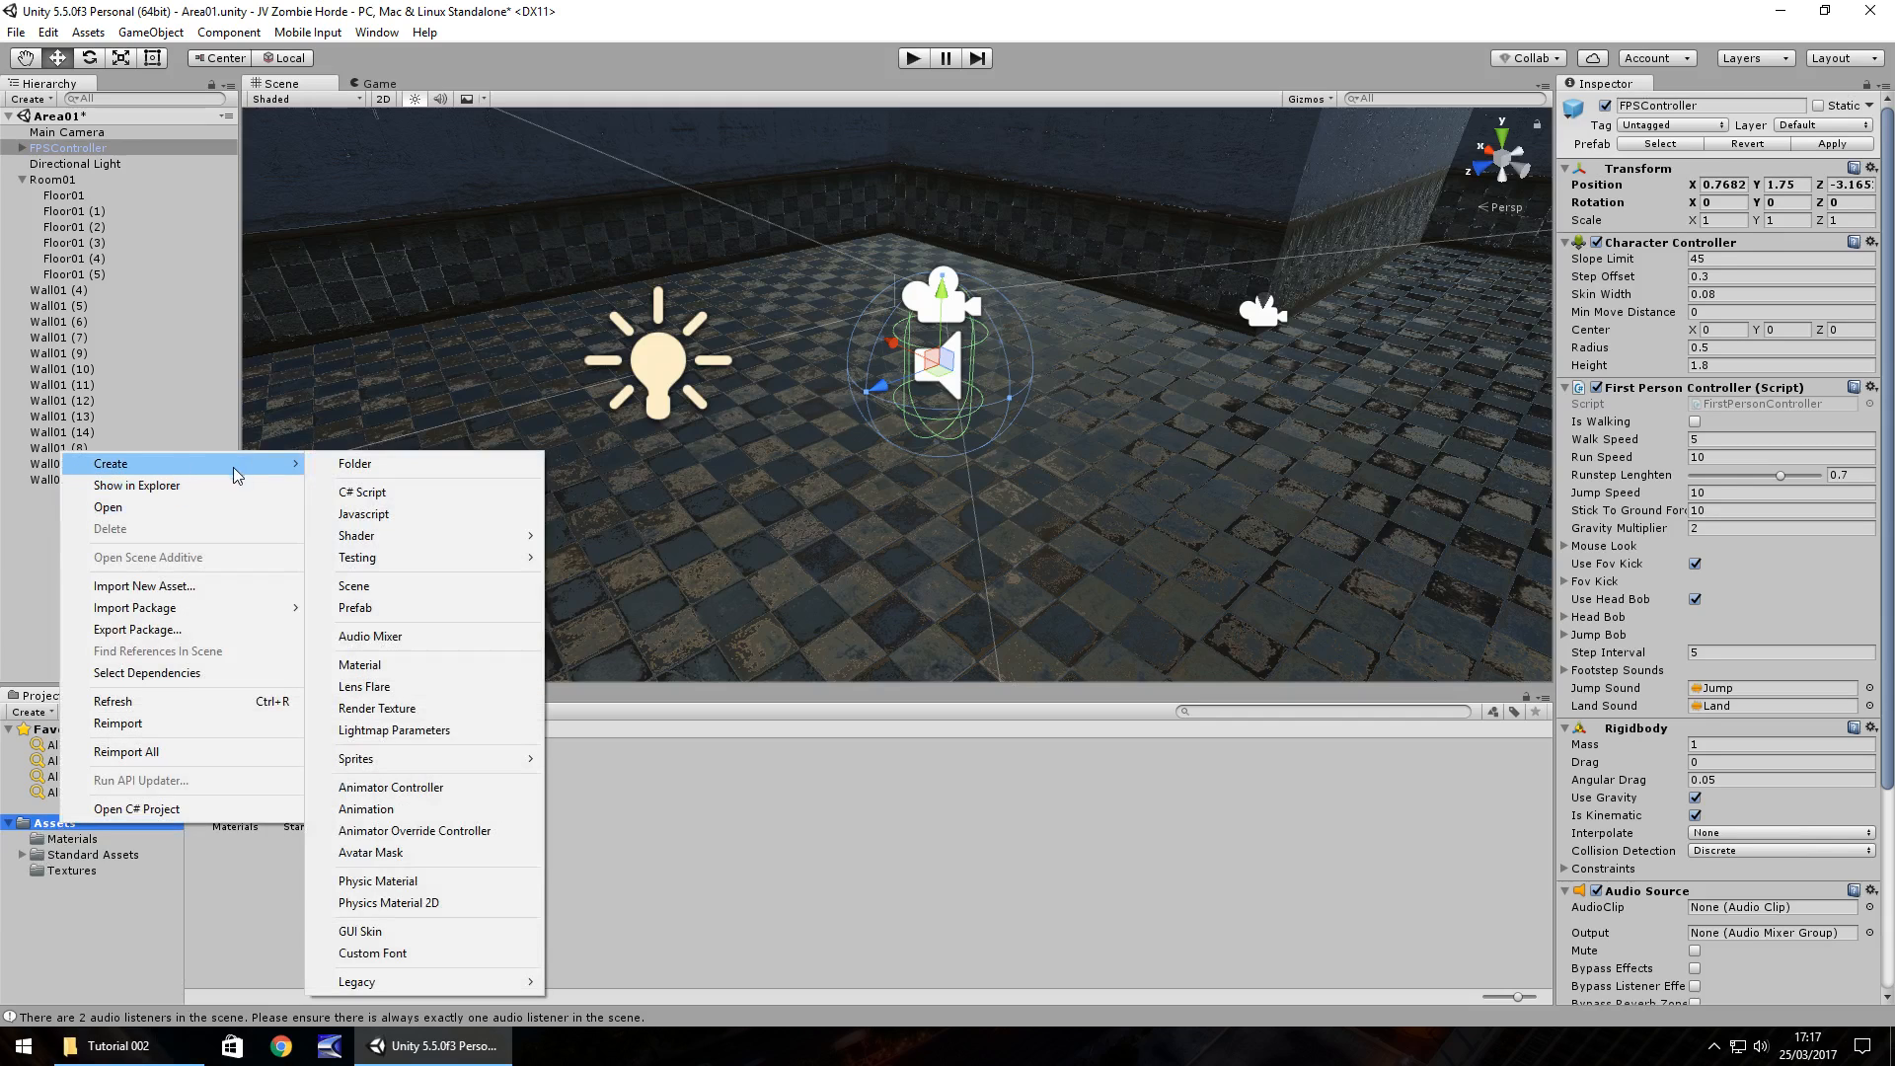
click(375, 463)
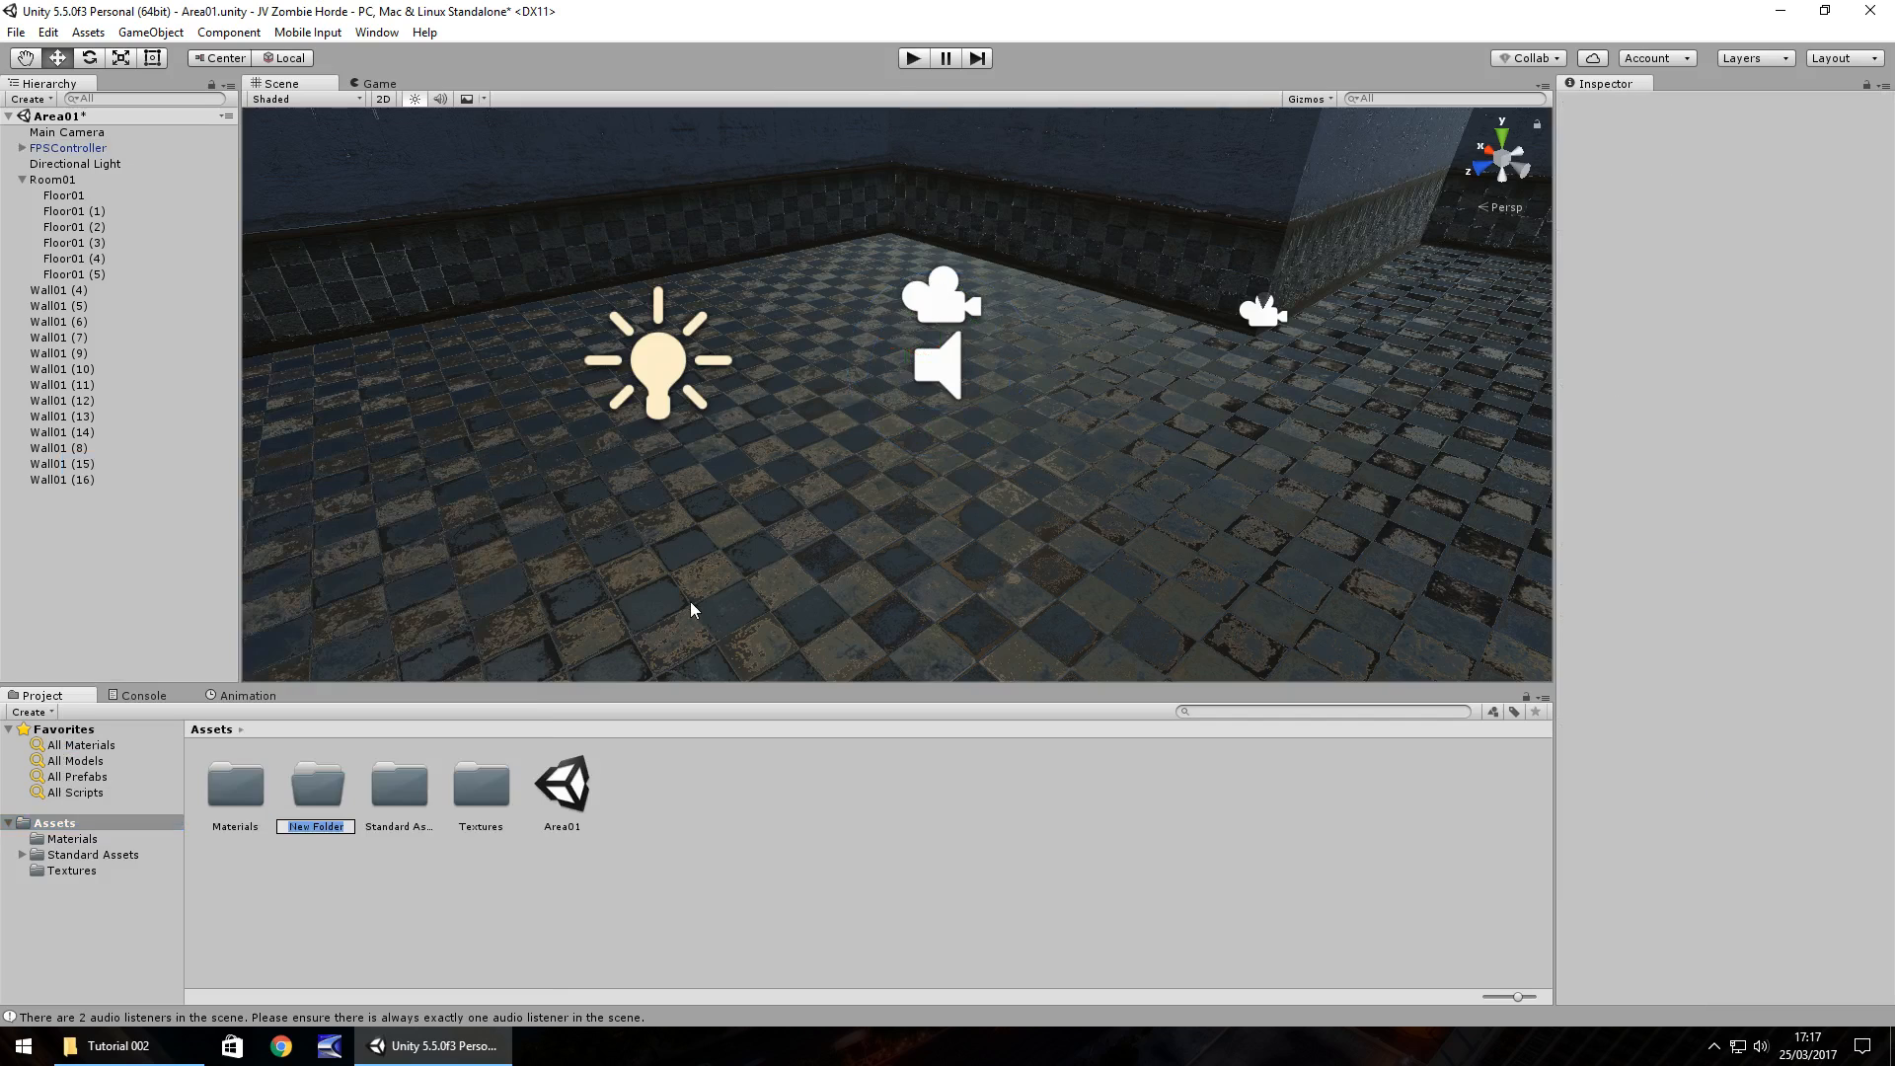
text(Objects)
key(Return)
key(Return)
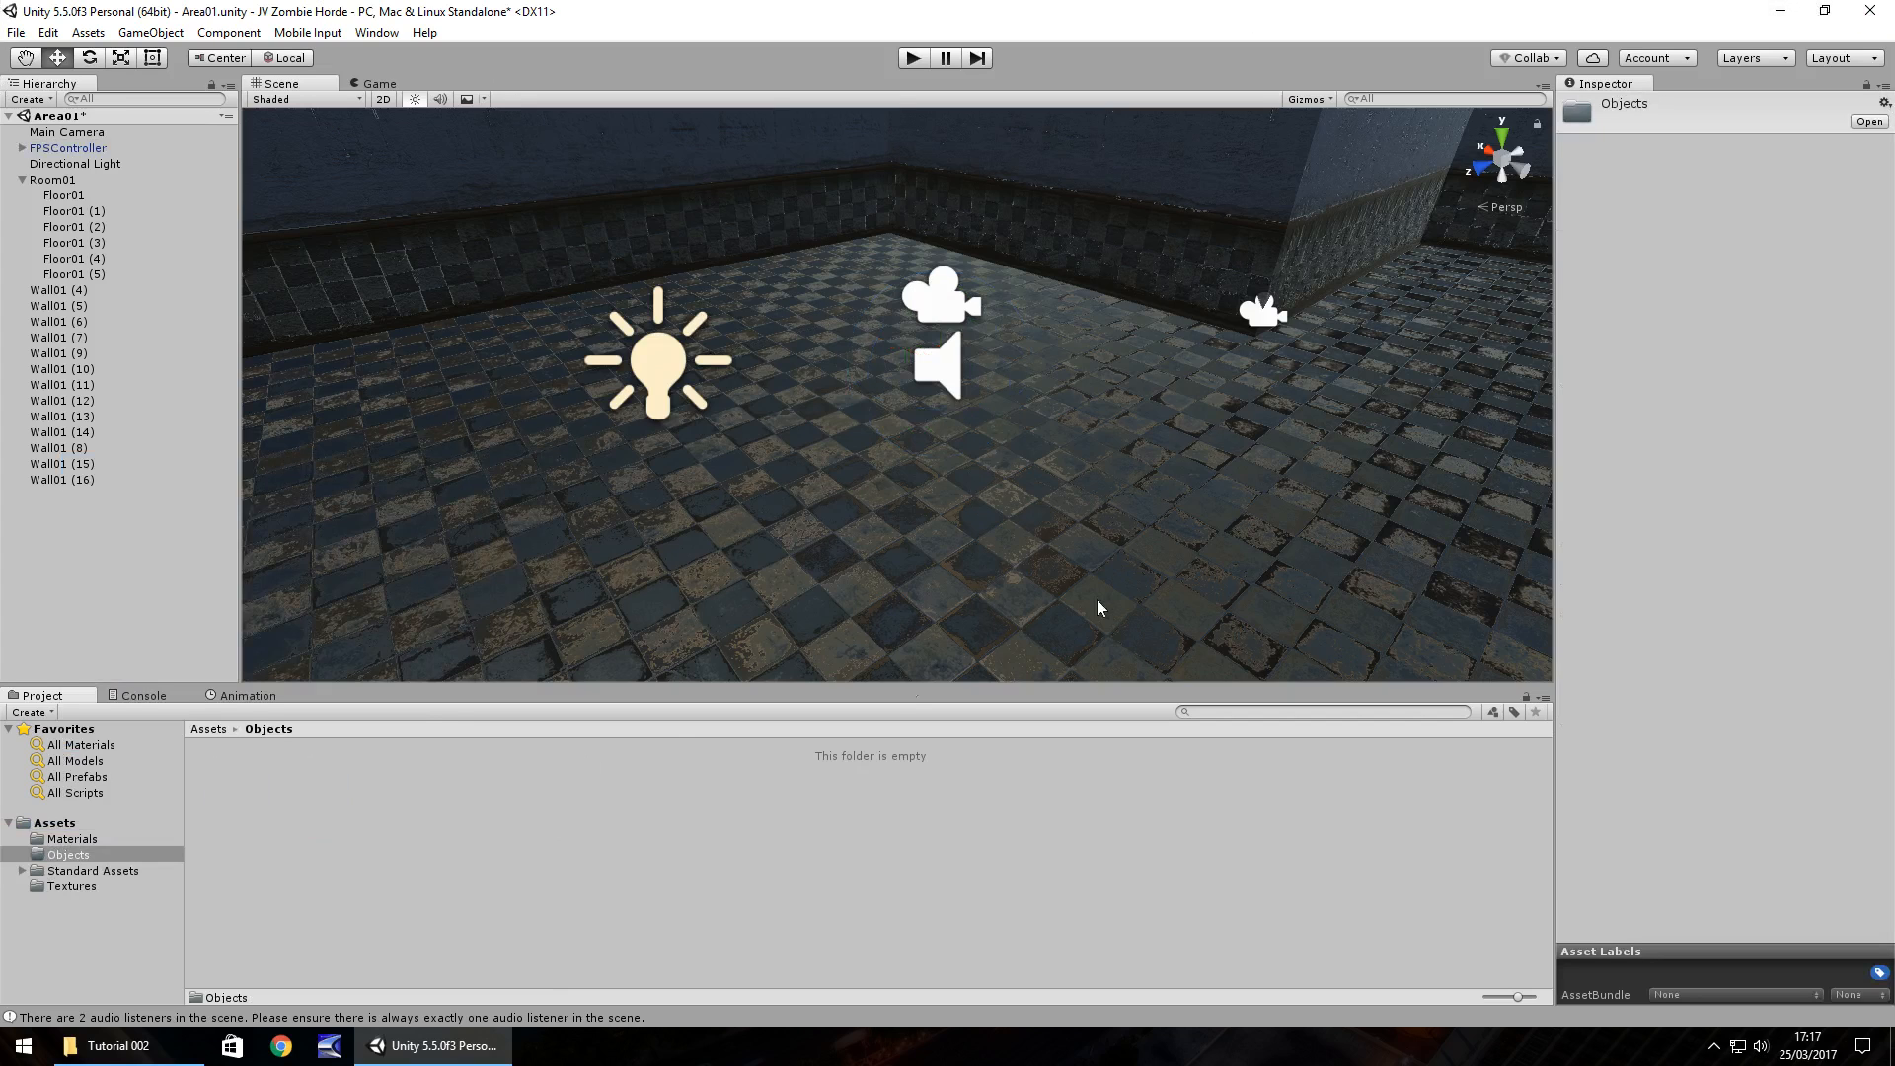
Copy the Armchair and Bed folders from the Tutorial 002 file window into the project's Objects folder.
click(118, 1045)
drag(309, 241, 258, 785)
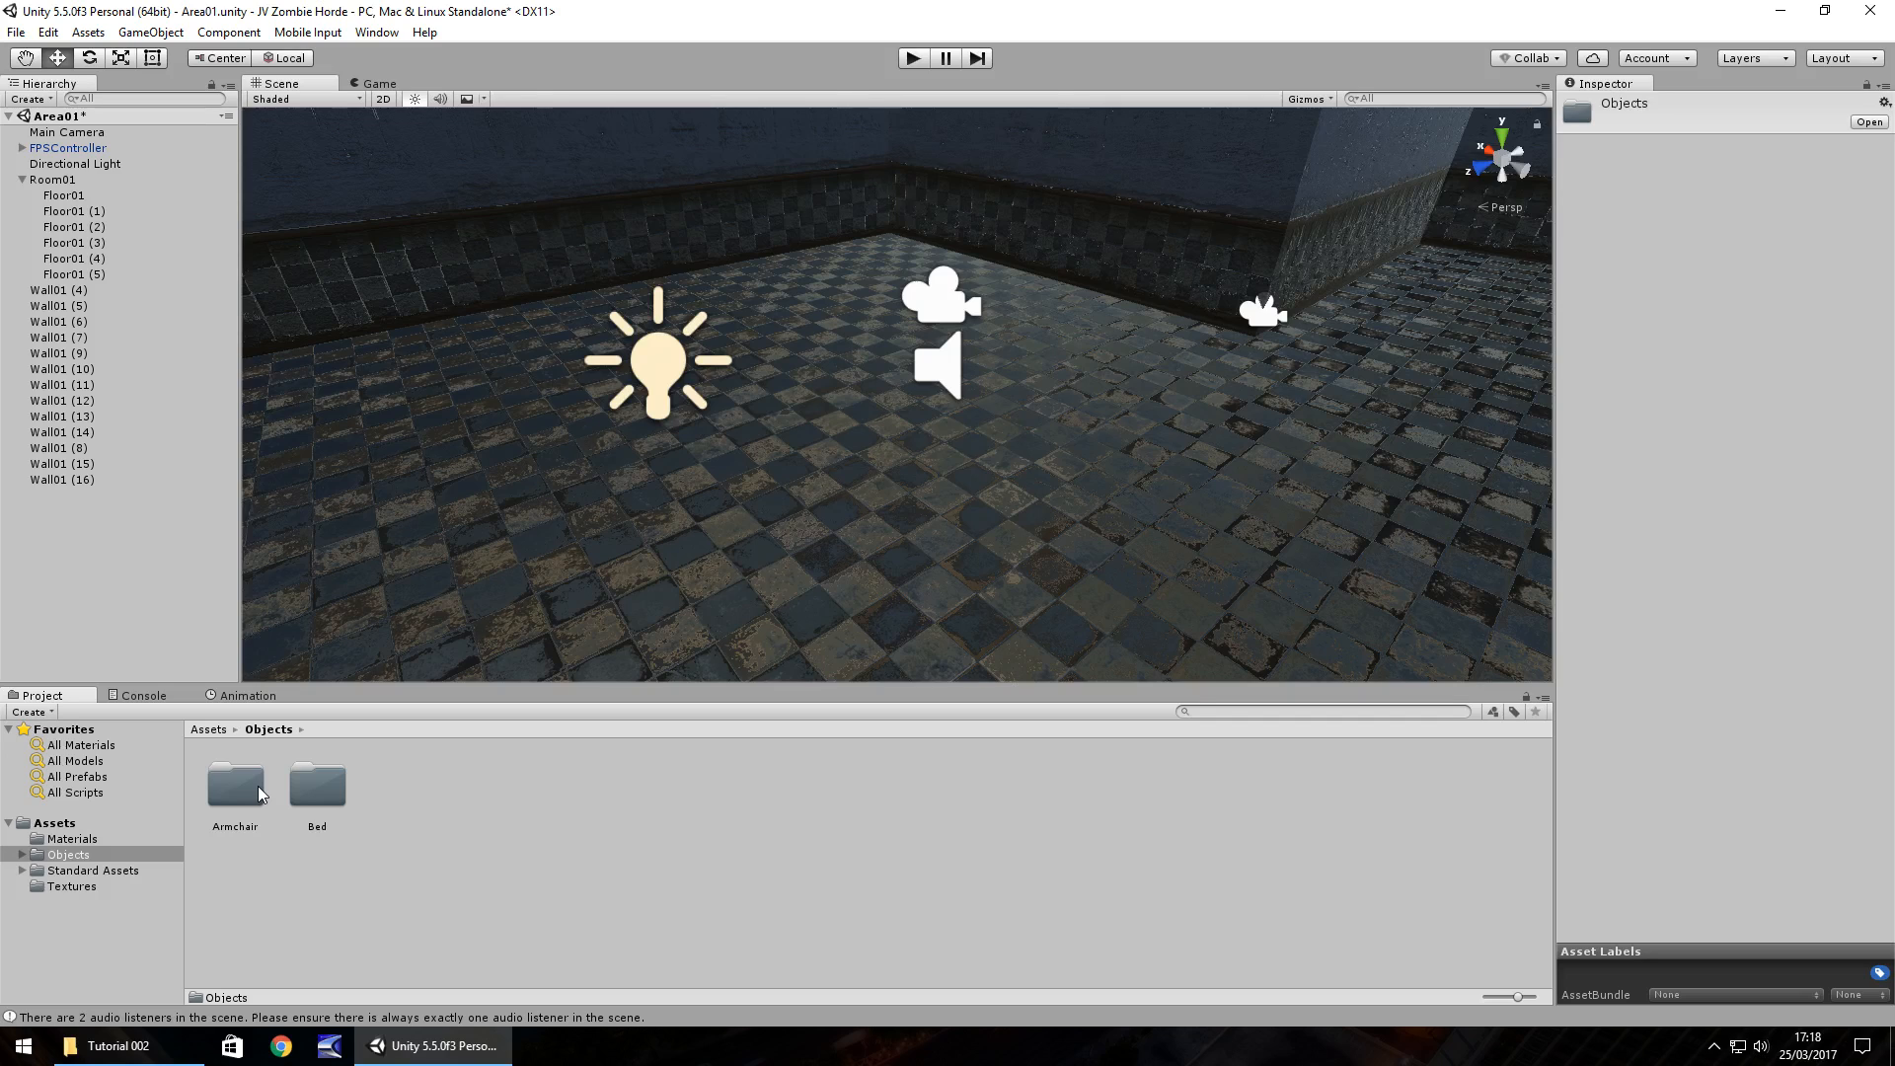
Place the Armchair model from its Objects folder near the room's far corner and set its scale to 2 on all axes.
double_click(237, 787)
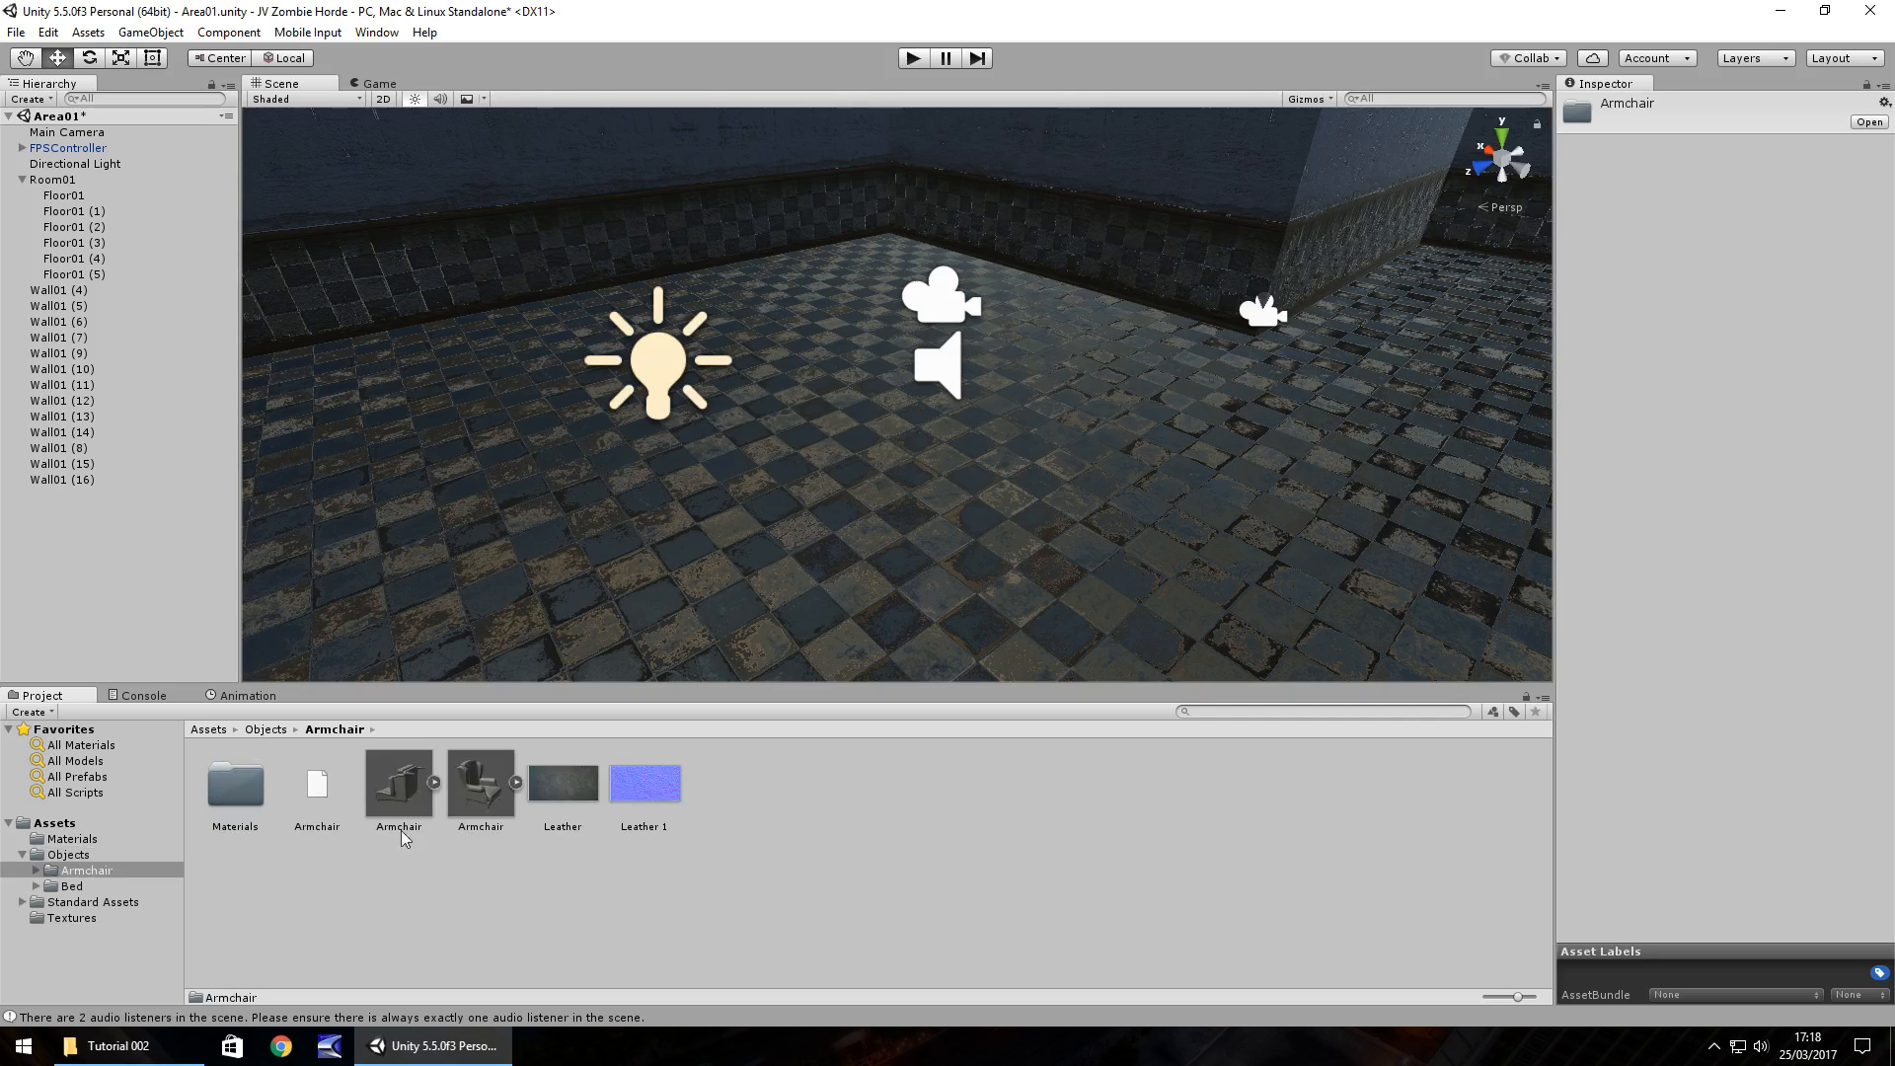
drag(464, 794, 839, 281)
click(1738, 219)
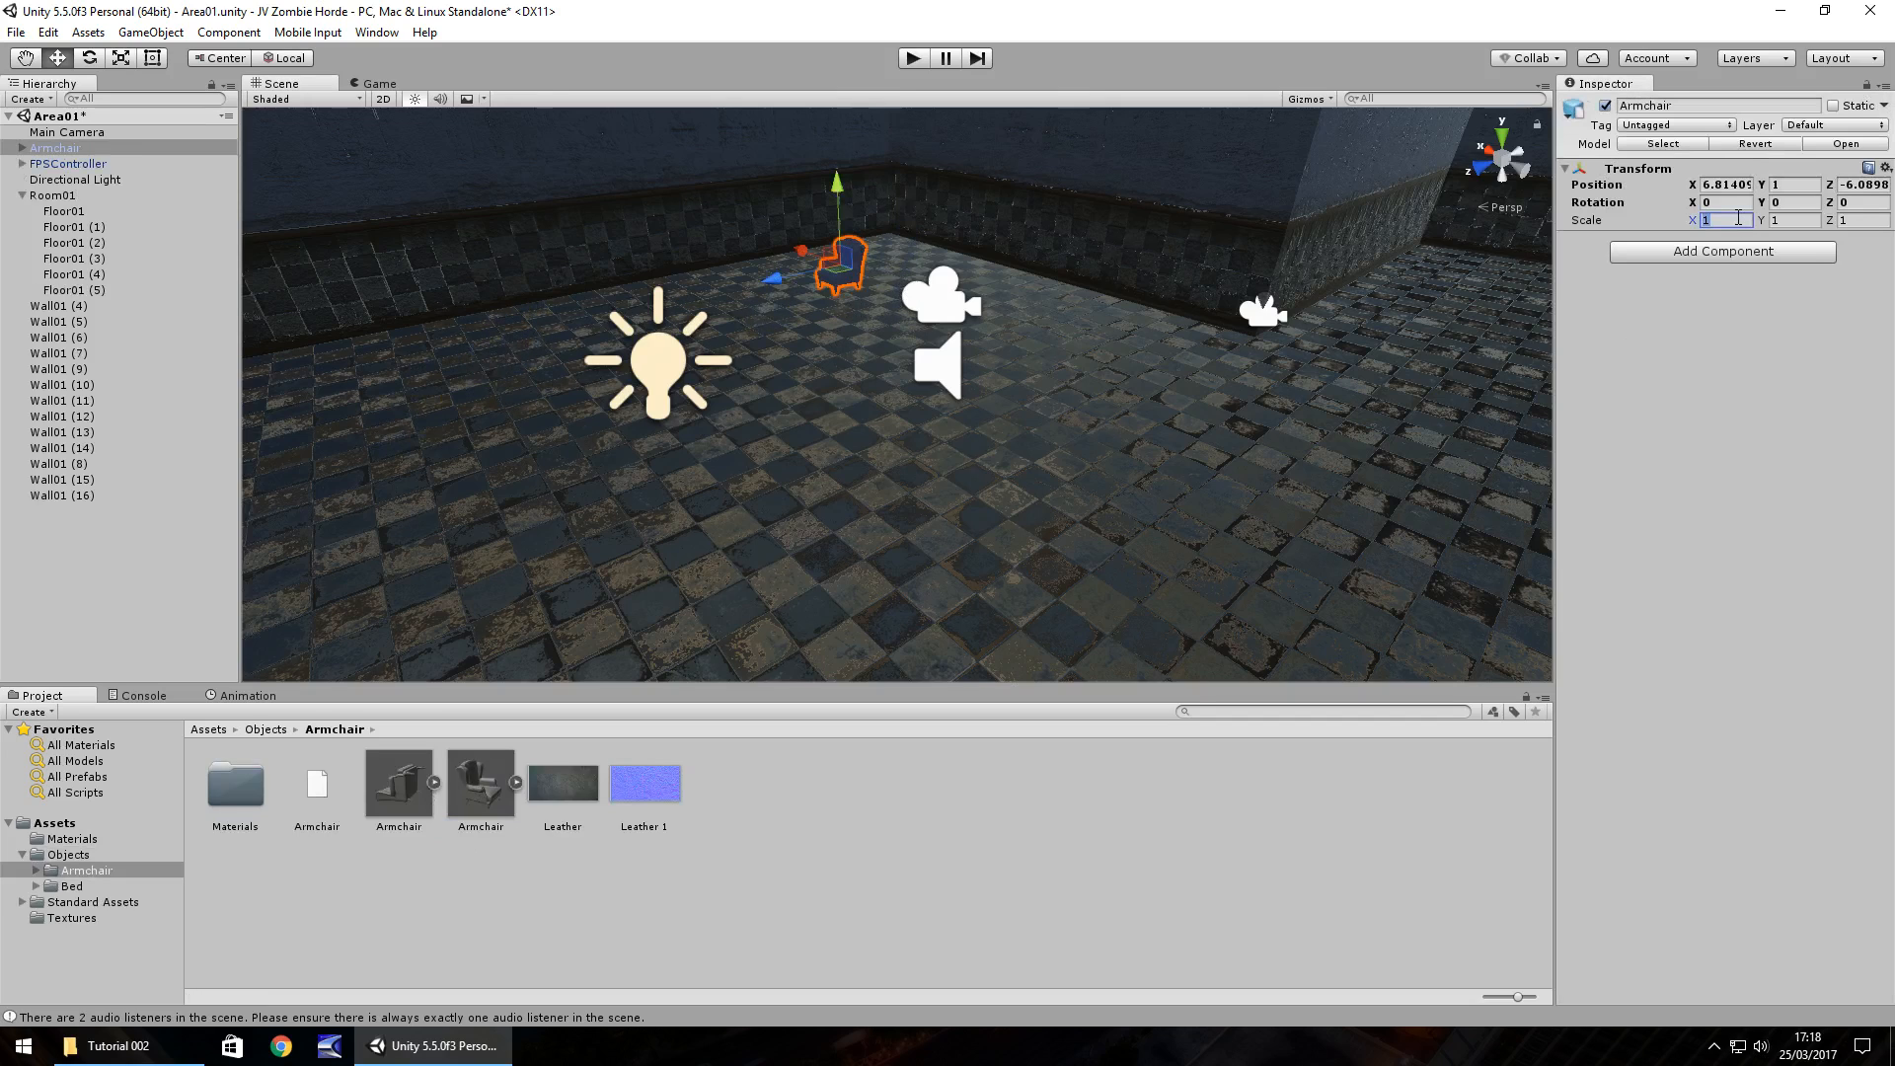
text(2)
key(Tab)
text(2)
key(Tab)
text(2)
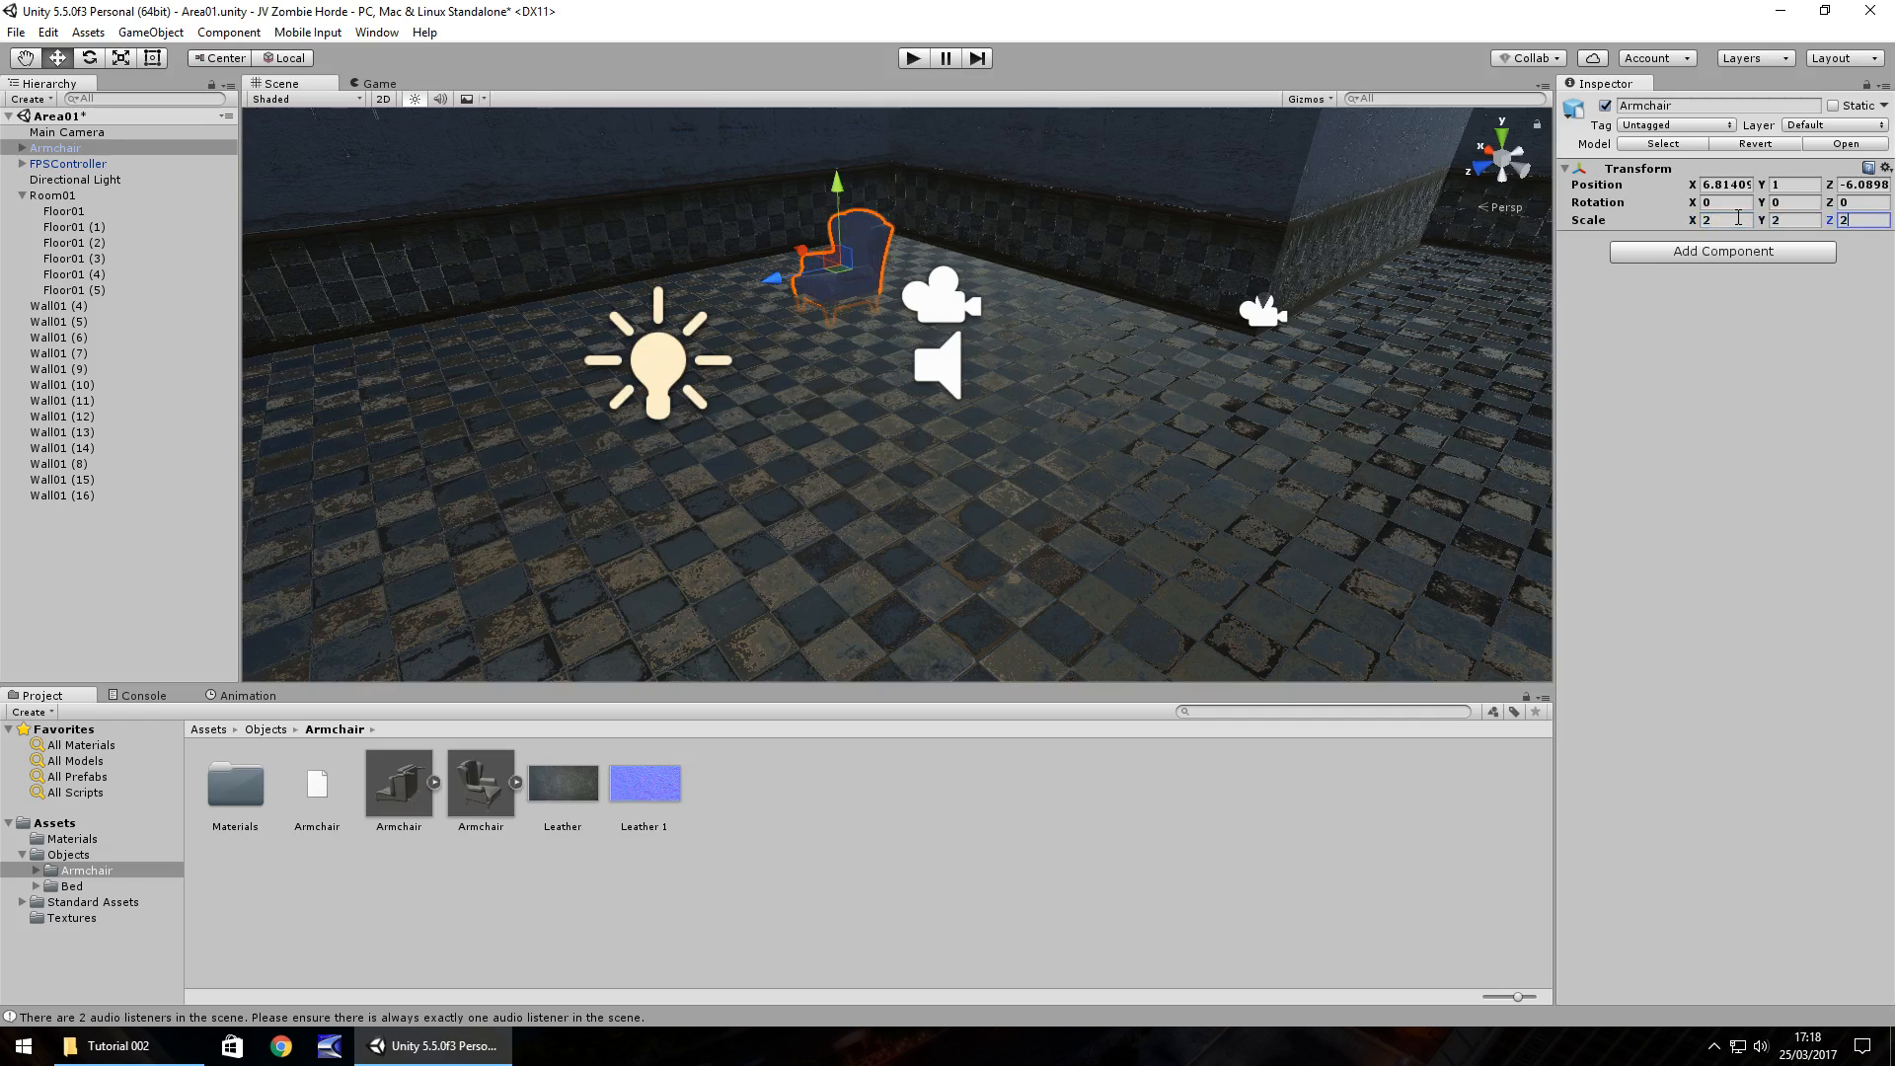
Set the armchair's scale to 3 on all axes and raise it to Y 1.9 so it stands on the floor.
click(1732, 215)
text(3)
key(Tab)
text(3)
key(Tab)
text(3)
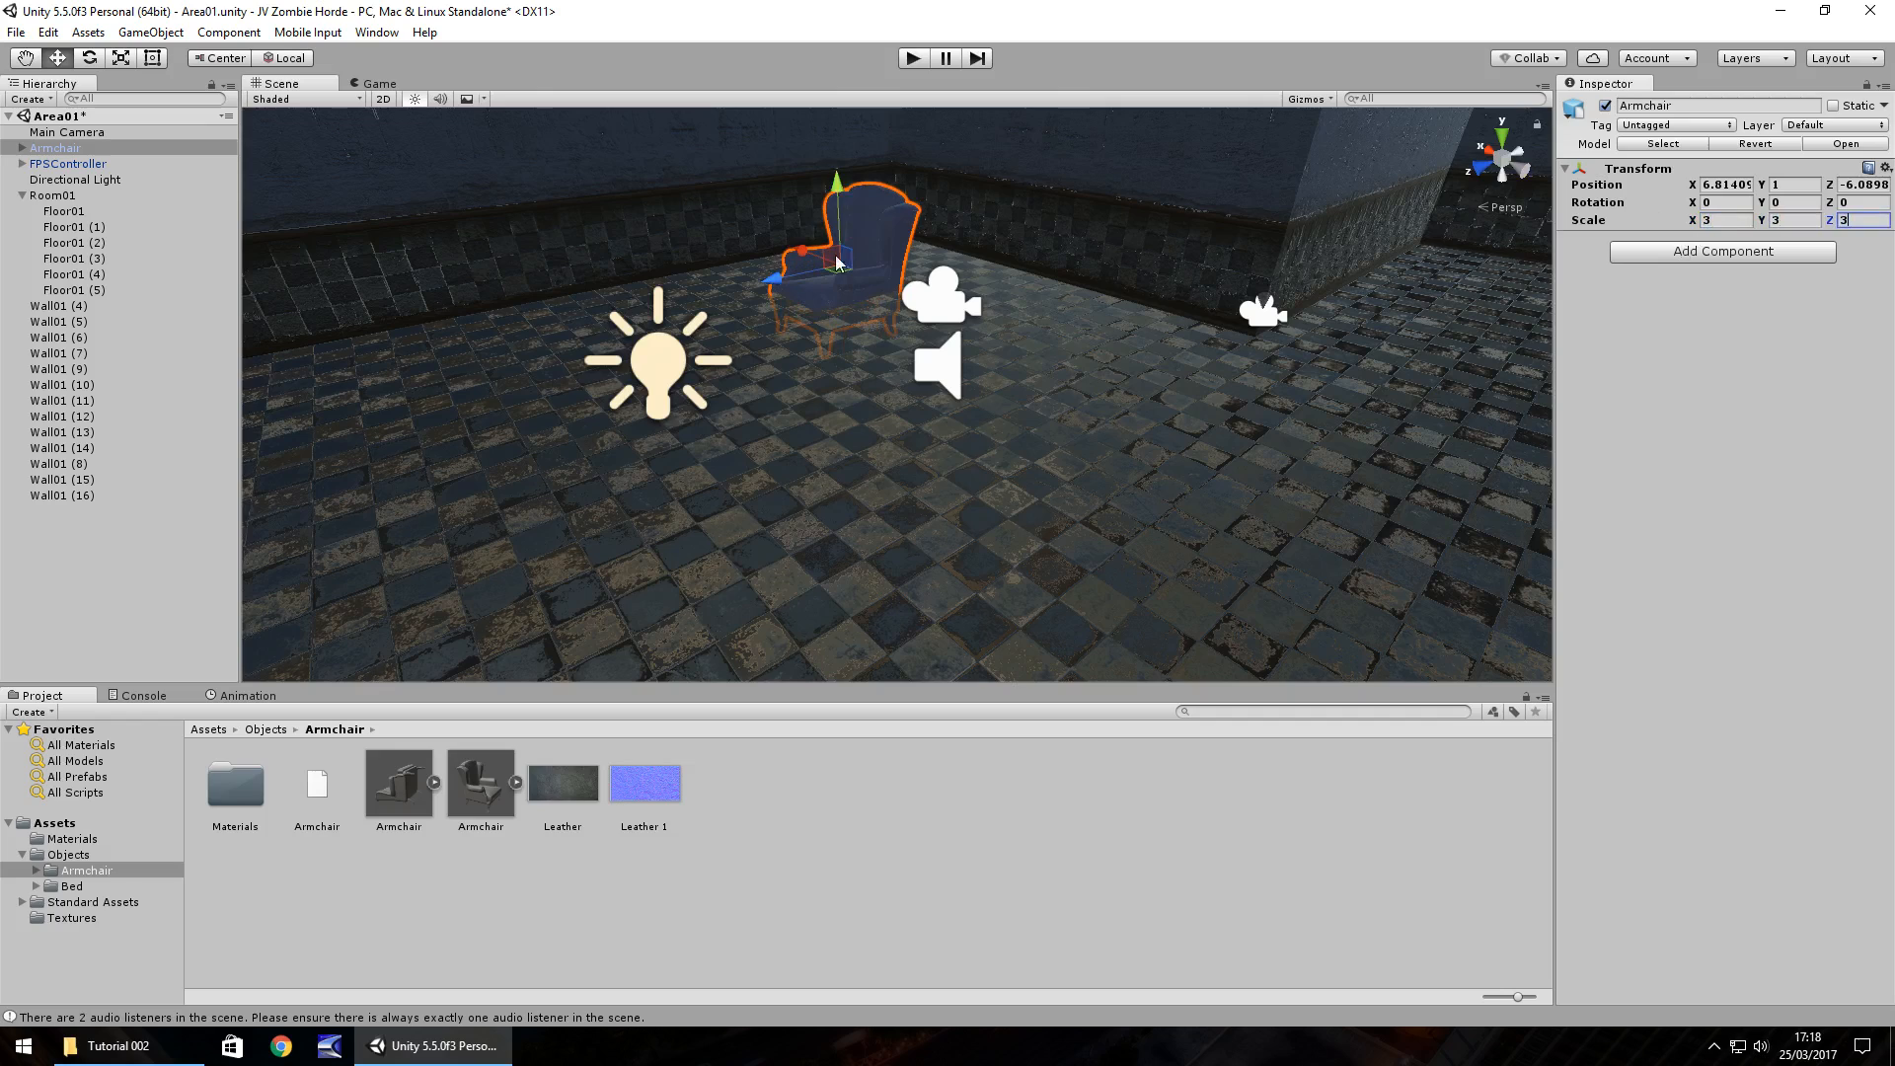
drag(841, 197, 835, 157)
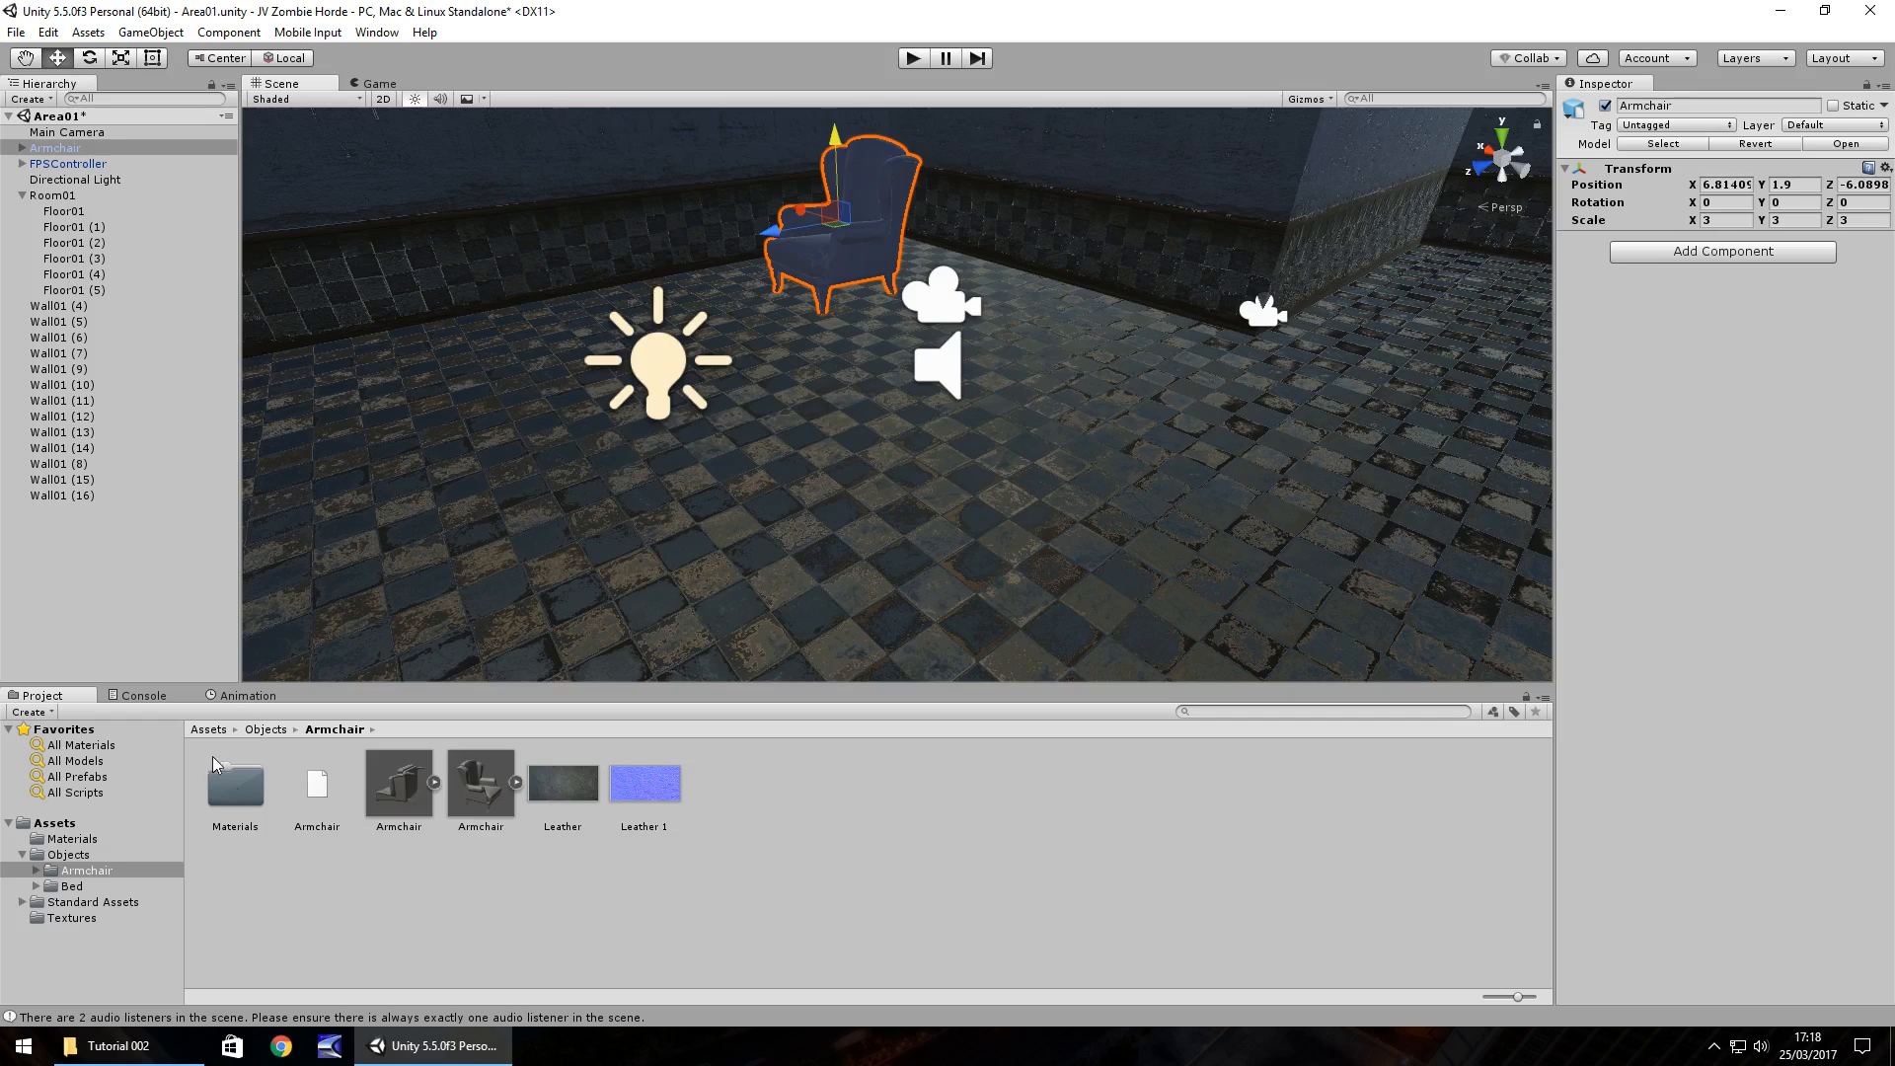
Assign the Leather texture as albedo and Leather 1 as normal map to the armchair's material named Material.
double_click(232, 780)
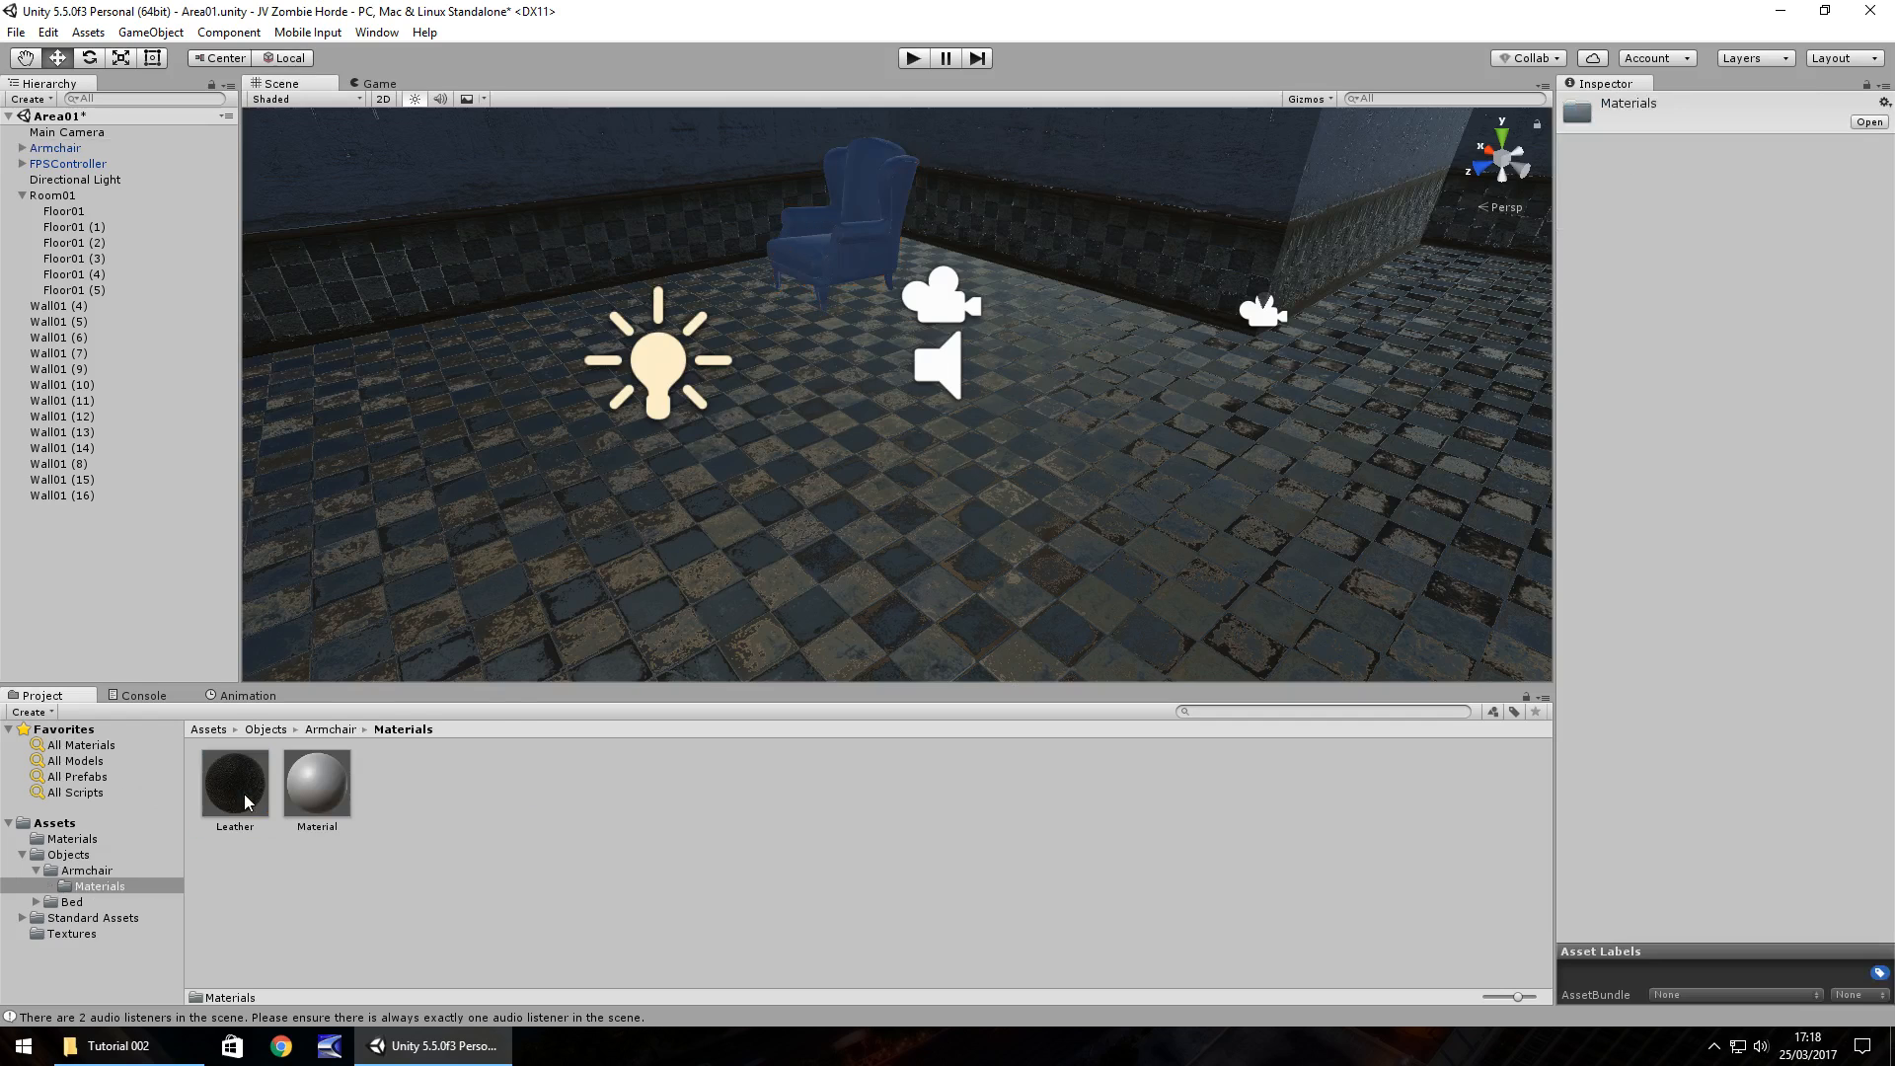
click(318, 786)
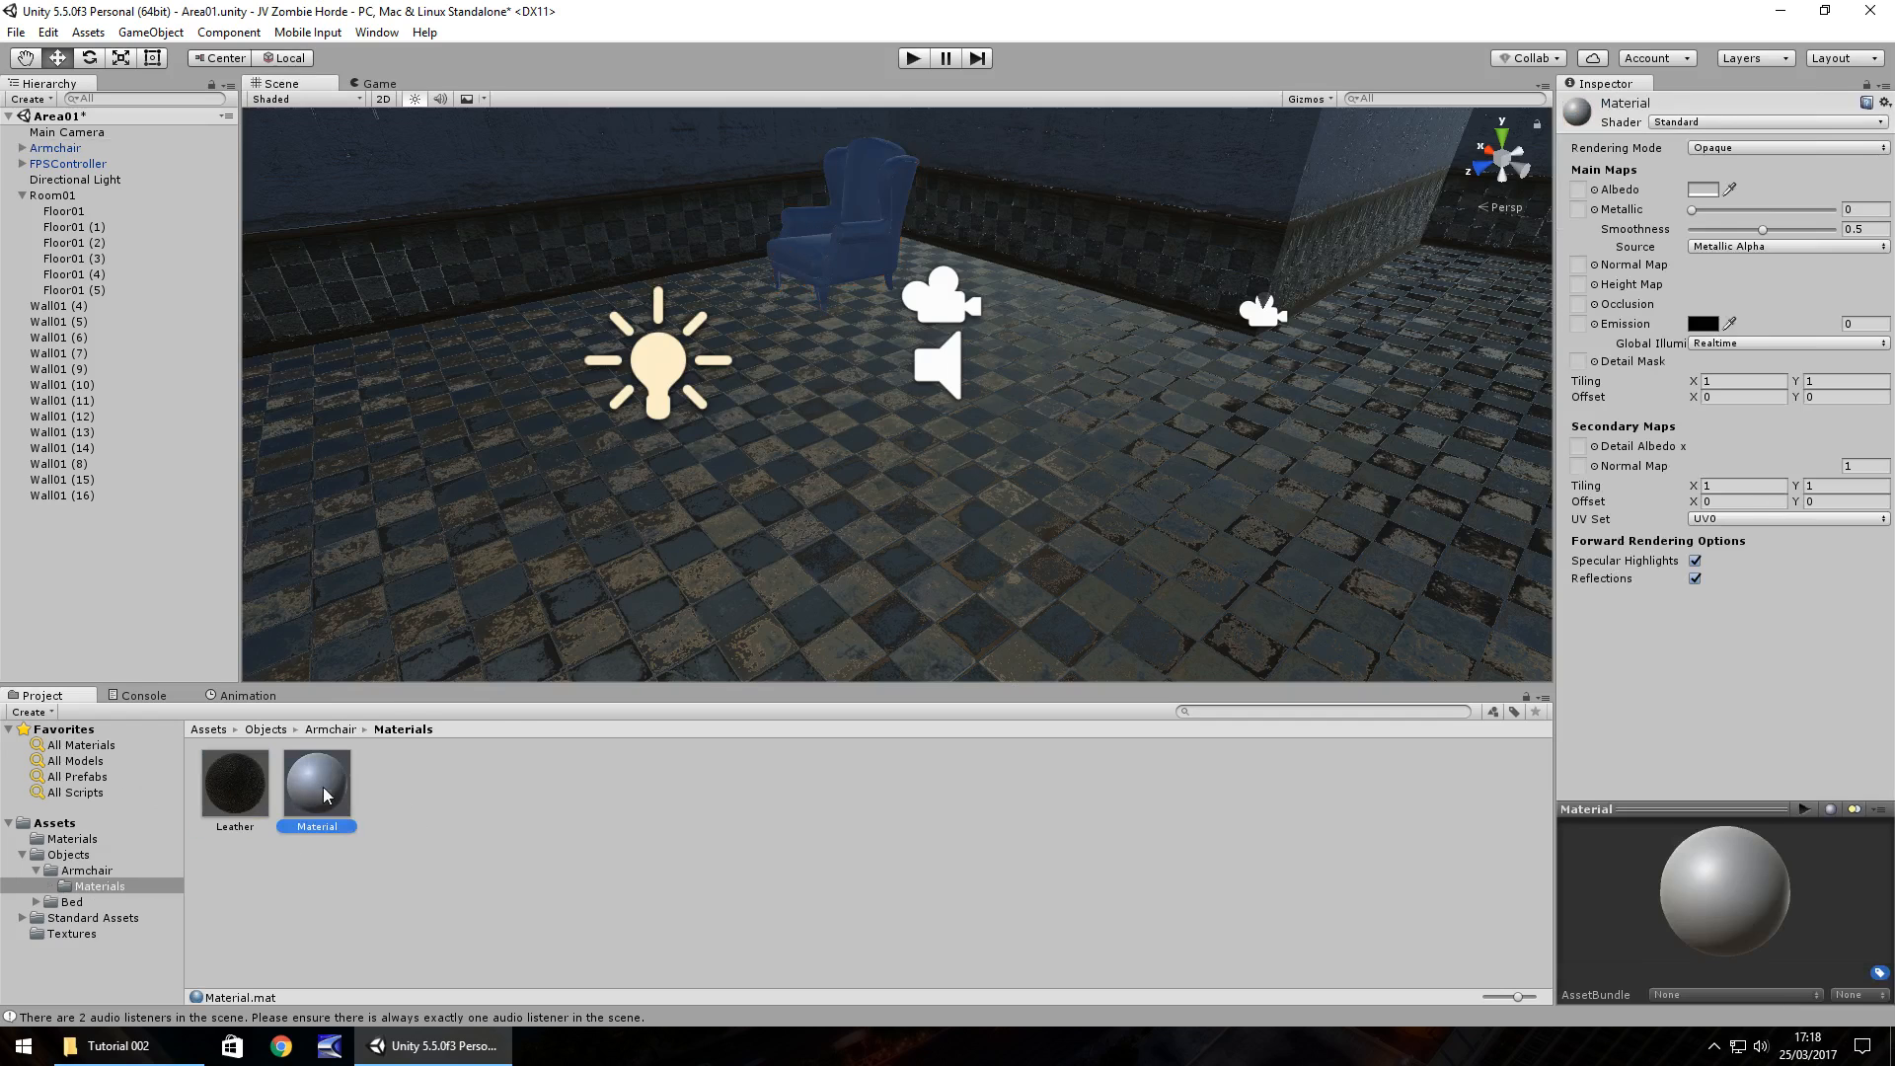
click(864, 225)
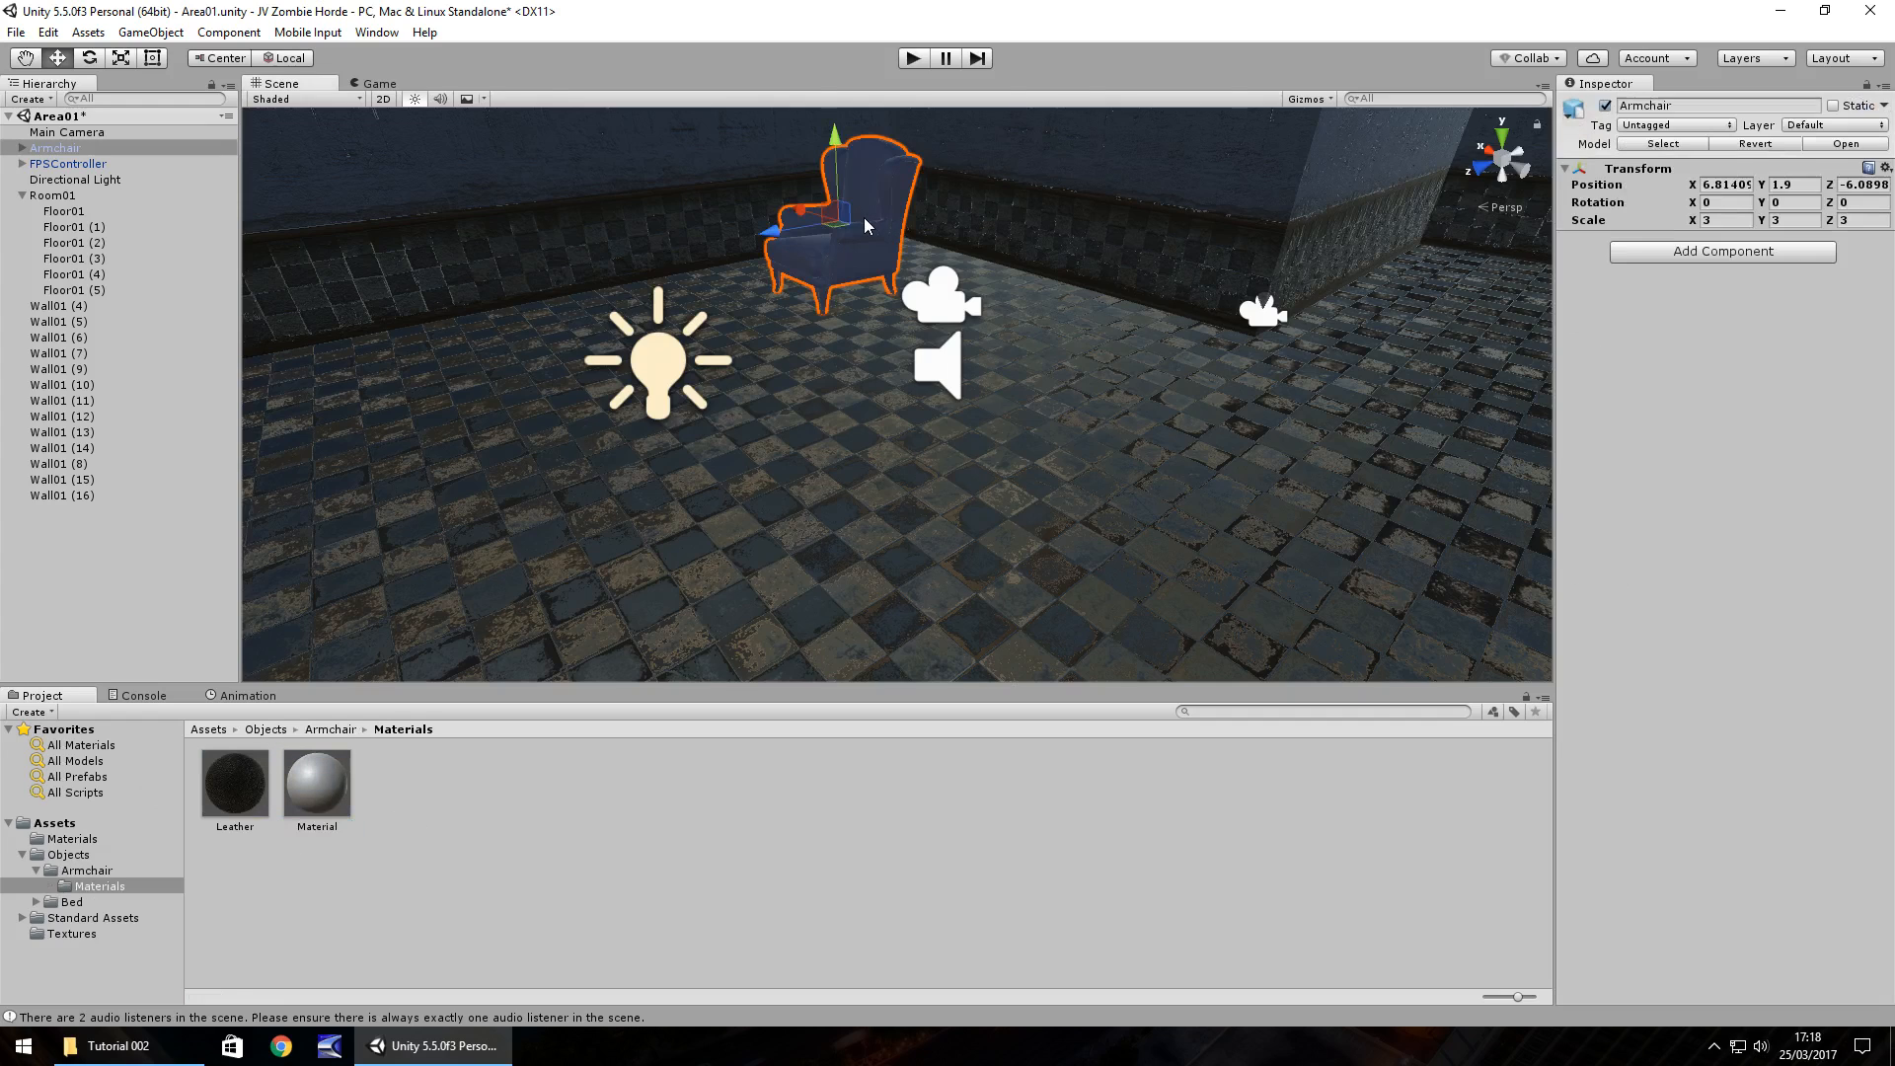
click(318, 794)
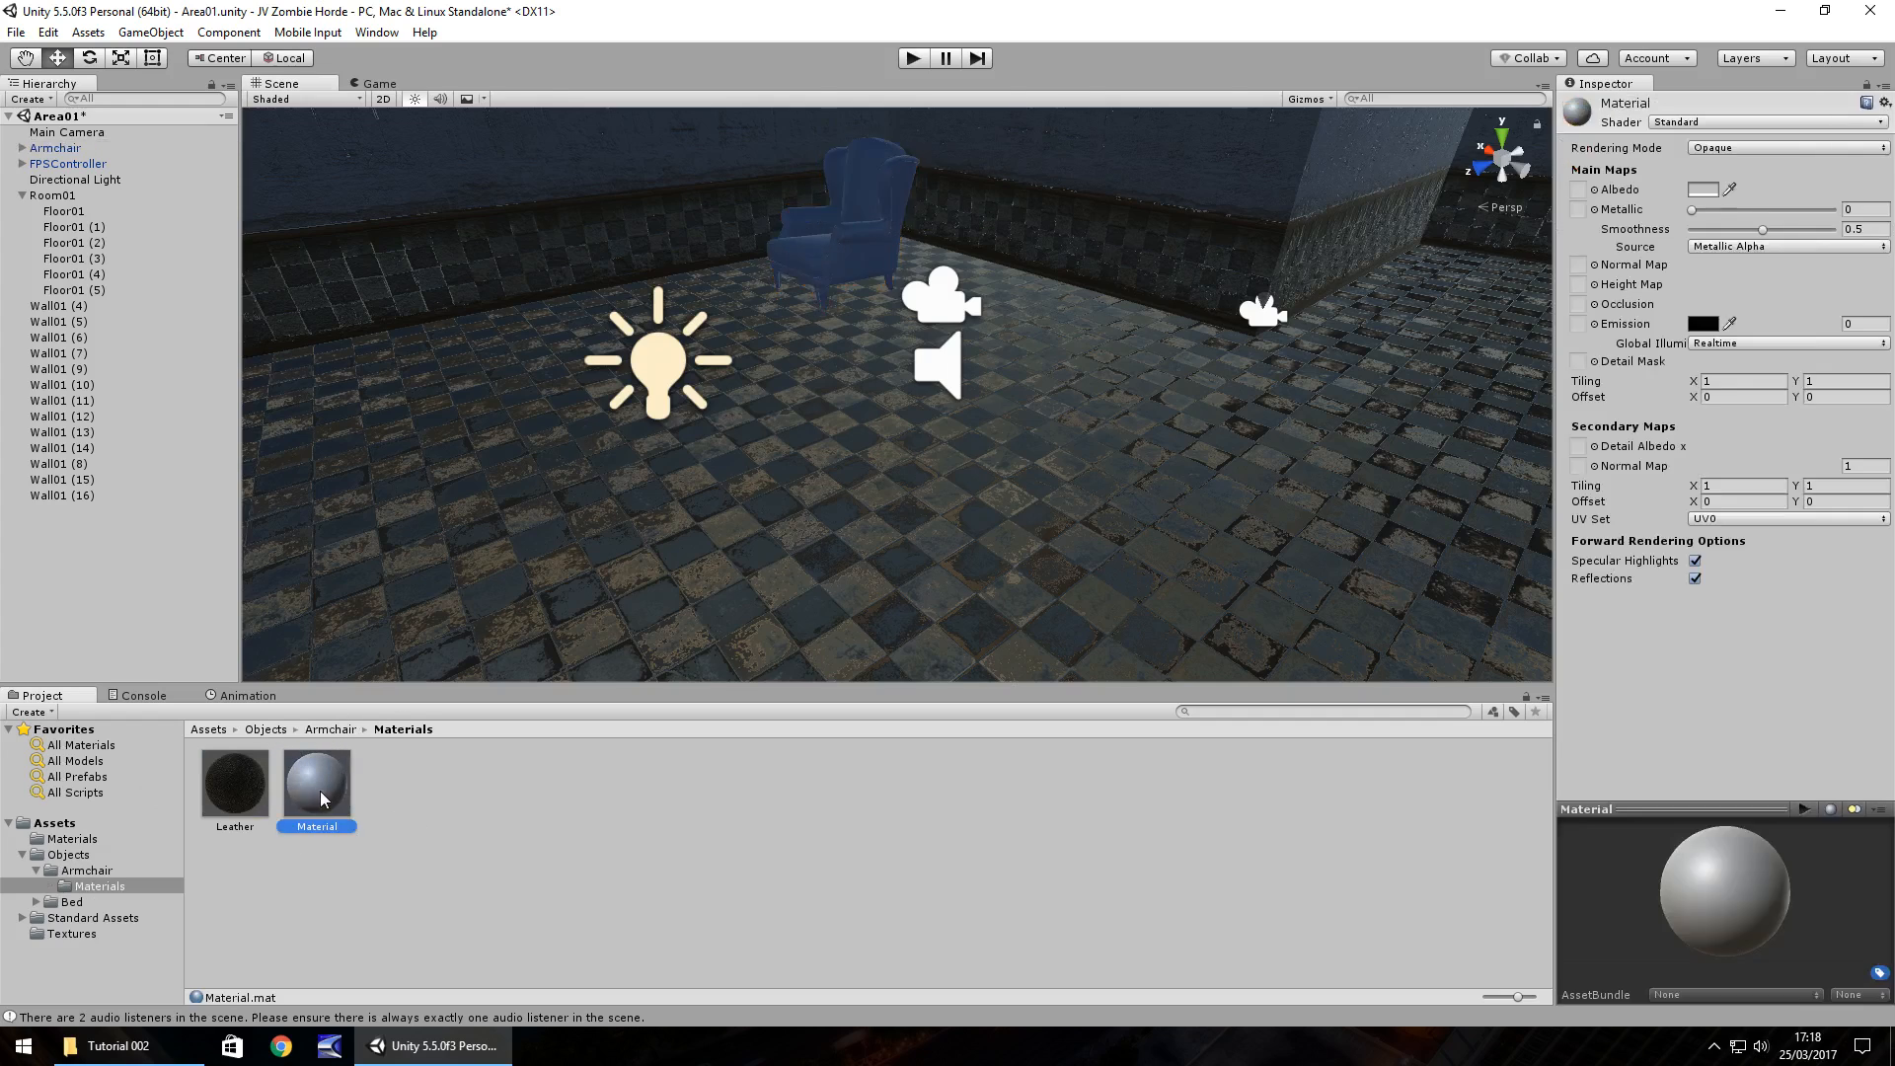
click(226, 797)
click(300, 795)
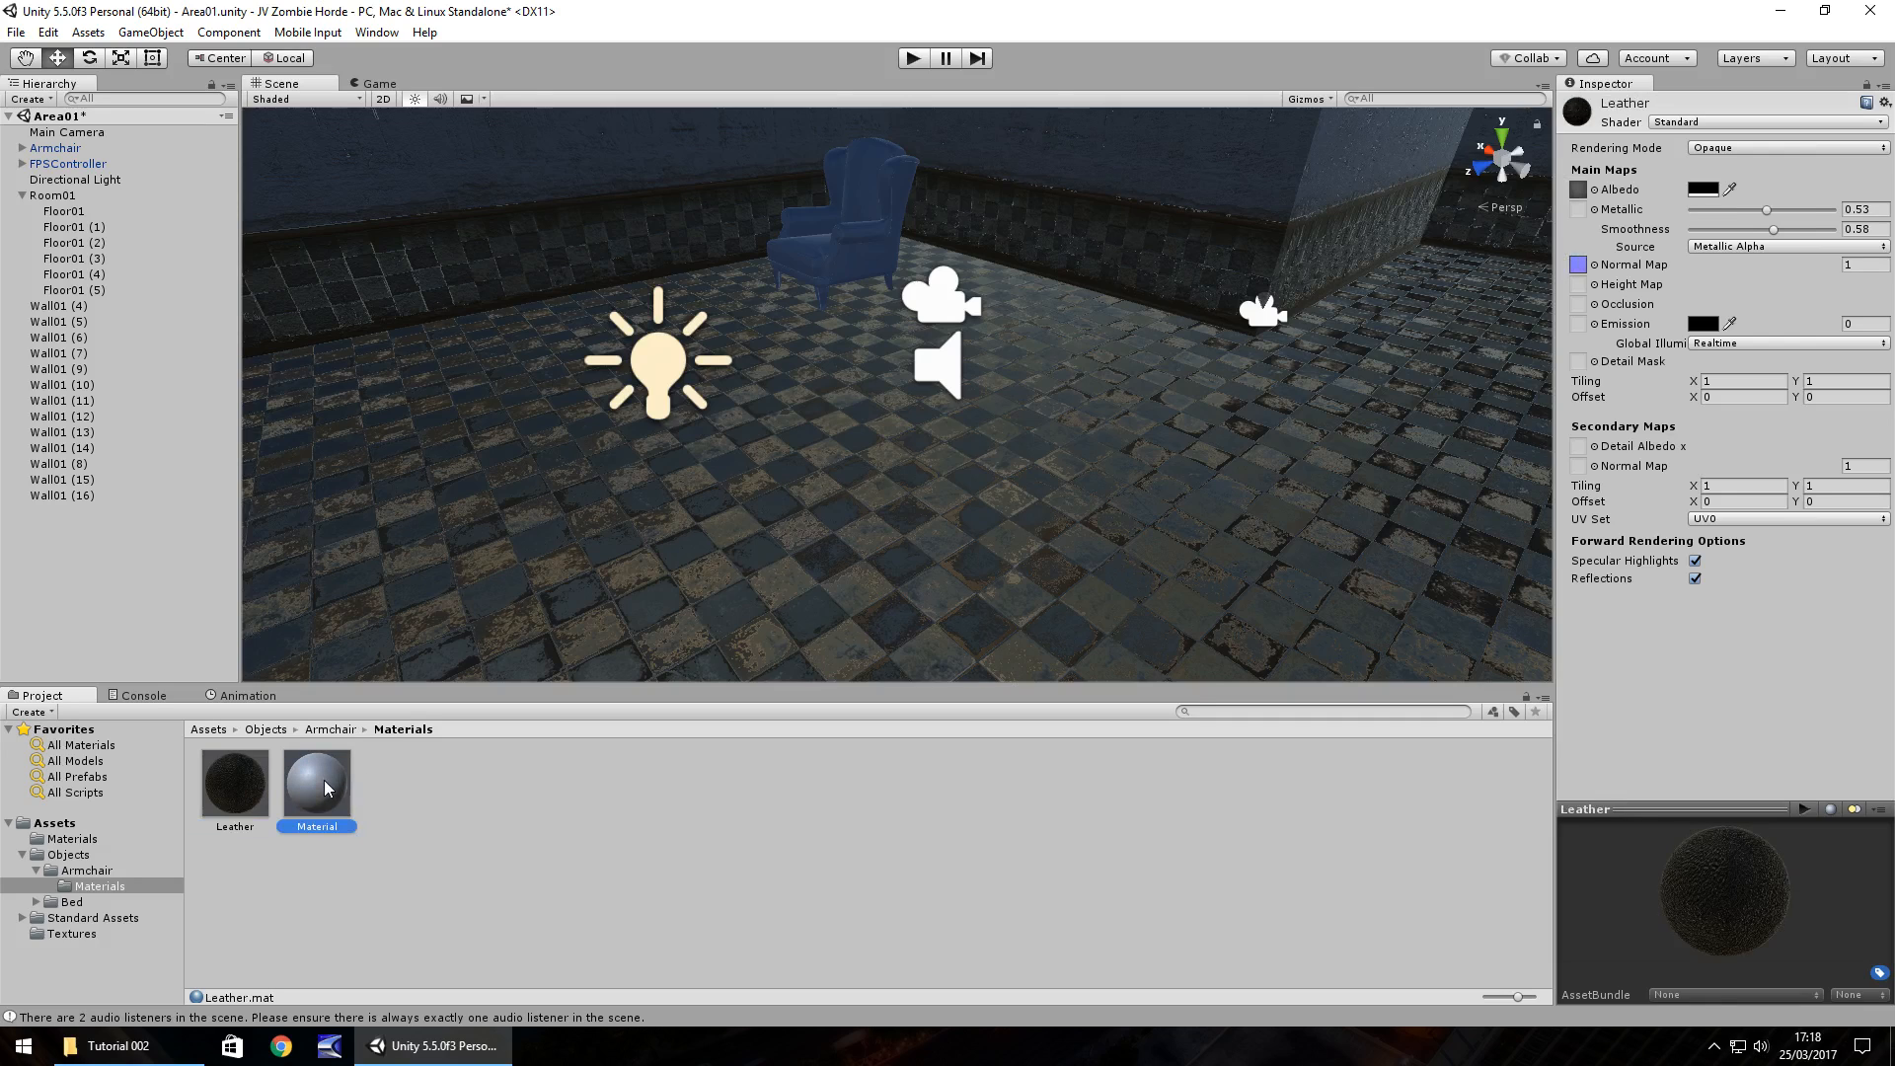
click(88, 871)
drag(558, 789, 1579, 191)
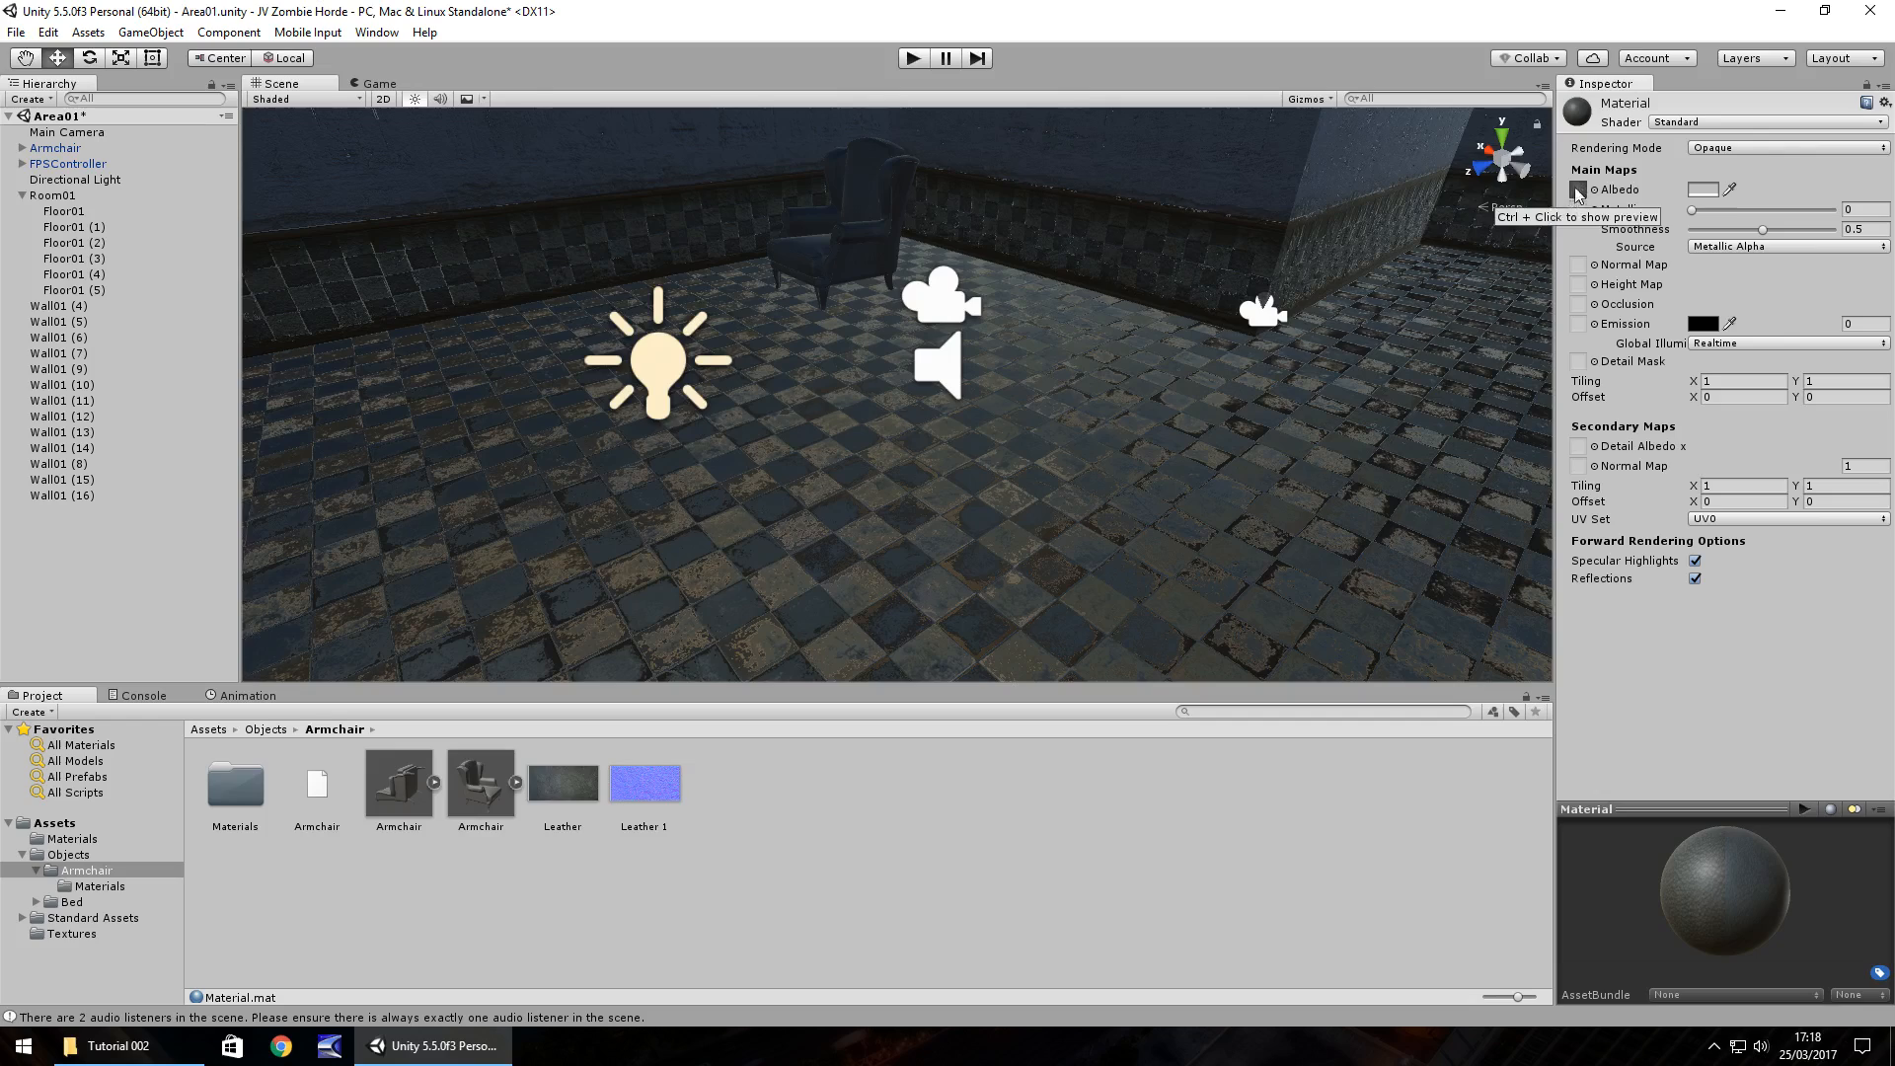
drag(619, 790, 1580, 267)
Move the armchair into the room's corner at X 7.85, Y 1.93, Z -8.19 and rotate it to about -44.88 around Y.
key(w)
mouse_move(916, 468)
right_down()
mouse_move(1046, 439)
mouse_move(949, 451)
right_up()
key(a)
key(d)
click(927, 393)
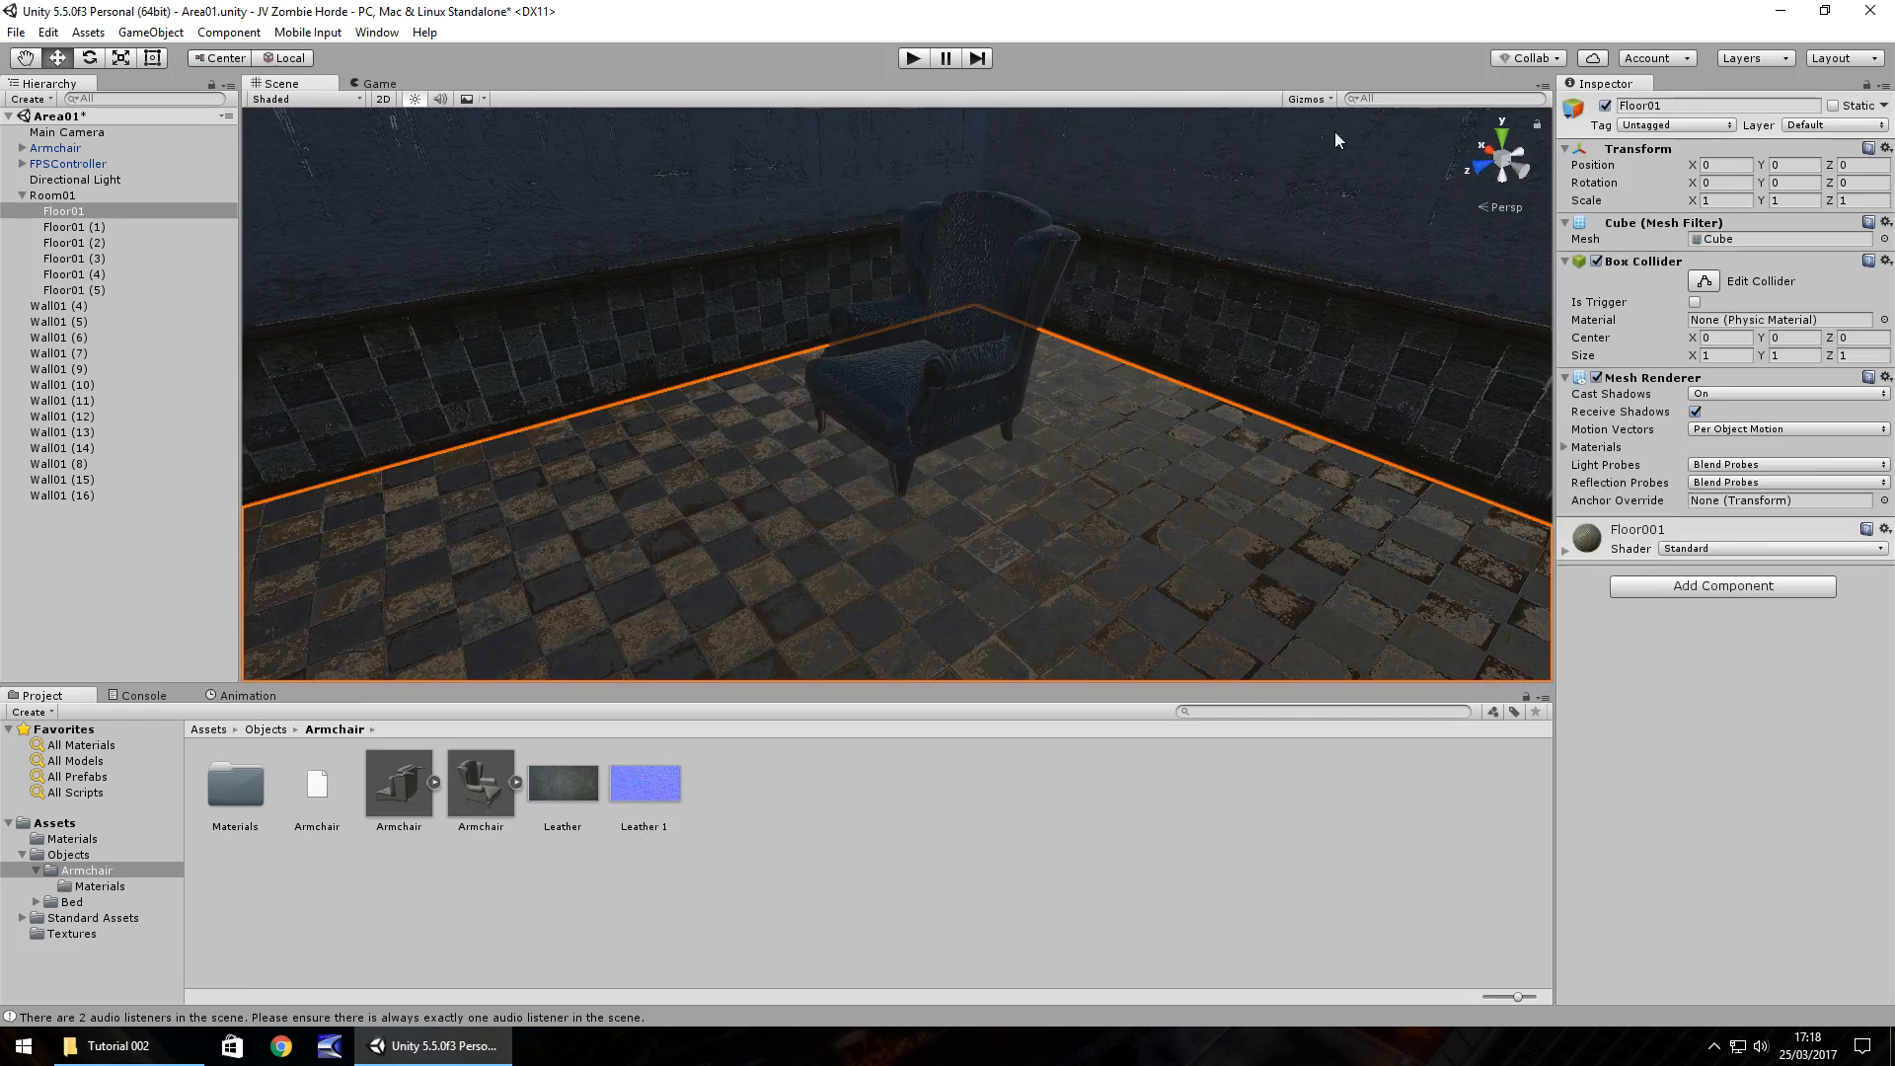
click(1012, 274)
drag(873, 346, 943, 275)
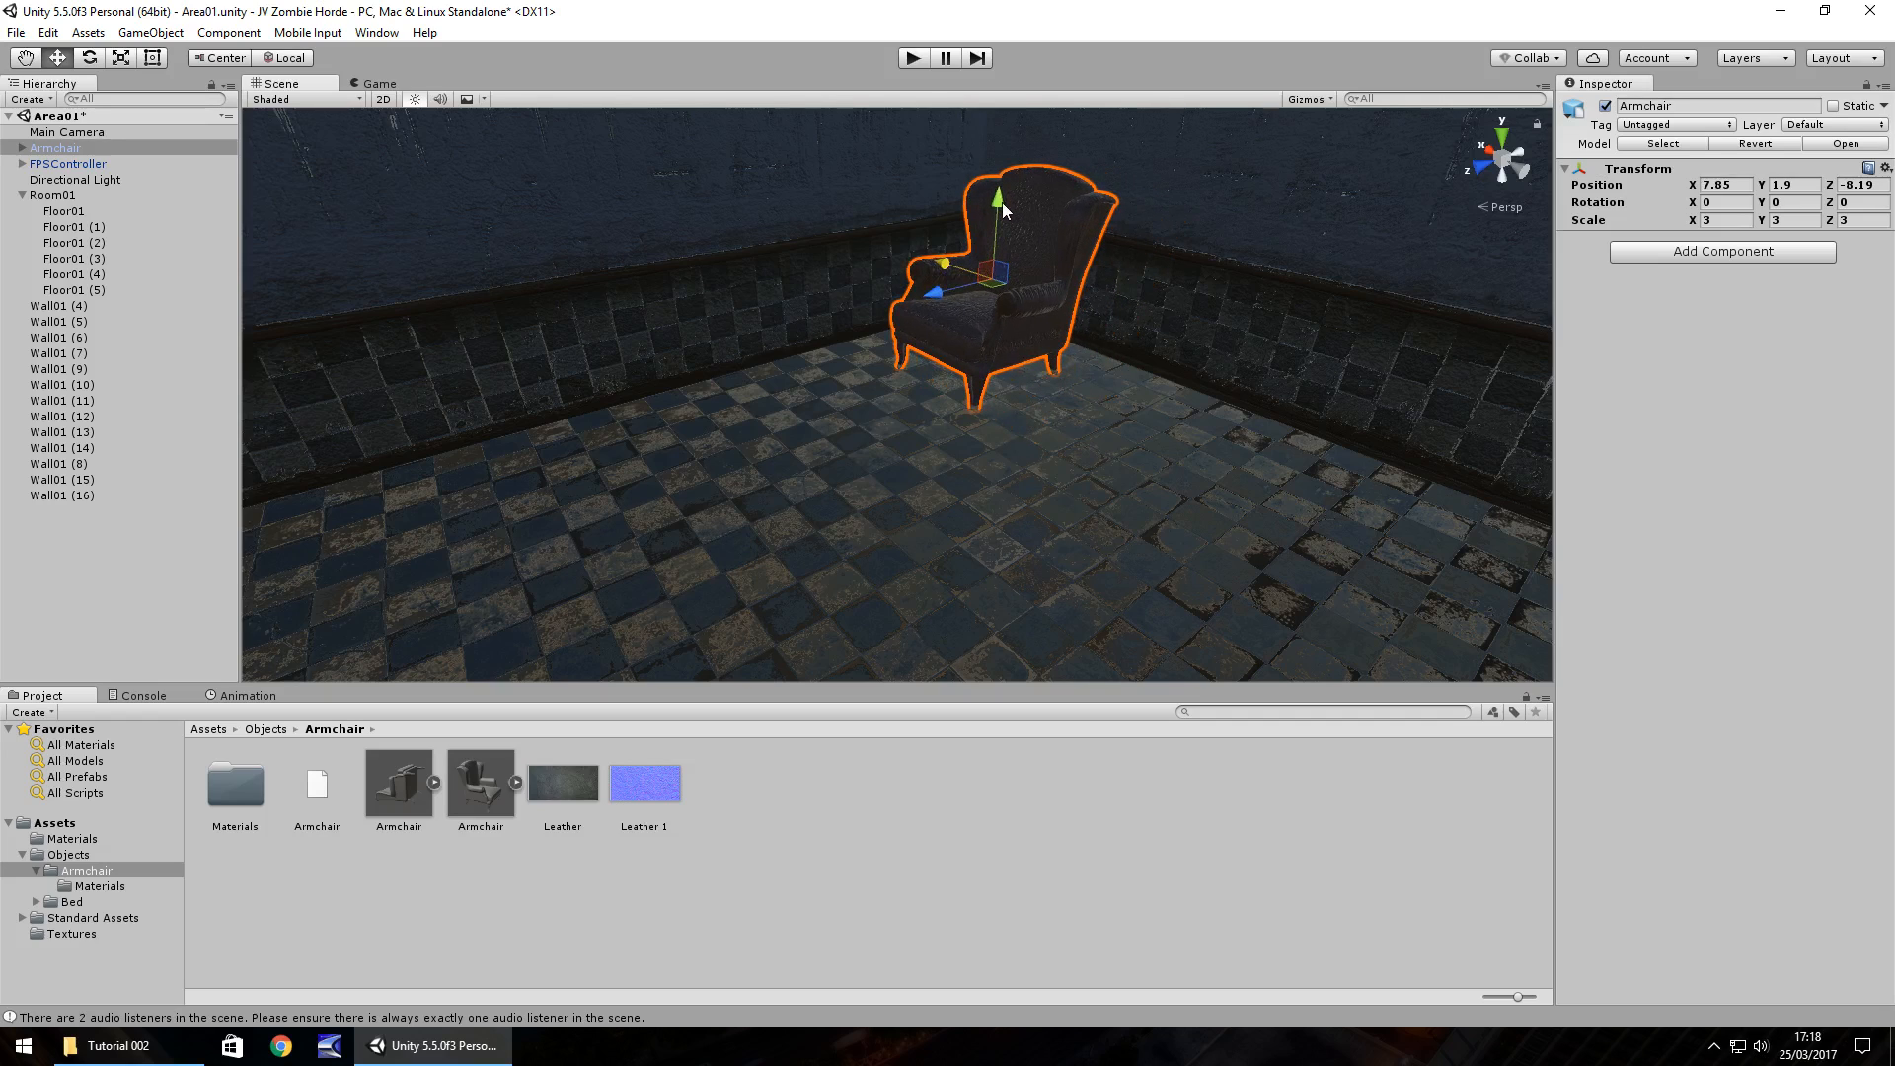
drag(1002, 203, 999, 199)
drag(1762, 201, 275, 233)
Duplicate the armchair, set the copy's Y rotation to 0 and move it to the opposite corner at Z 8.31.
right_drag(848, 538, 671, 495)
key(Down)
click(57, 150)
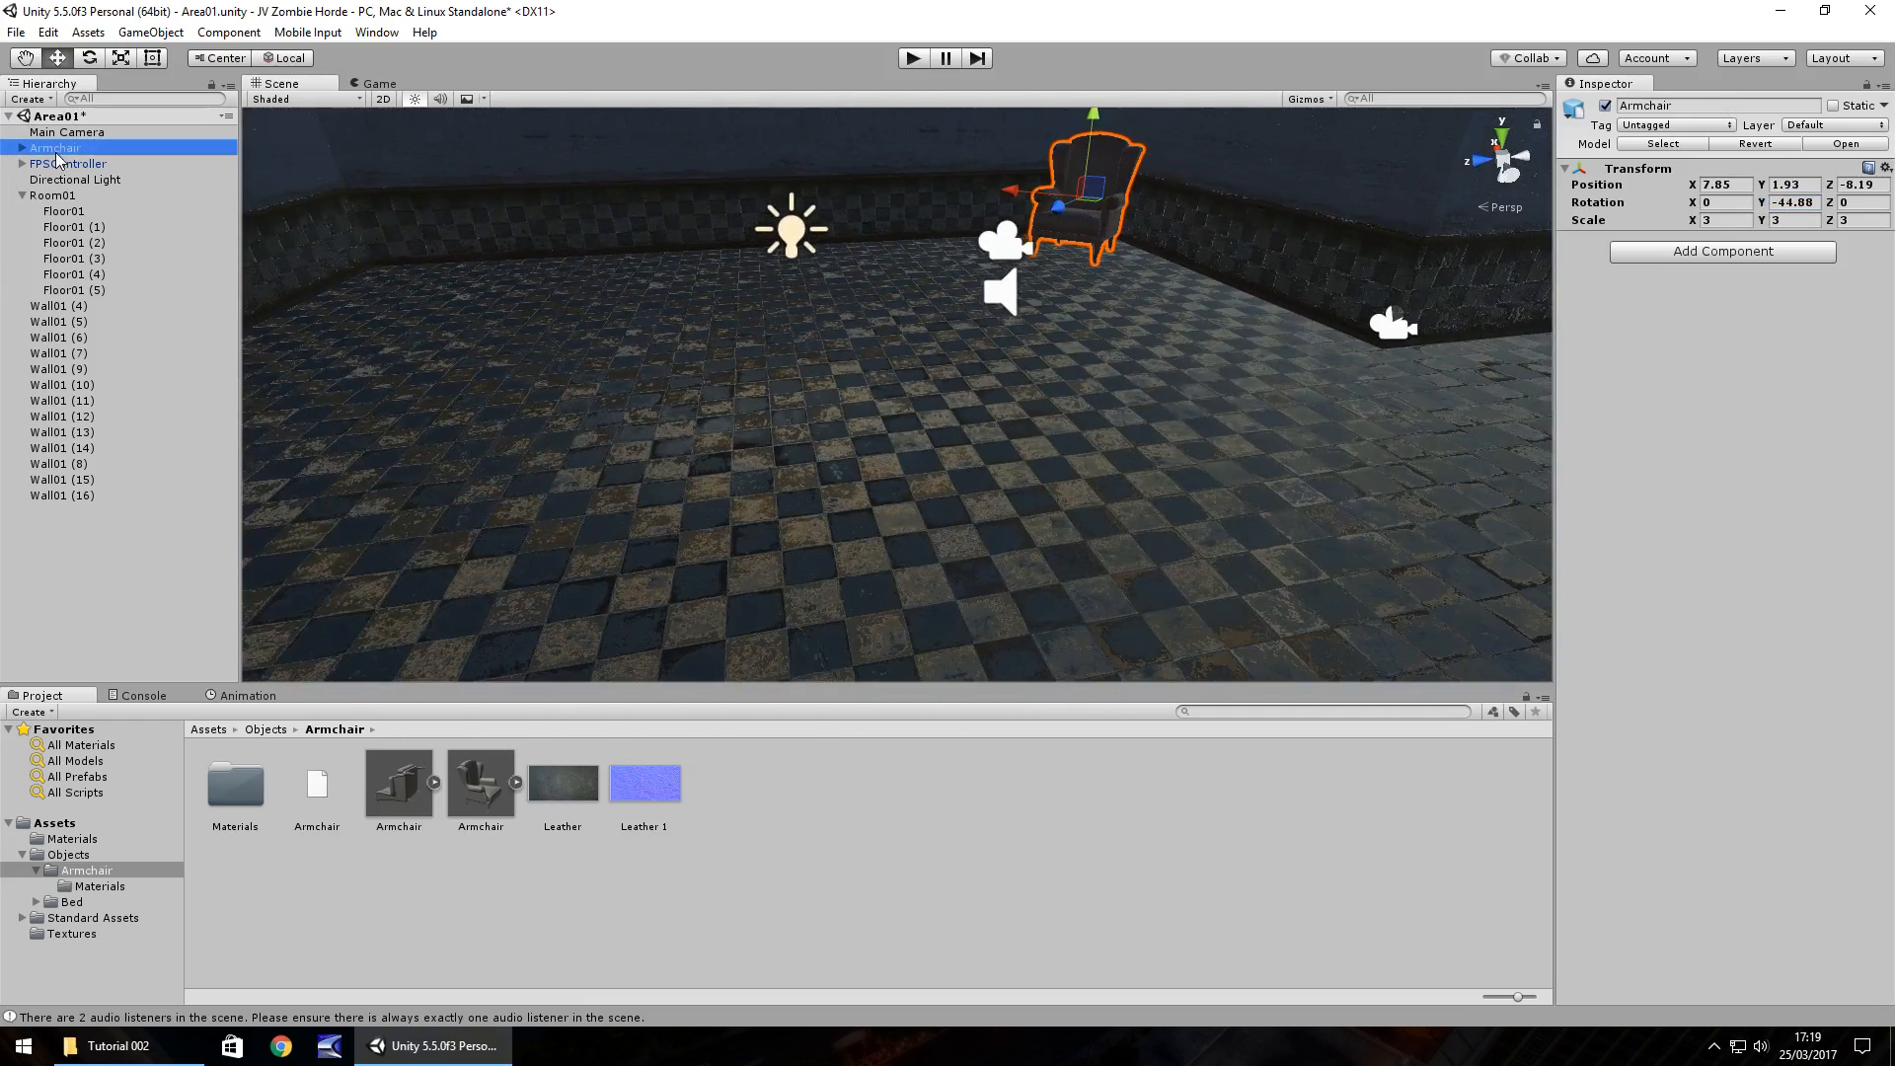
key(ctrl+d)
click(1814, 203)
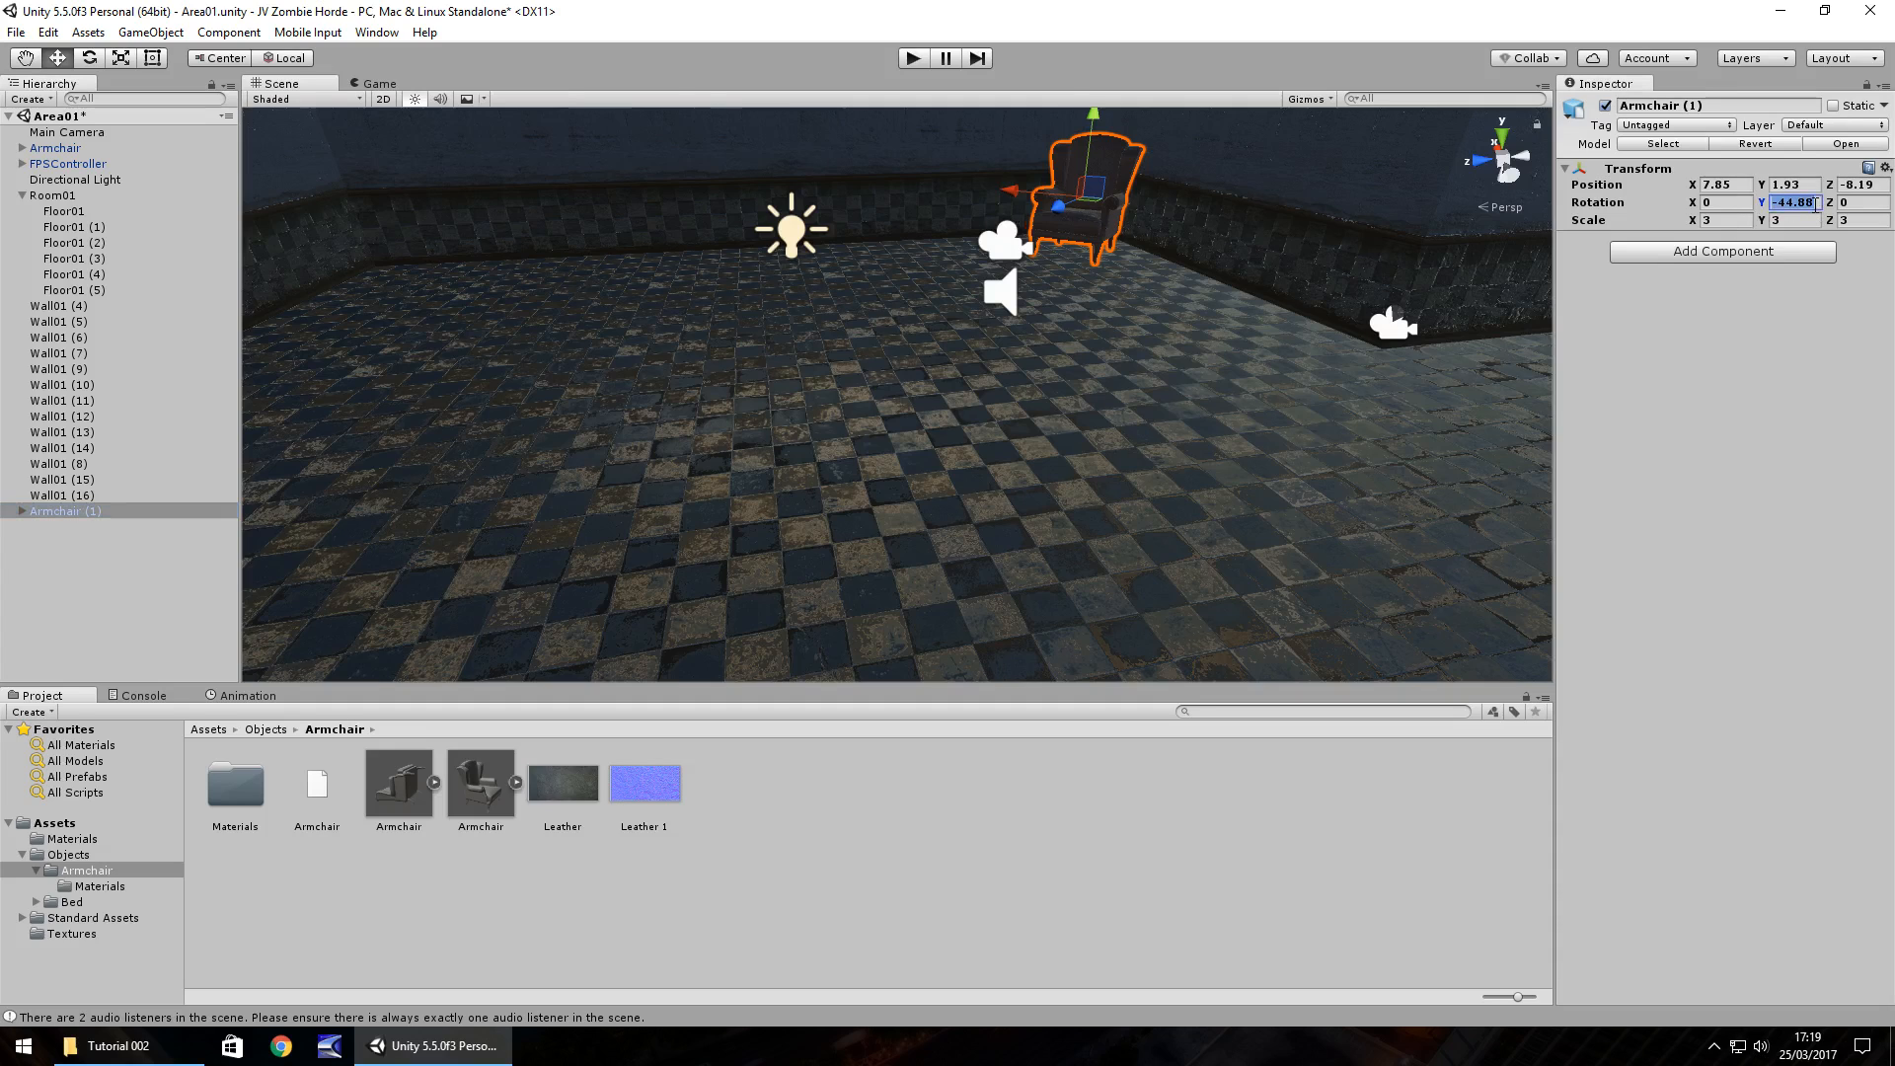
text(0)
drag(1013, 198, 460, 248)
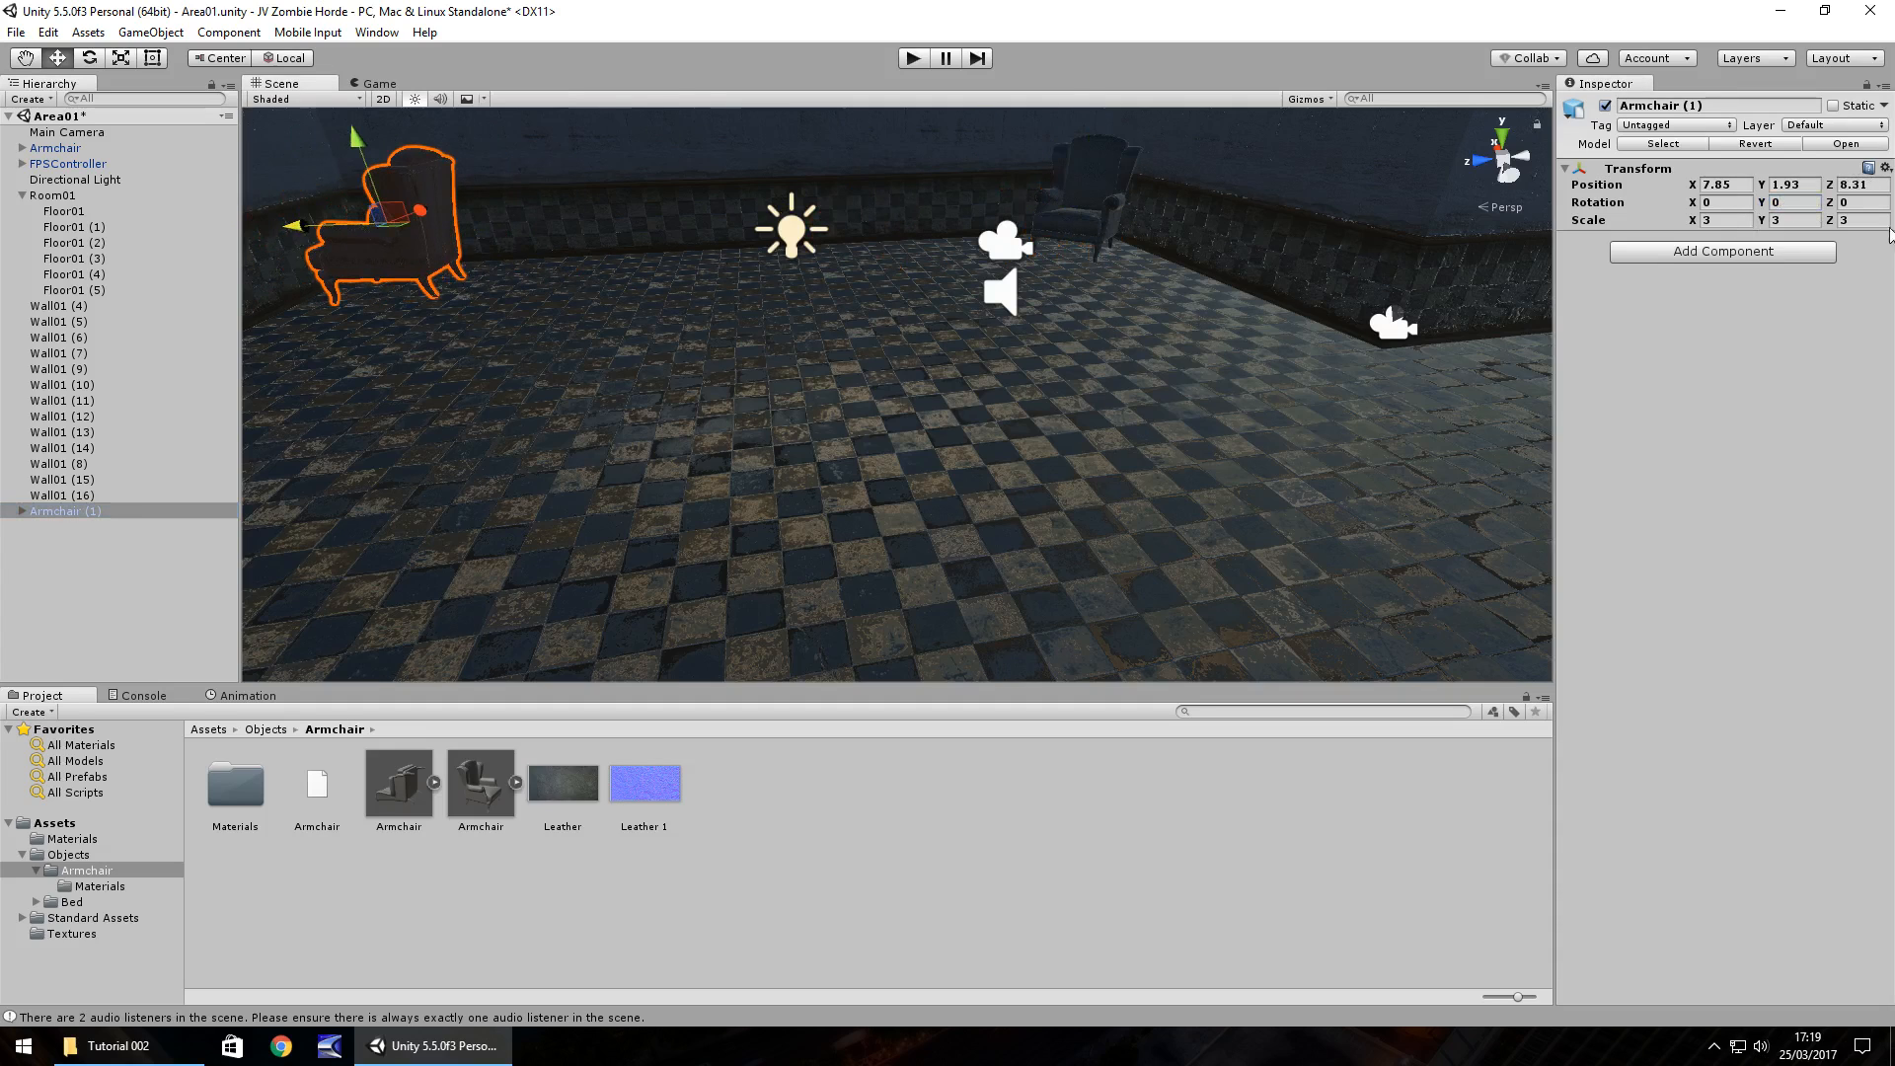
Rotate the duplicated armchair to about -132.7 around Y so it faces into the room.
click(1791, 202)
text(-45)
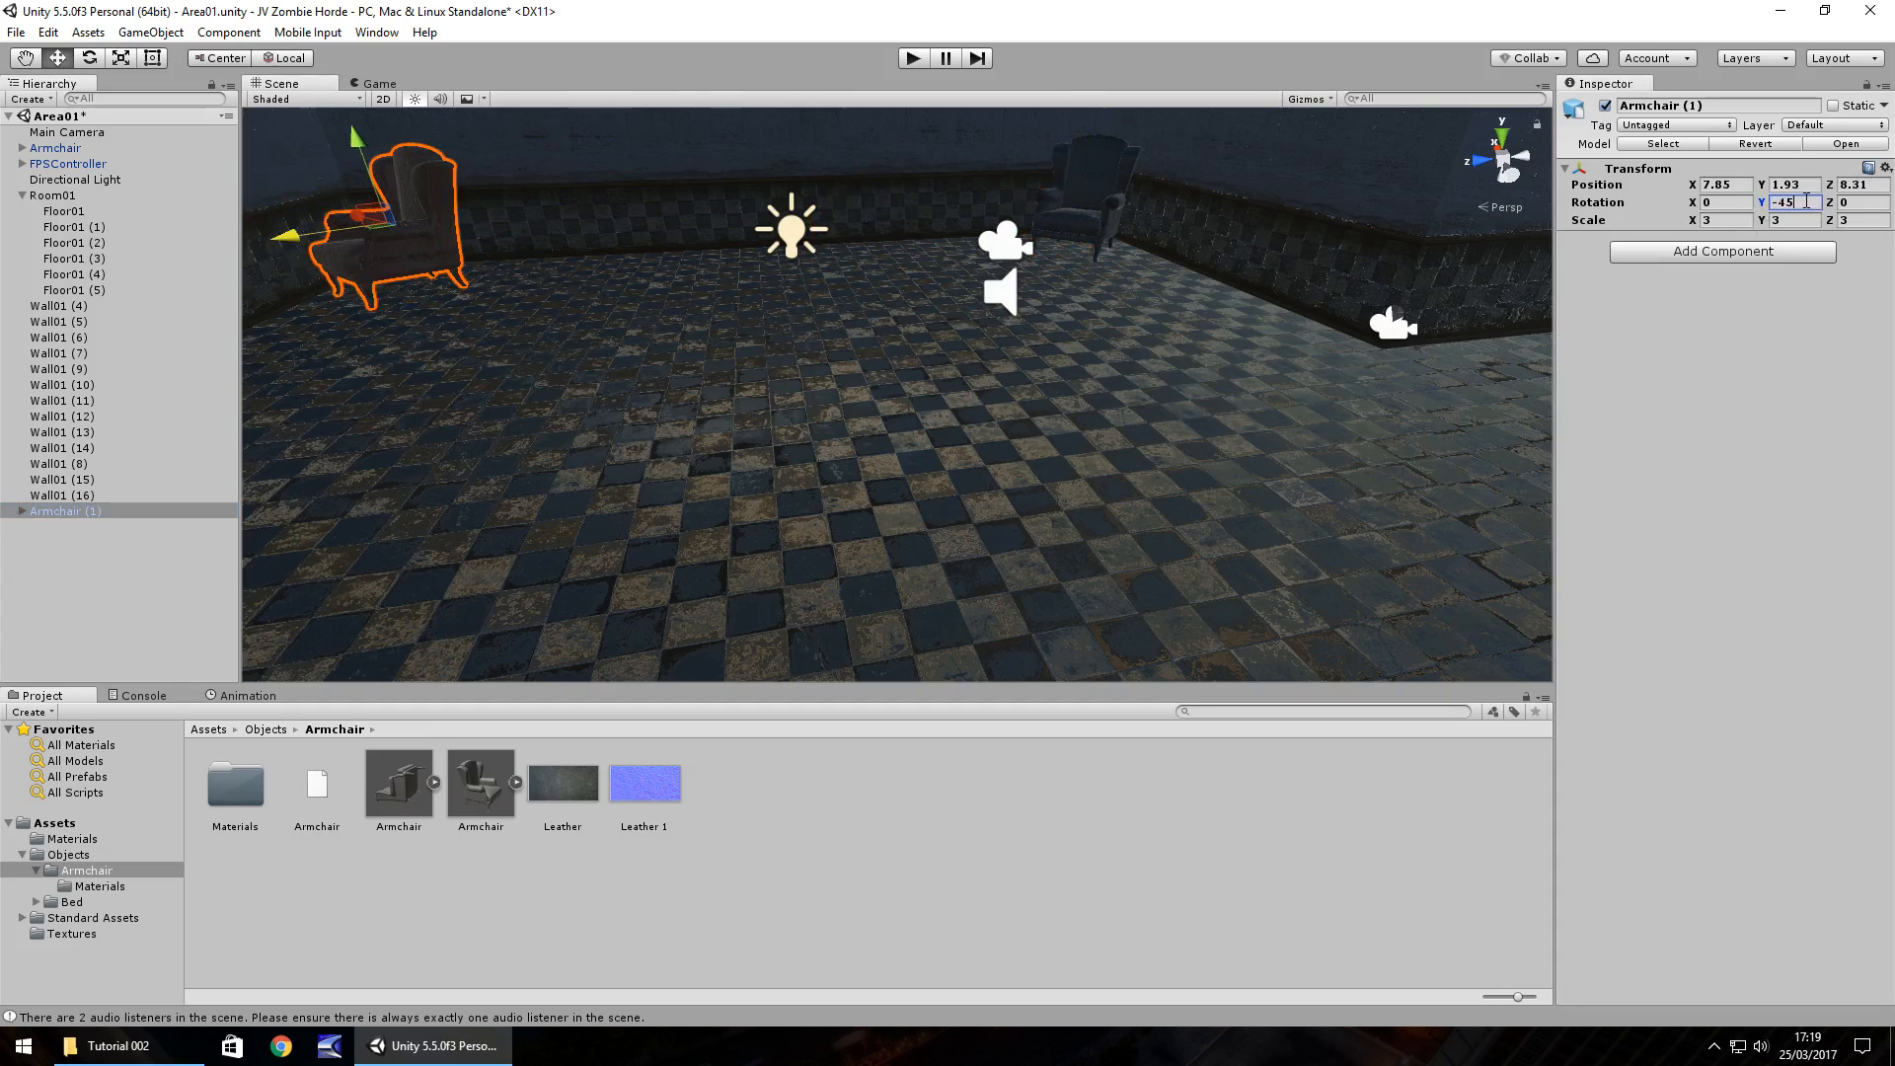
key(Return)
drag(1763, 207, 789, 995)
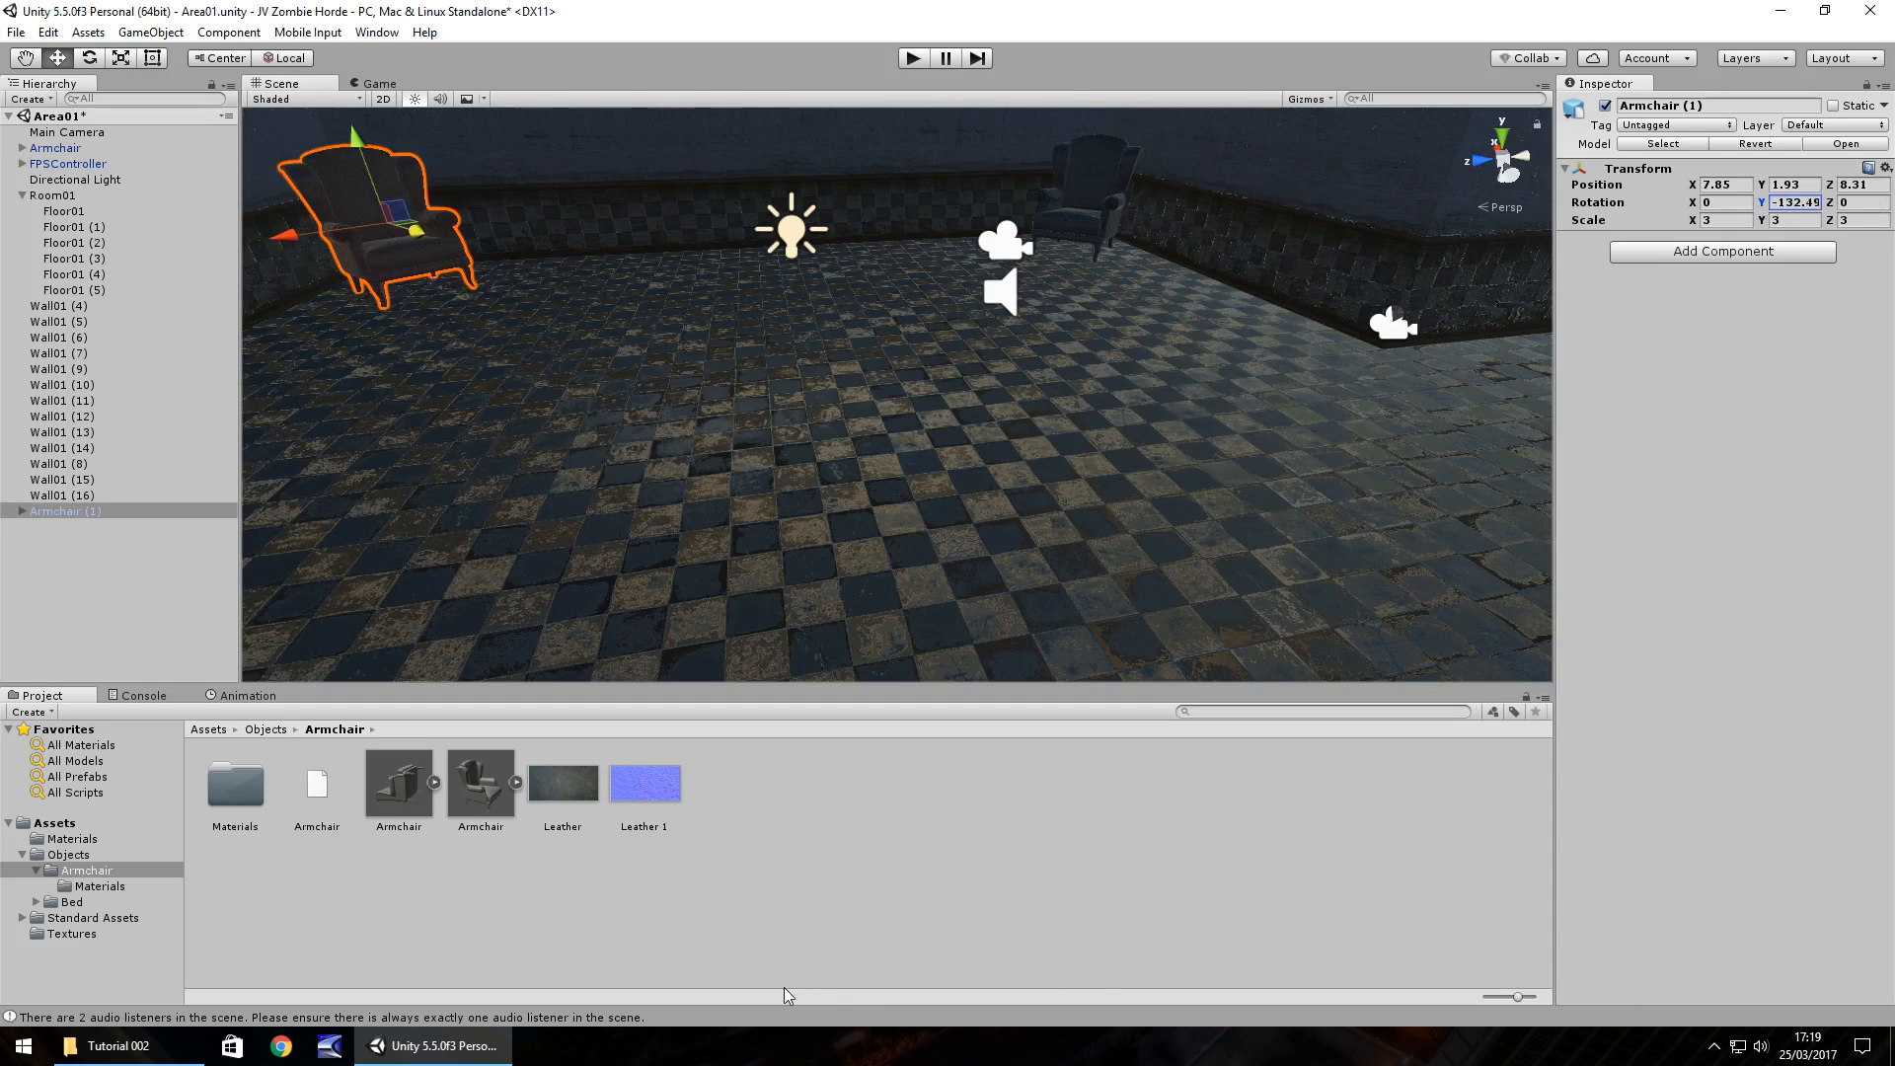
Open the project's Bed folder and expand the first bed model to show its parts.
right_drag(1174, 410, 1286, 455)
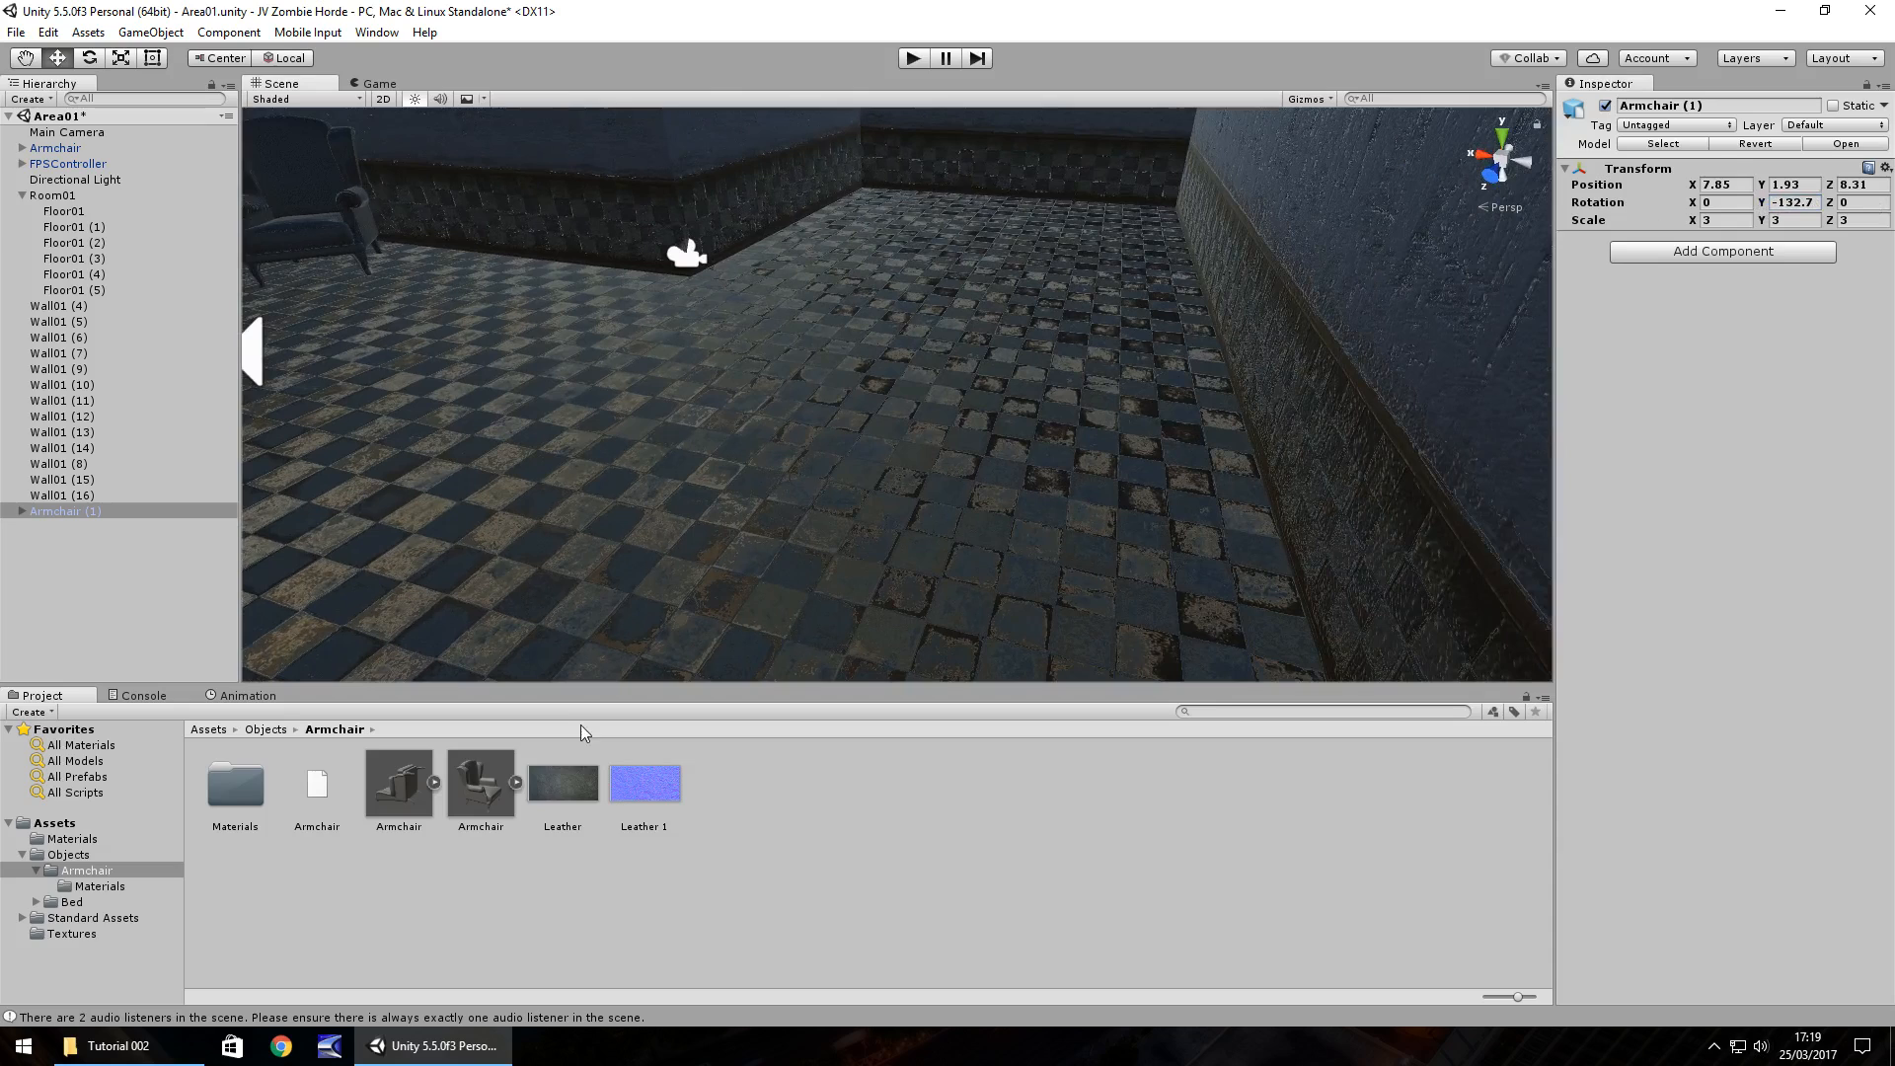
click(79, 902)
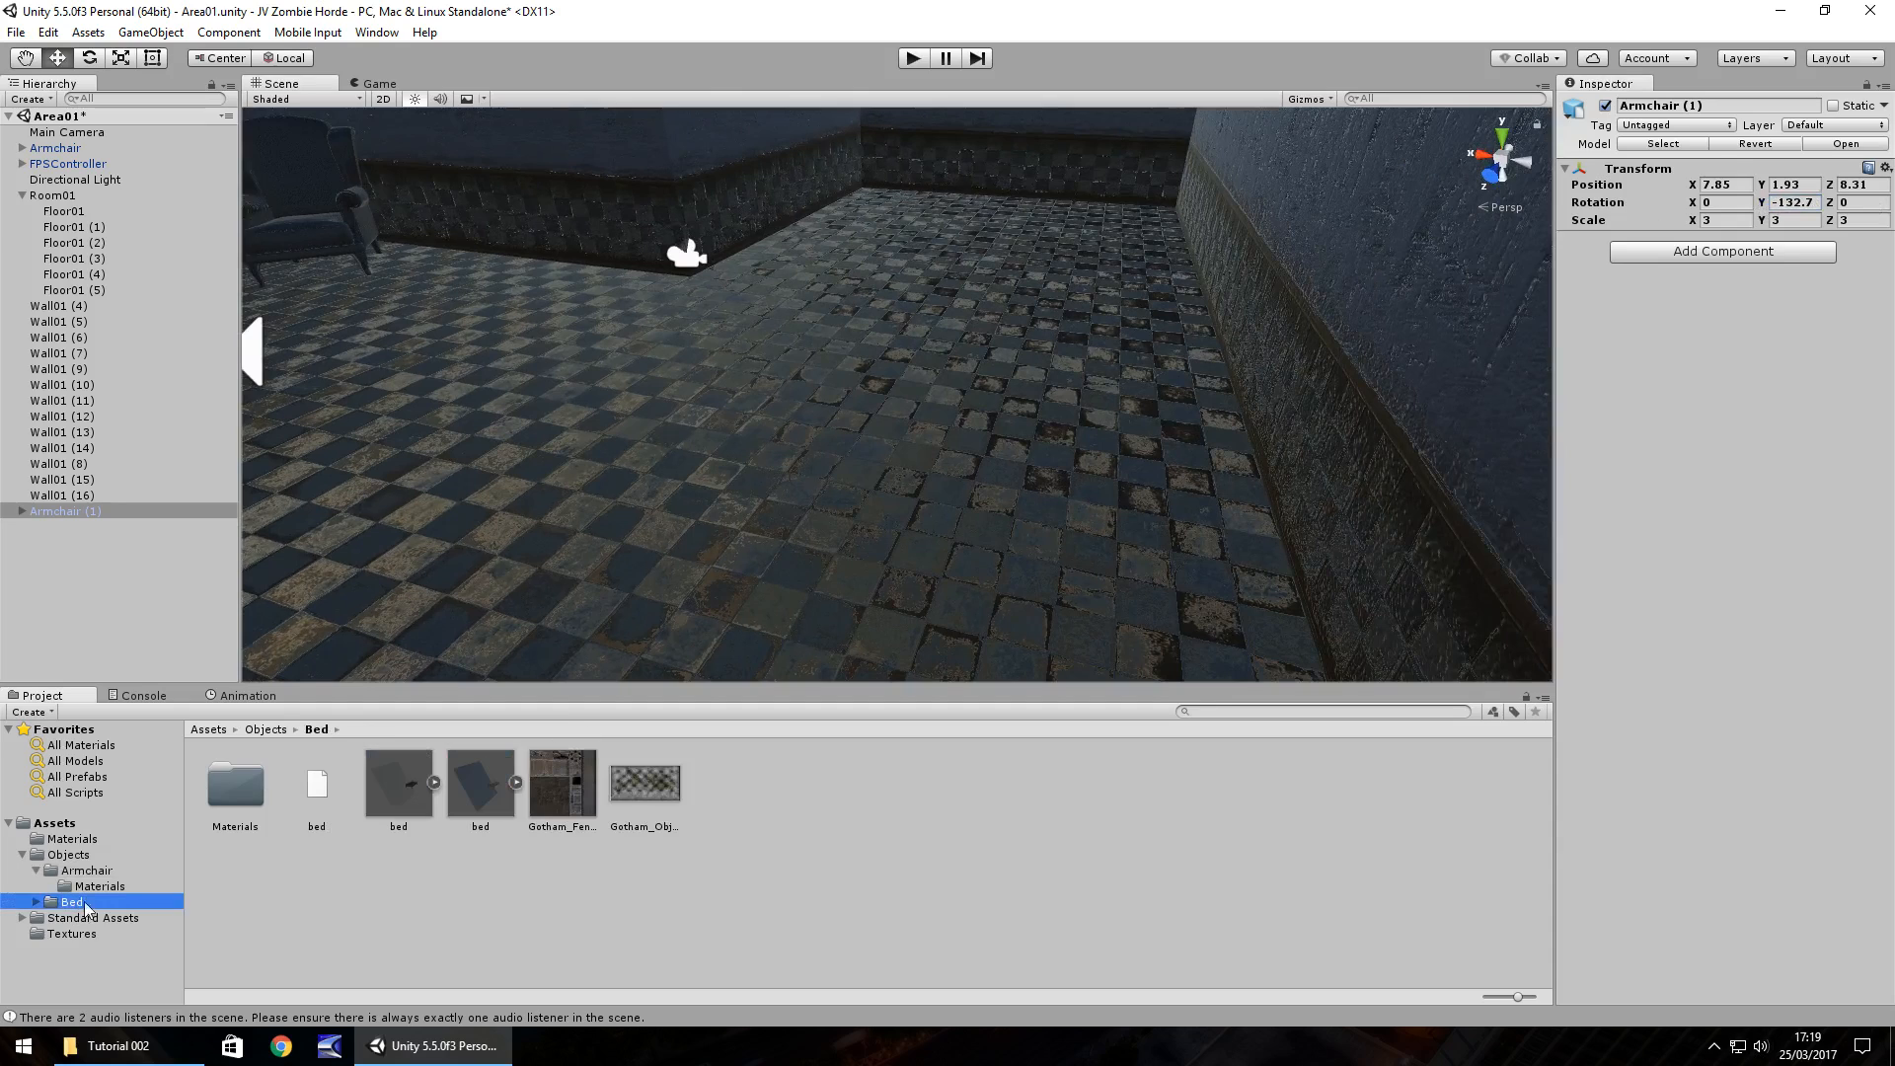
click(433, 783)
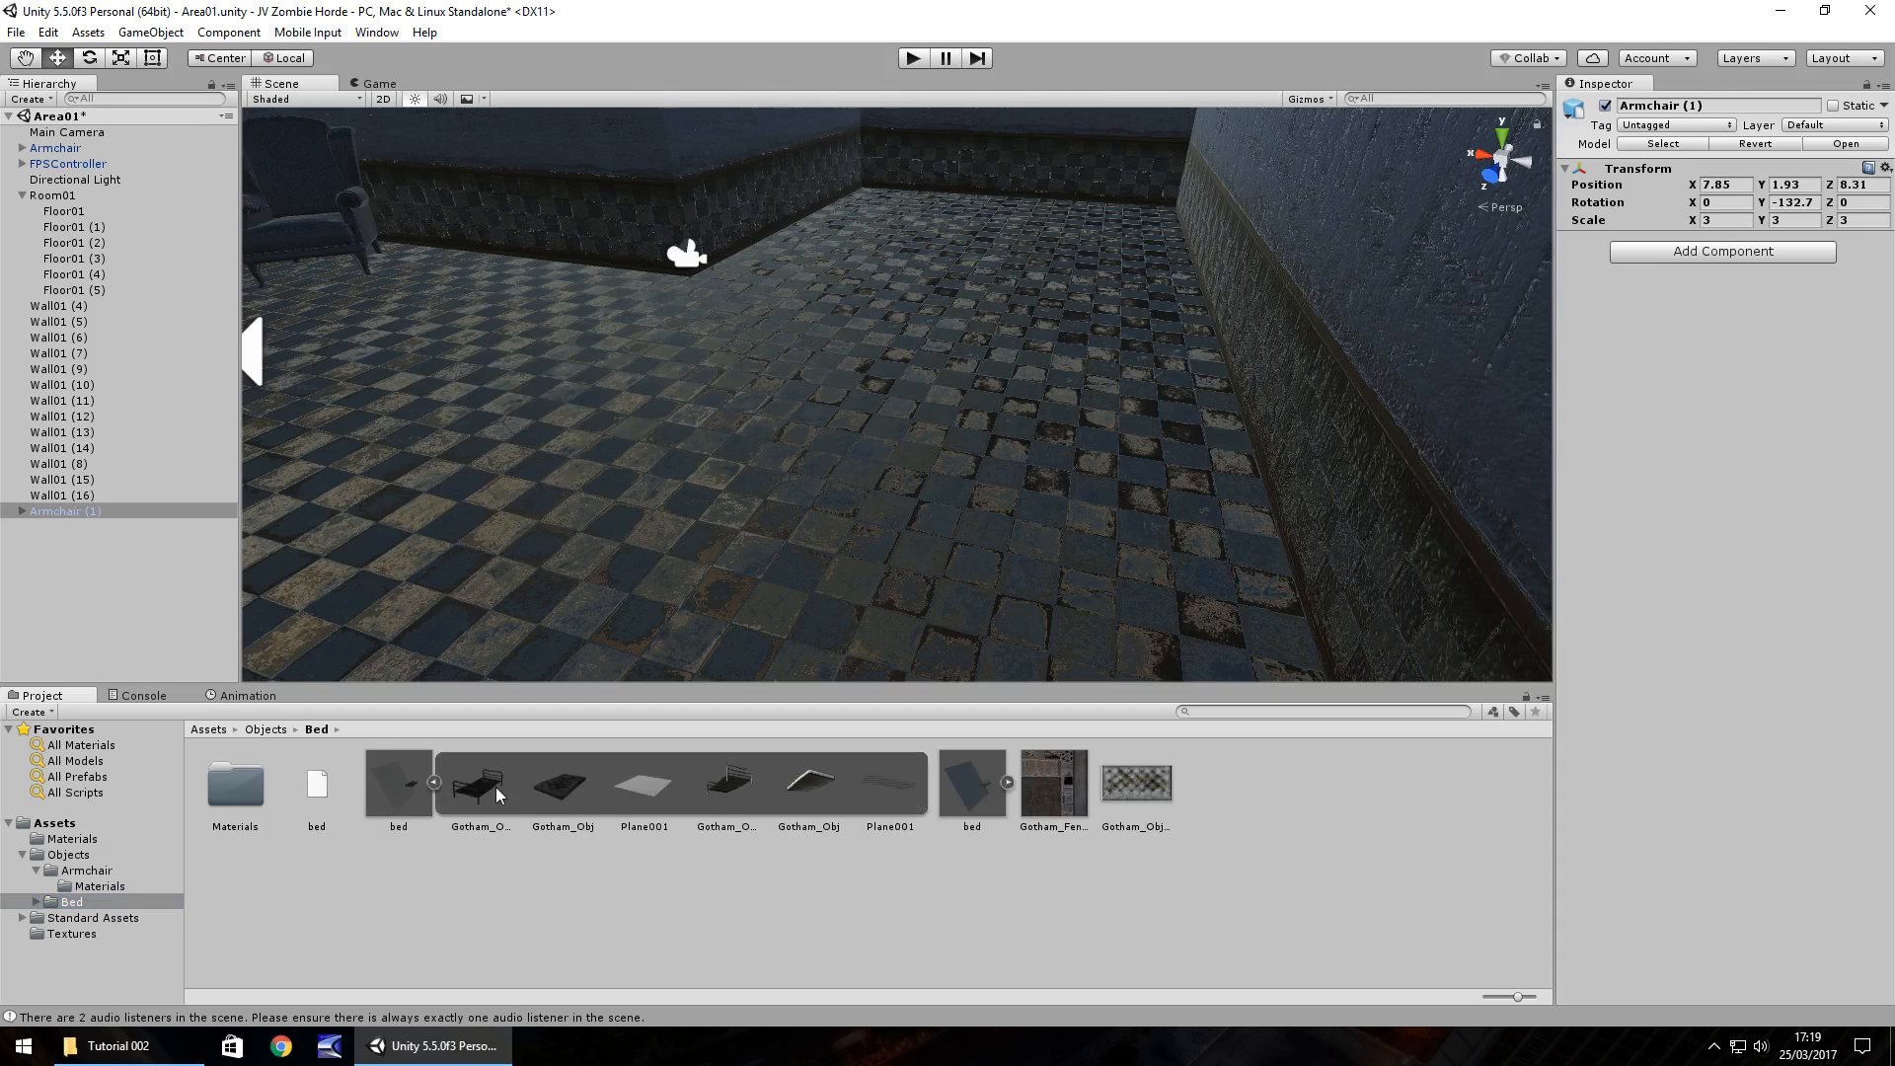
drag(495, 786, 832, 360)
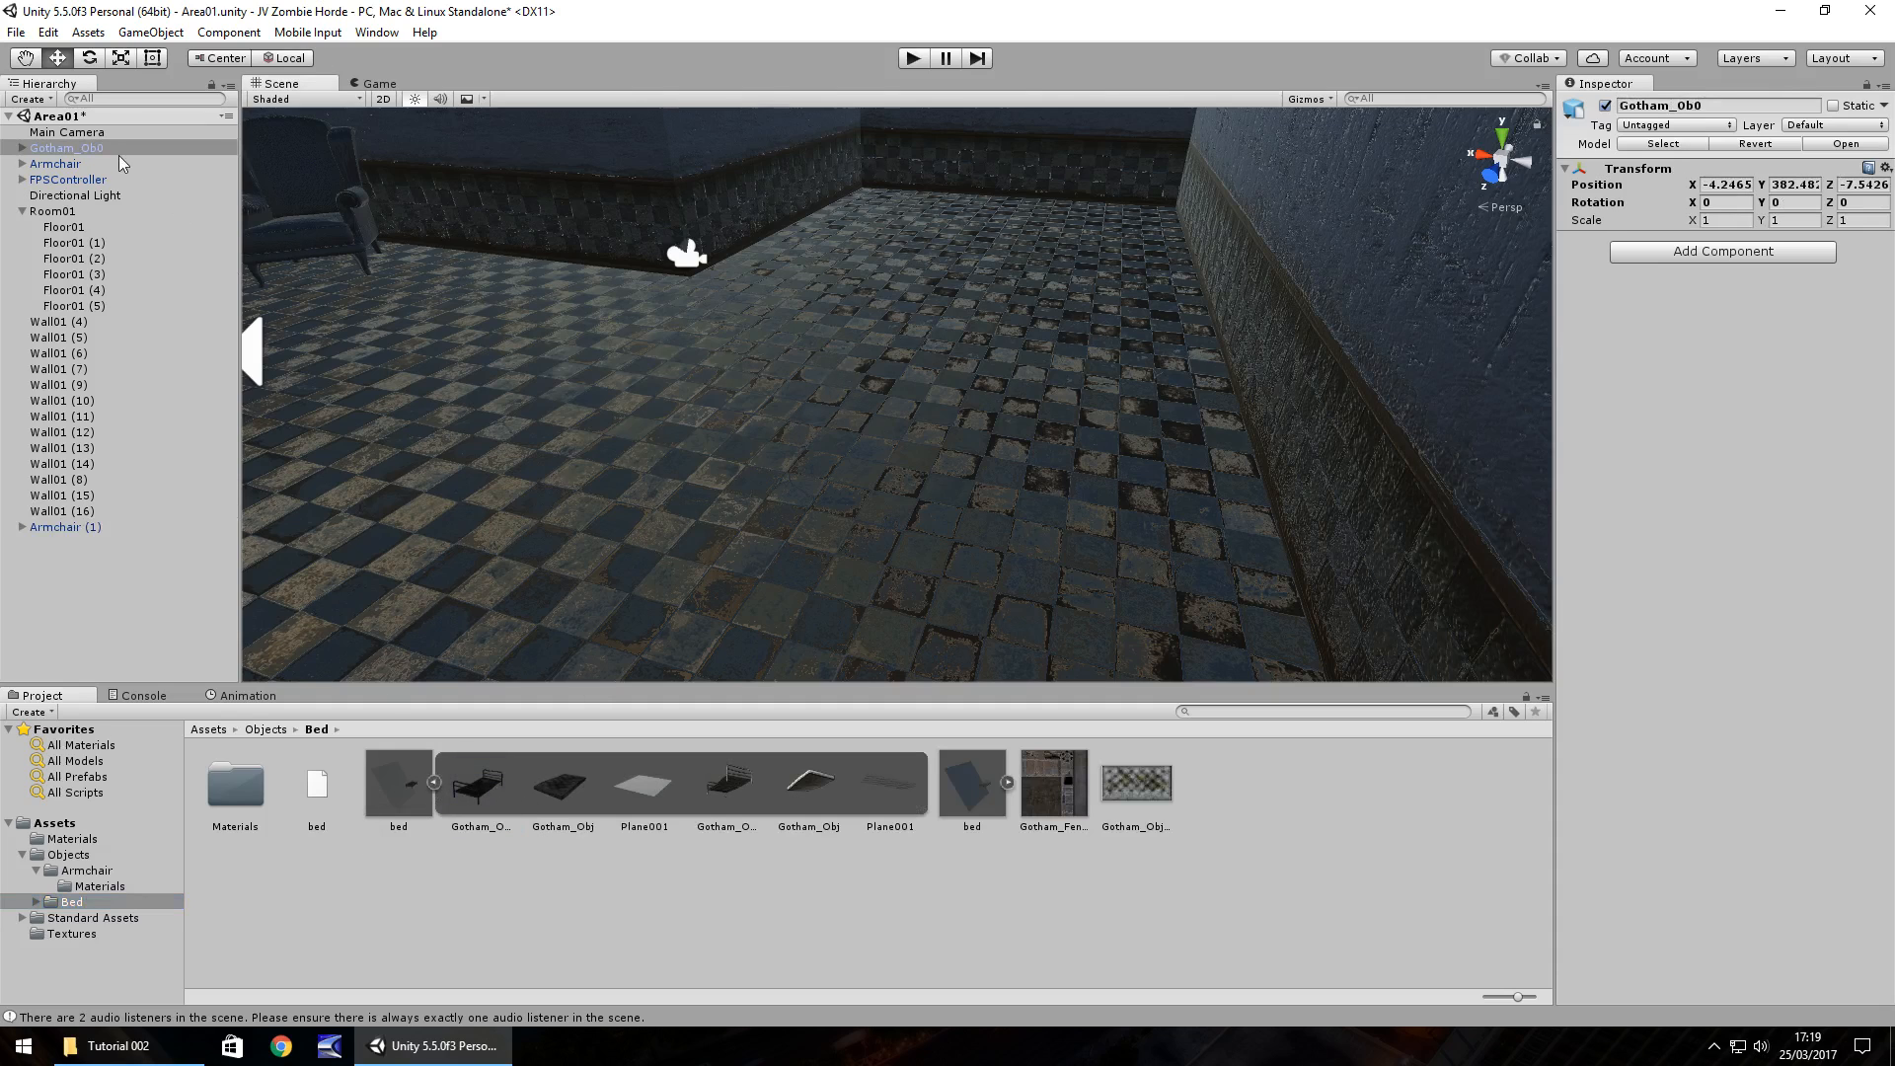
click(99, 148)
key(Delete)
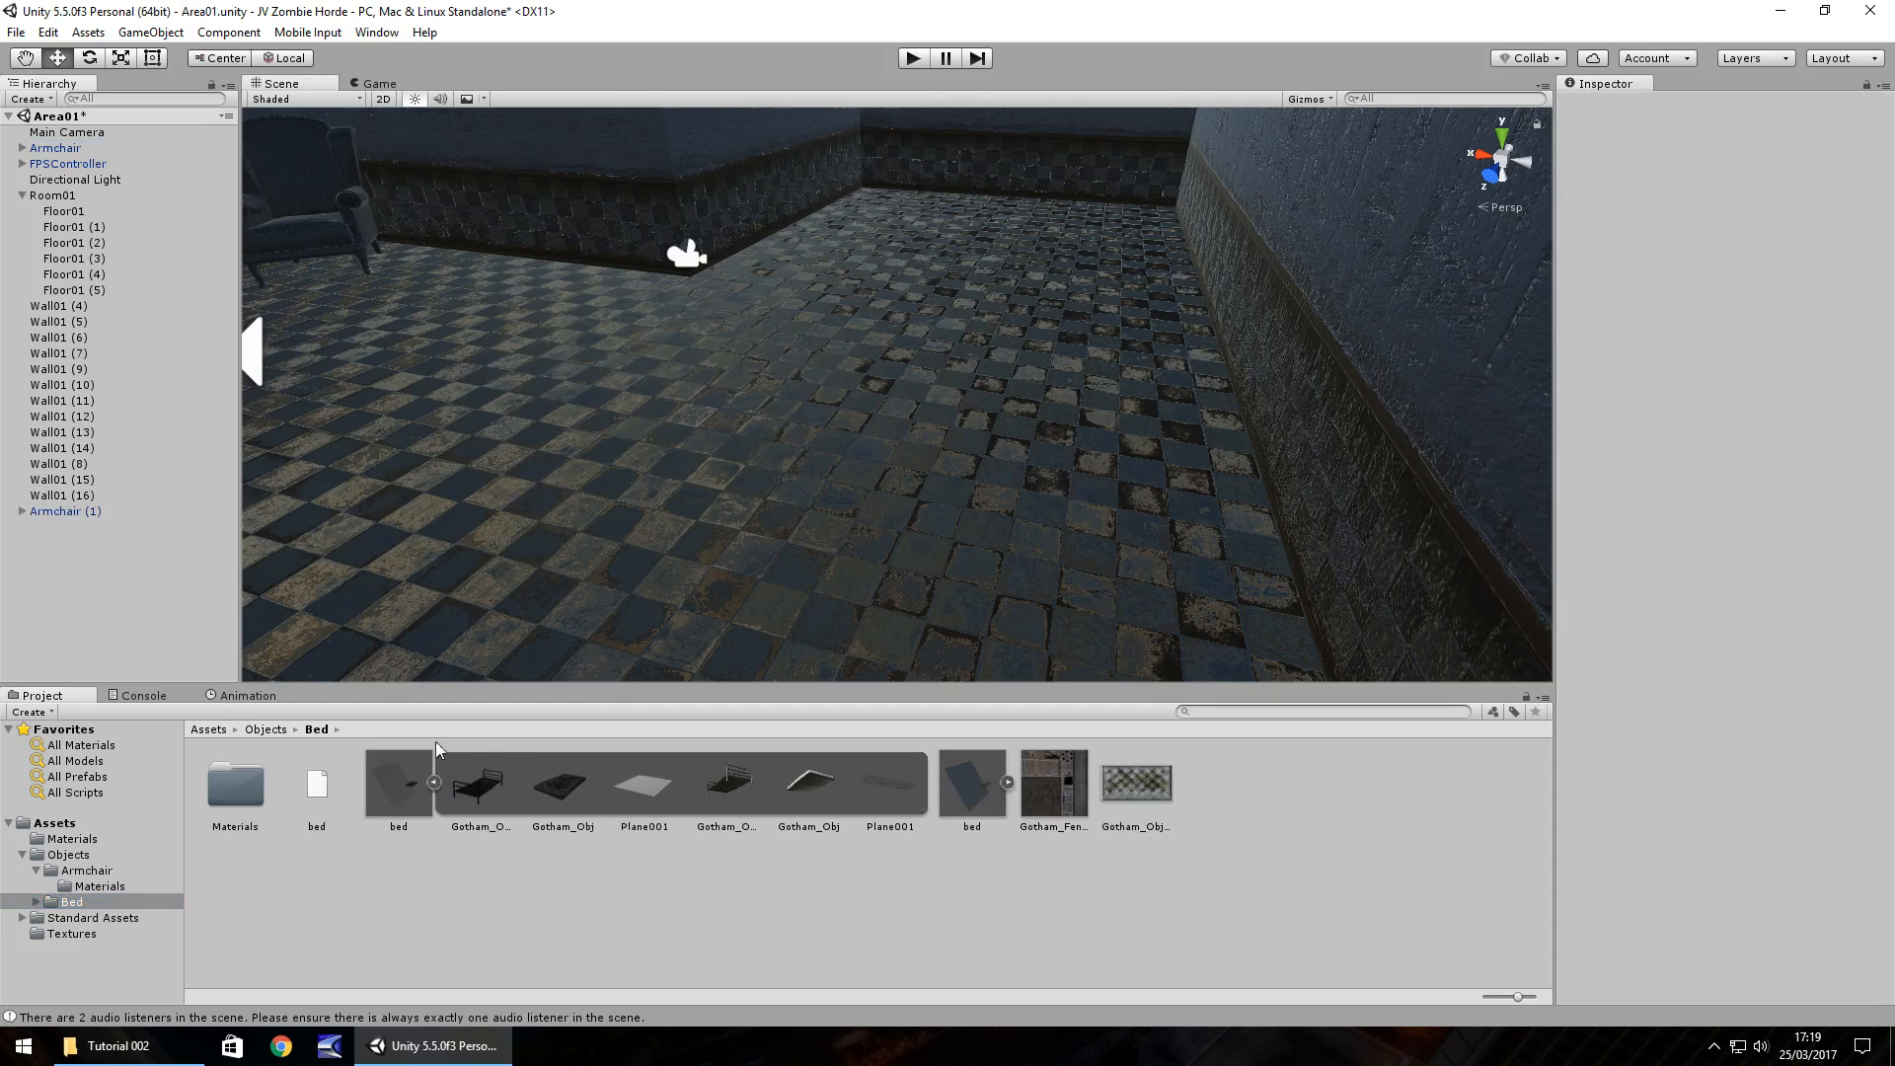
Place the whole bed model in the scene and delete its Plane001 child object.
drag(393, 786, 882, 399)
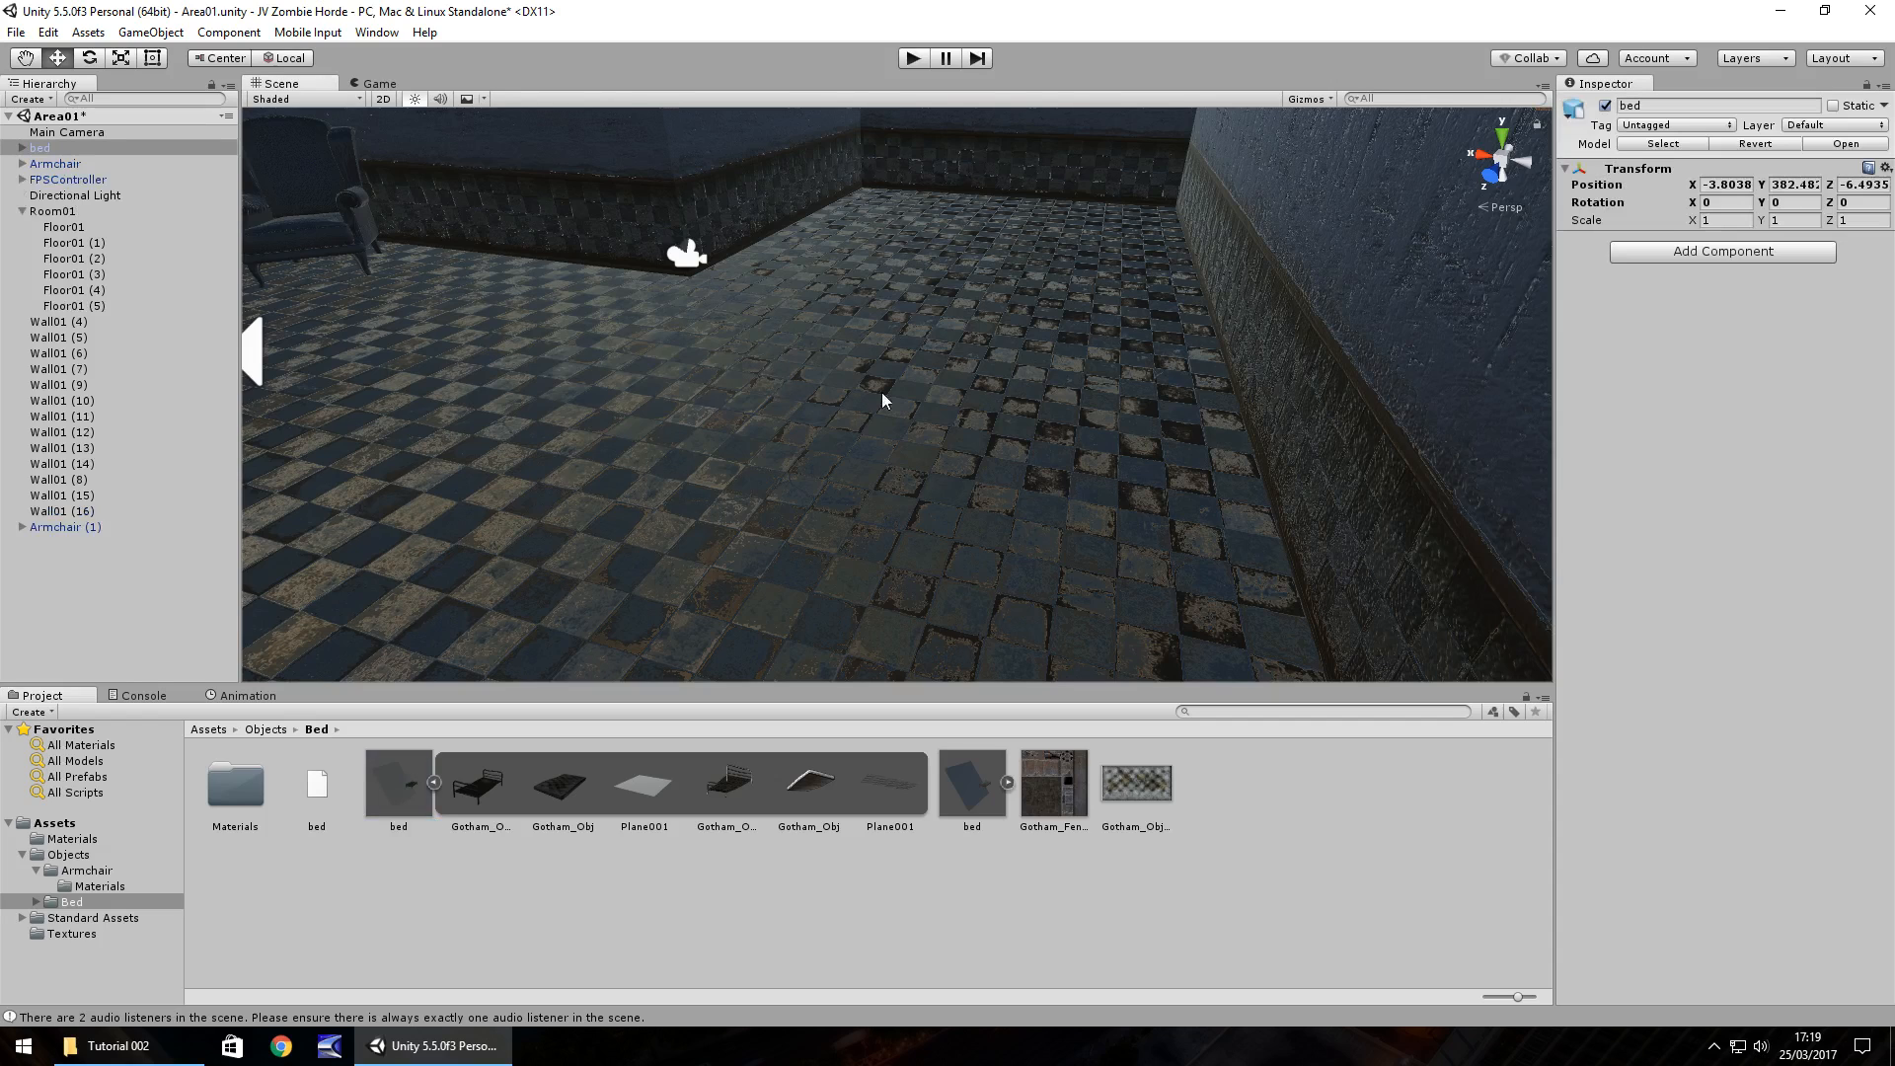
click(21, 147)
click(69, 194)
key(Delete)
key(Return)
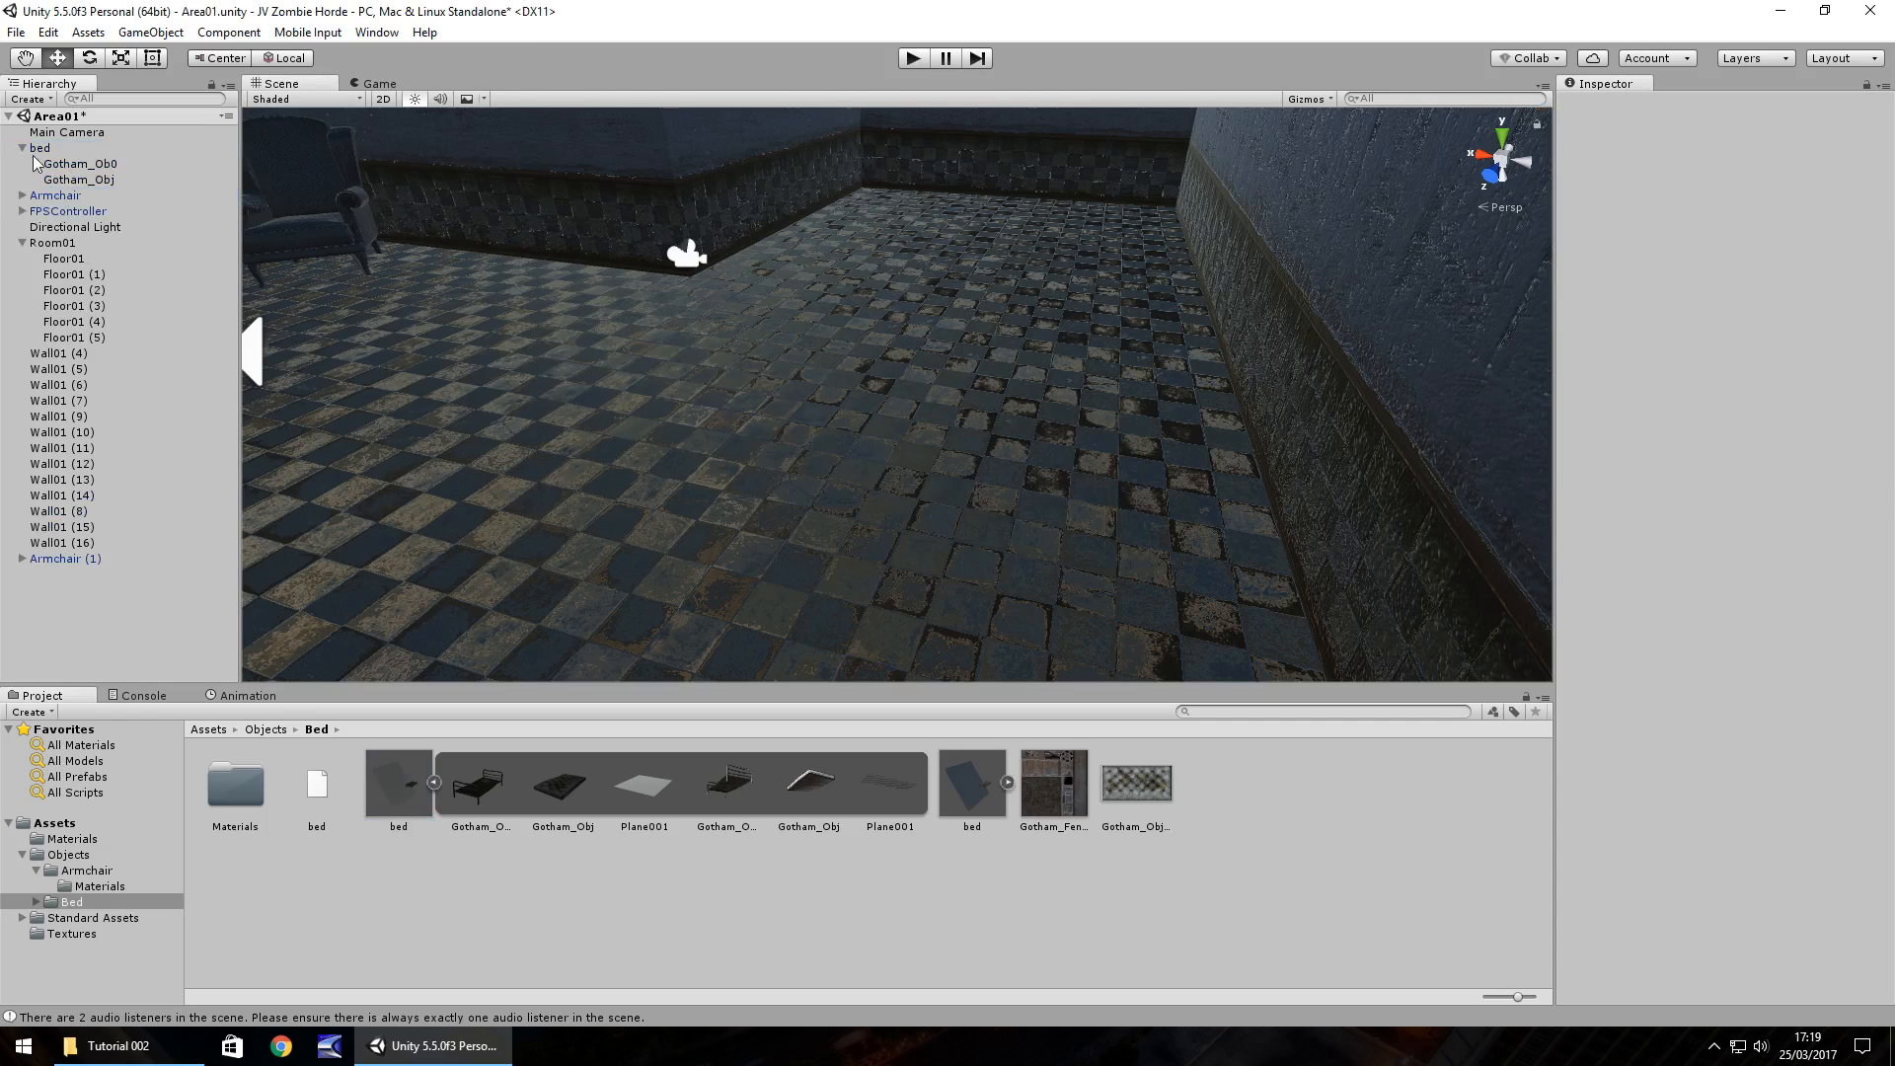
Set the bed's position to 0 on the X, Y and Z axes.
double_click(37, 147)
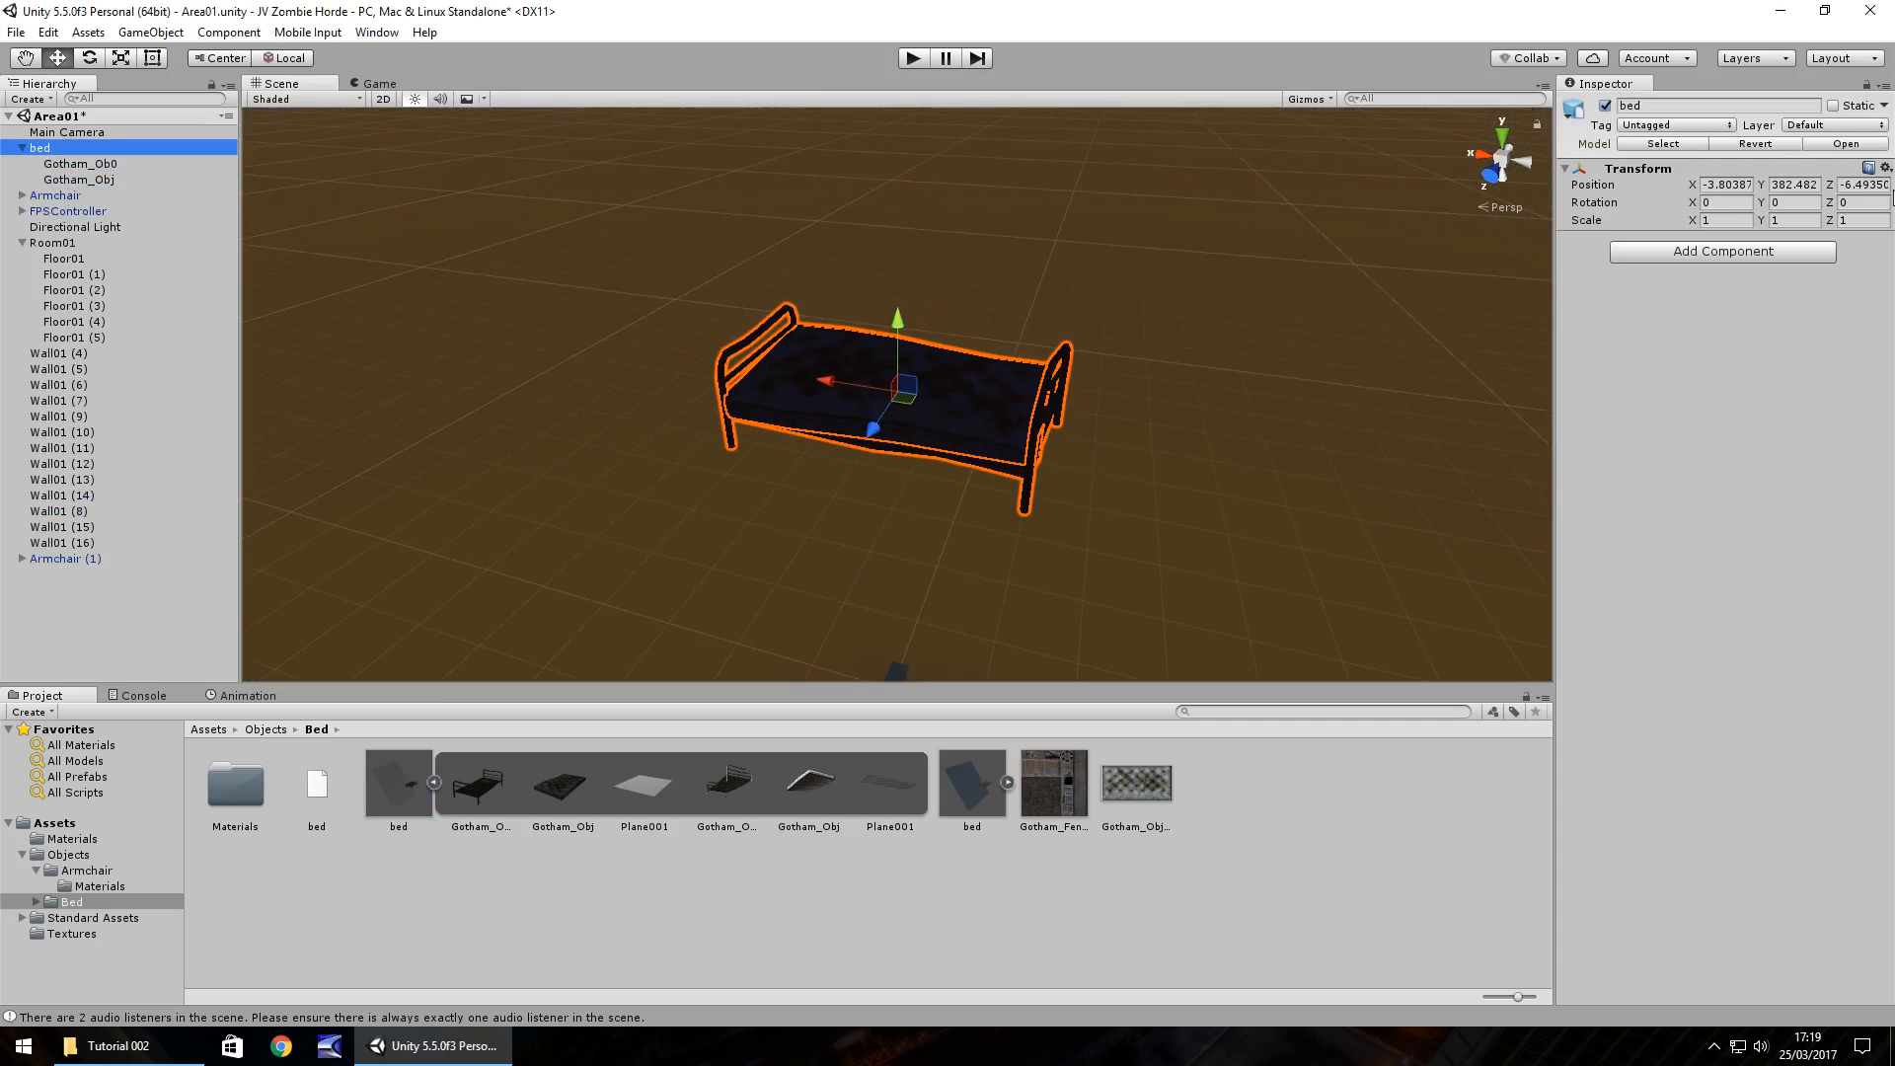
click(1735, 184)
text(0)
key(Tab)
text(0)
key(Tab)
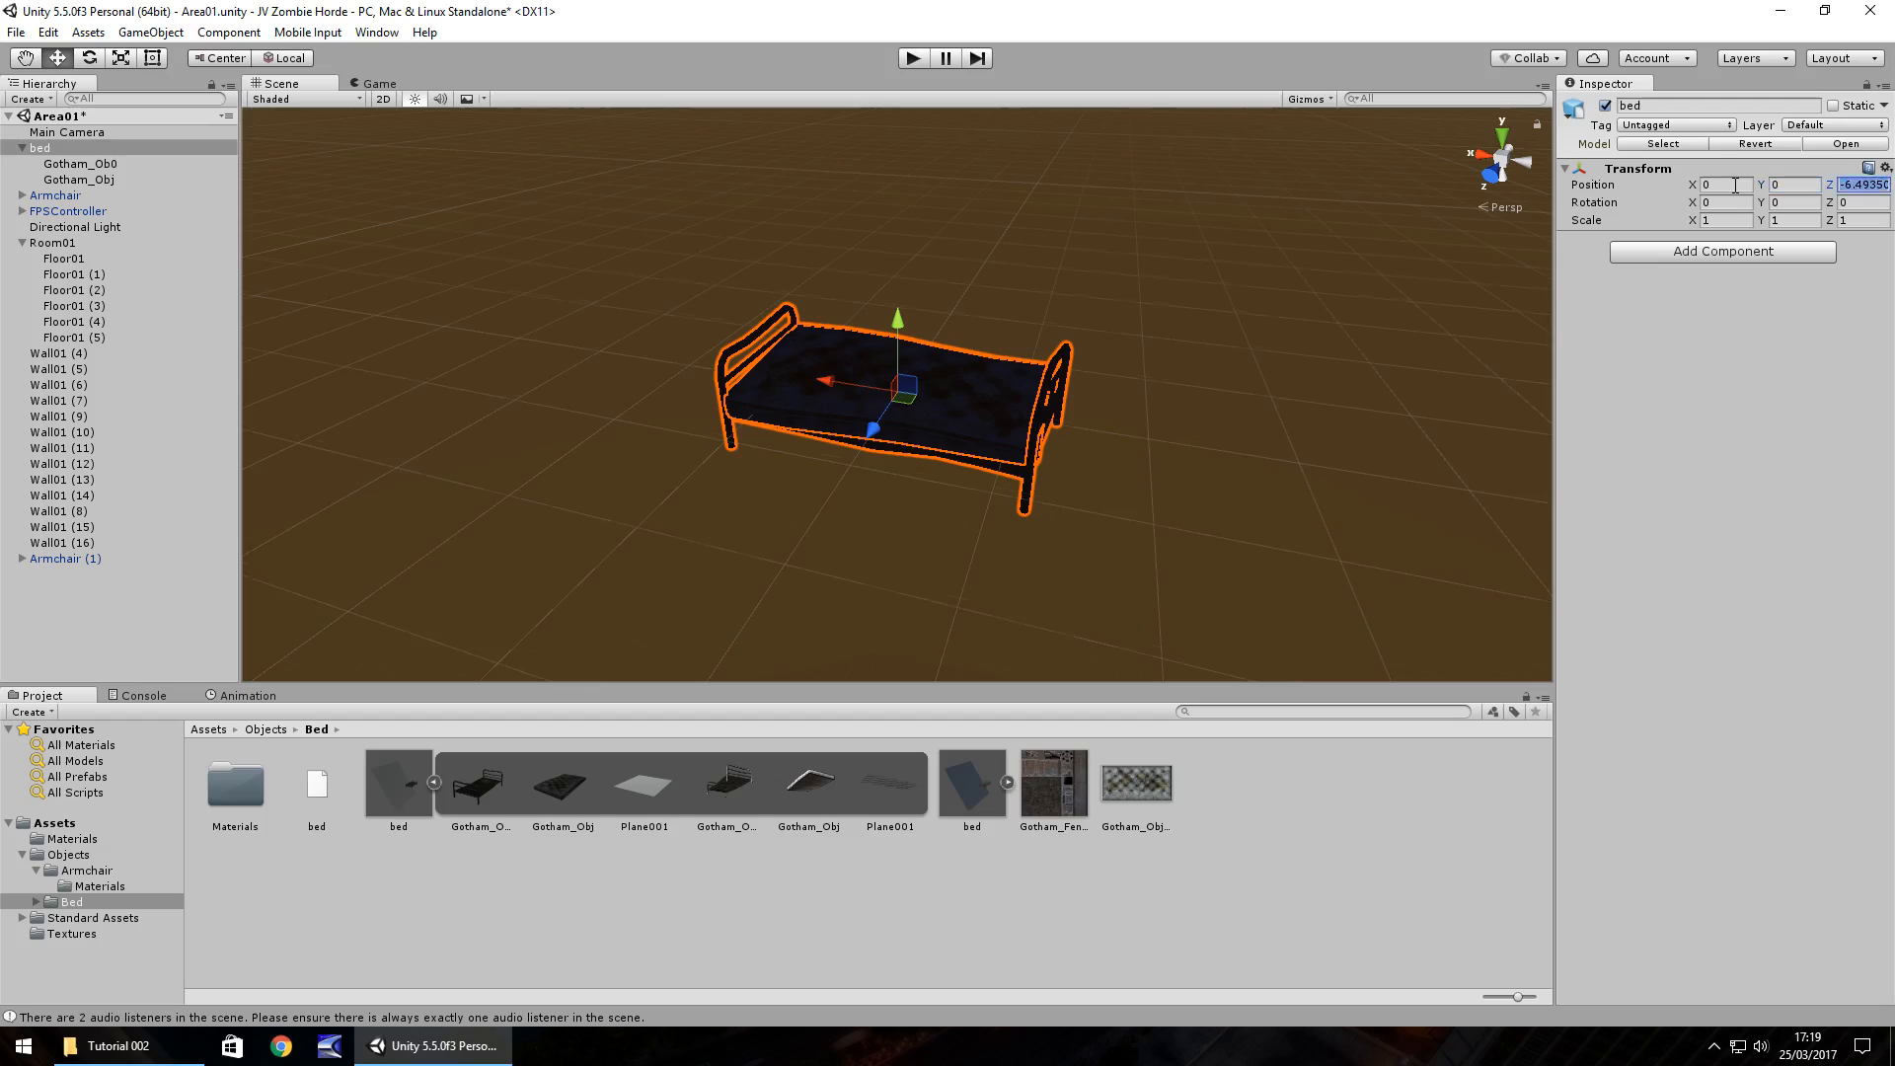
text(0)
Set the bed's scale to 0.005 on all axes.
click(1716, 220)
text(0.105)
key(Tab)
text(0)
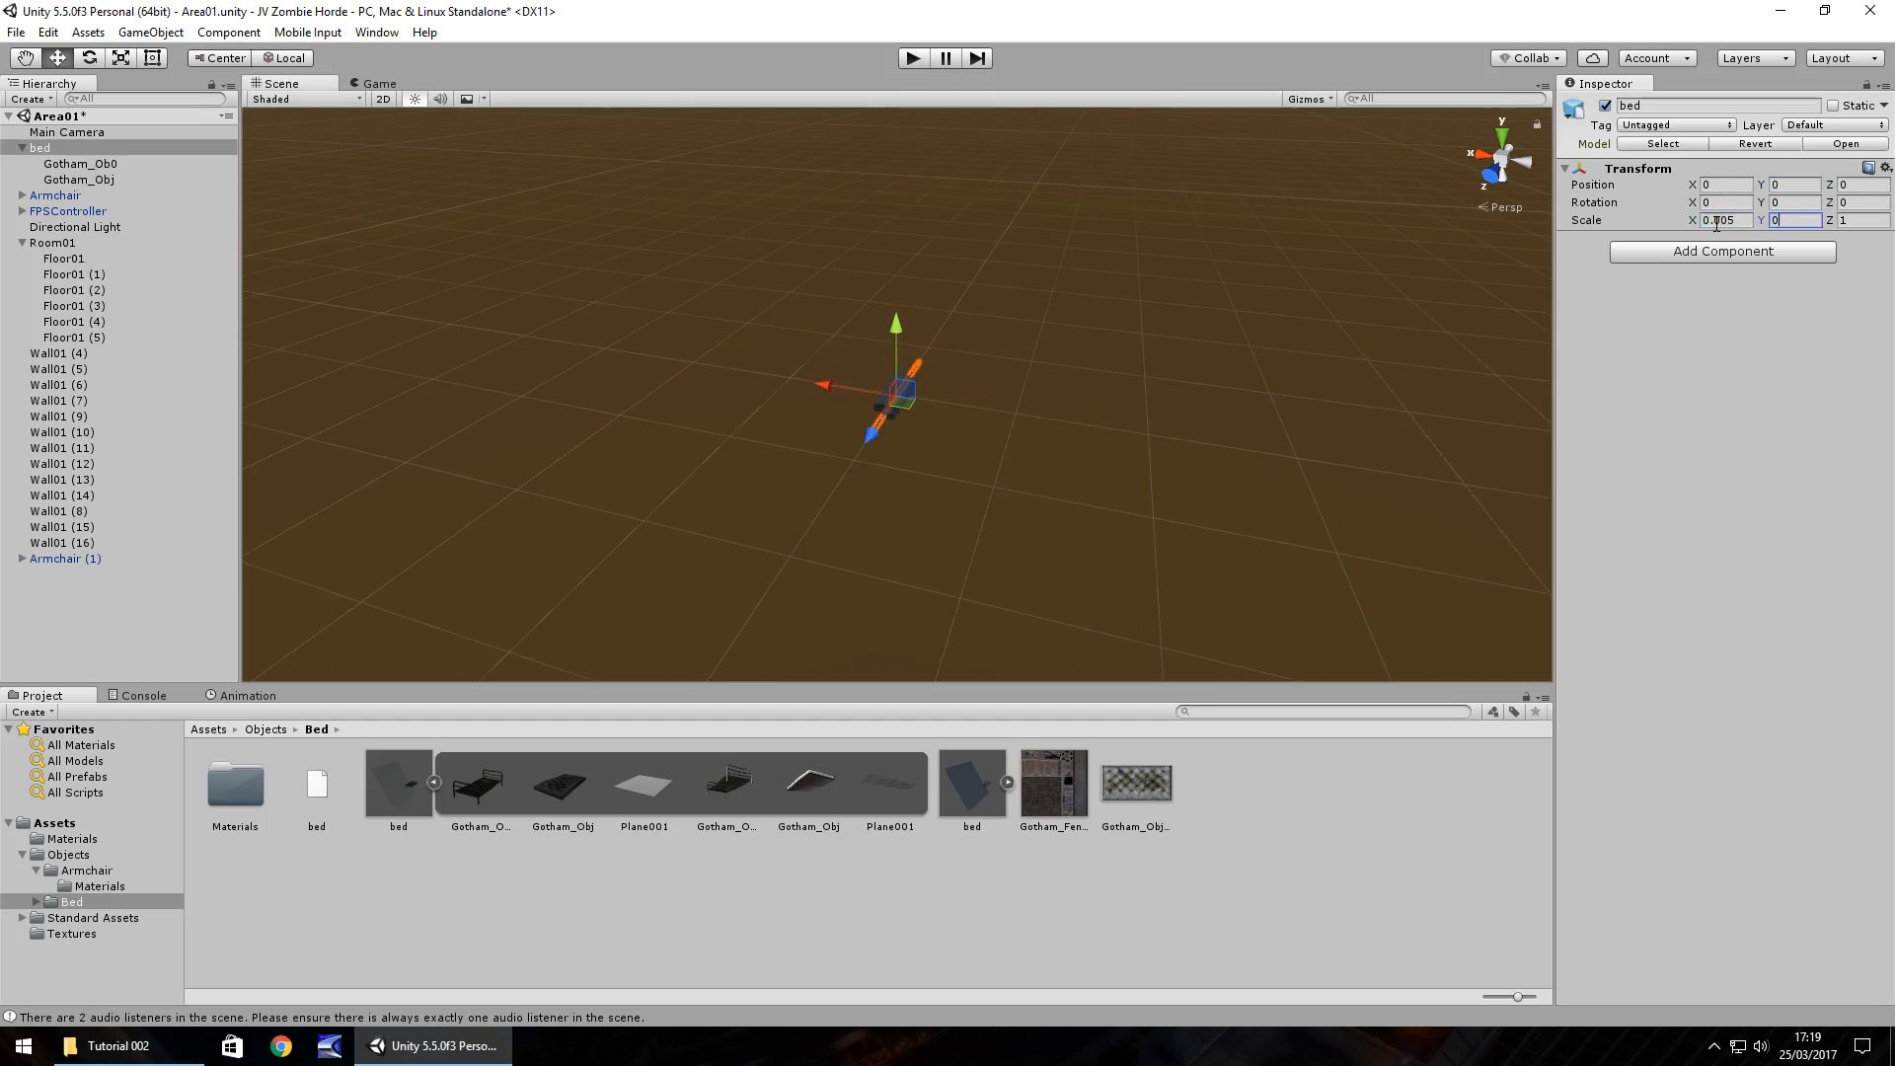
text(.005)
key(Tab)
text(0.)
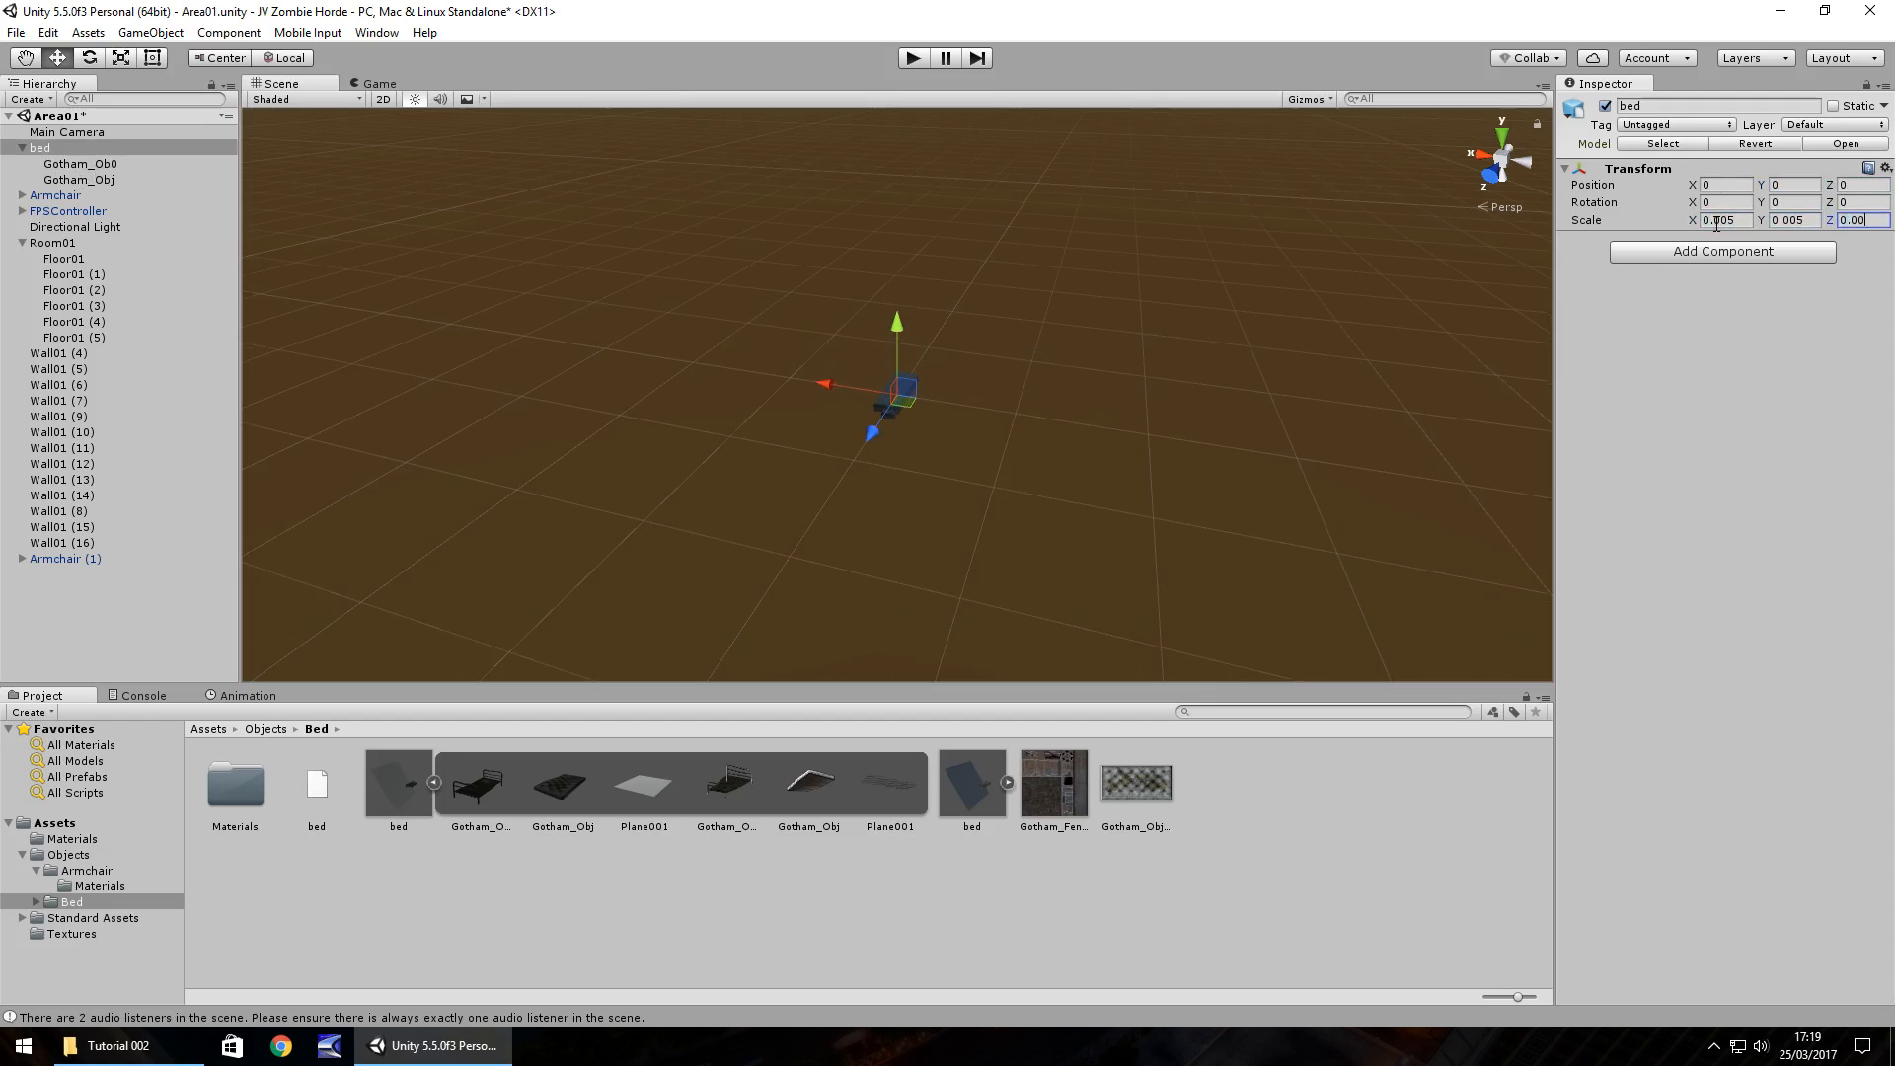
Bring the bed into view in the room and raise it to Y 0.63, above the floor.
double_click(54, 149)
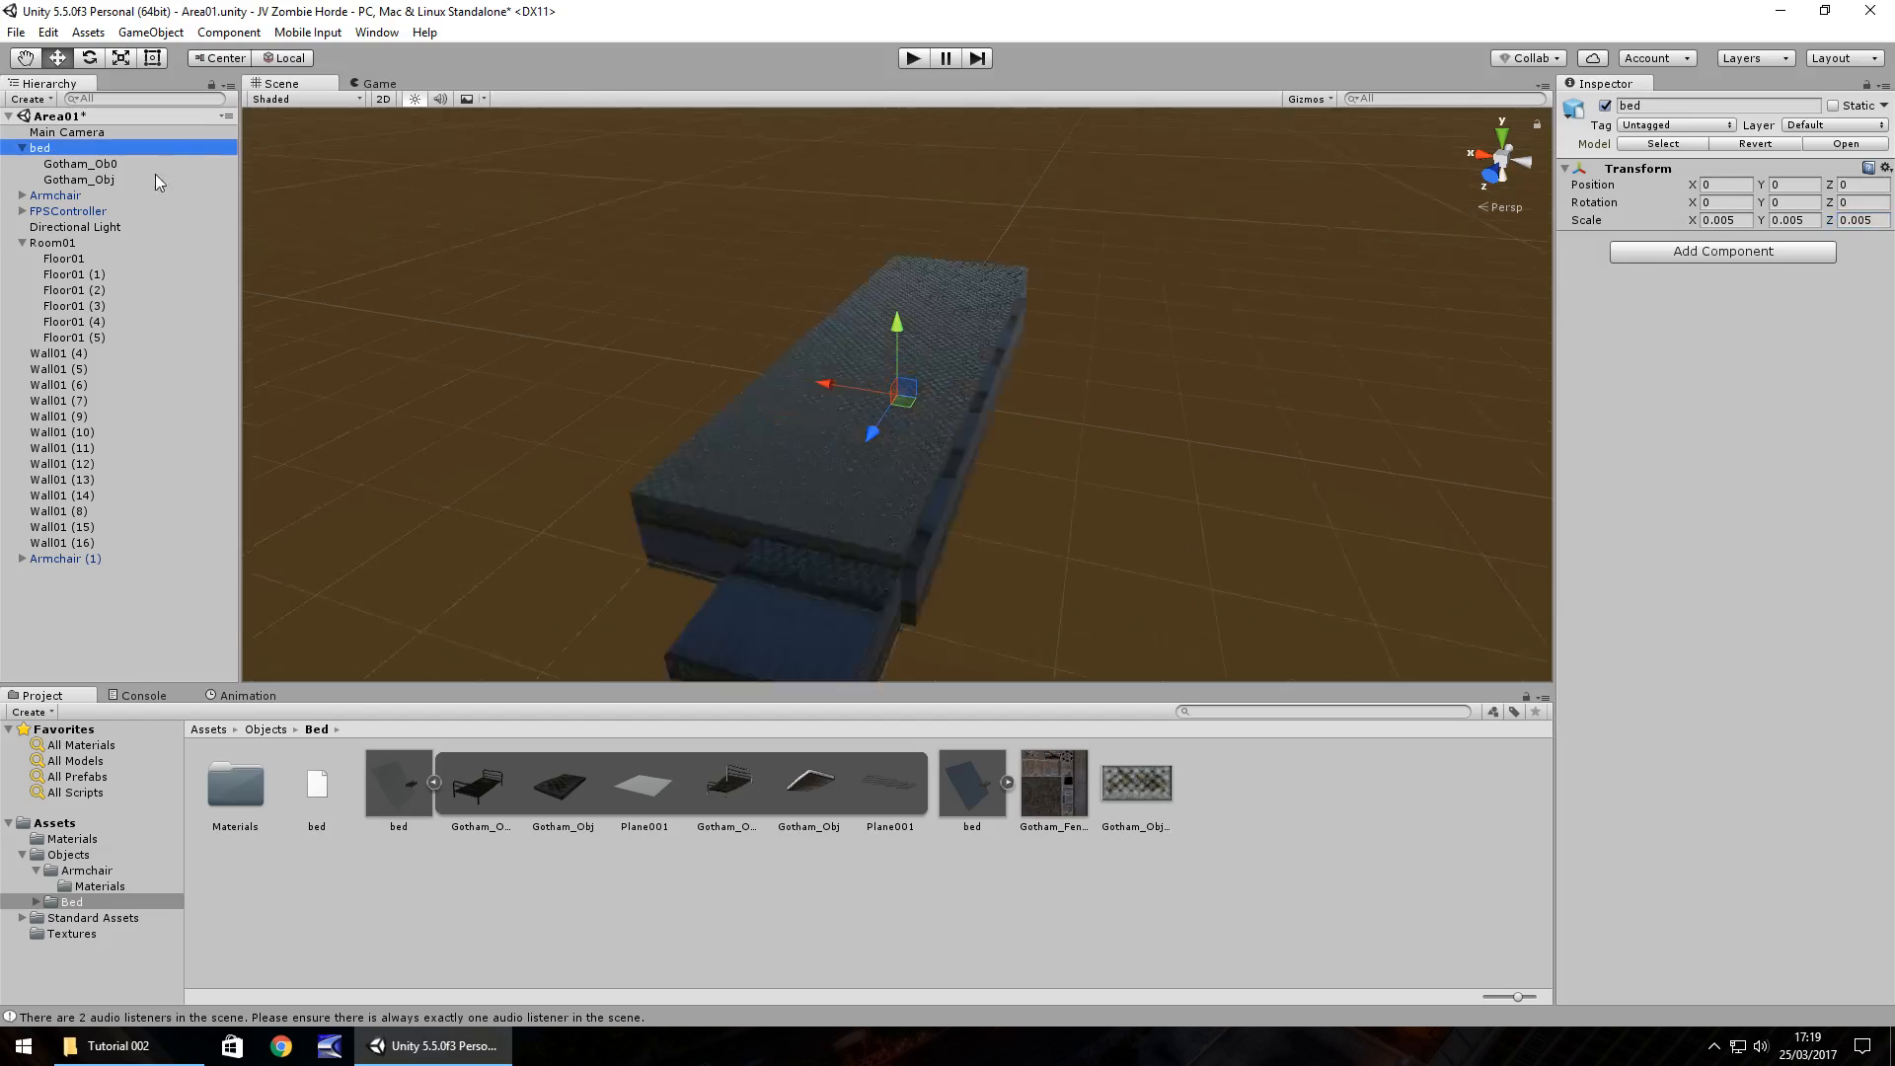
right_drag(911, 447, 923, 308)
scroll(979, 284, down, 8)
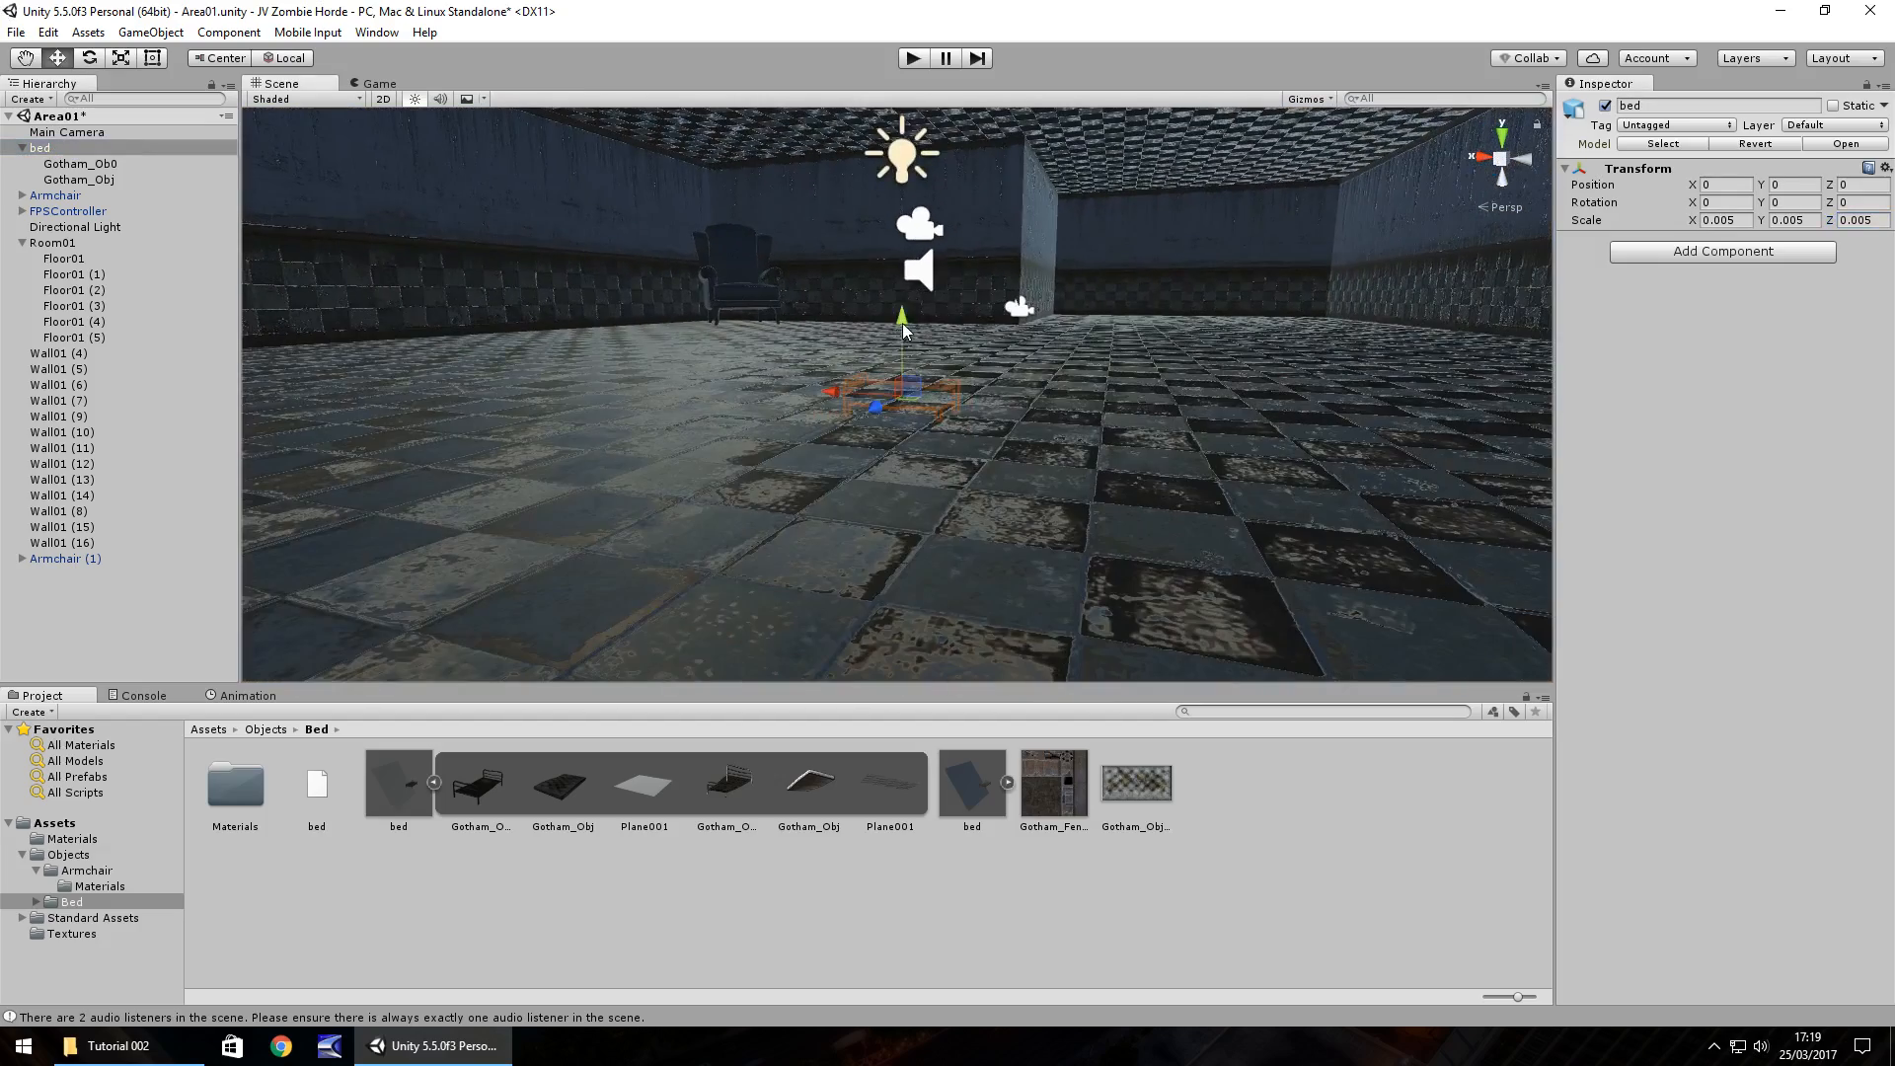
drag(902, 328, 896, 276)
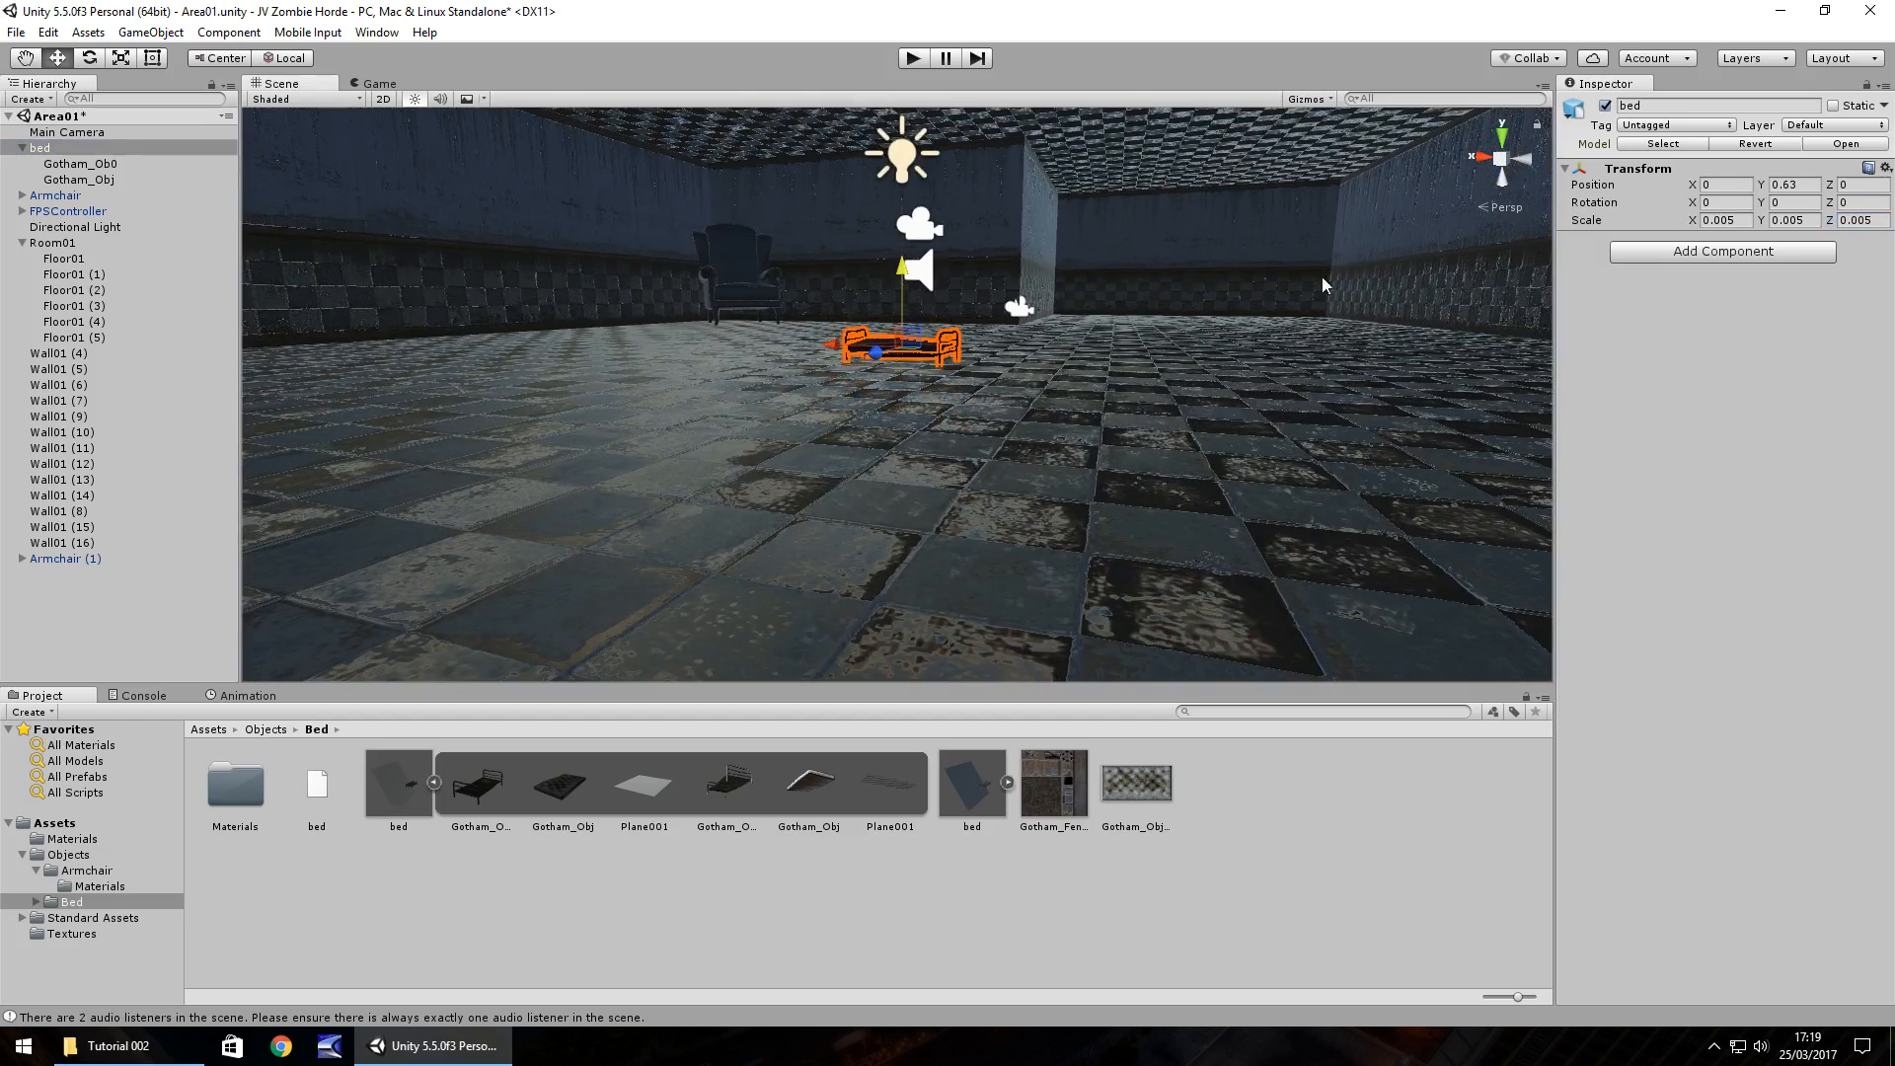
Enlarge the bed by setting its scale to X 0.05, Y 0.055 and Z 0.055.
click(1728, 221)
text(0.0)
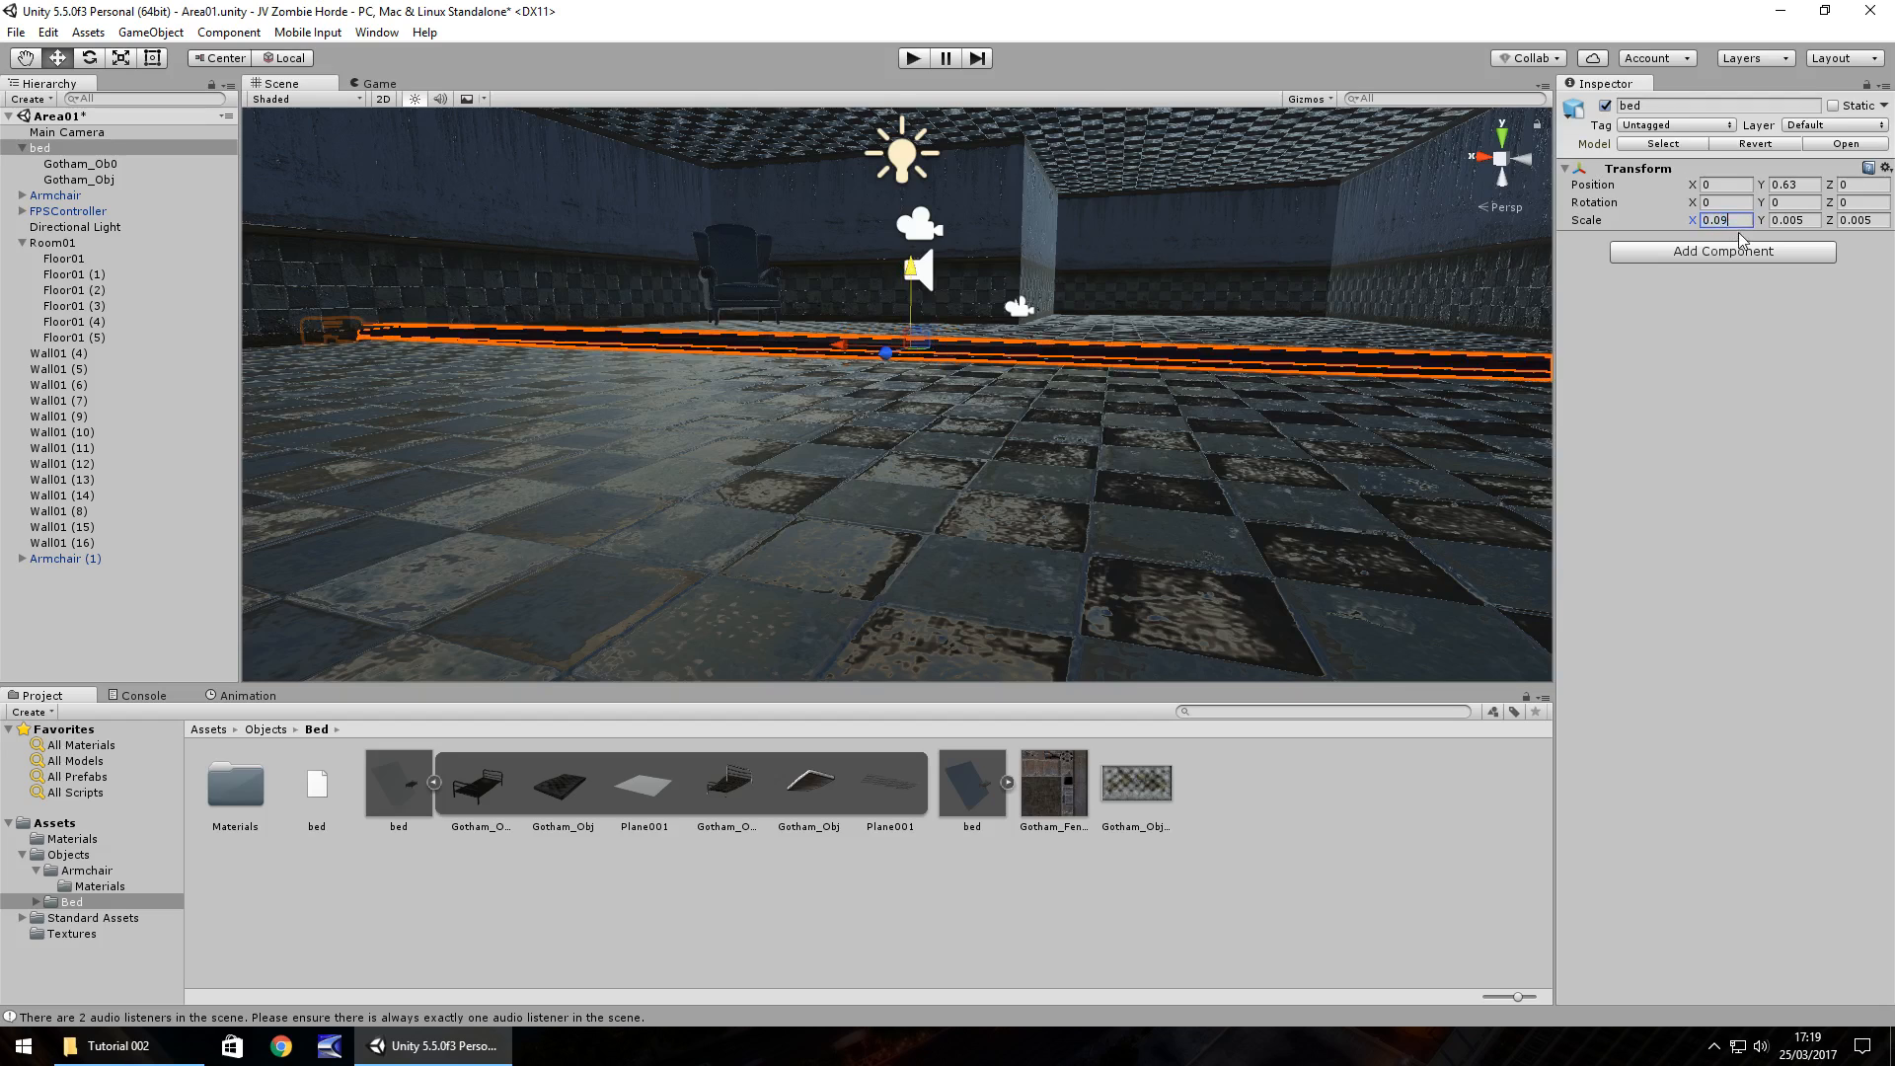
text(5)
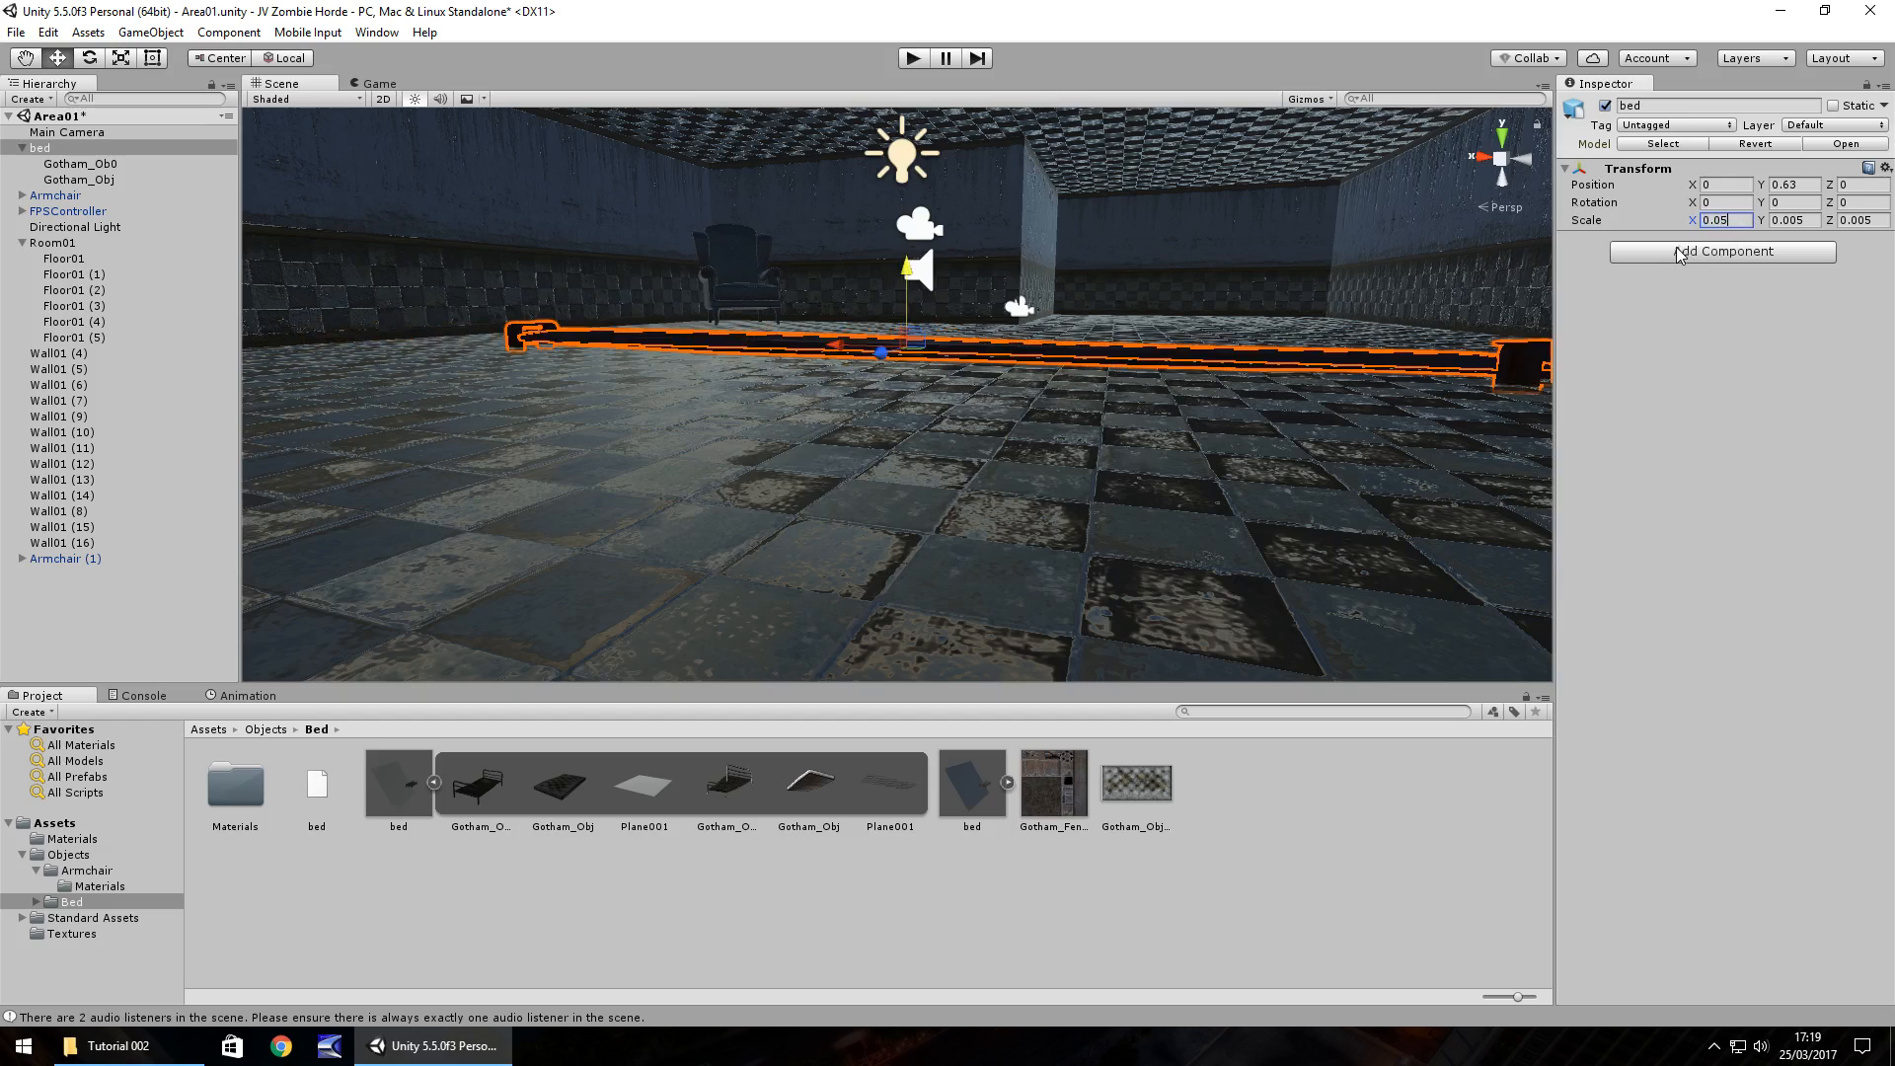
click(1792, 221)
text(0.055)
key(Tab)
text(0.055)
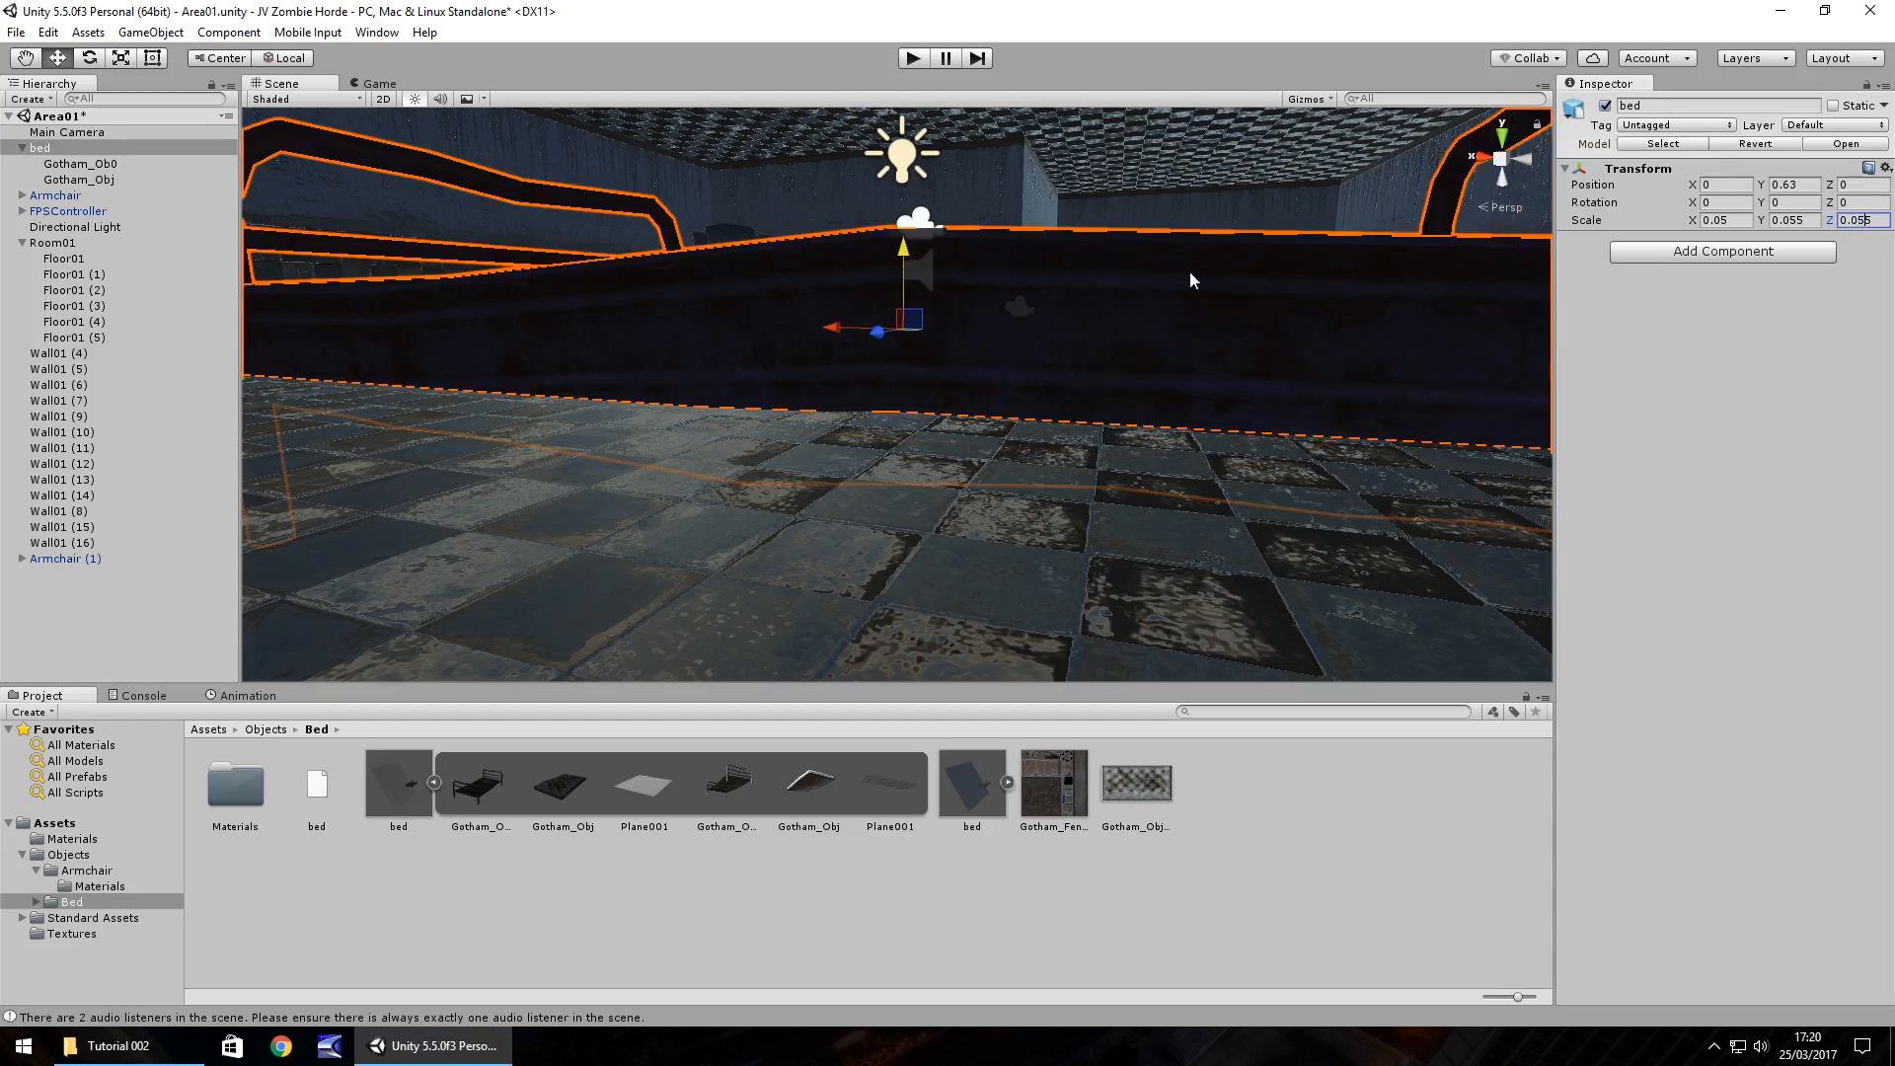
Set the bed's scale to 0.02 on the X, Y and Z axes.
scroll(1189, 271, down, 5)
alt+drag(1175, 304, 745, 558)
click(1725, 220)
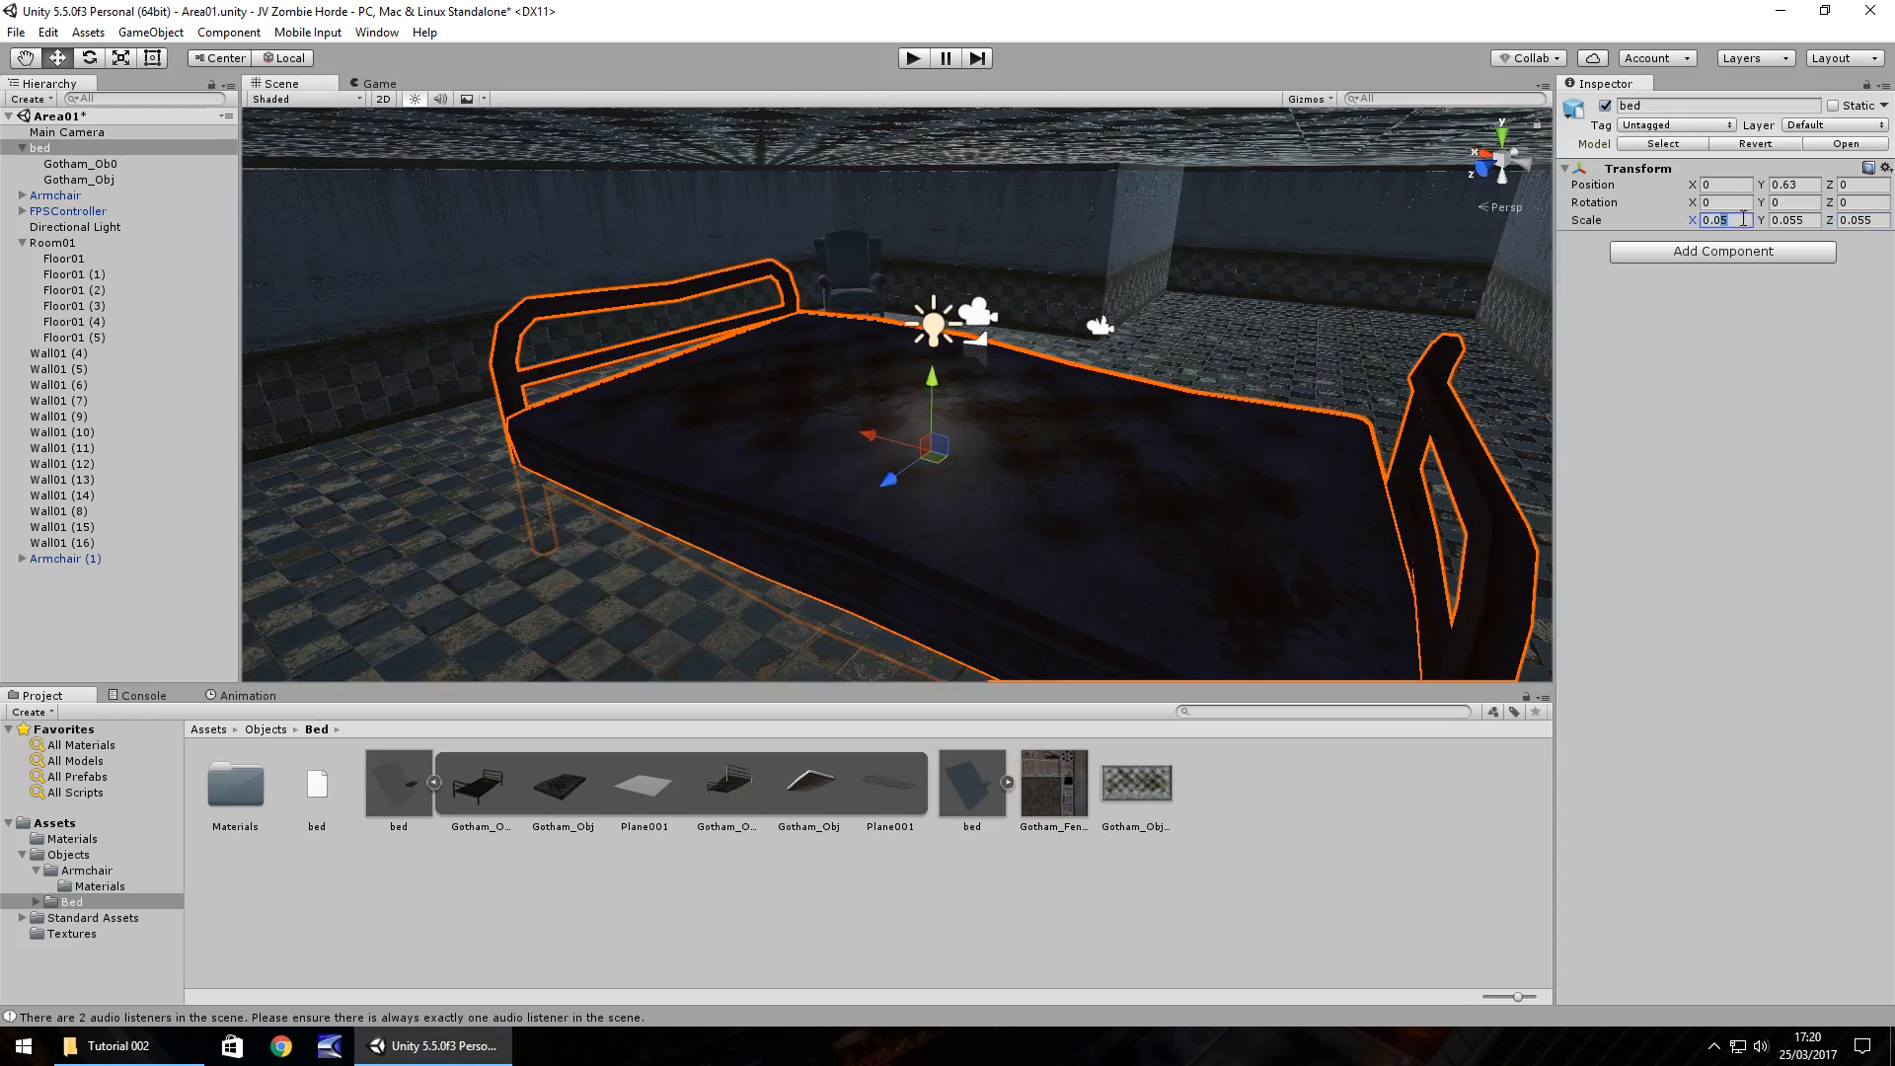
text(0.02)
click(1793, 220)
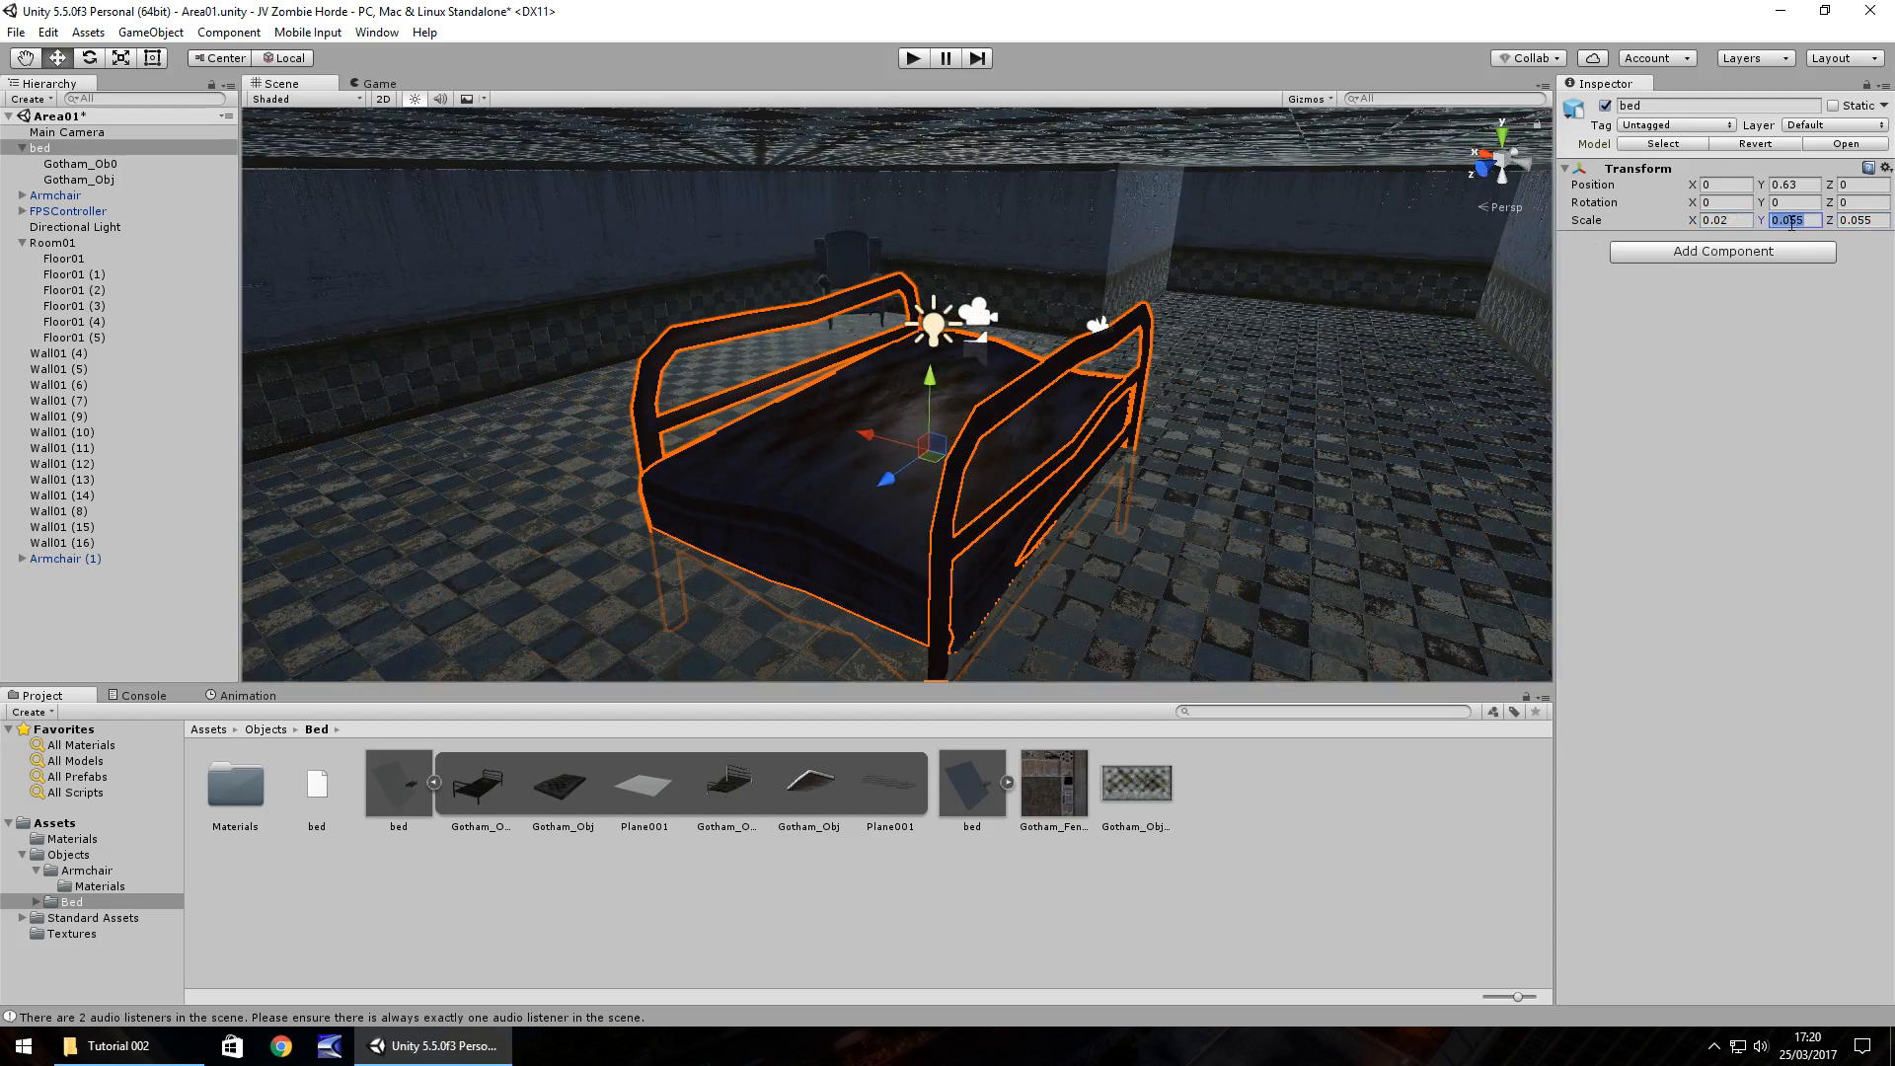
text(0.02)
click(1860, 220)
text(0.02)
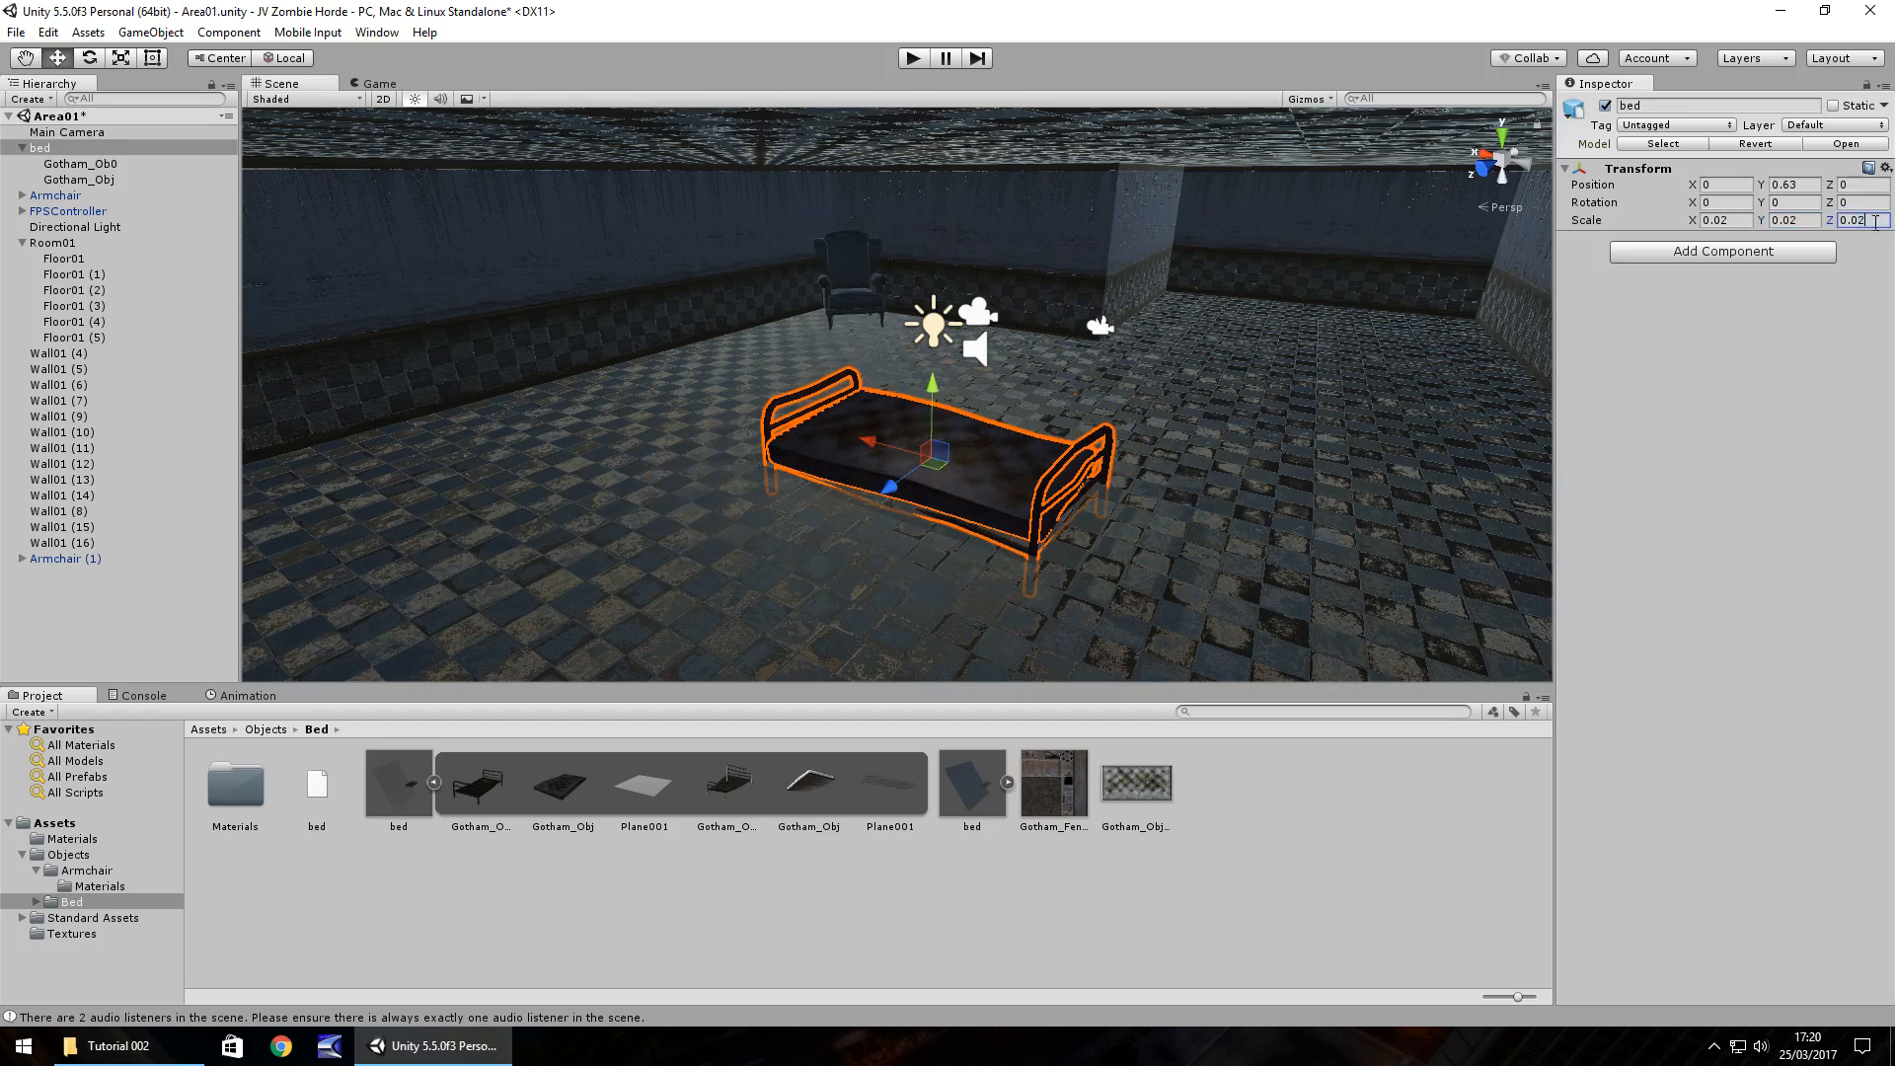
Raise the bed to about Y 1.22 and move it beside the wall at about X -7.4.
drag(940, 394, 937, 363)
right_drag(1176, 380, 905, 355)
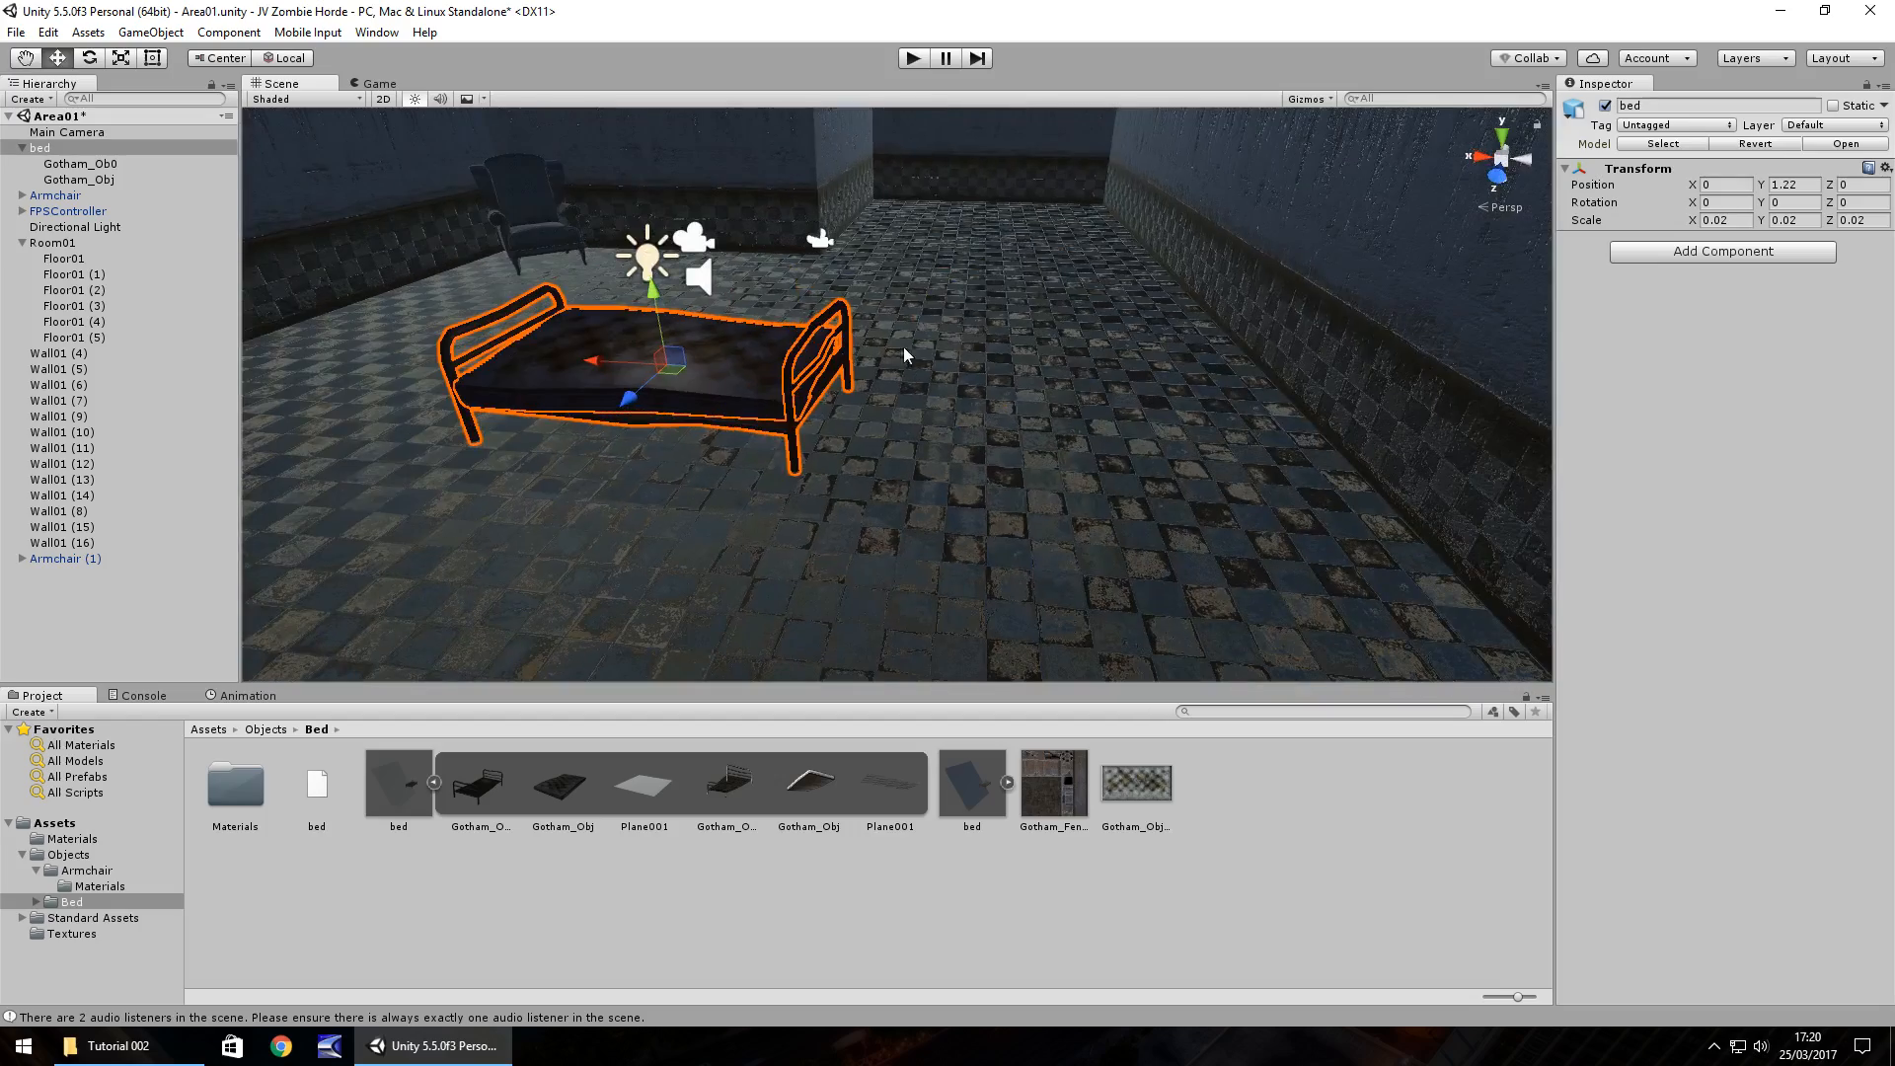
drag(630, 369, 1031, 423)
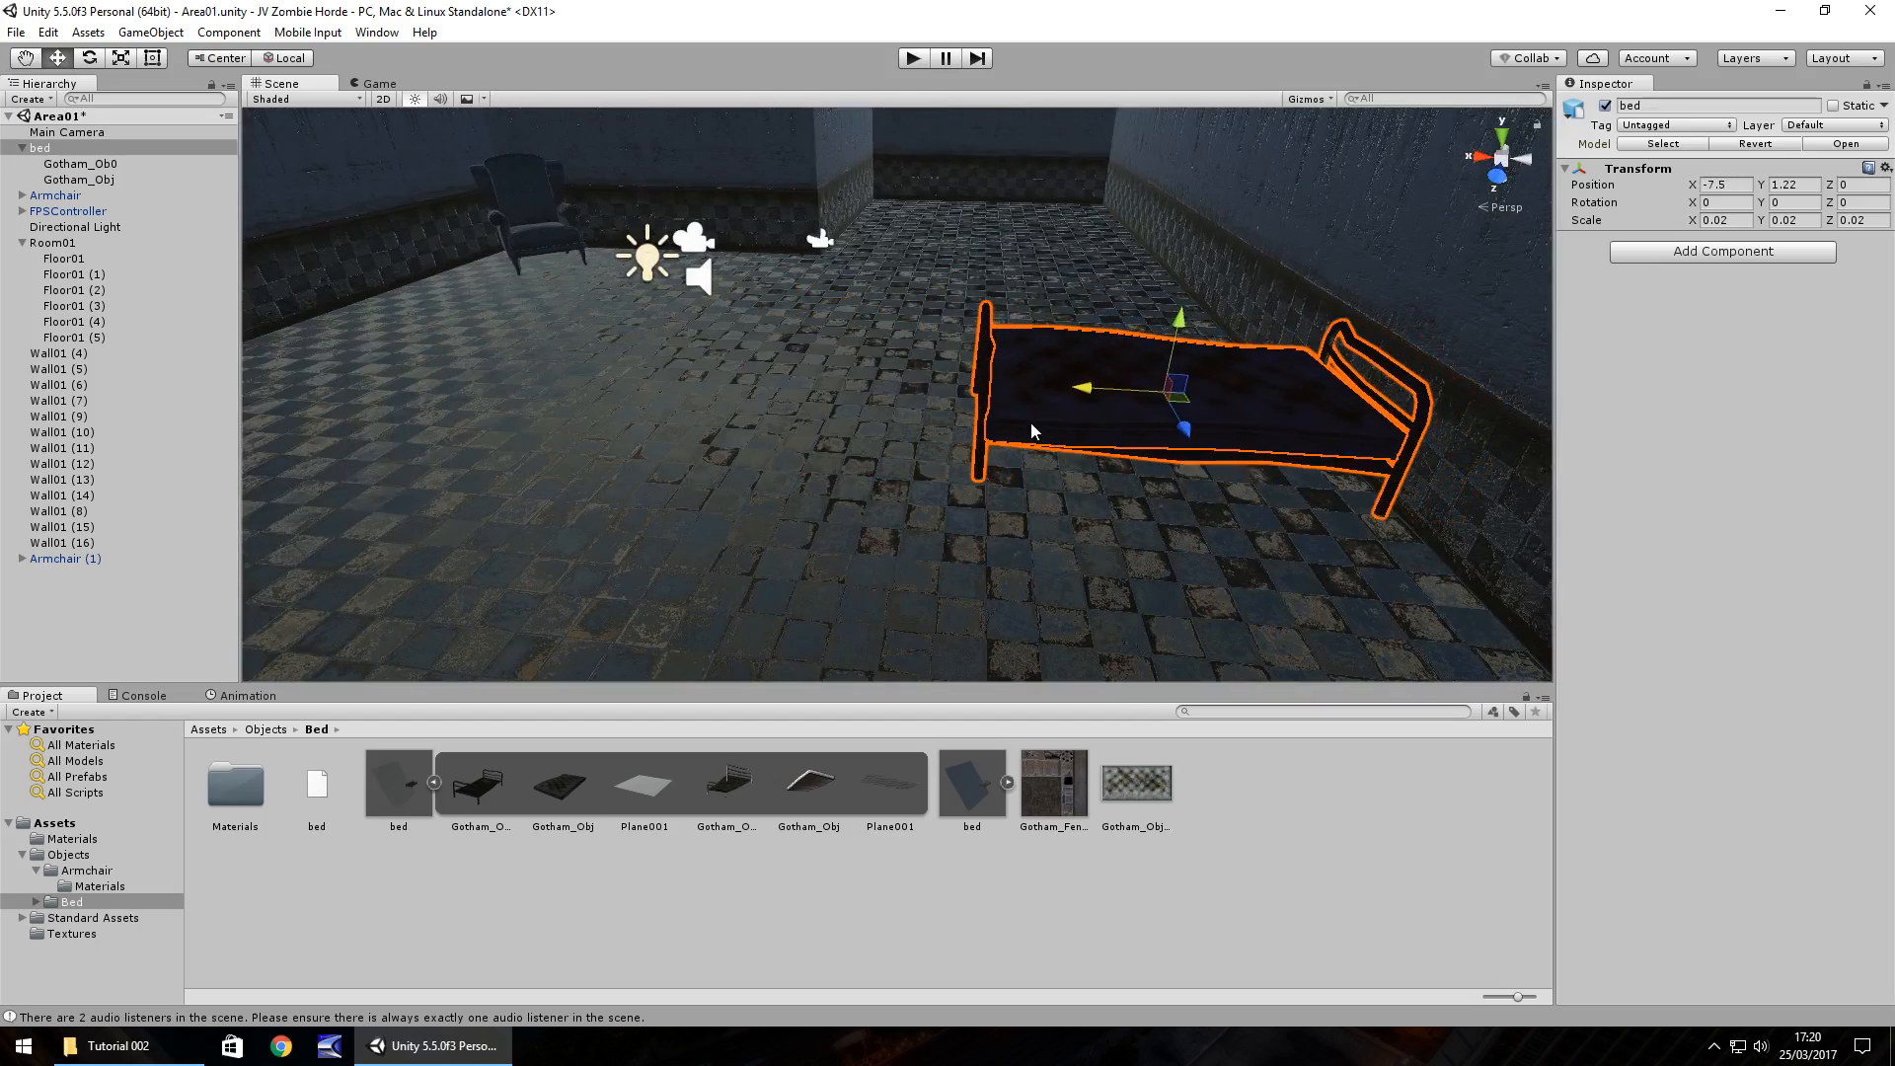
Add a cylinder in the empty part of the room and lower it to about Y 0.17.
right_drag(866, 418, 748, 435)
scroll(748, 436, down, 3)
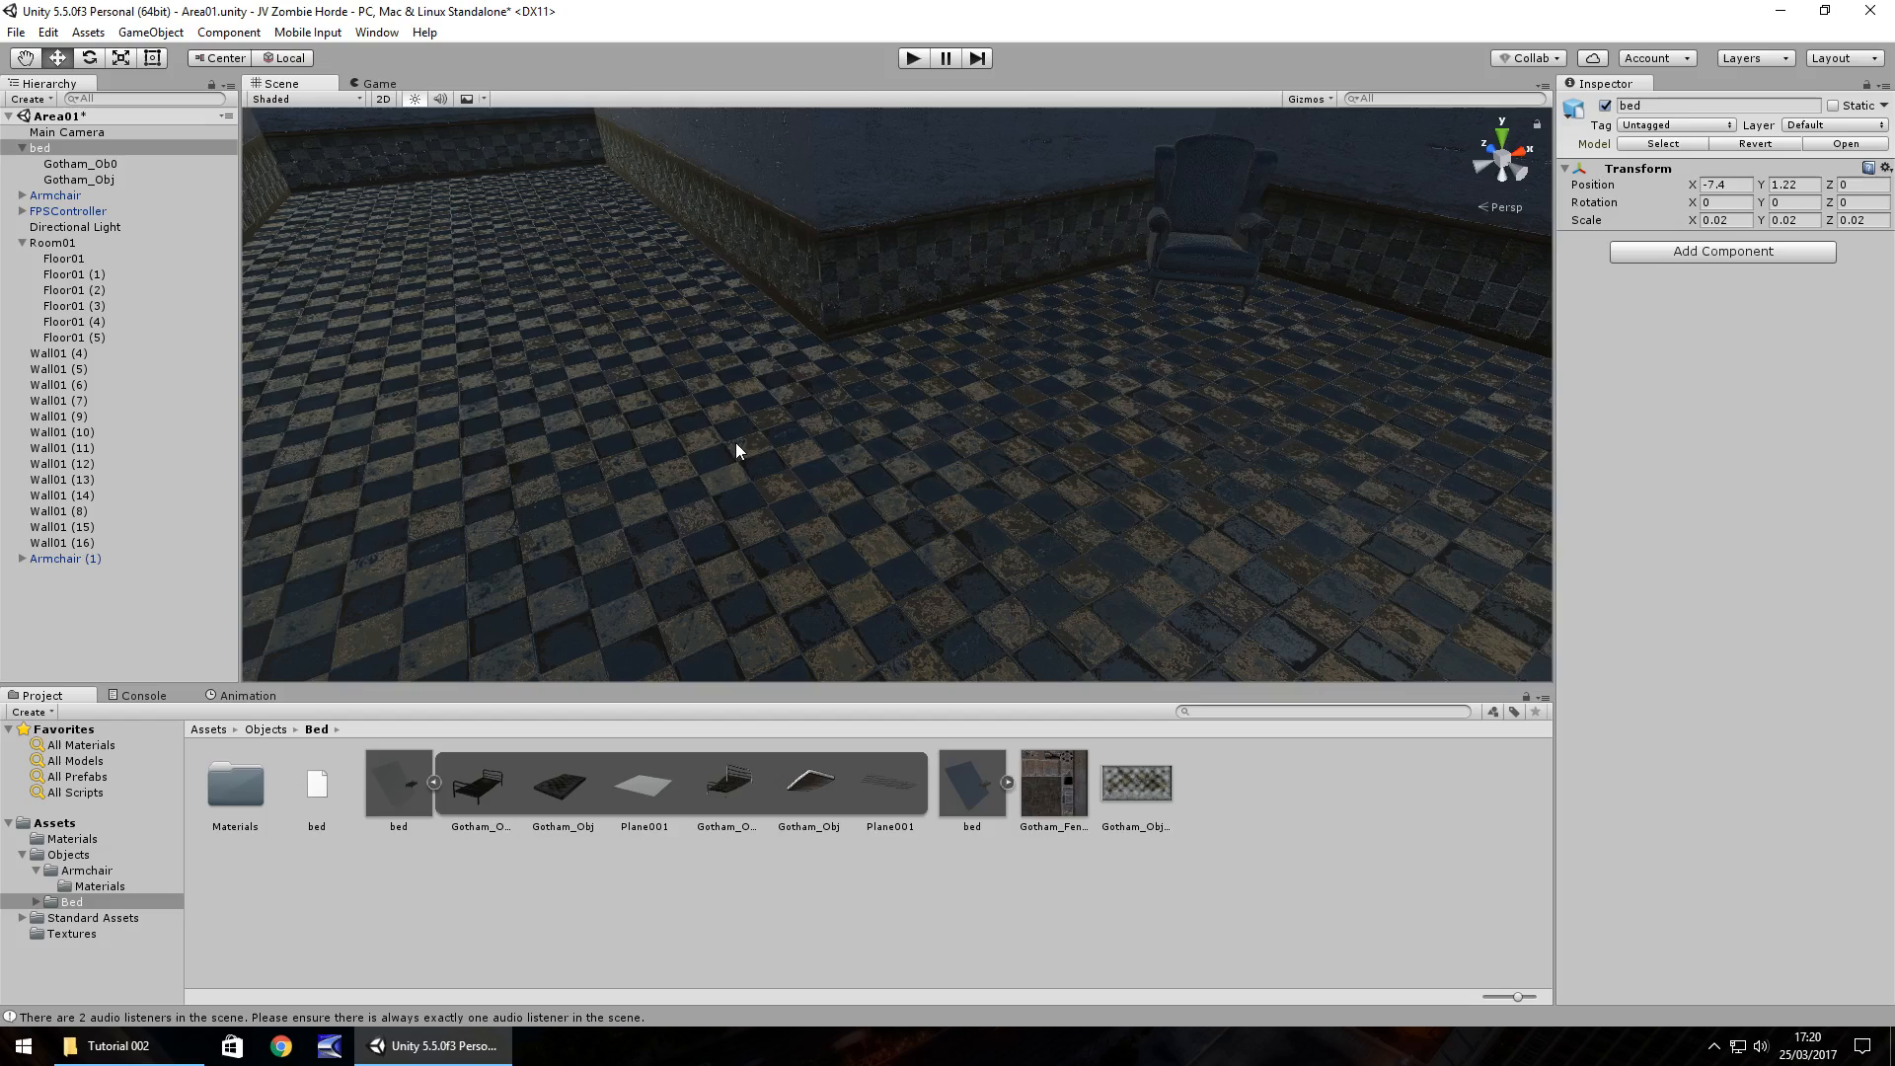
right_drag(1103, 456, 1389, 425)
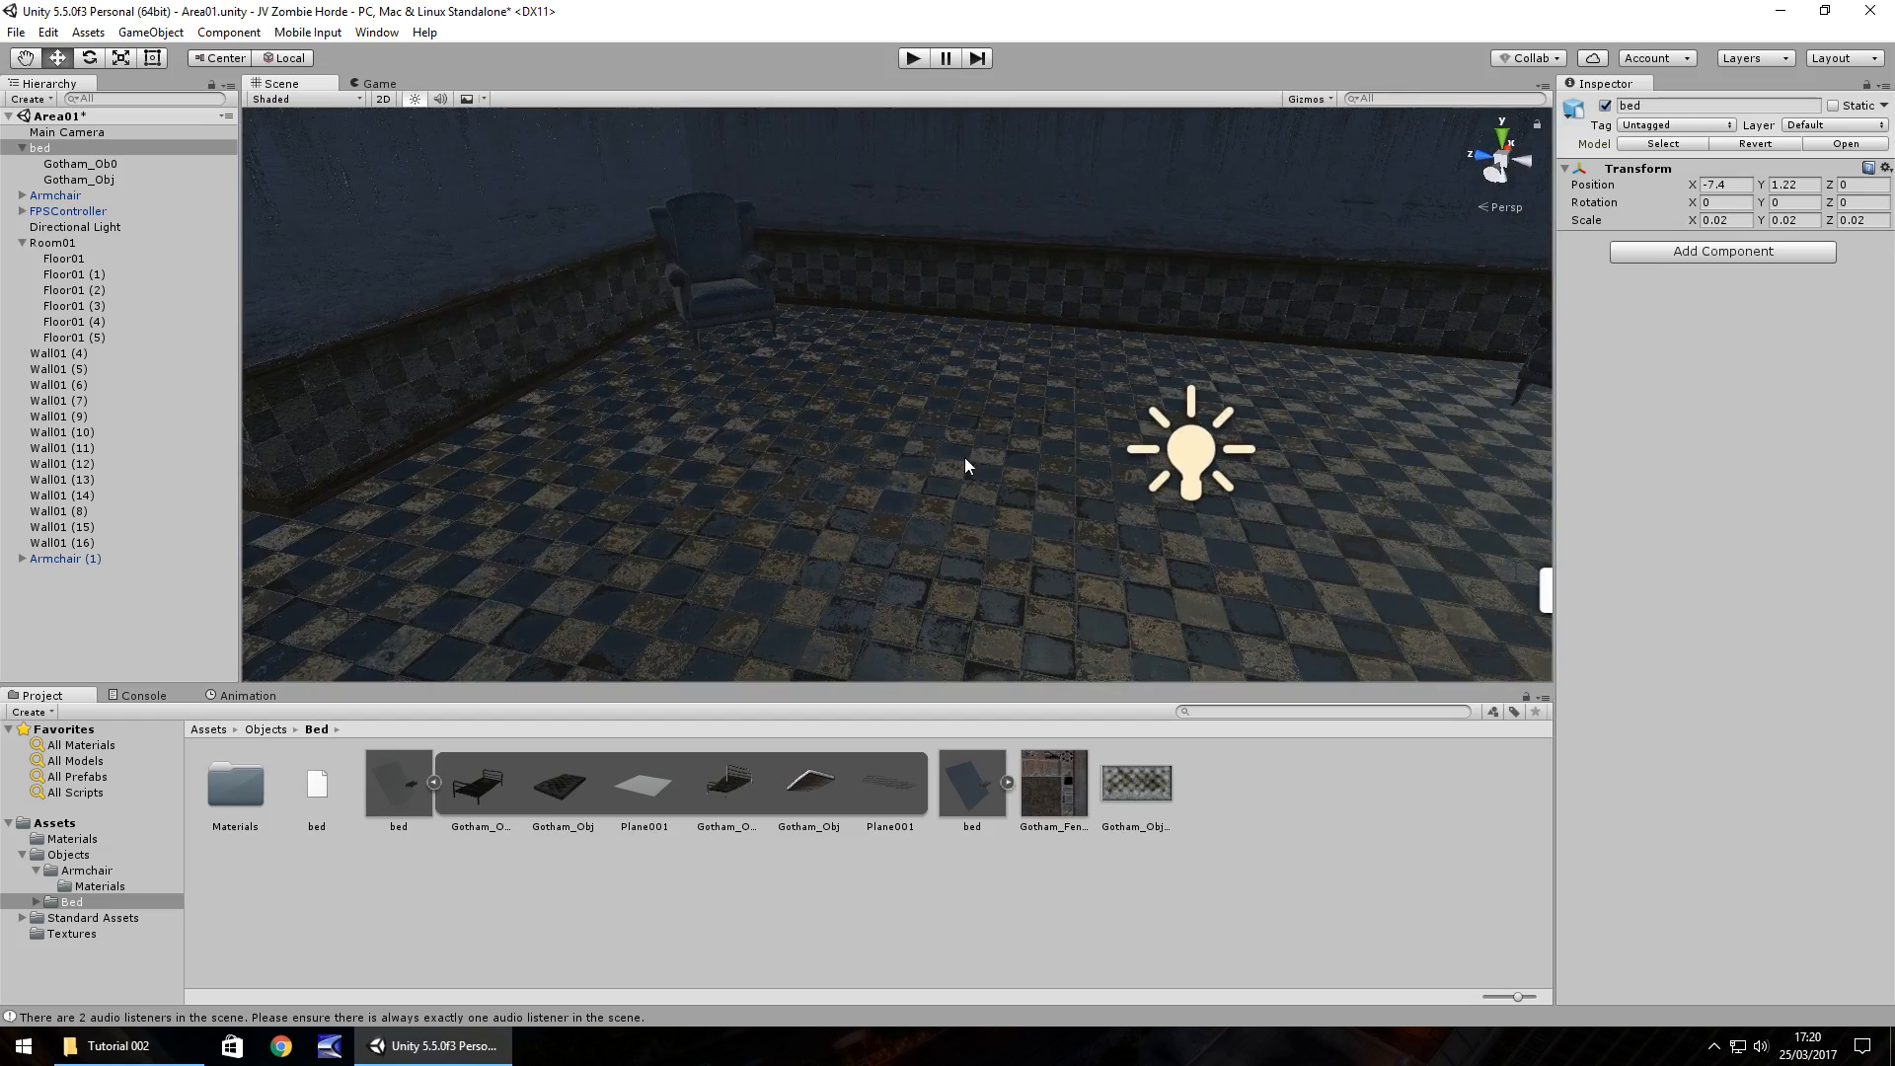
right_drag(963, 458, 652, 342)
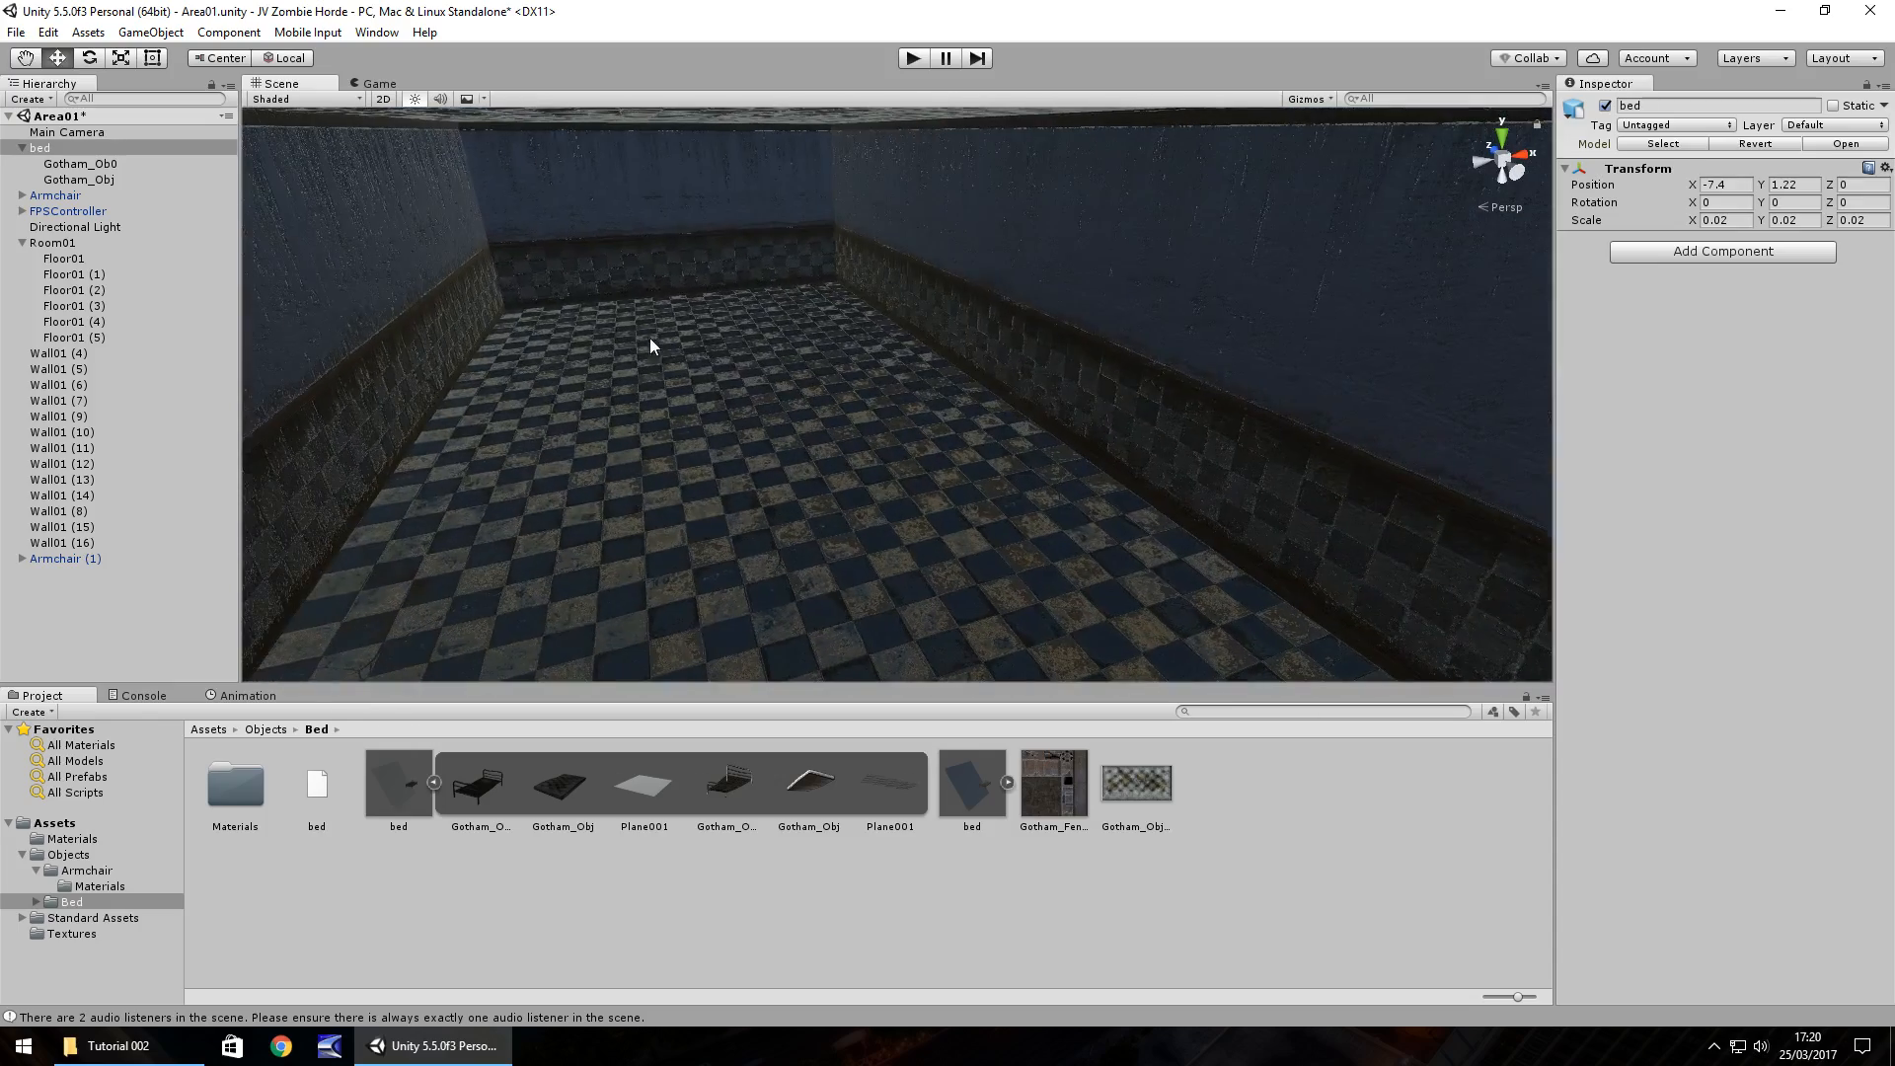
right_drag(957, 393, 1135, 378)
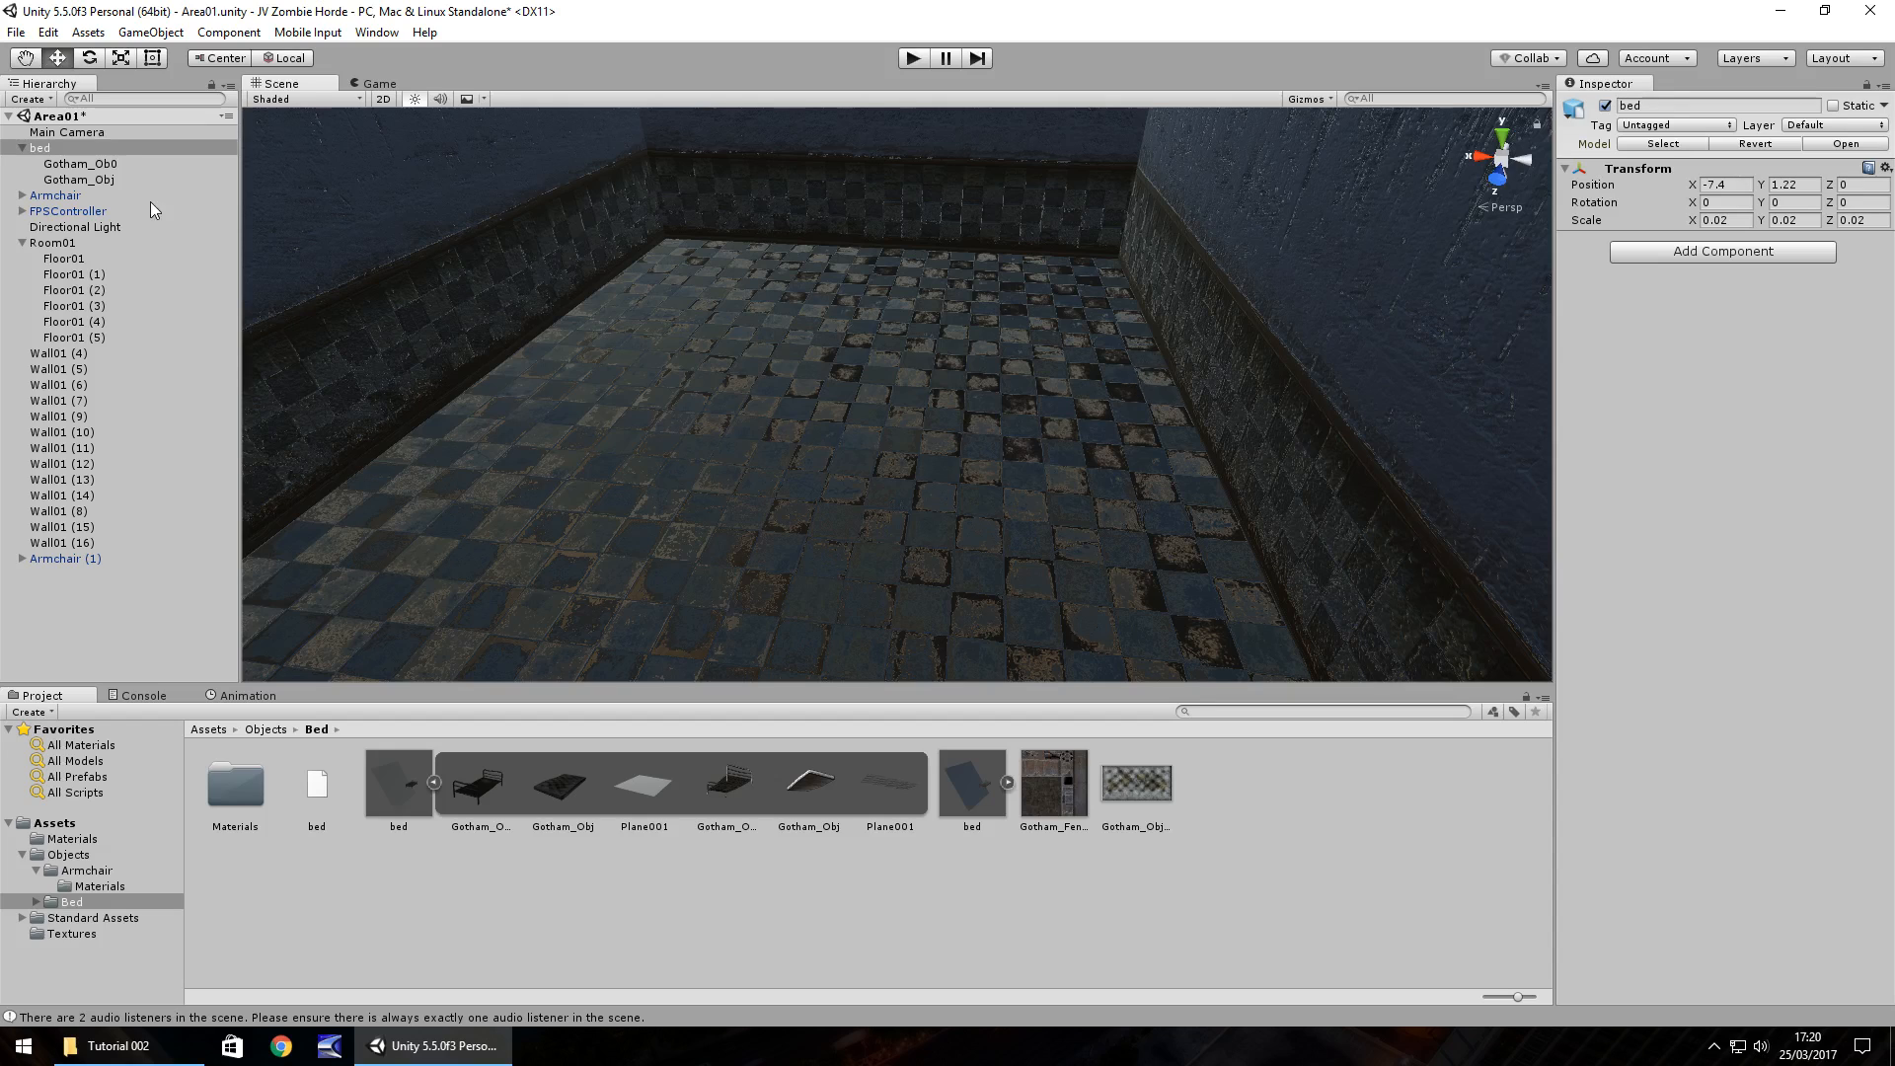
click(156, 33)
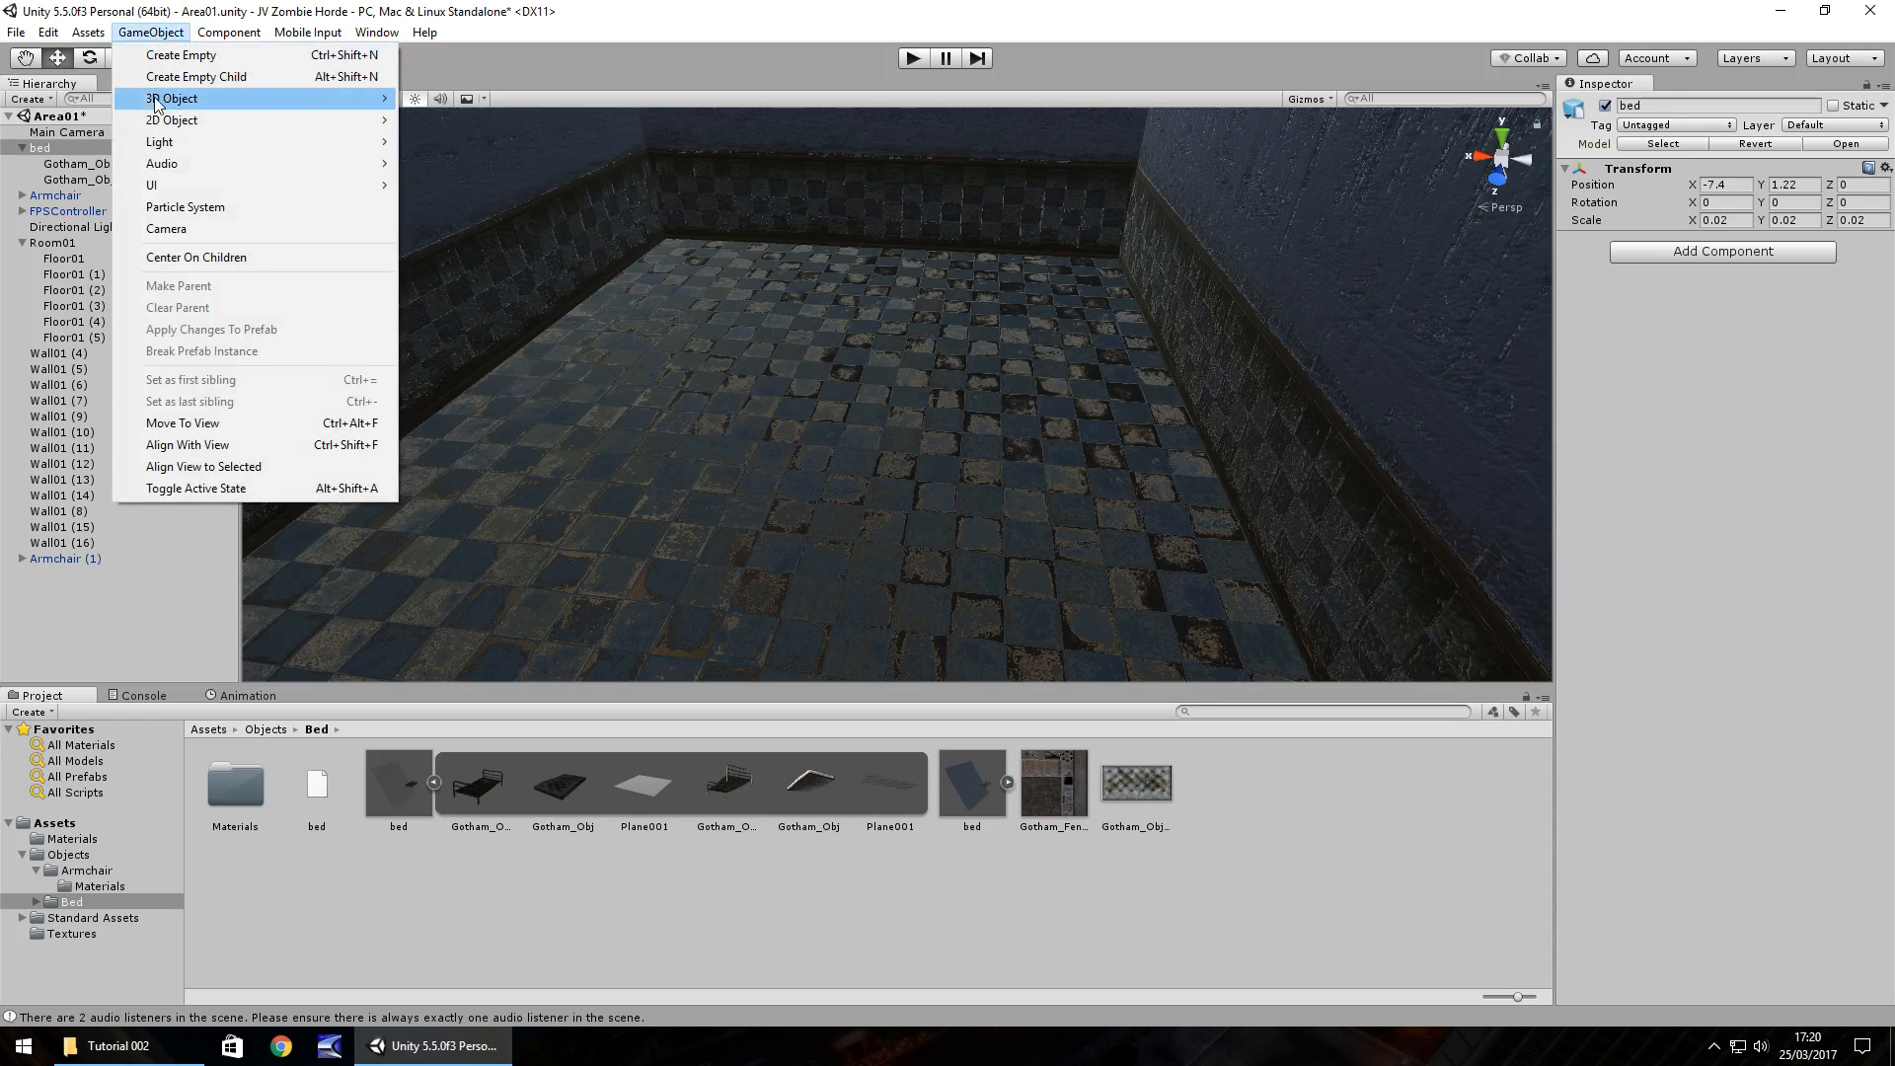
mouse_move(161, 108)
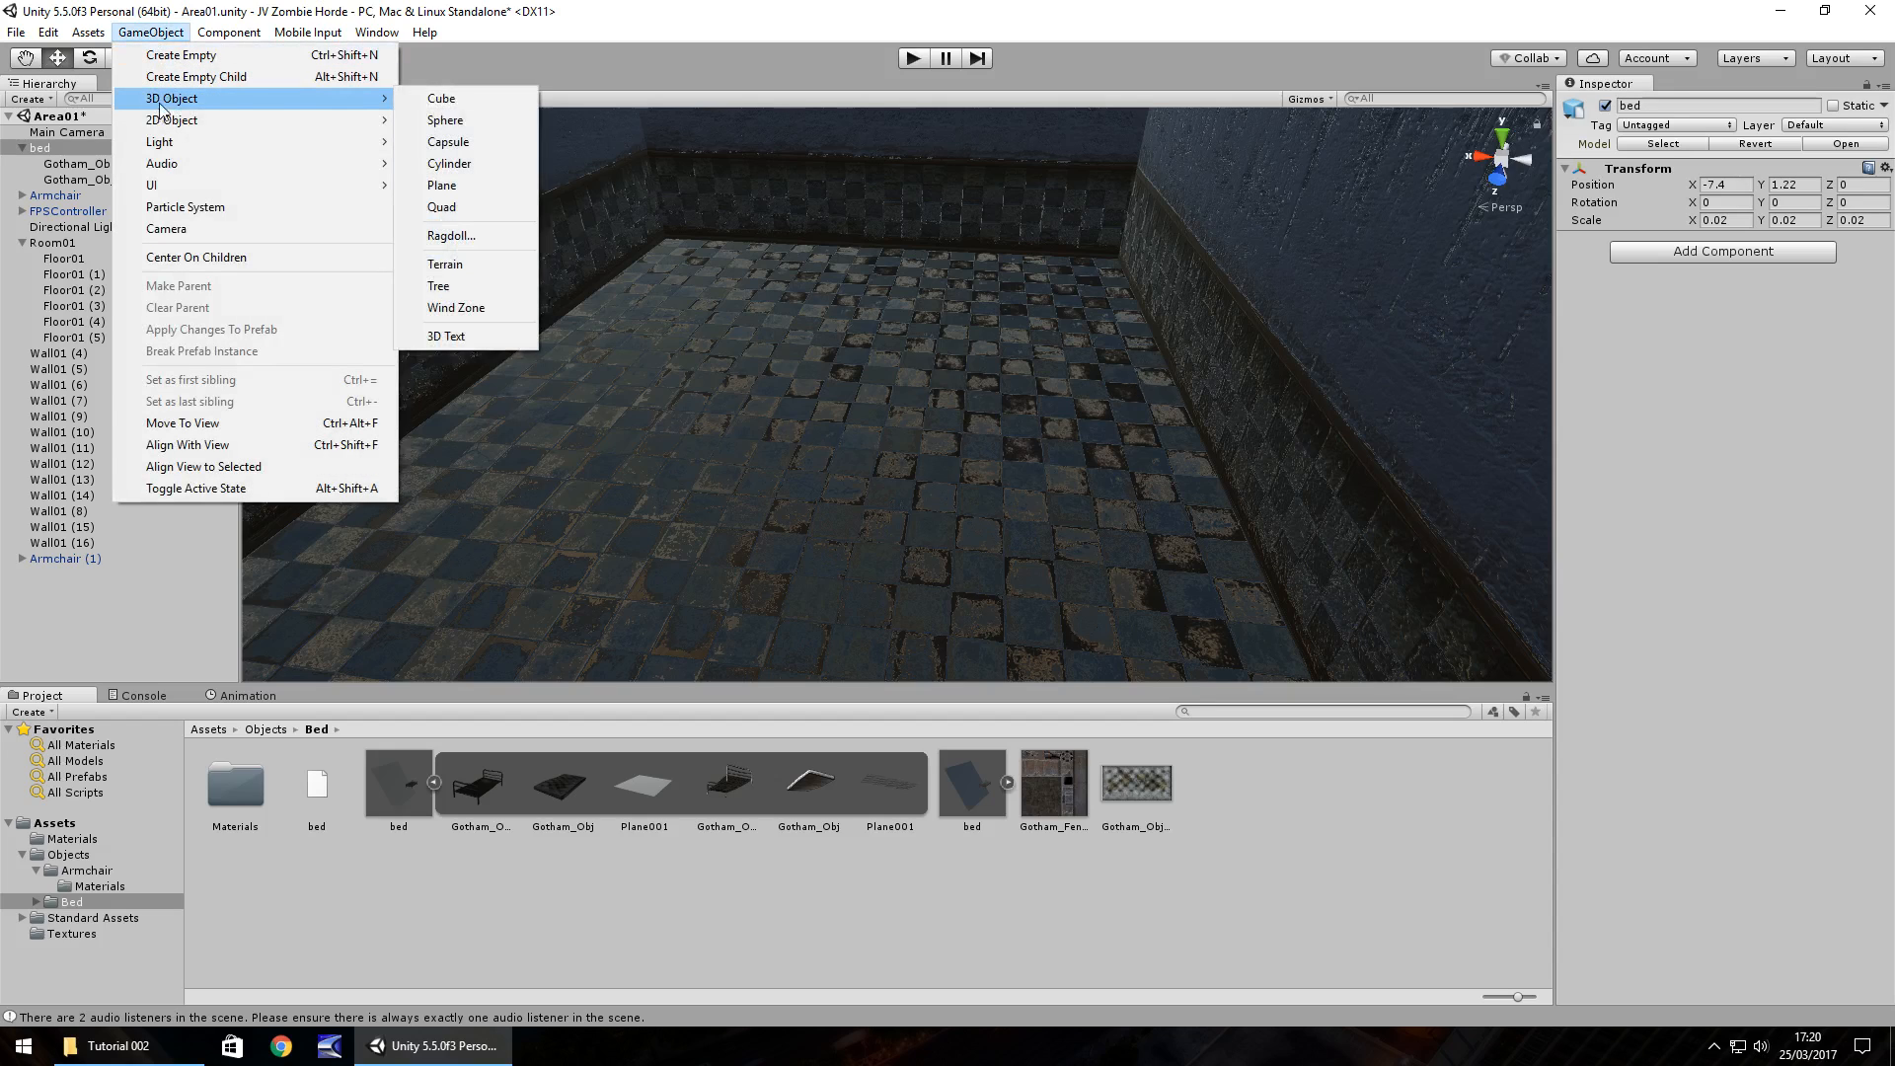
click(467, 166)
drag(892, 321, 898, 552)
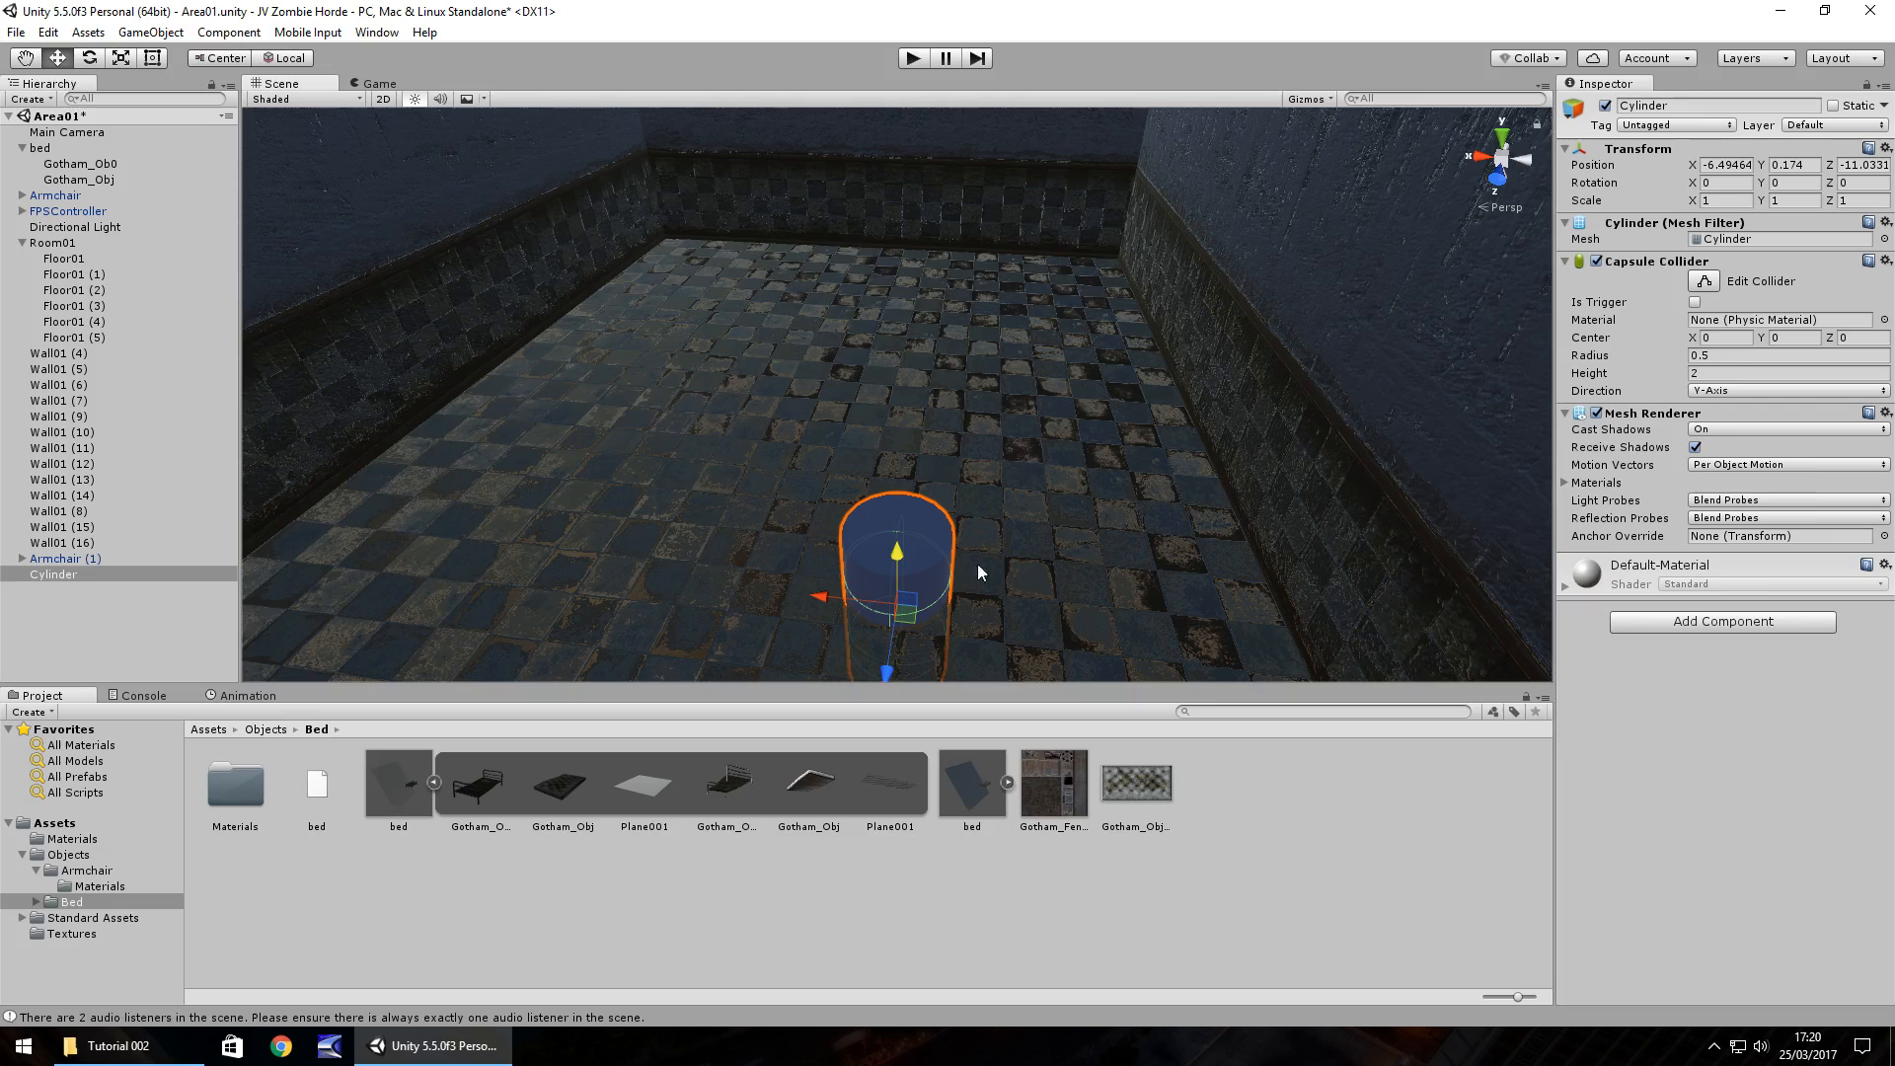
Flatten the cylinder into a disc by setting its Y scale to 0.1.
click(1793, 201)
text(0.)
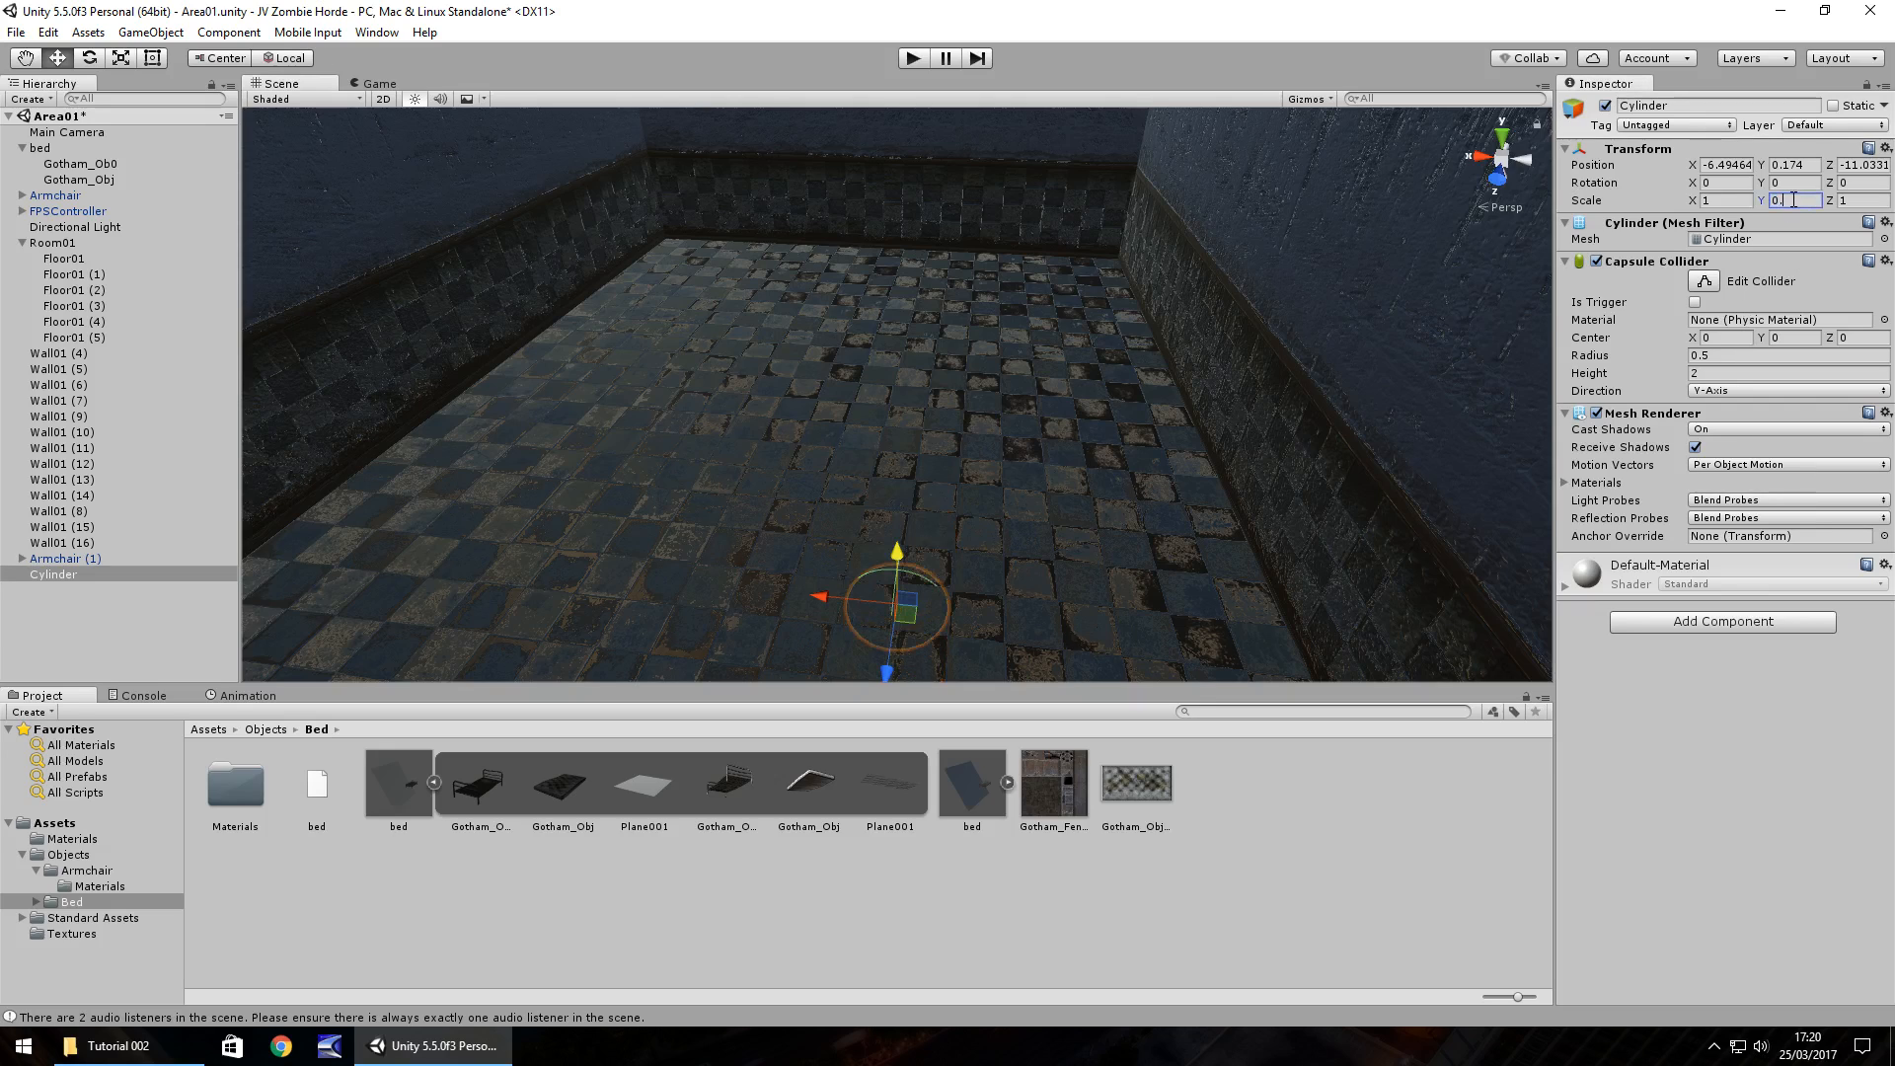
text(1)
Place the flat cylinder on the floor at about X -4.83, Y 0.4, Z -17.65.
mouse_move(898, 560)
mouse_down()
mouse_move(898, 517)
mouse_move(900, 539)
mouse_up()
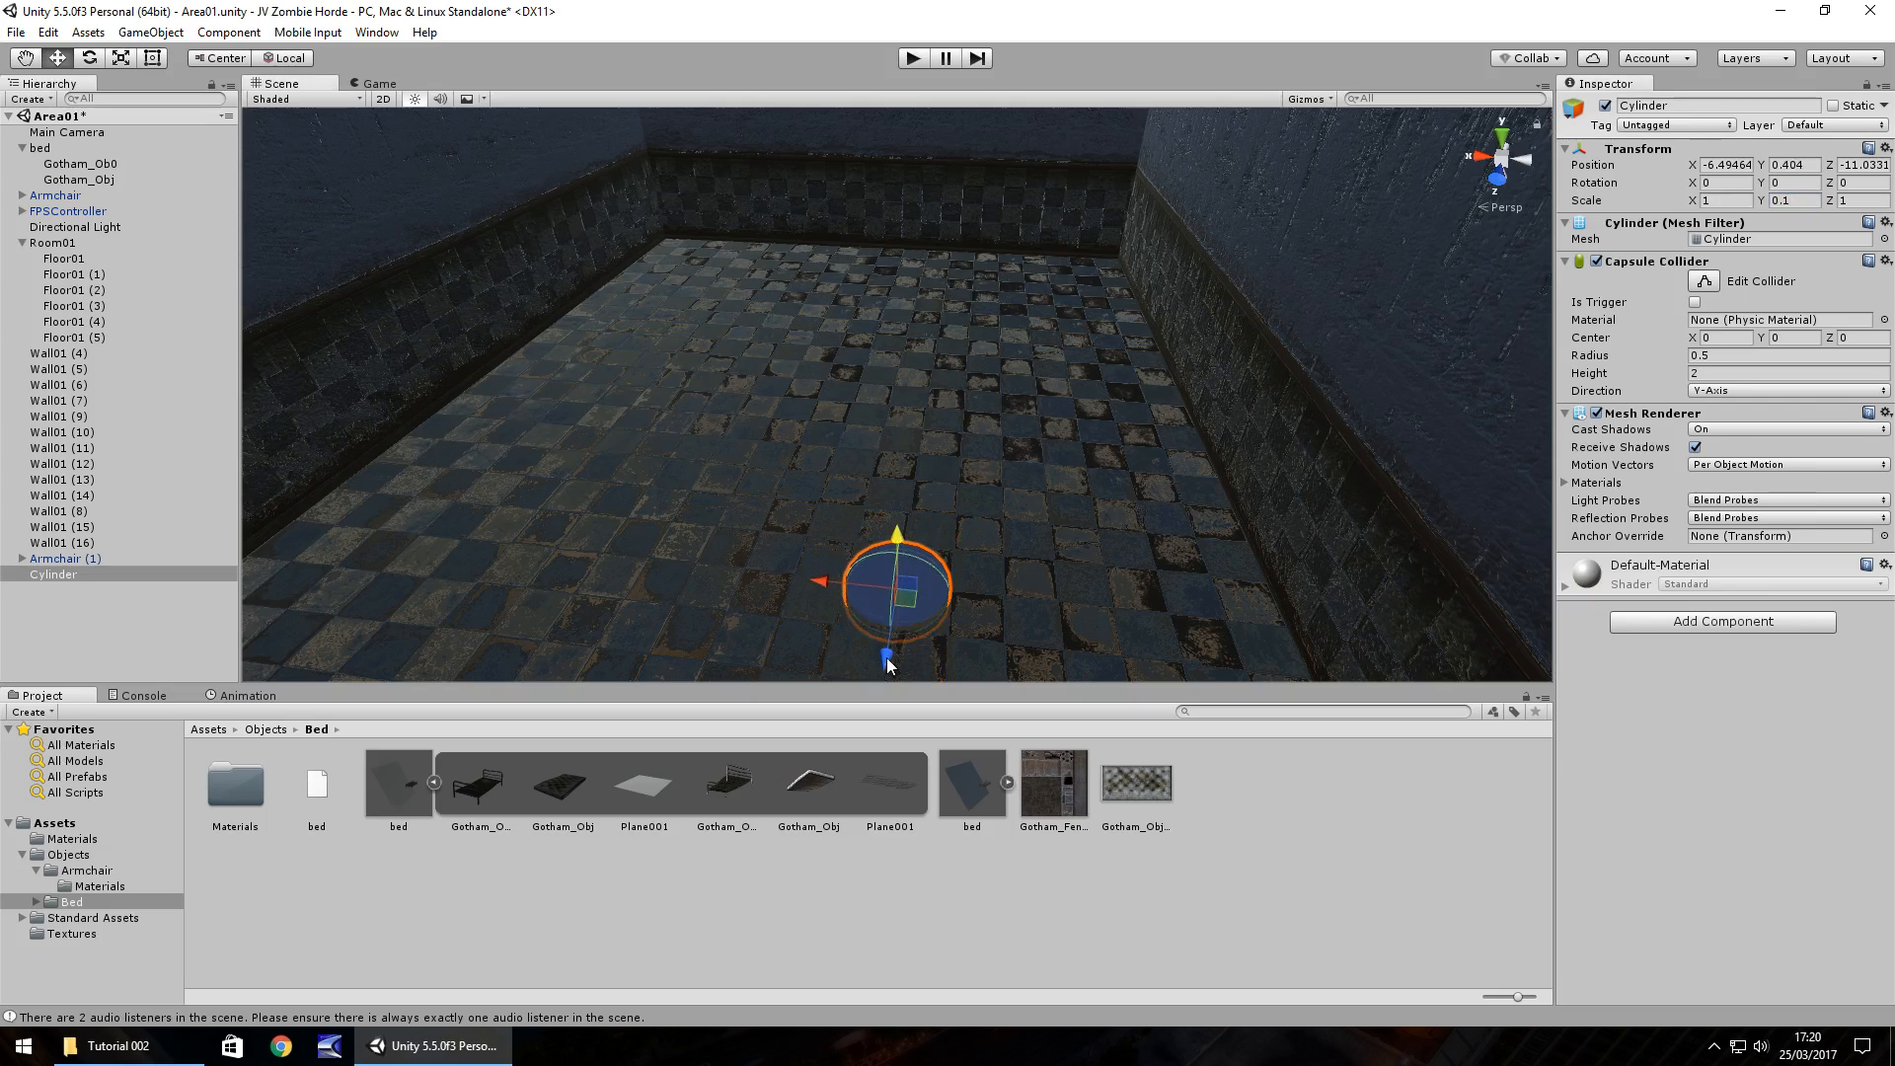
drag(893, 663, 977, 163)
drag(875, 300, 826, 331)
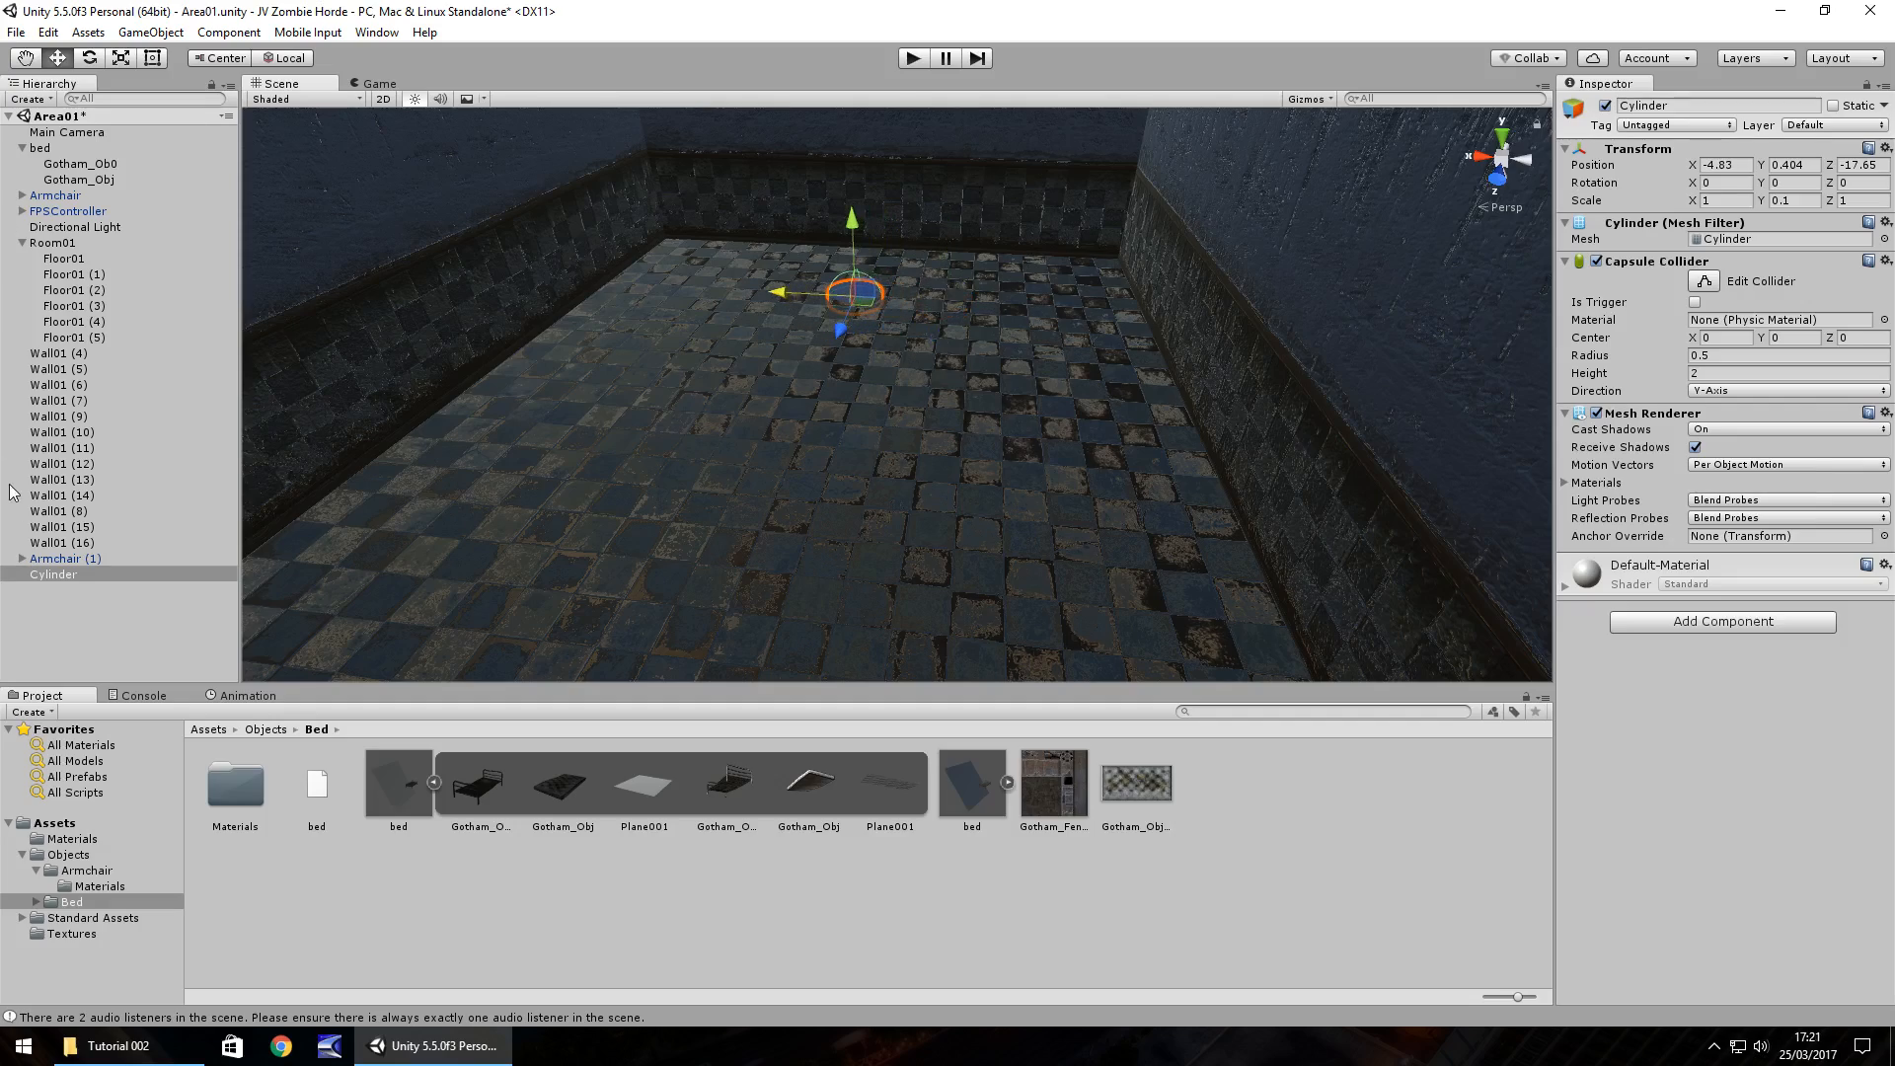
Rename the flat cylinder as Spawn001.
double_click(59, 575)
right_drag(1020, 400, 739, 450)
key(d)
right_drag(595, 454, 554, 419)
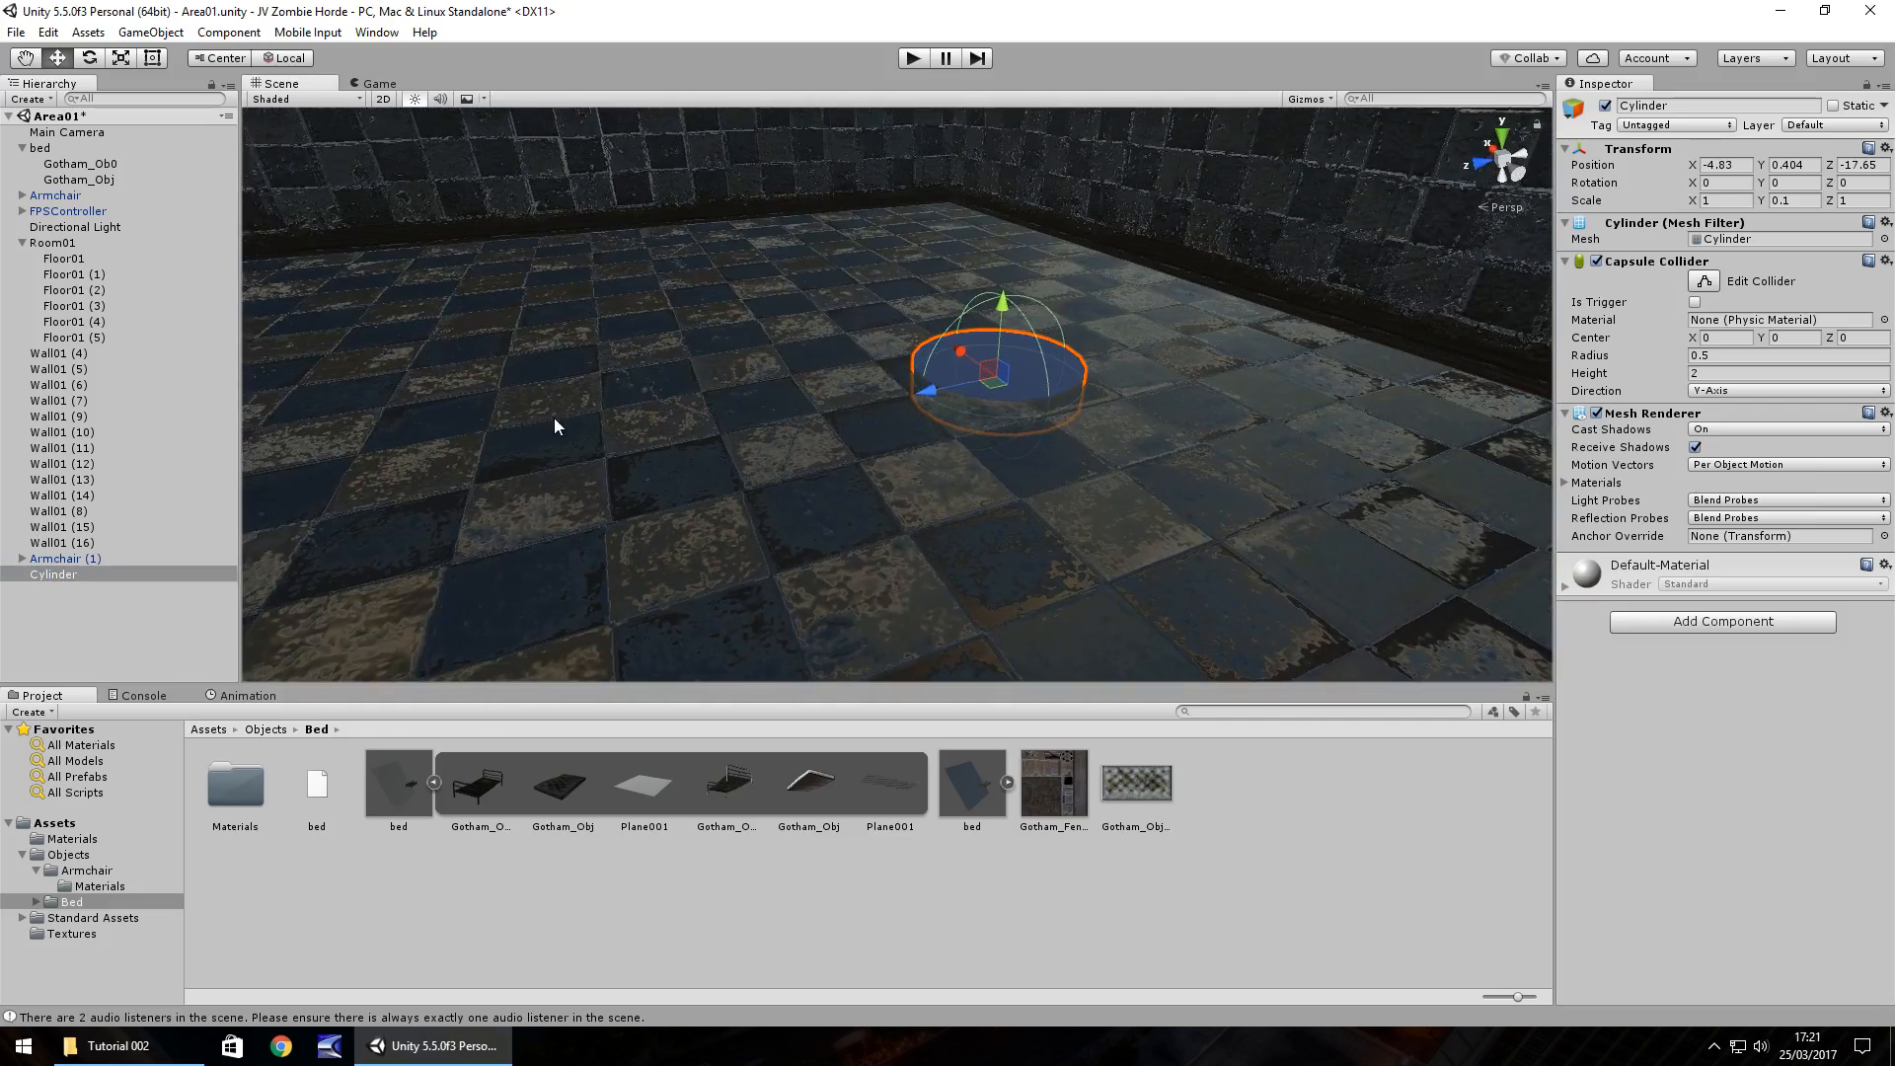
middle_drag(931, 429, 1206, 480)
right_click(67, 576)
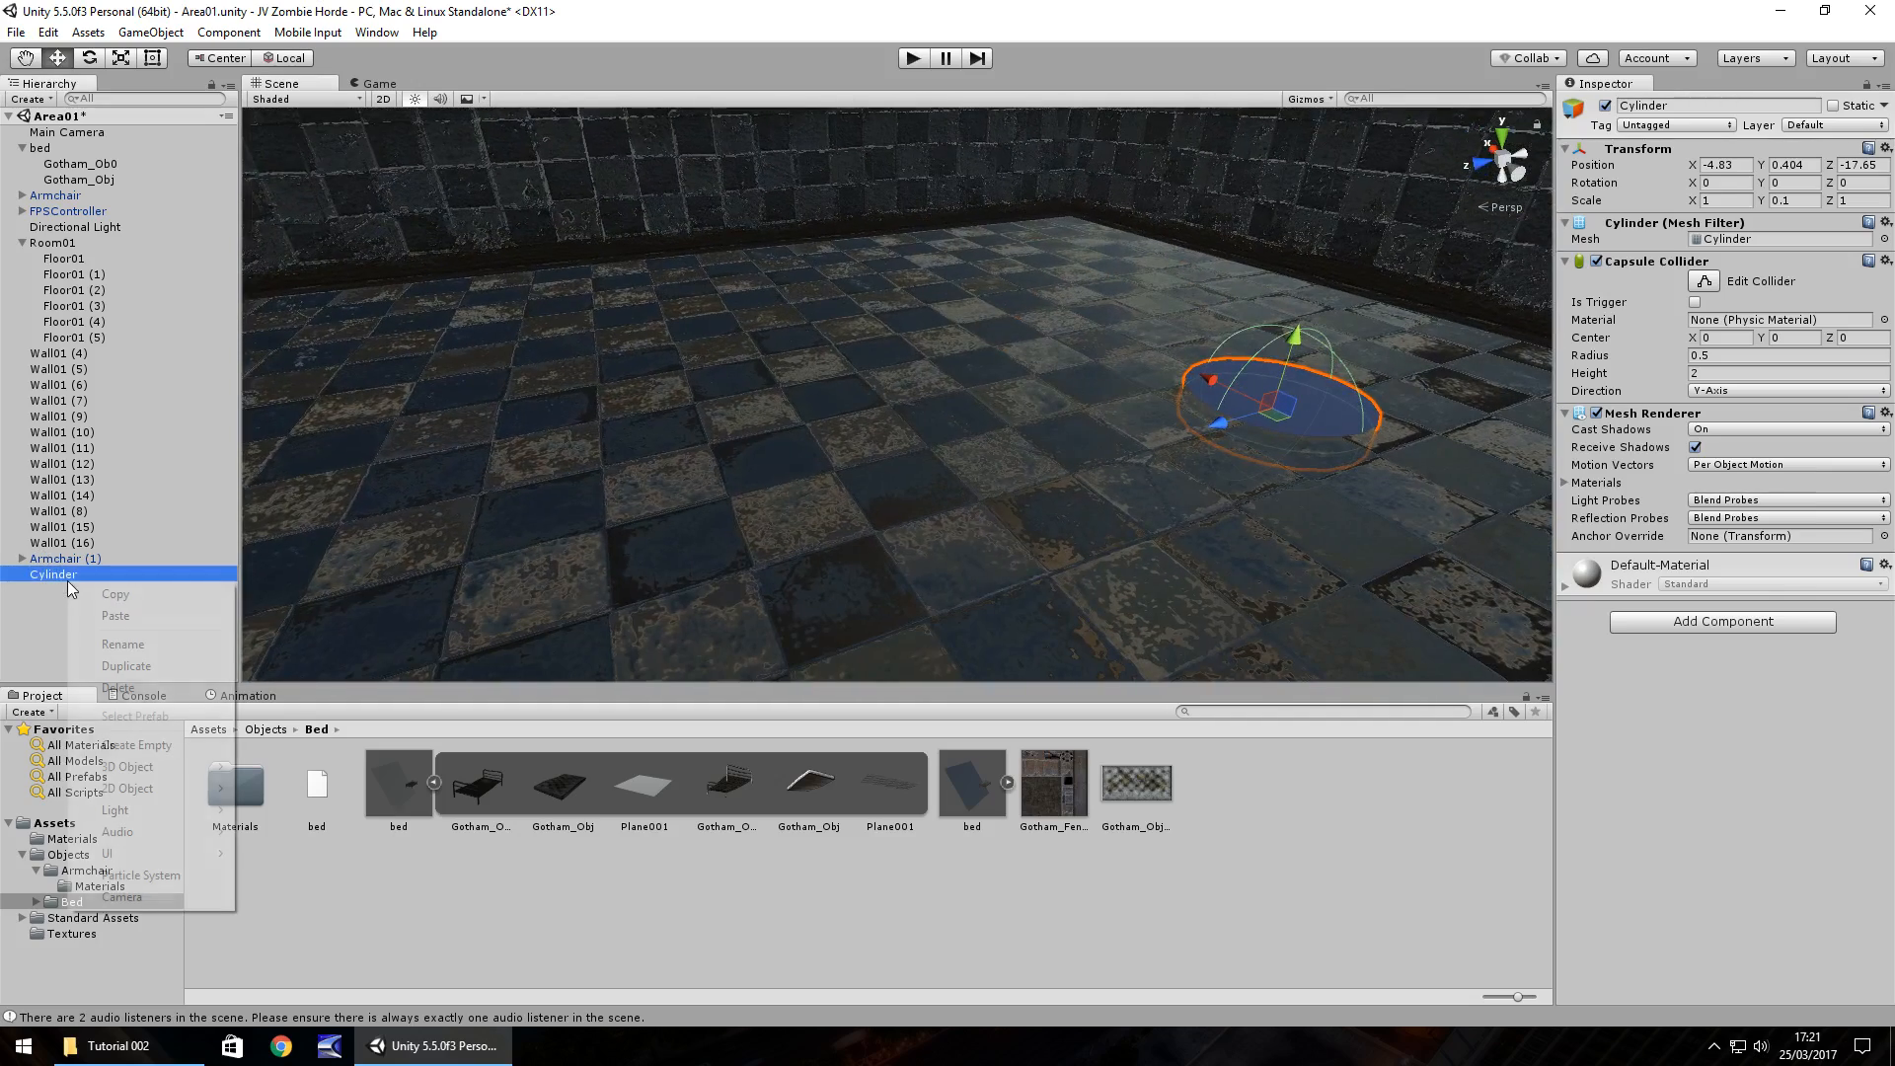
click(122, 645)
text(S)
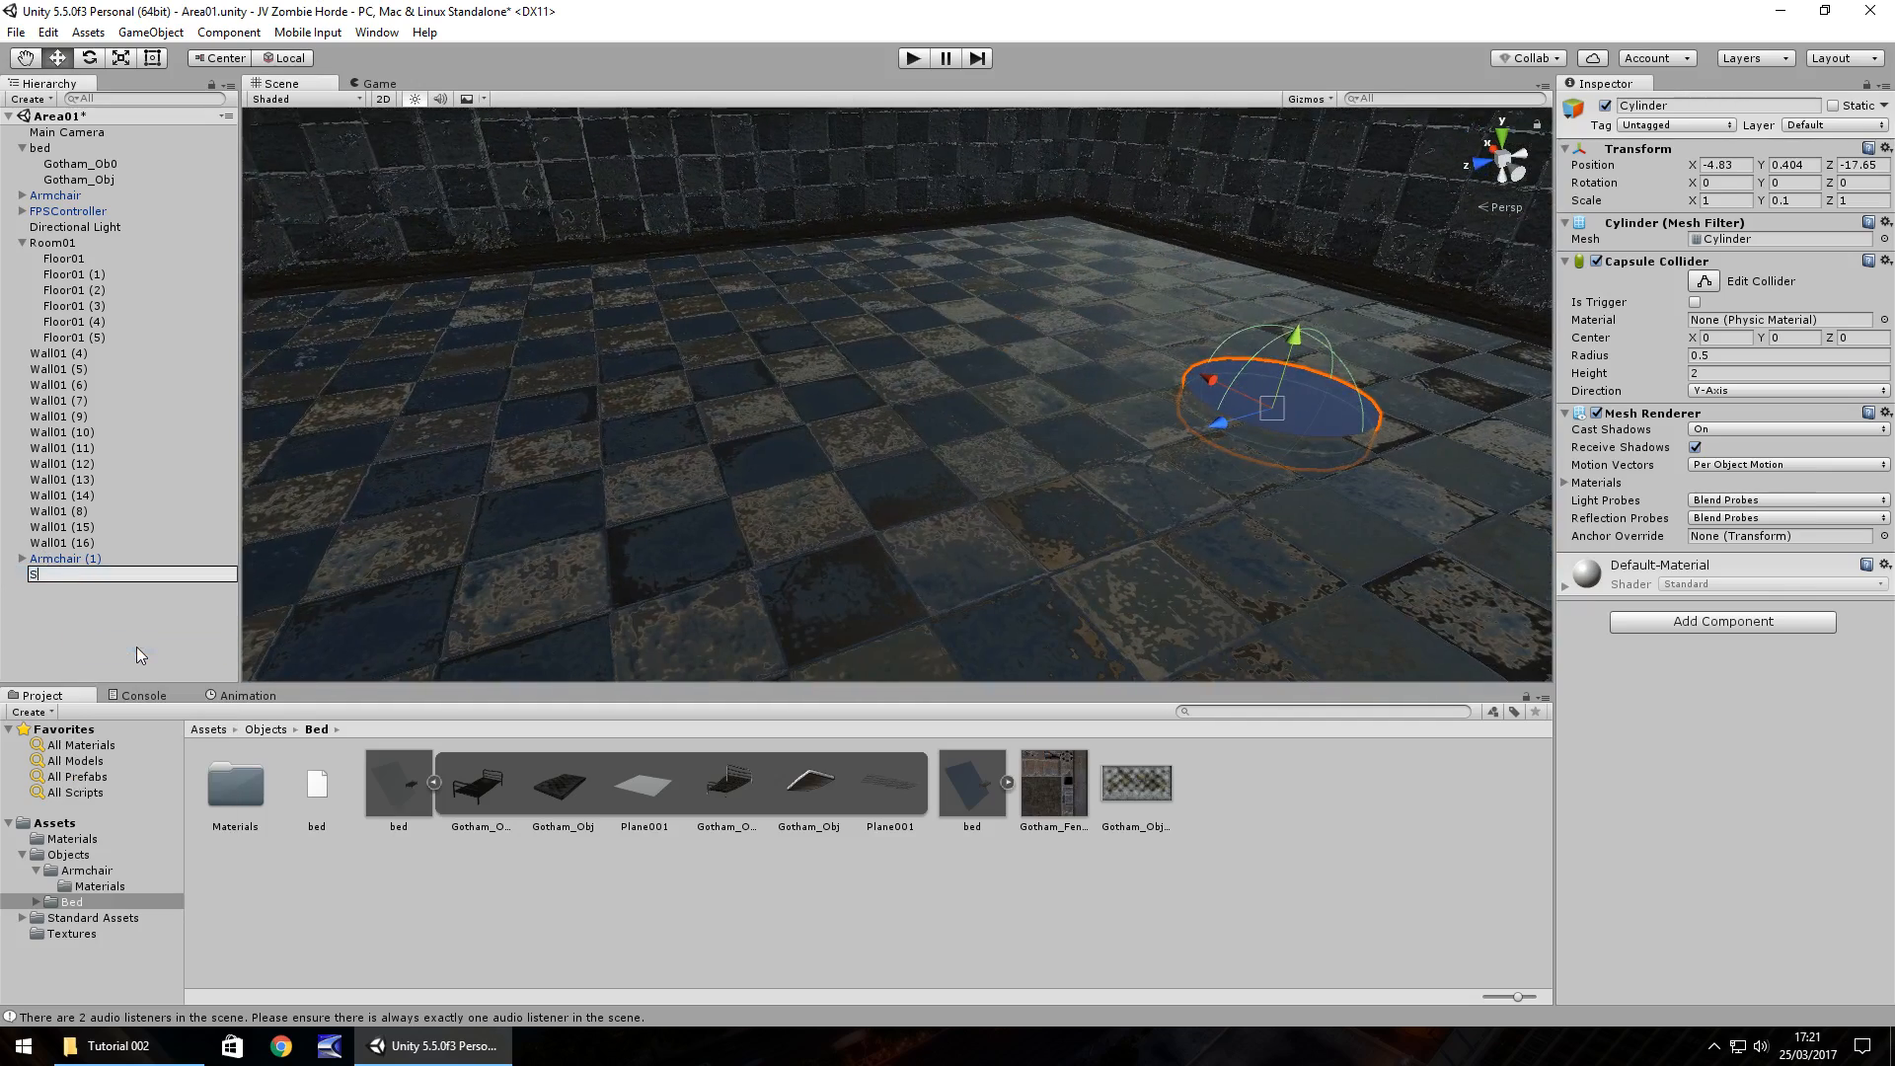
text(pawn001)
key(Return)
Duplicate Spawn001 and move the copy along the Z axis to the far end of the room, at about Z 24.85.
right_drag(1027, 399, 972, 397)
scroll(1375, 398, down, 3)
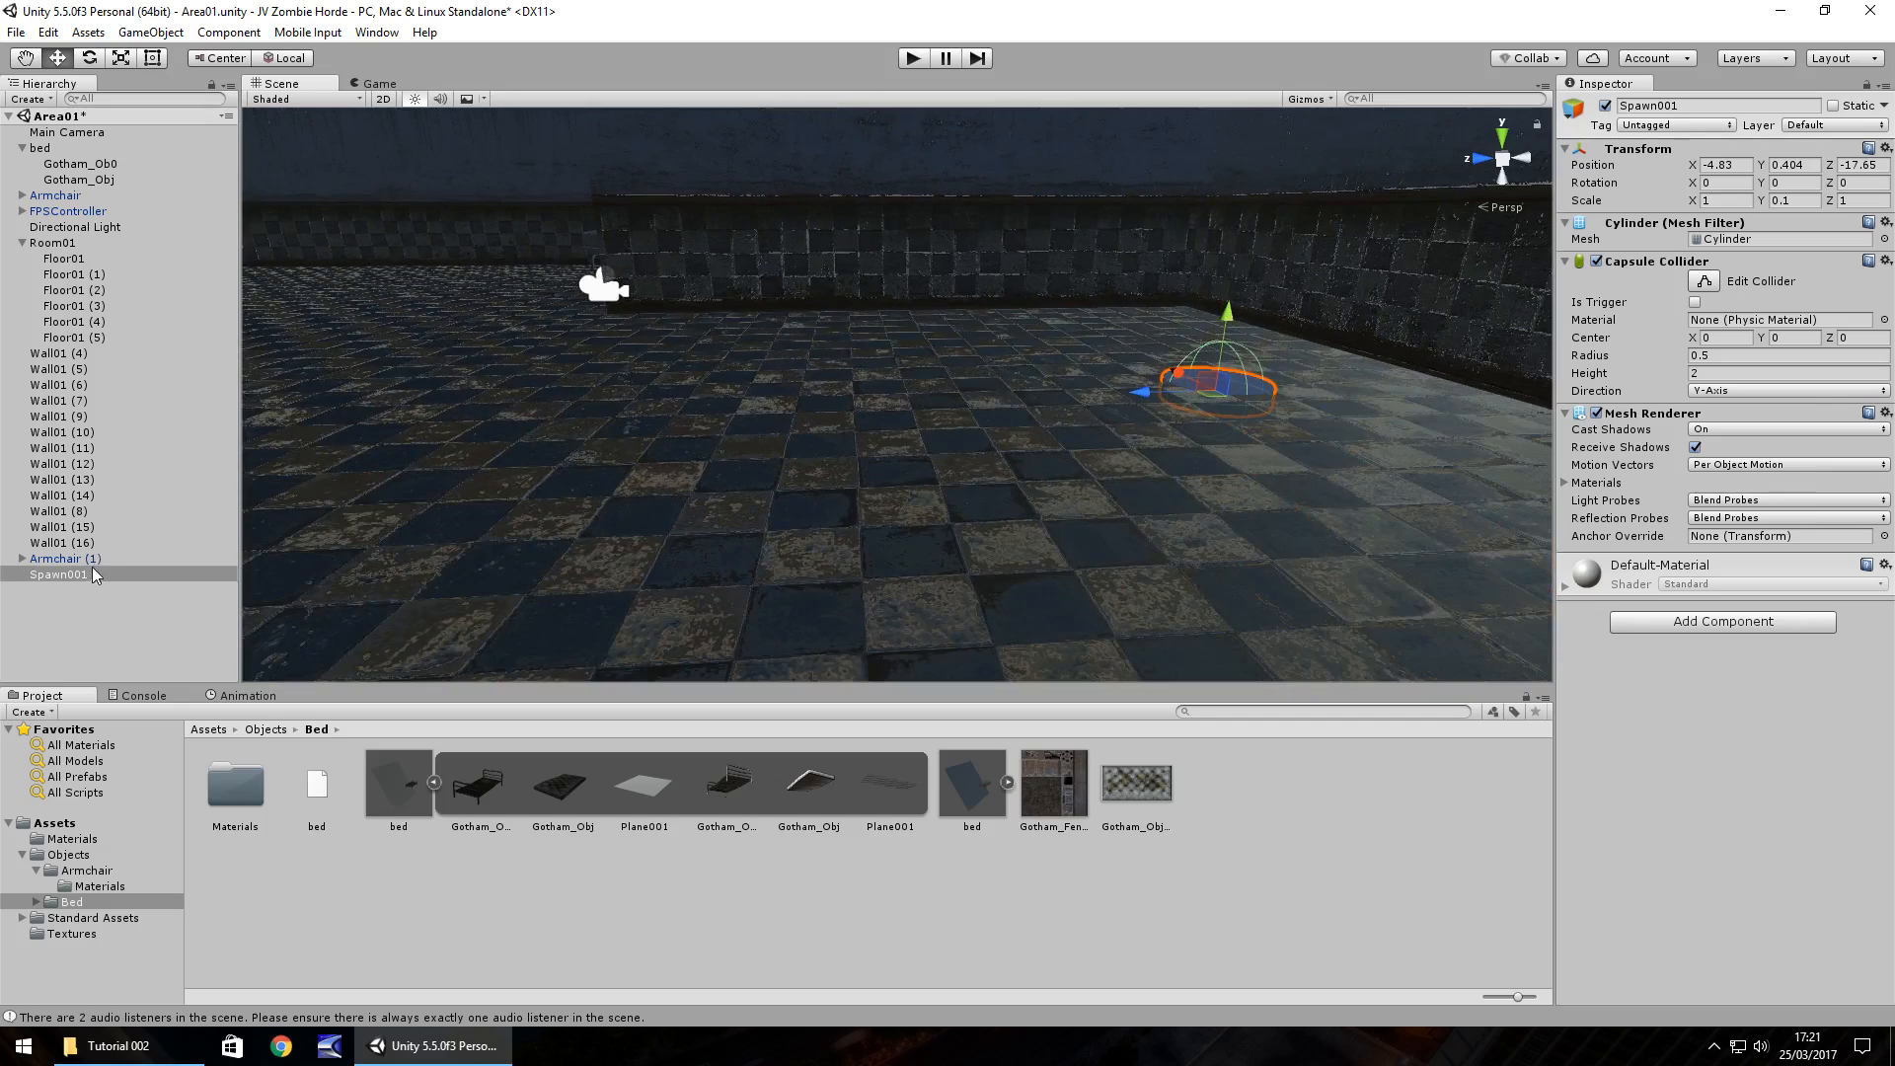
key(ctrl+d)
drag(1145, 396, 1208, 335)
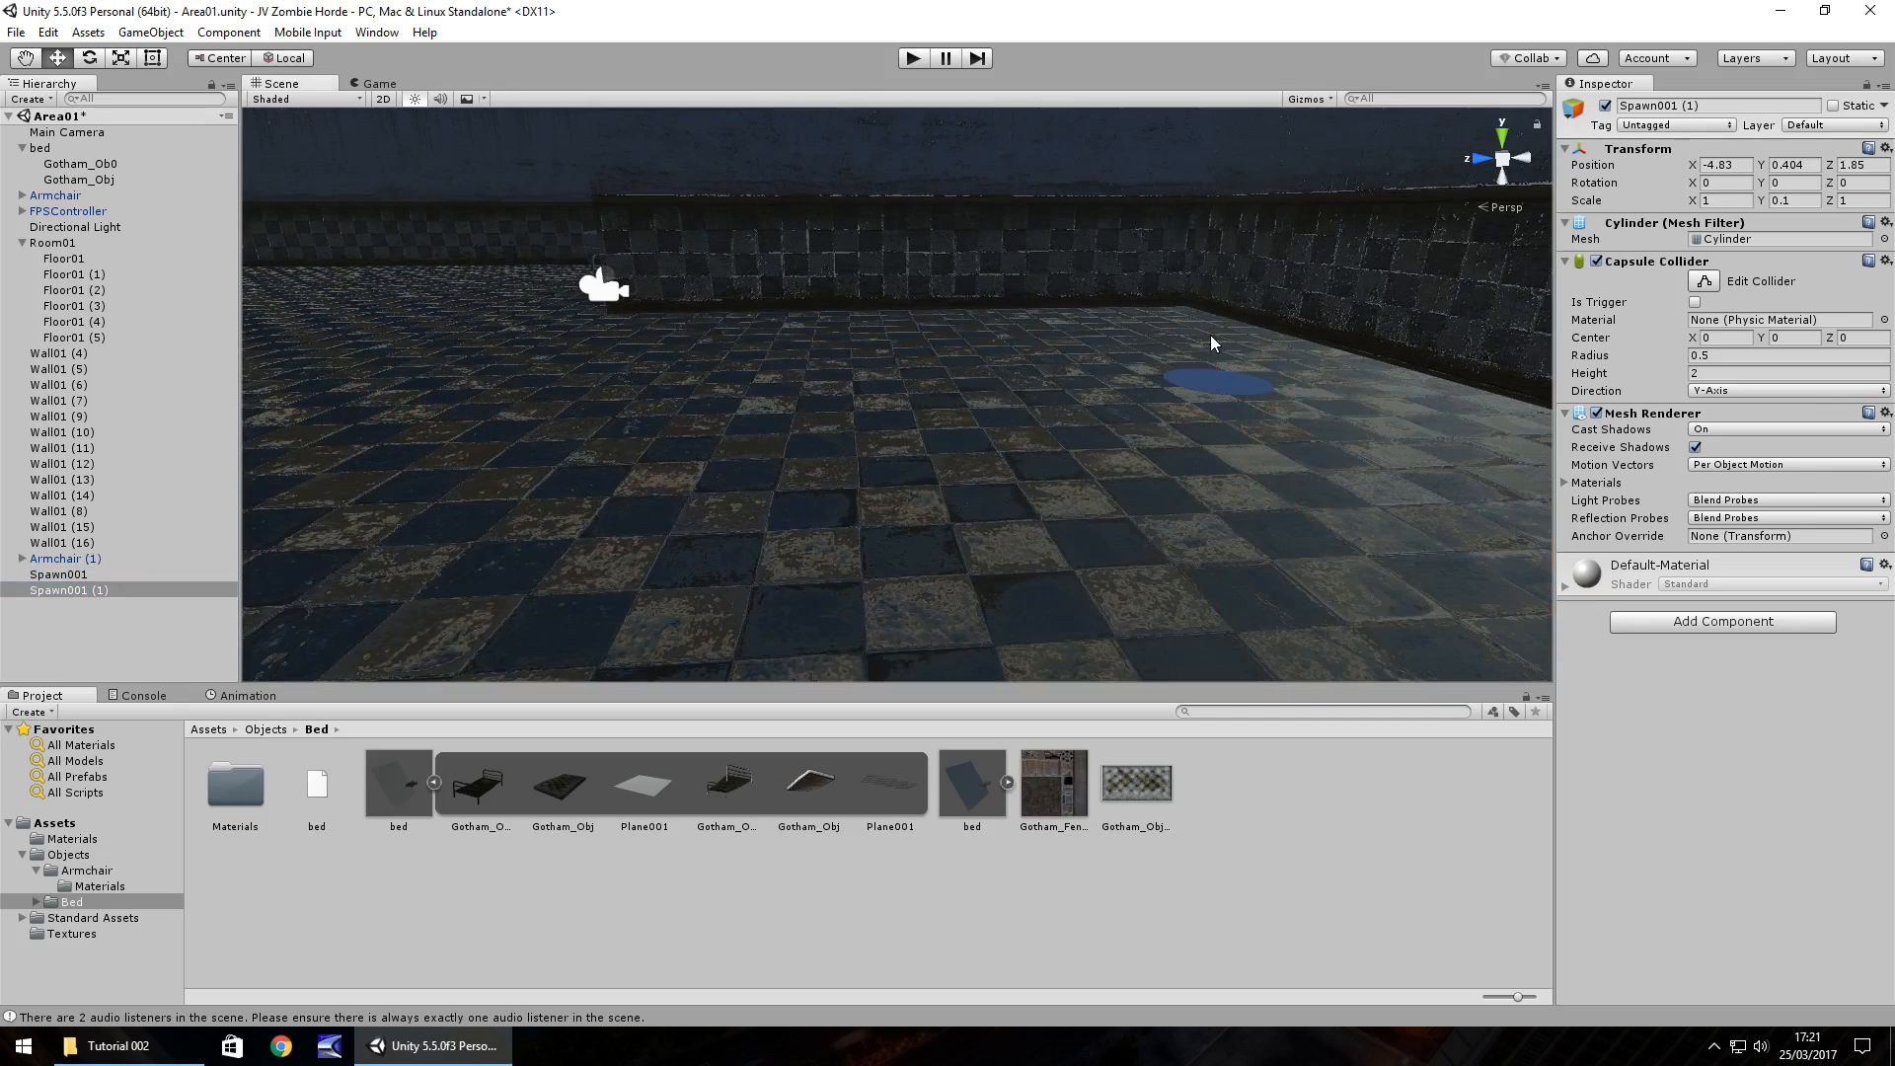
right_drag(1208, 336, 524, 235)
drag(523, 238, 649, 337)
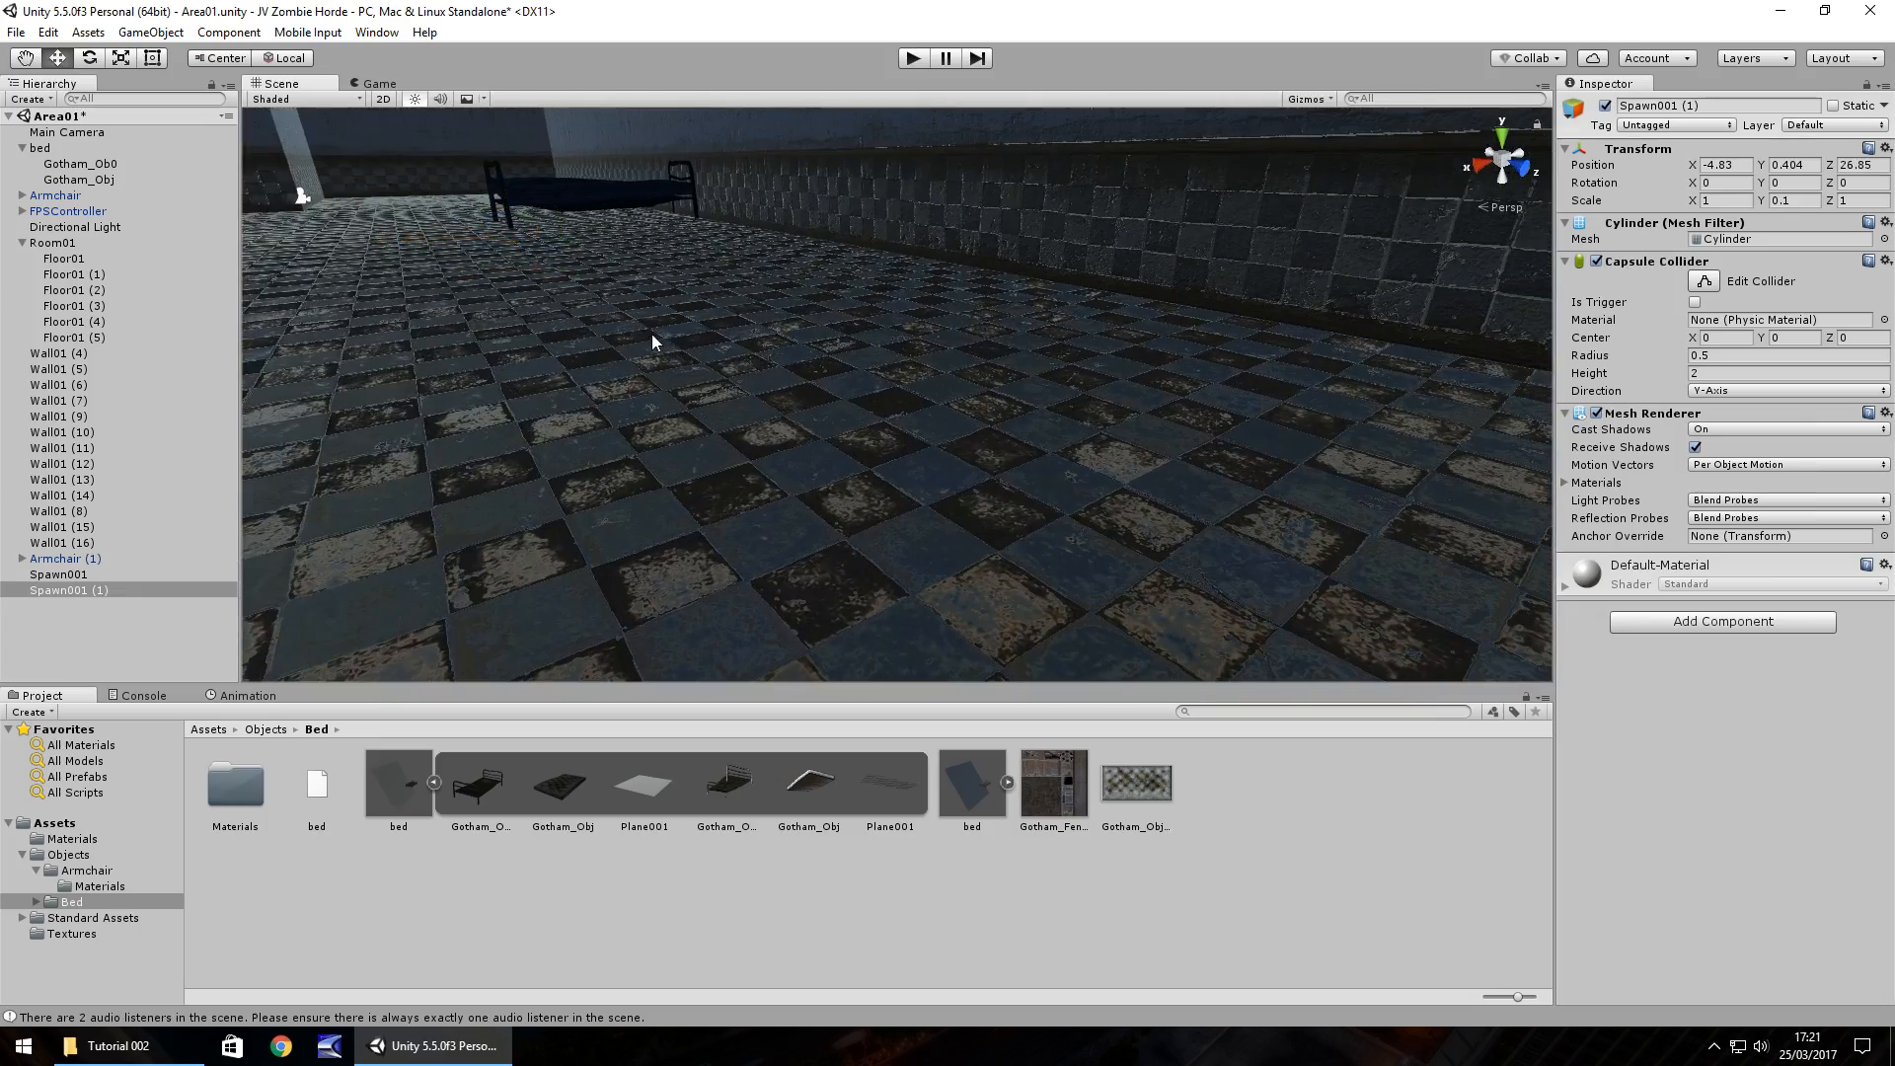
right_drag(649, 337, 679, 399)
Rename the duplicated spawn disc as Spawn002.
click(99, 589)
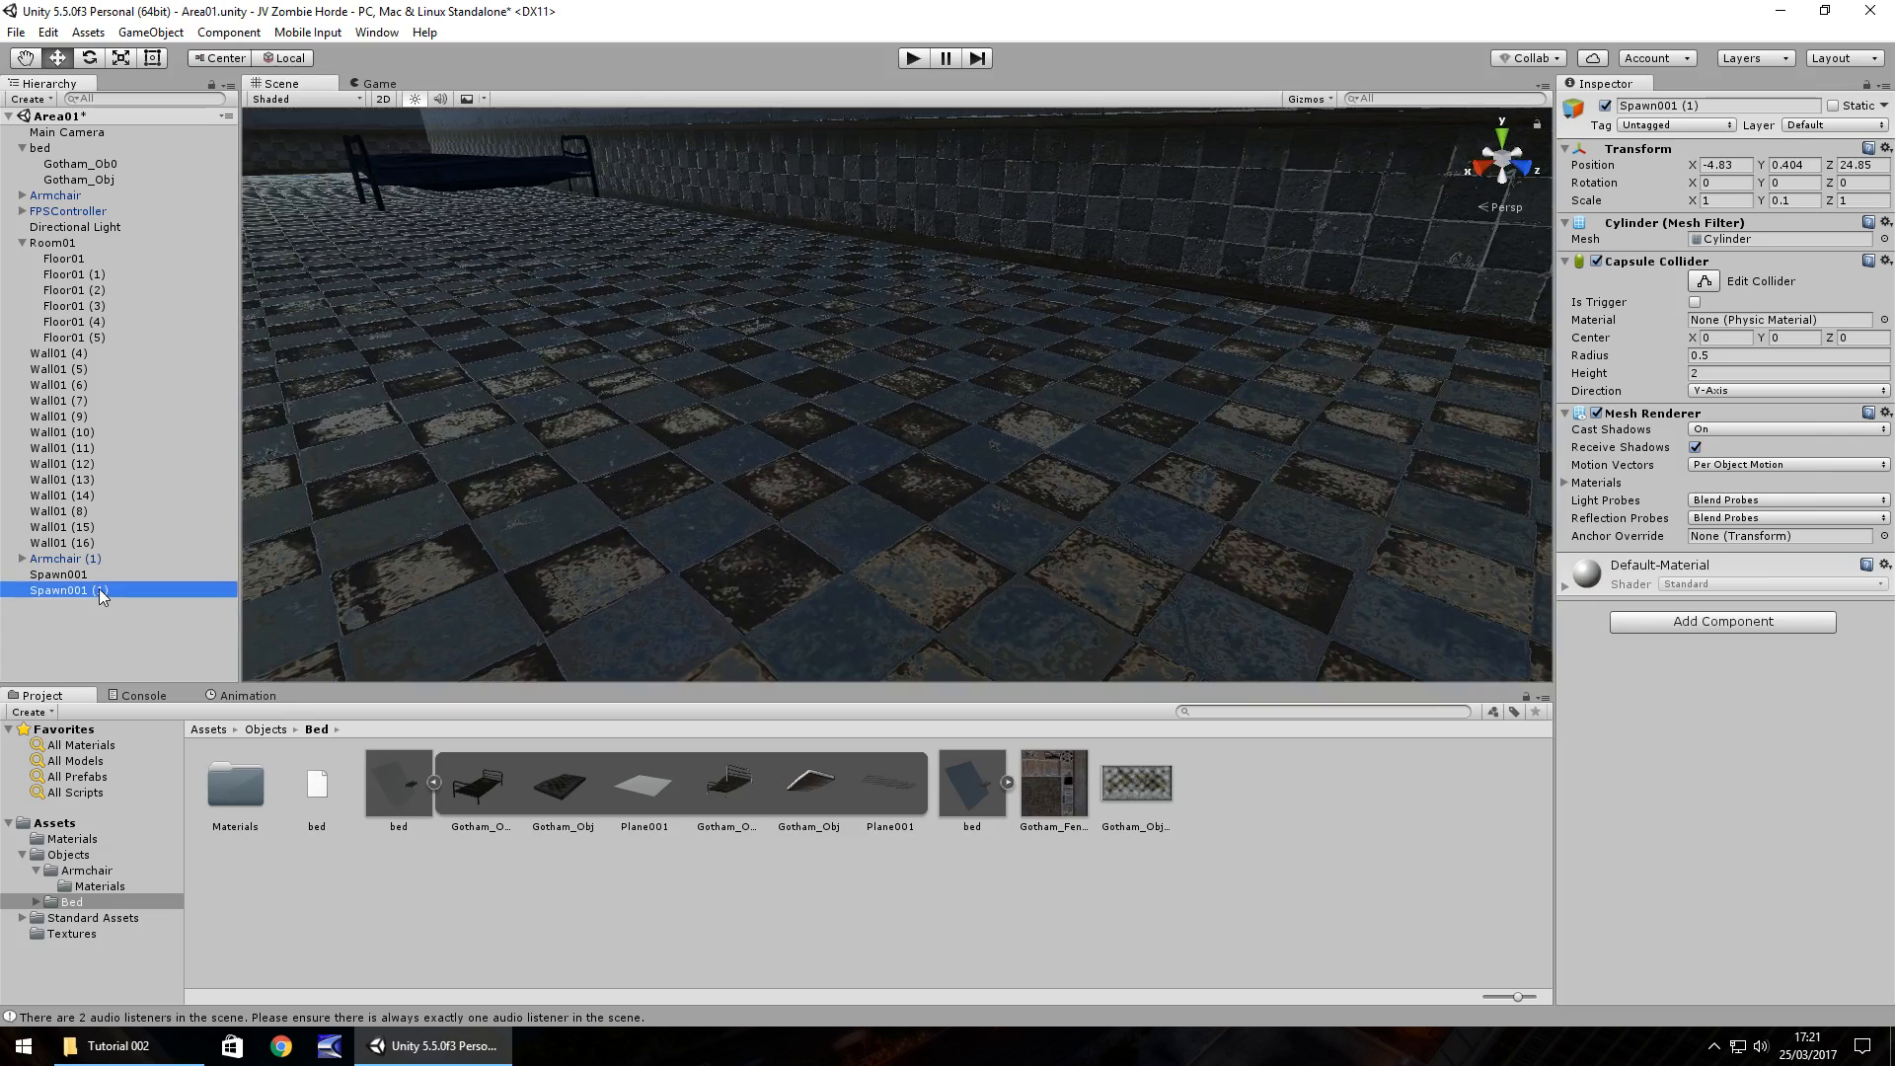
click(90, 590)
key(shift+End)
text(2)
key(Return)
Duplicate Spawn002 and move the copy across the room to about X 7.17, Z -0.15.
key(ctrl+d)
right_drag(631, 482, 1151, 455)
drag(1346, 360, 487, 544)
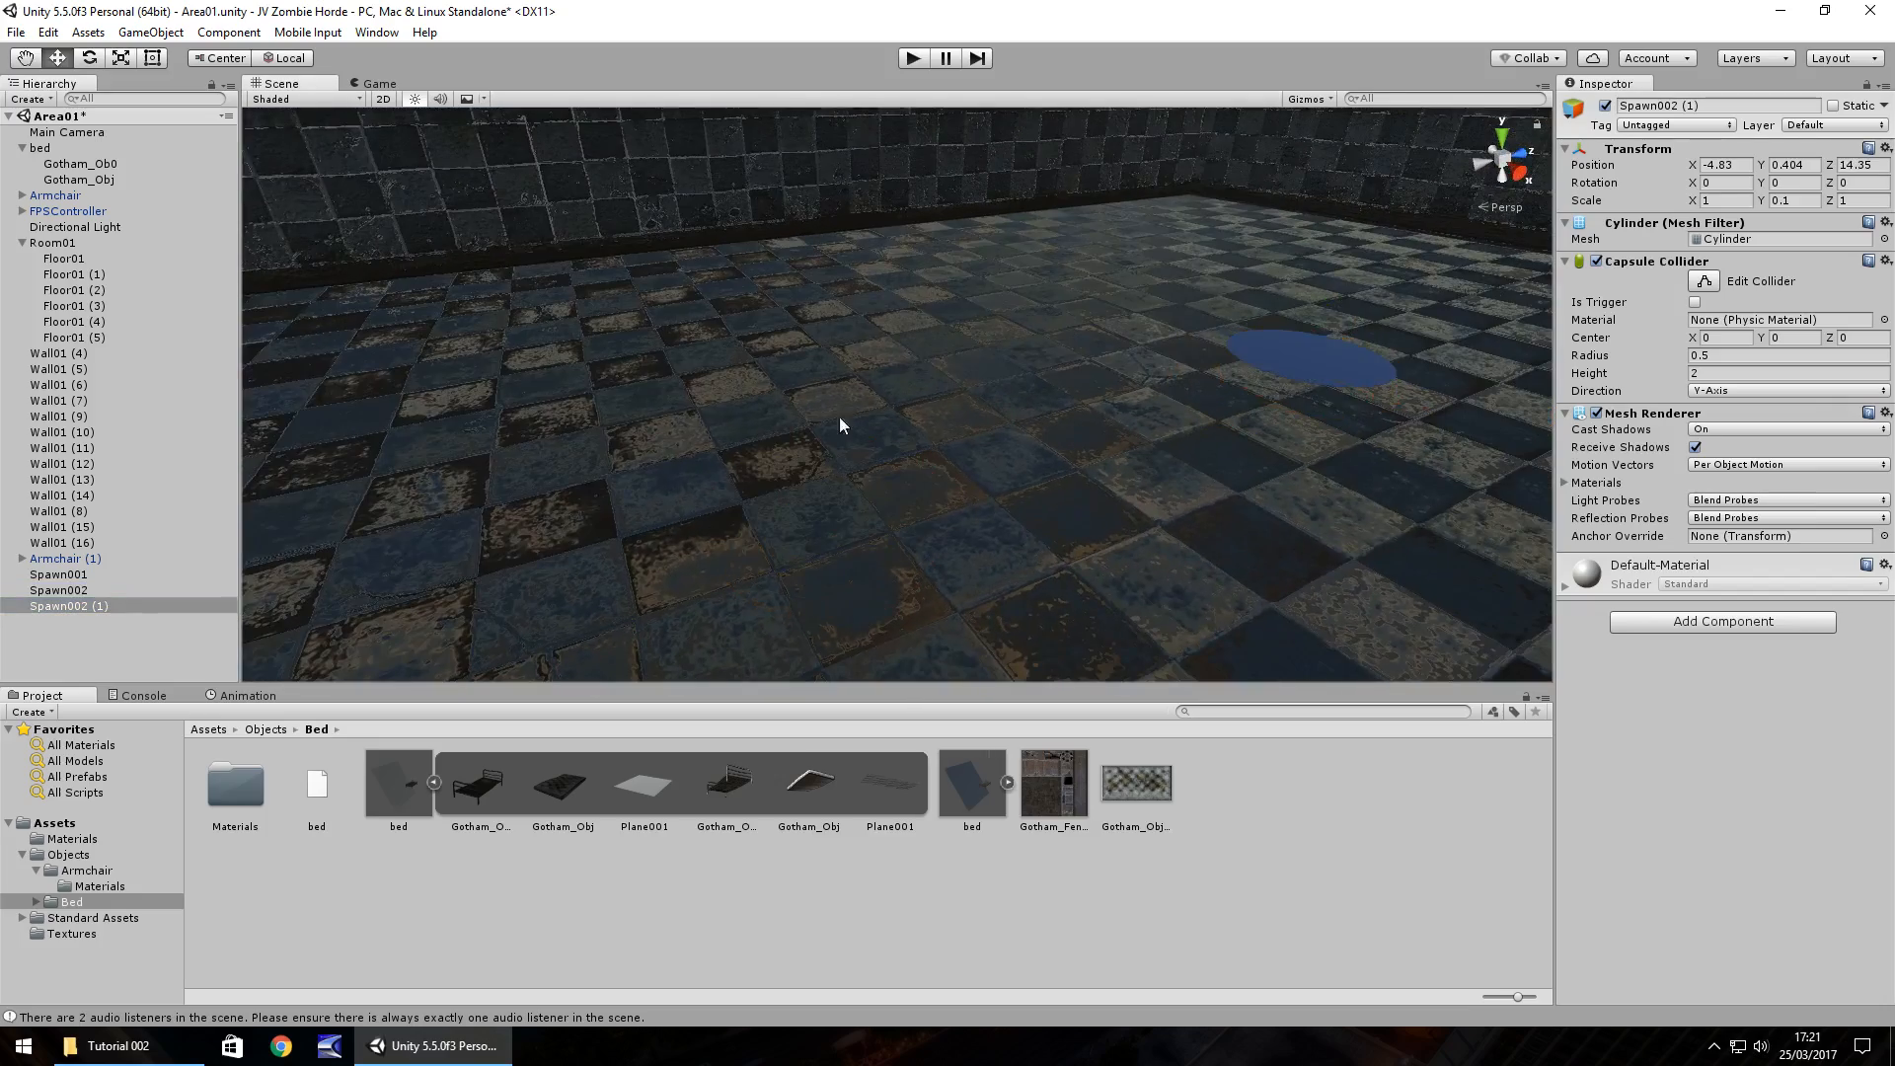
right_drag(839, 419, 225, 424)
right_drag(632, 519, 925, 447)
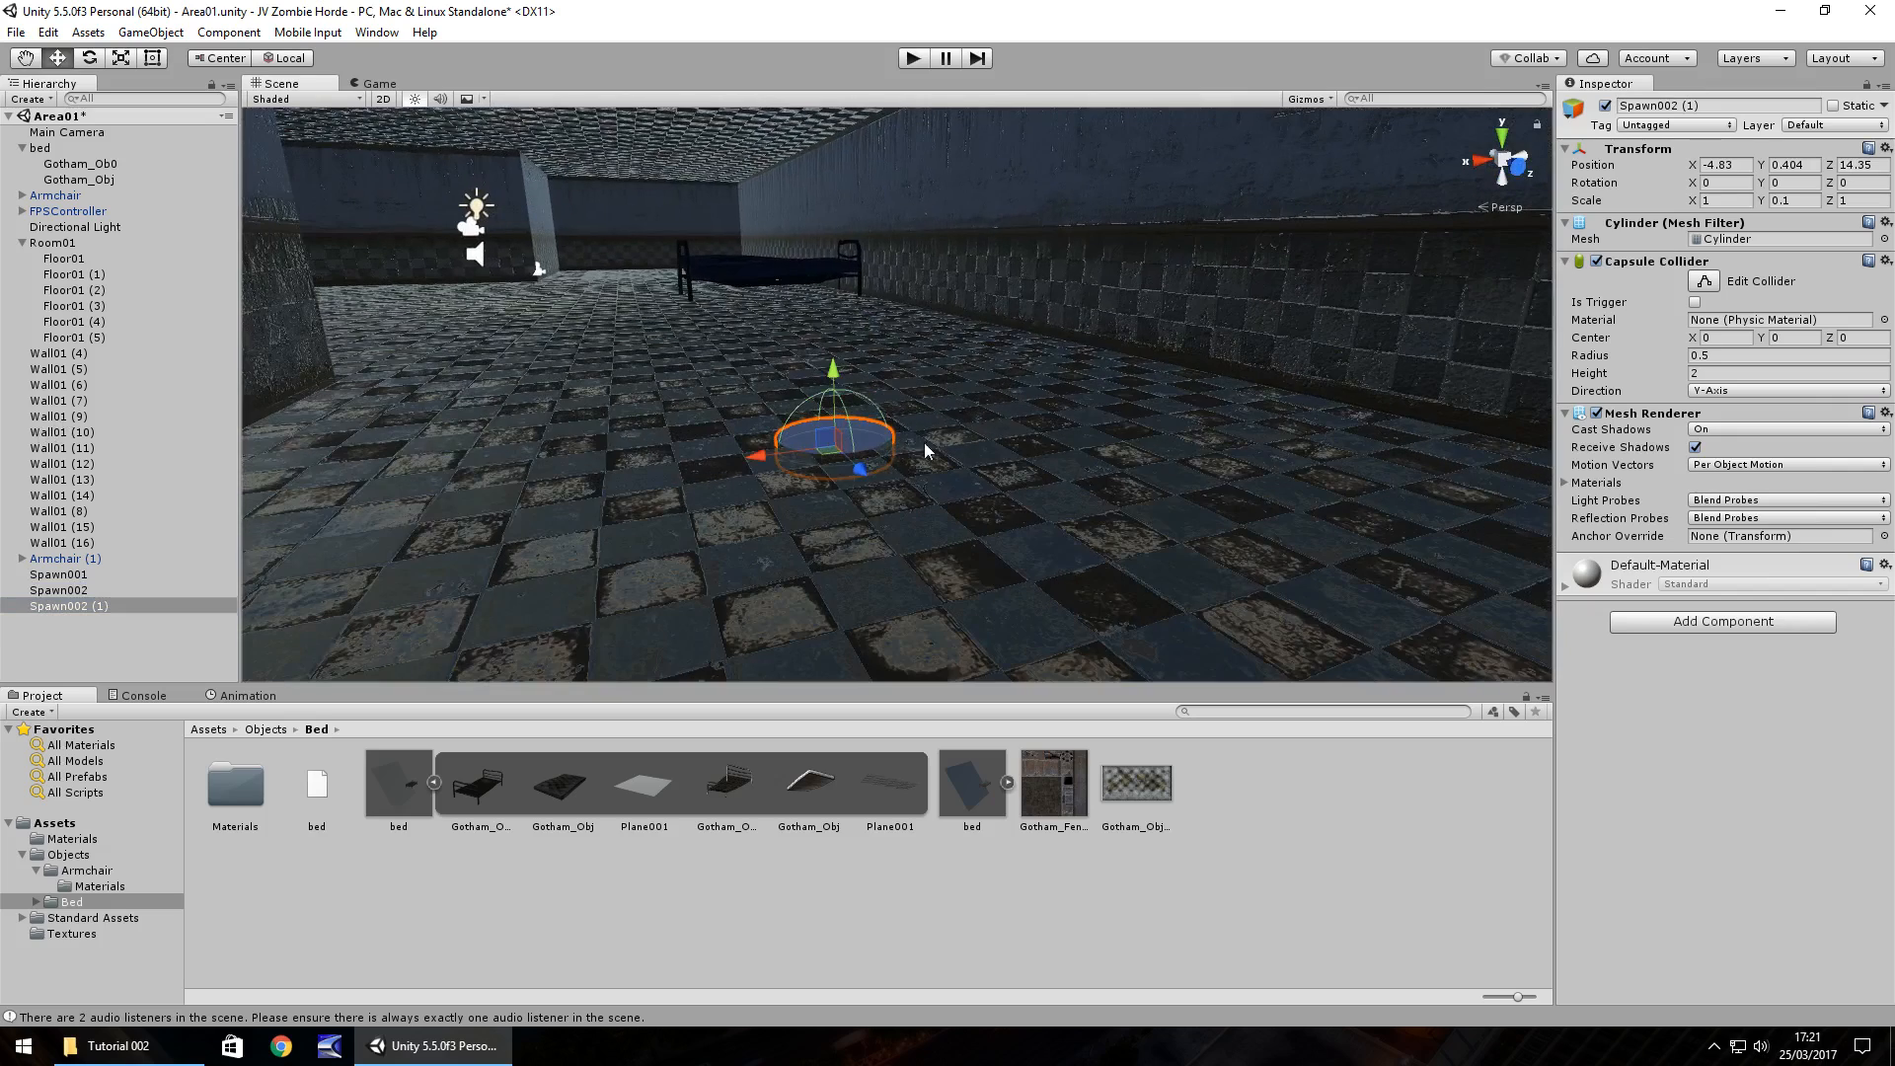
drag(852, 472, 187, 334)
right_drag(563, 324, 783, 419)
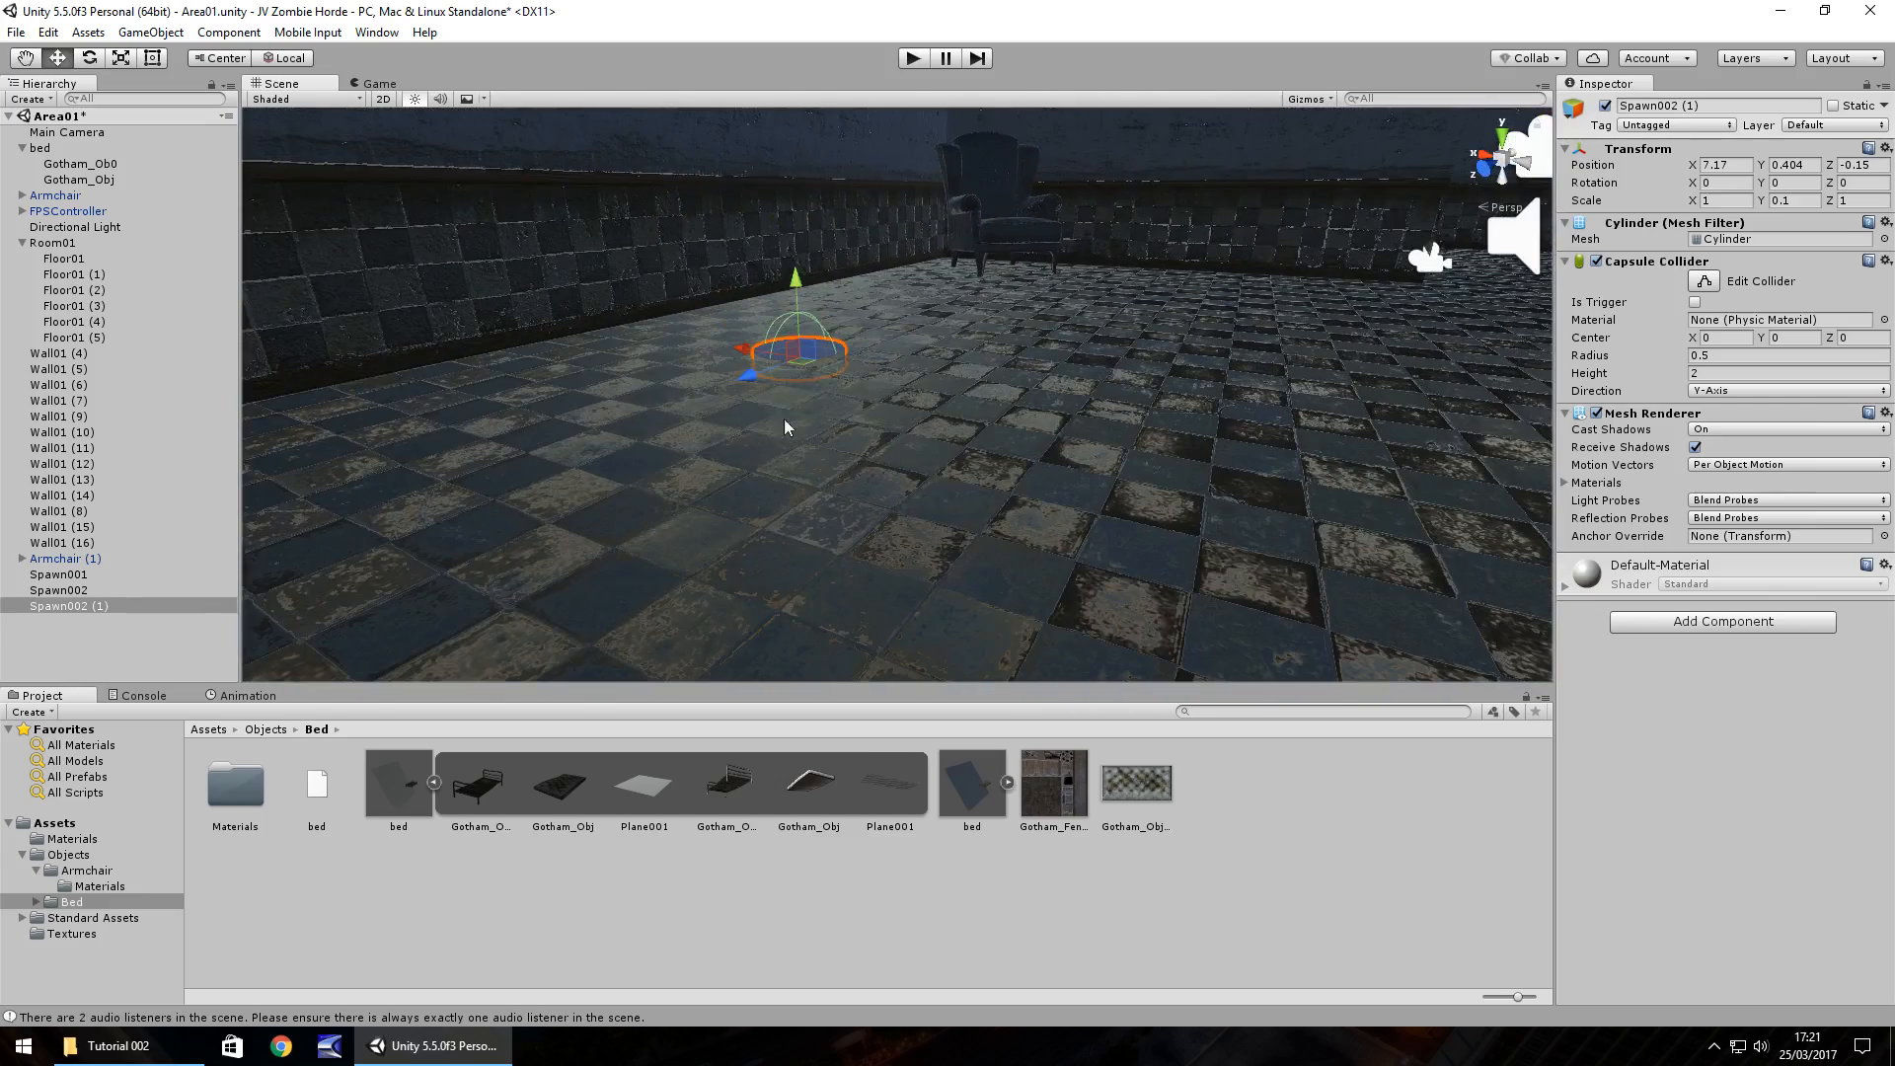
Rename the copy of Spawn002 as Spawn003.
click(69, 608)
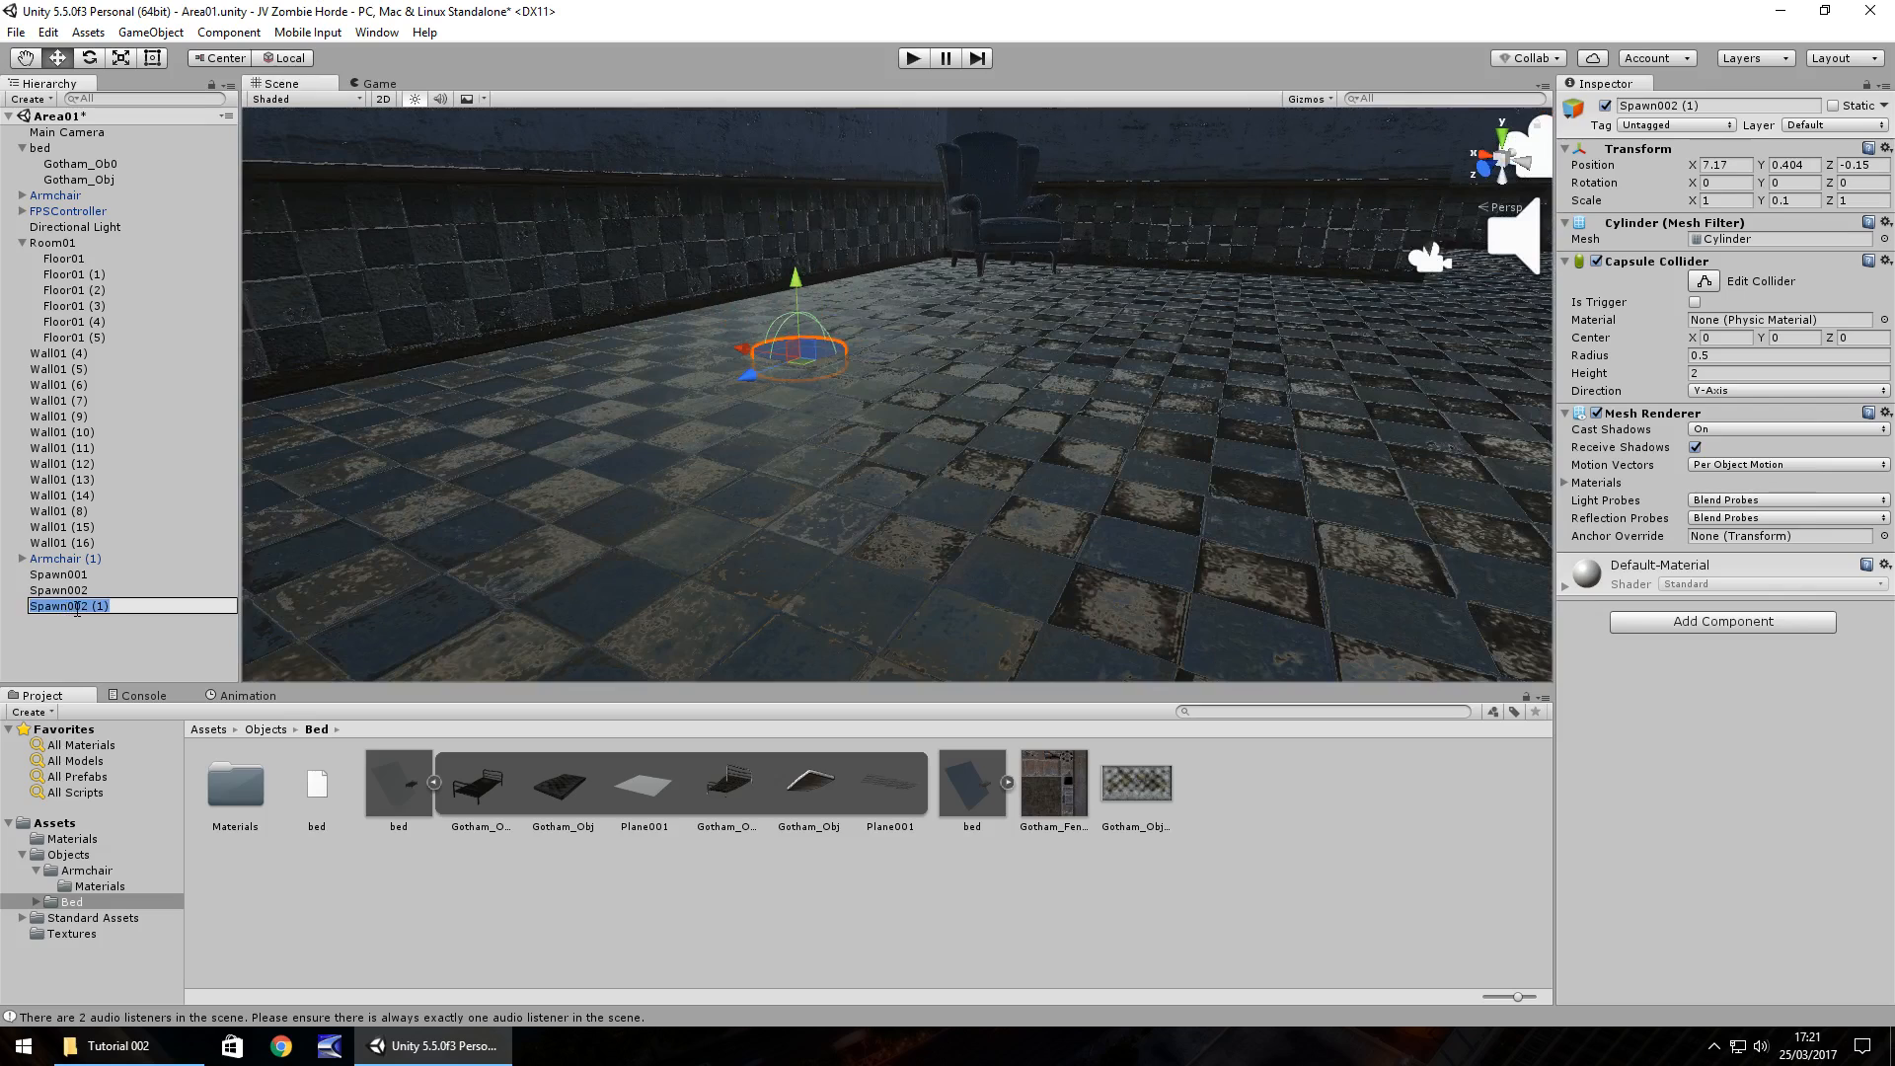
click(87, 607)
drag(81, 603, 156, 606)
text(0)
key(BackSpace)
text(3)
key(Return)
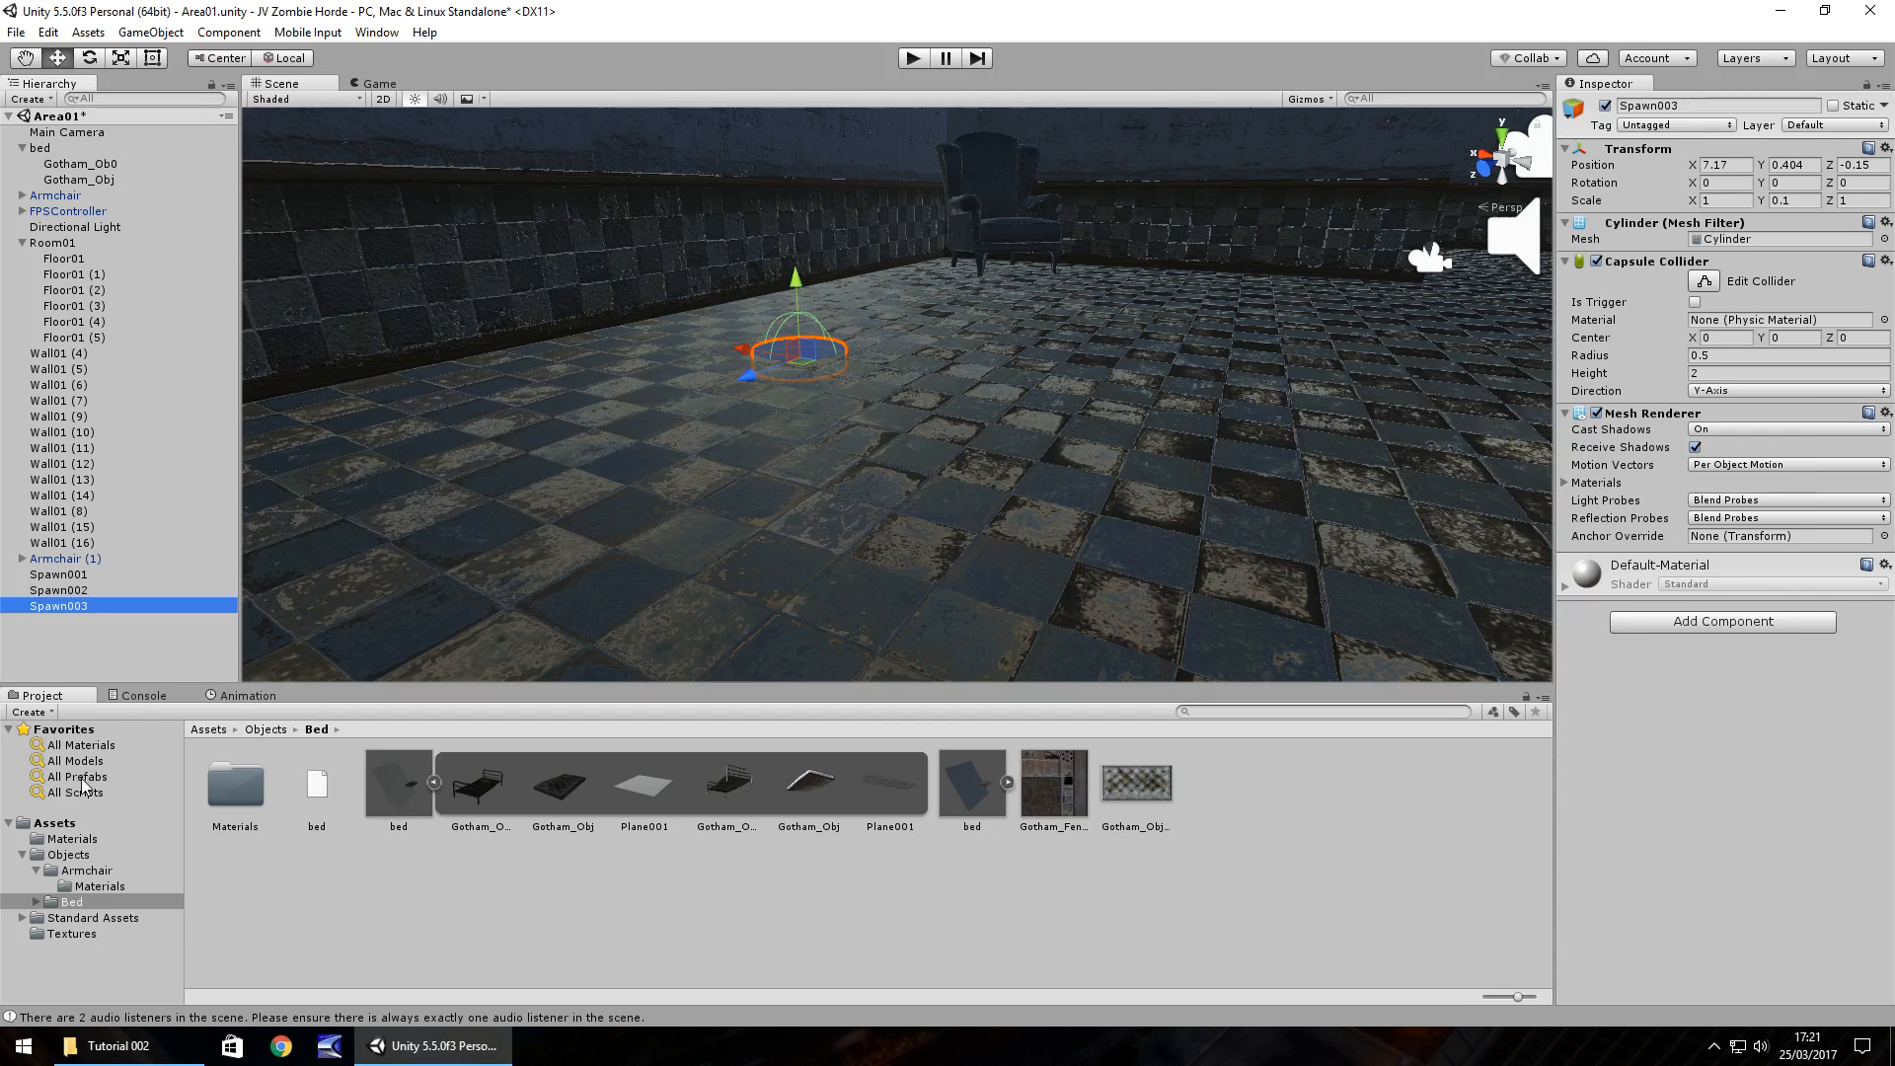
Create a folder named Scripts in the project's Assets and open it.
alt+drag(766, 507, 1087, 478)
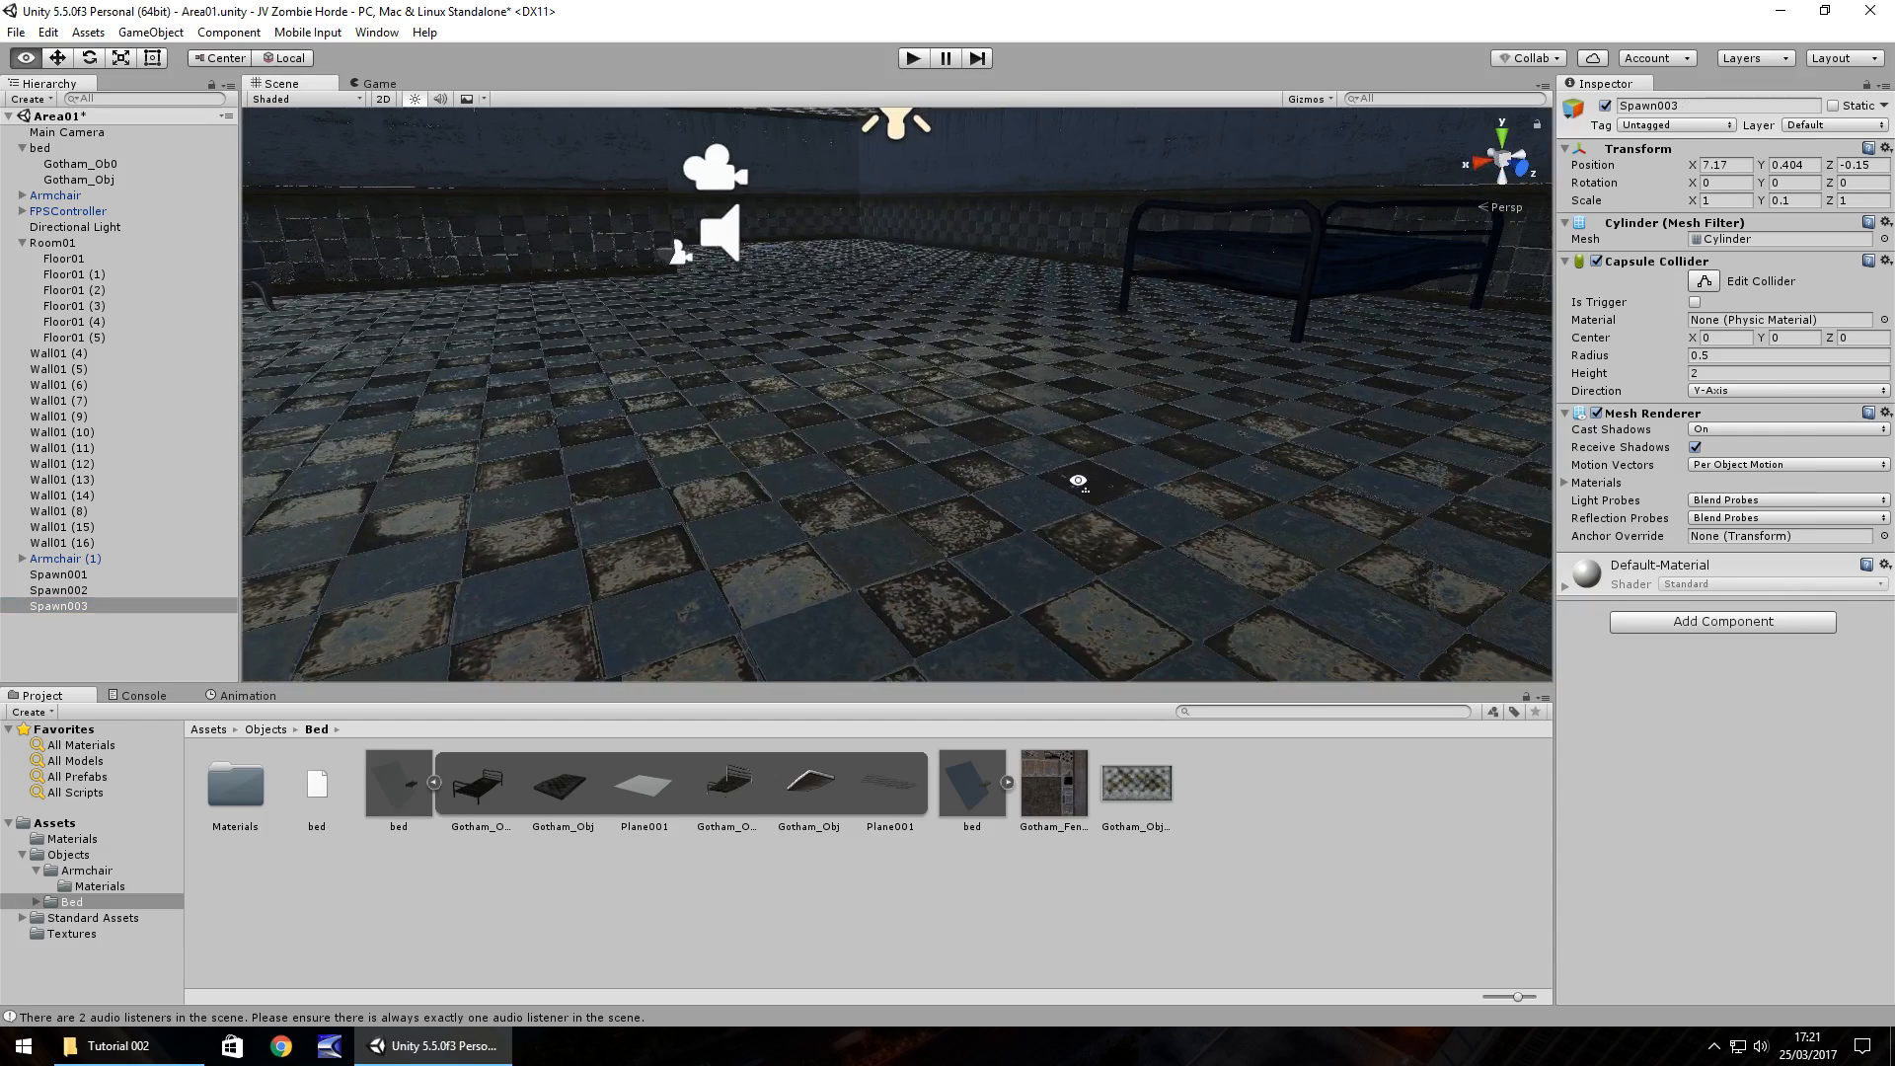
alt+drag(755, 314, 523, 404)
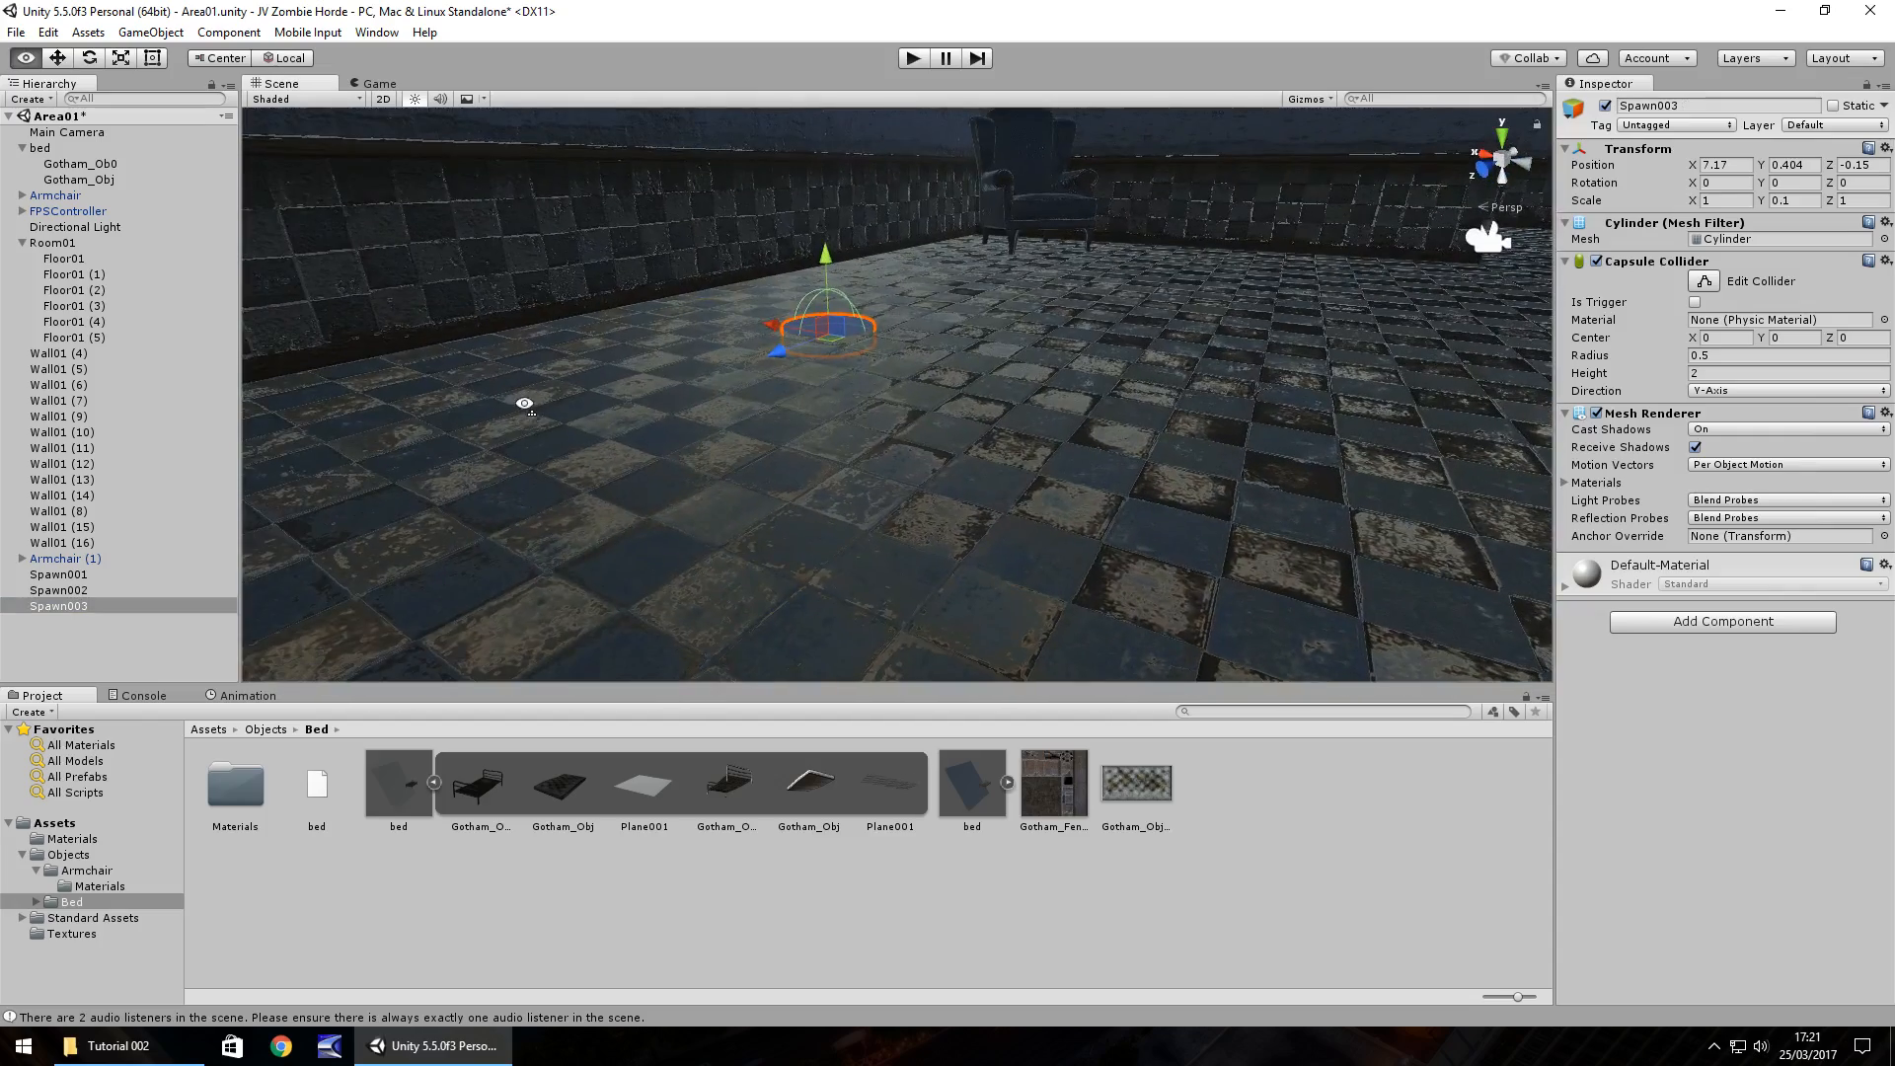
click(45, 827)
right_click(66, 830)
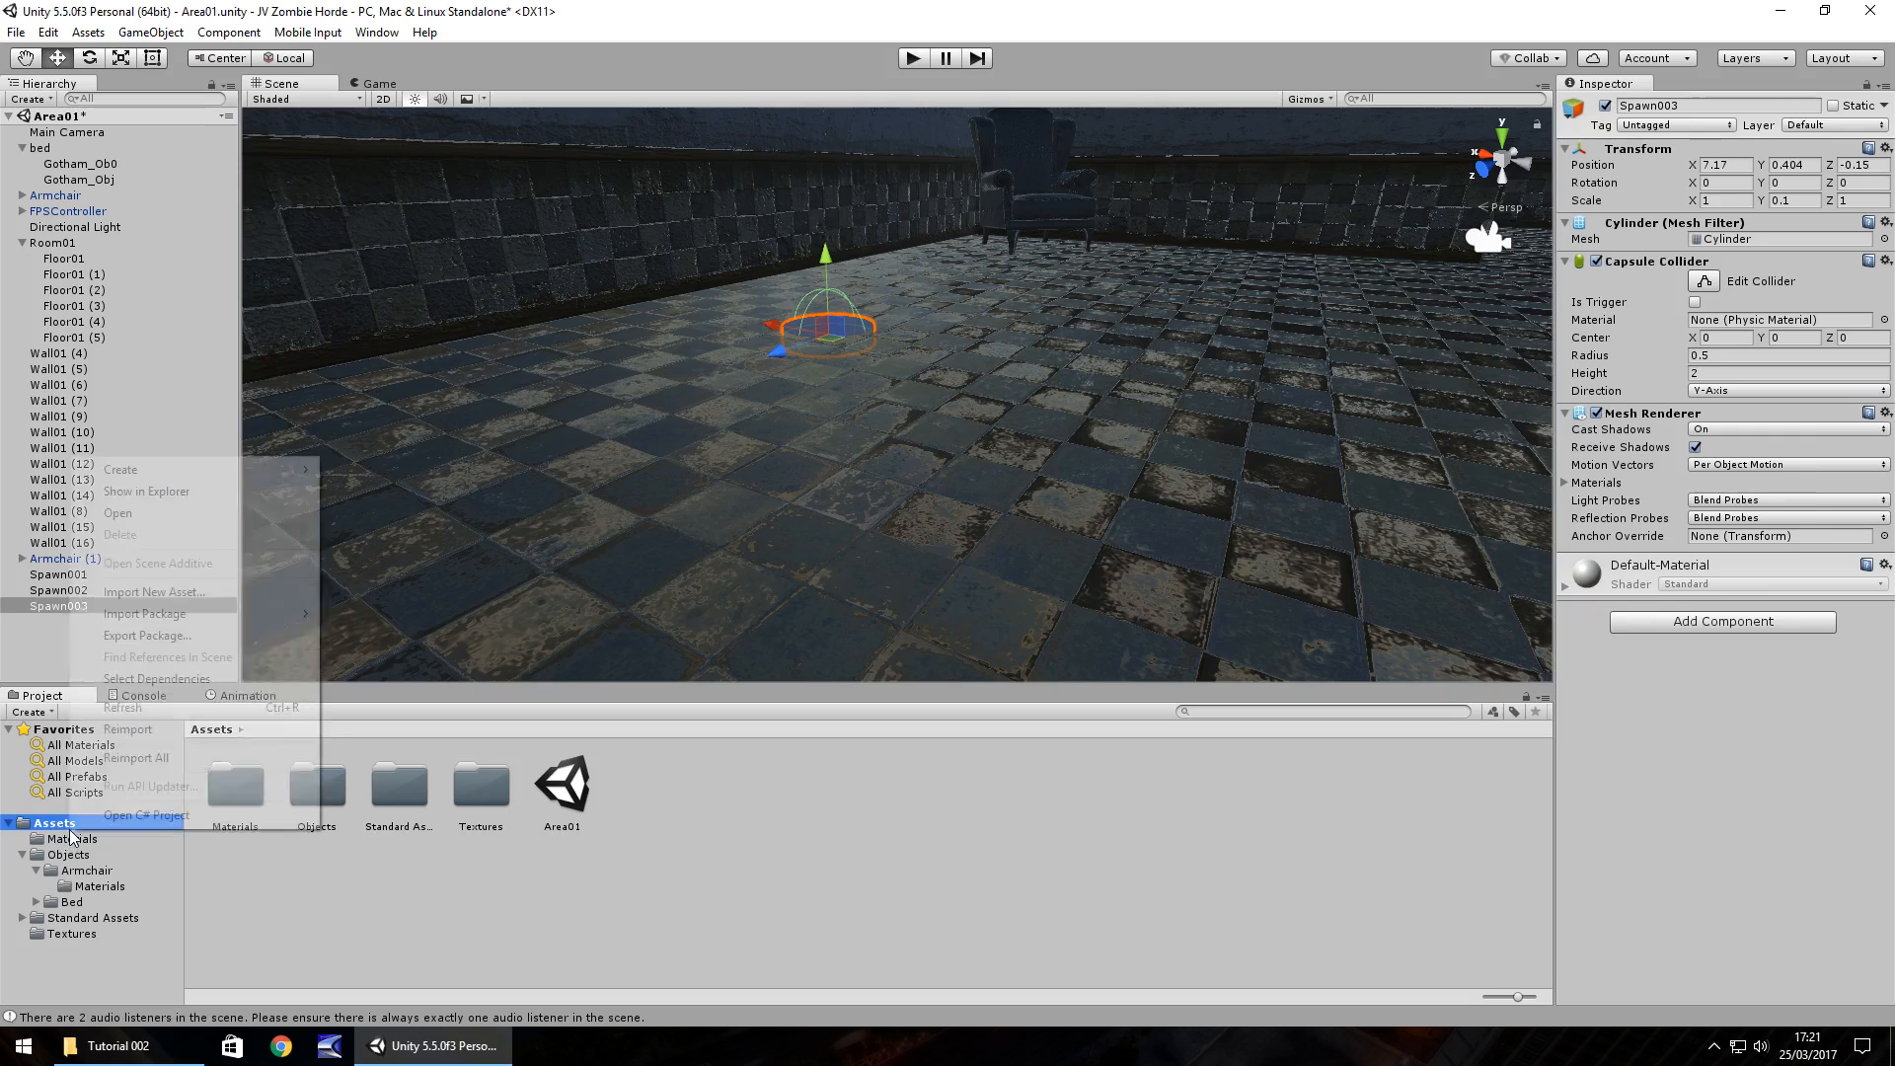
mouse_move(143, 470)
click(345, 470)
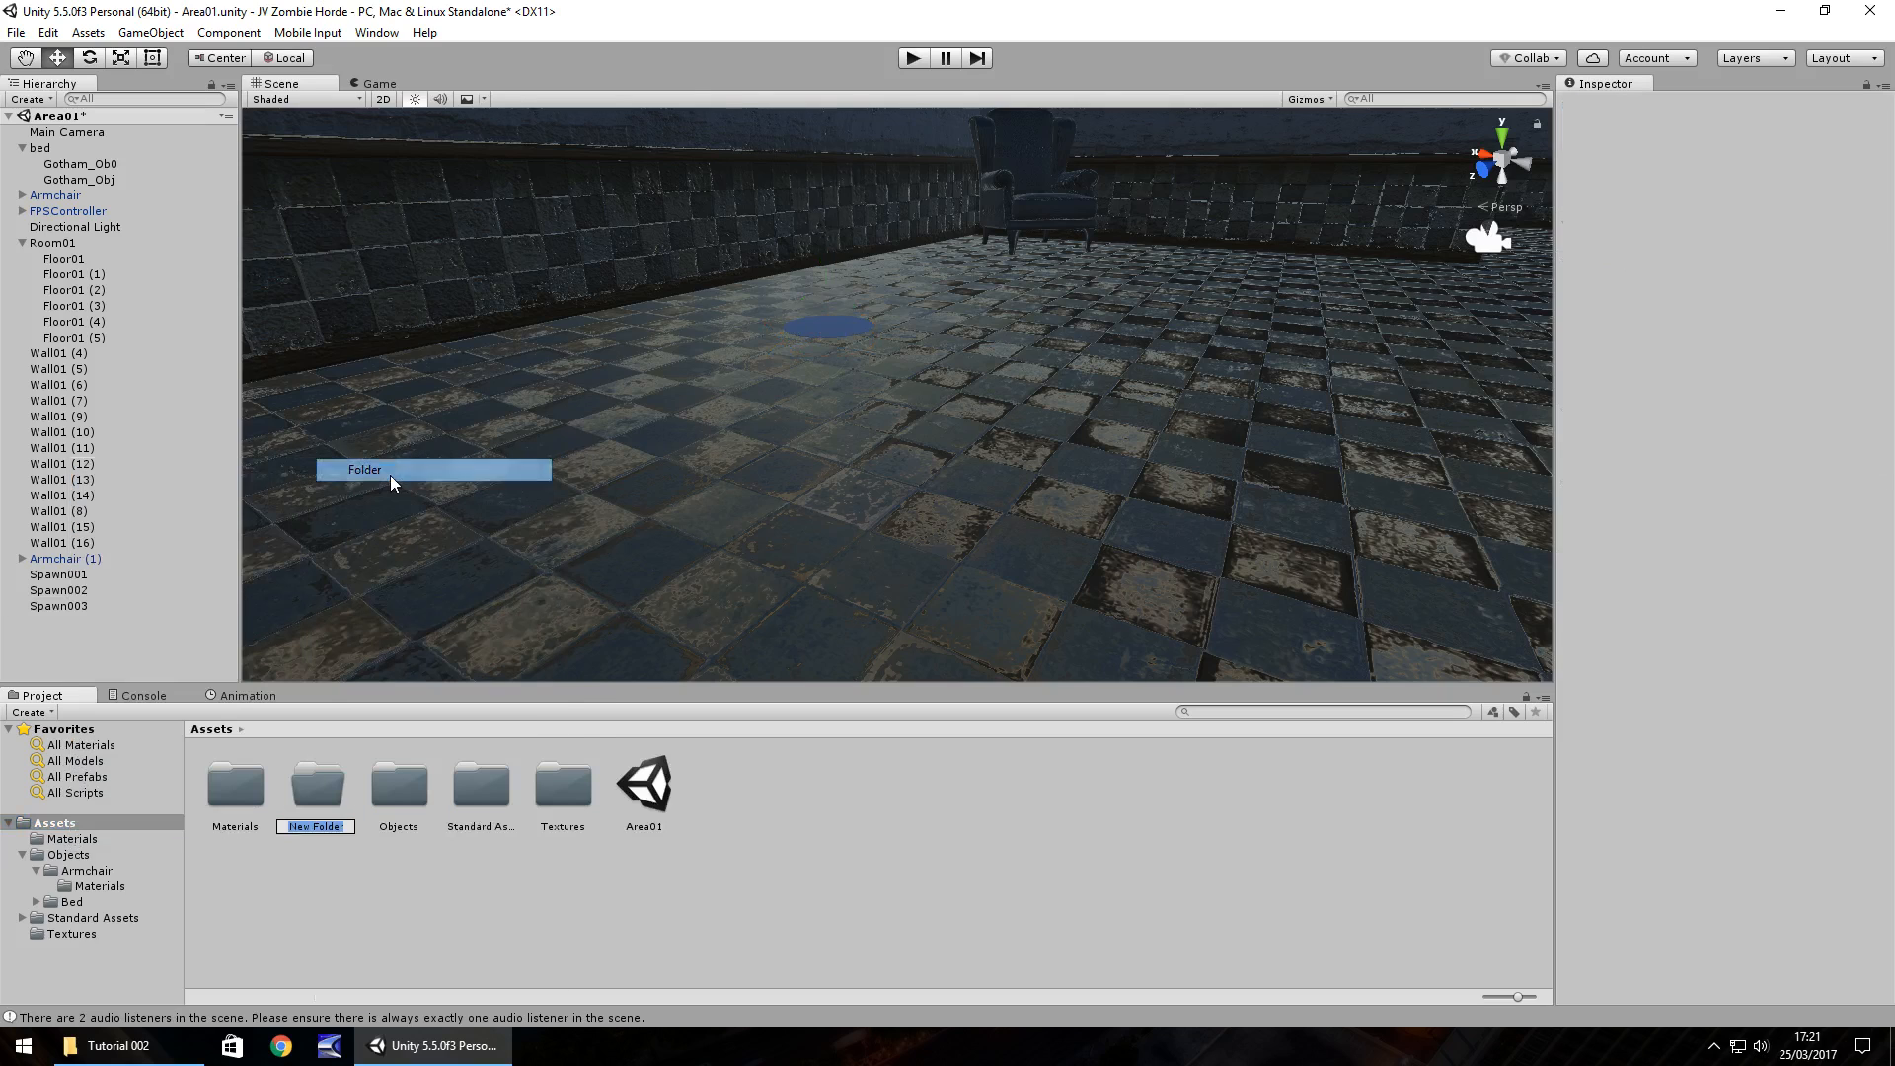
text(Scripts)
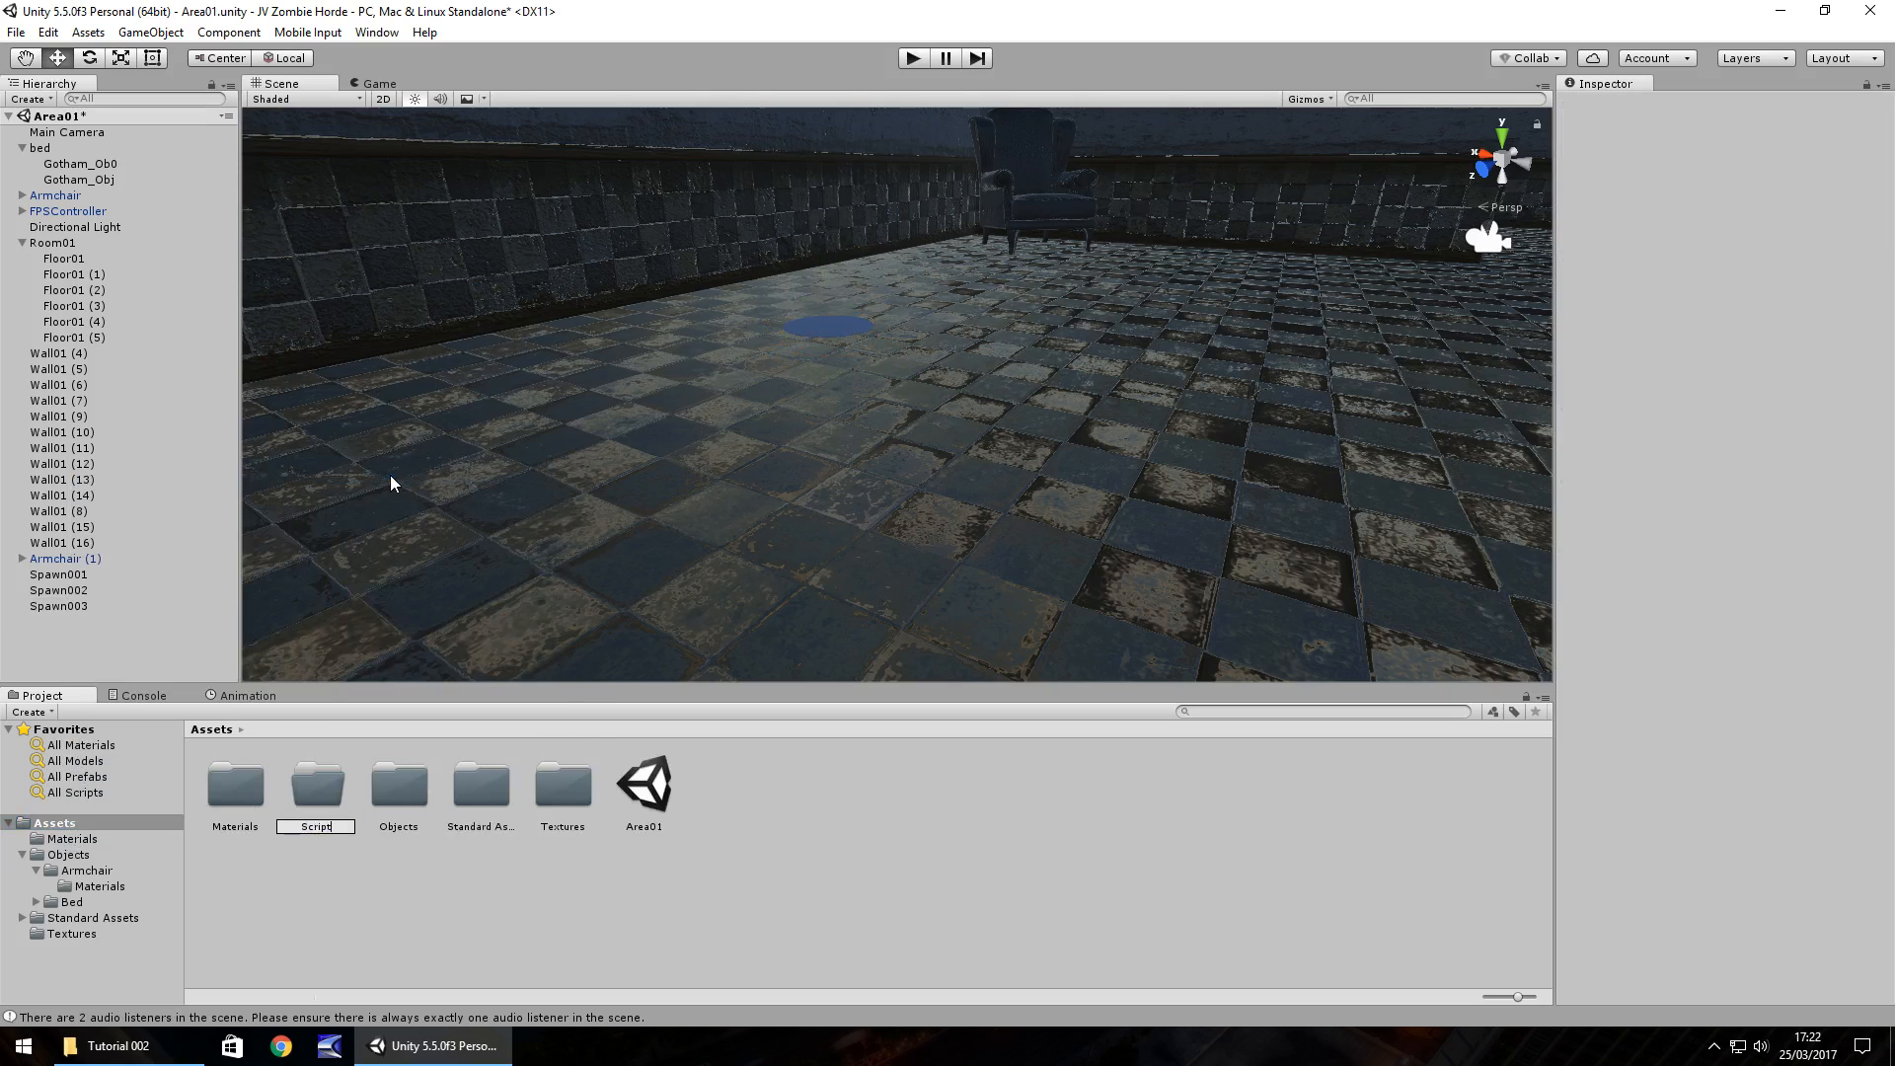
key(Return)
key(Return)
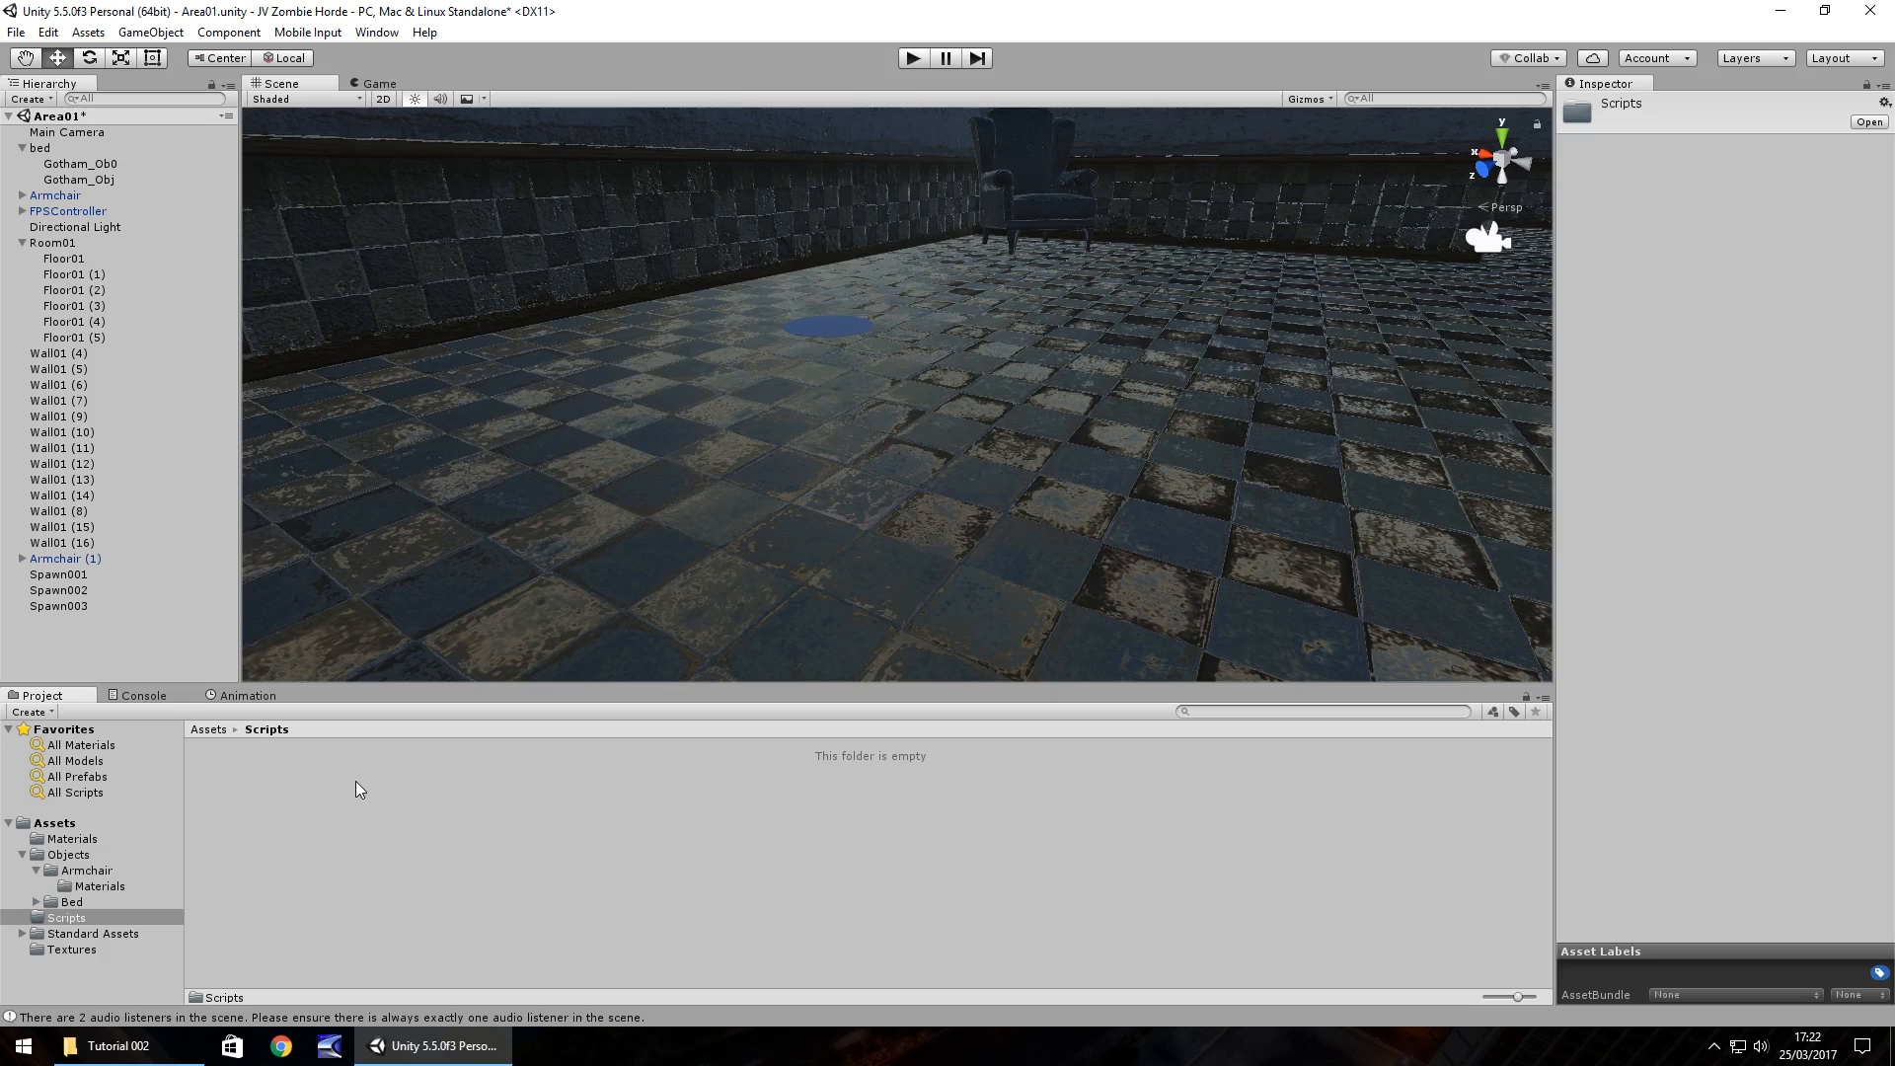
Create a C# script named SpawnScript in the Scripts folder and open it in MonoDevelop.
right_click(300, 803)
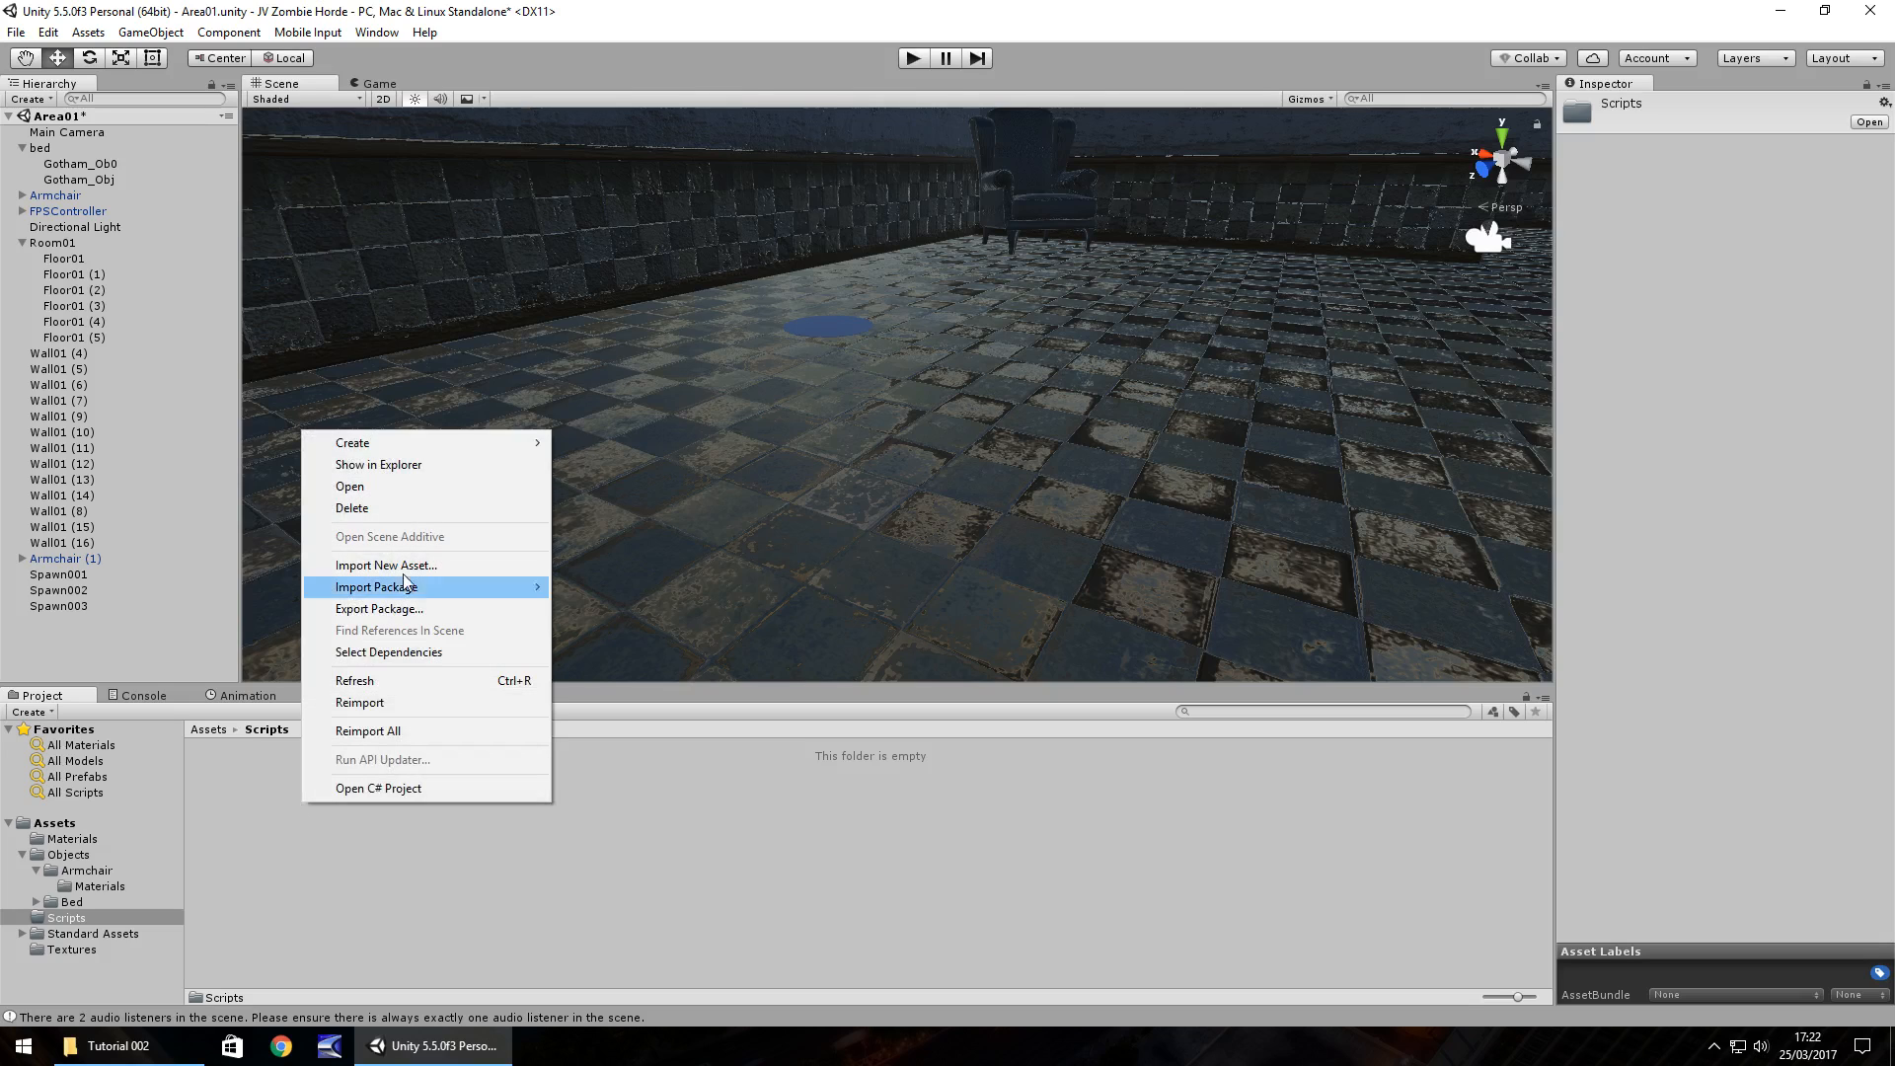
mouse_move(444, 440)
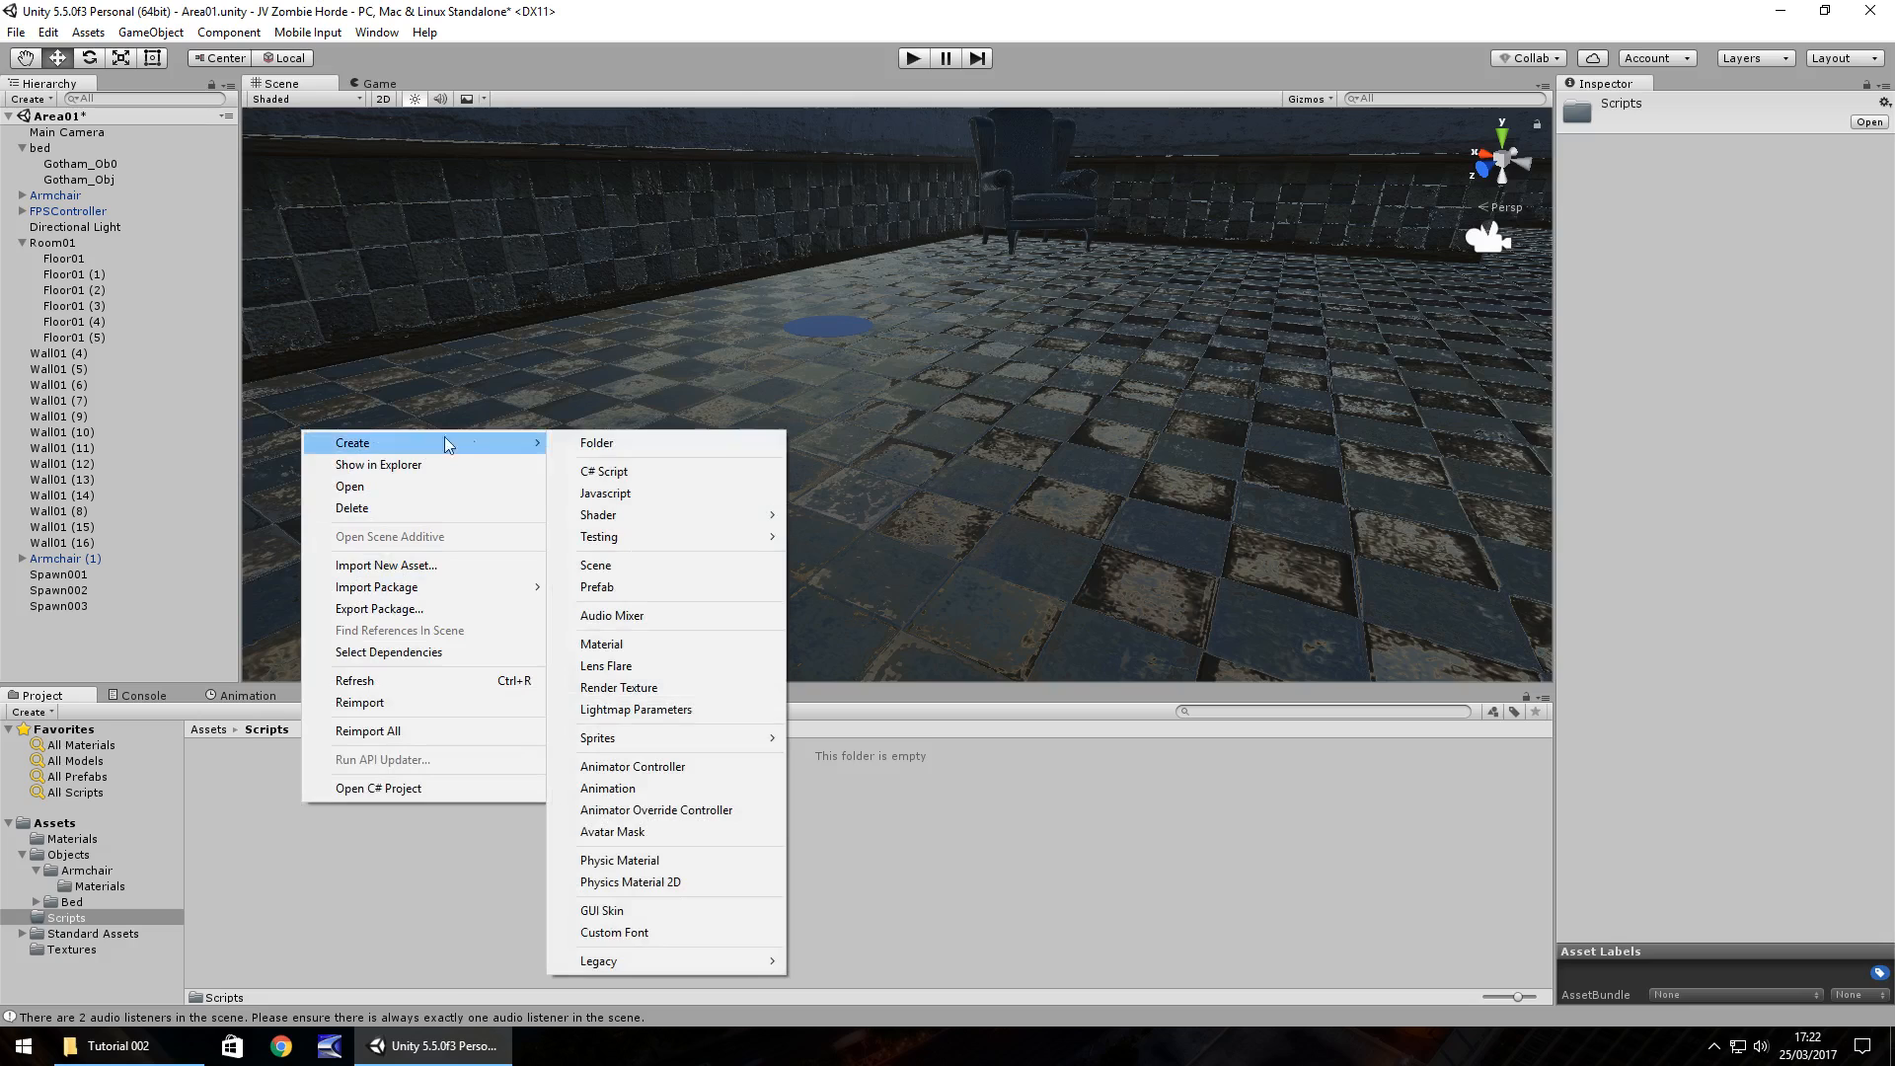
click(629, 471)
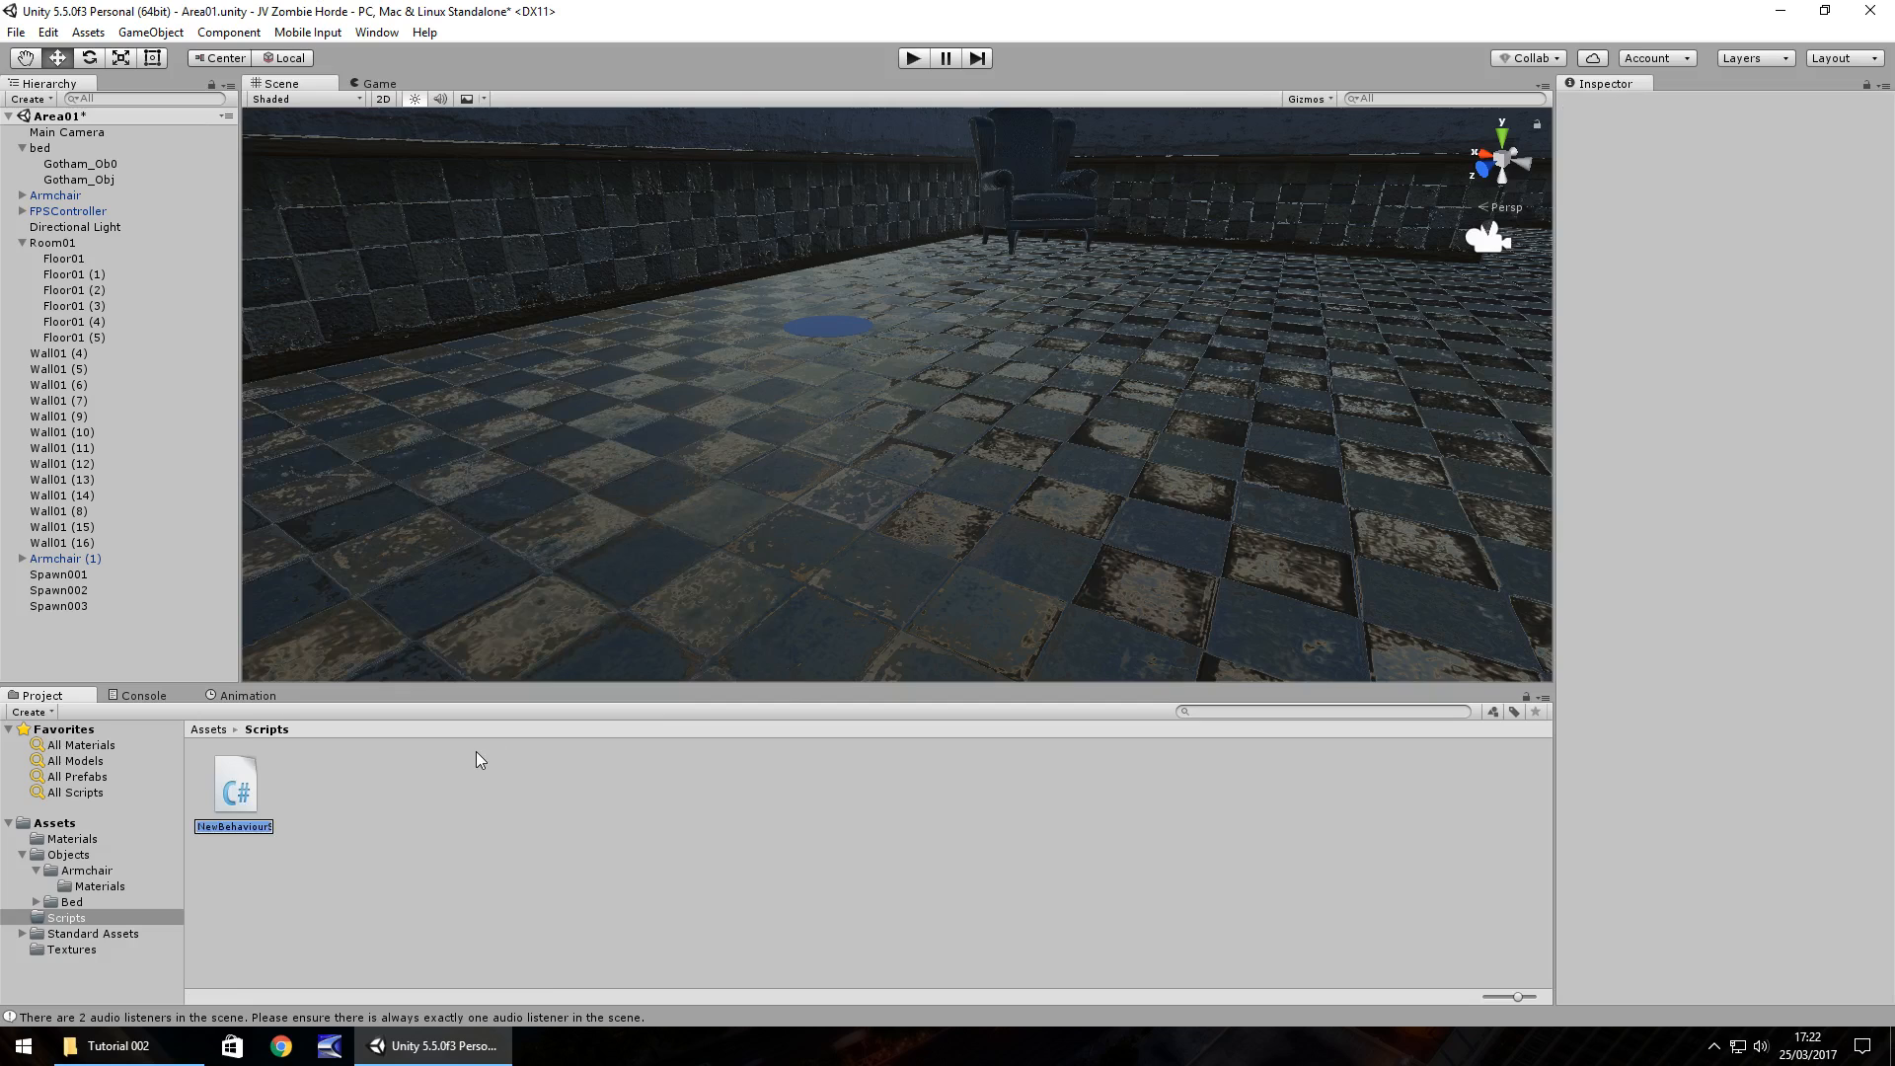
text(SpawnScript)
key(Return)
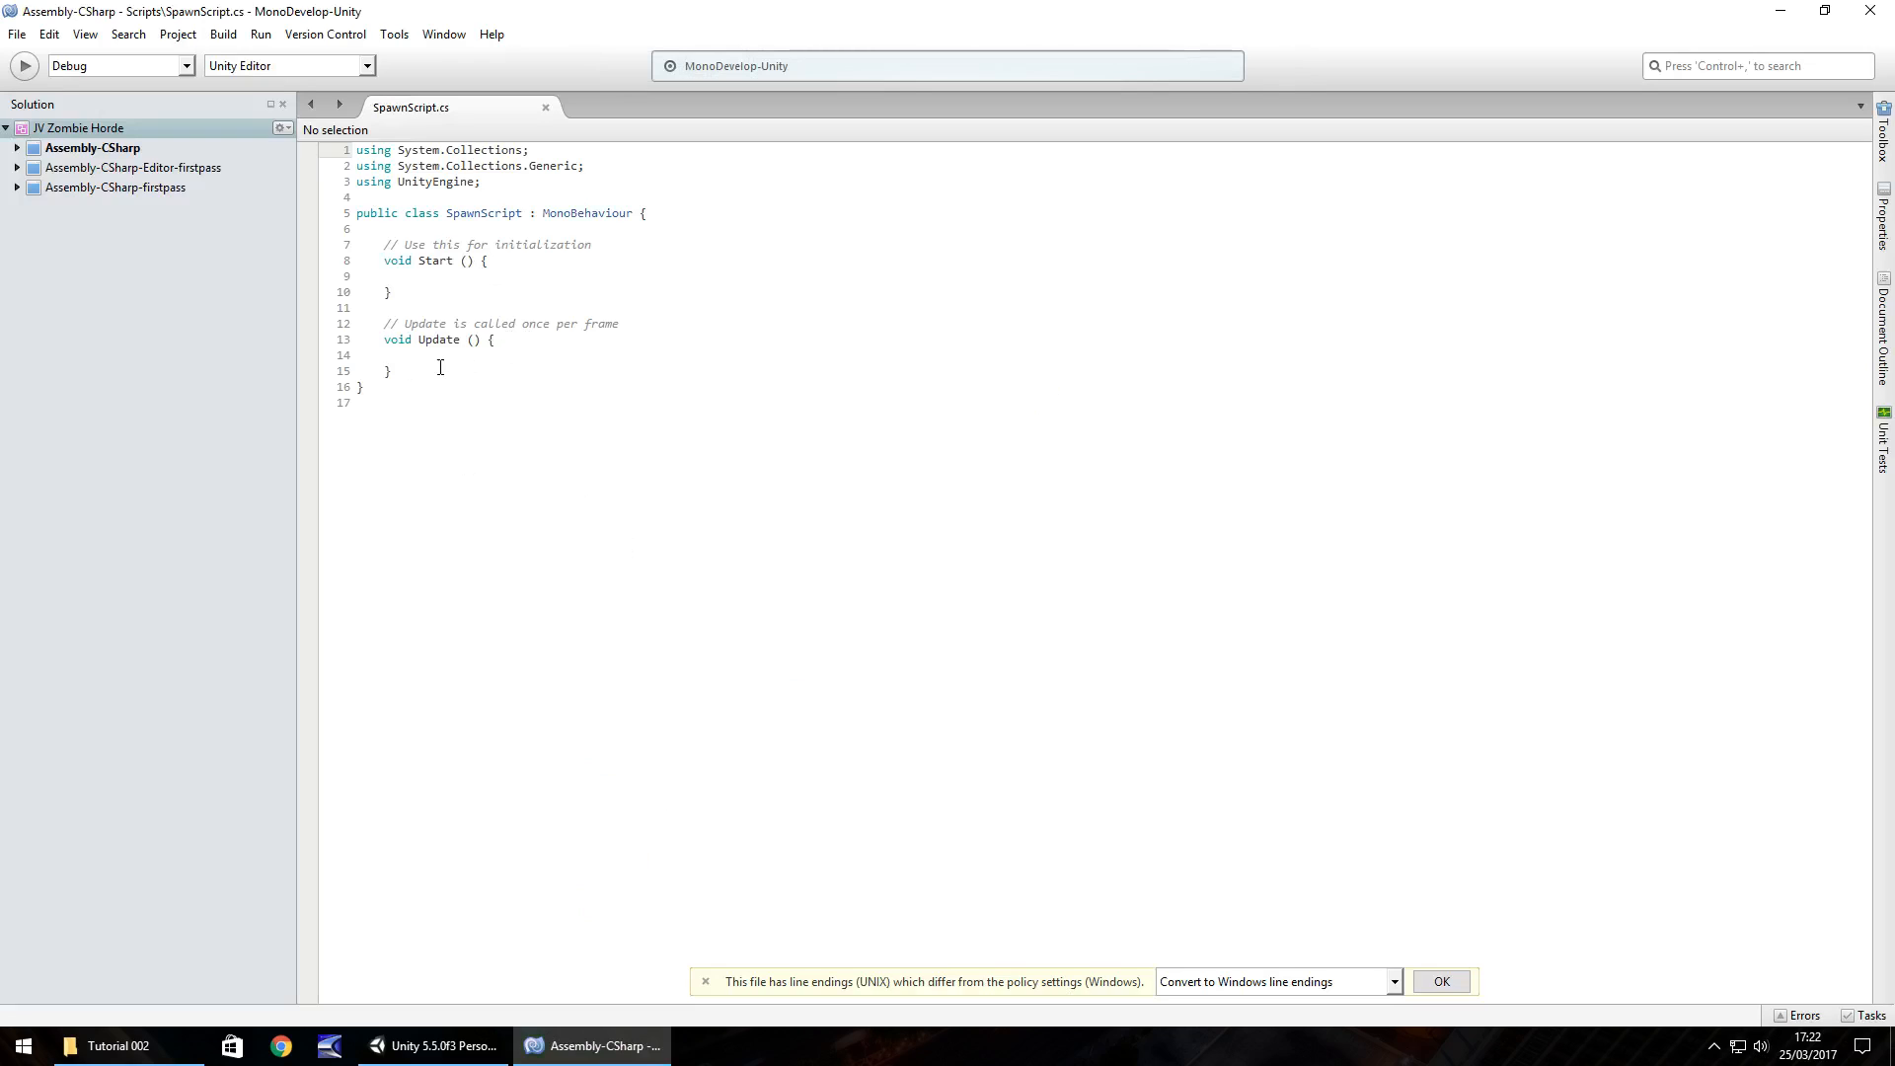
Delete the Update method with its comment and the initialization comment above Start, leaving blank lines for variable declarations.
drag(441, 367, 357, 318)
key(BackSpace)
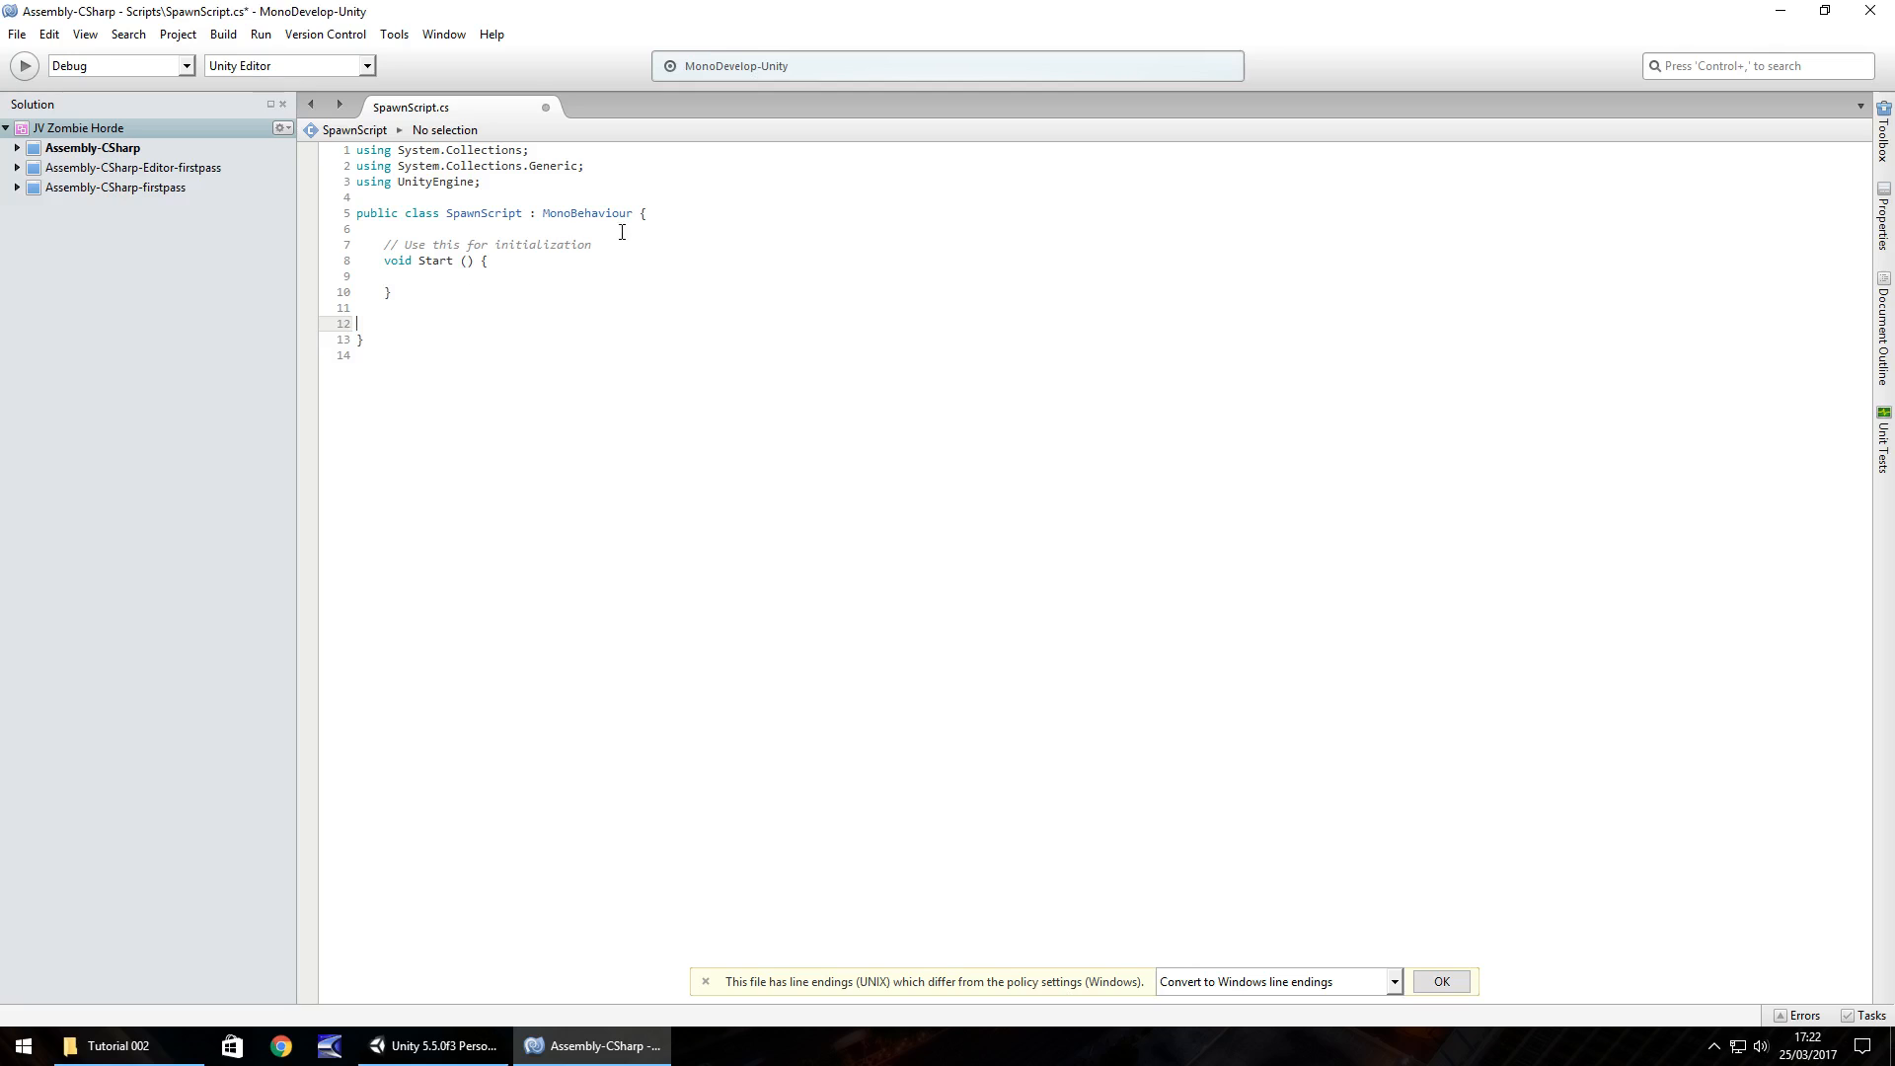
drag(612, 249, 354, 247)
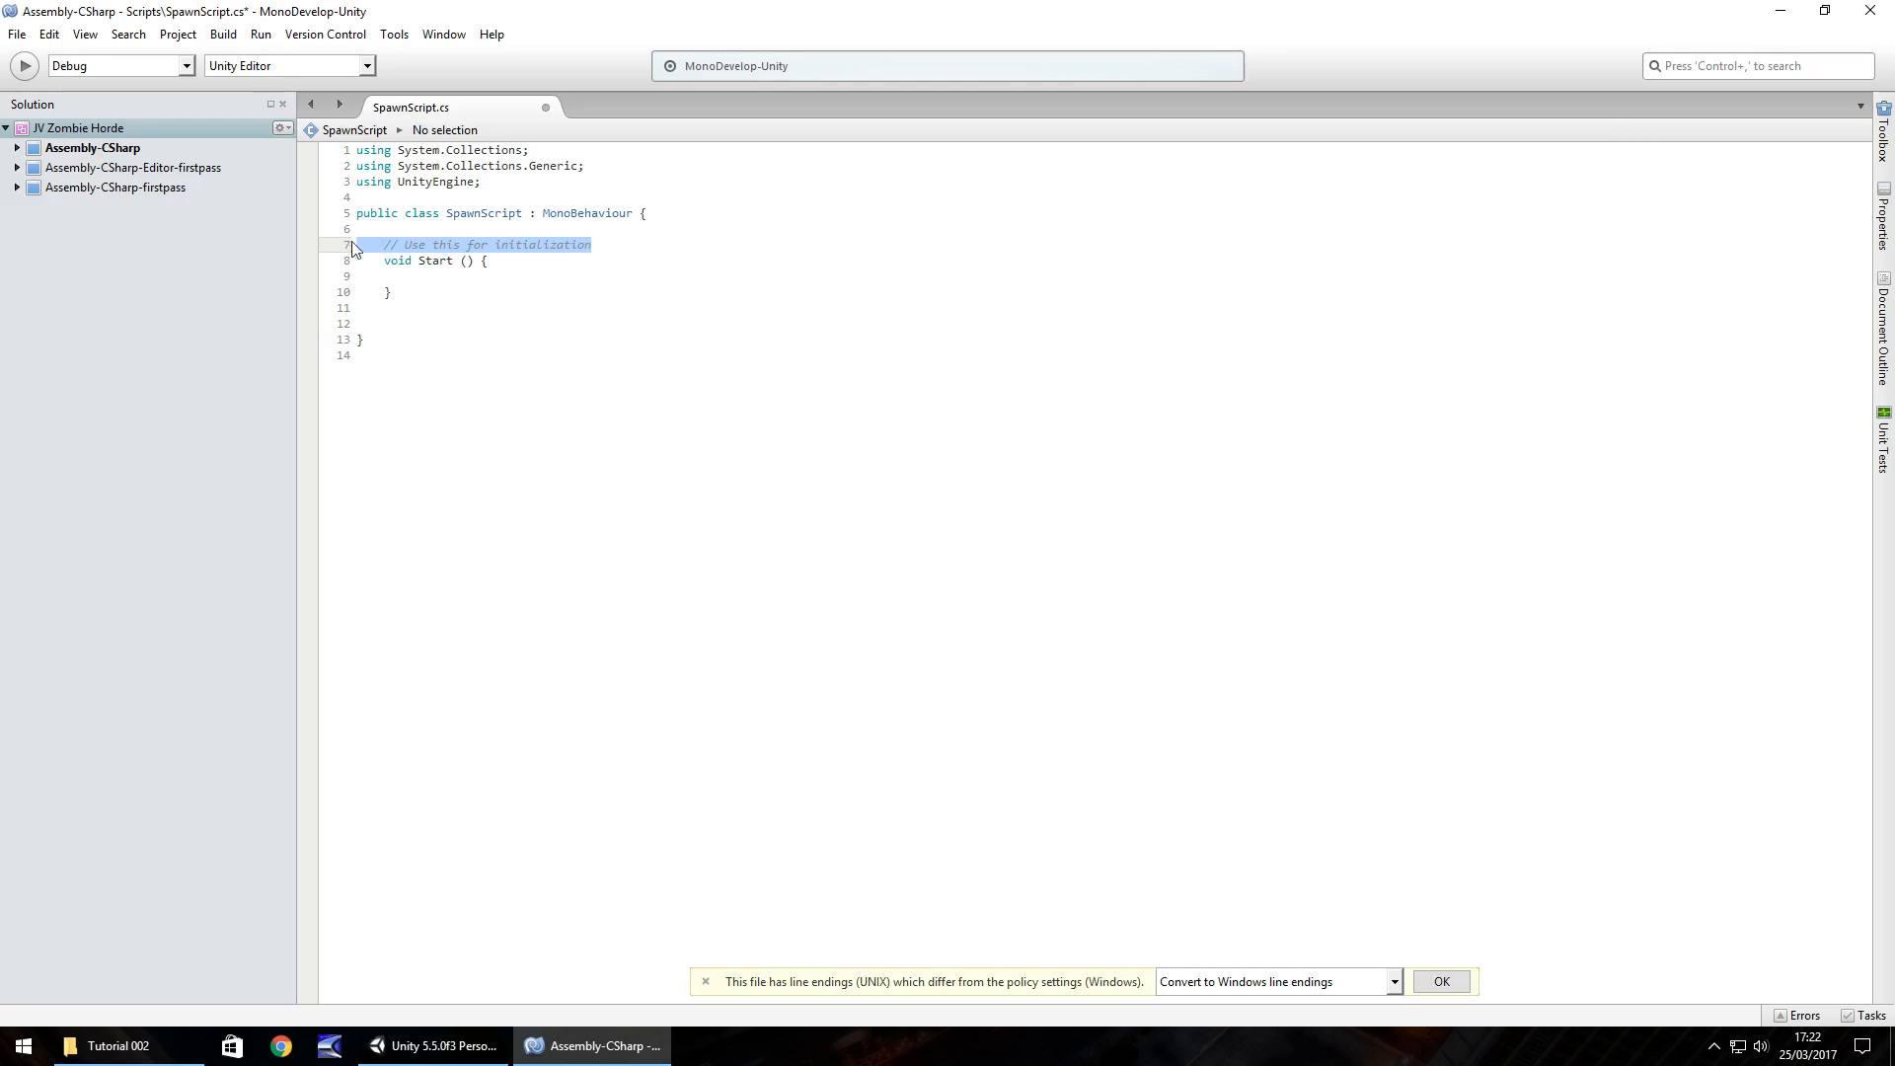
key(BackSpace)
key(Return)
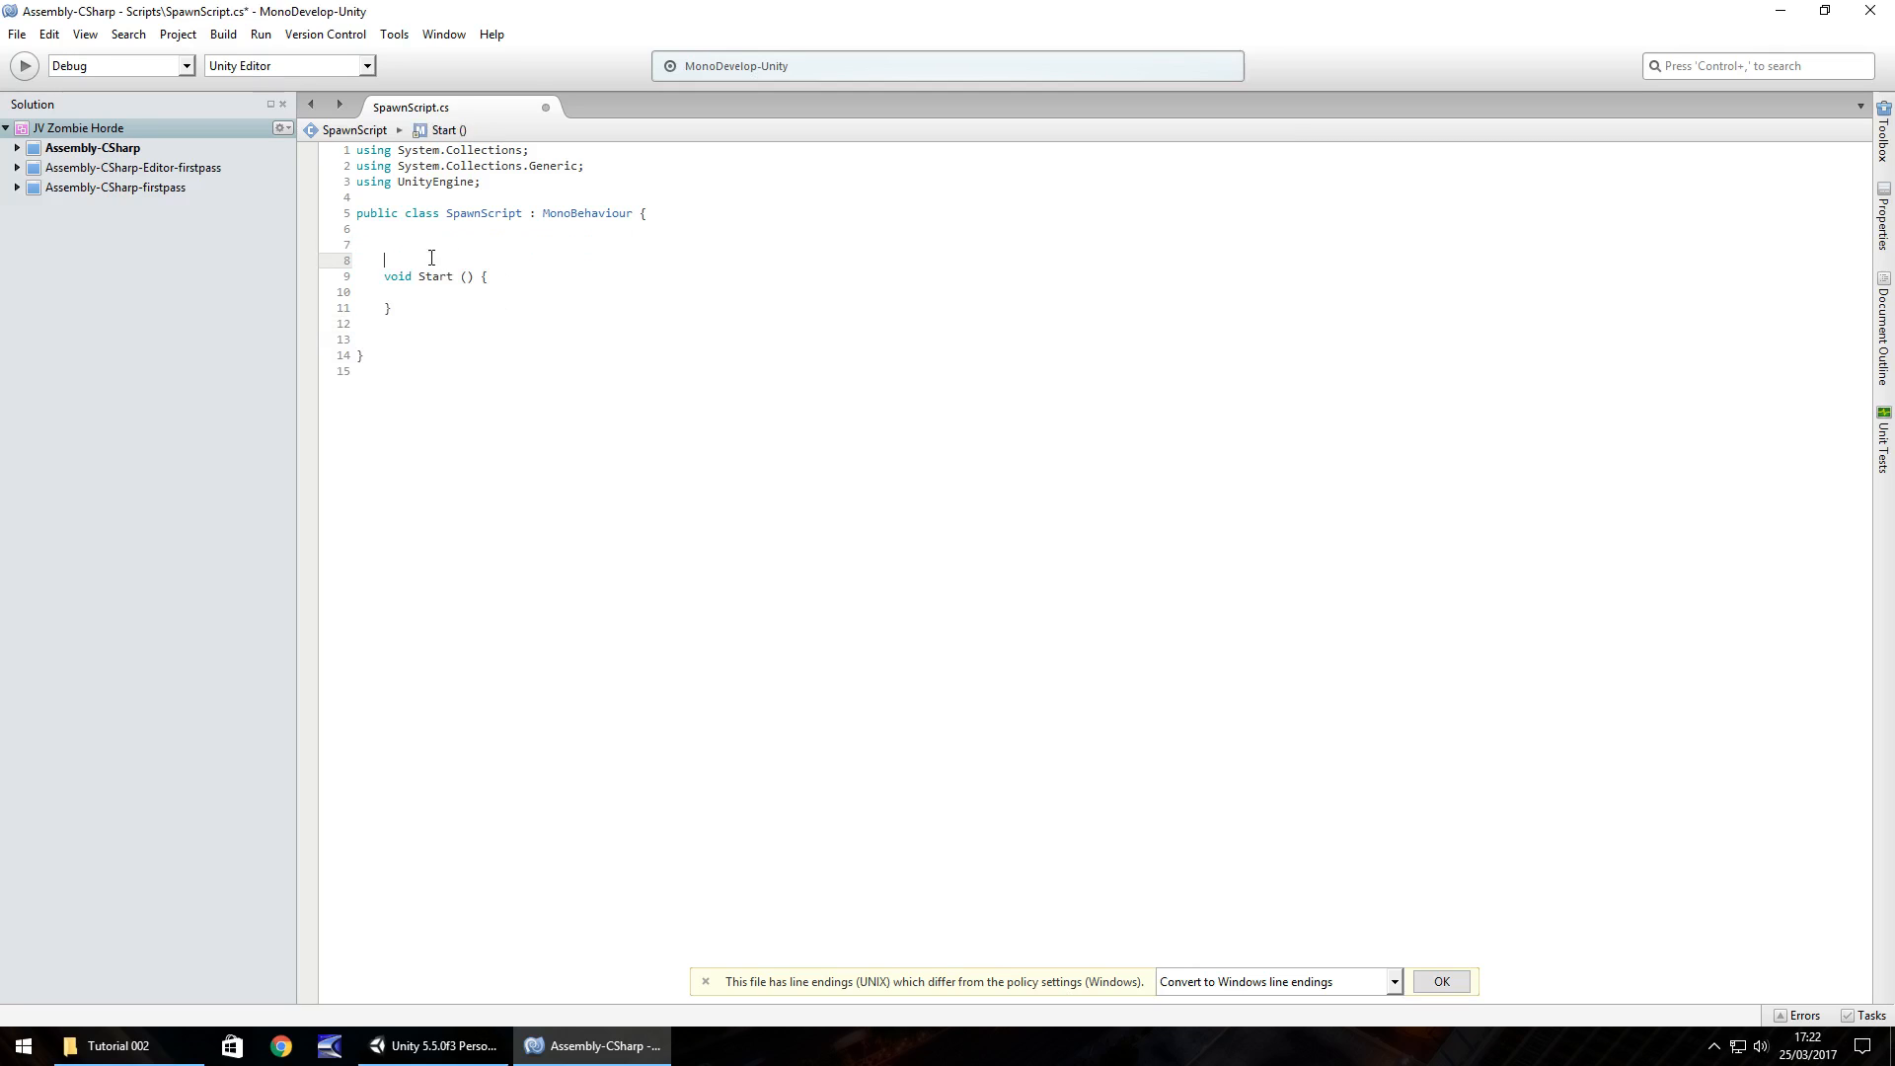
Declare a public GameObject variable named SpawnOne at the top of the SpawnScript class.
click(416, 245)
text(public)
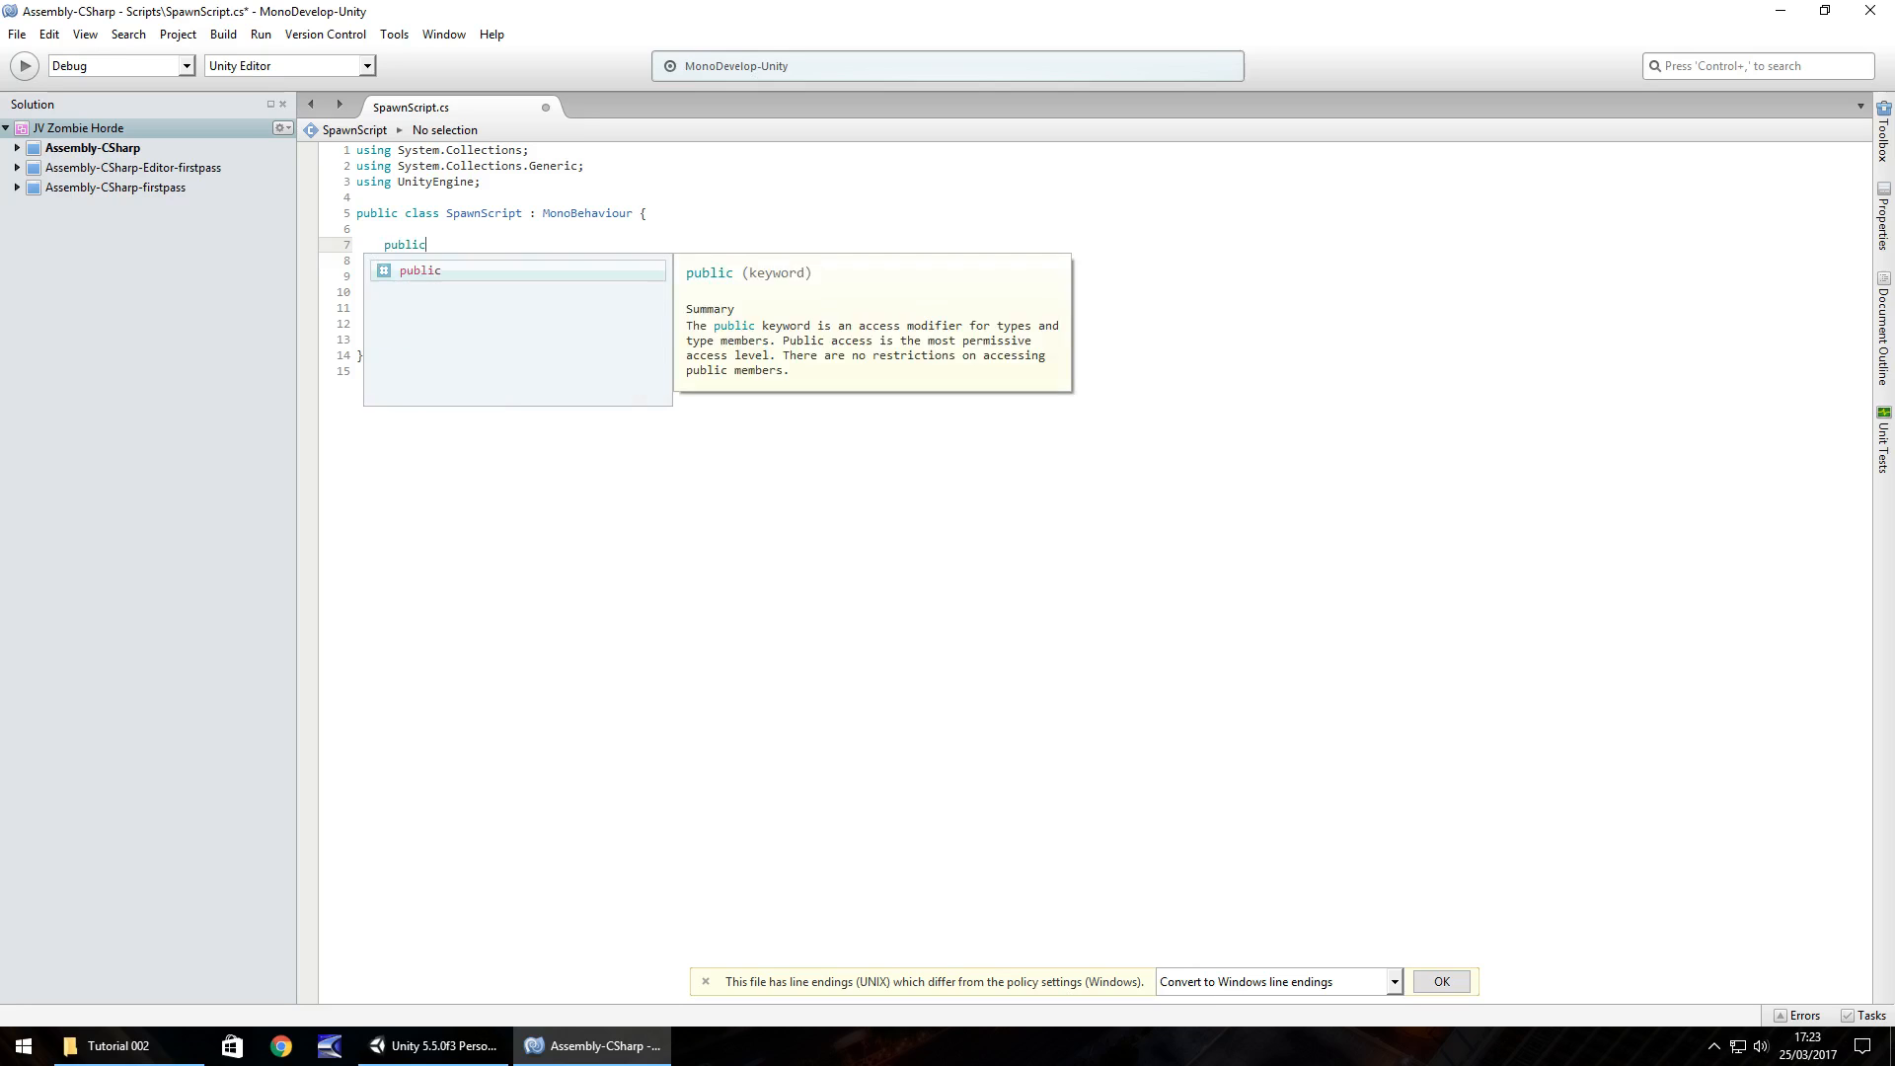
text( GameObjec)
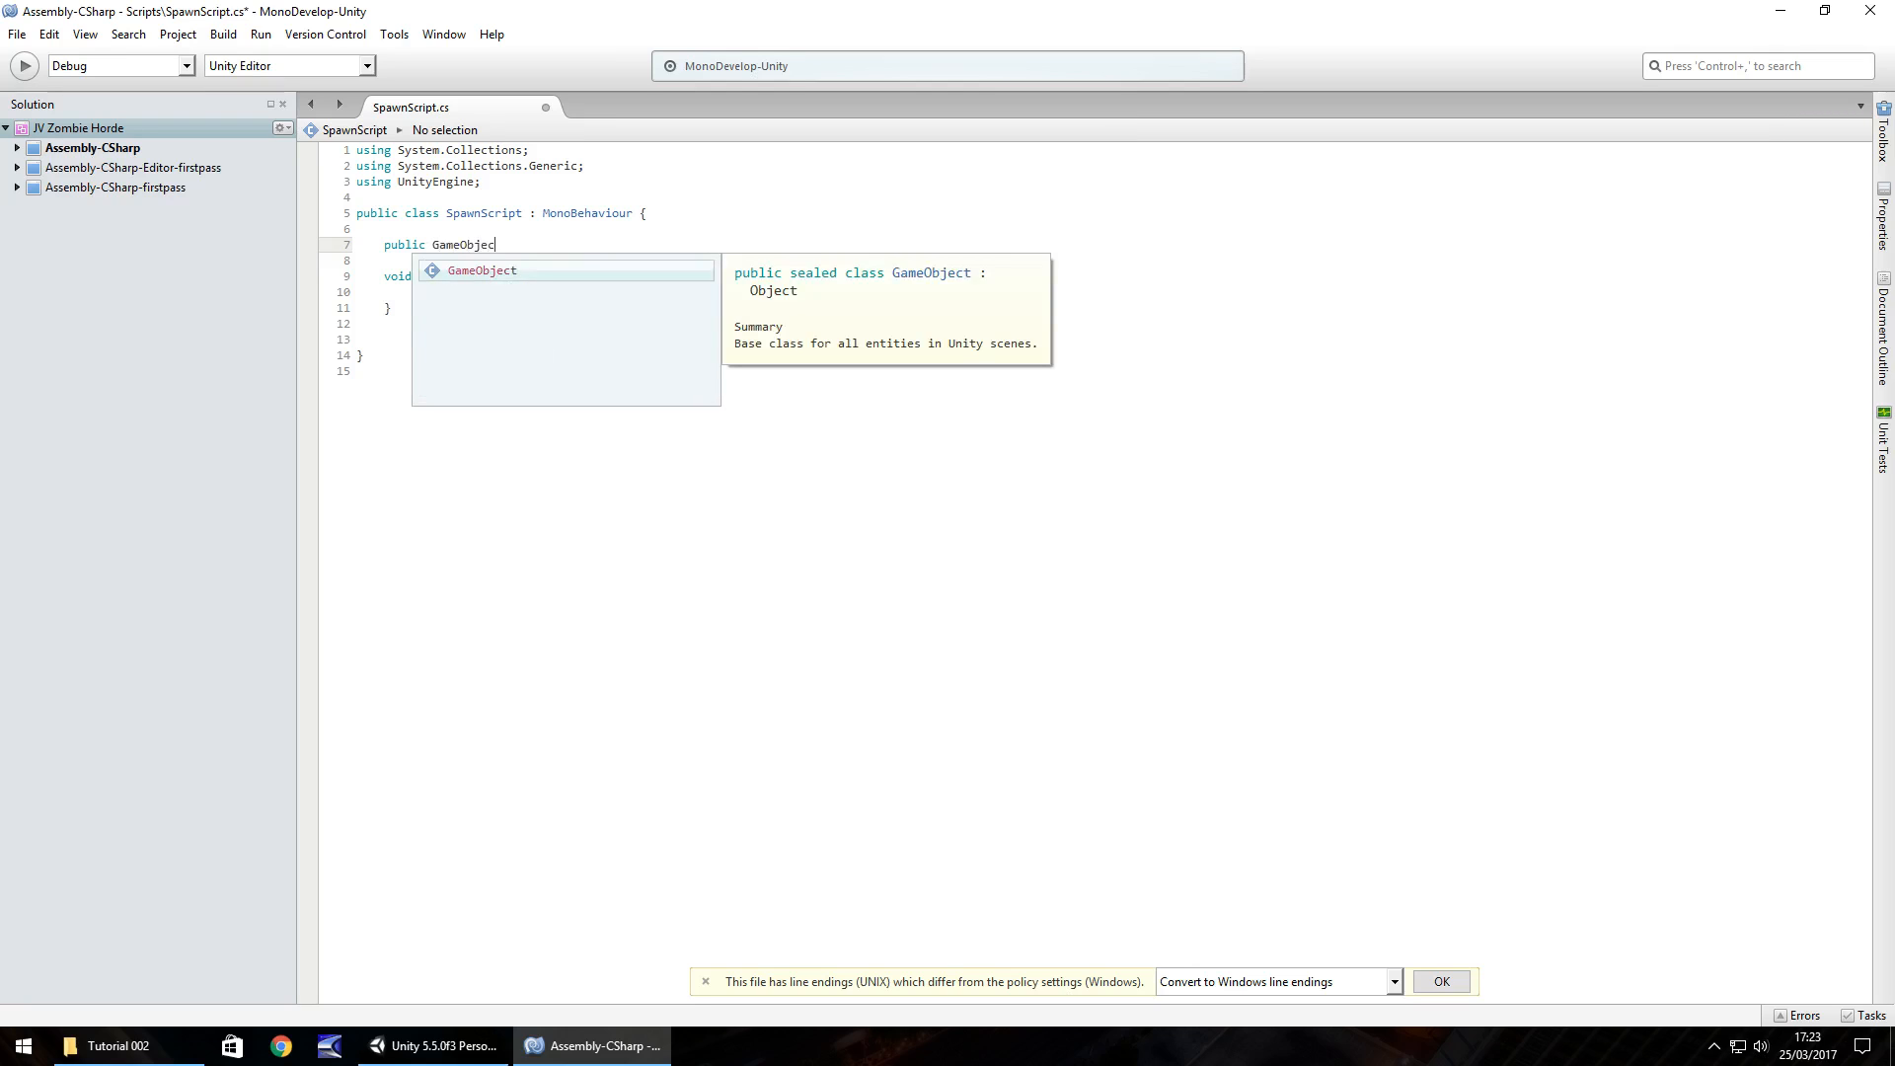
text(t S)
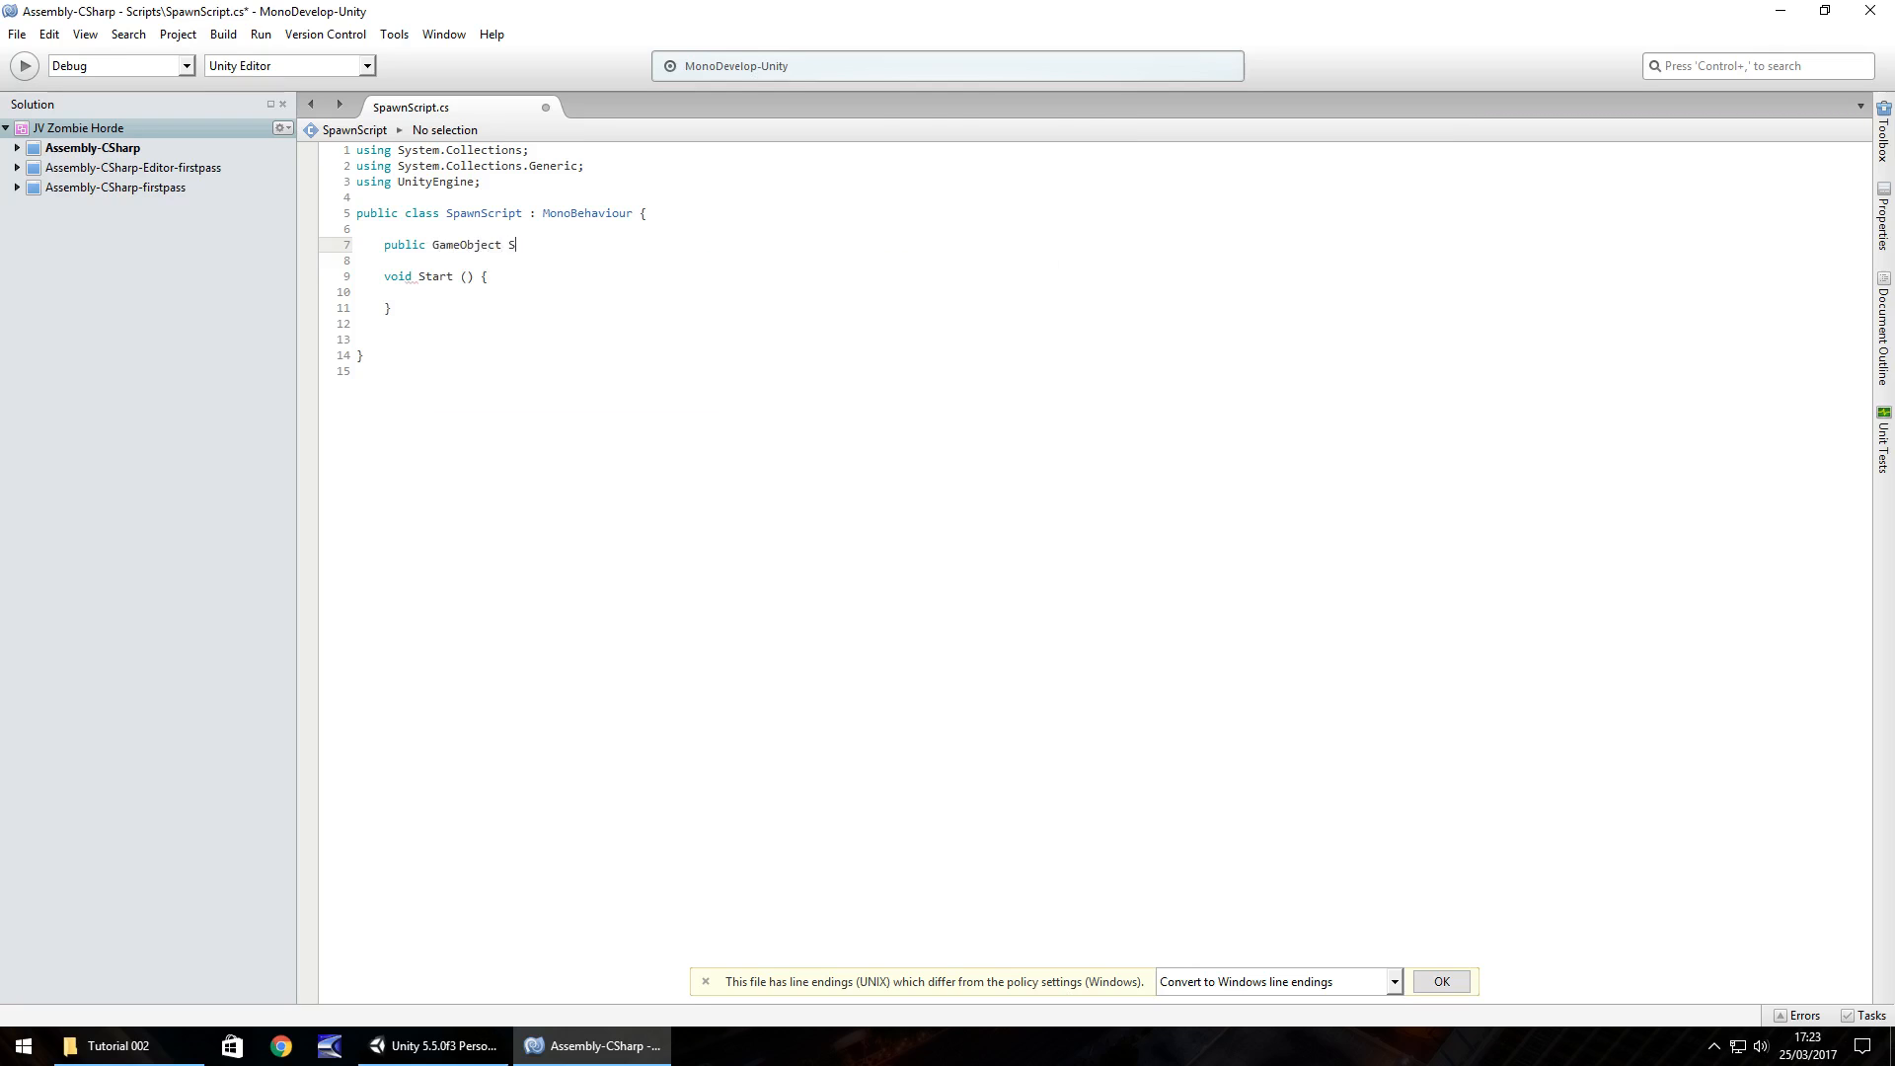
text(pawnOne;)
key(Return)
Declare a public GameObject variable named SpawnTwo below SpawnOne.
text(p)
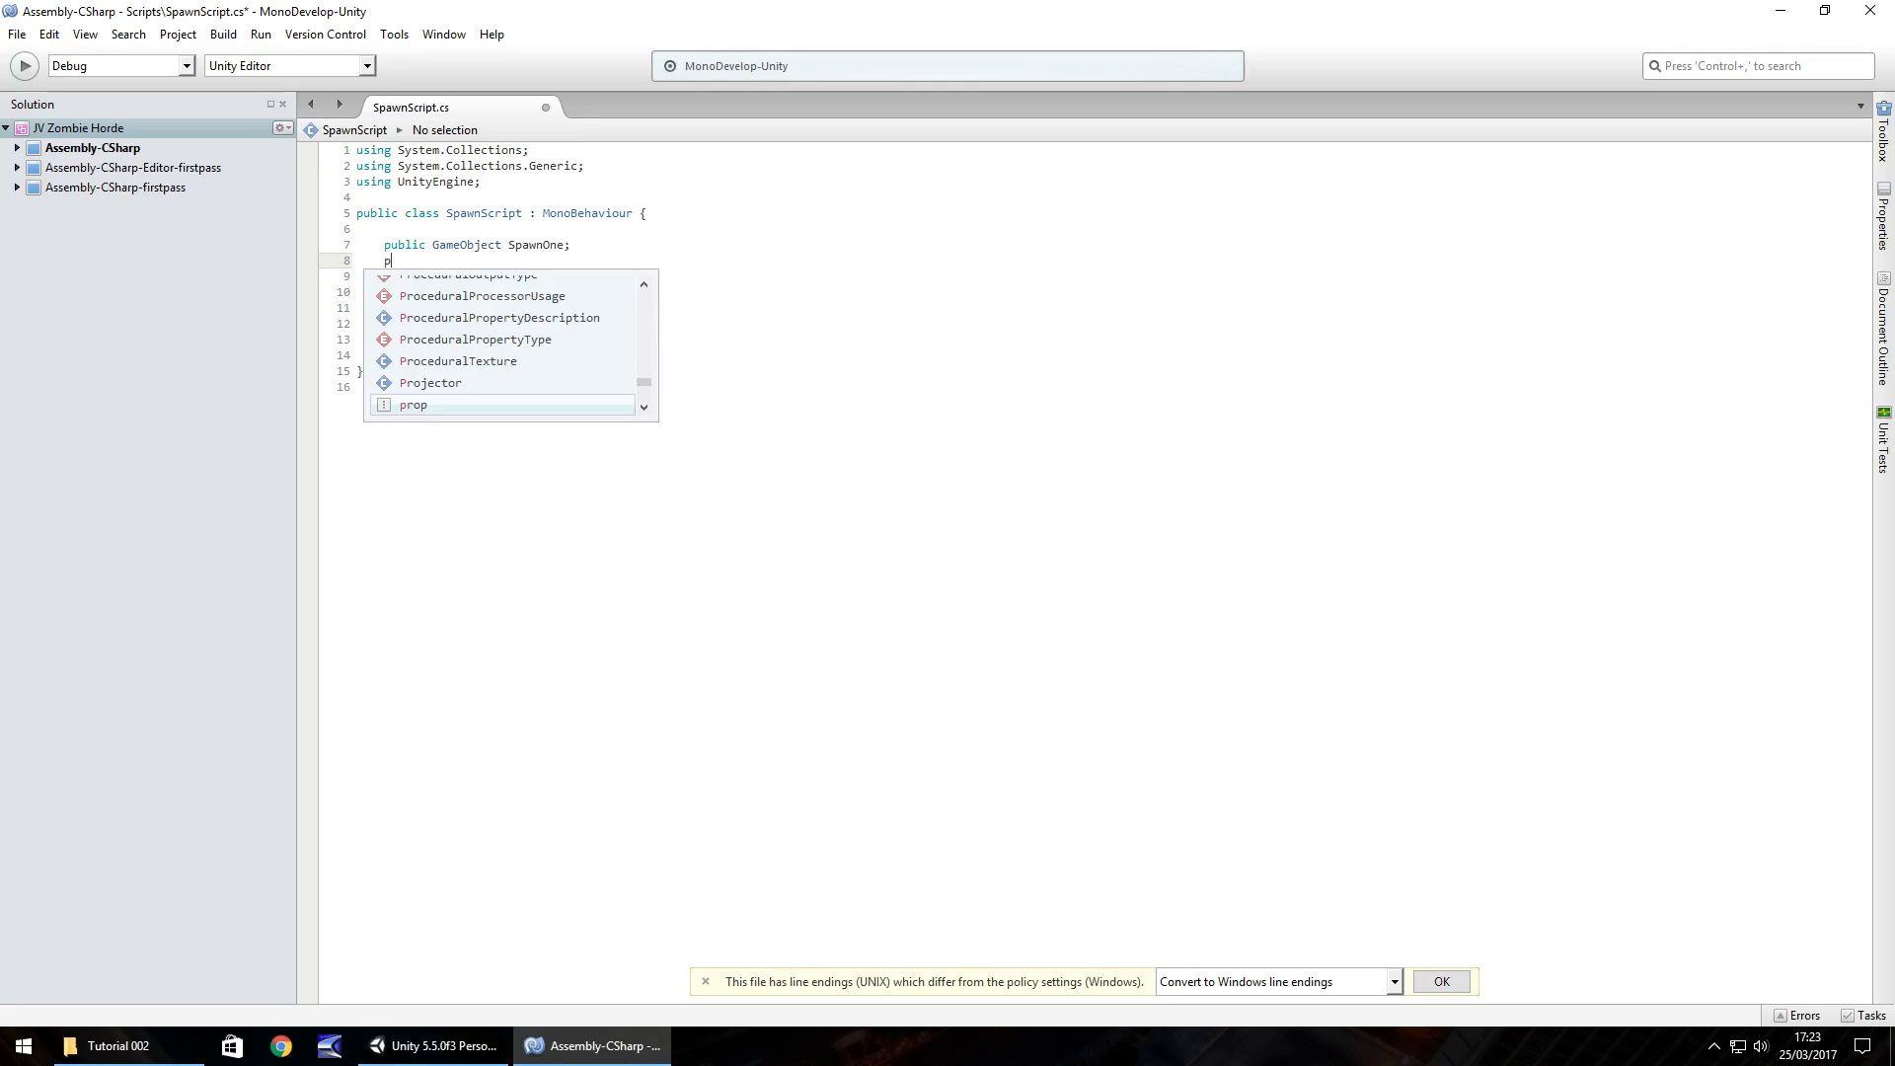
text(ublic Game)
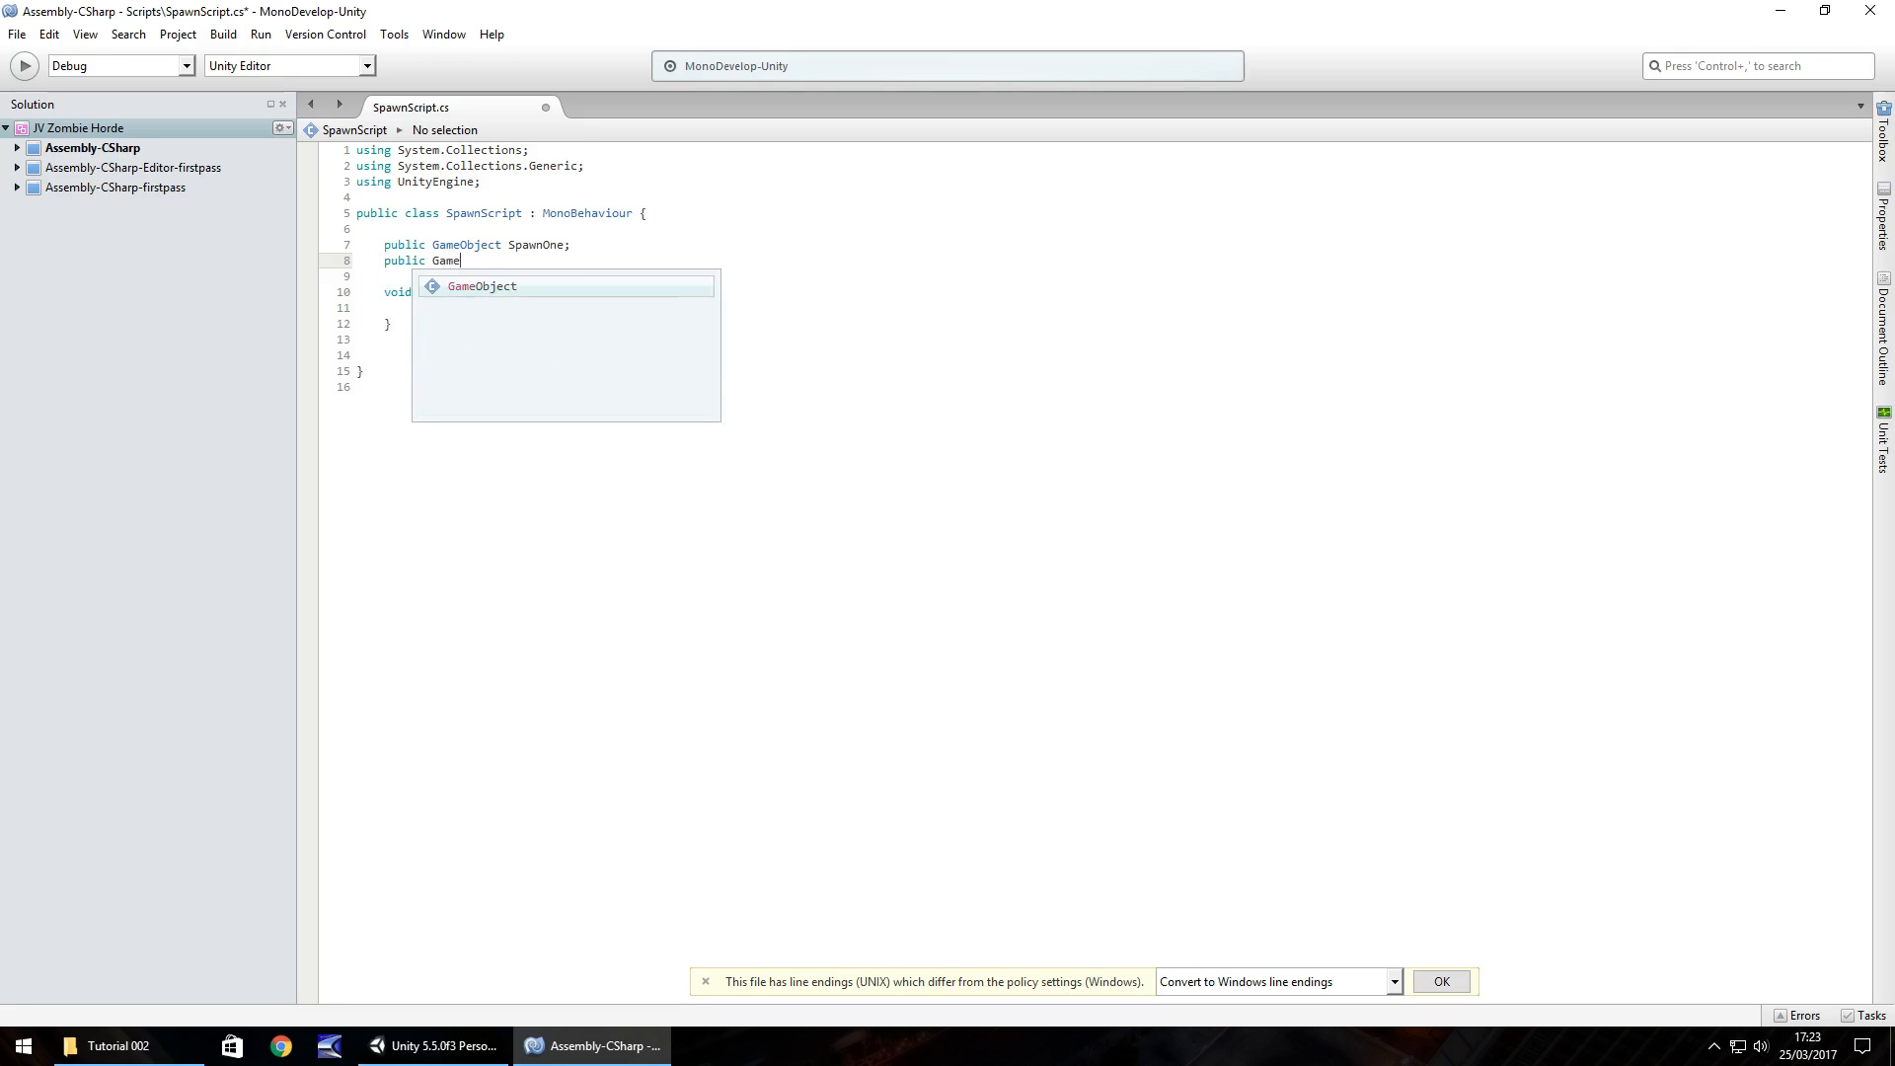
text(Object Spa)
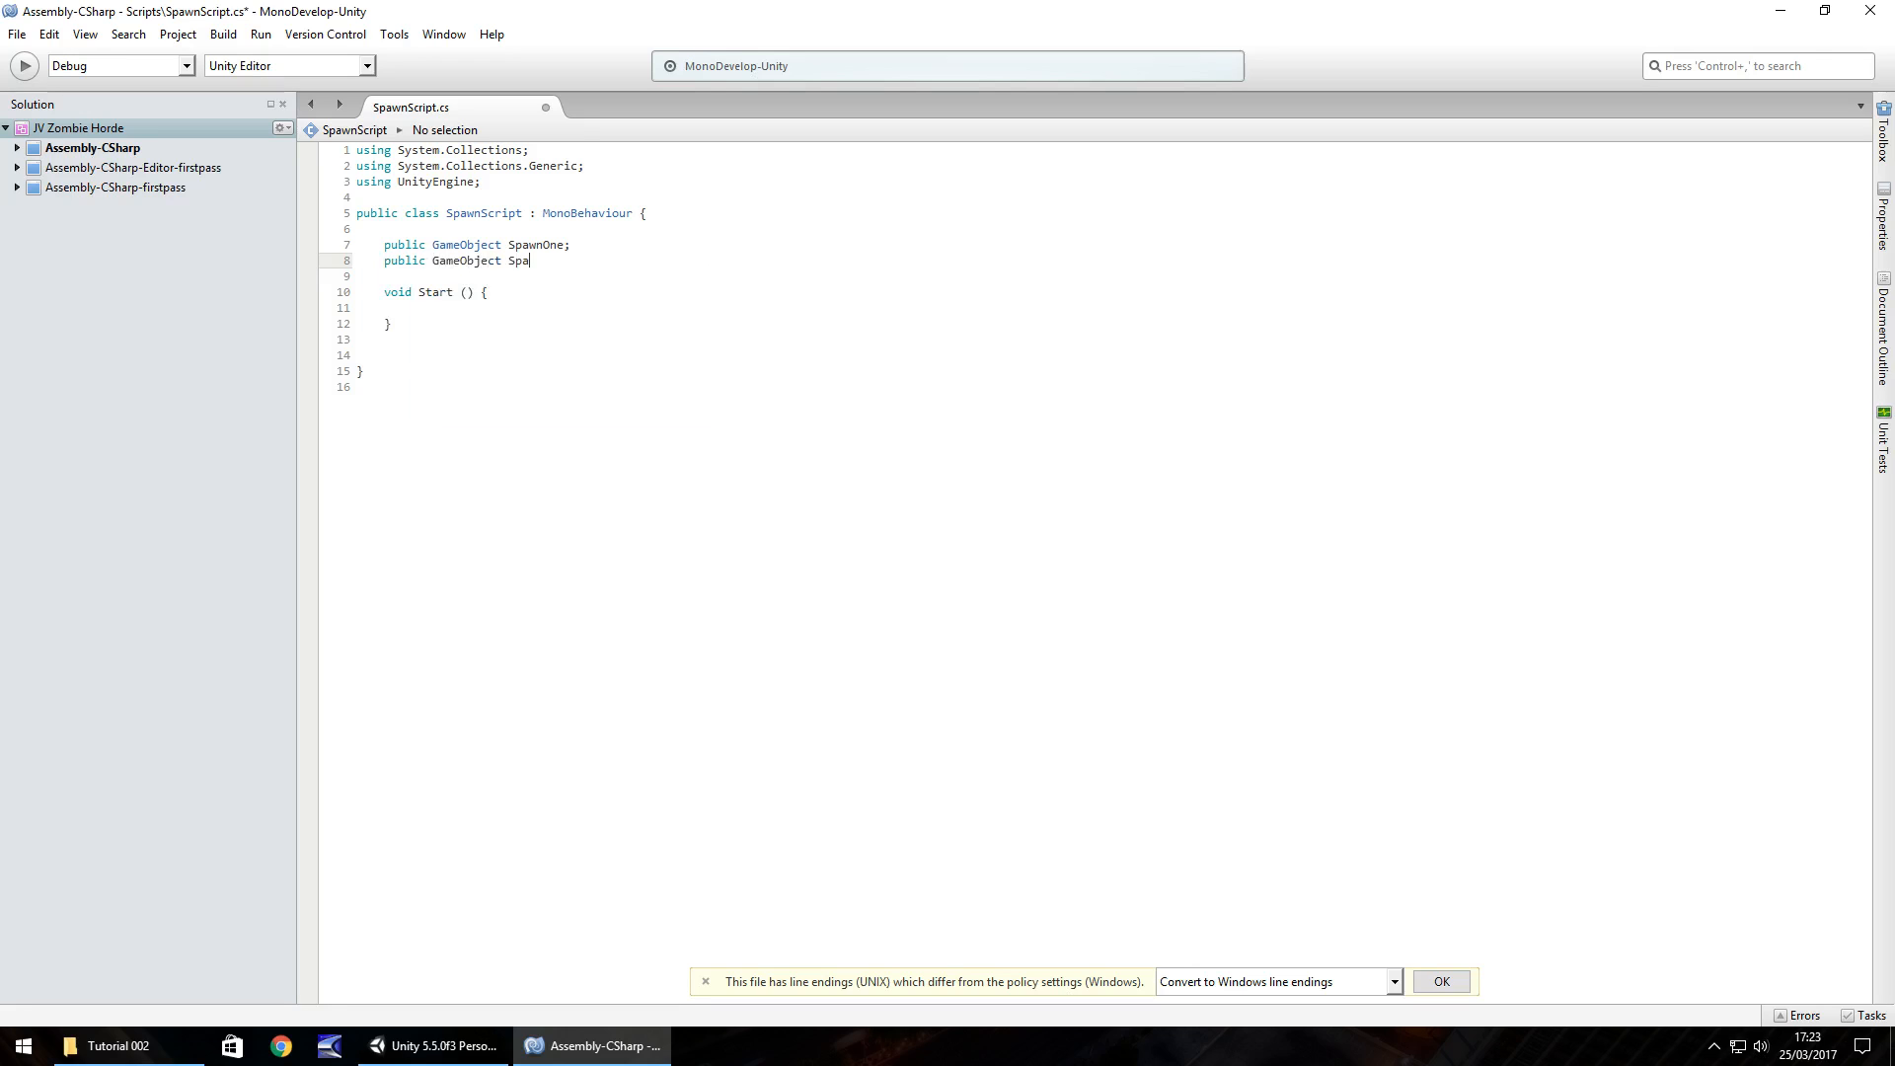
text(wnTwo;)
key(Return)
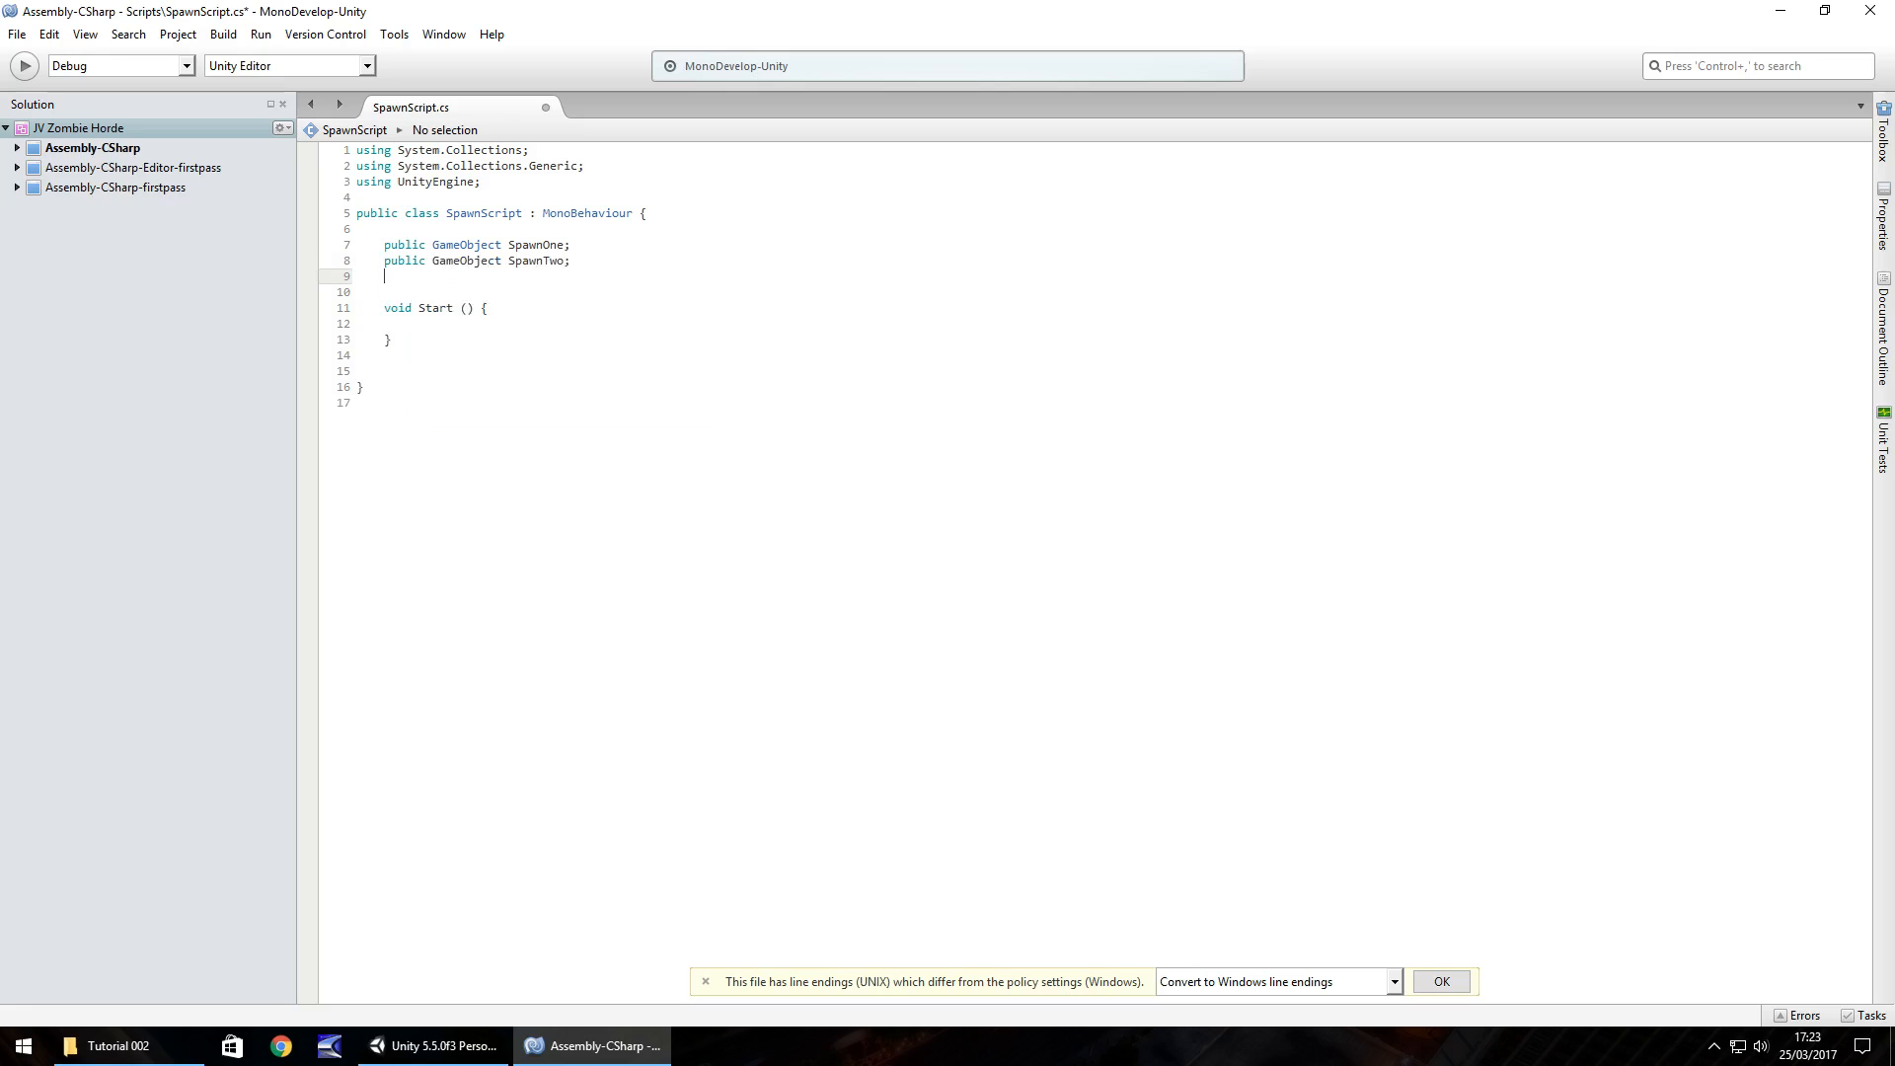
Declare a public GameObject variable named SpawnThree below SpawnTwo.
text(public Ga)
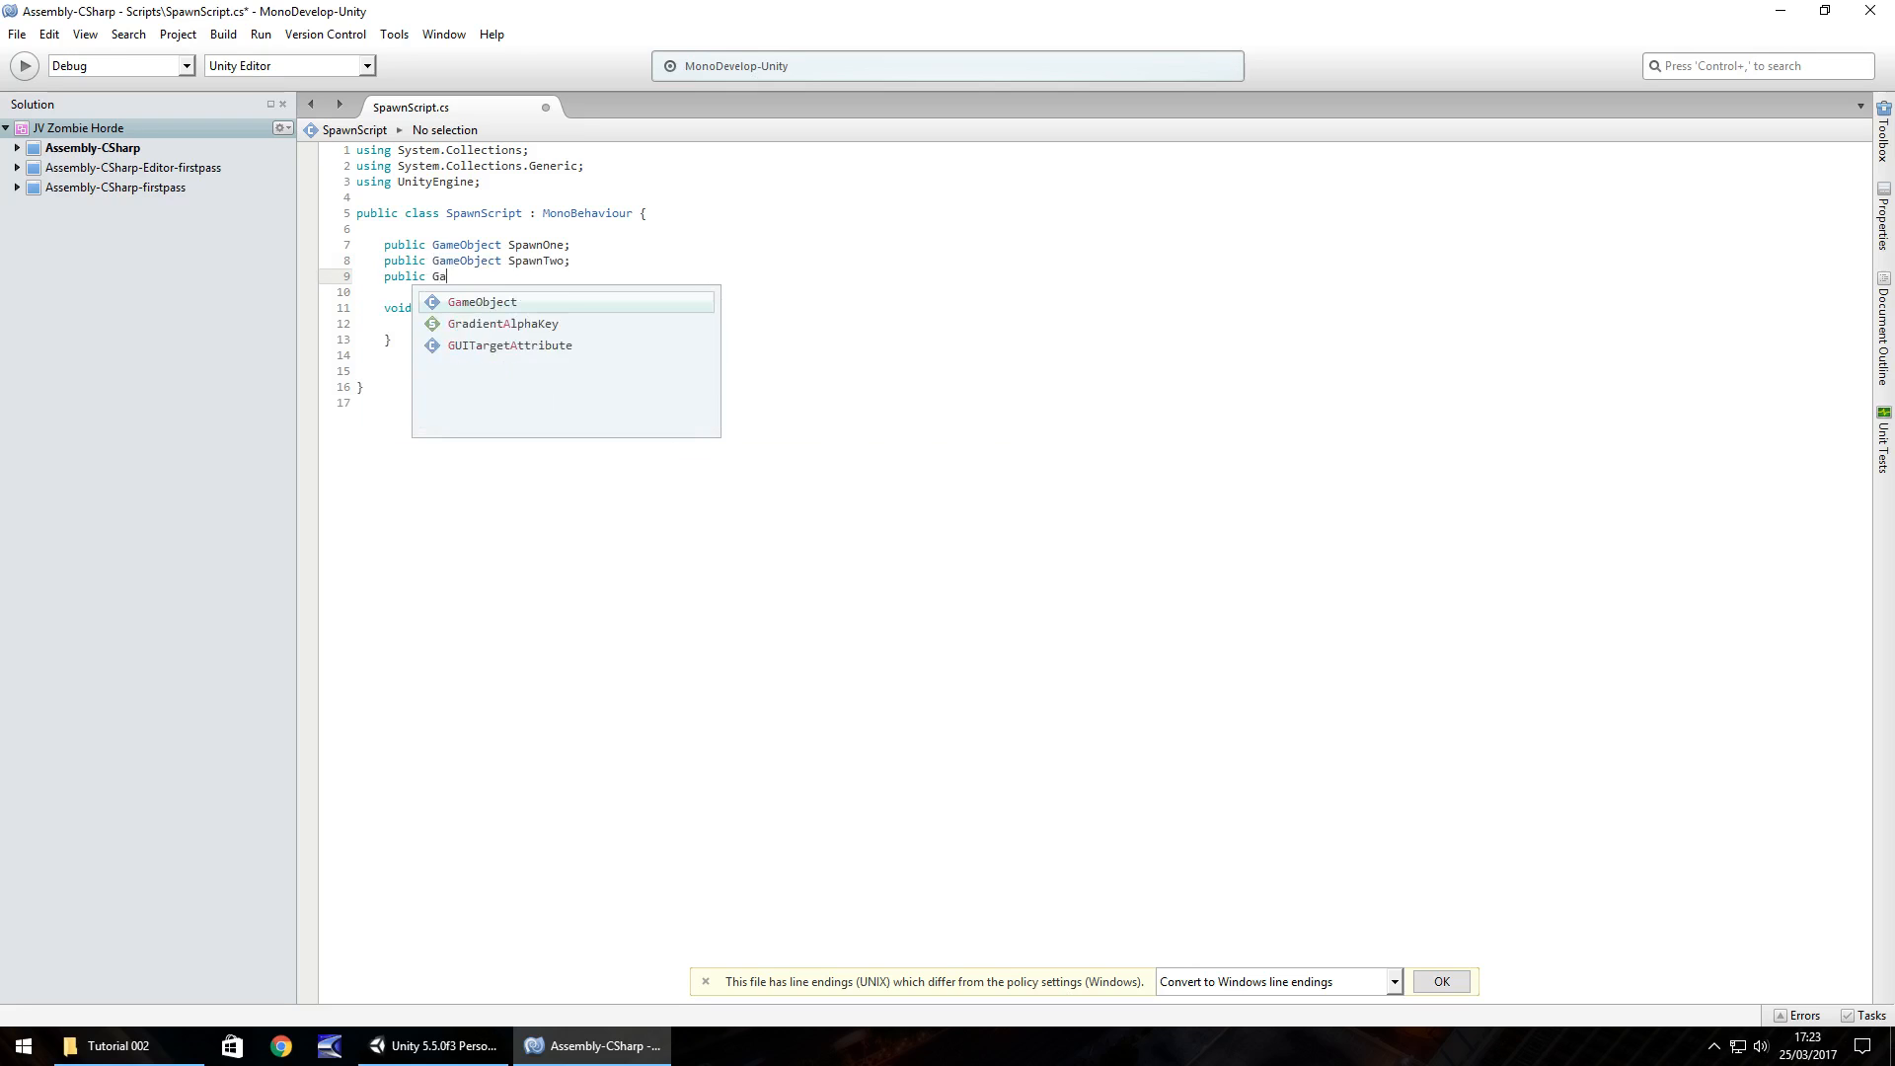
text(meObject )
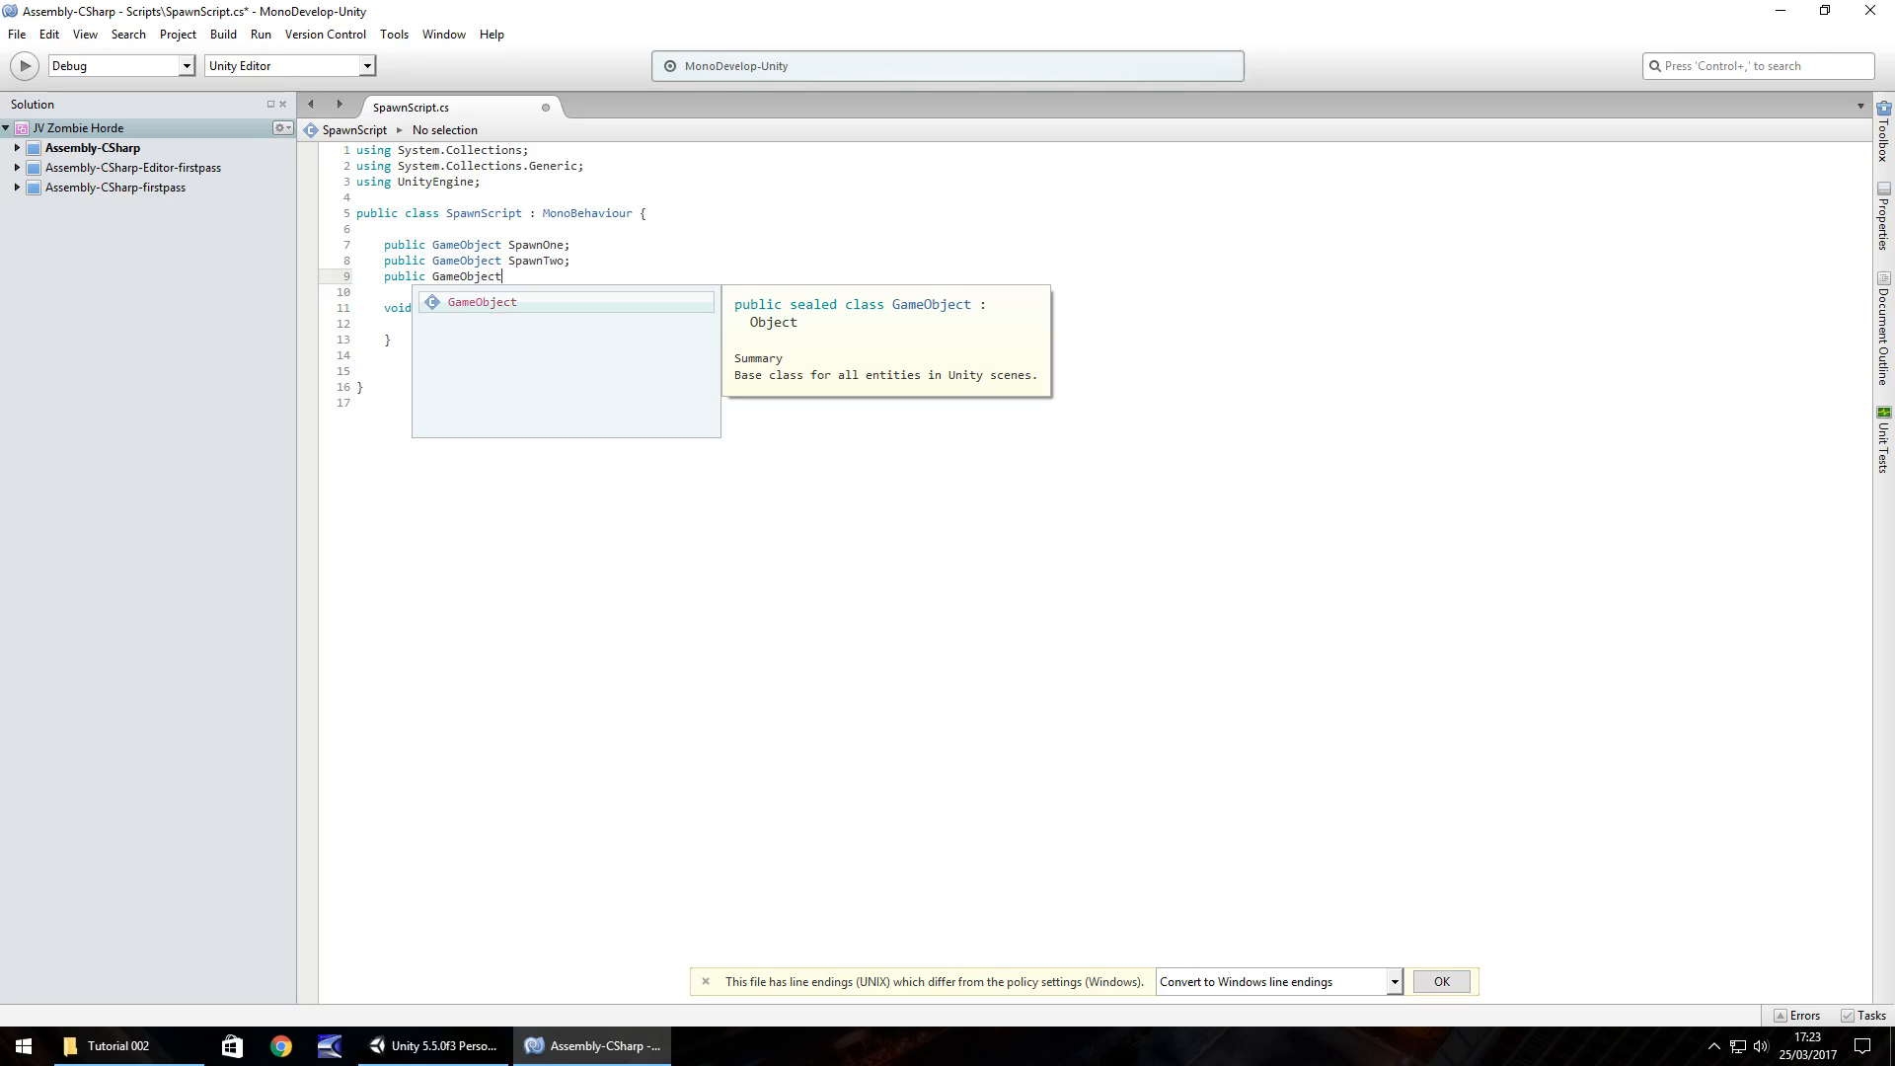
text(Spawn)
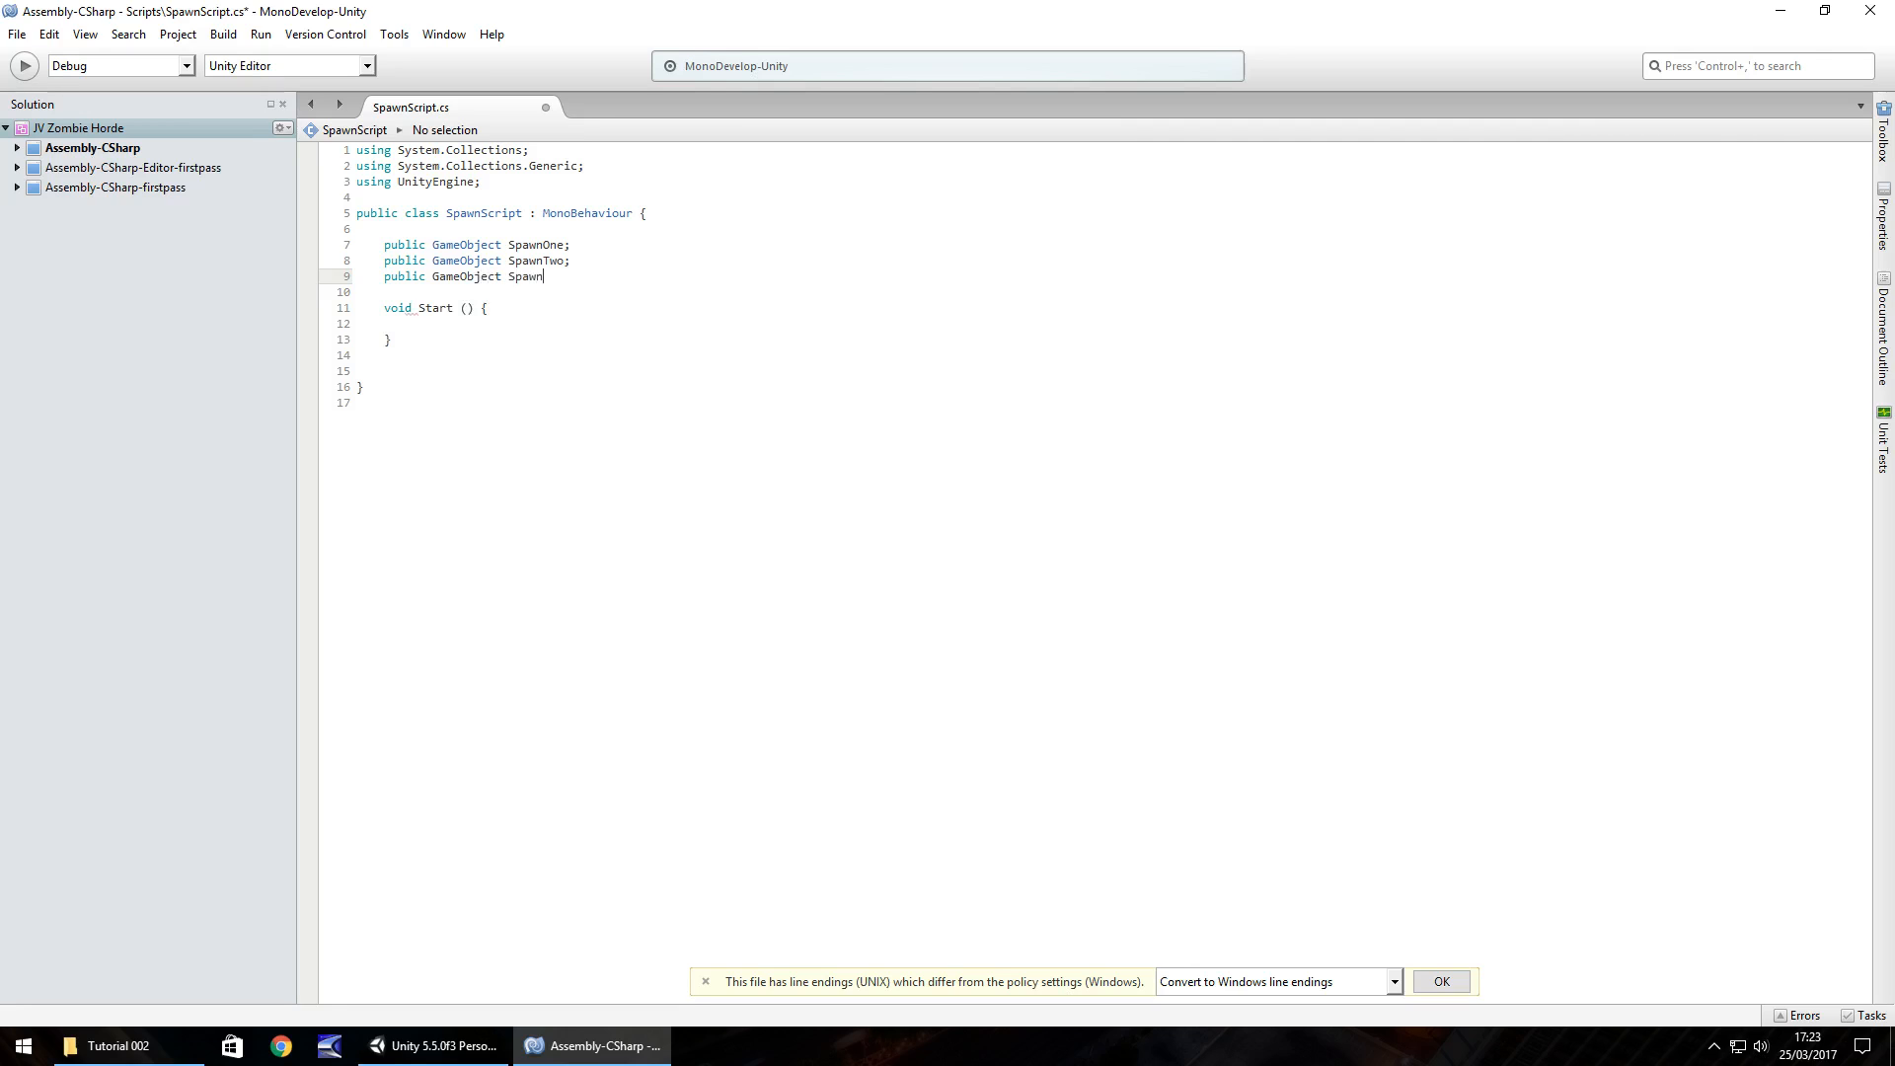
text(Three;)
key(Return)
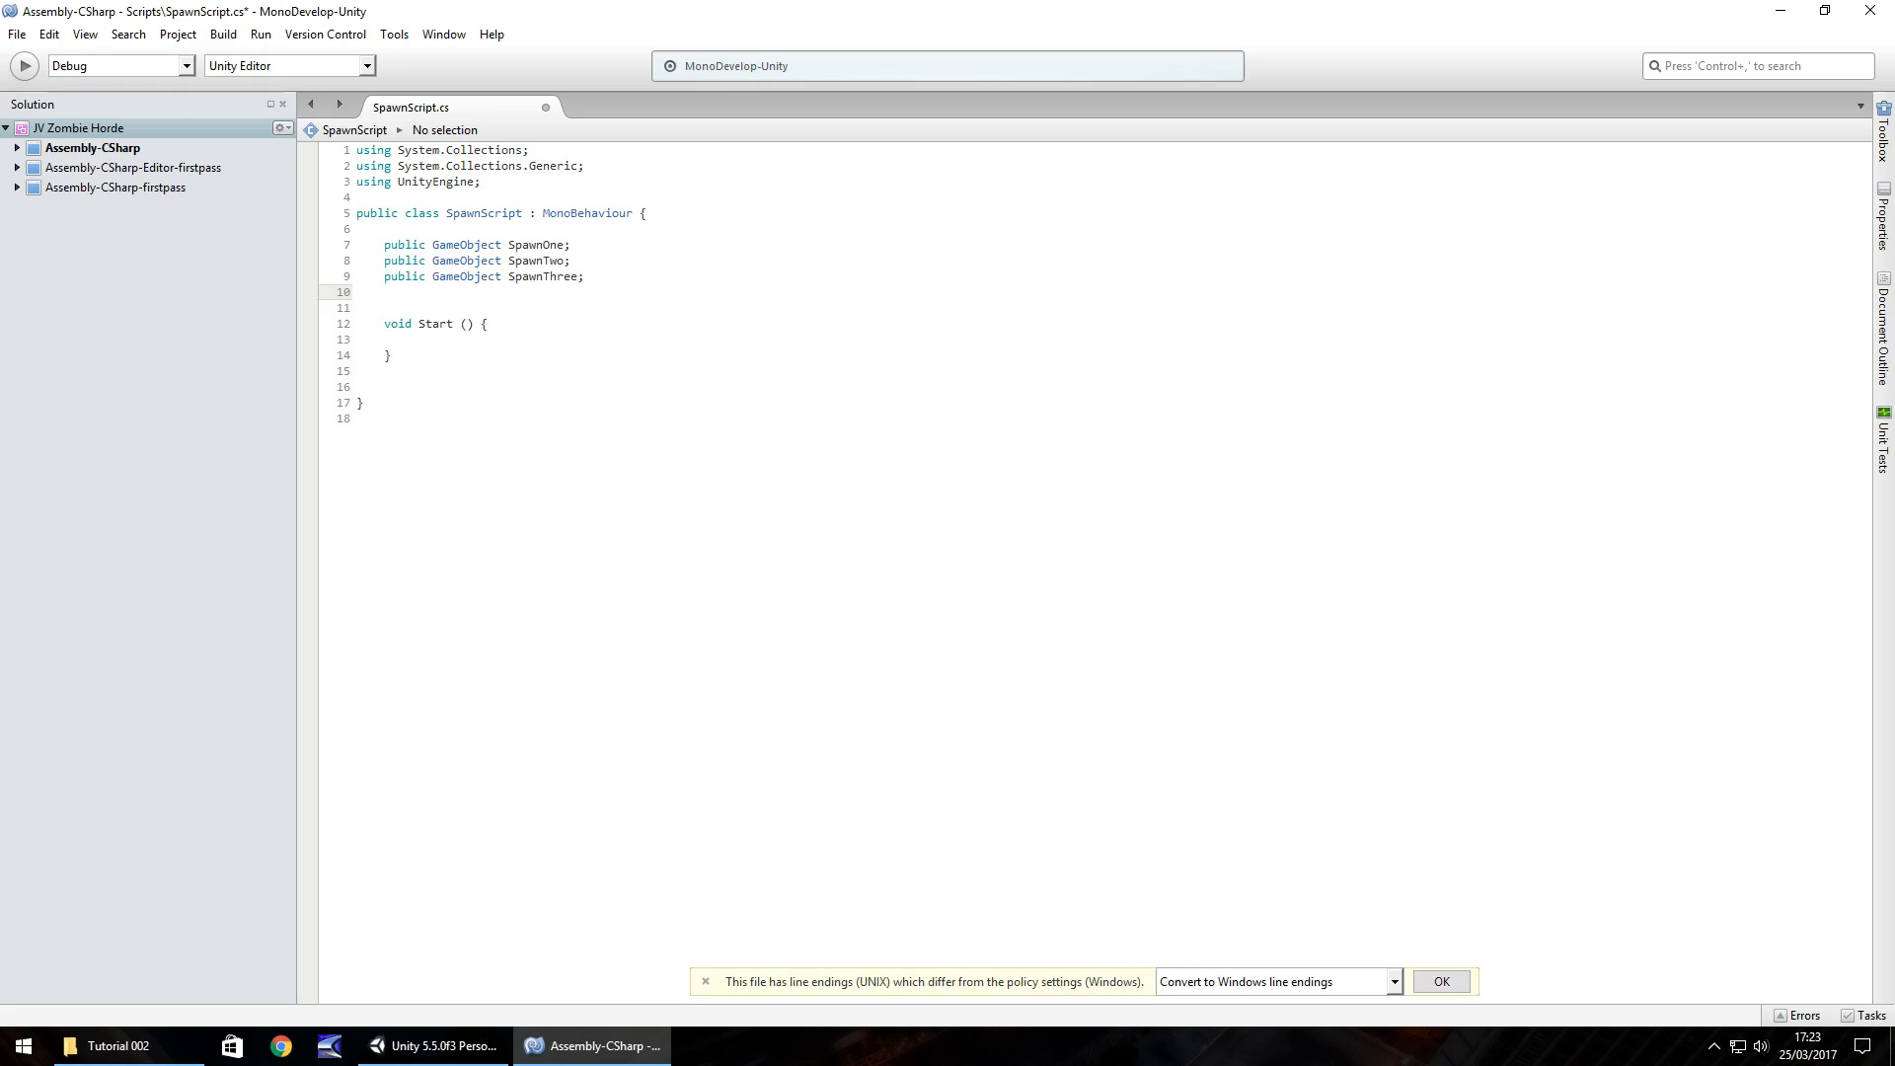
Declare a public int variable named LocationGen below the three spawn variables.
text(publi)
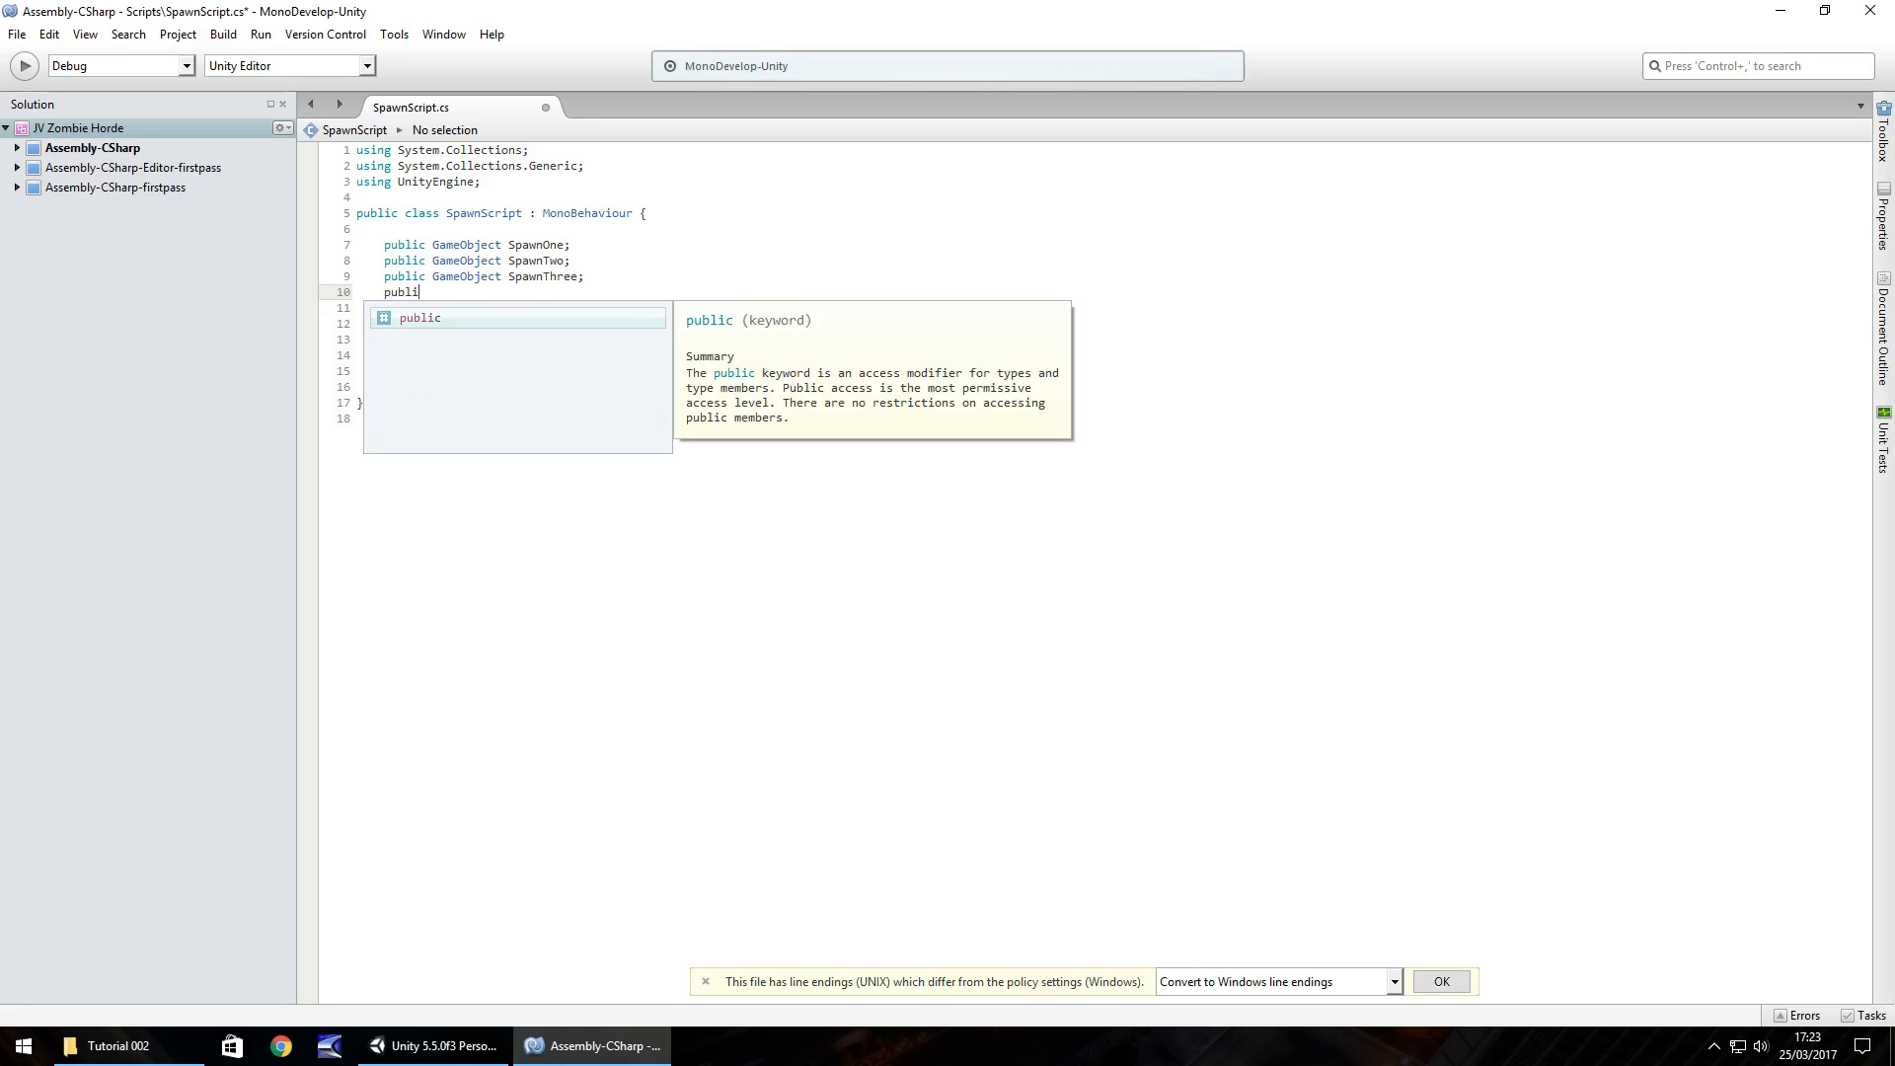
text(c int )
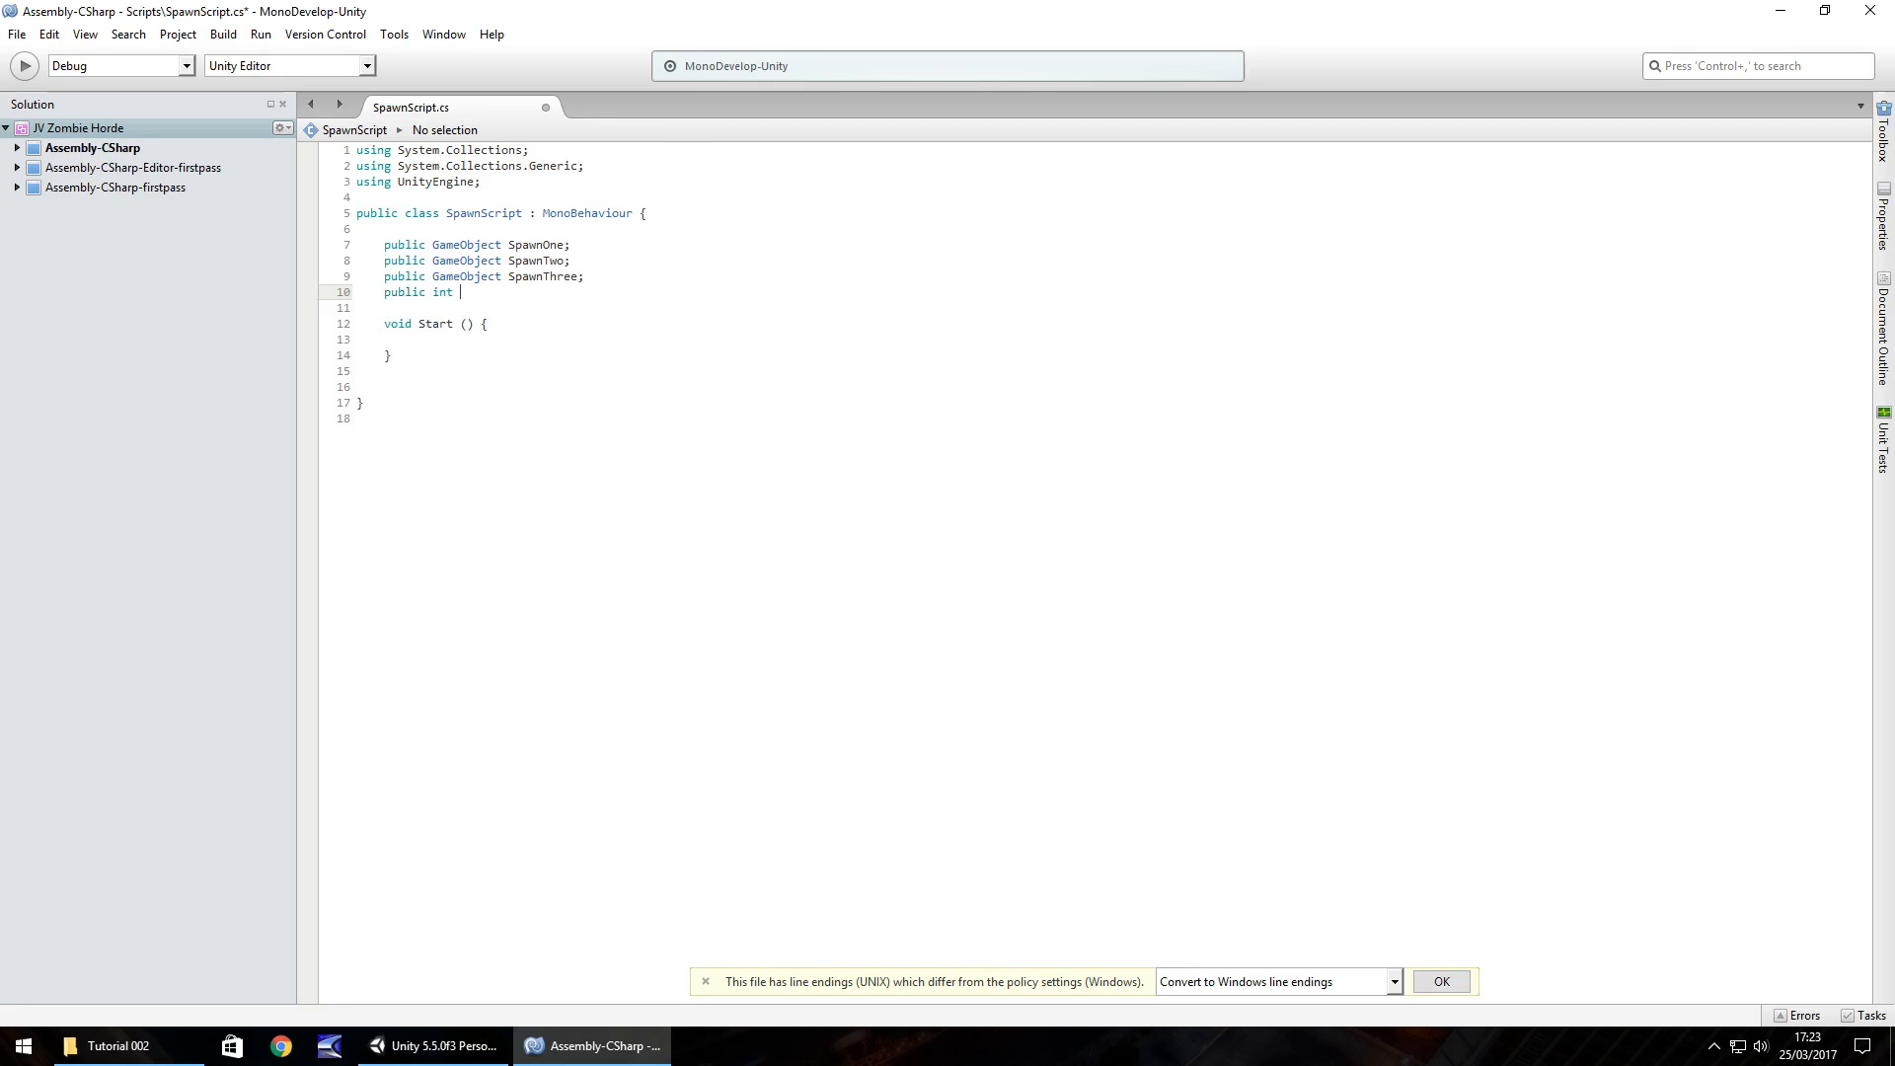
text(LocationGen;)
key(Return)
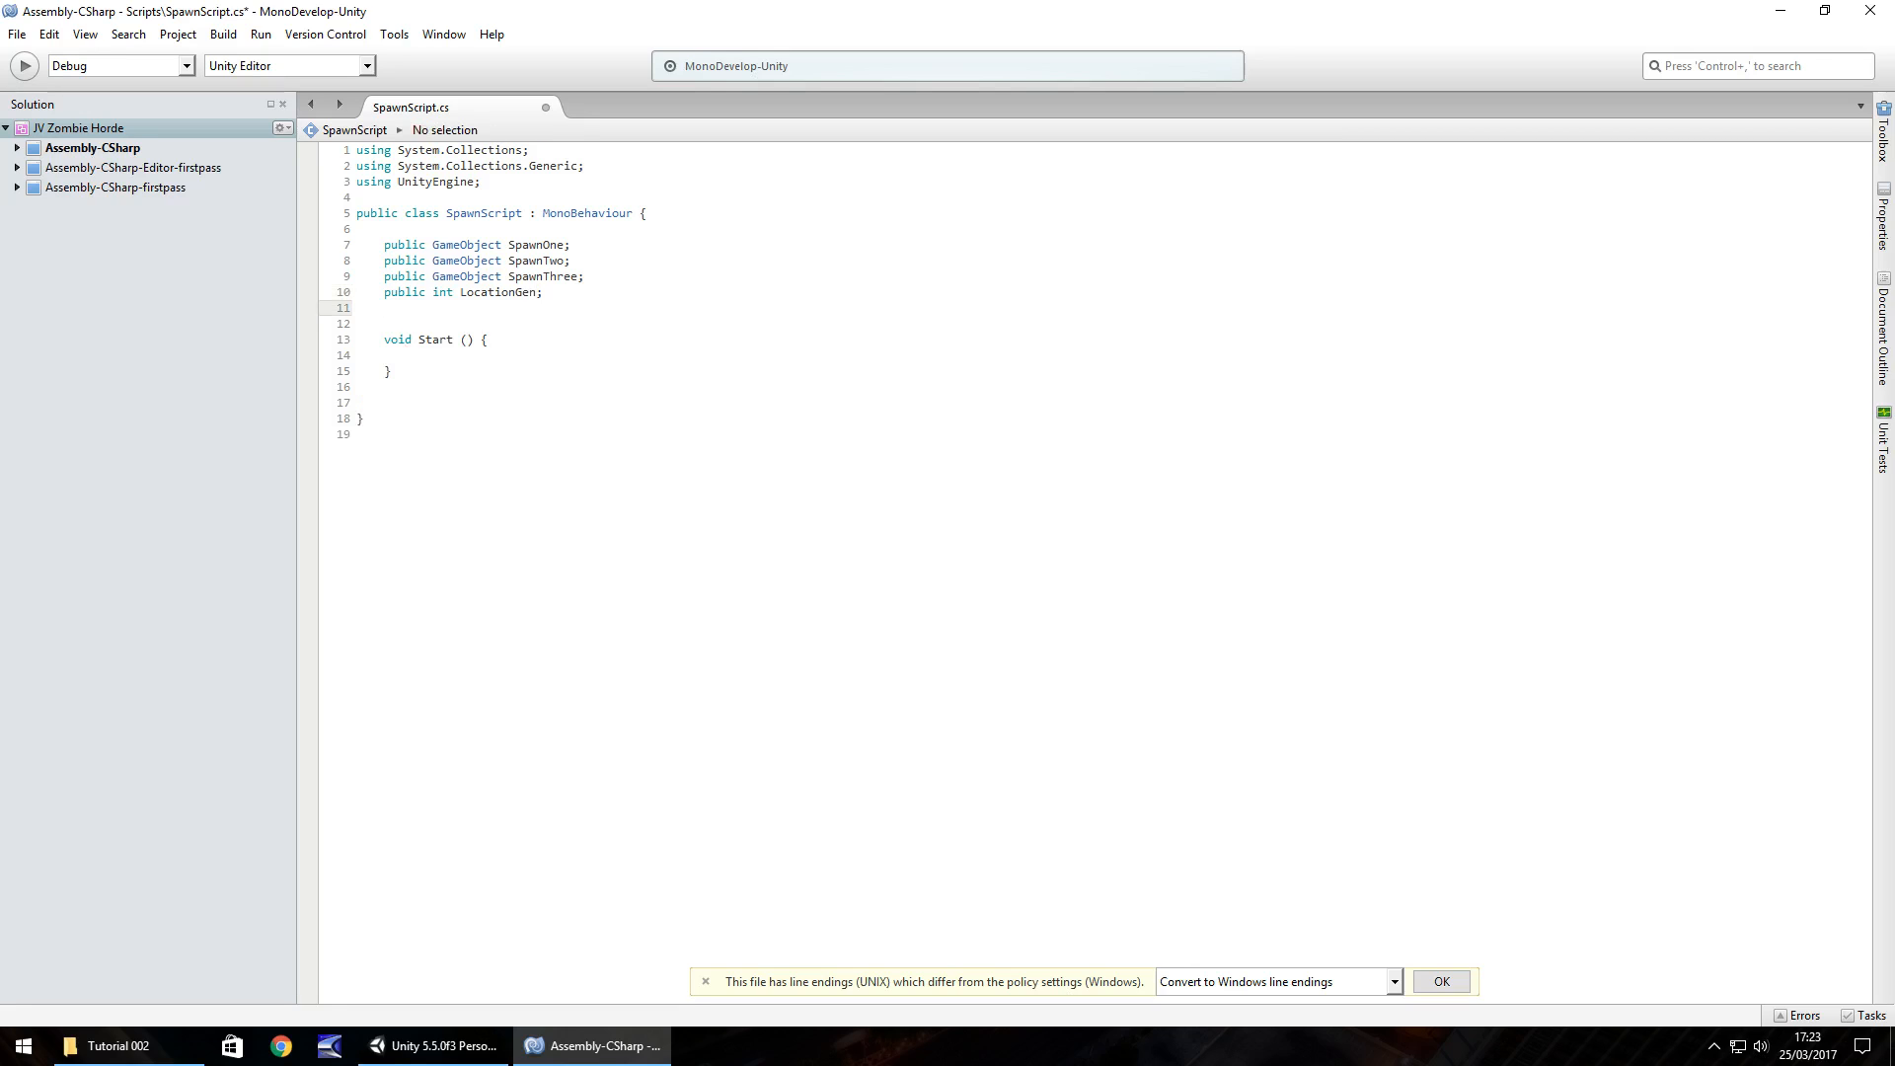
Declare a public GameObject variable named ThePlayer below LocationGen.
text(p)
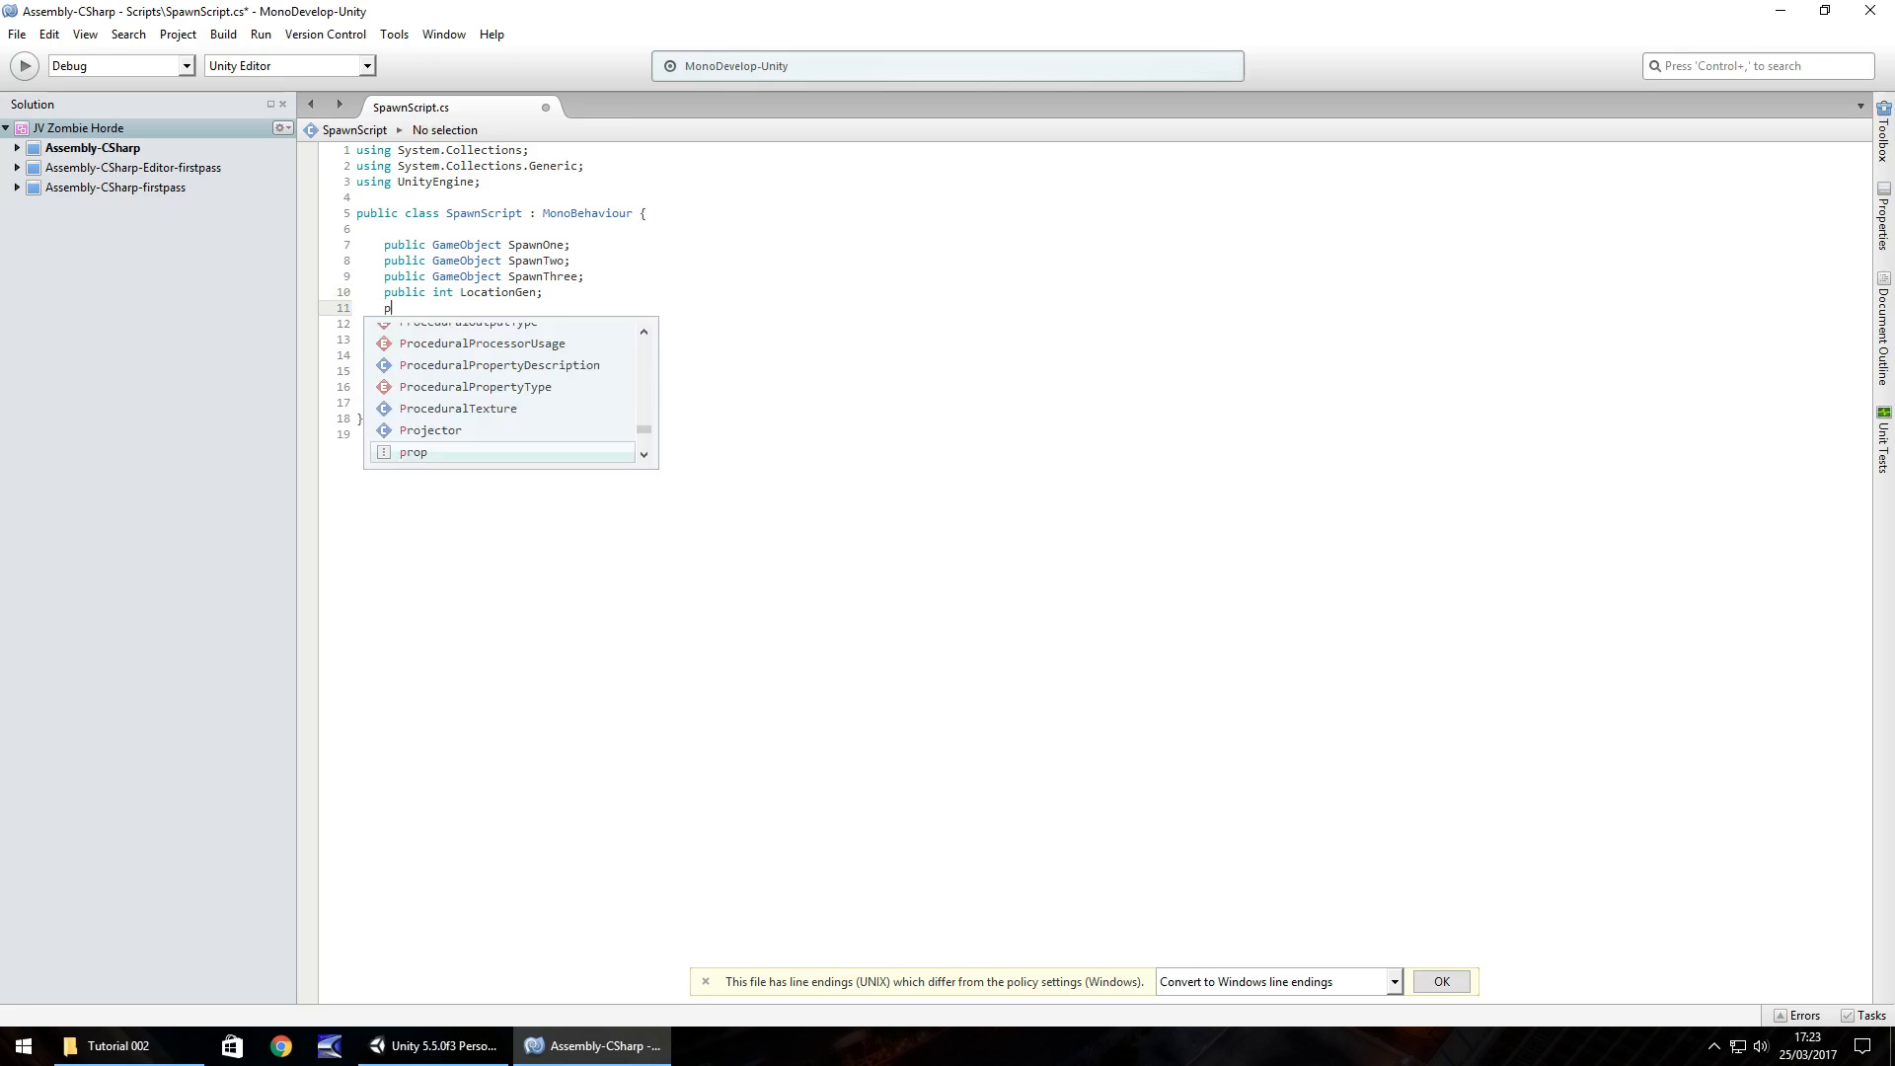
text(ublic Gam)
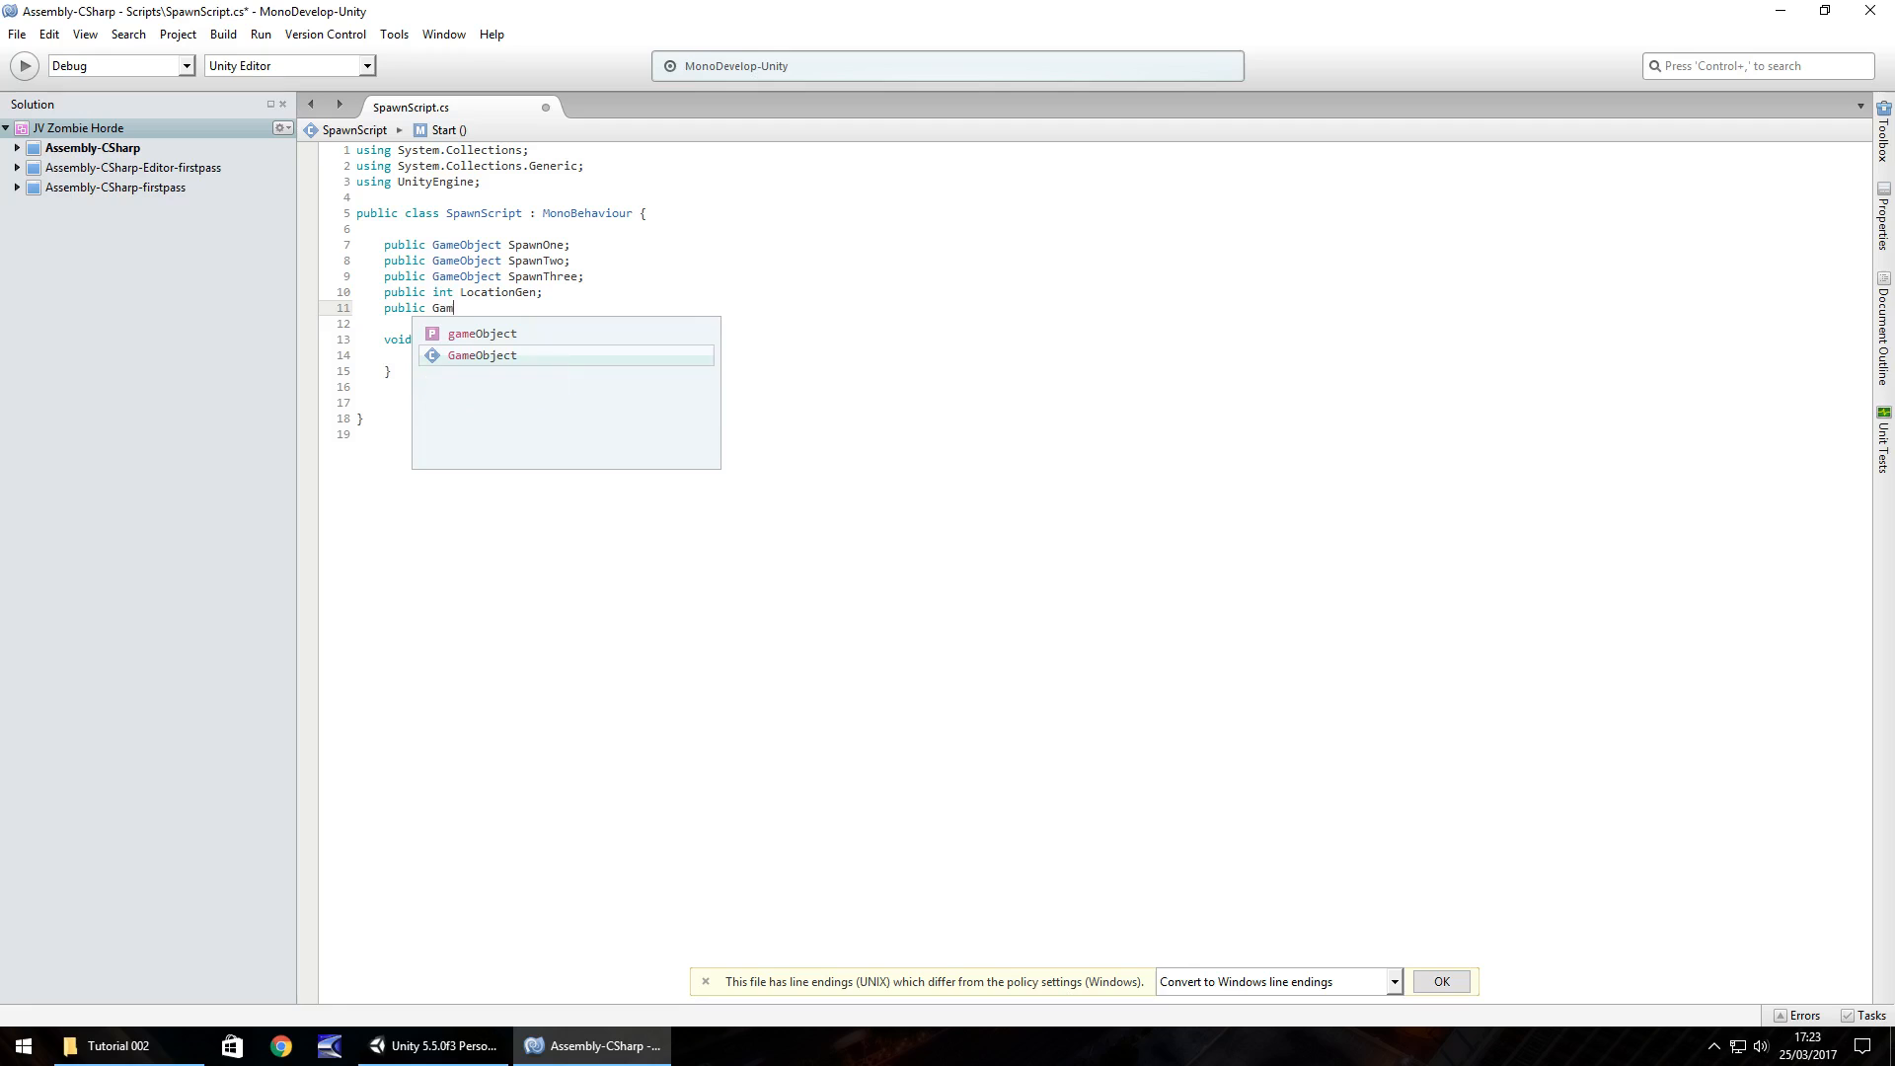
text(eObject TheO)
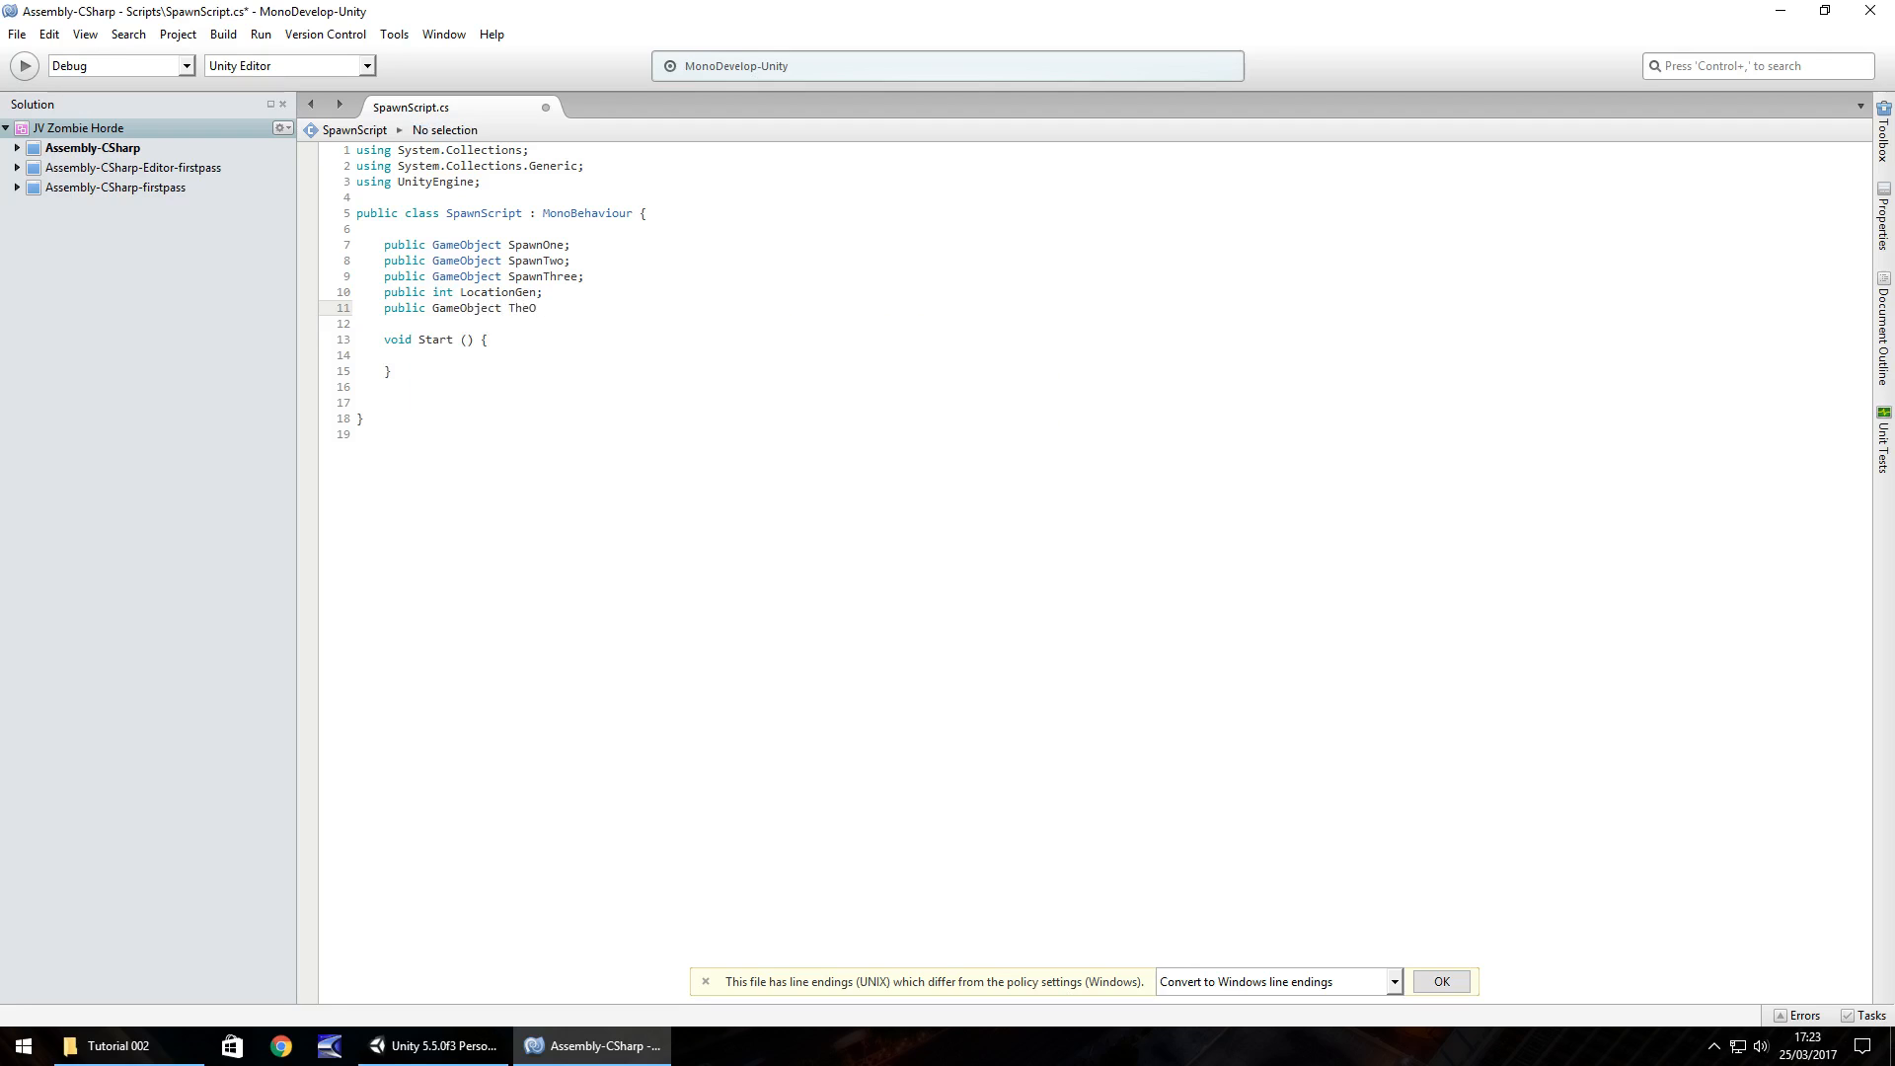
key(BackSpace)
text(Player)
text(;)
Add the statement LocationGen = Random.Range (1, 4); as the first line inside the Start method.
click(504, 343)
key(Return)
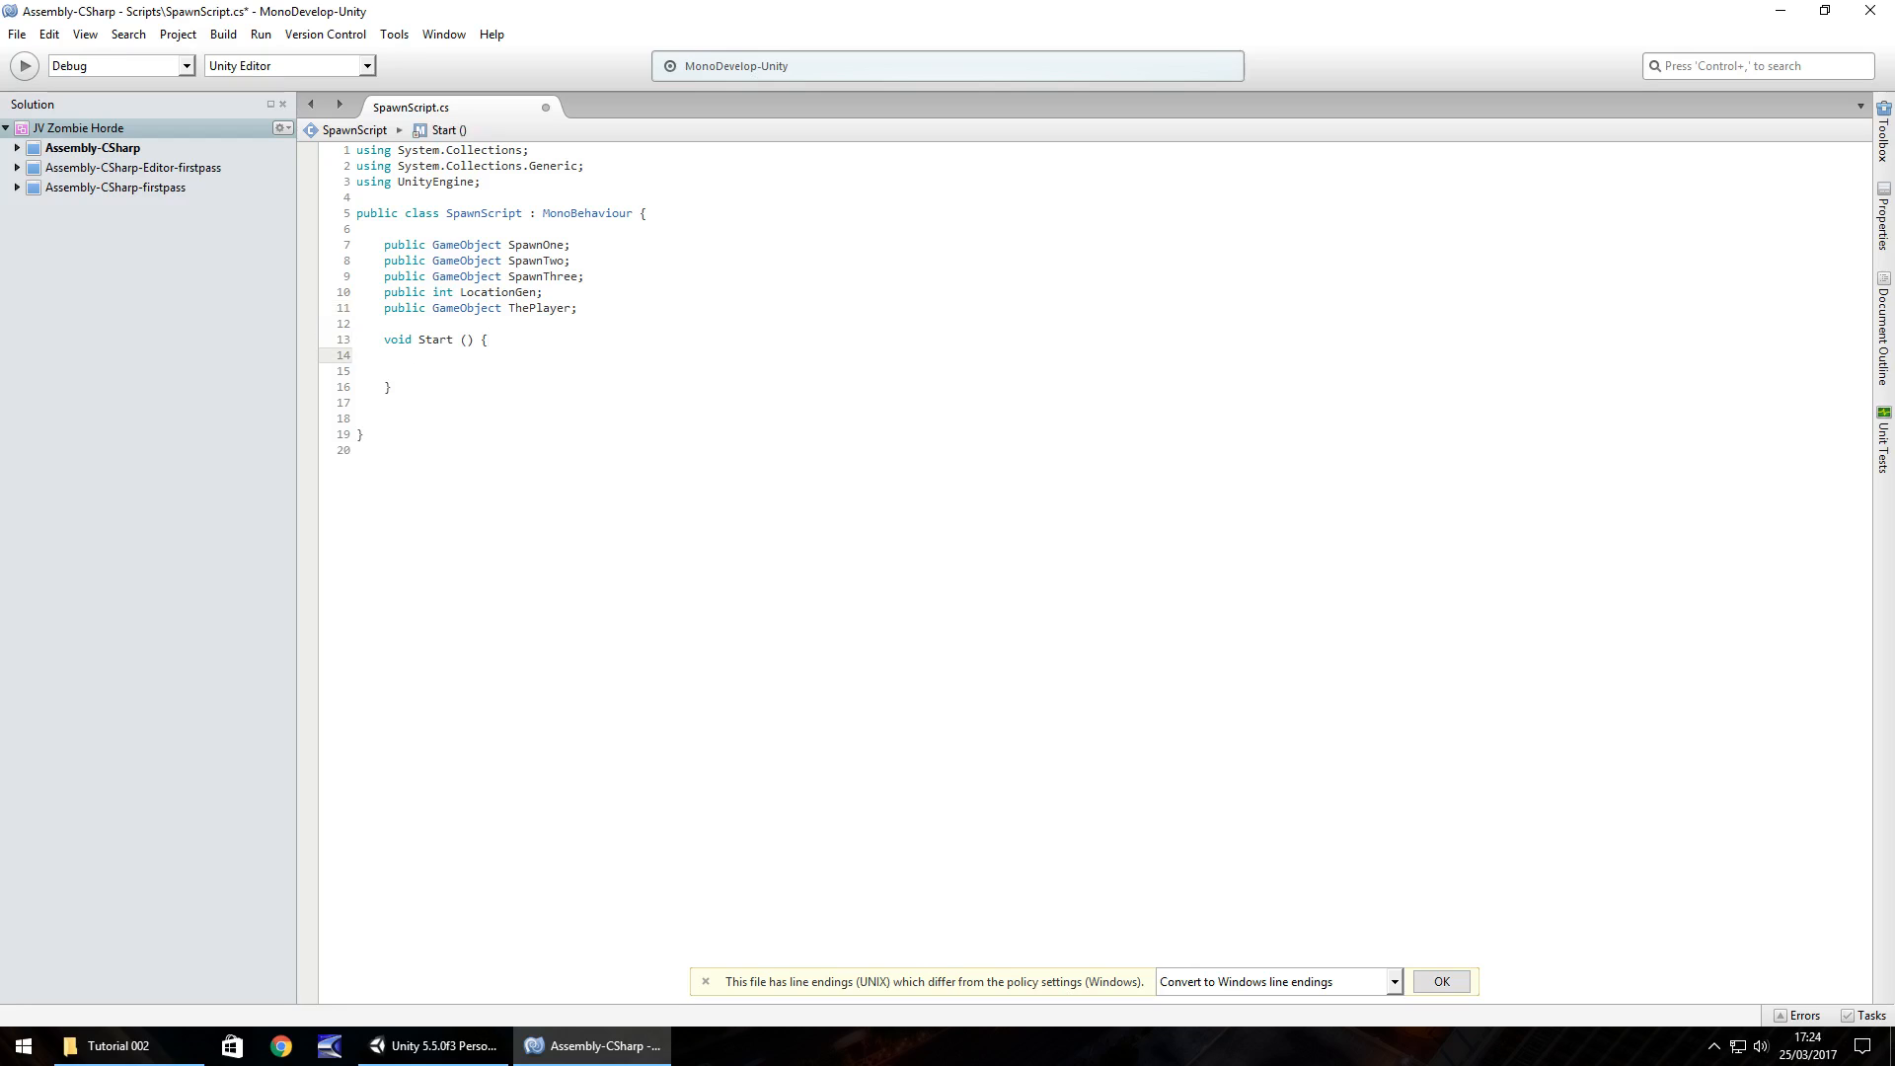
text(L)
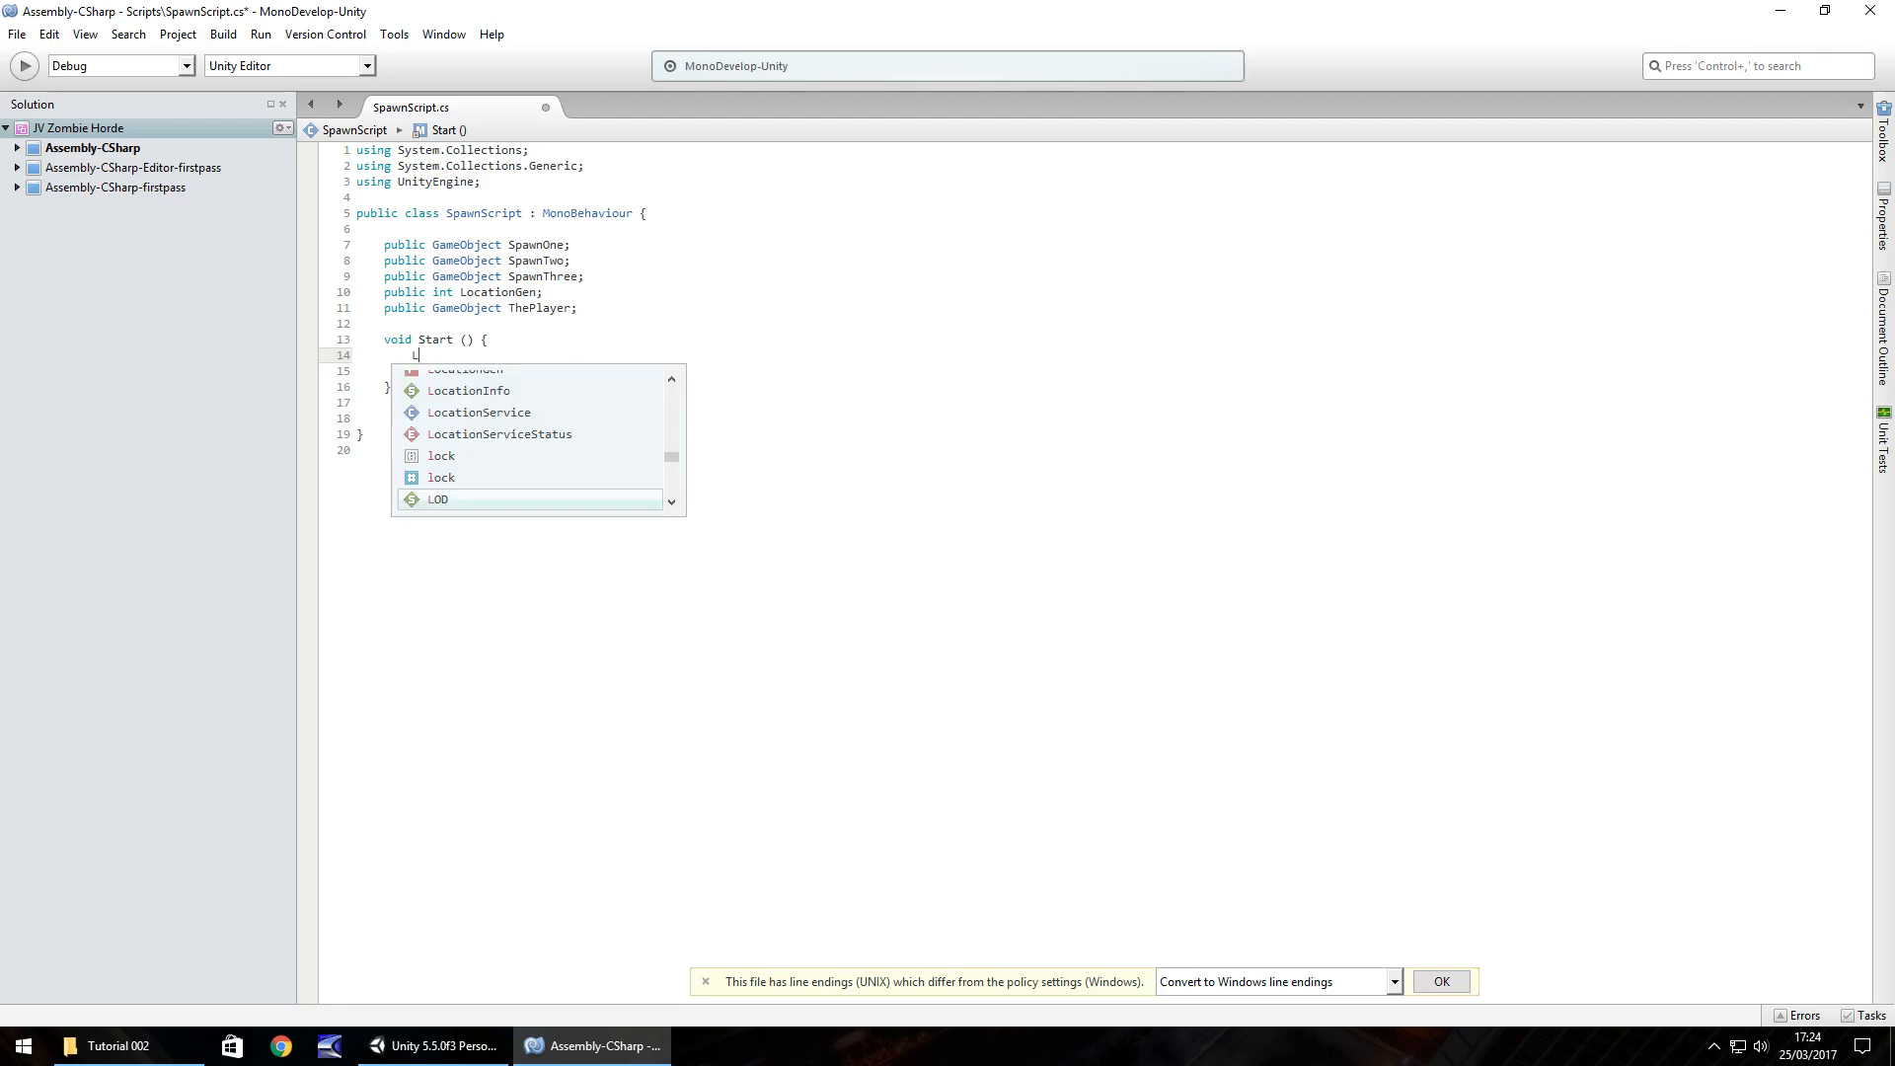
text(oc)
key(BackSpace)
key(BackSpace)
text(ocationGen)
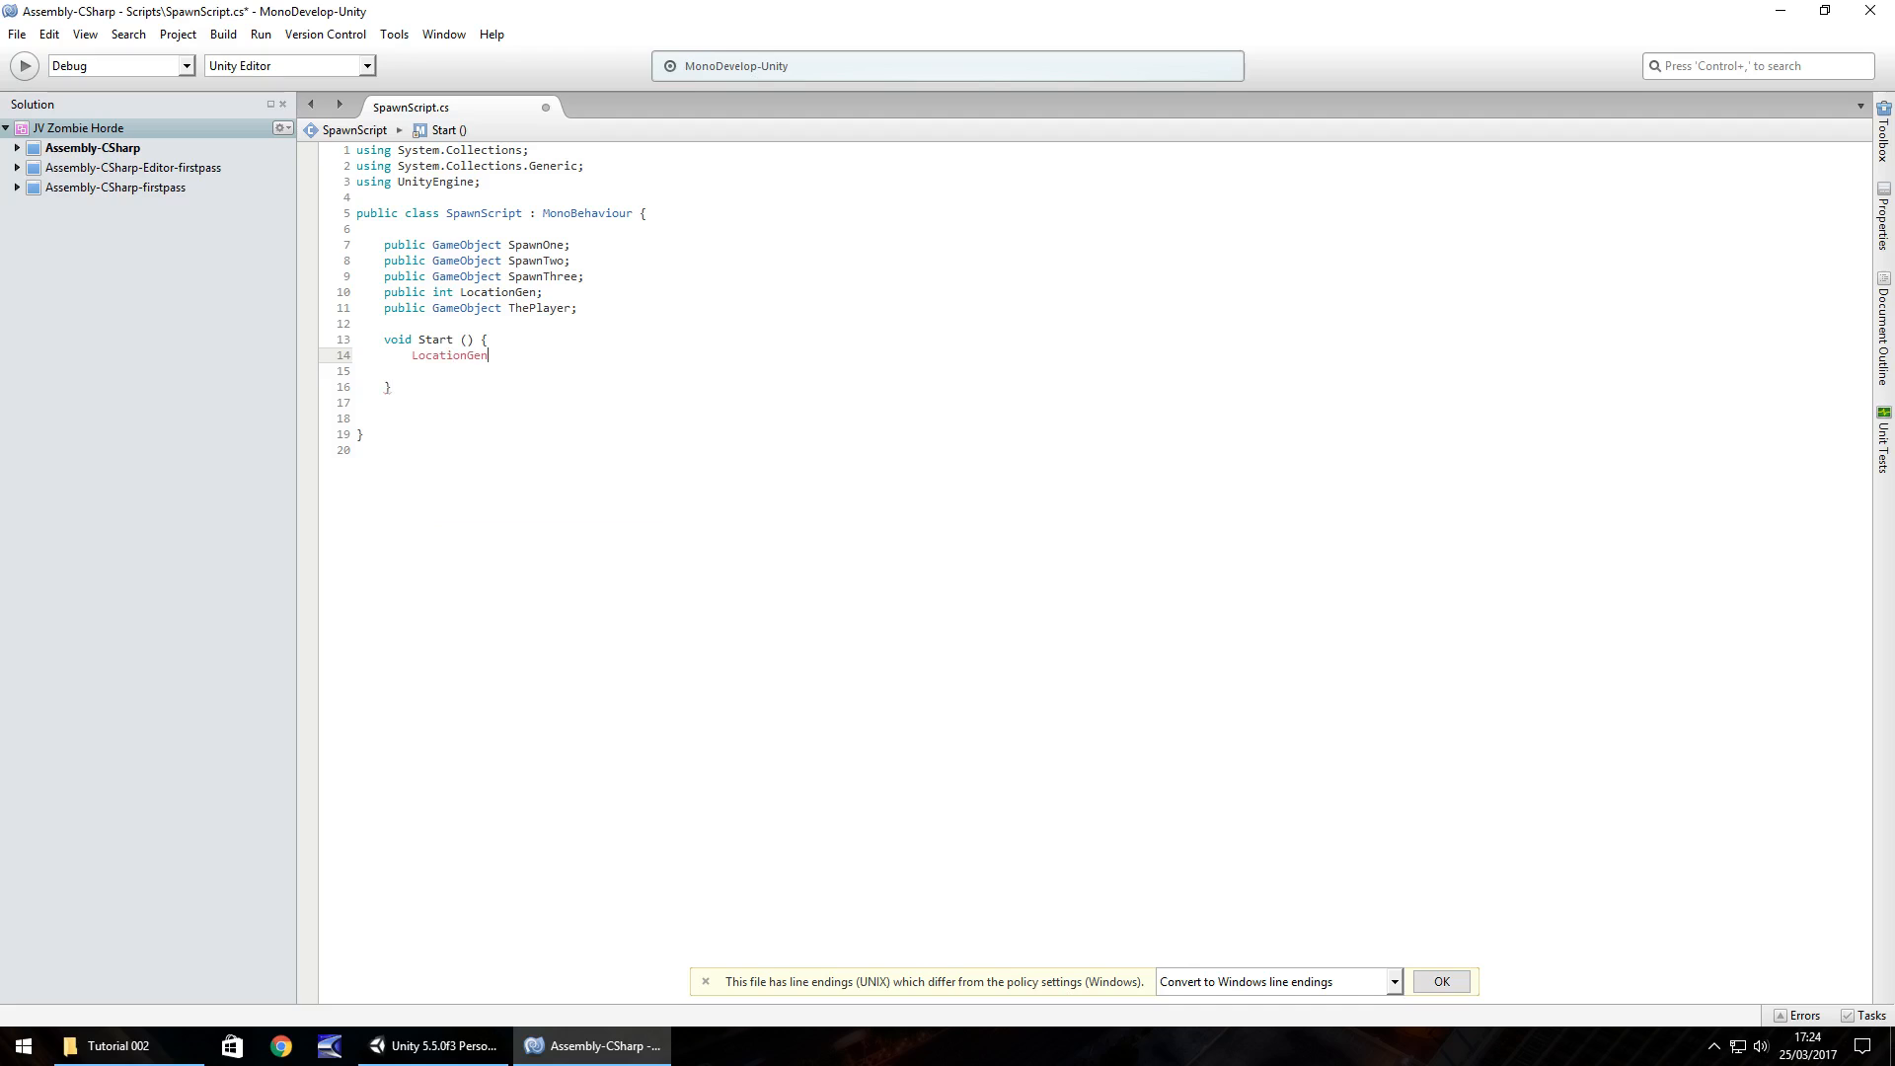
text( = Ran)
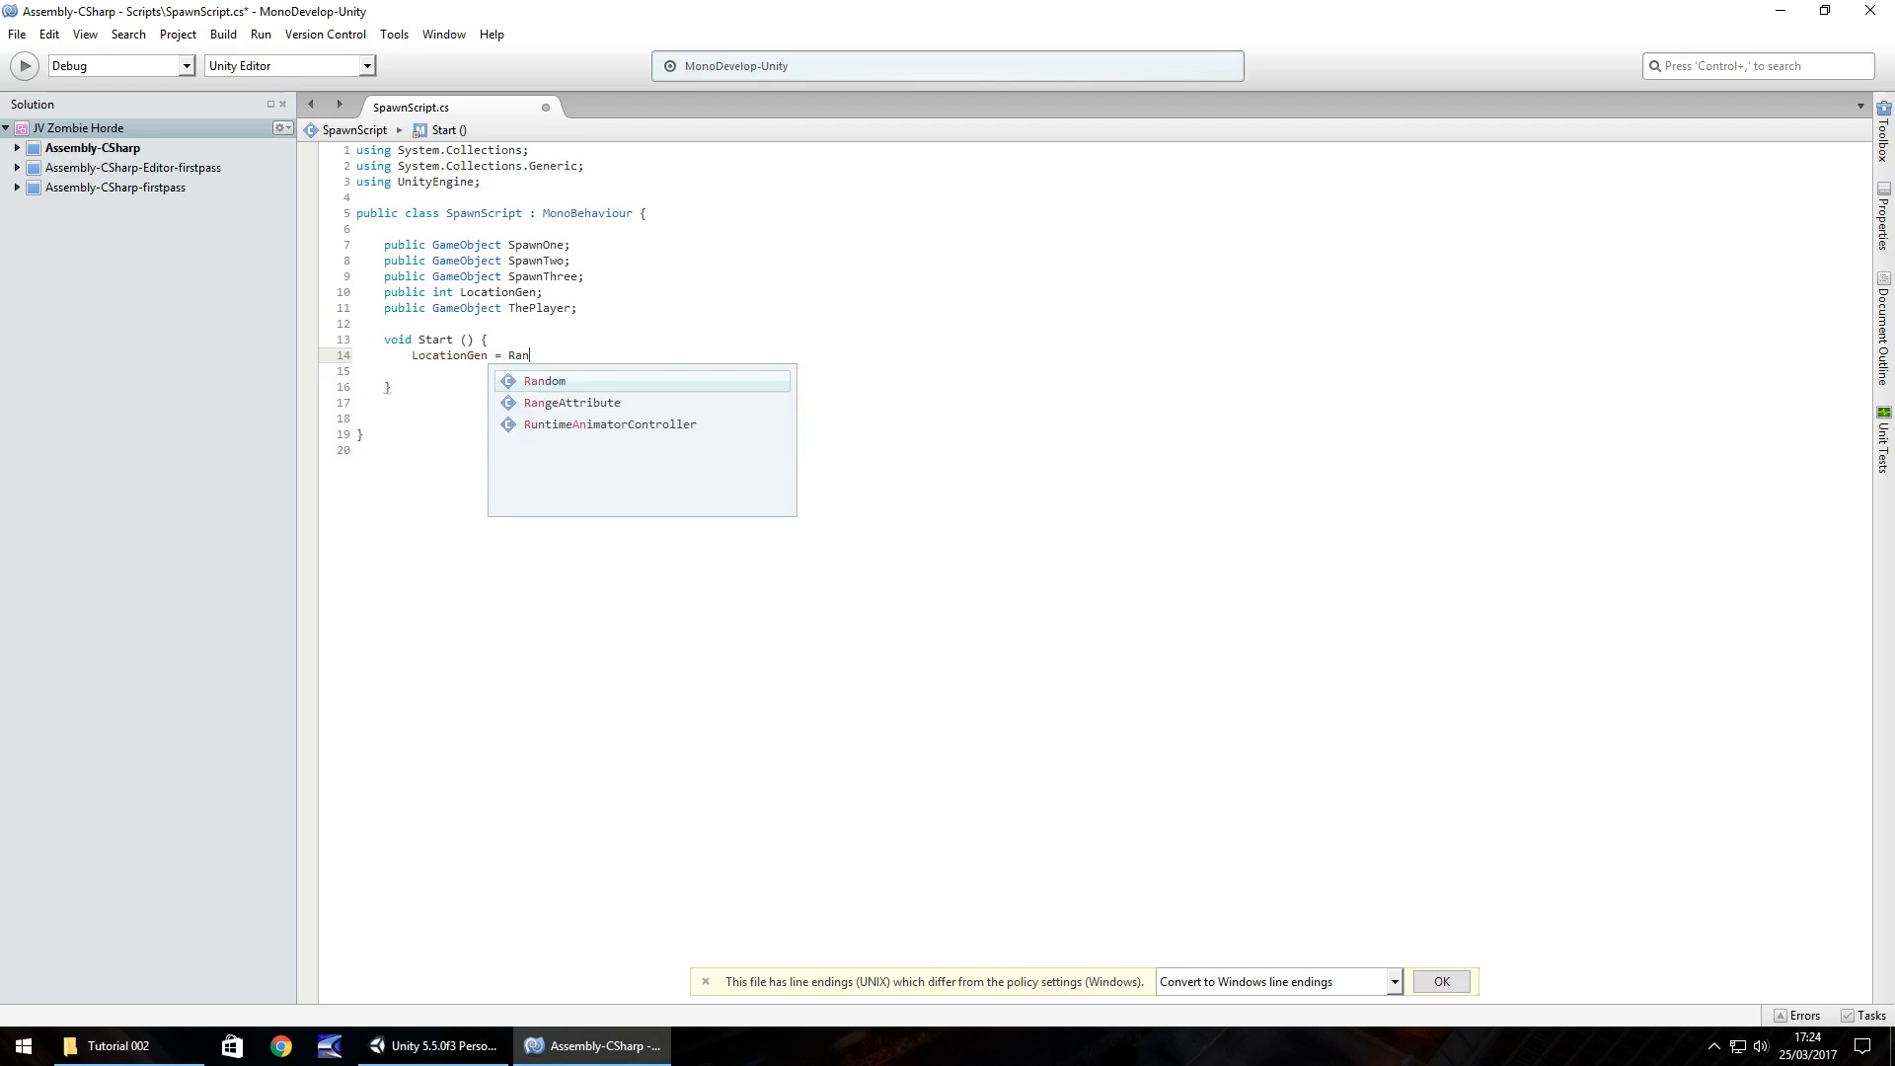
text(dom.Range ()
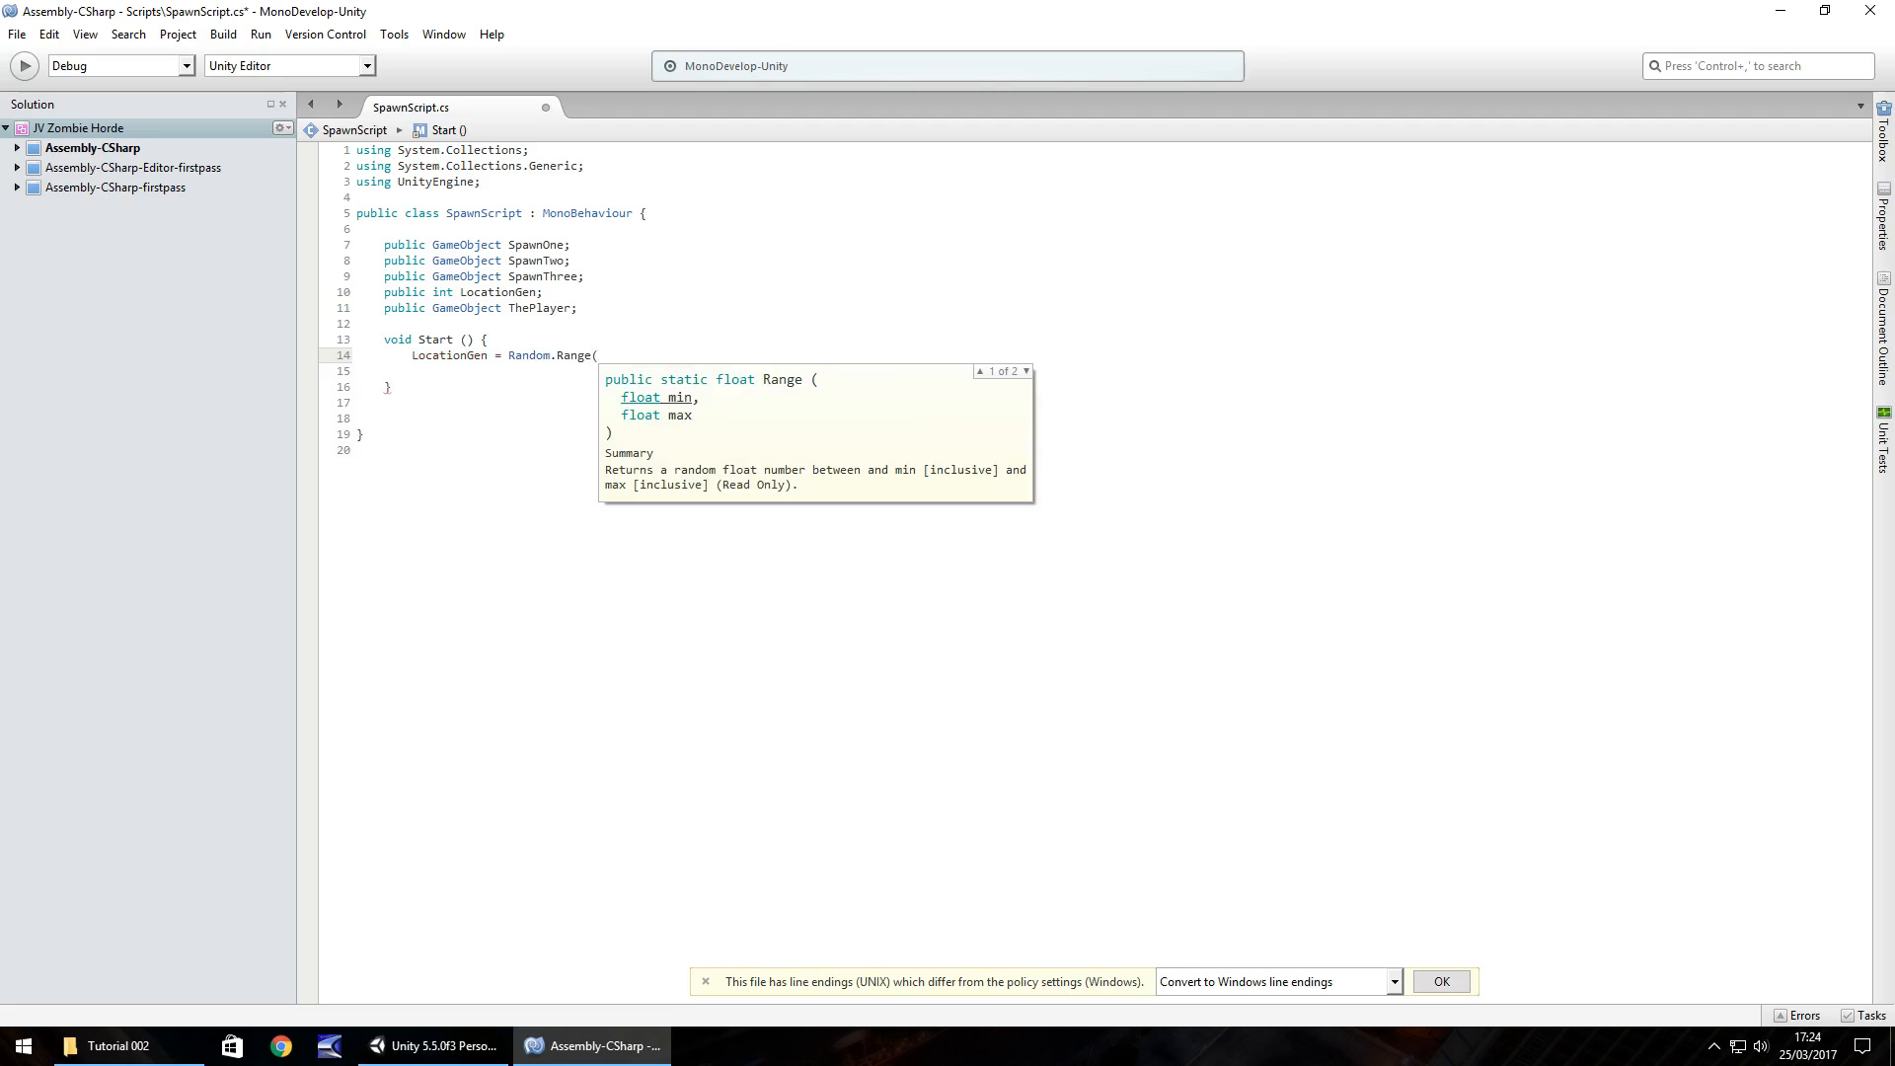
text(1,)
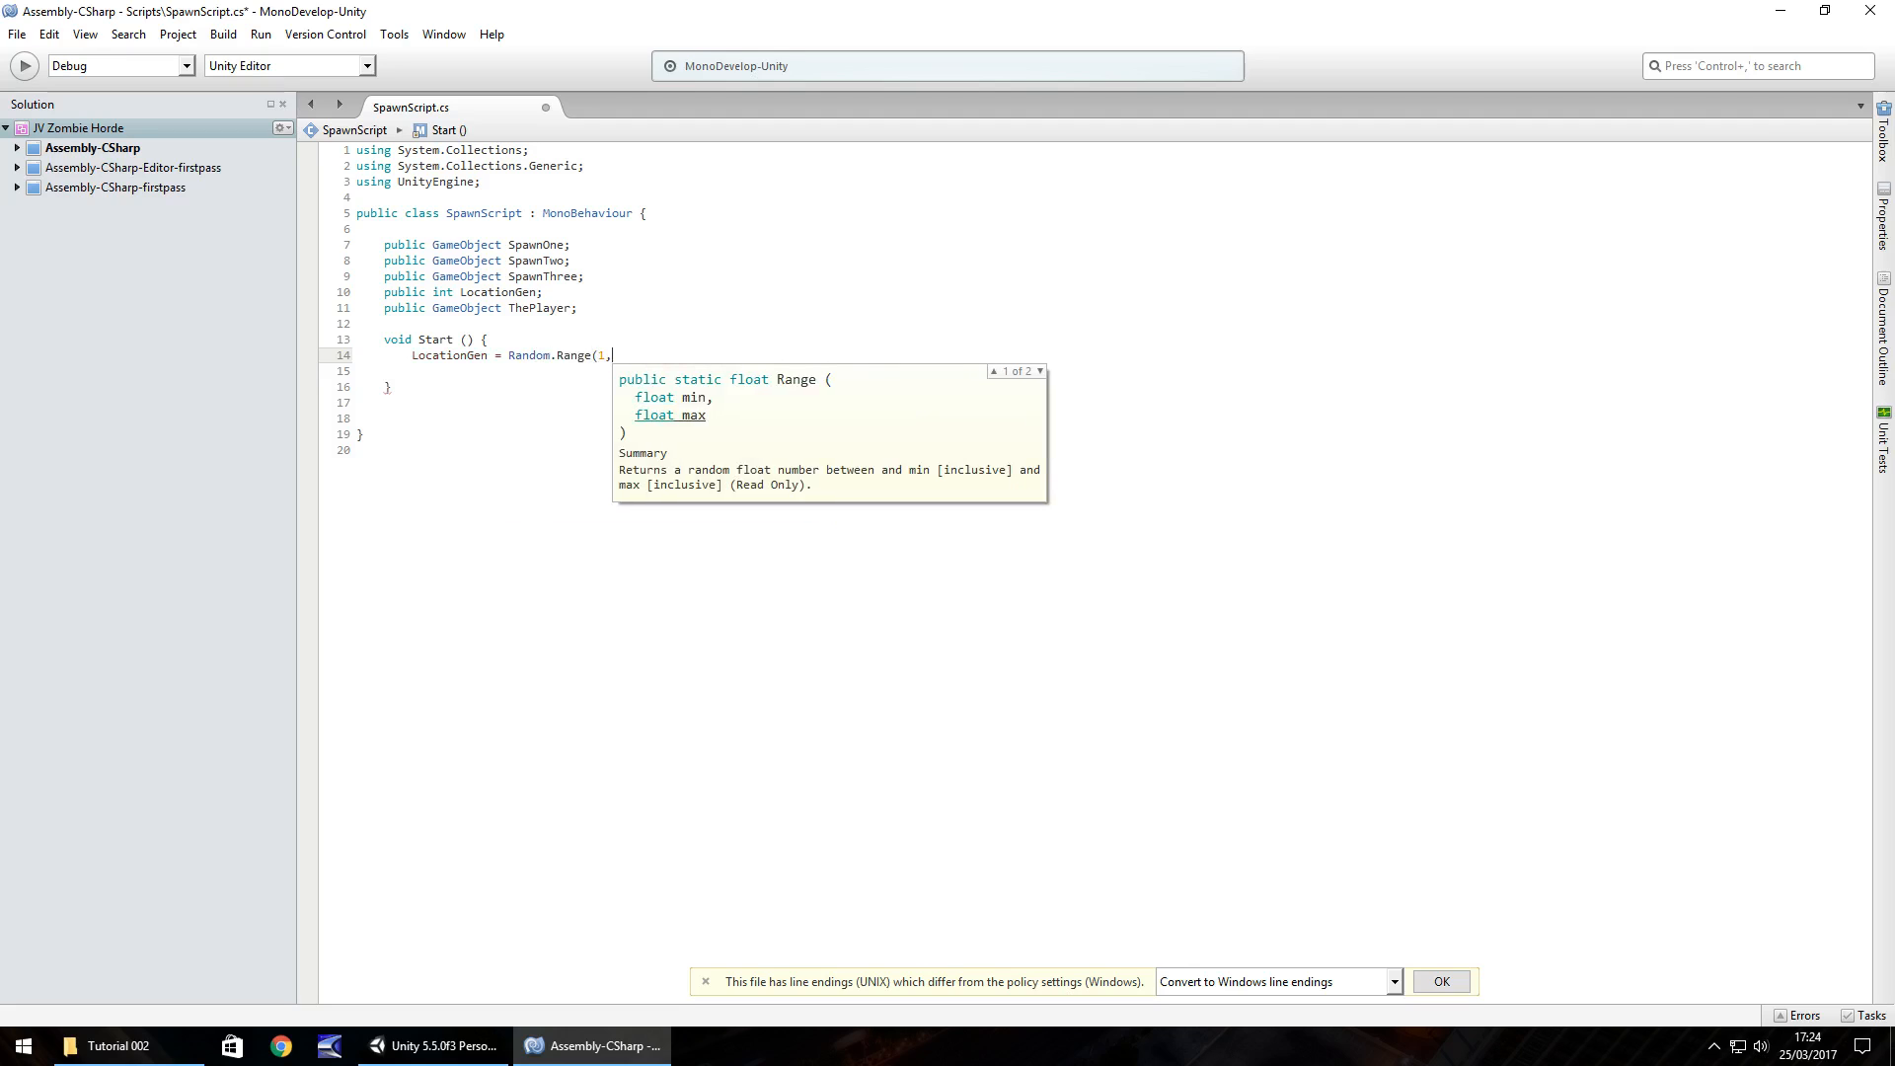
text( 4))
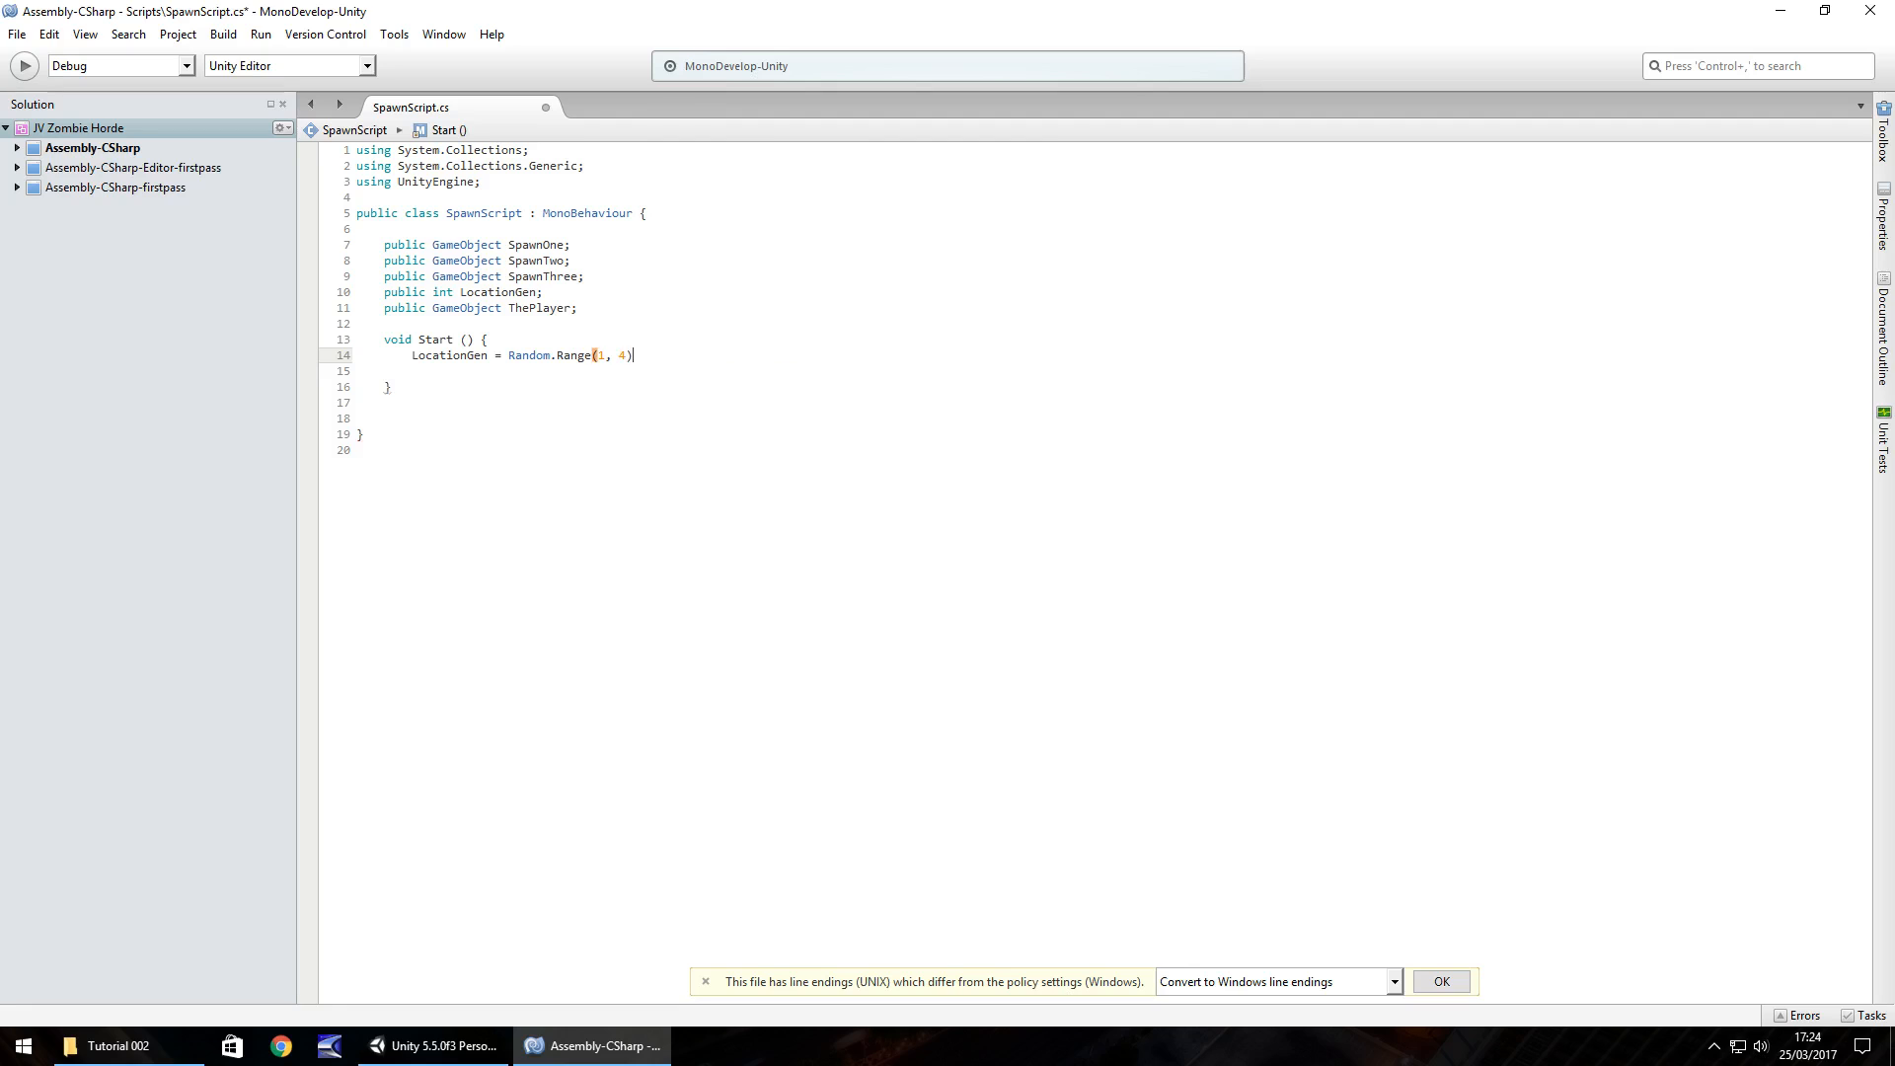
text(;)
Open an if block with the condition LocationGen == 1 below the Random.Range statement in the Start method.
key(Return)
key(Return)
text(if (LocationG)
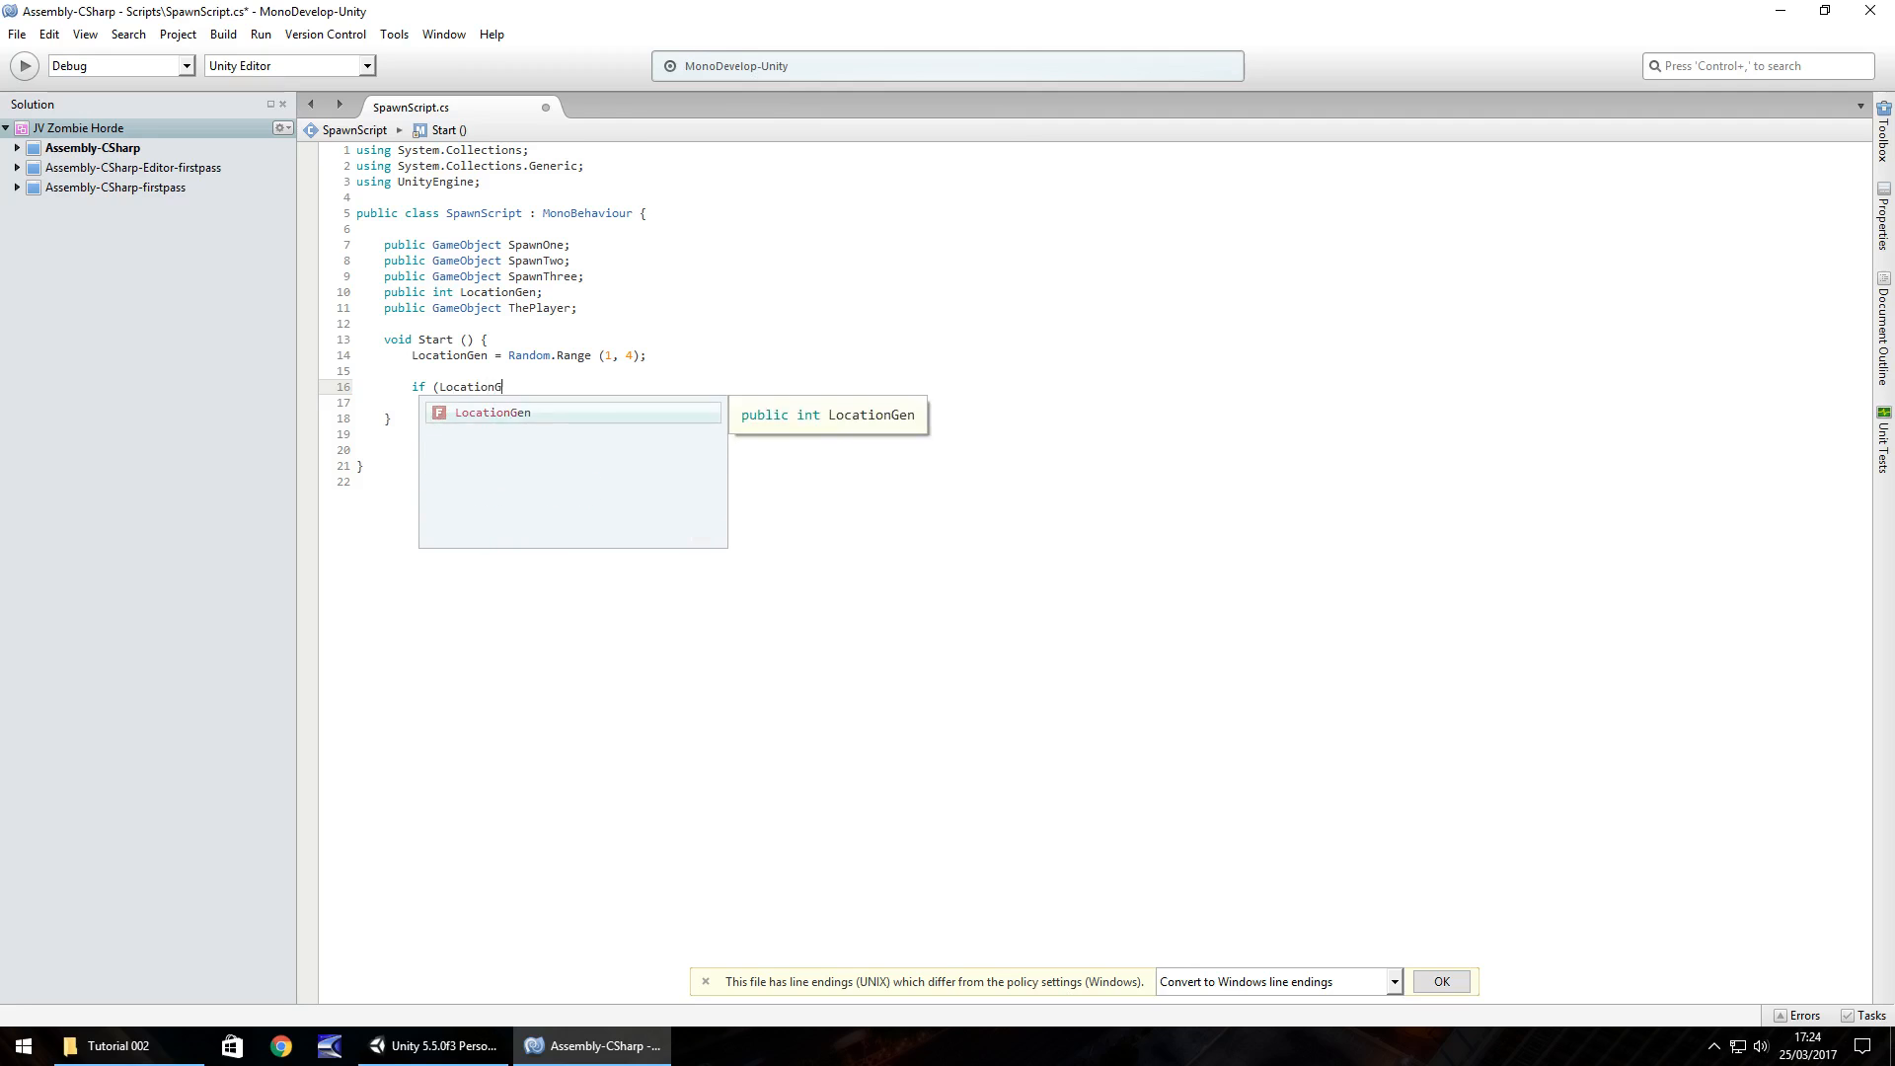
text(en =)
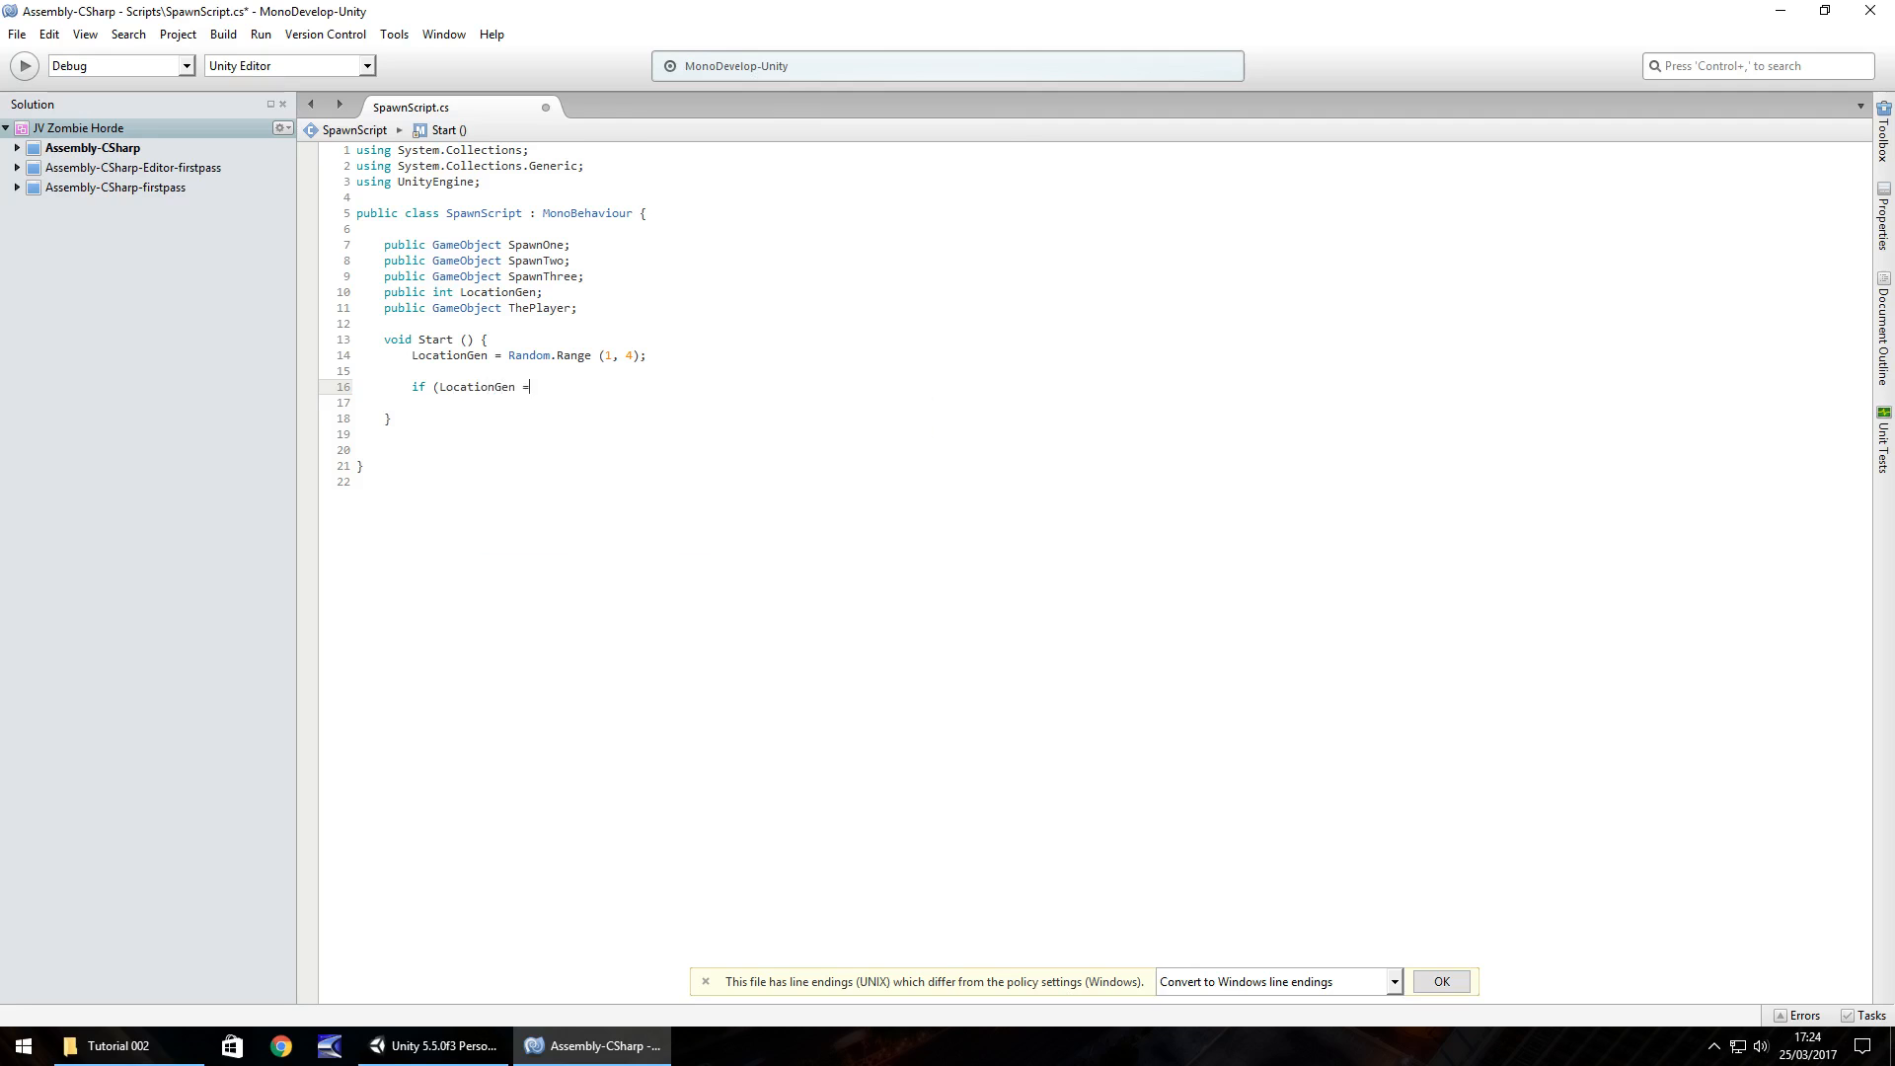
text(= 1) {)
key(Return)
Write ThePlayer.transform.position = SpawnOne.transform.position; inside the LocationGen == 1 block and close the block with a brace.
text(ThePlayer)
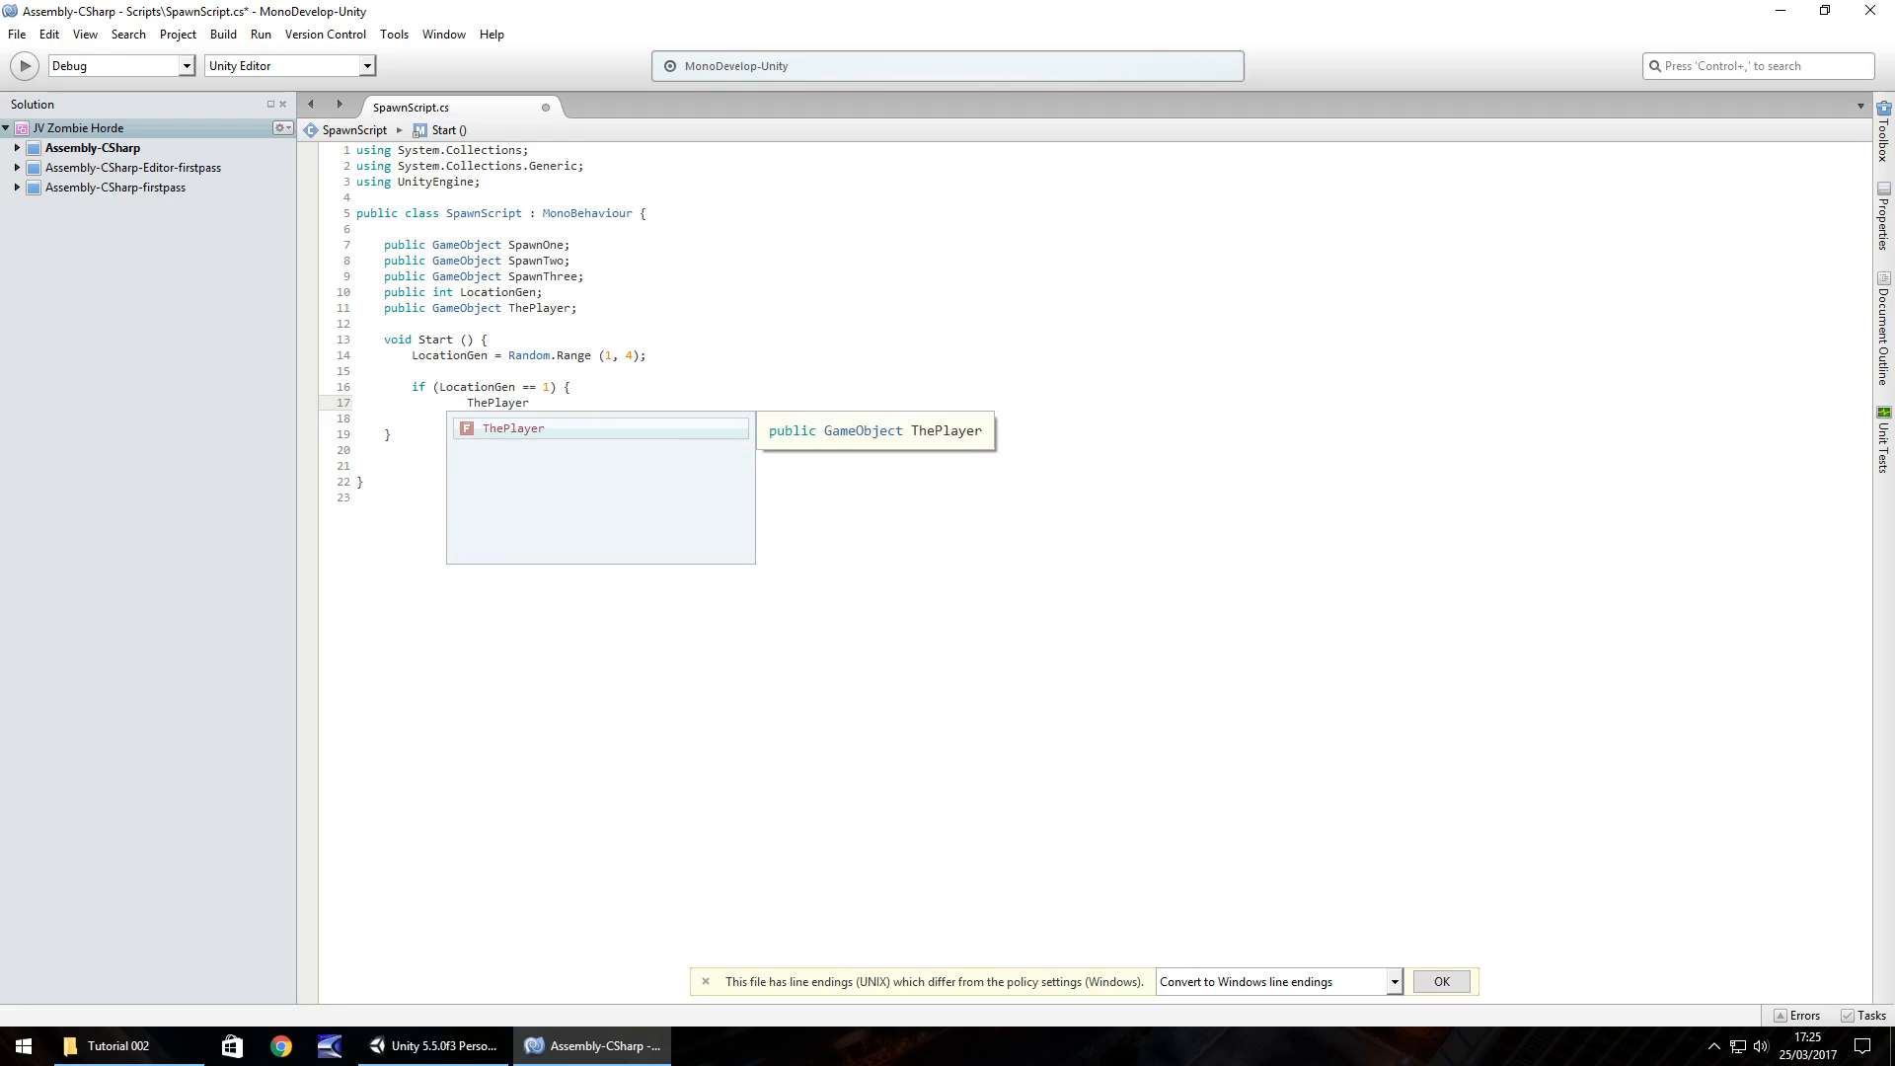
text(.trans)
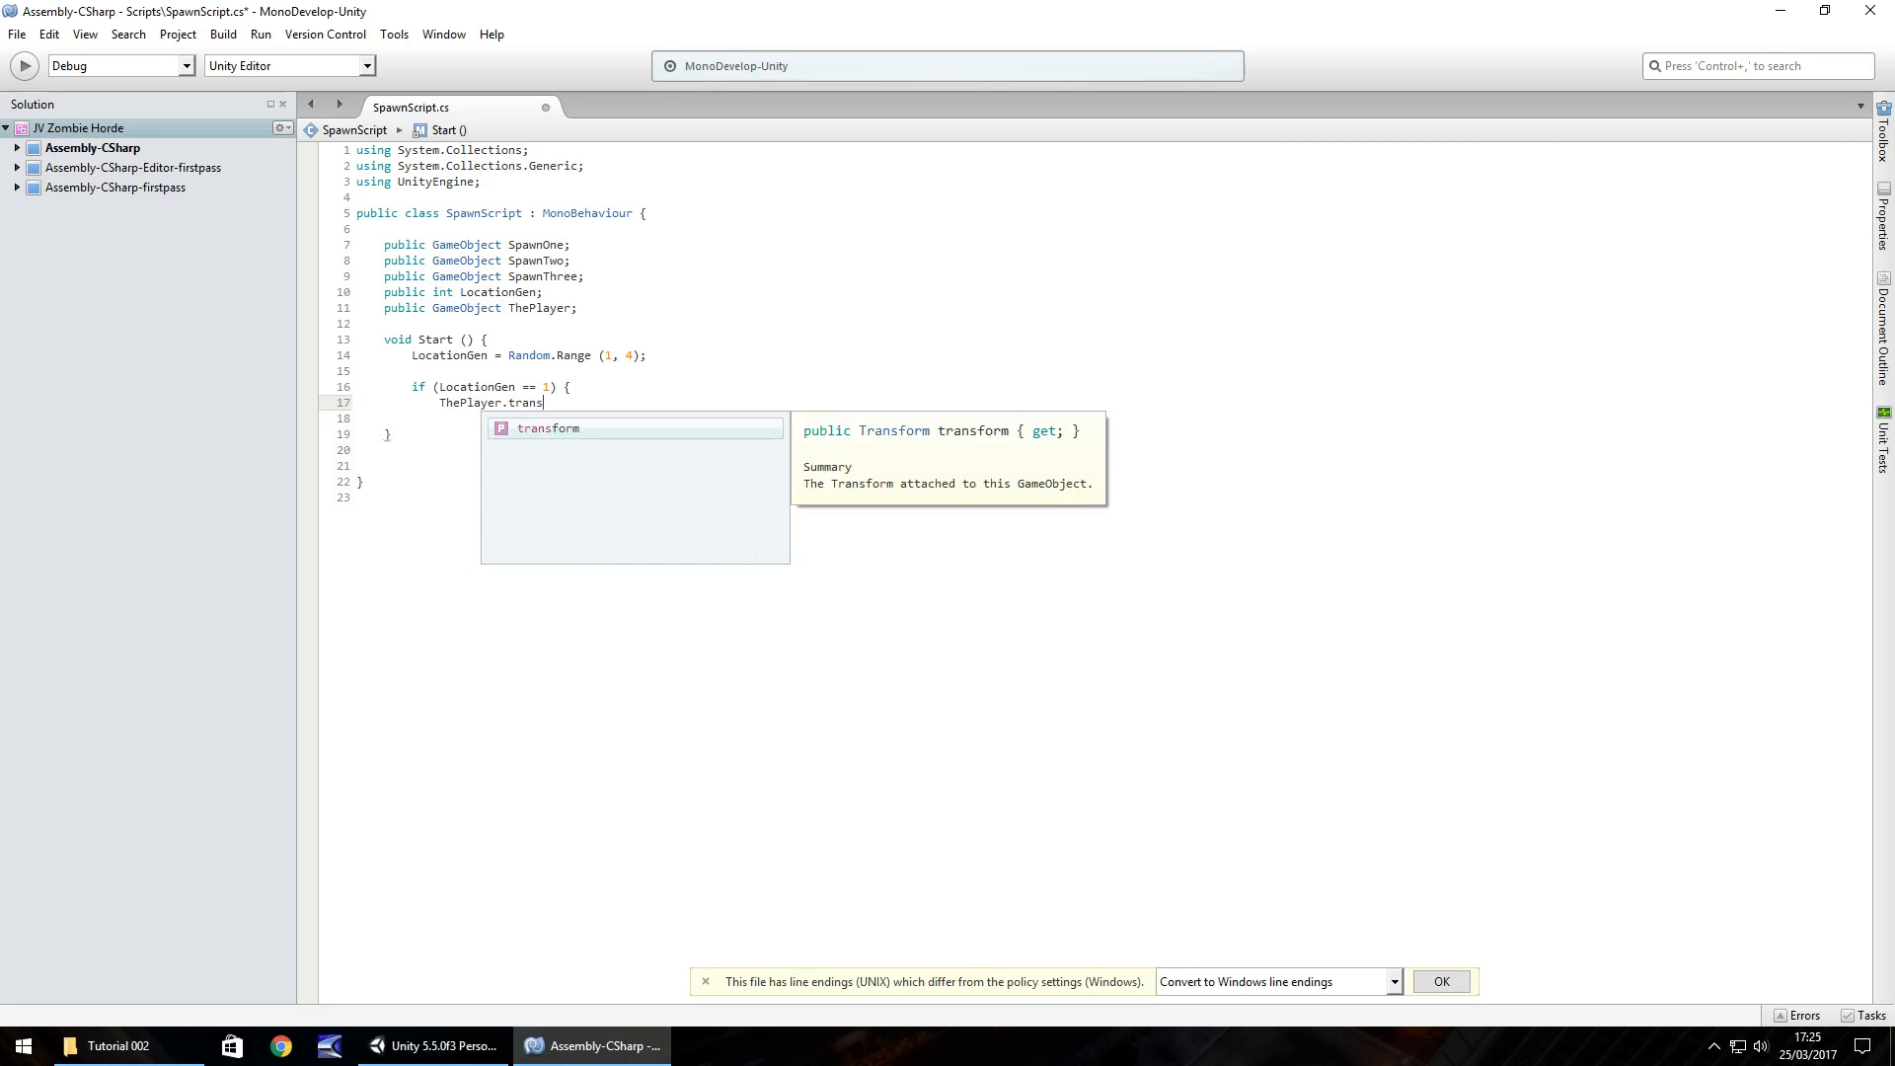
text(form.pos)
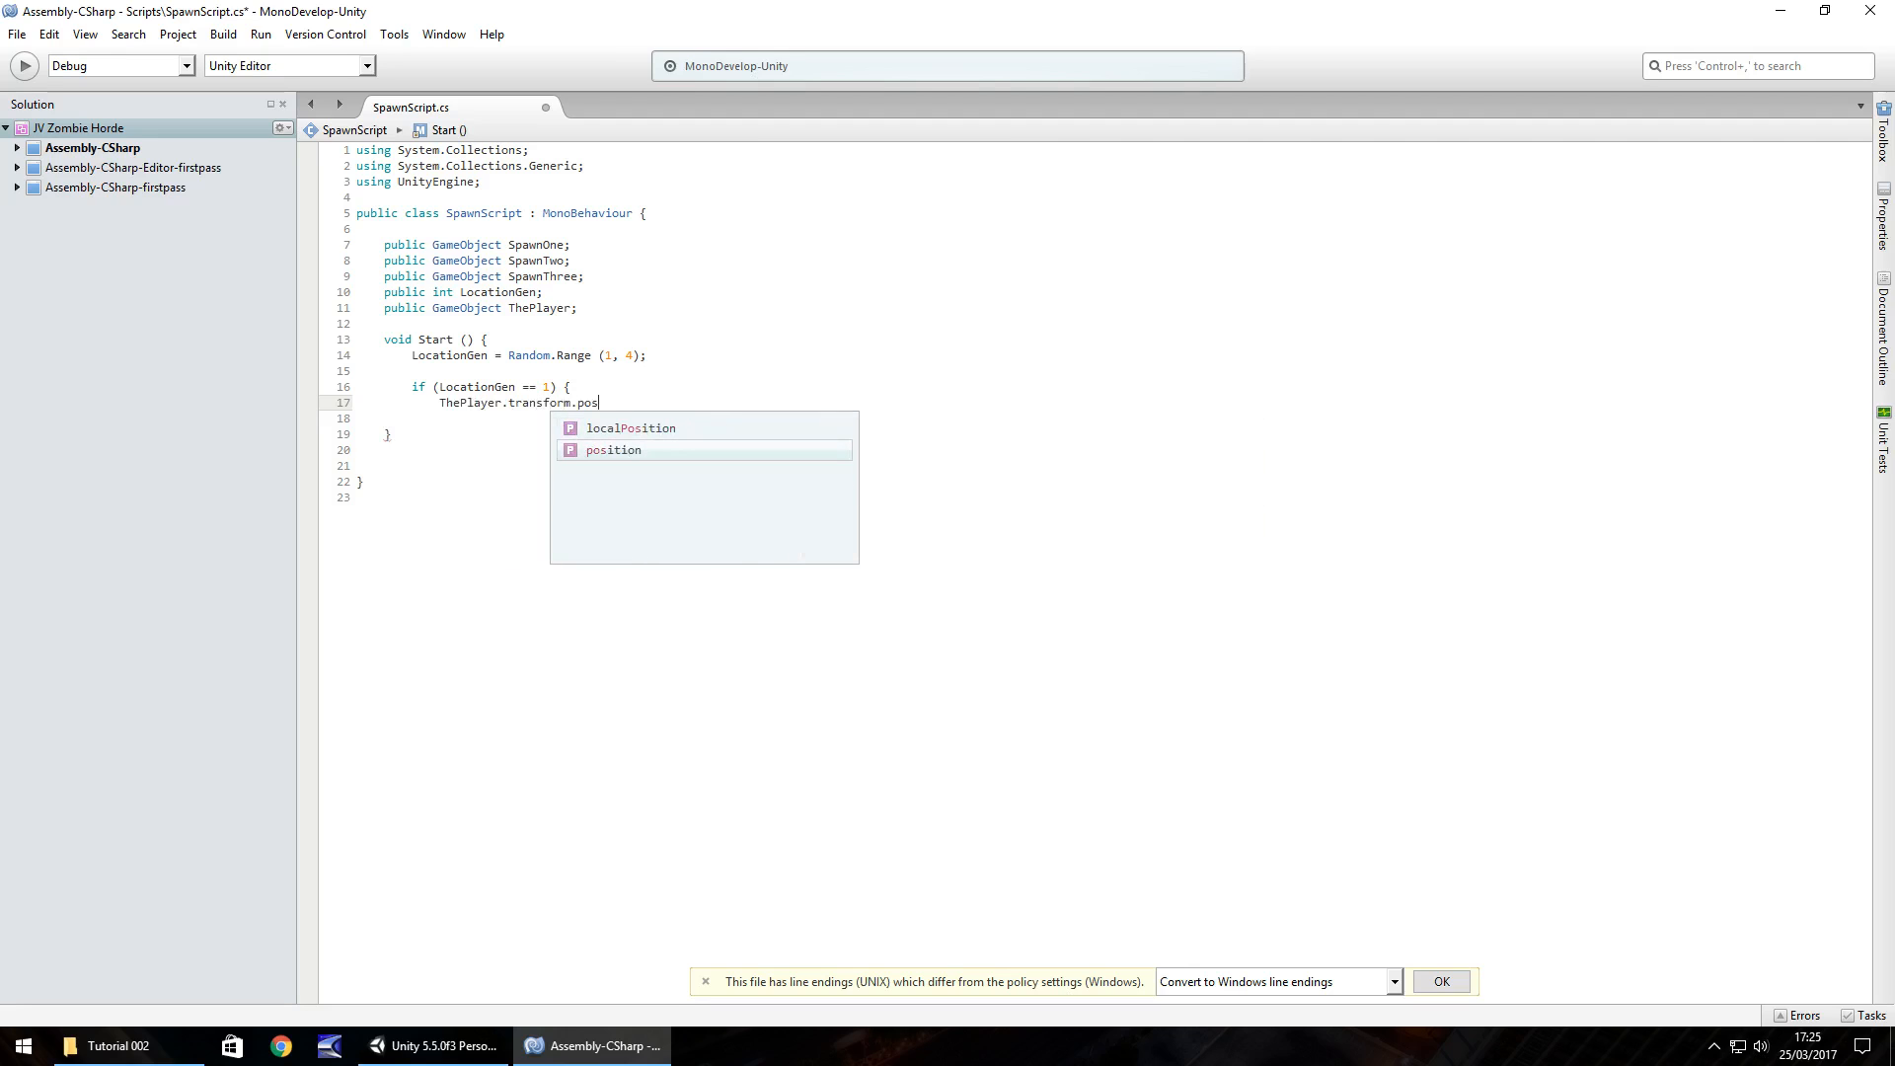
text(ition)
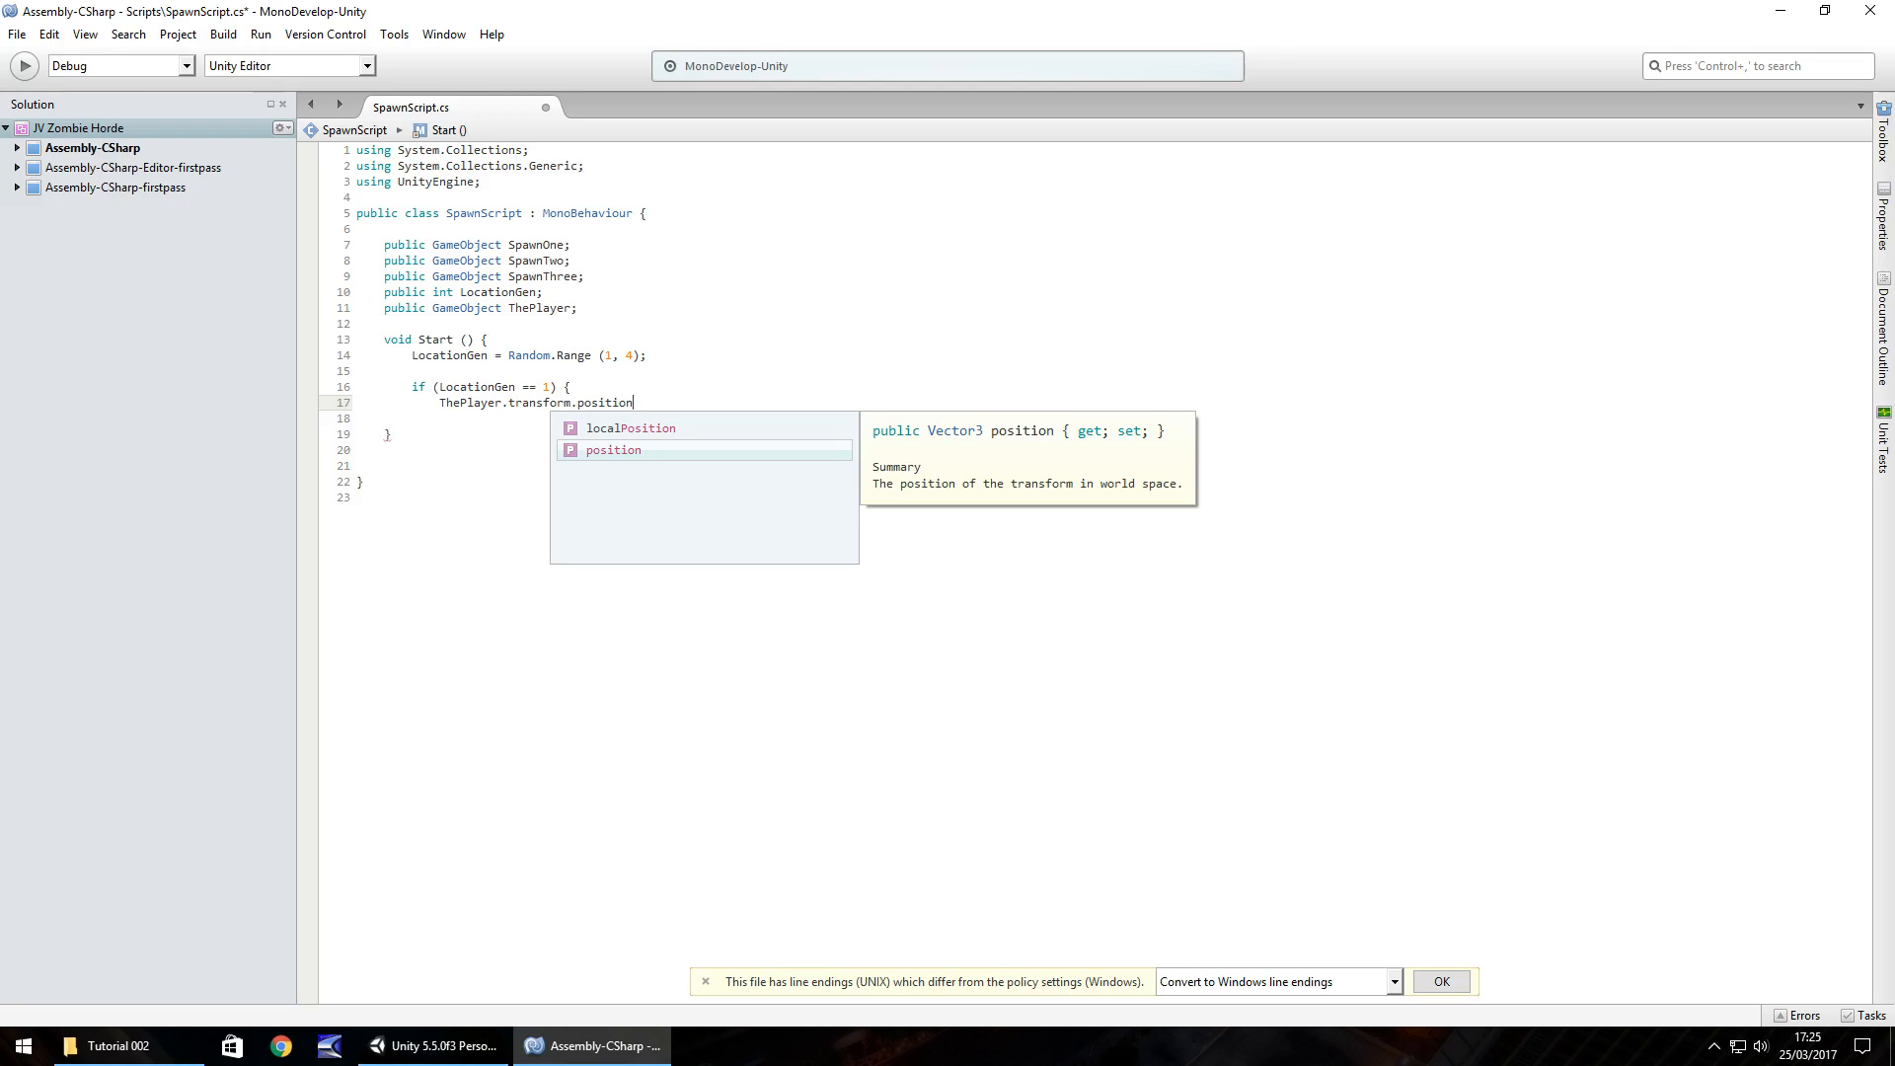
text( = )
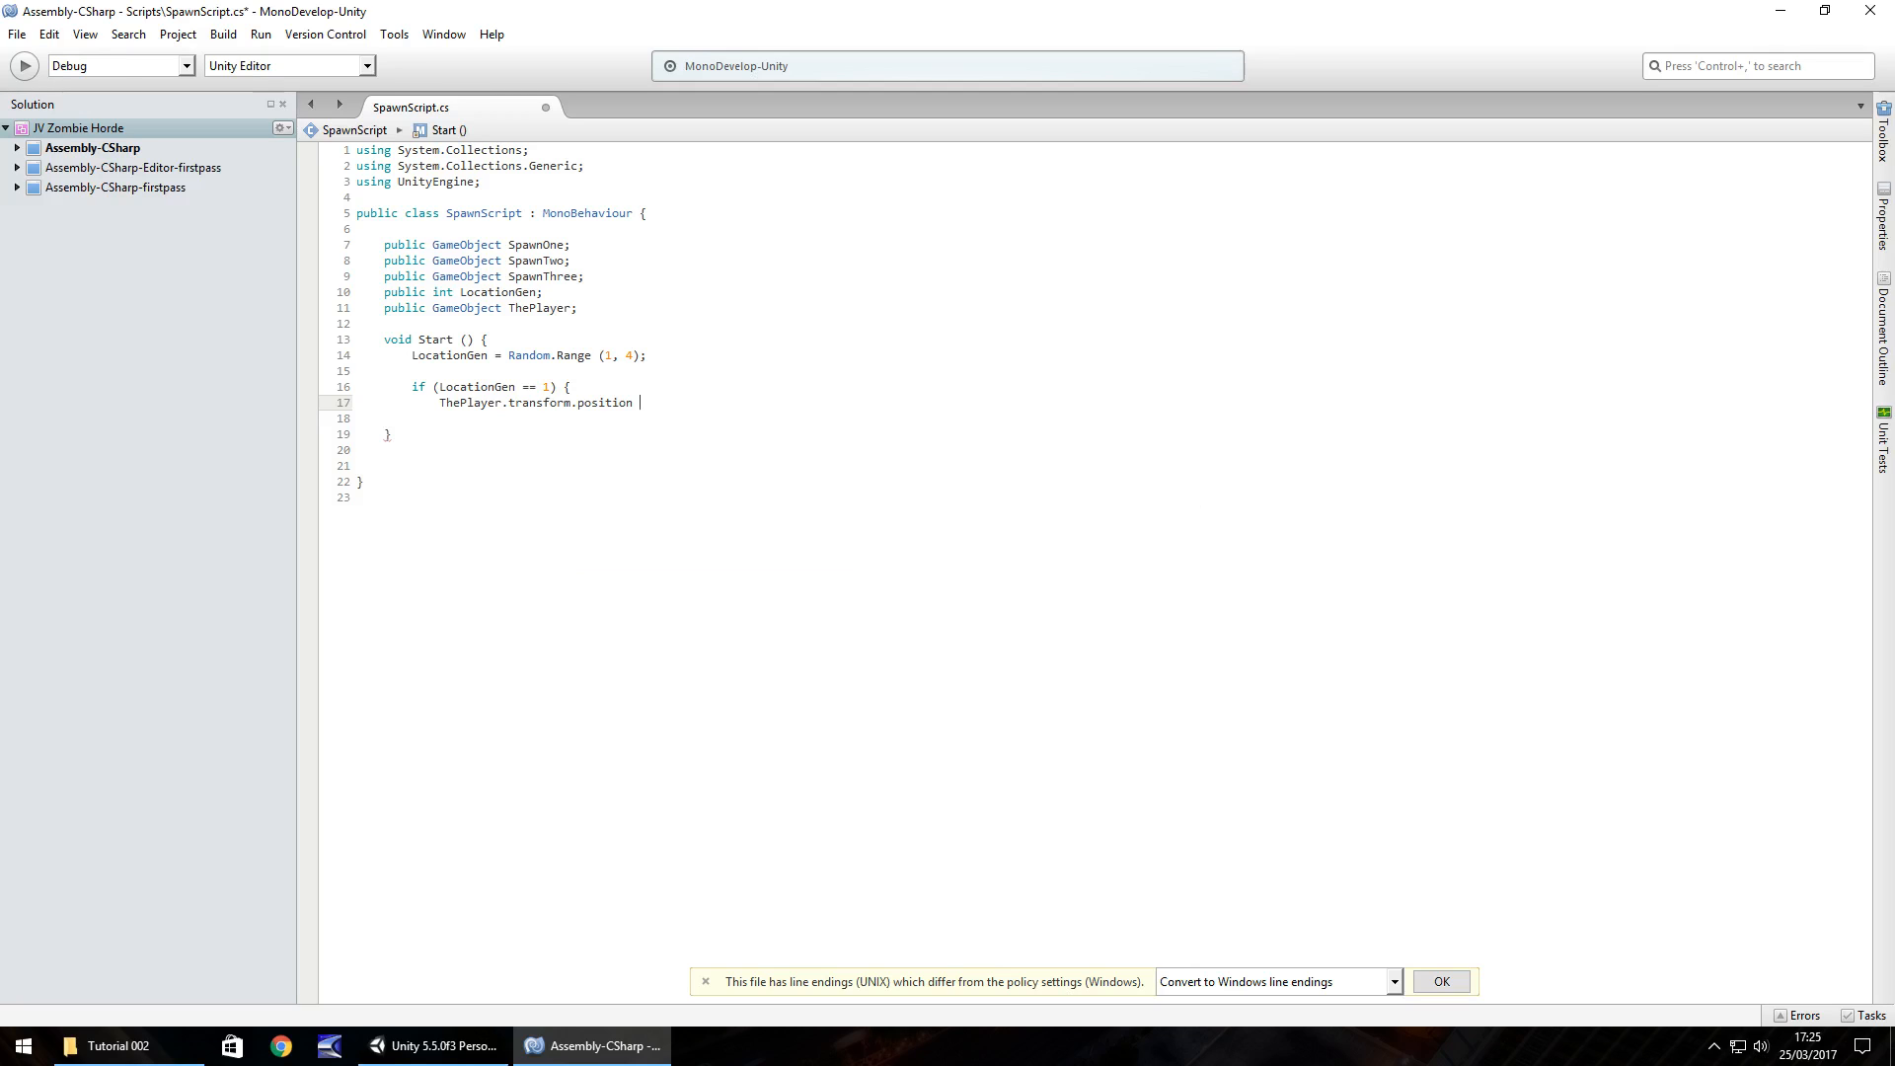
text(Spa)
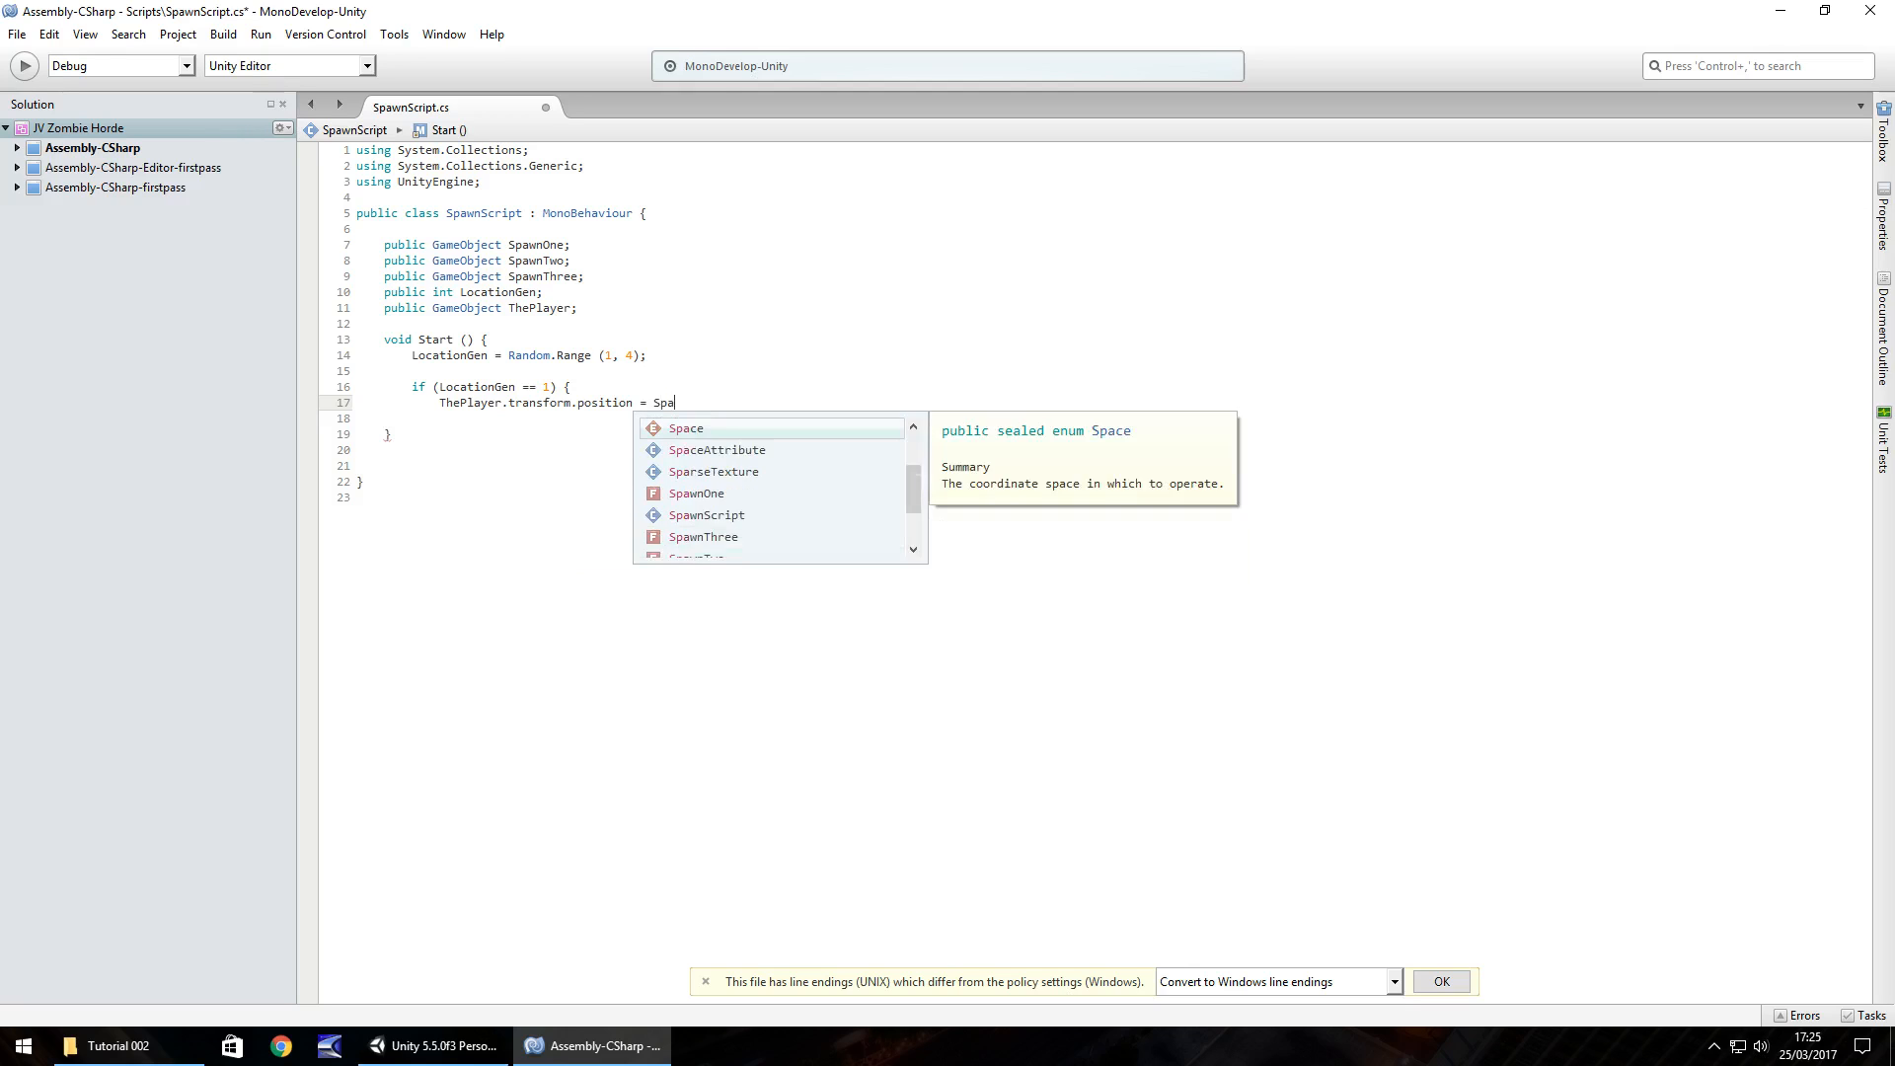
text(wnOne)
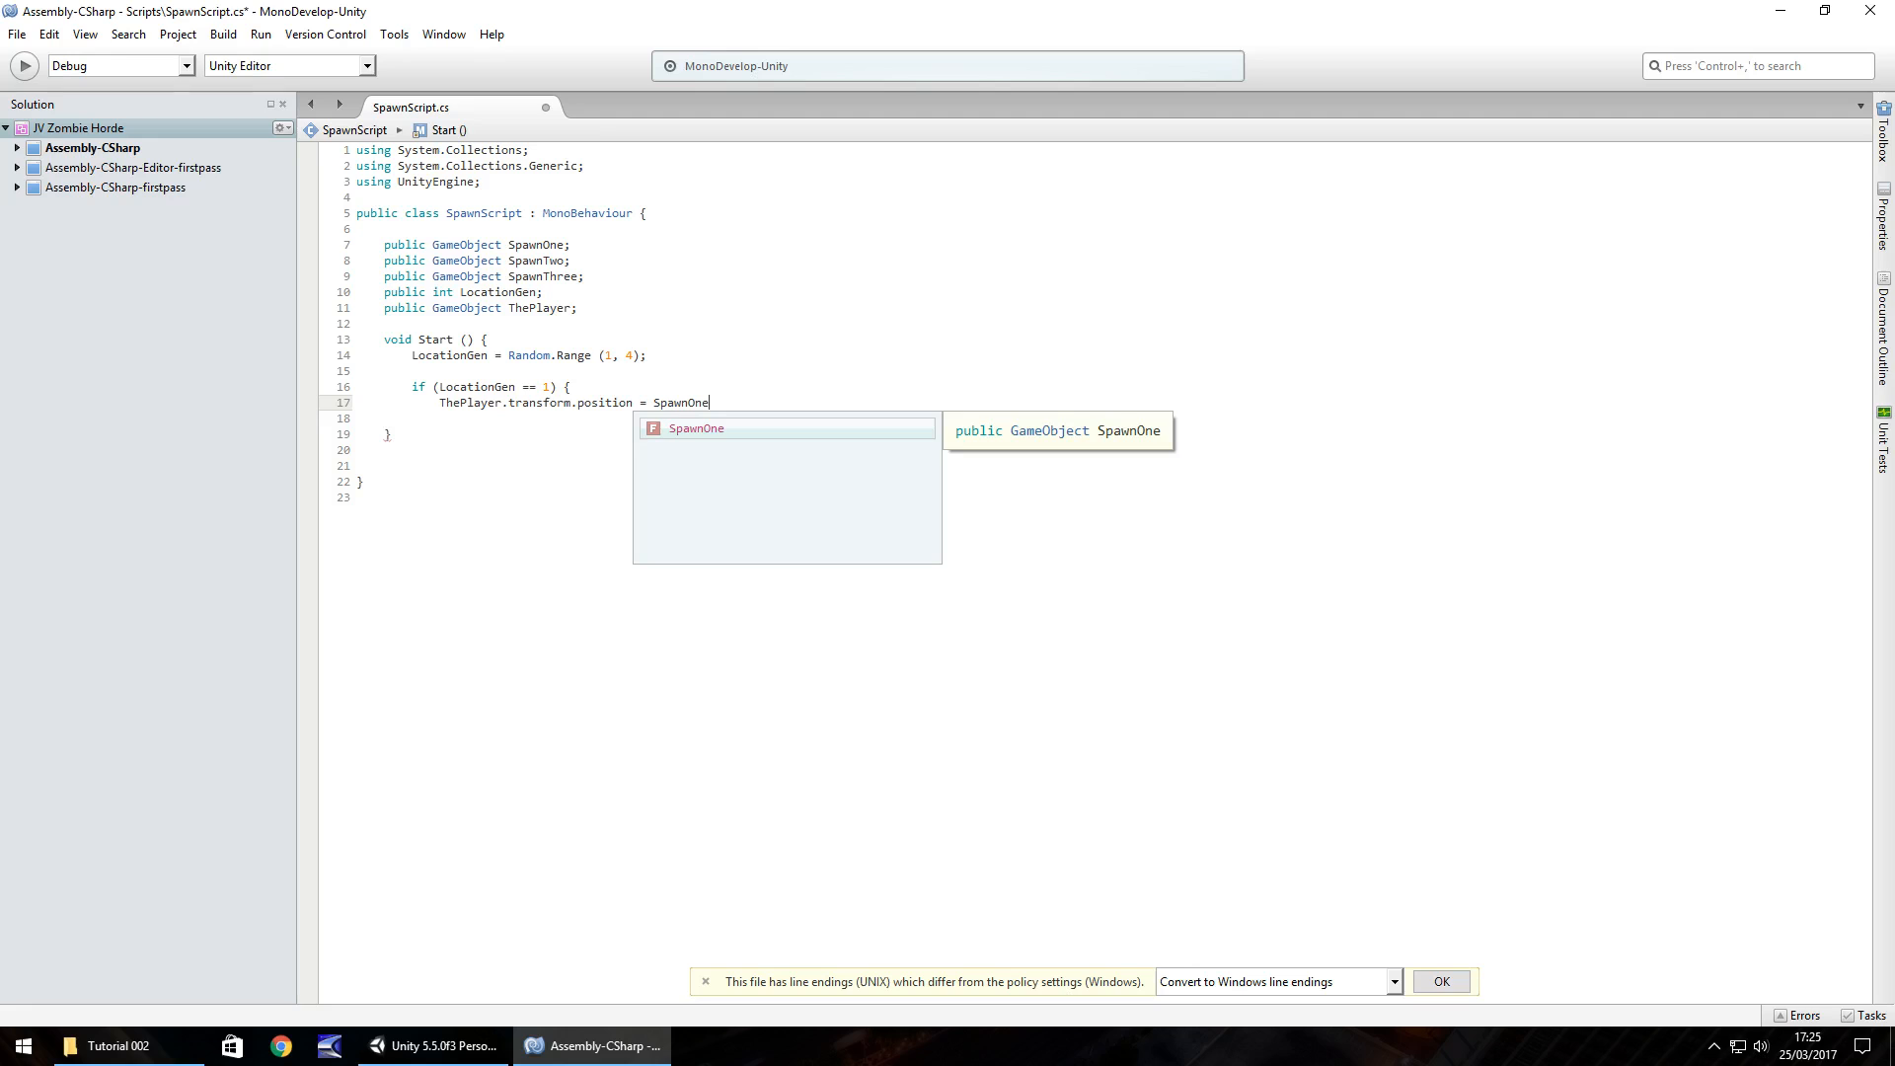
text(.transfor)
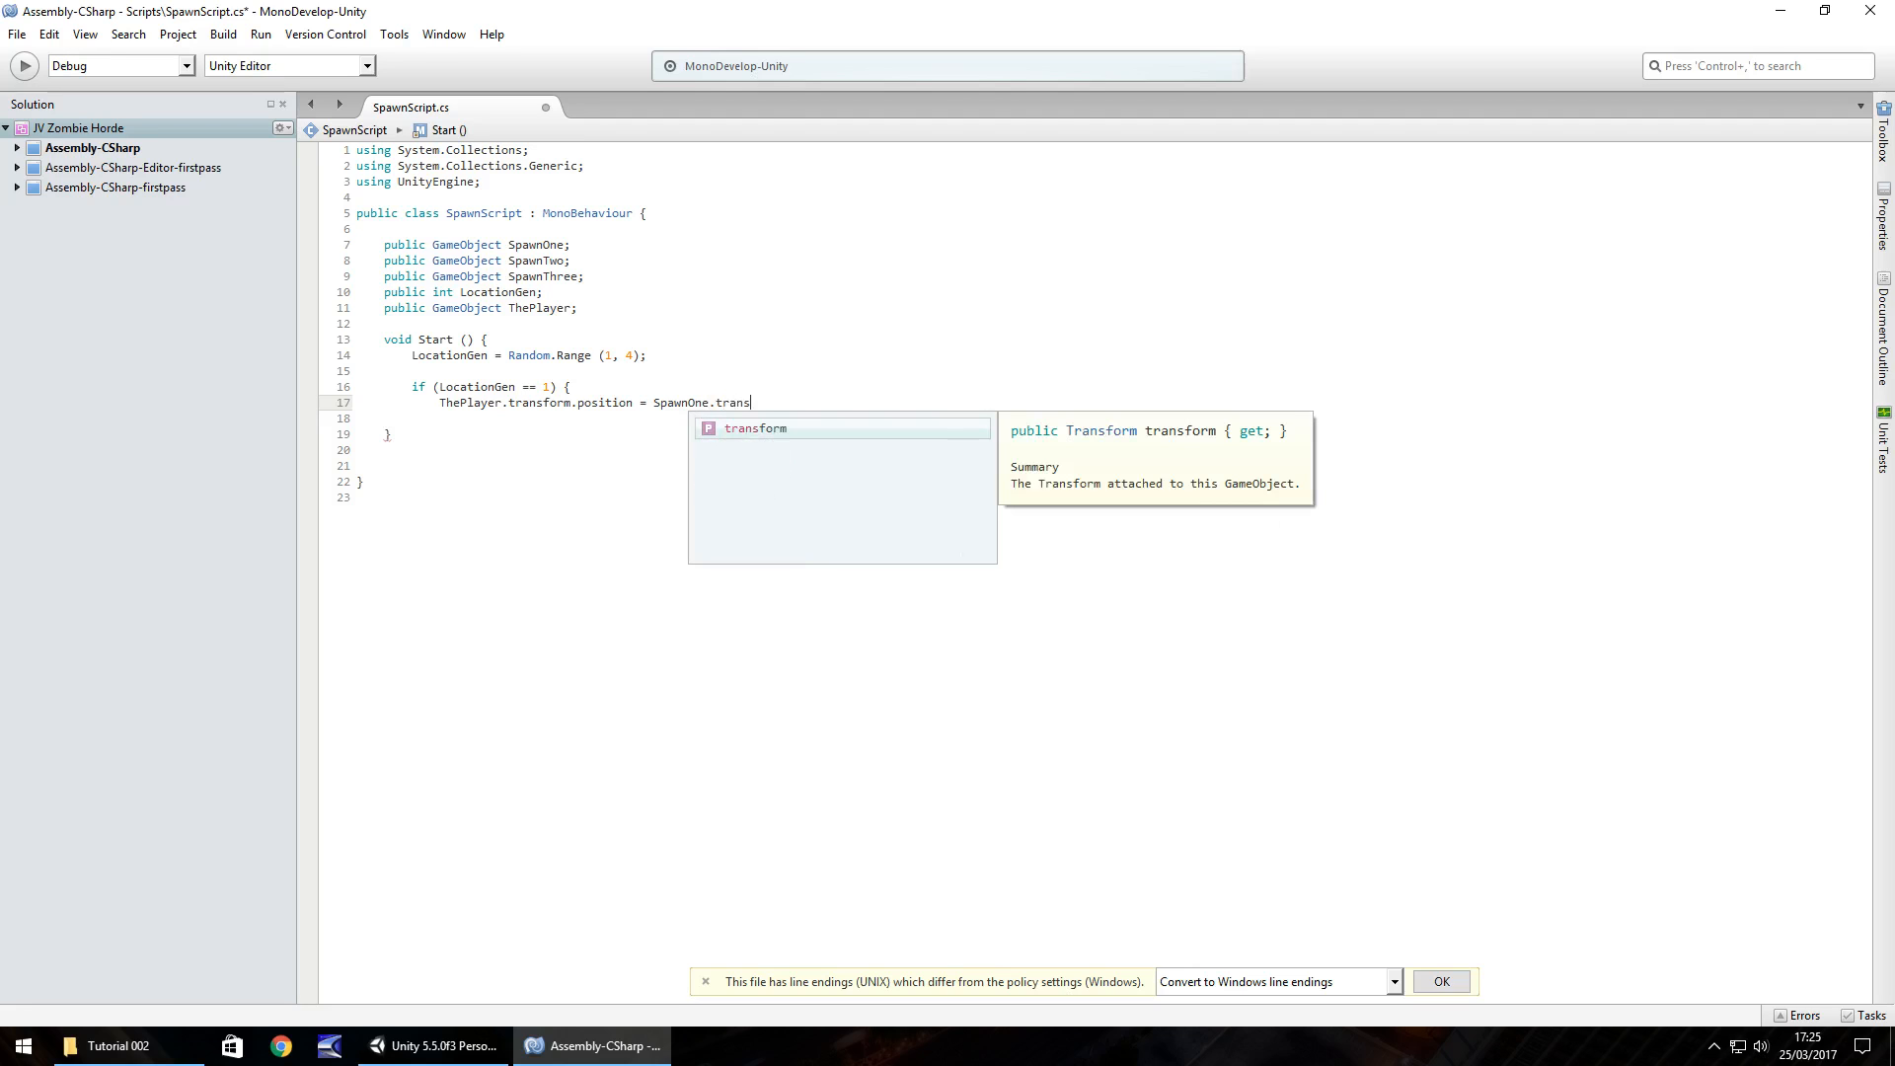
text(m.post)
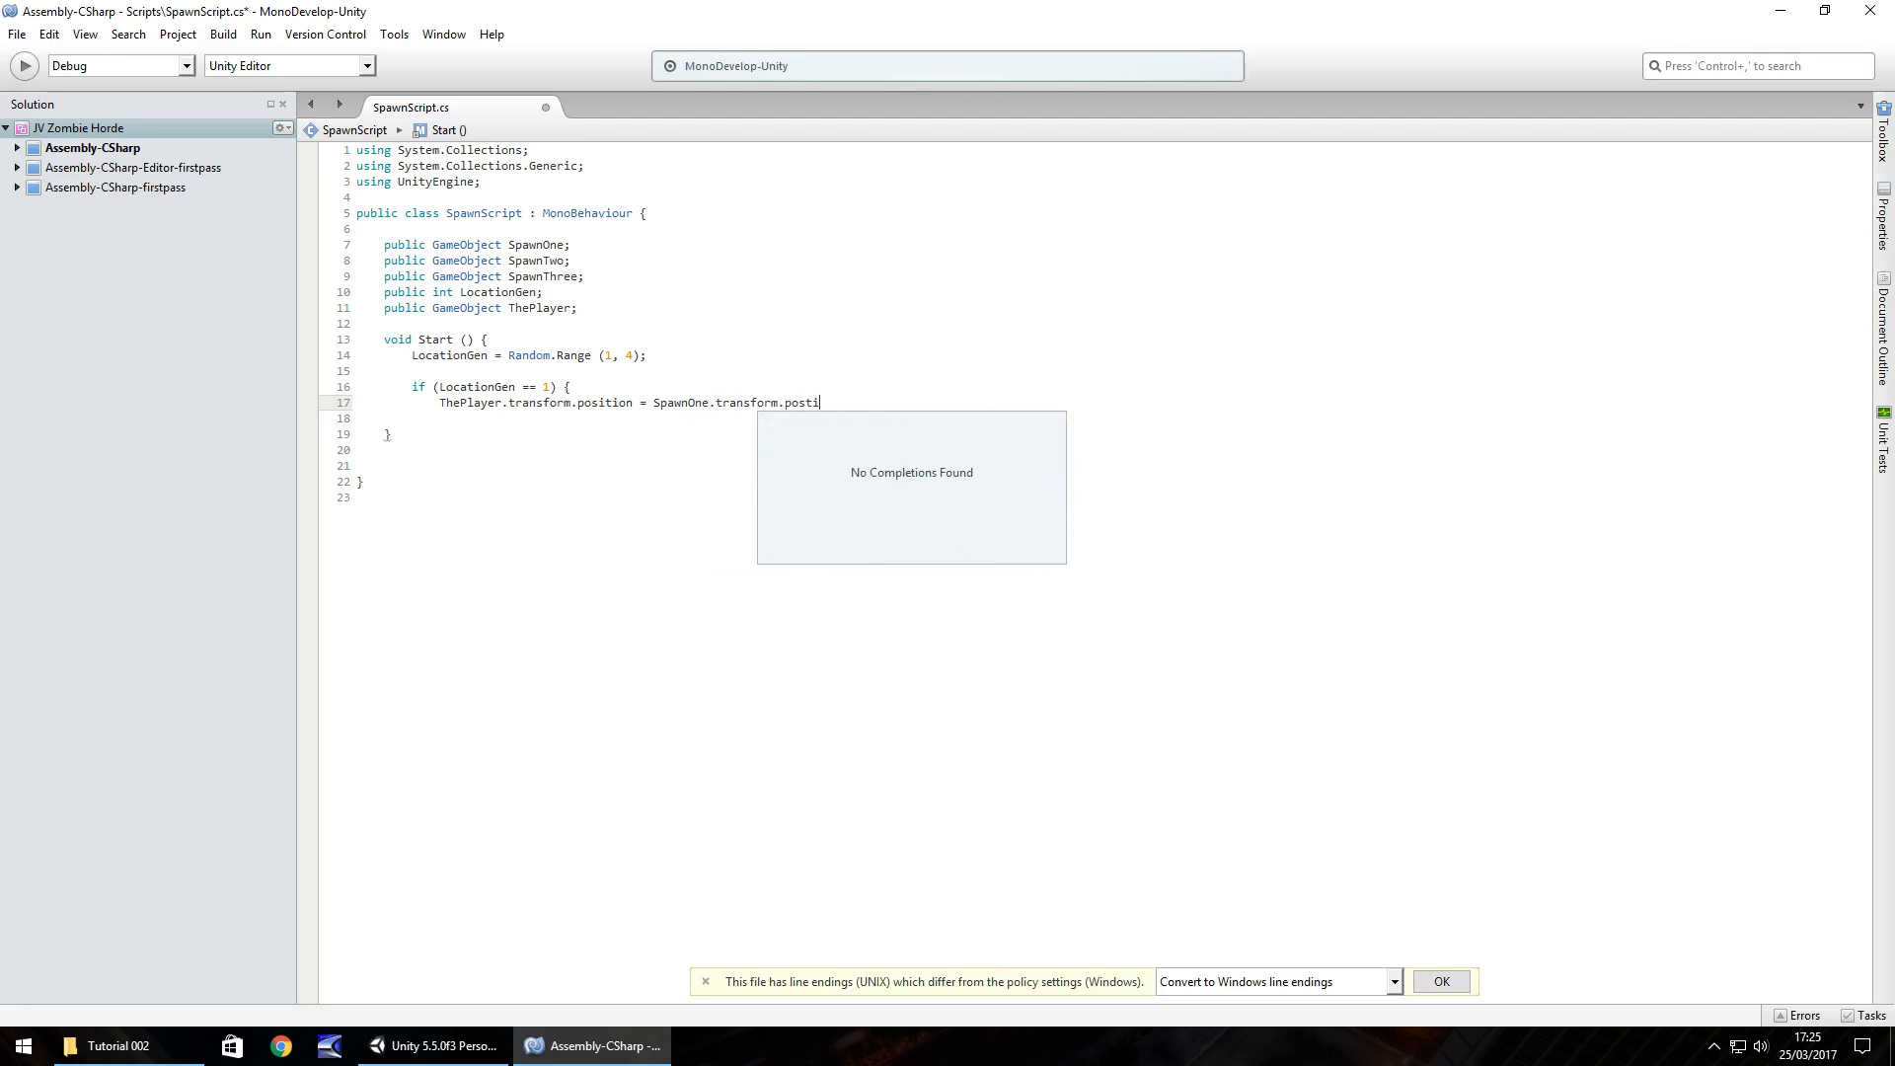
key(BackSpace)
text(i)
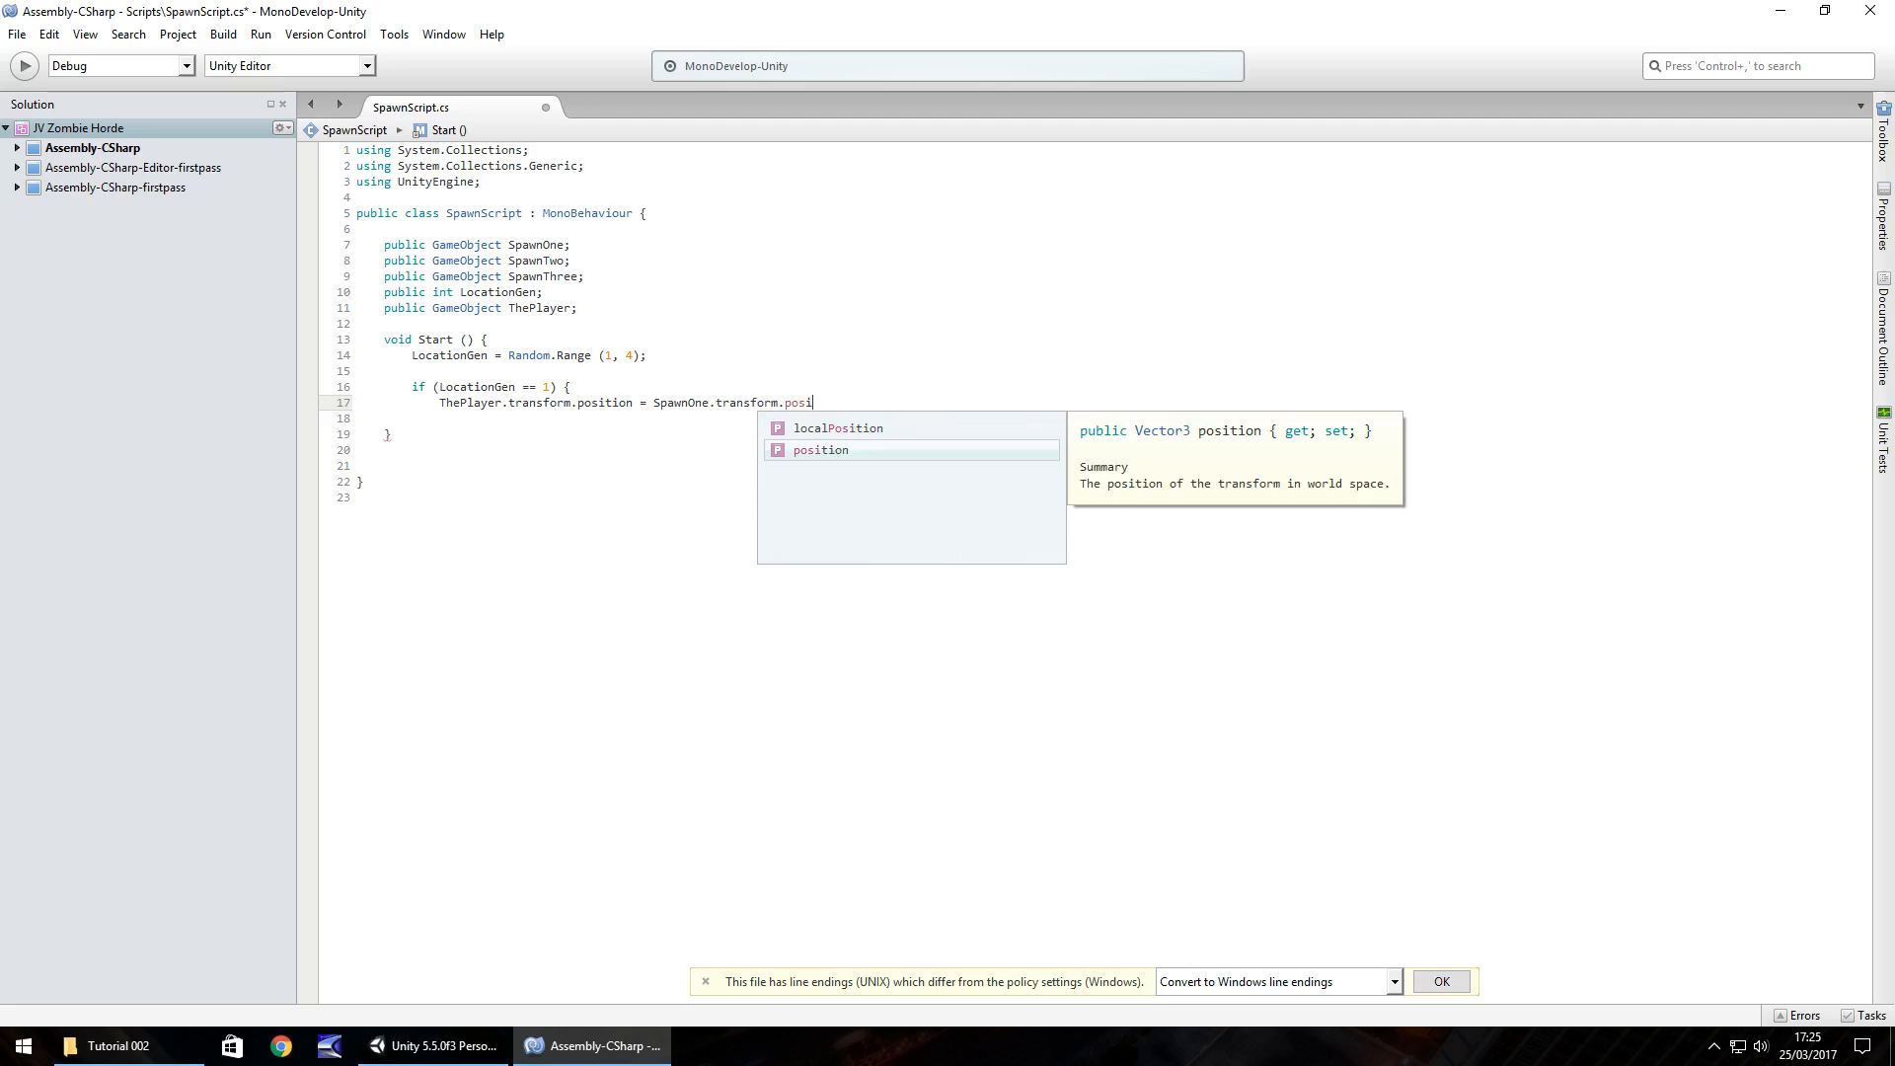
text(tion;)
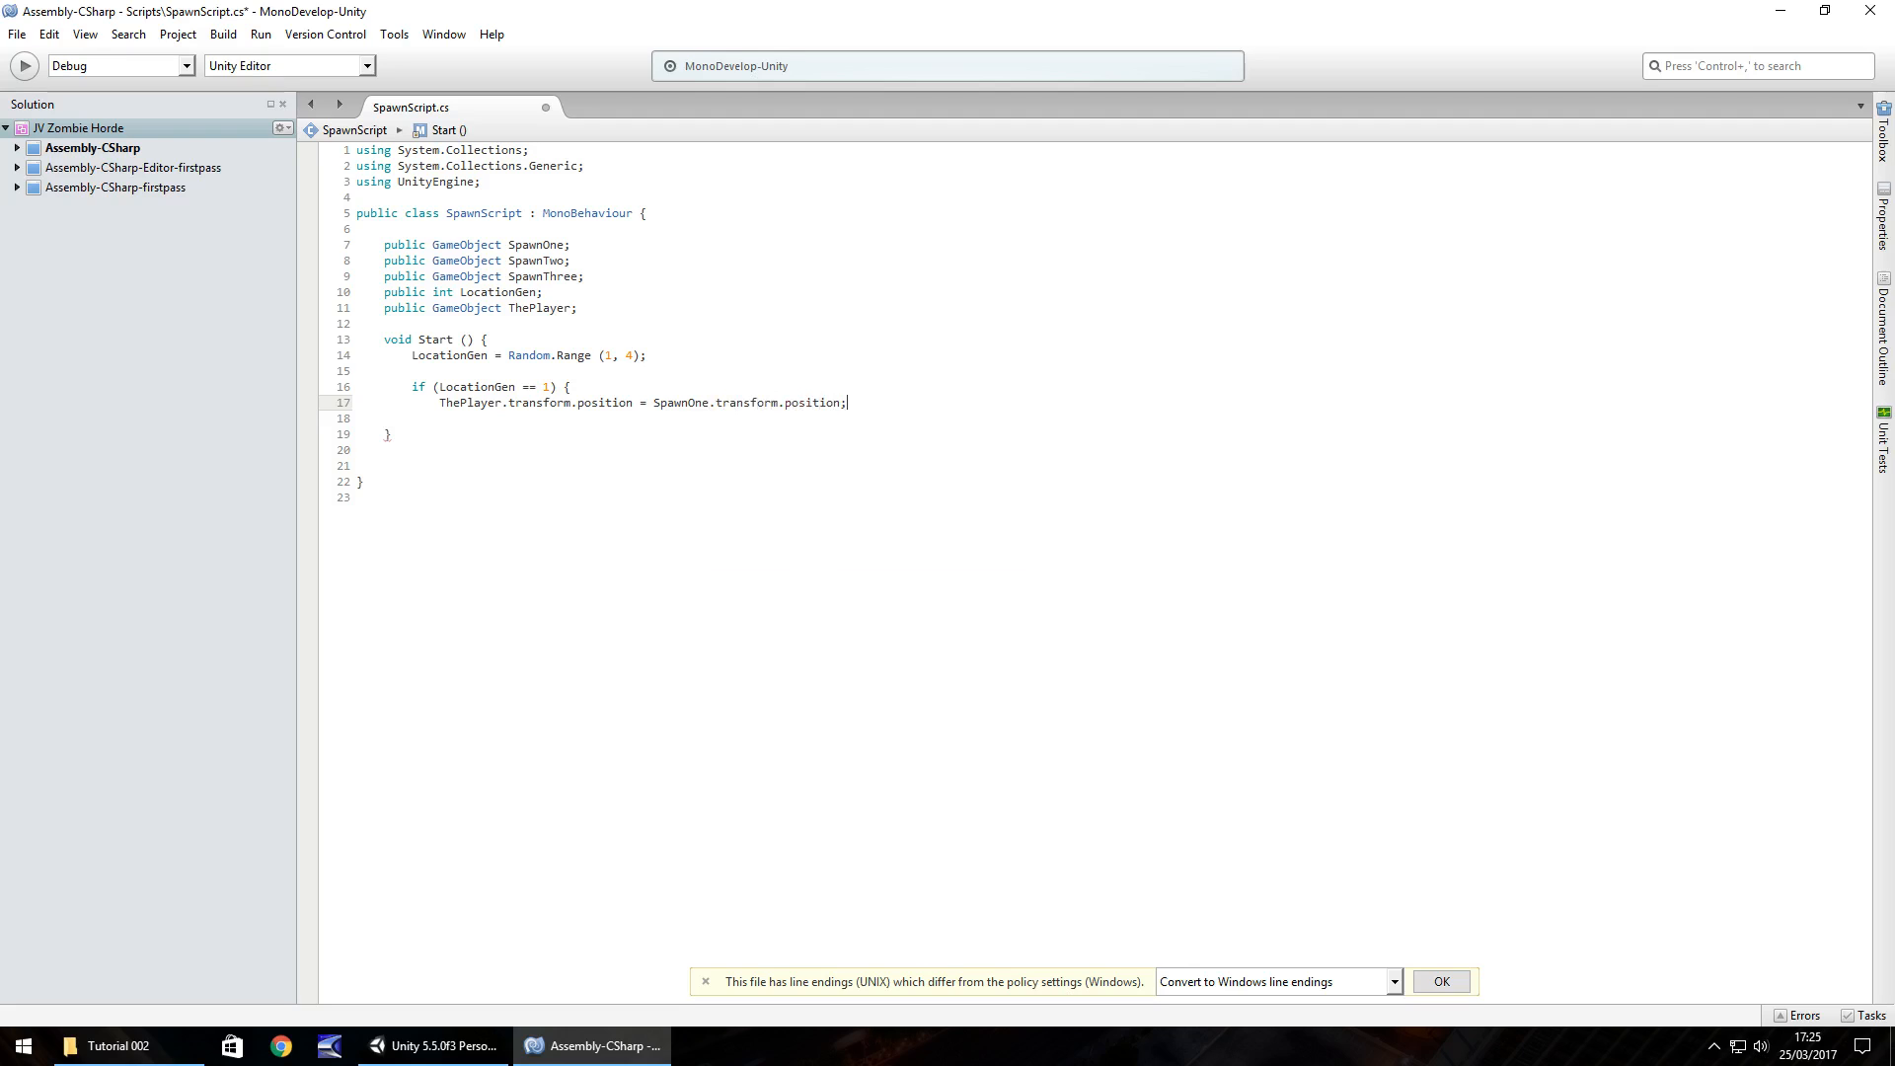
key(Return)
text(})
key(Return)
key(Return)
Duplicate the if block directly below the original, changing the copy's condition to 2 and its spawn object to SpawnTwo.
mouse_move(498, 390)
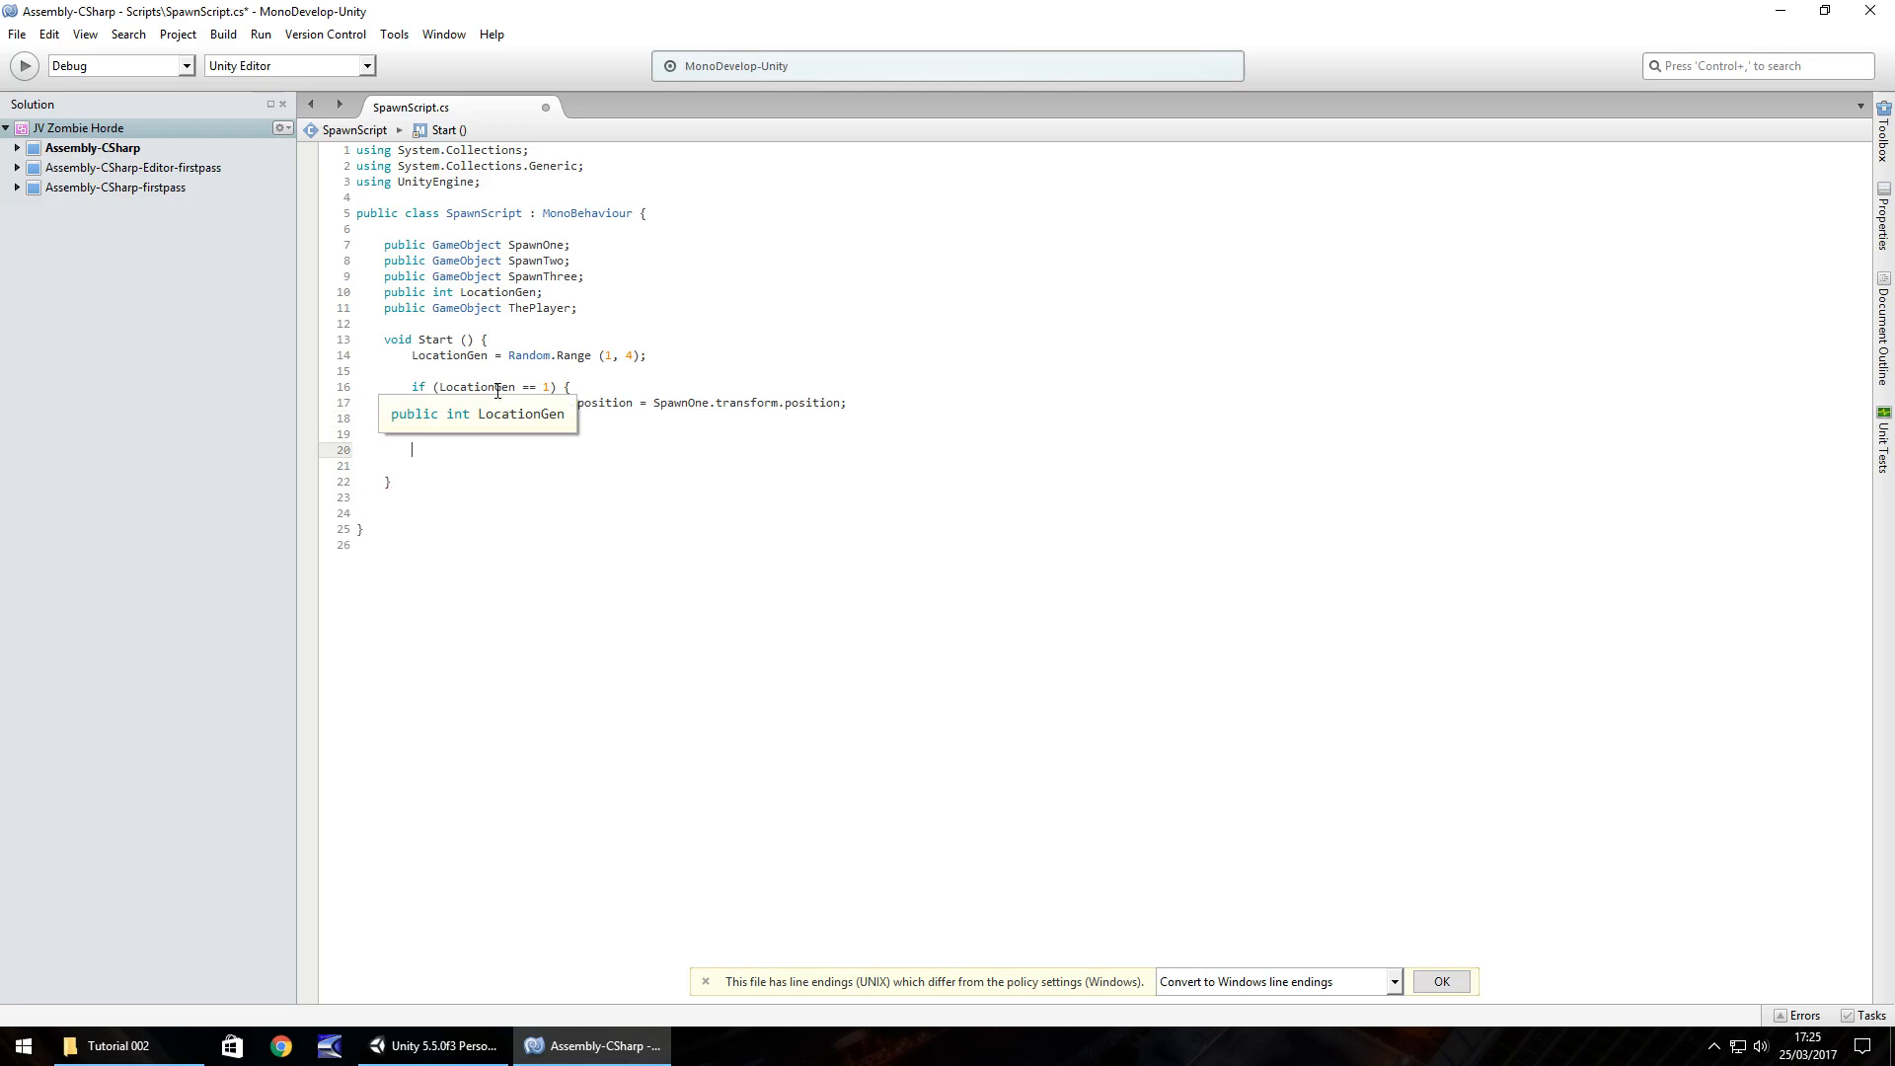
drag(413, 387, 438, 415)
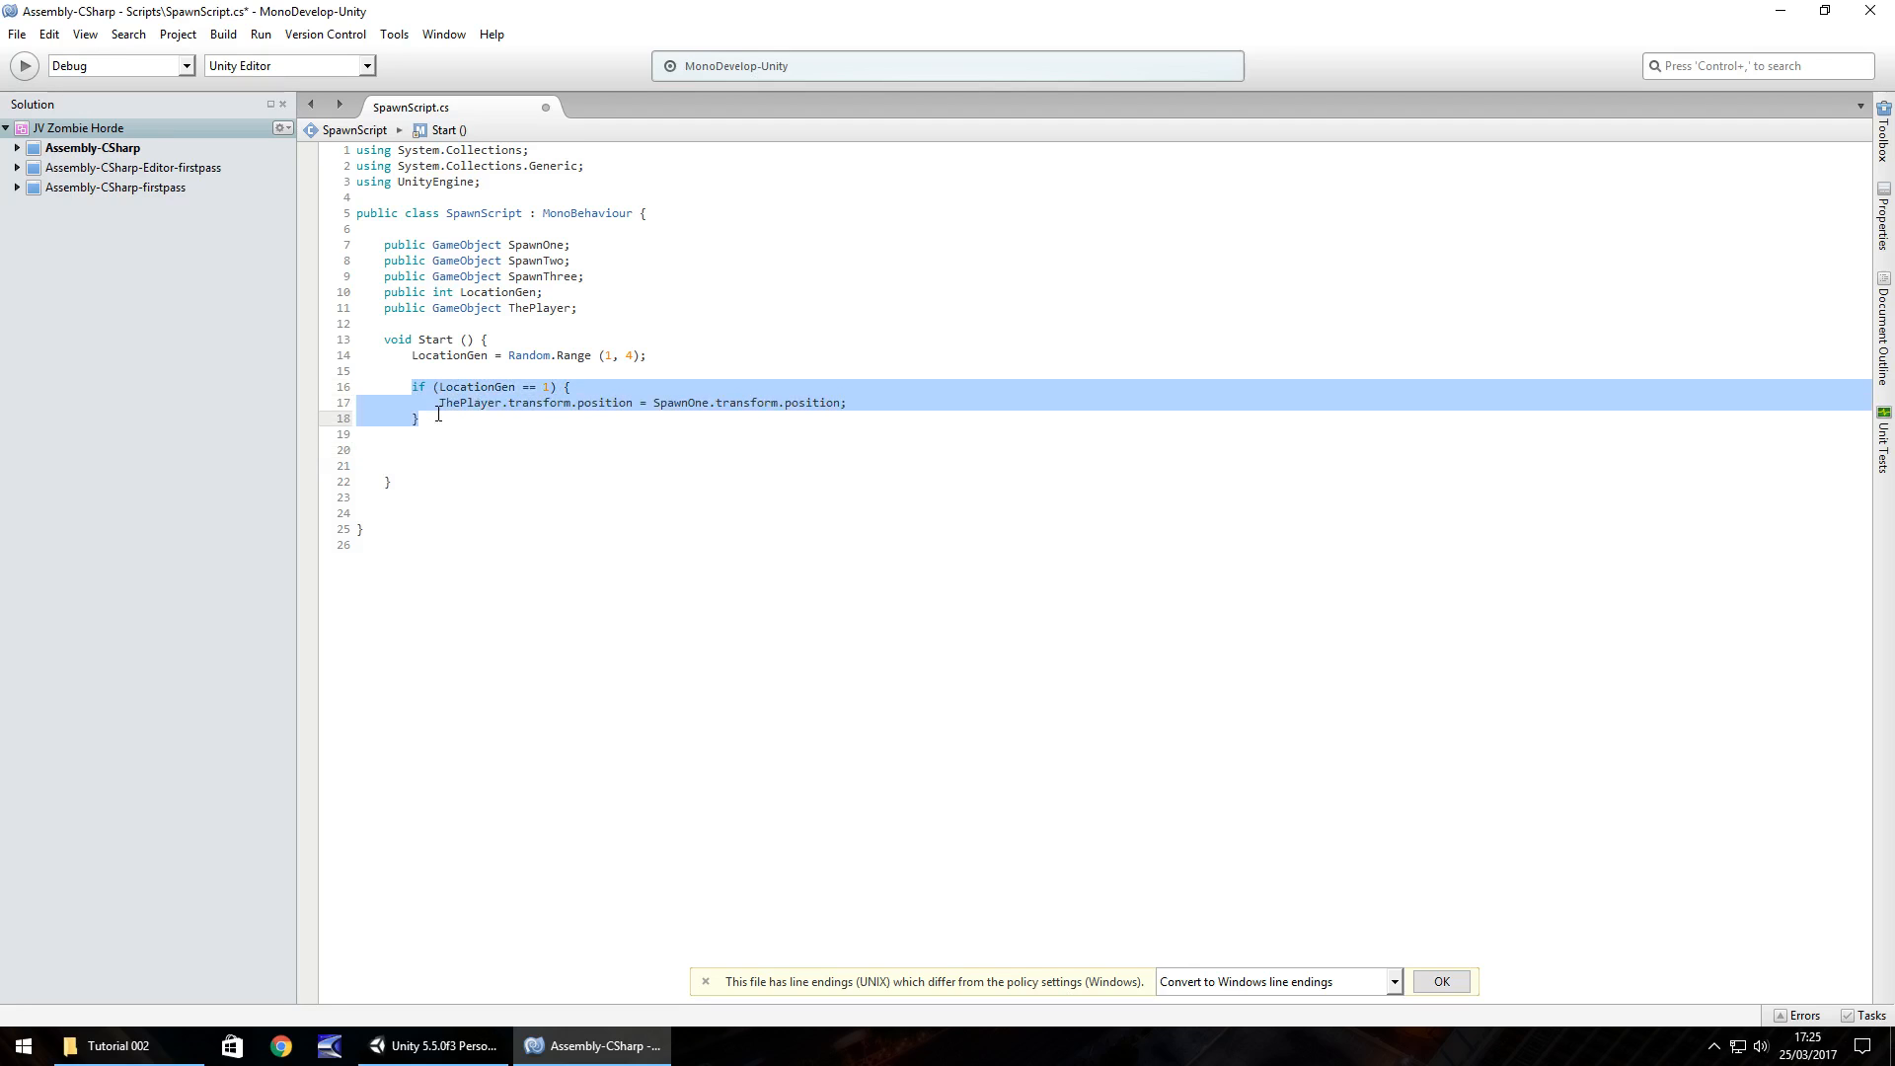
key(ctrl+c)
click(584, 436)
key(ctrl+v)
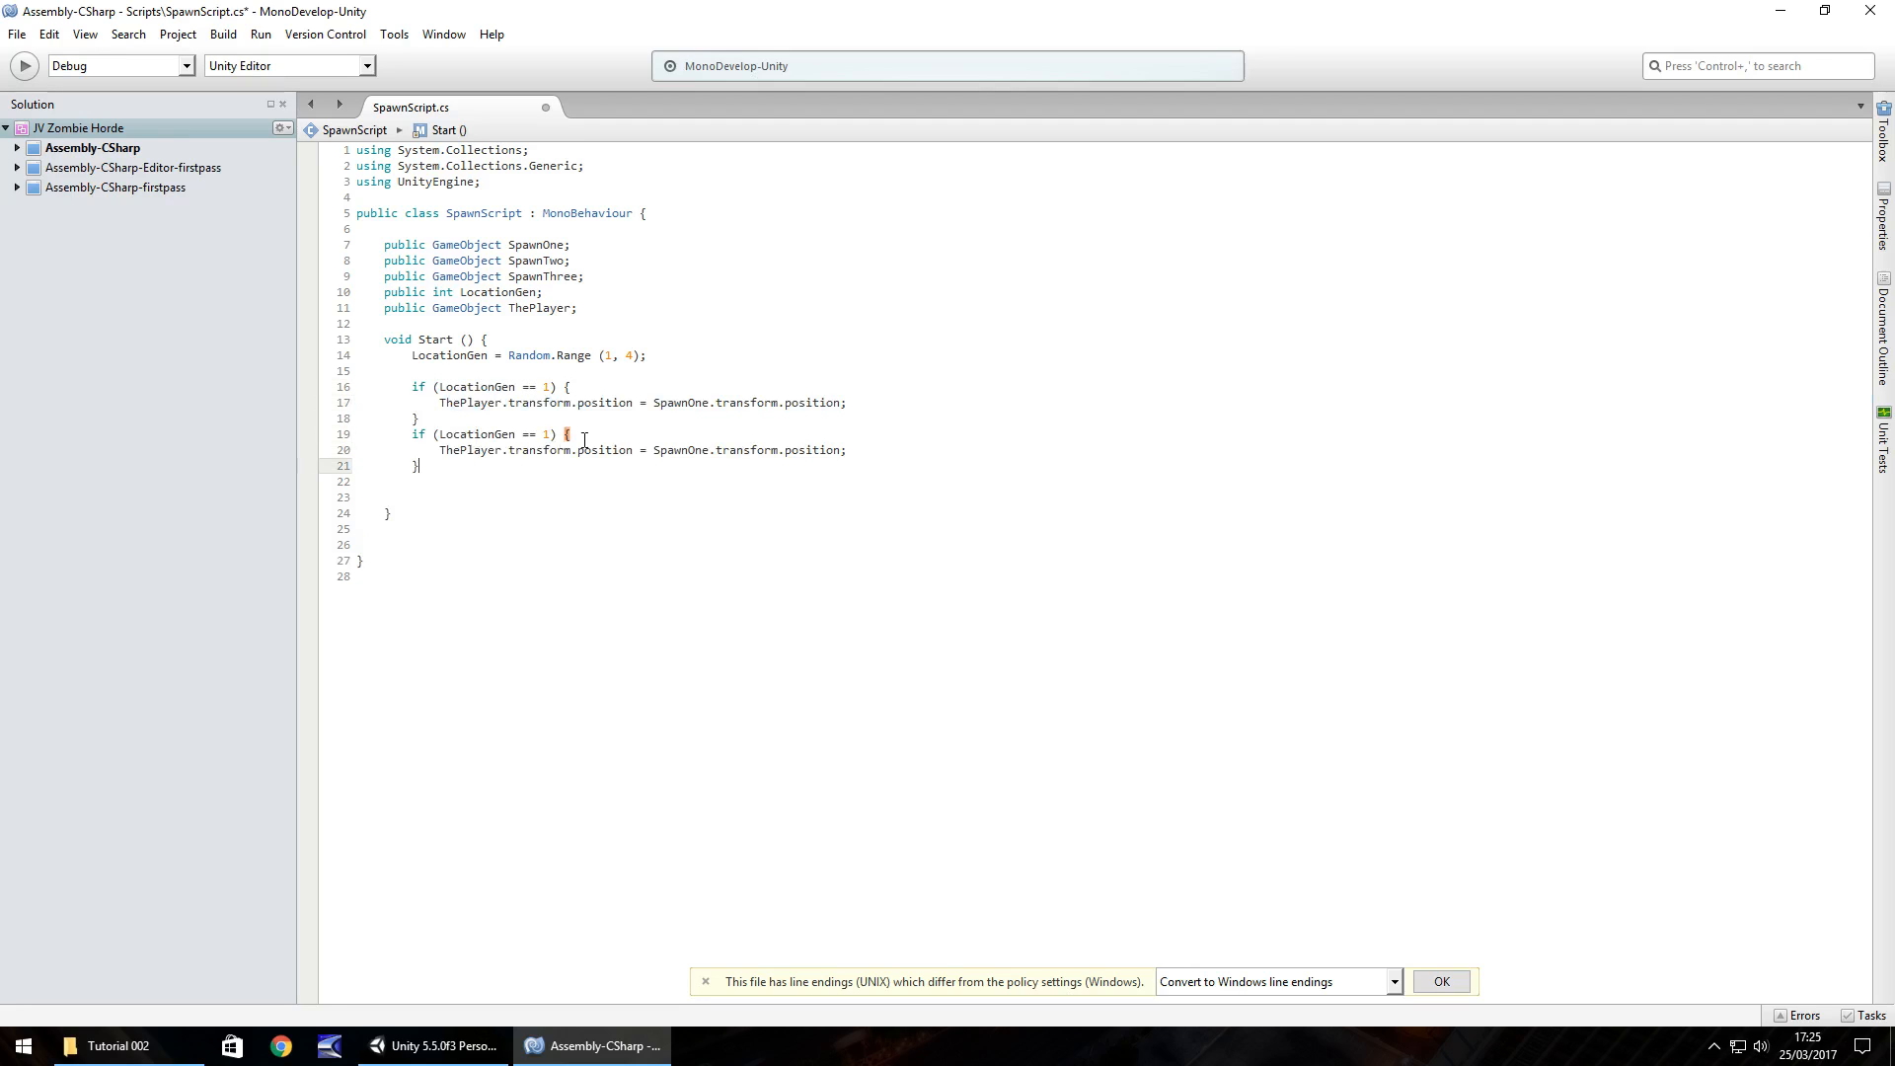
drag(542, 435, 551, 435)
text(2)
drag(688, 451, 706, 451)
text(Two)
Add a third copy of the if block with condition 3 and spawn object SpawnThree, and save the script.
click(529, 473)
key(ctrl+v)
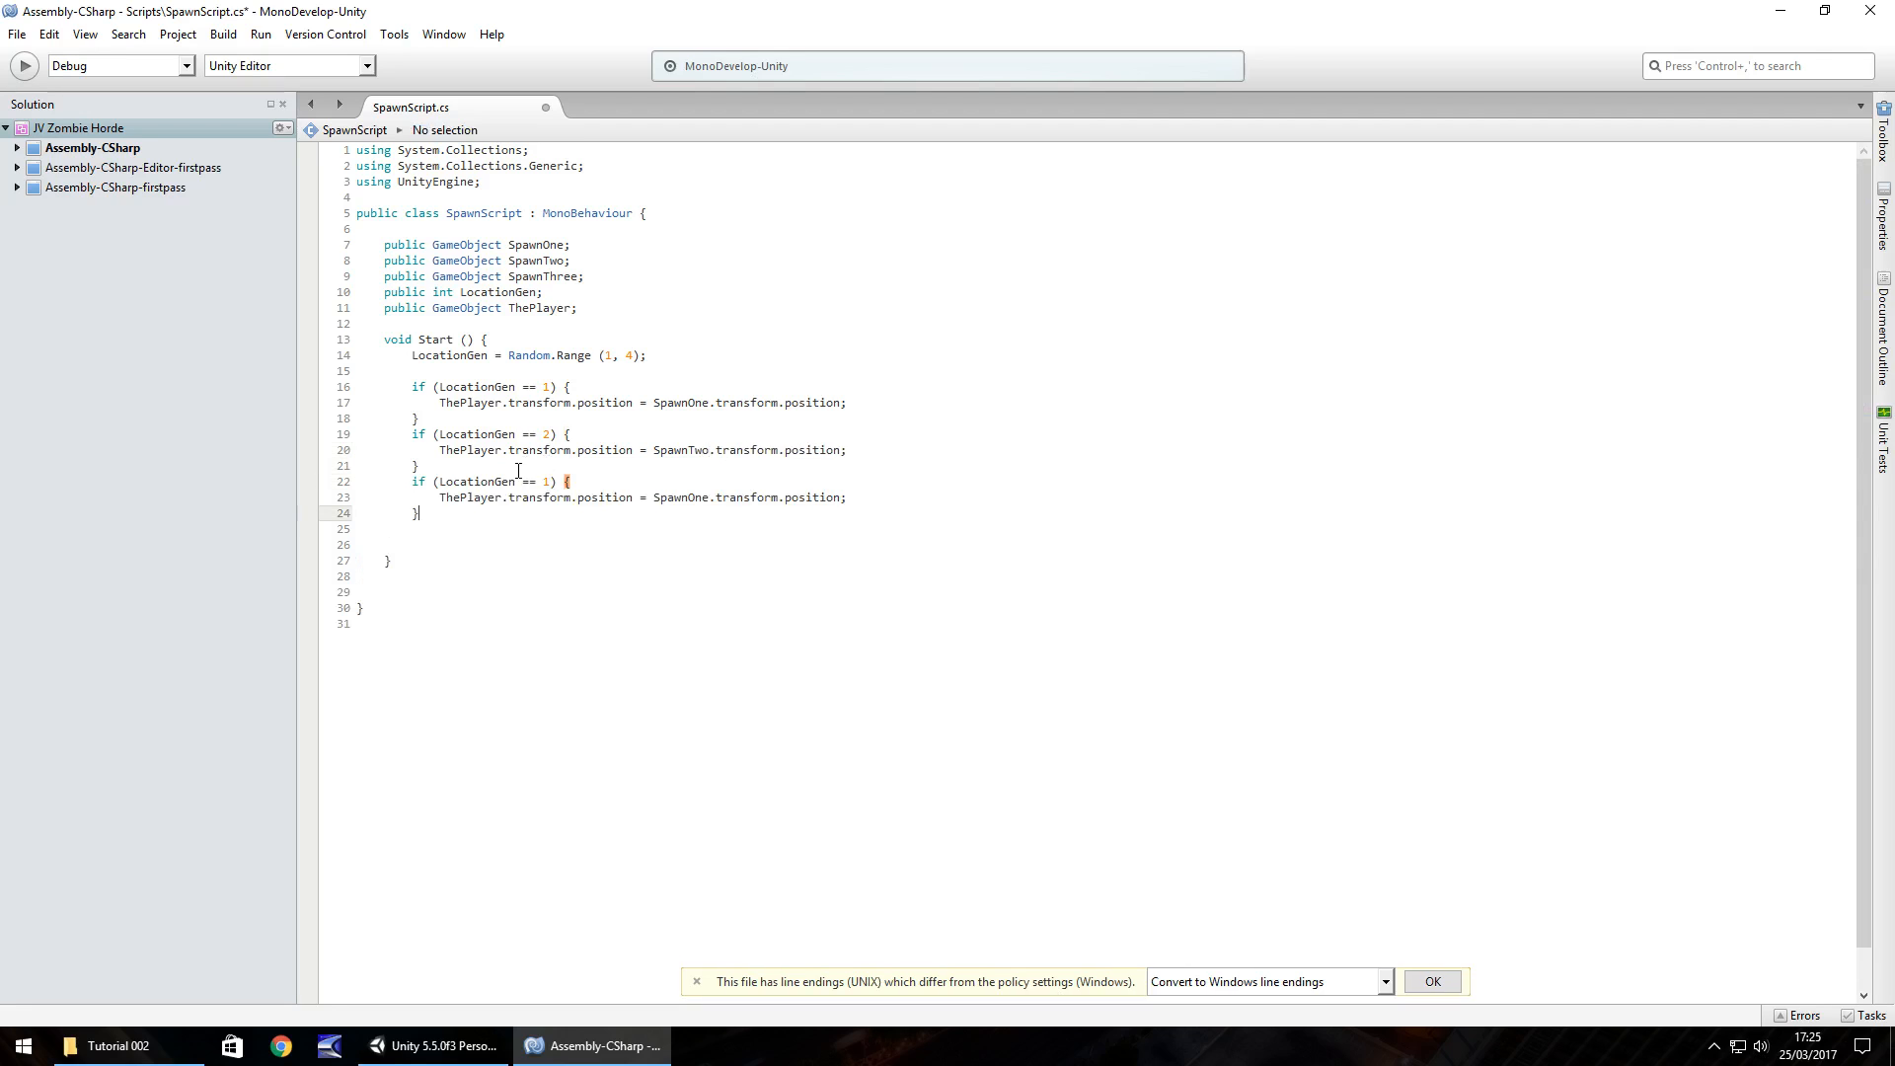
double_click(545, 483)
text(3)
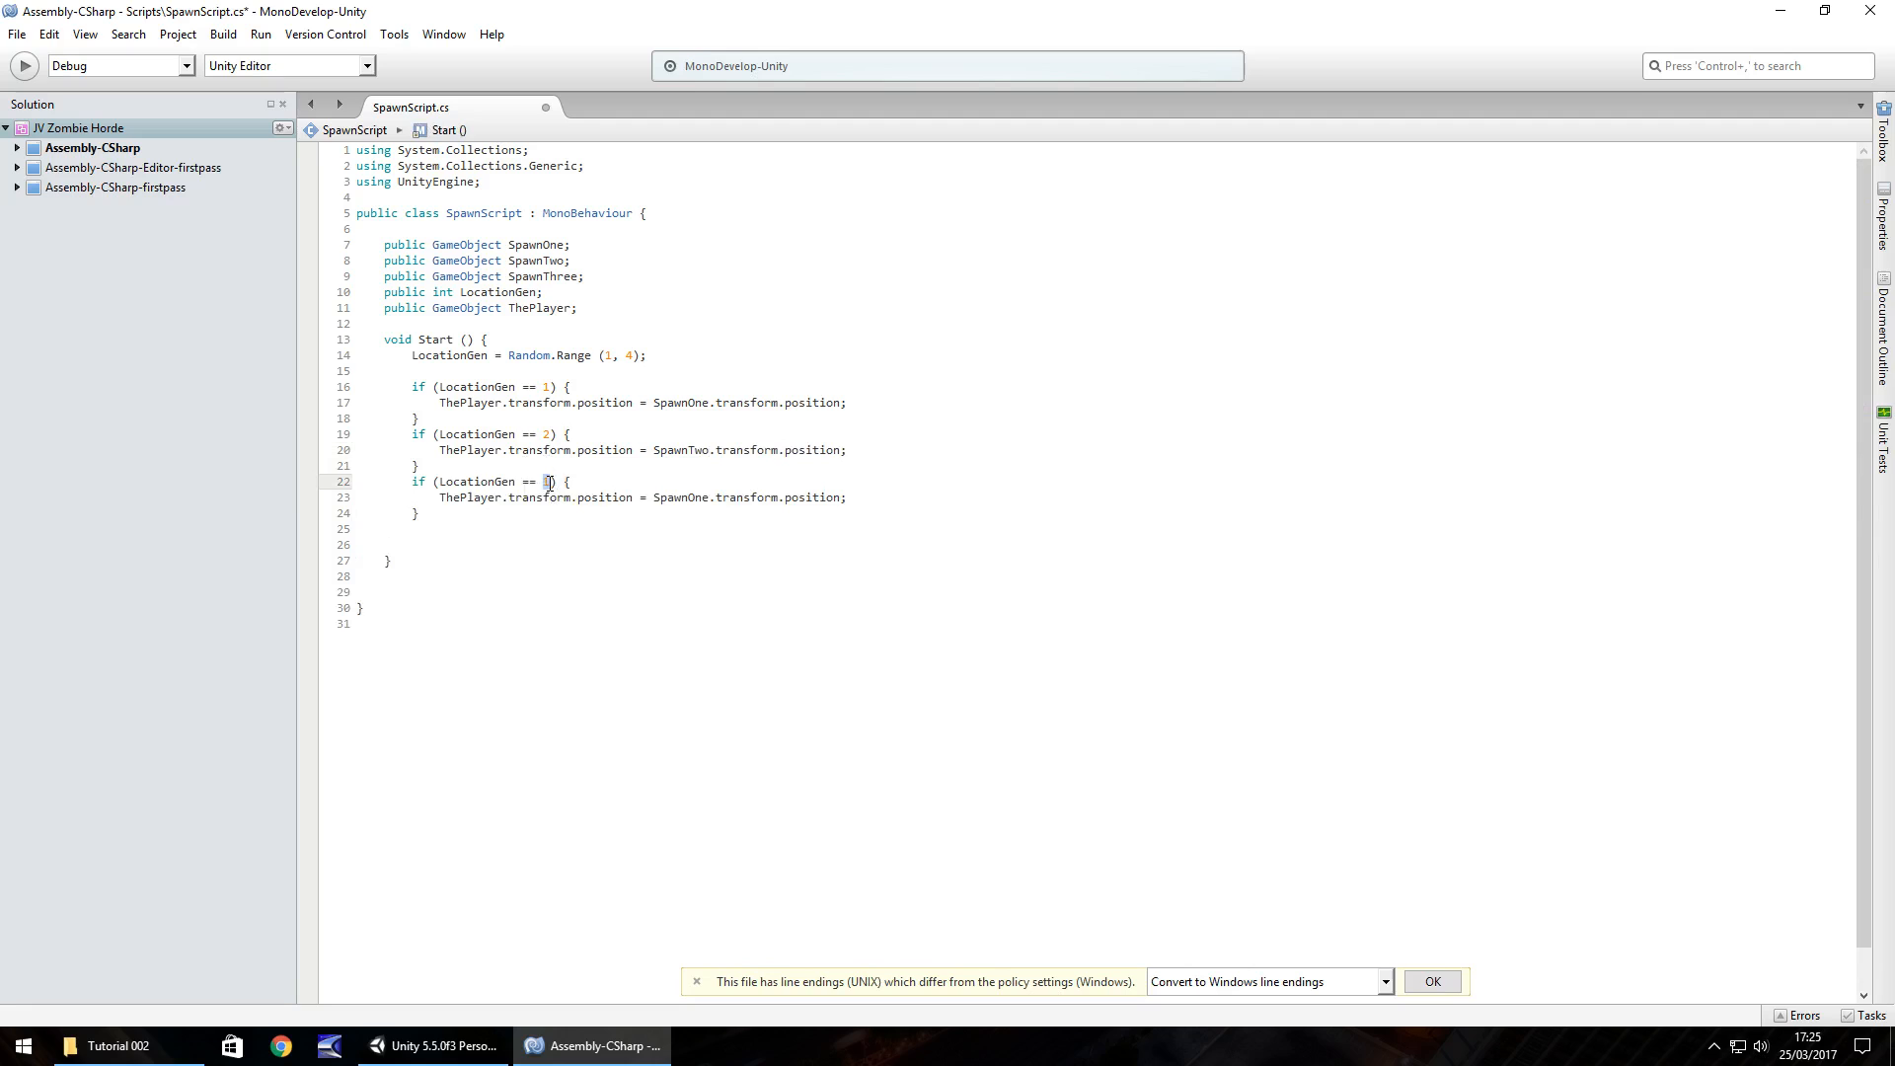
drag(688, 498, 710, 502)
text(Three)
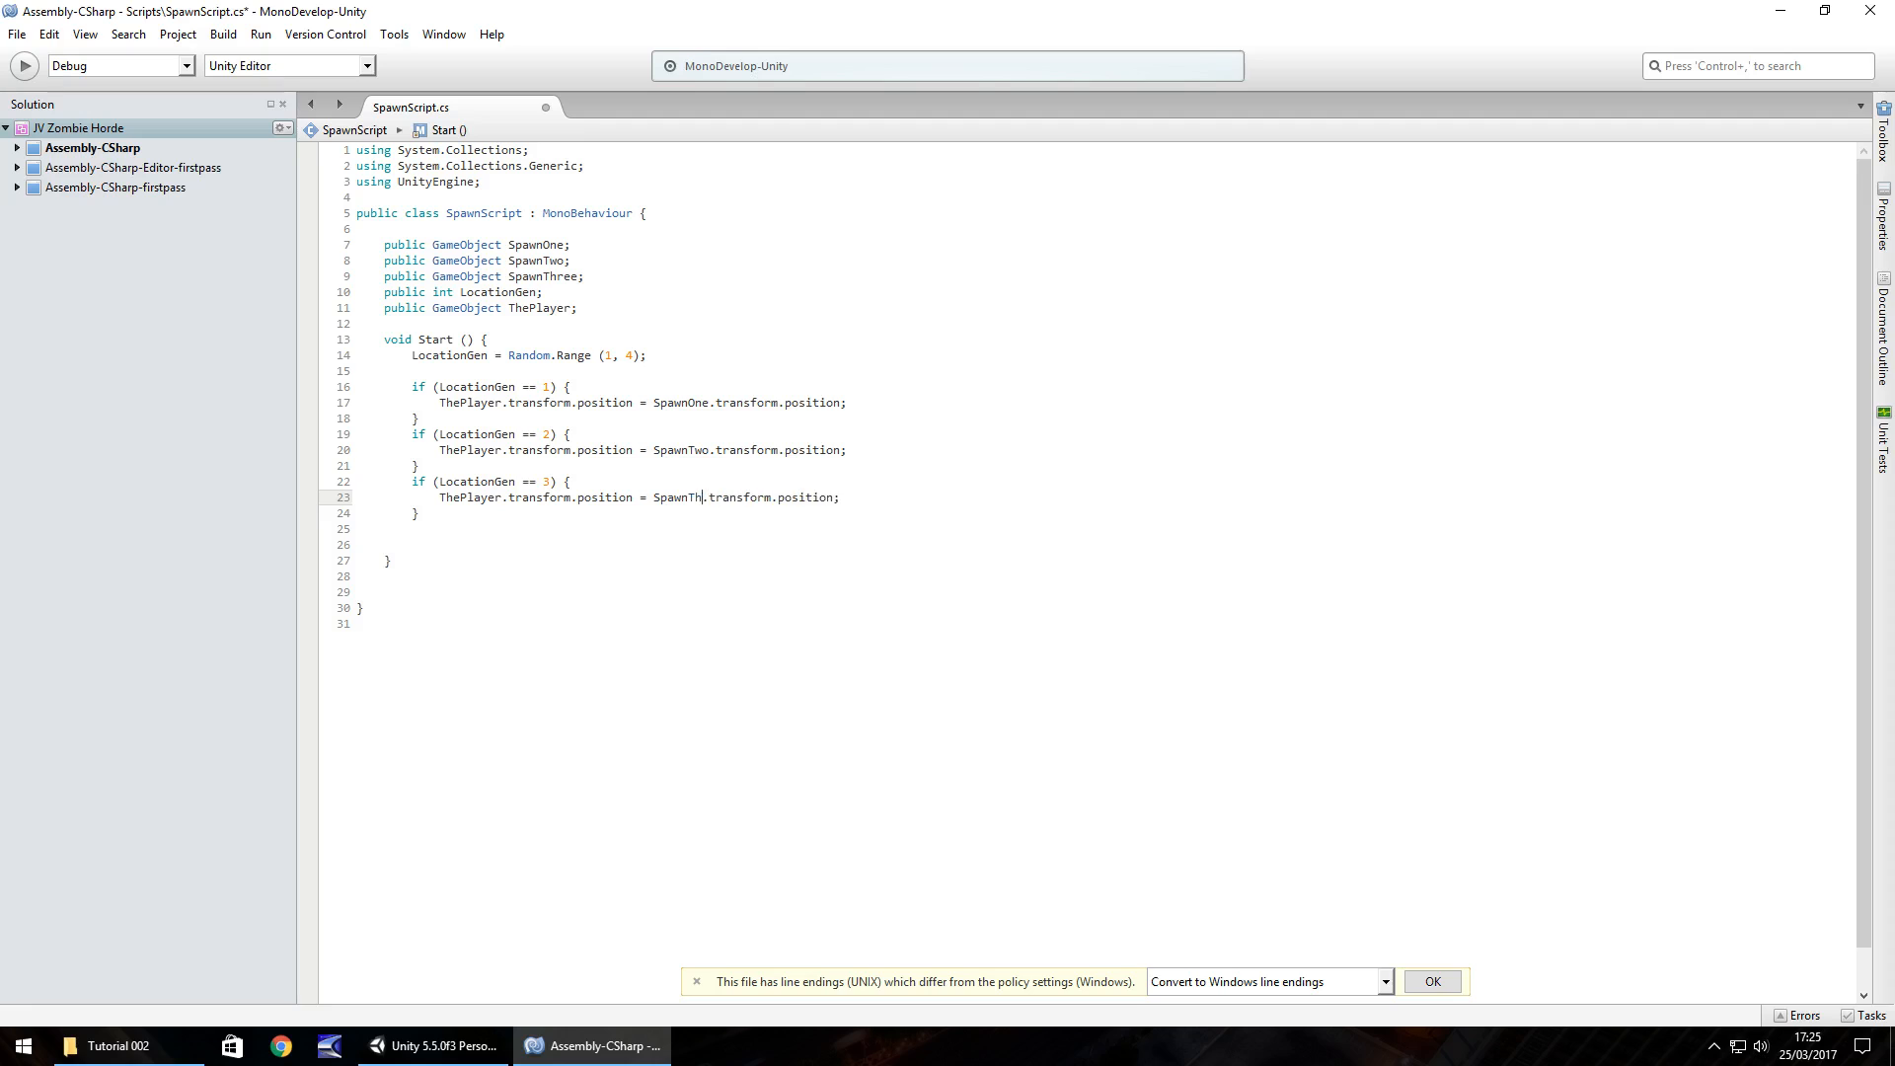
key(ctrl+s)
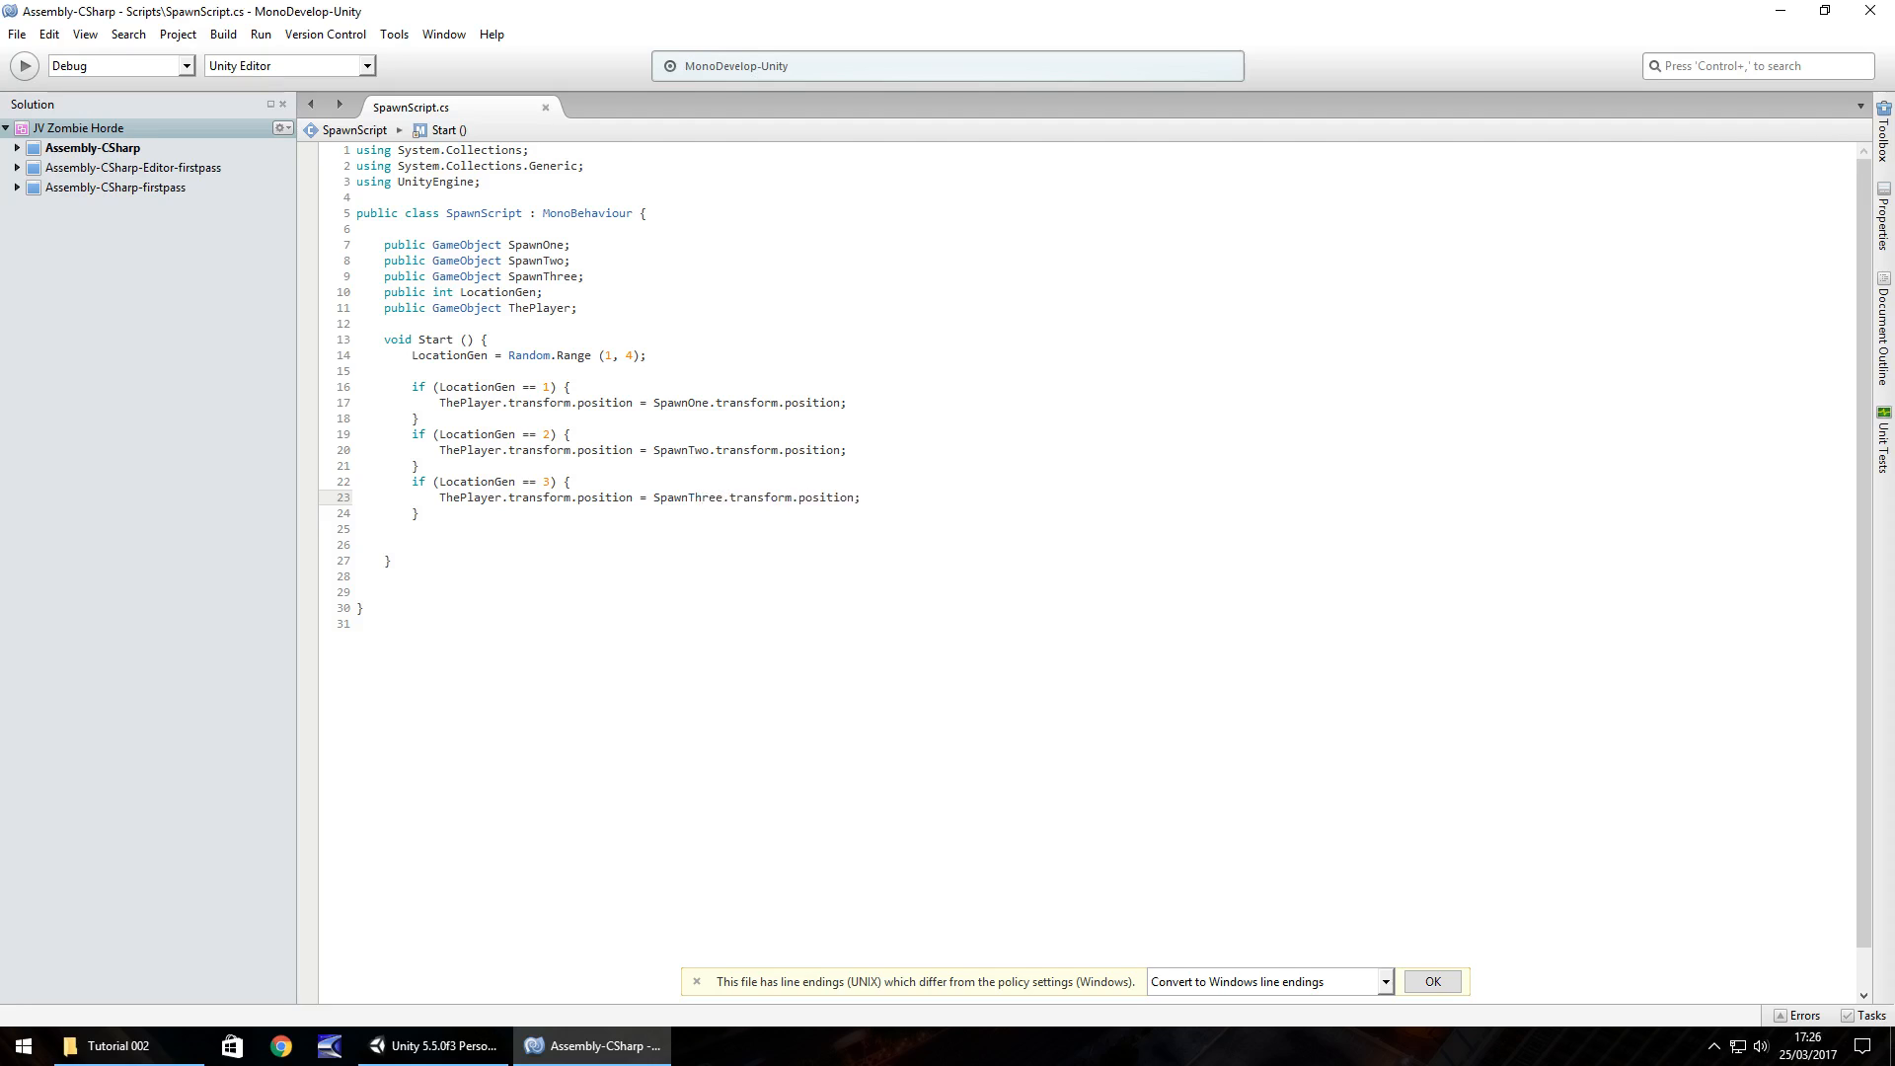
Switch to Unity, create an empty object named SpawnGenerator and attach SpawnScript to it.
click(434, 1045)
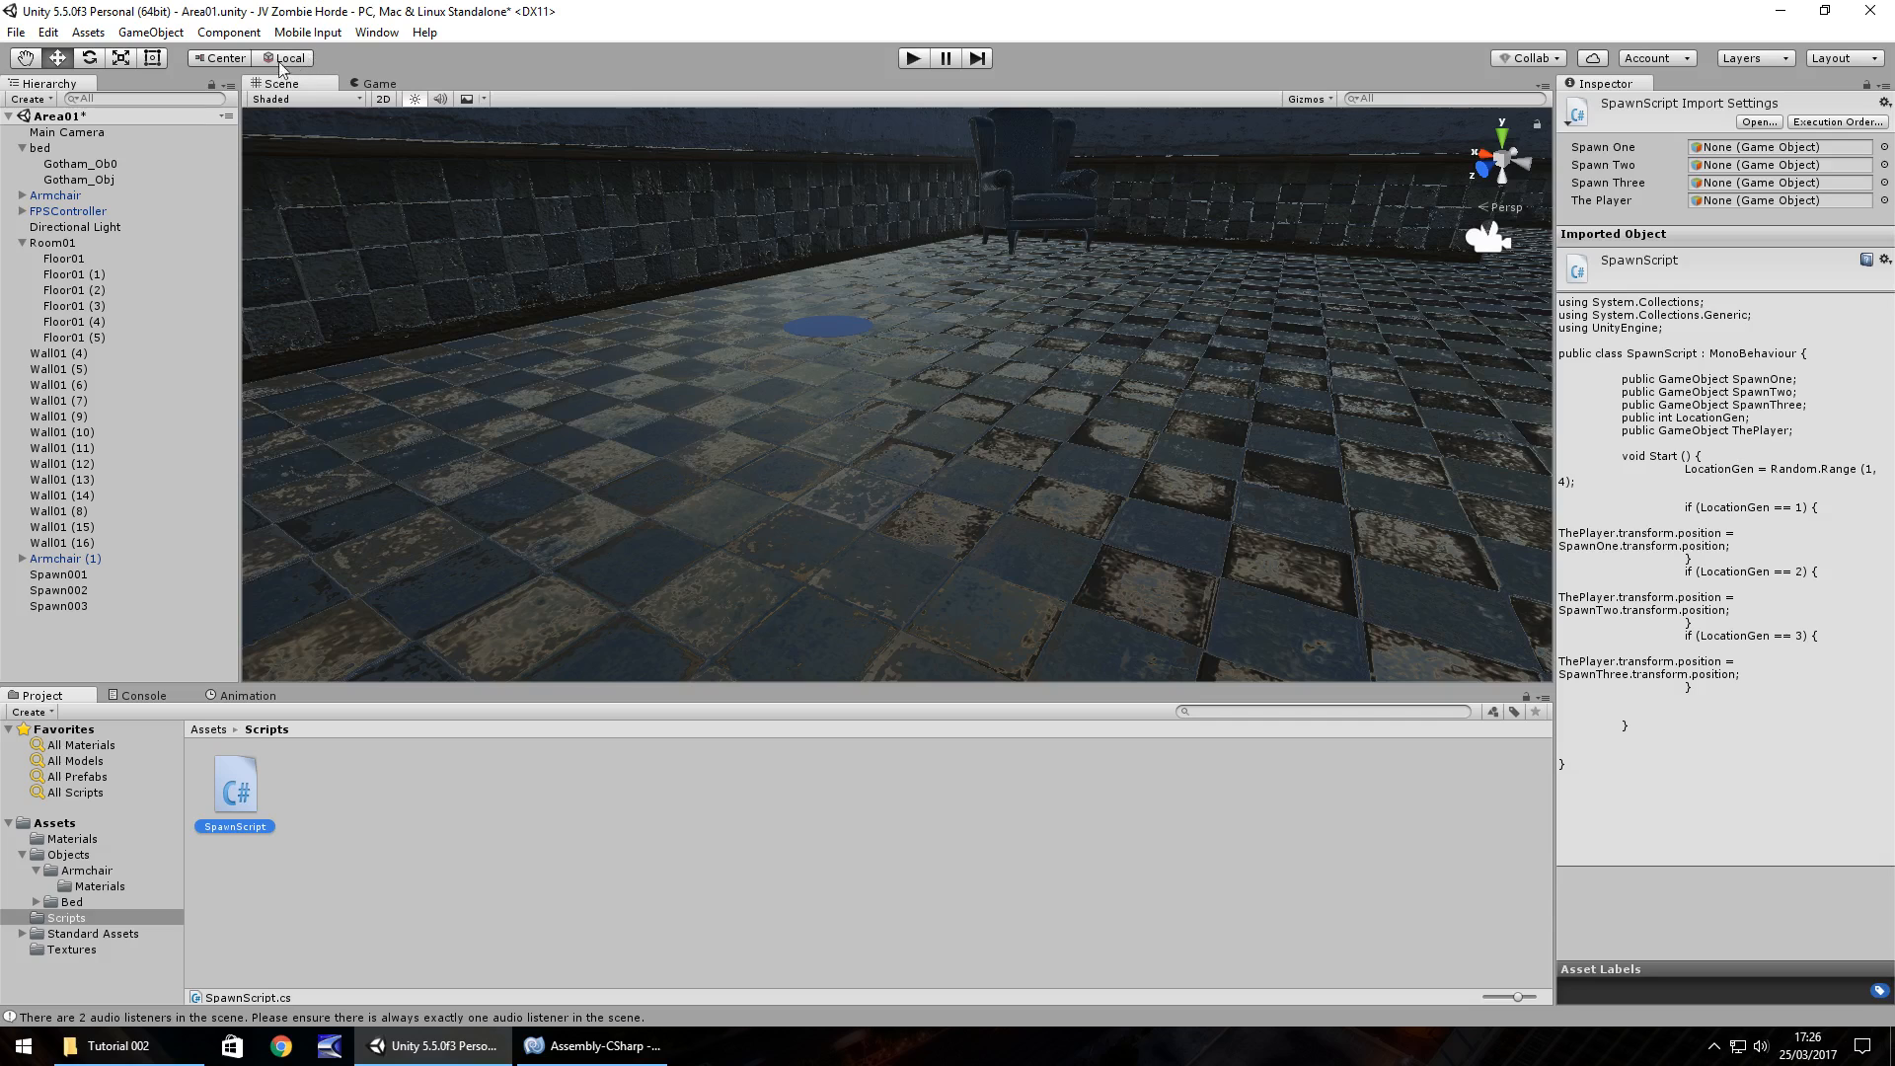
click(150, 32)
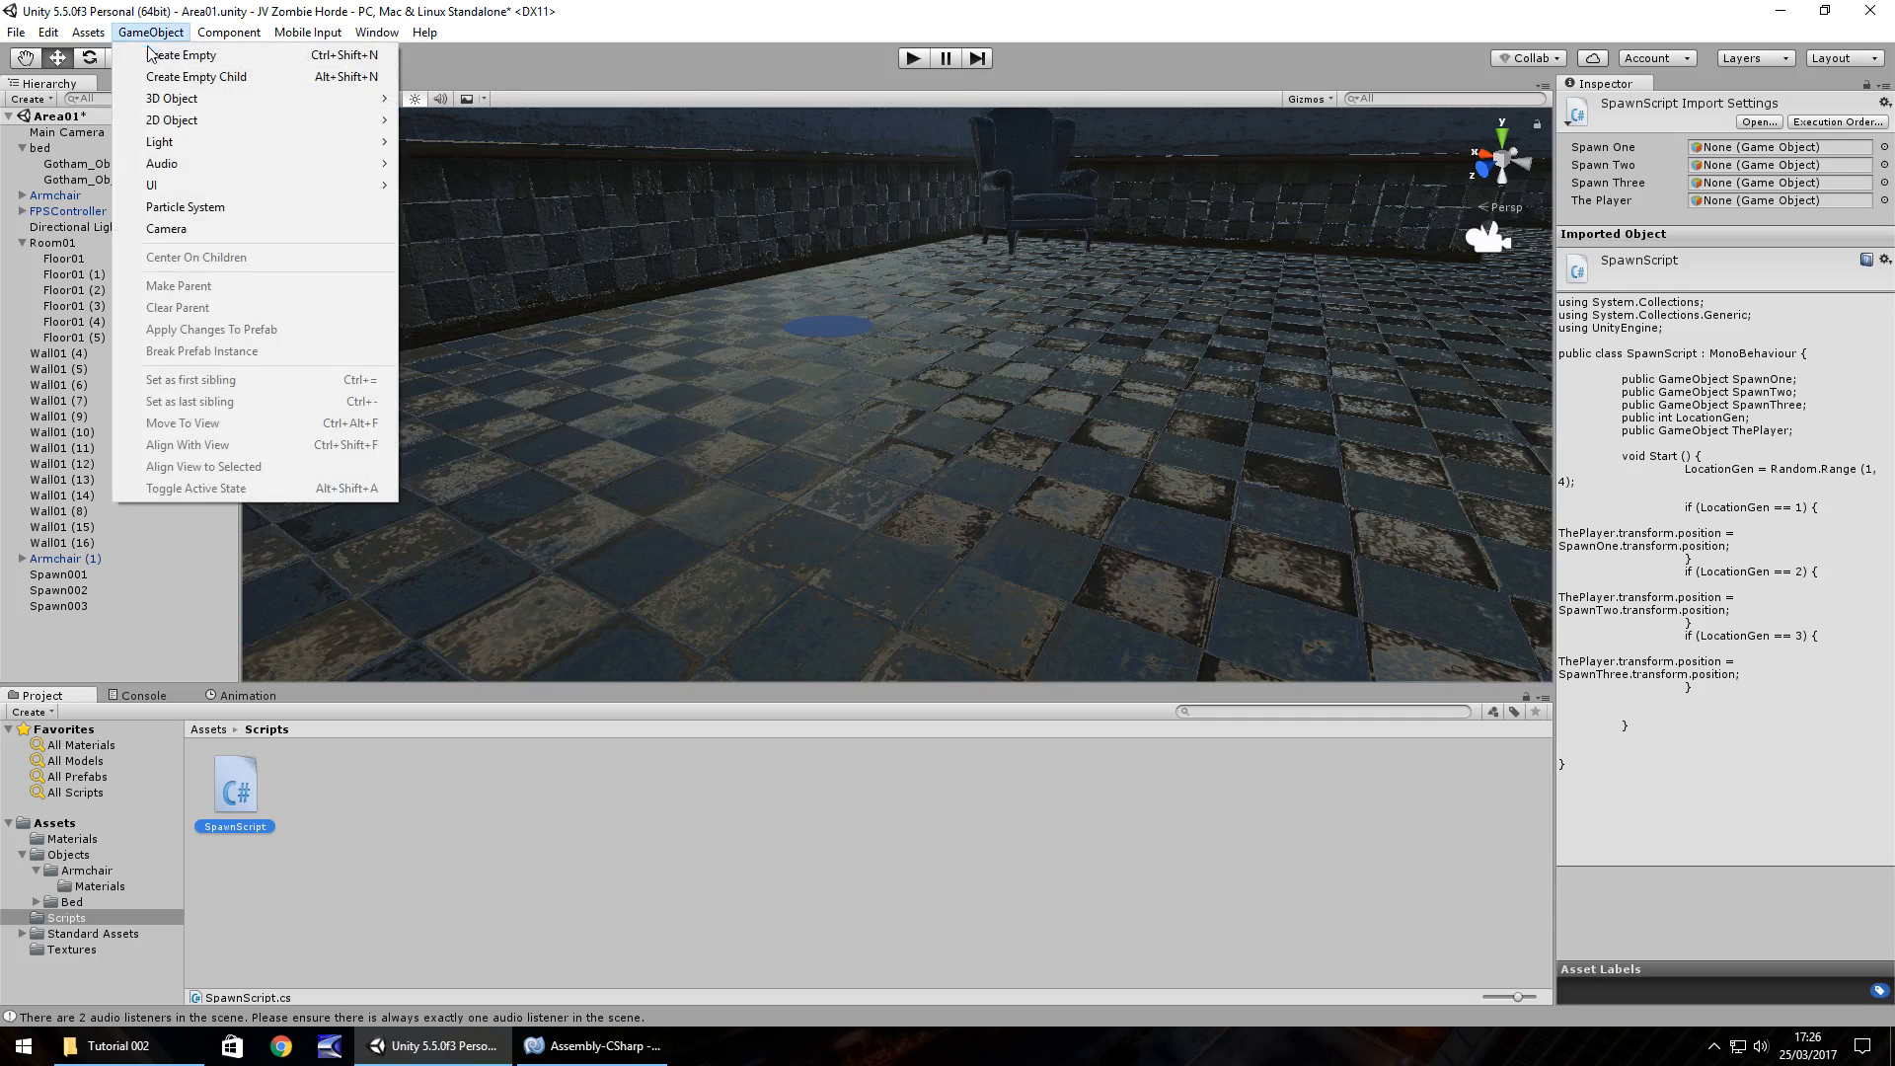
click(166, 54)
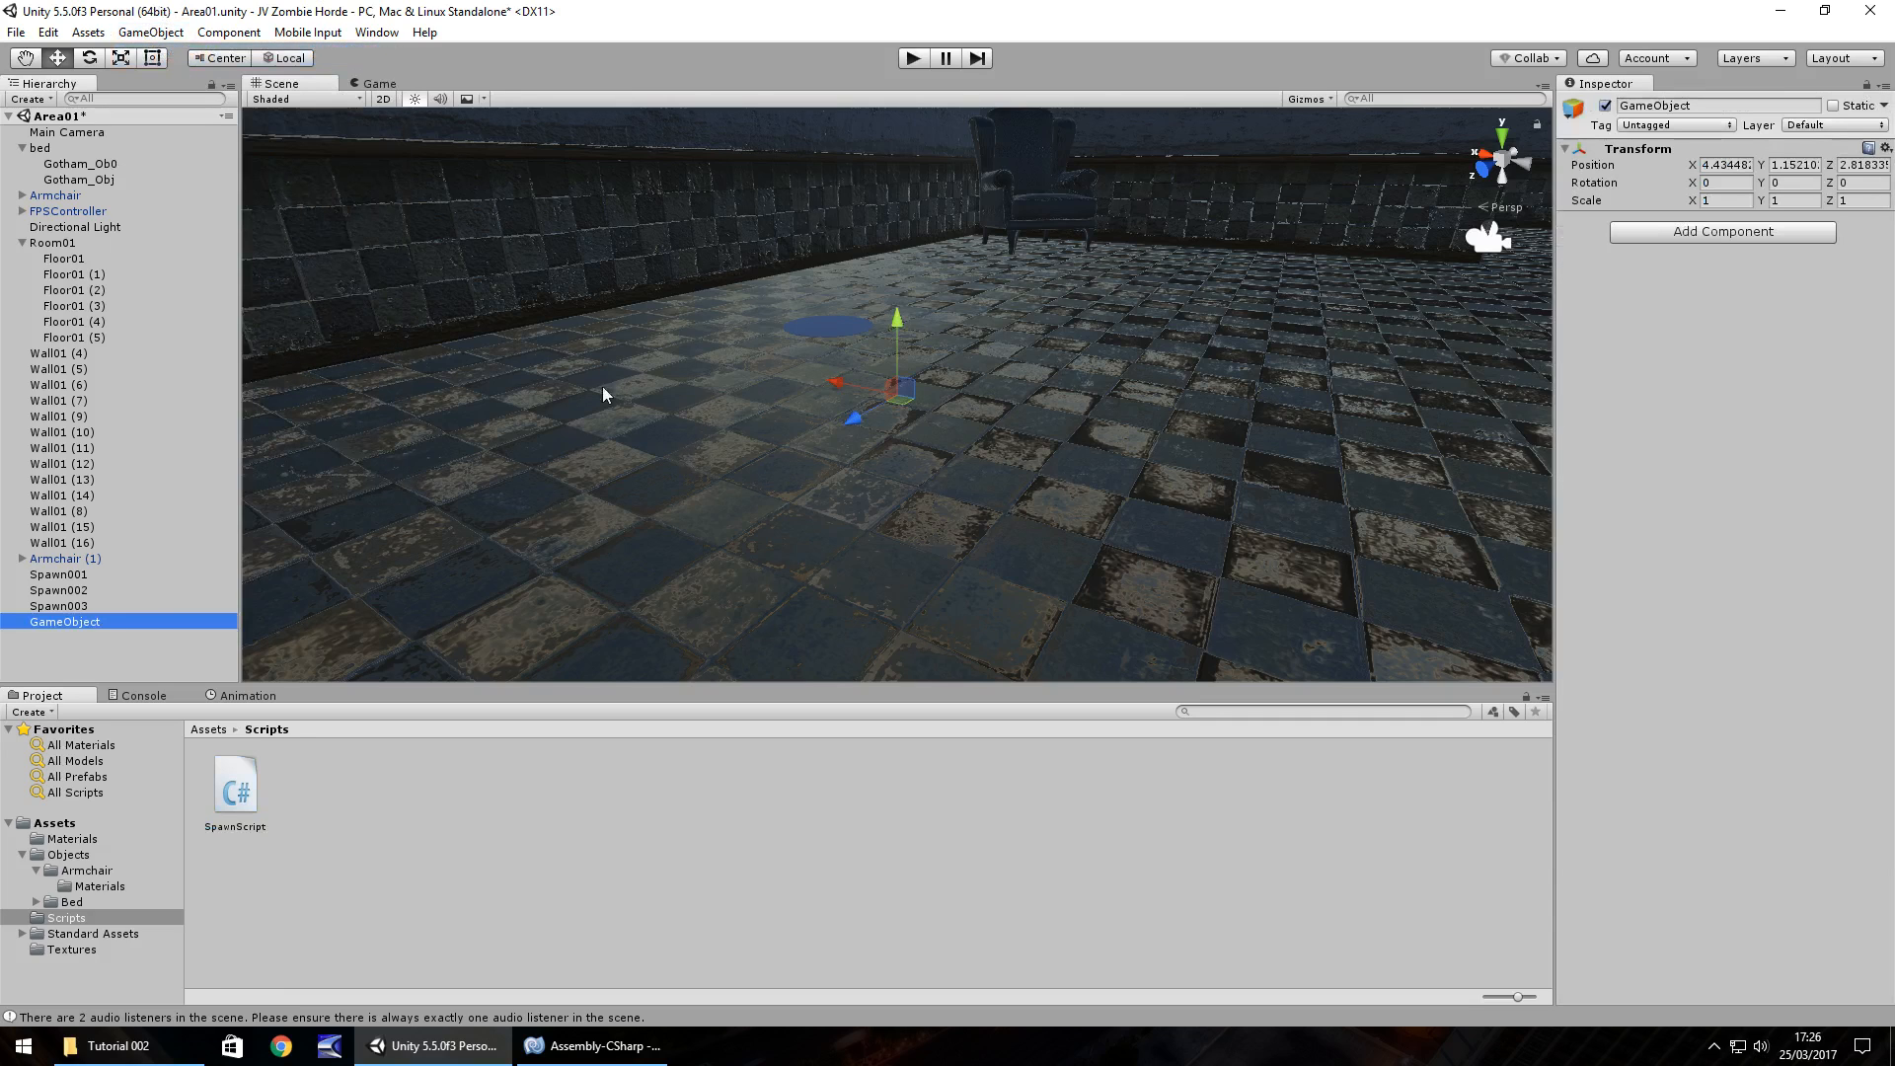
right_click(65, 622)
click(129, 680)
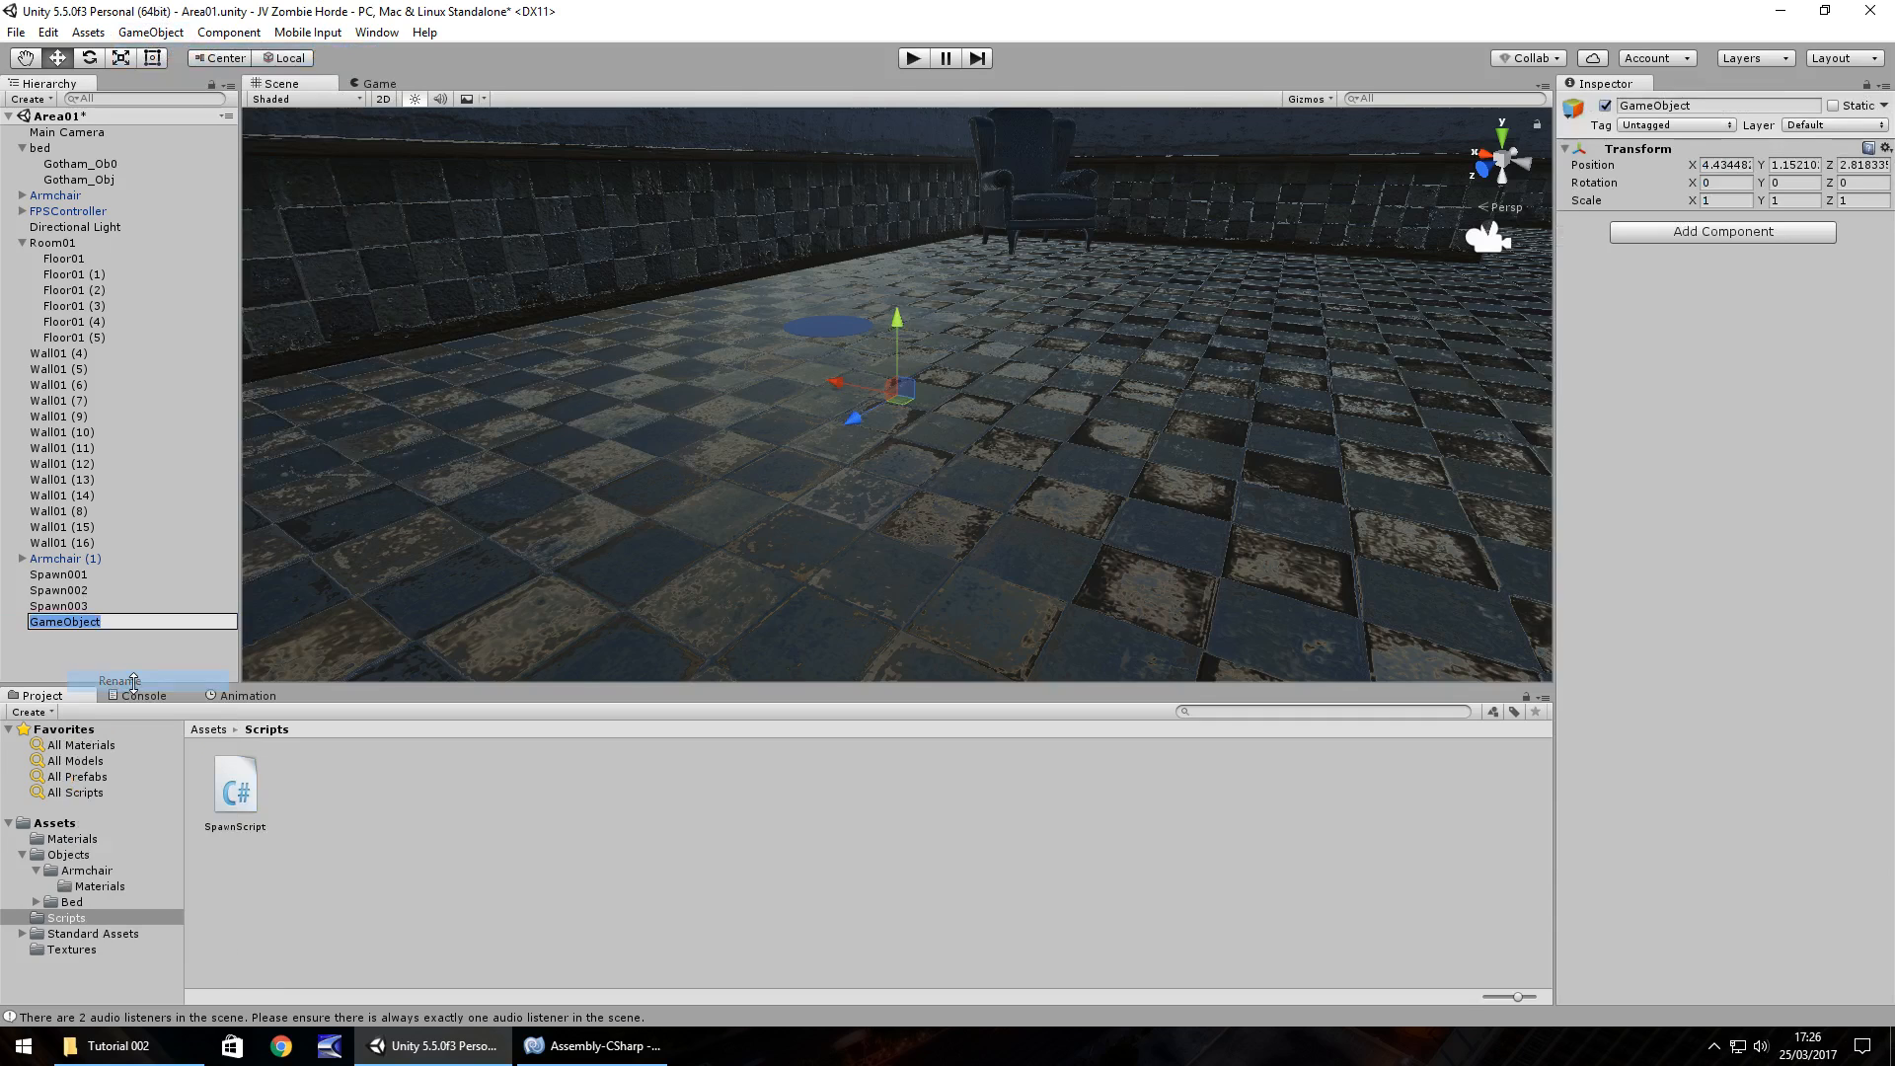
text(Sp)
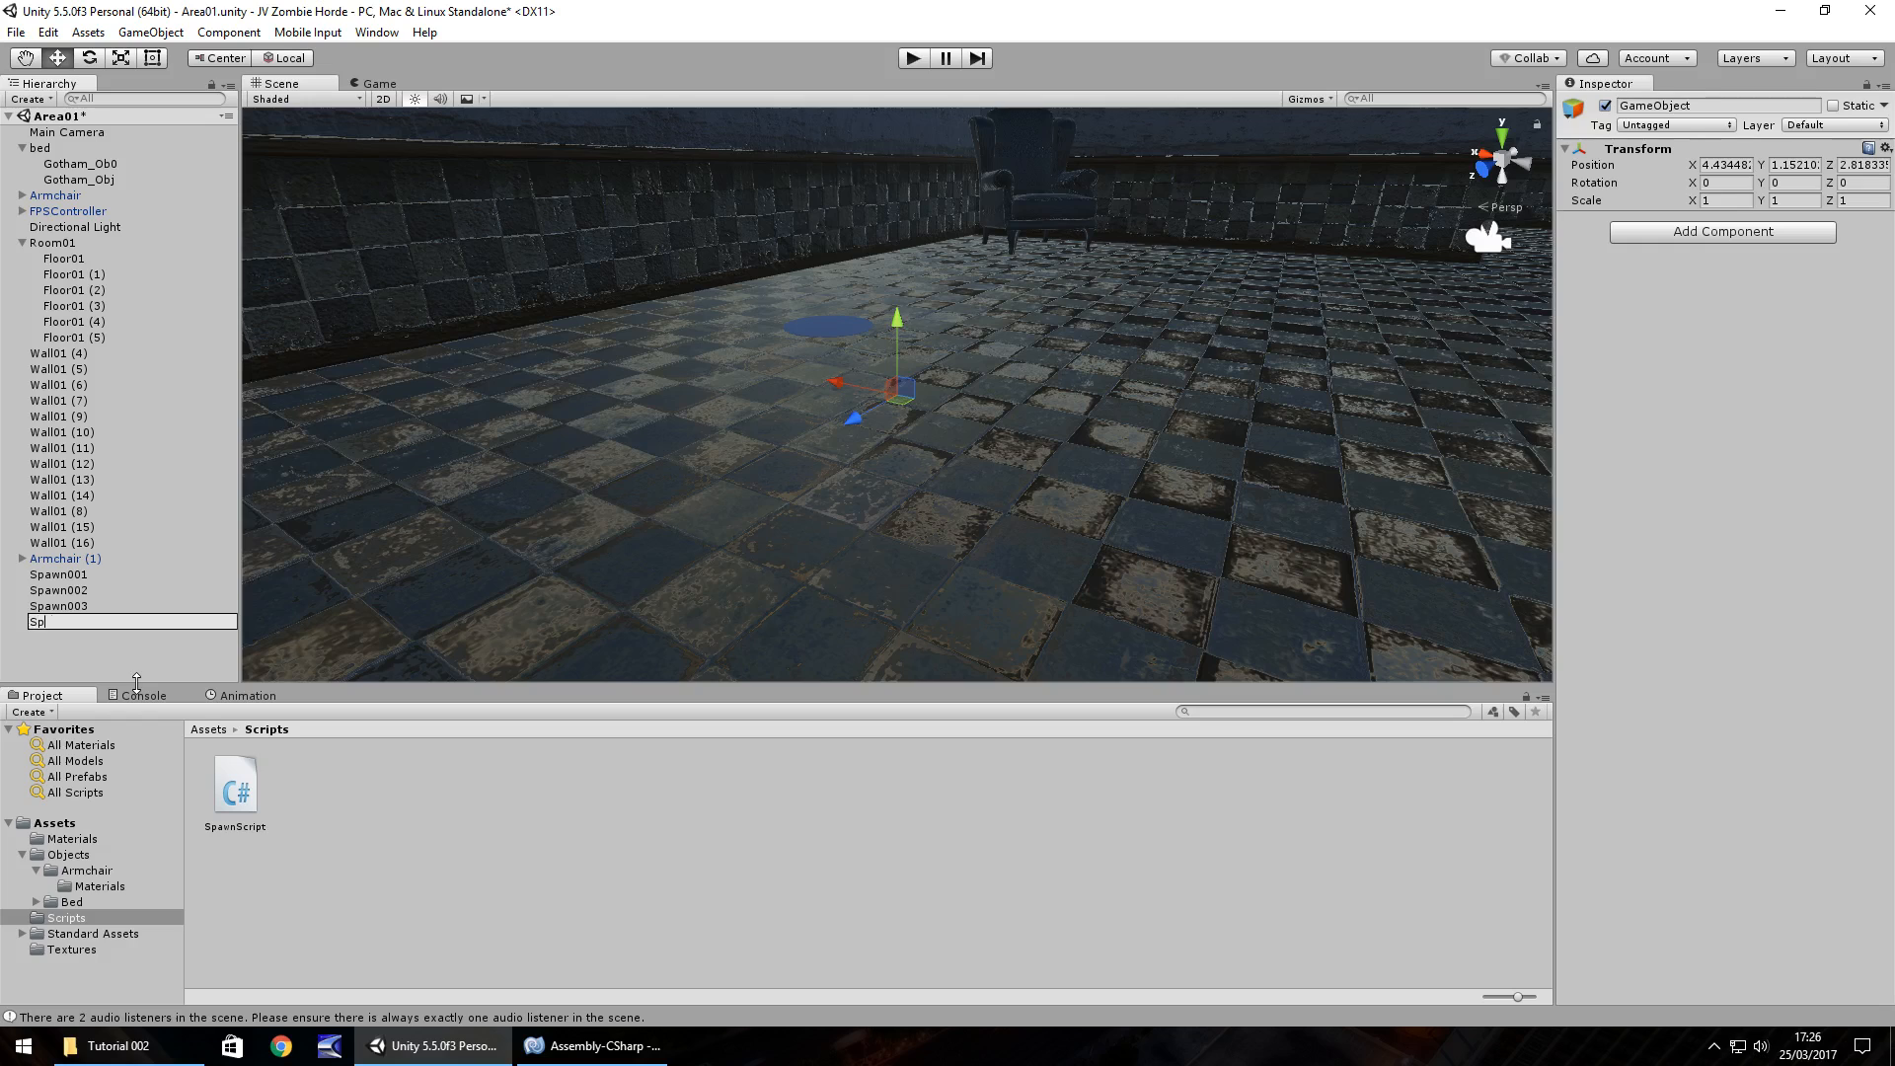
text(awnGenerator)
key(Return)
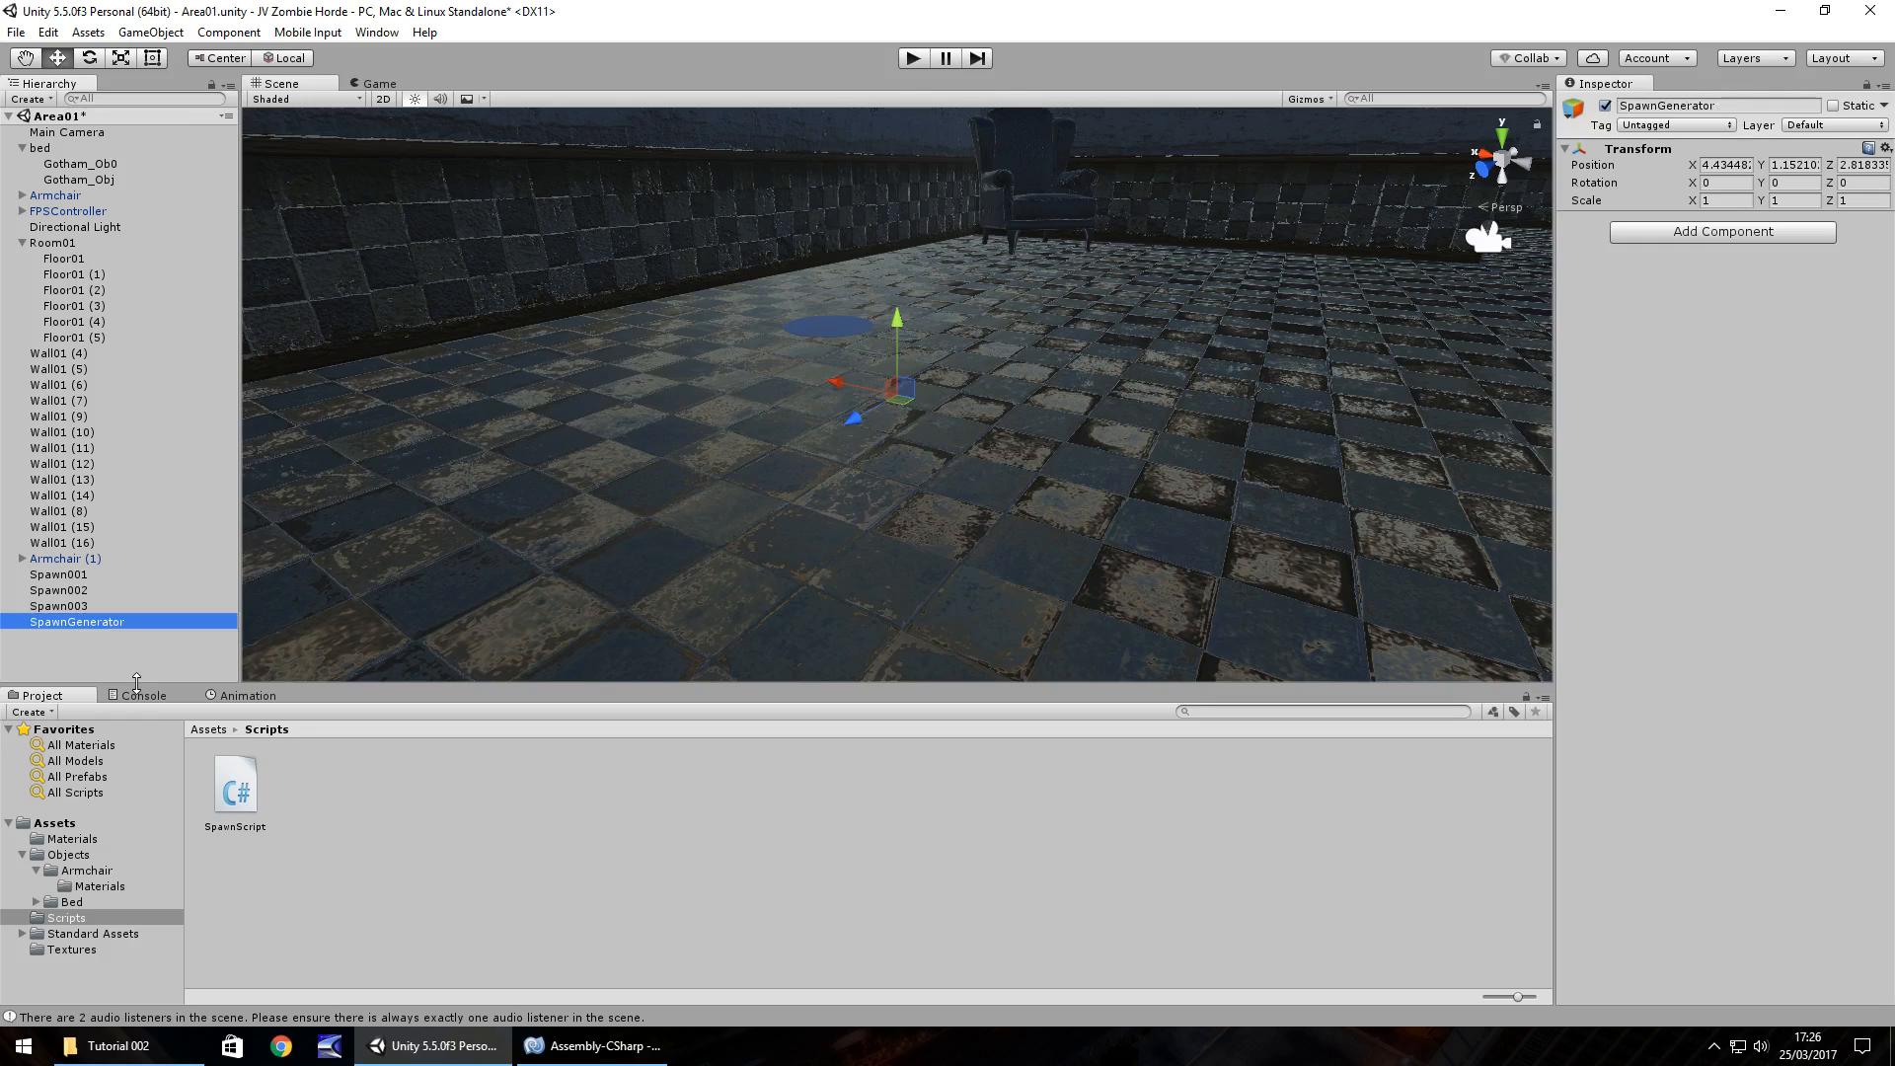
drag(247, 802, 92, 636)
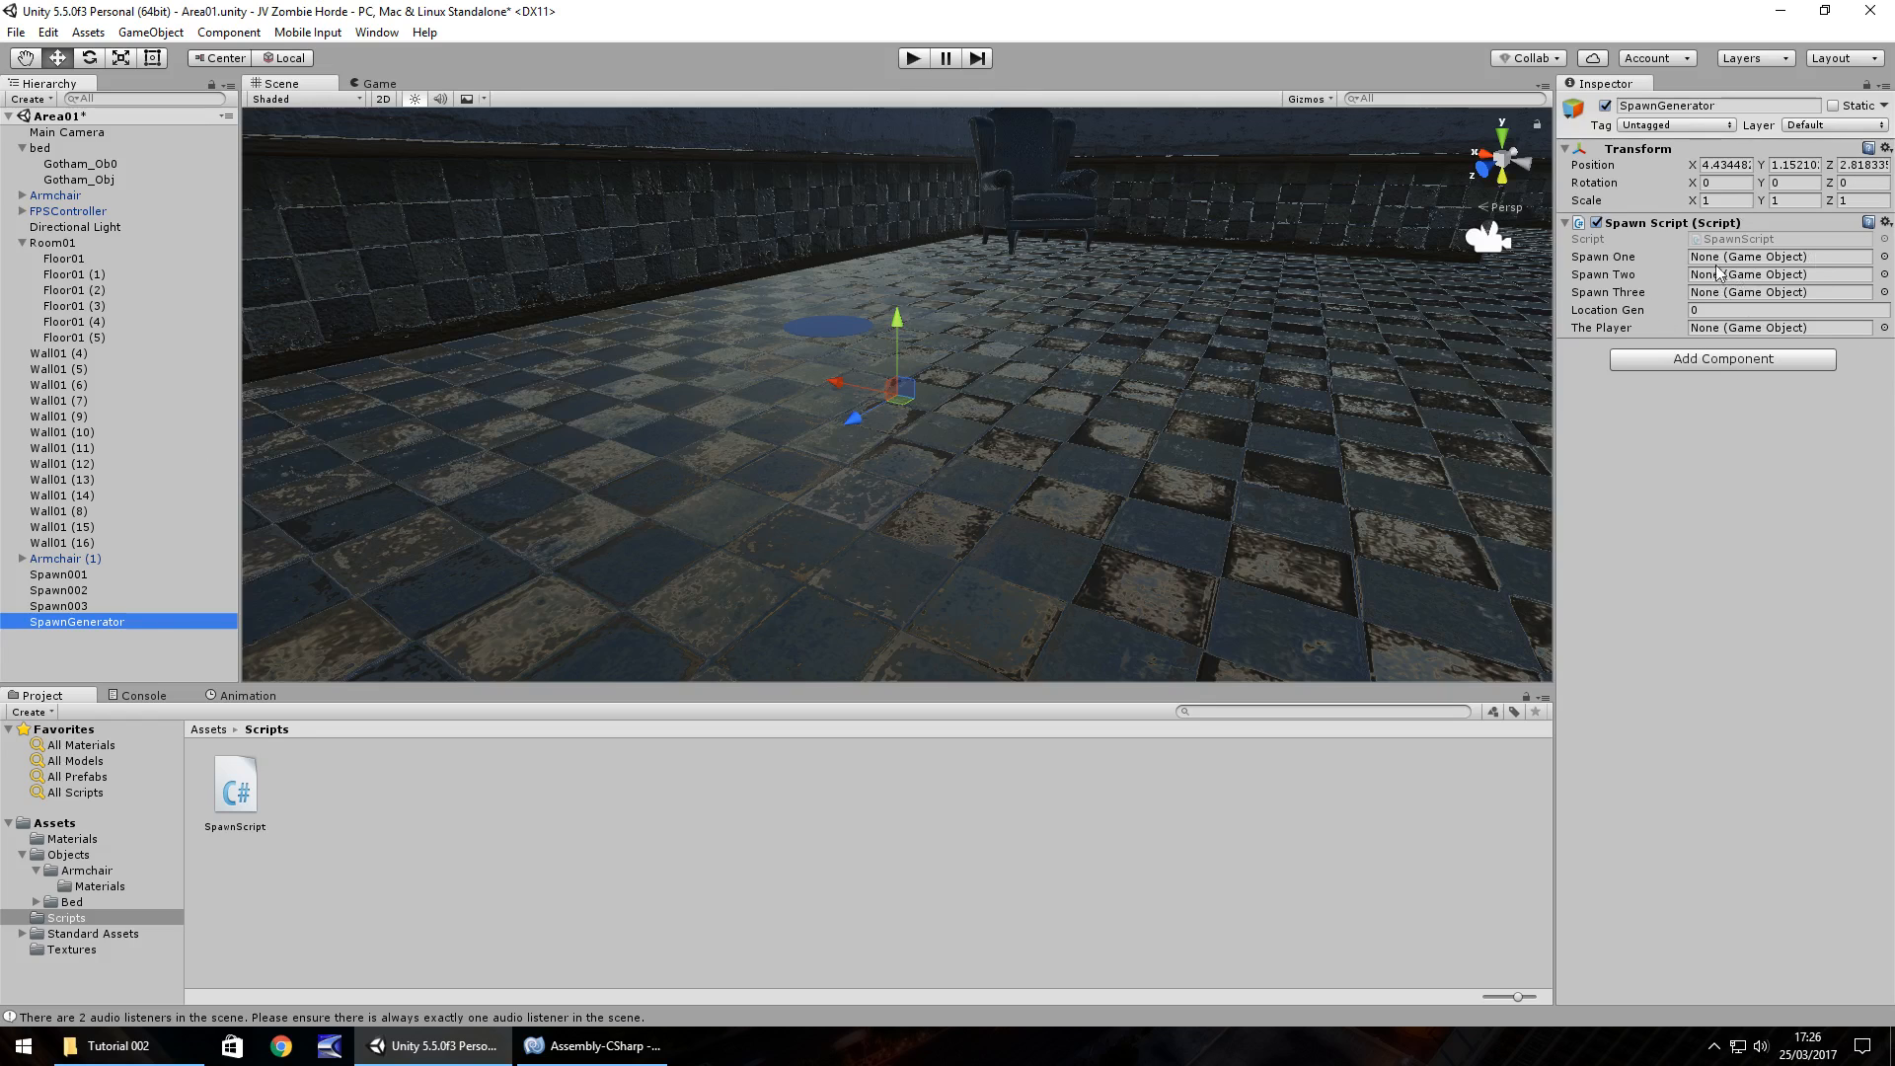
Assign Spawn001, Spawn002, Spawn003 and FPSController to Spawn One, Spawn Two, Spawn Three and The Player, and save the scene.
drag(62, 576, 1700, 258)
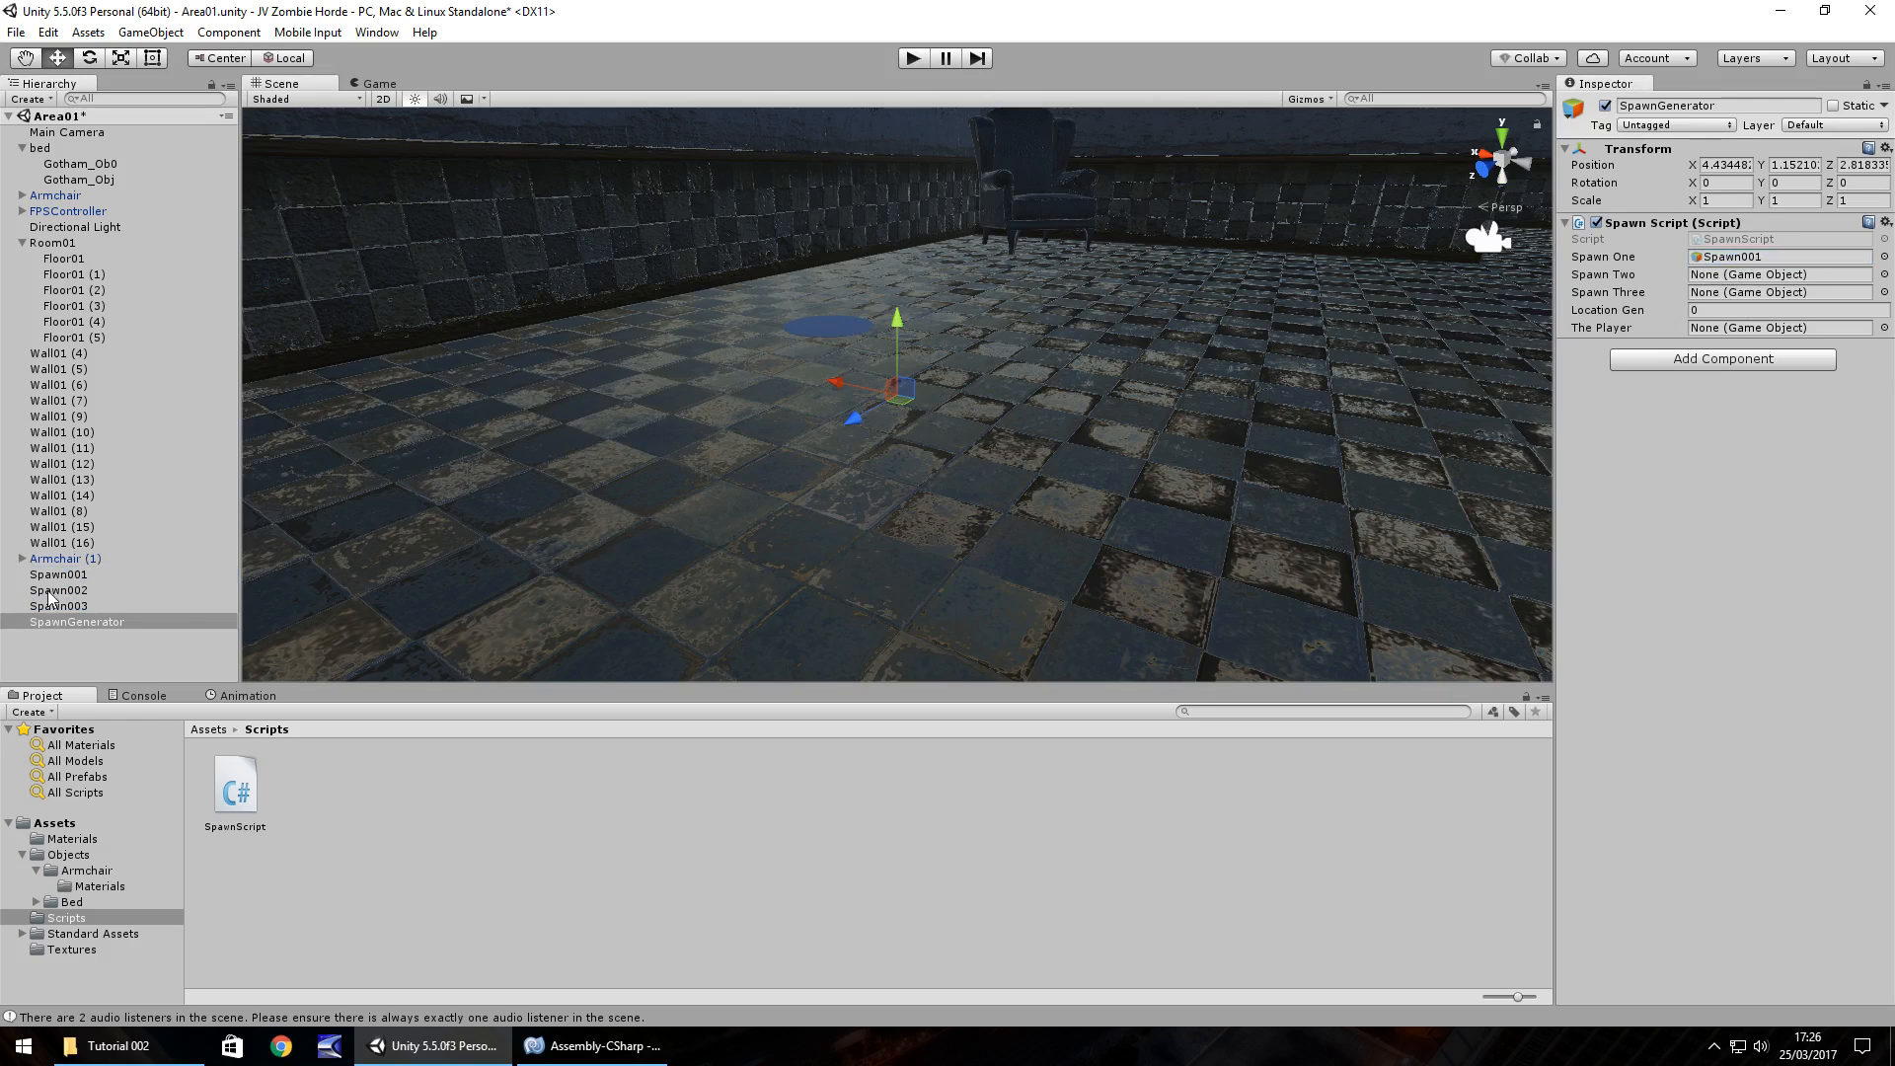
drag(57, 590, 1709, 278)
drag(78, 608, 1772, 294)
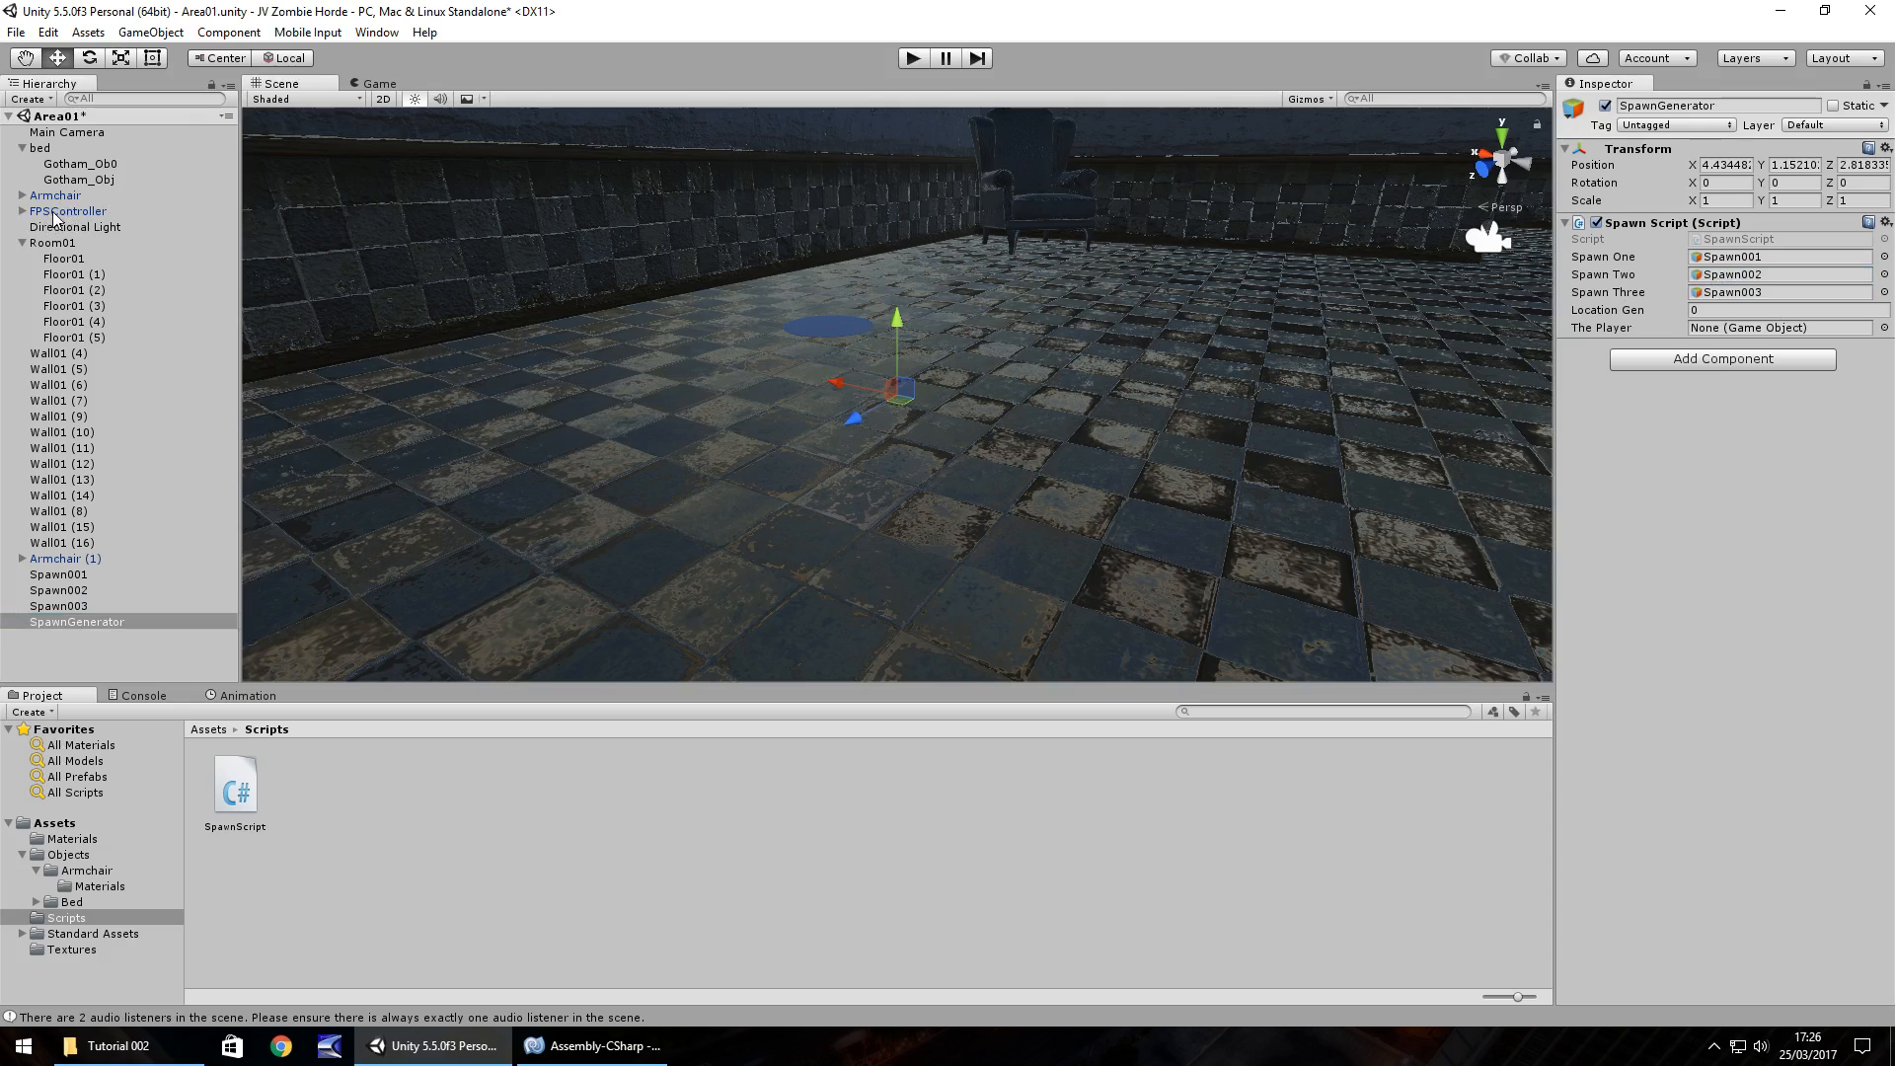
drag(65, 212, 1738, 327)
key(ctrl+s)
Run and stop the Area01 scene repeatedly to test the player's random spawn point and the Location Gen value.
right_drag(693, 406, 1052, 379)
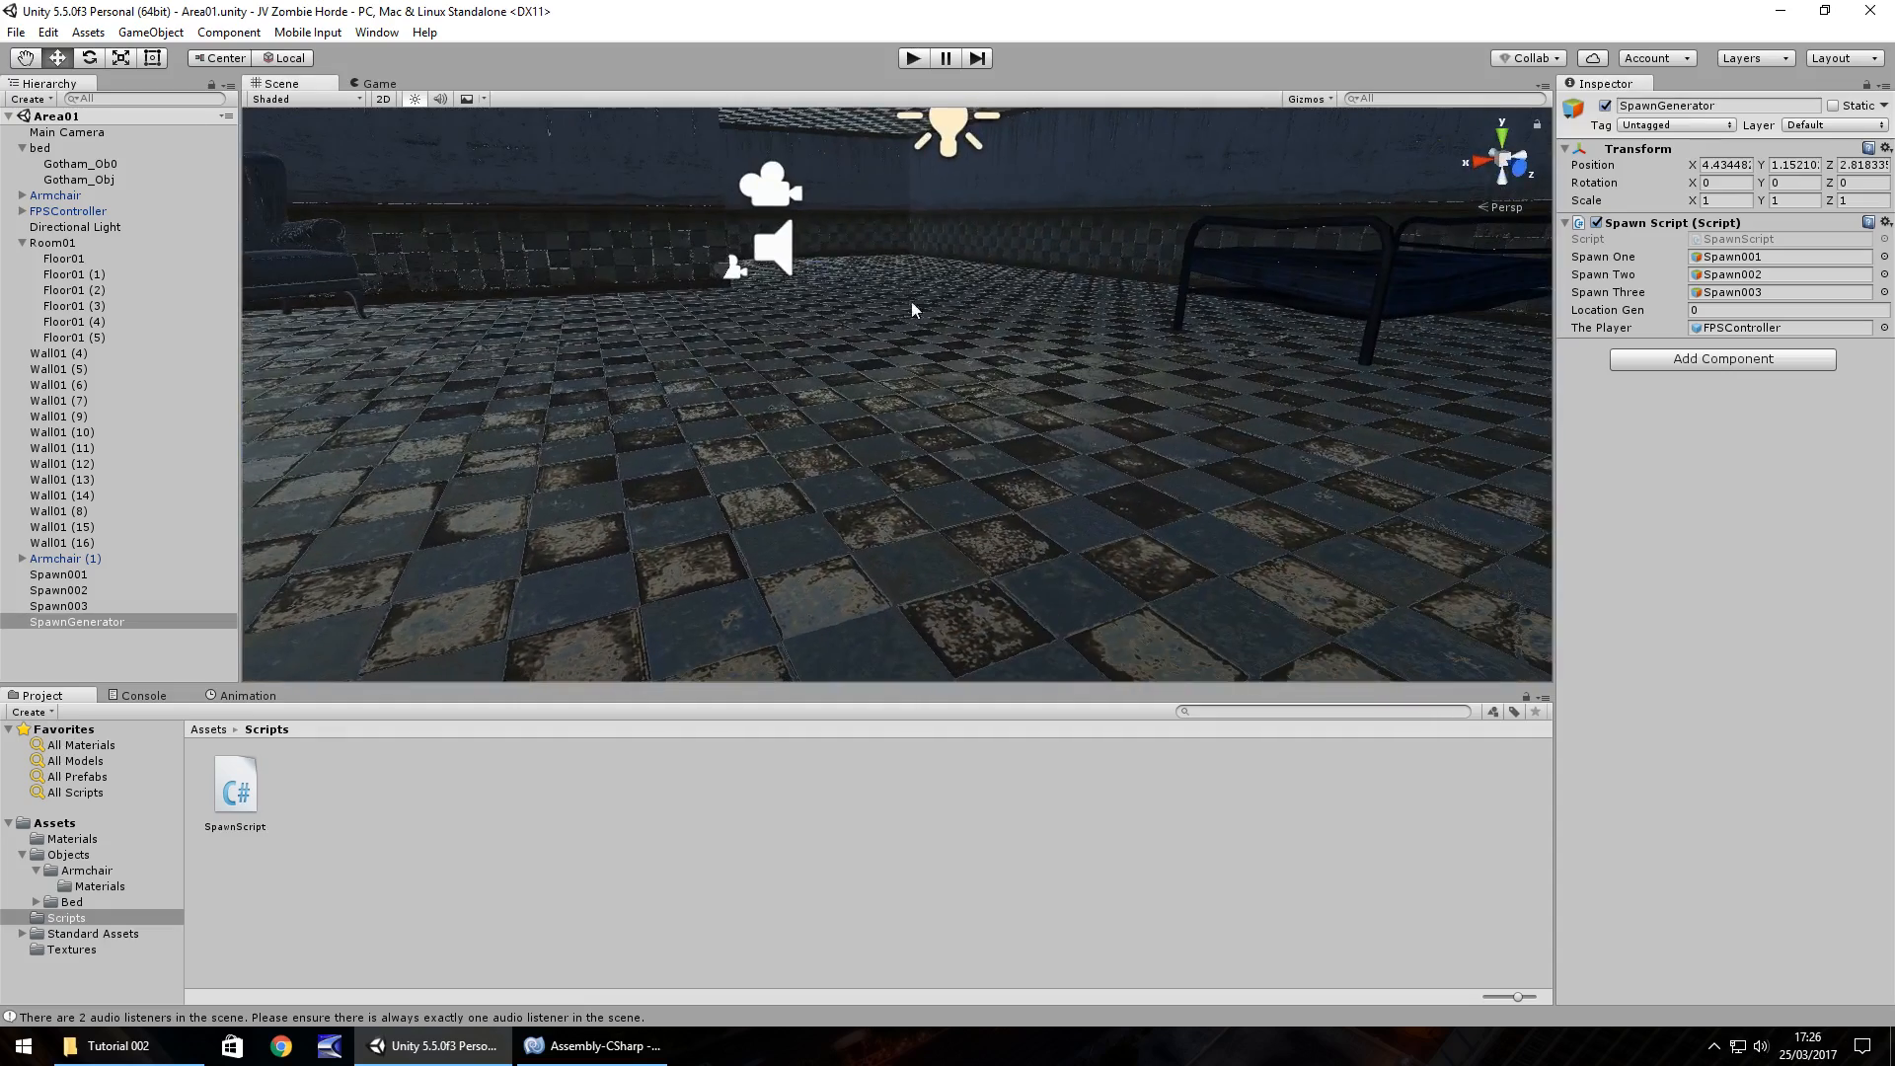
right_drag(821, 261, 596, 407)
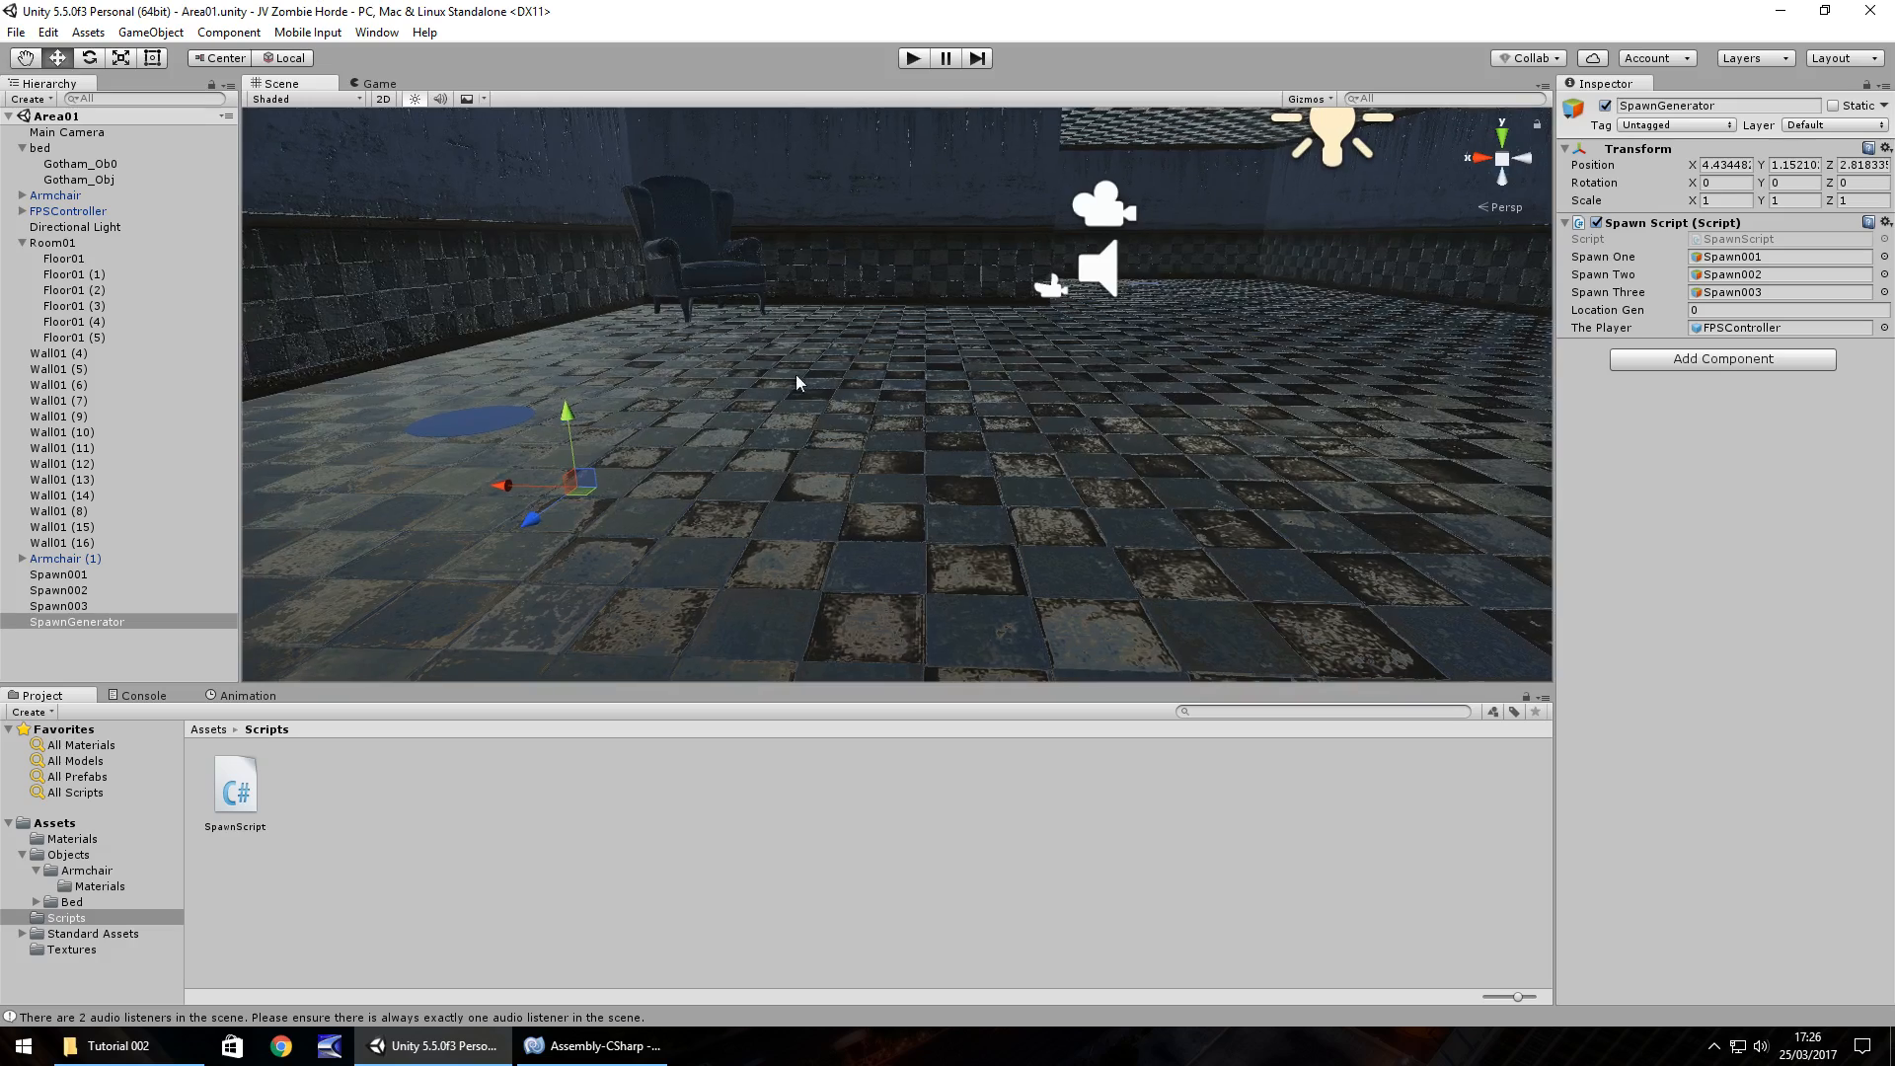
right_drag(799, 385, 1319, 328)
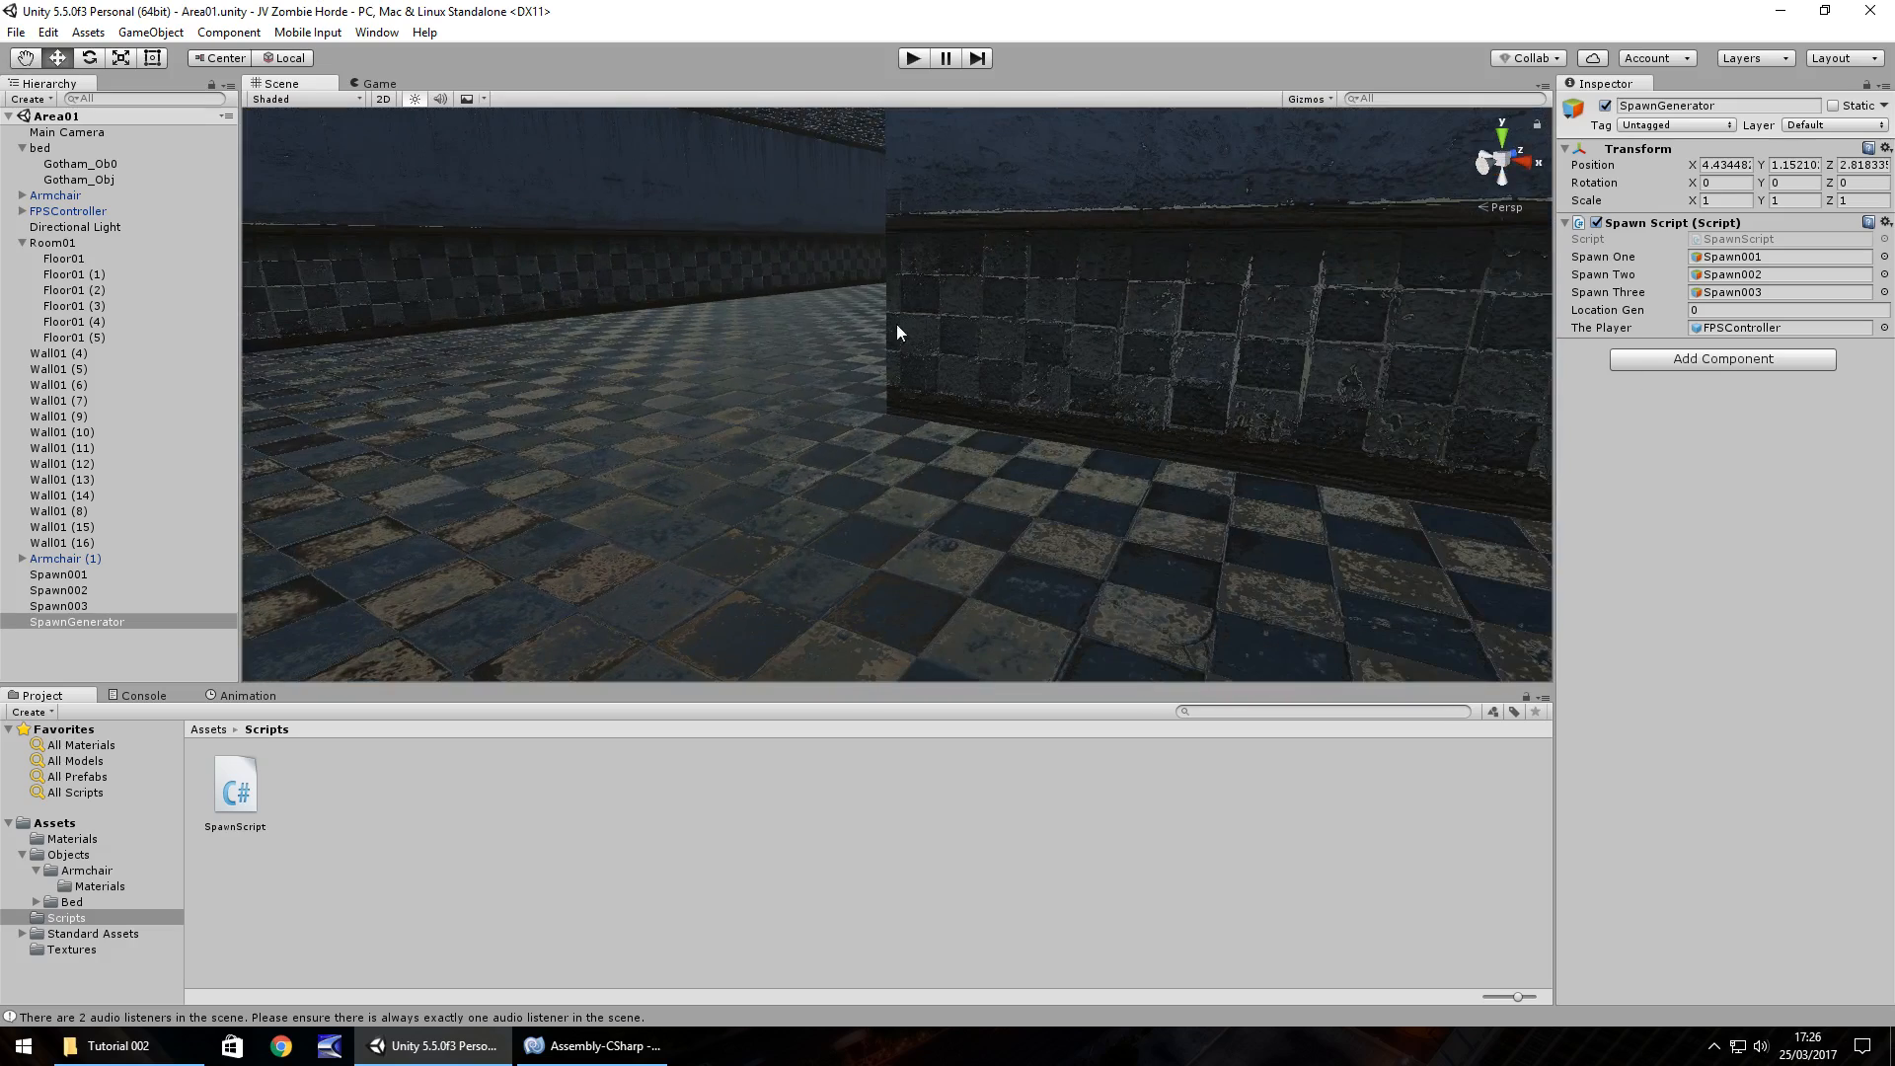
click(917, 59)
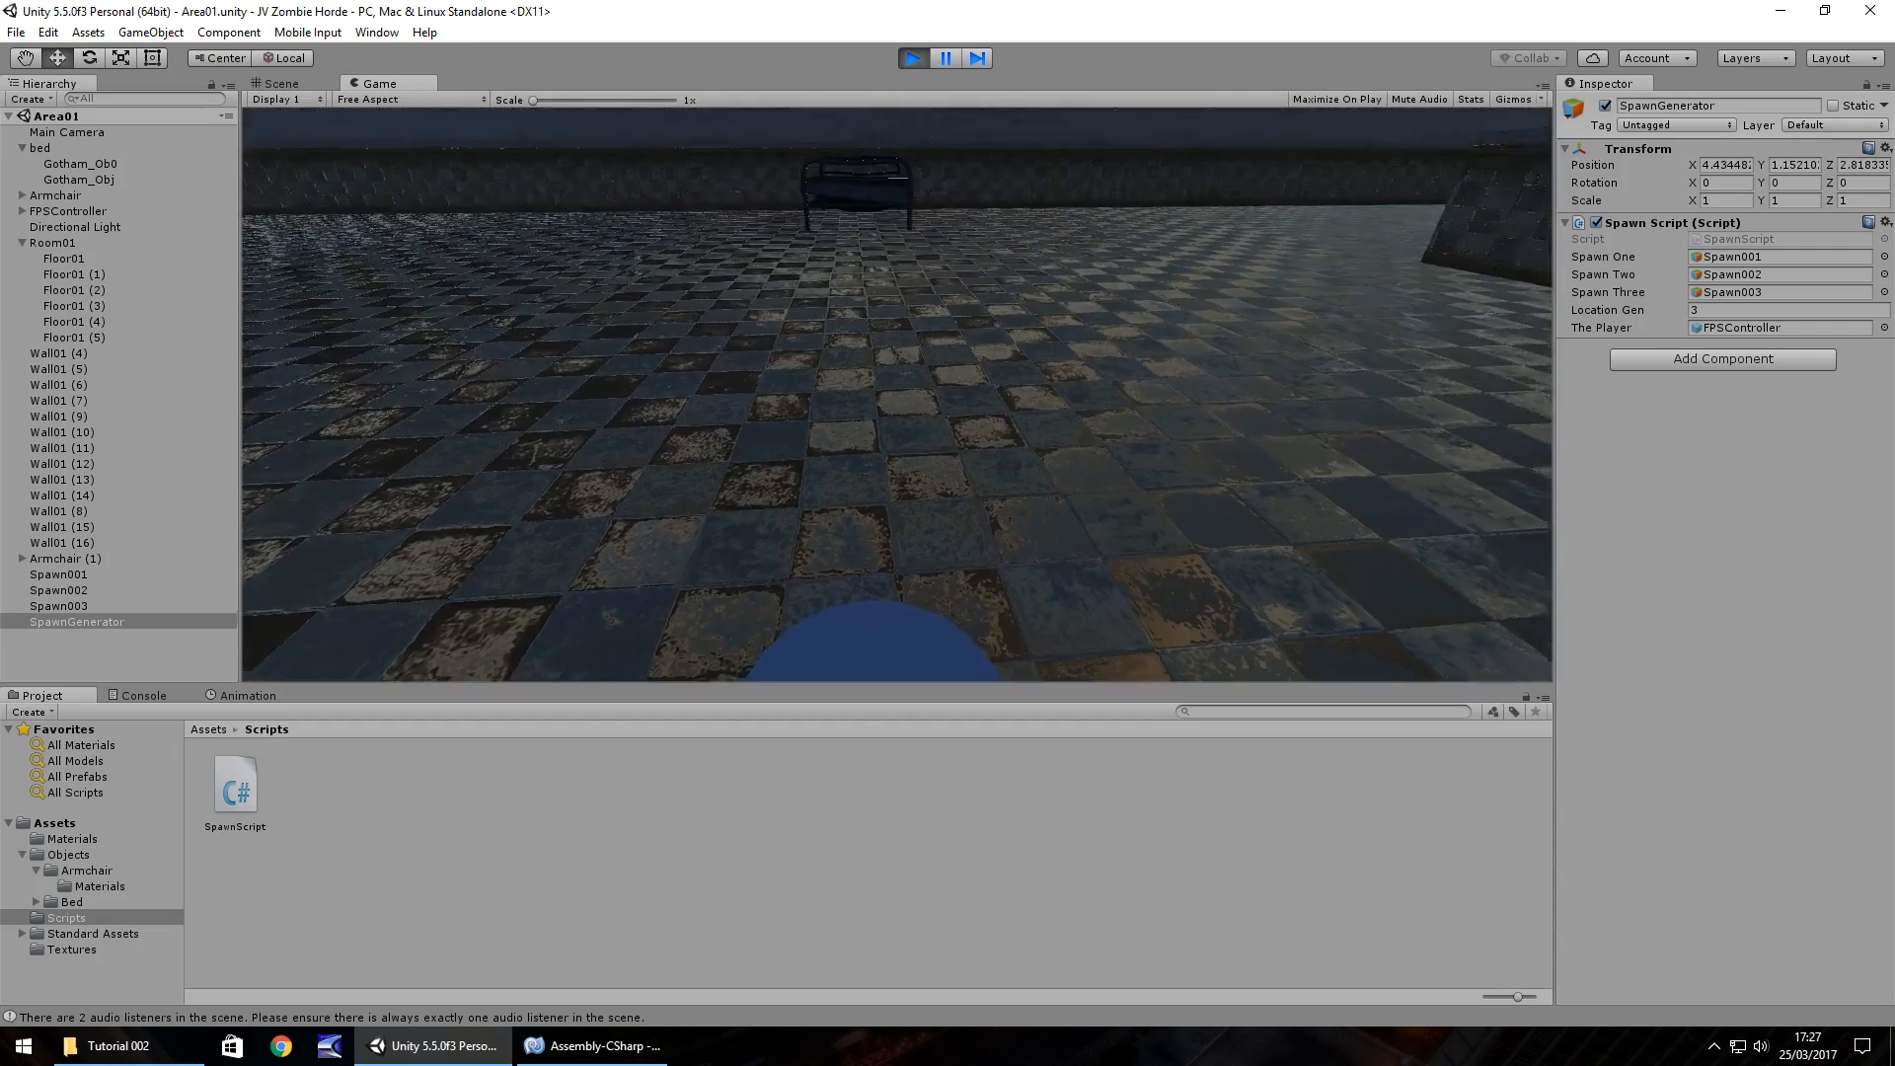
key(ctrl+p)
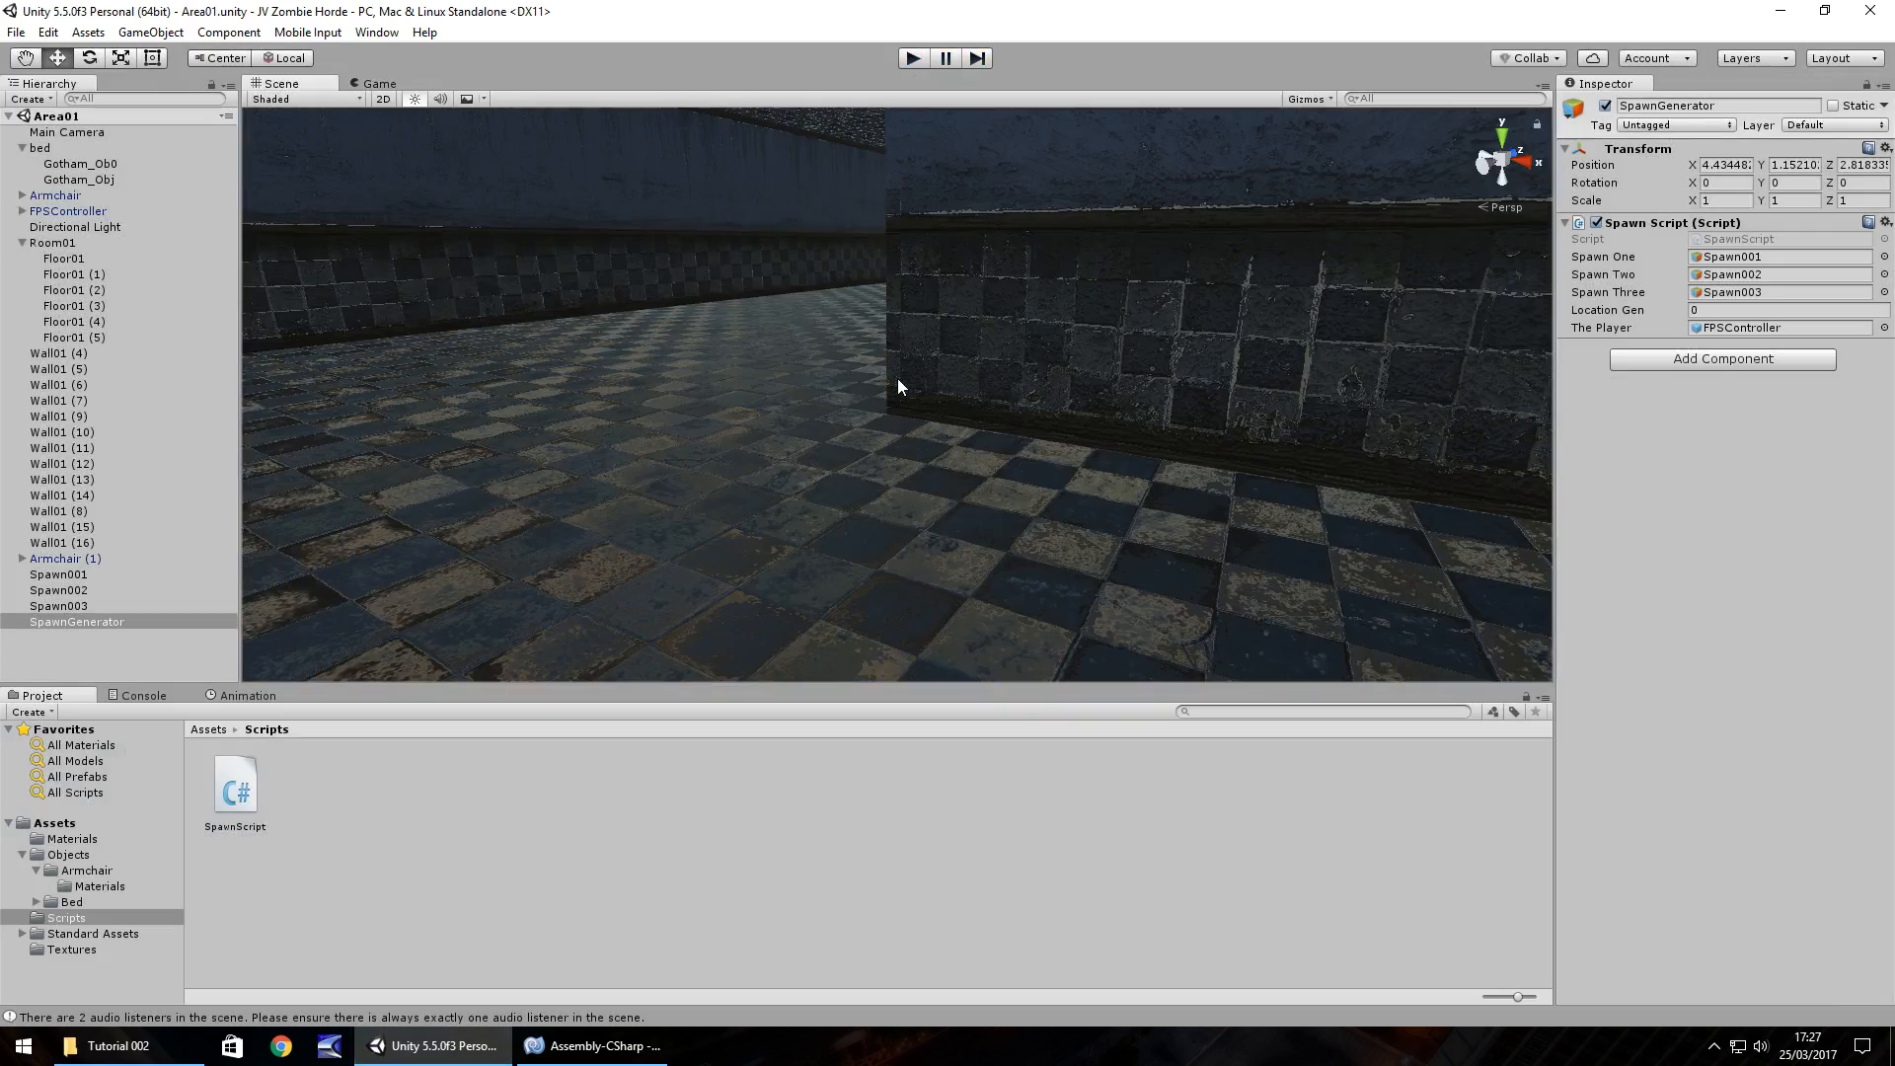
key(ctrl+p)
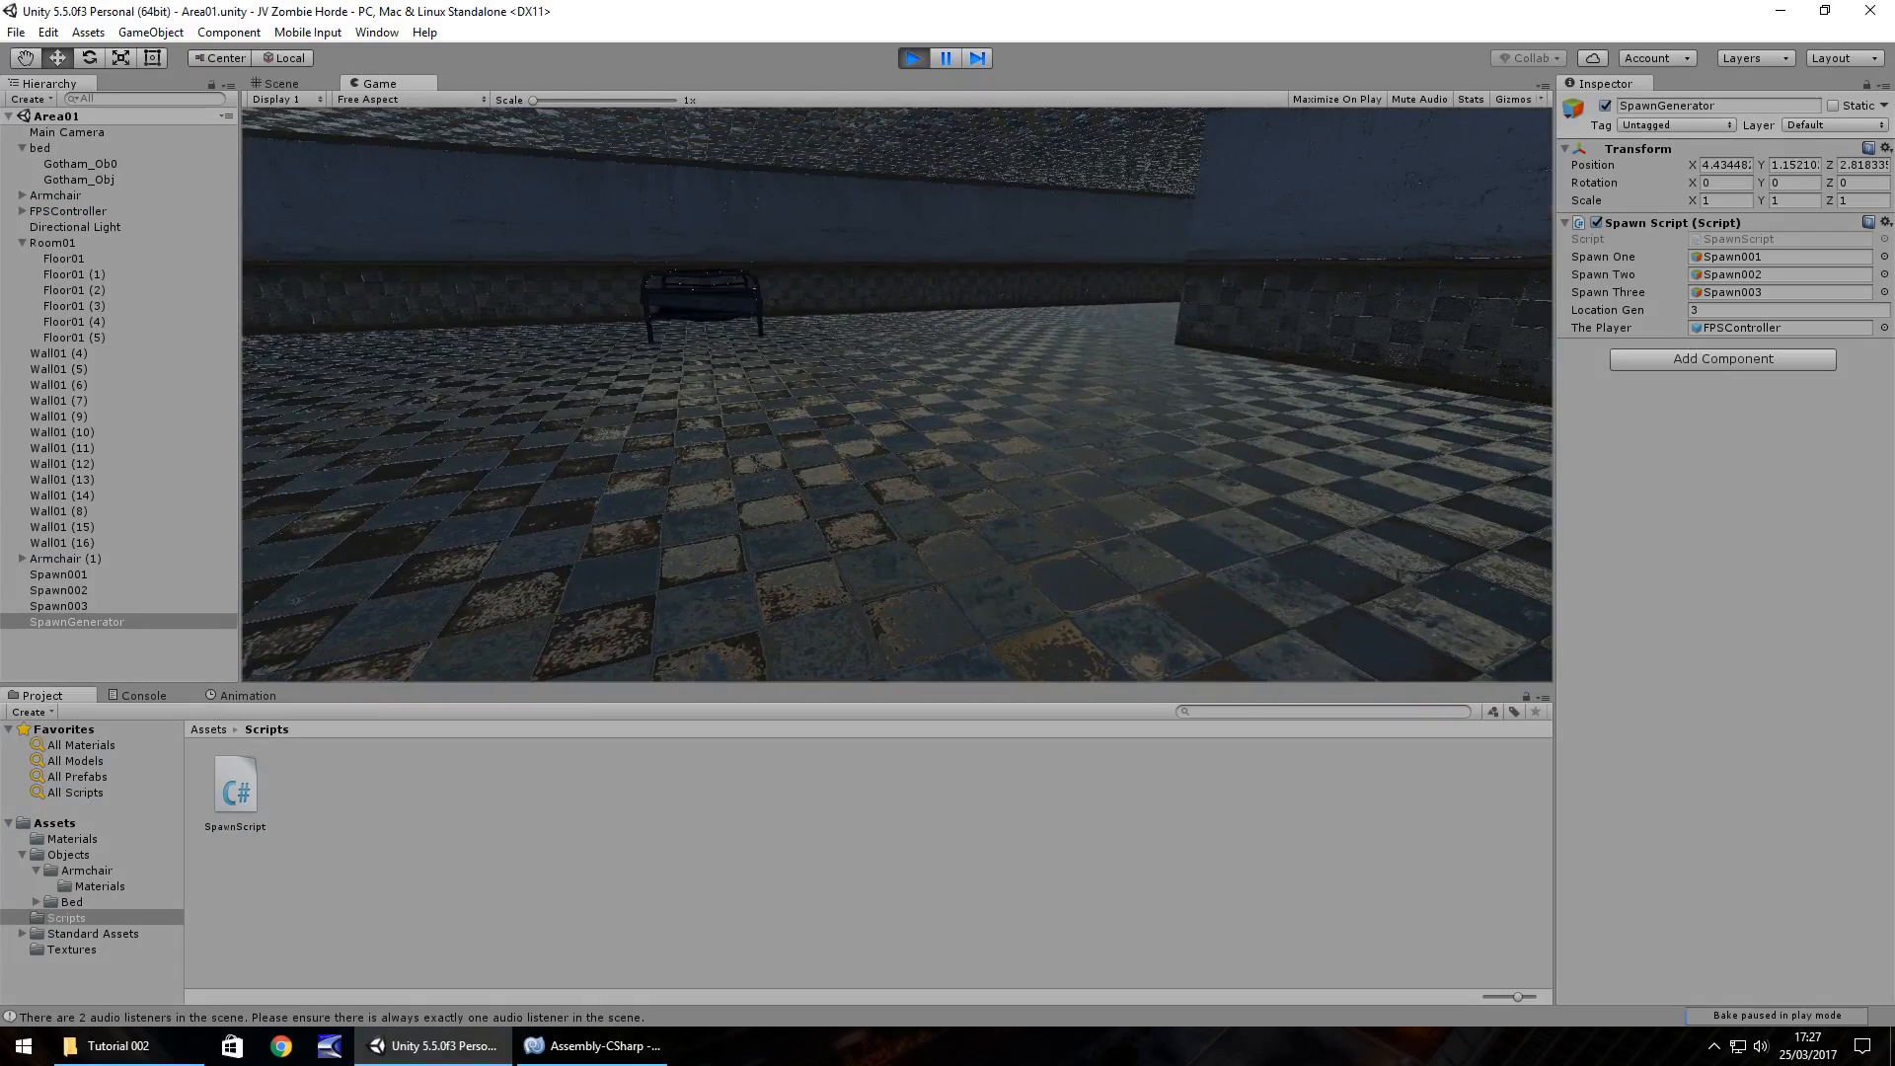
key(ctrl+p)
key(ctrl+p)
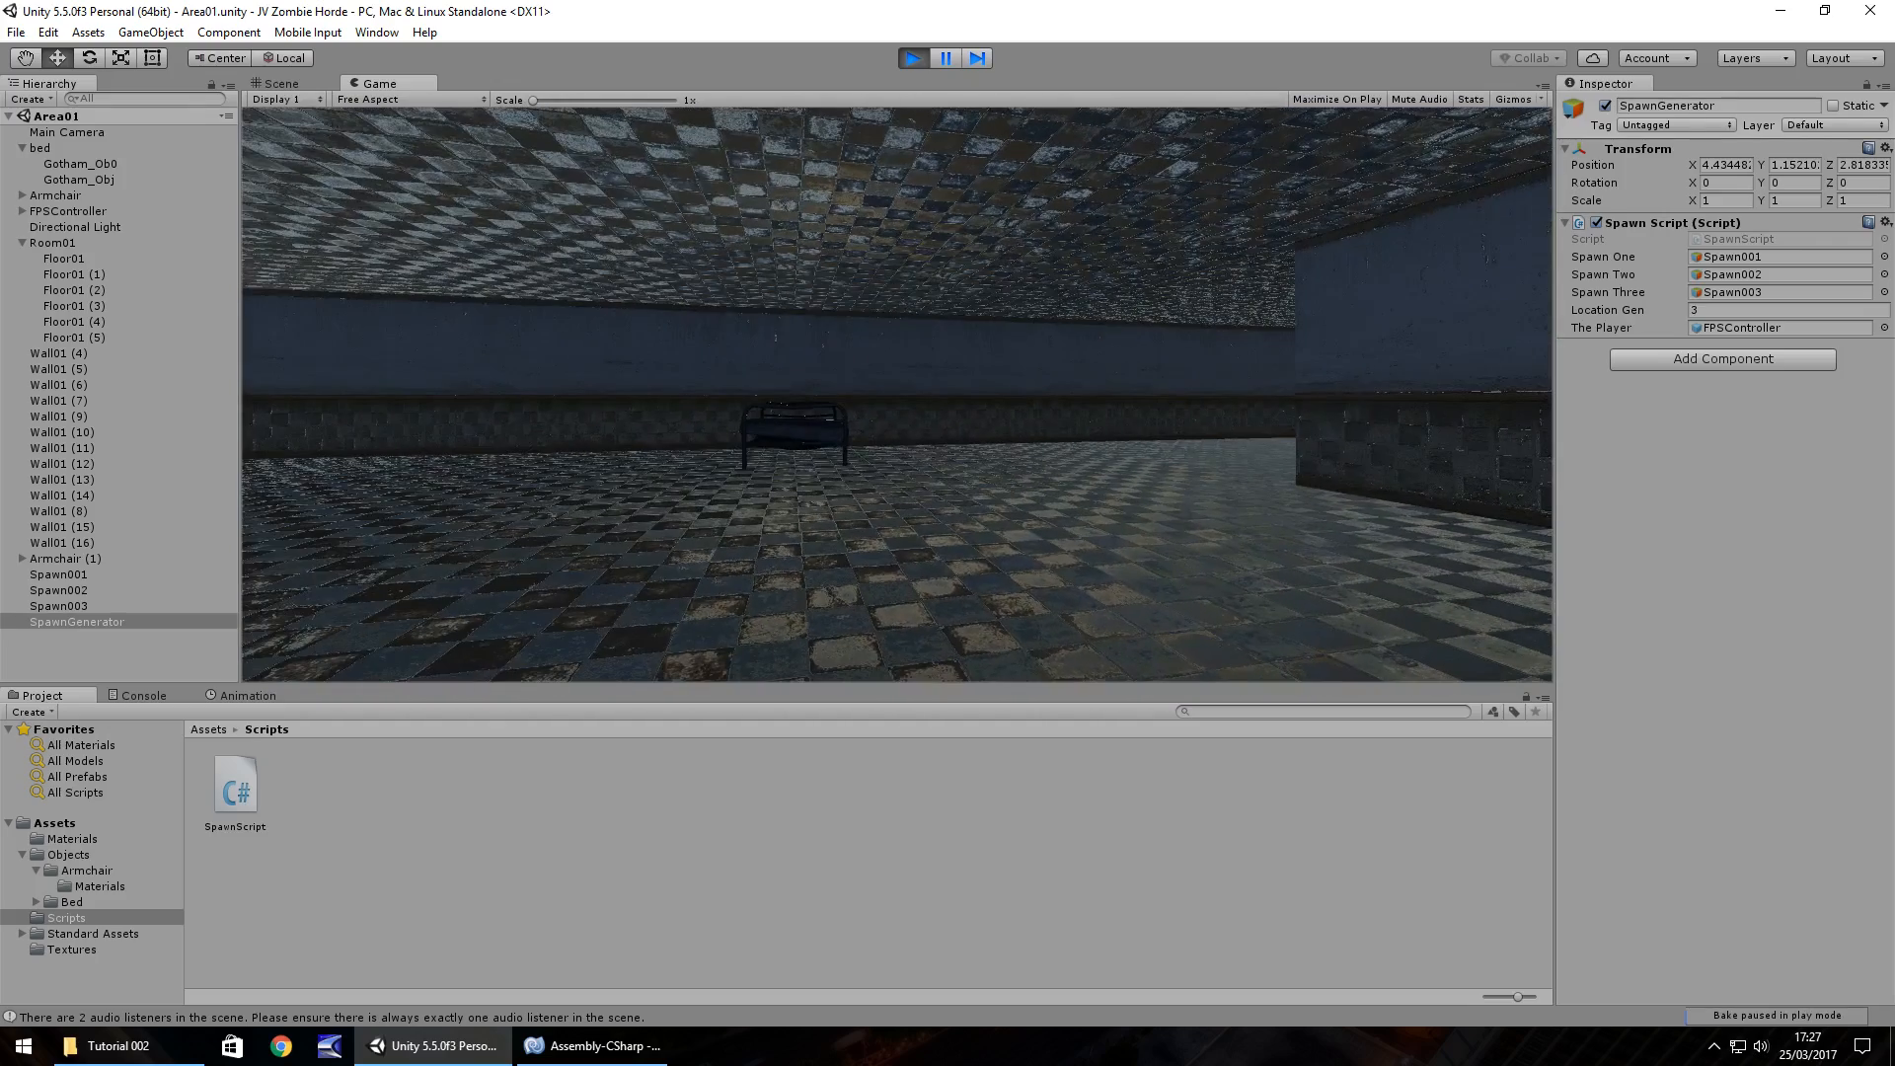
key(ctrl+p)
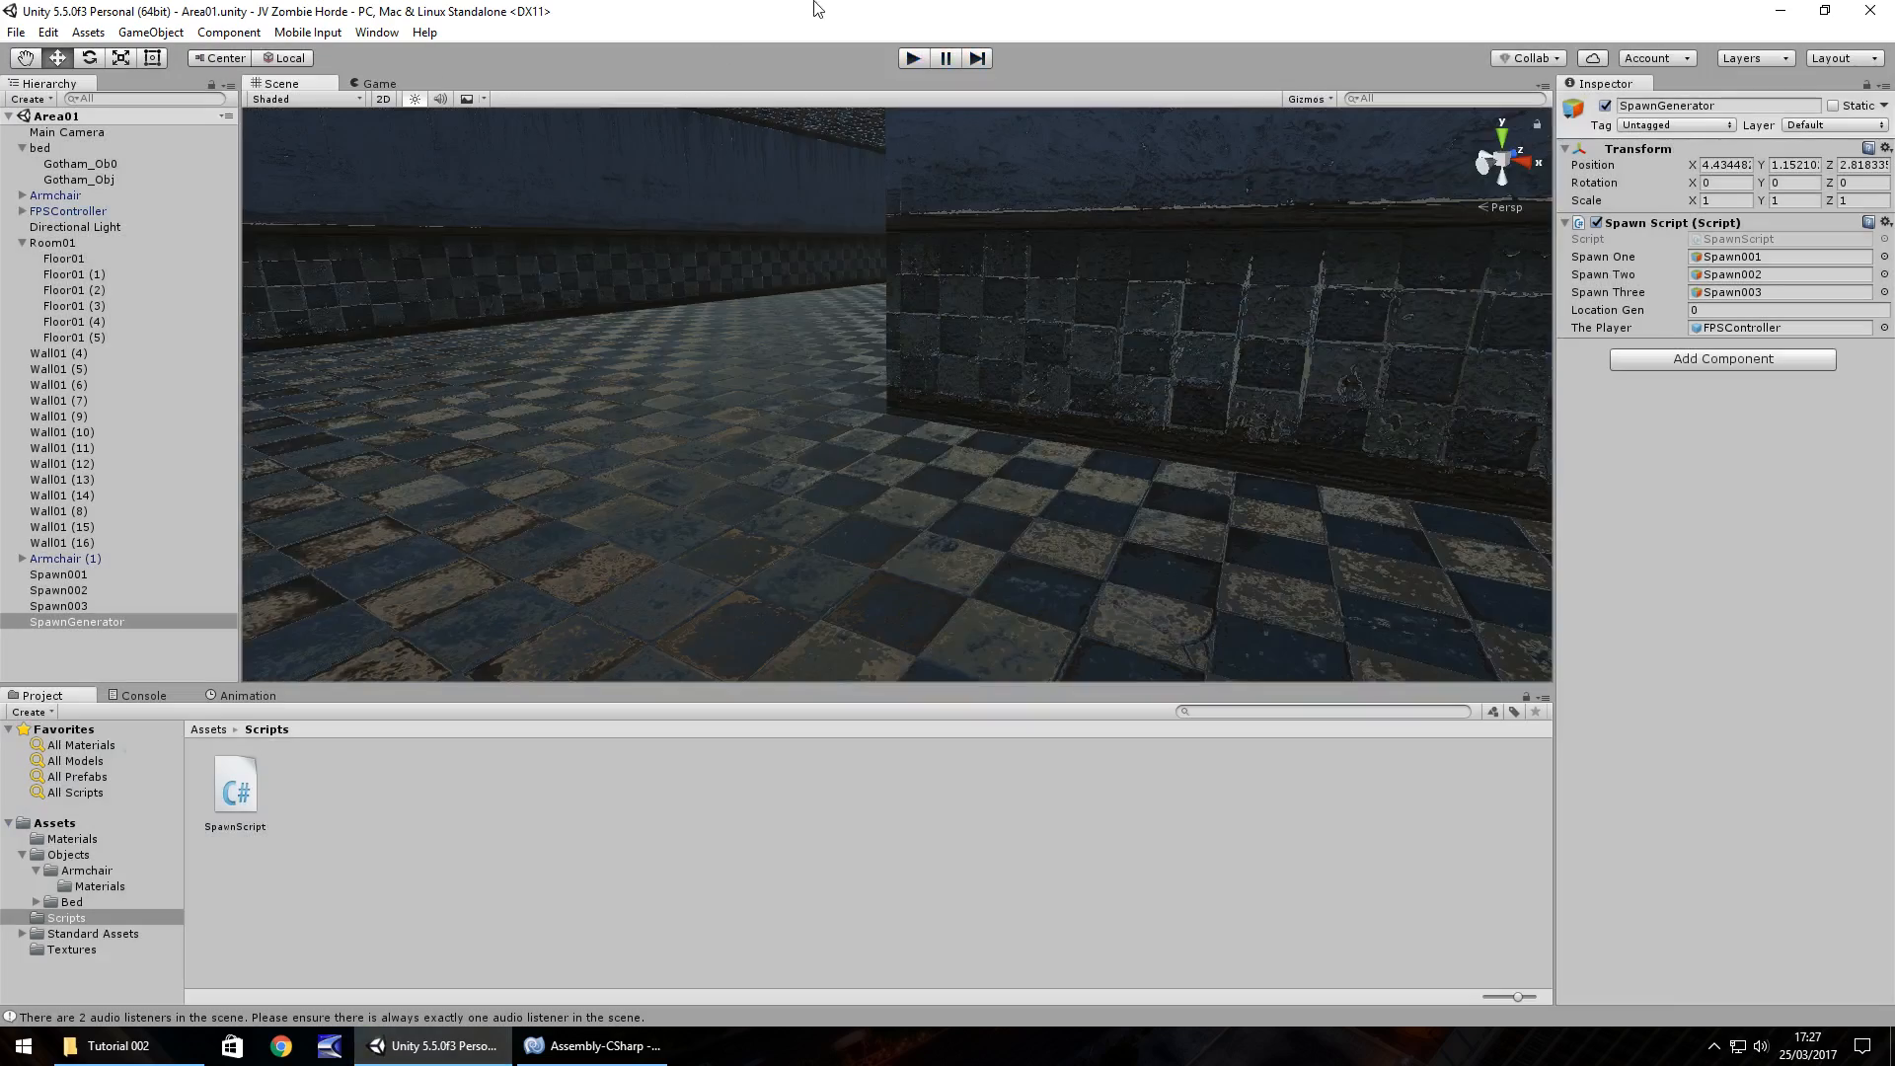
click(914, 57)
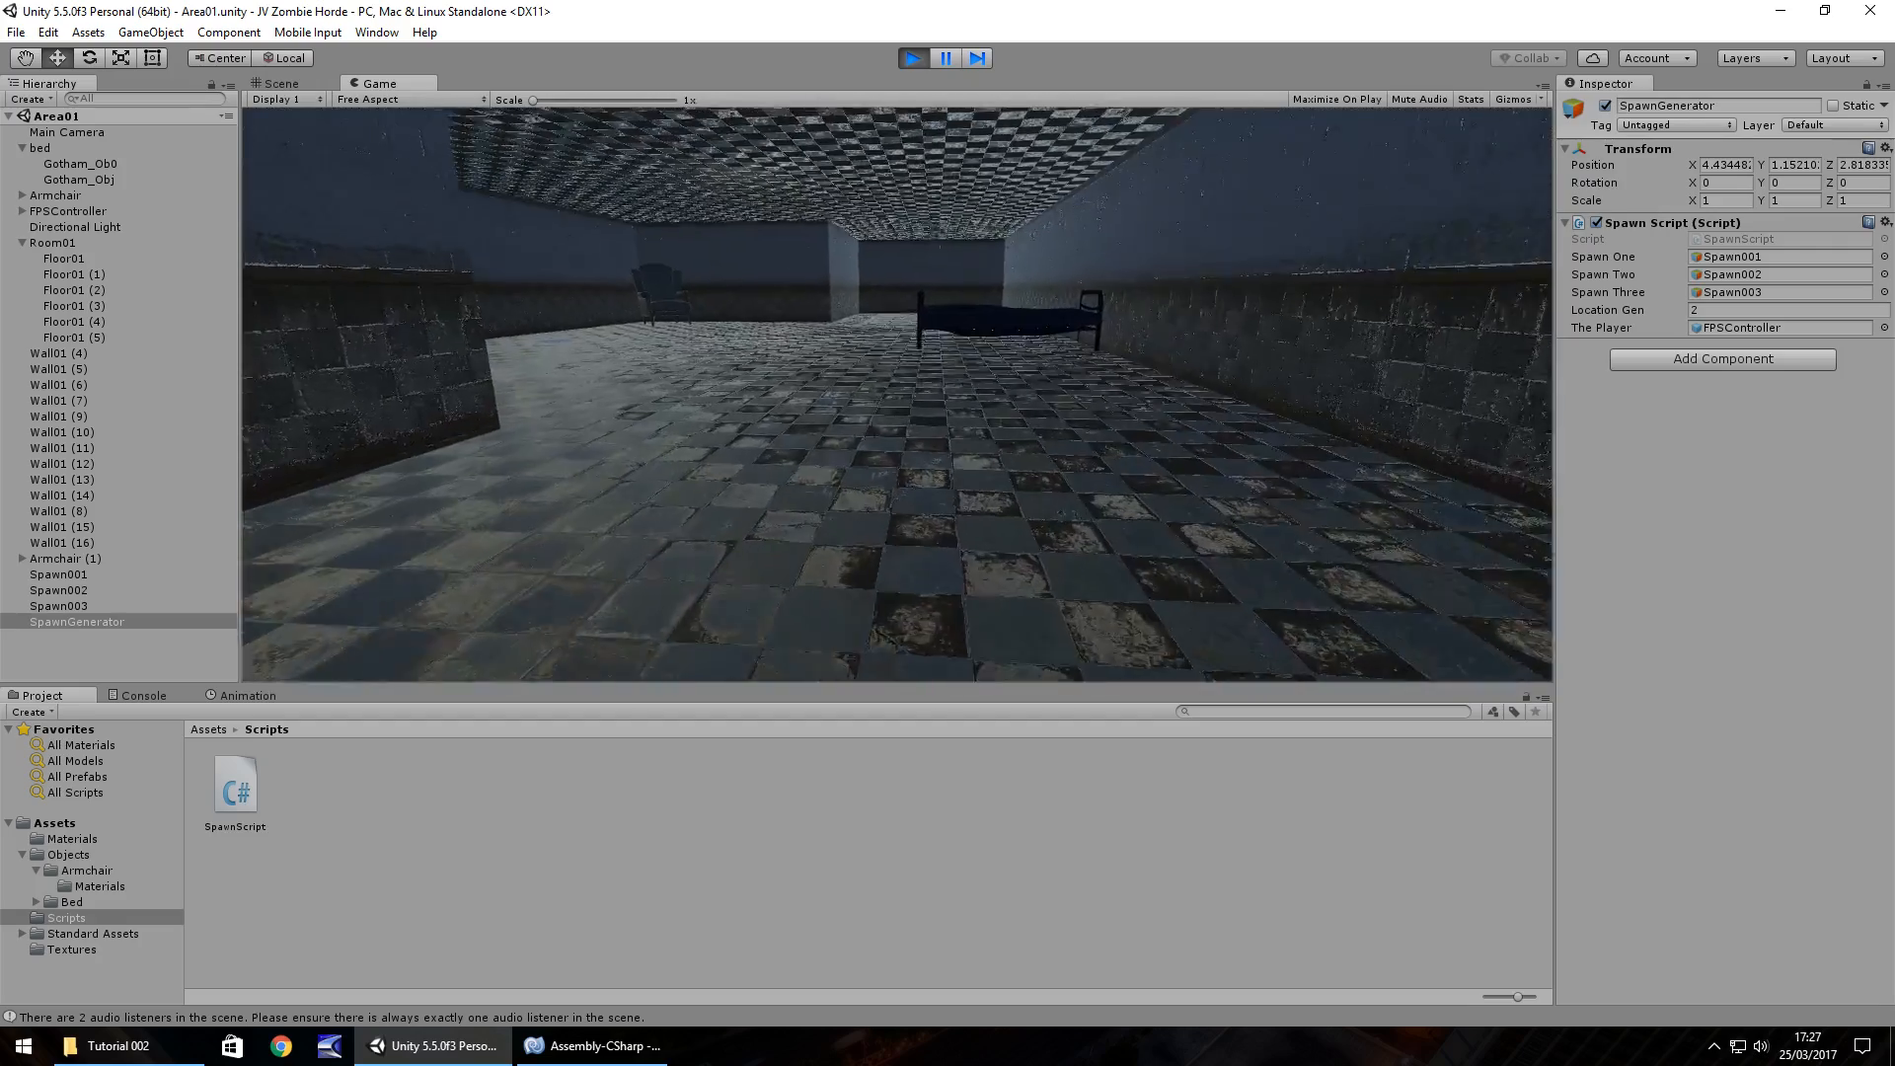
key(ctrl+p)
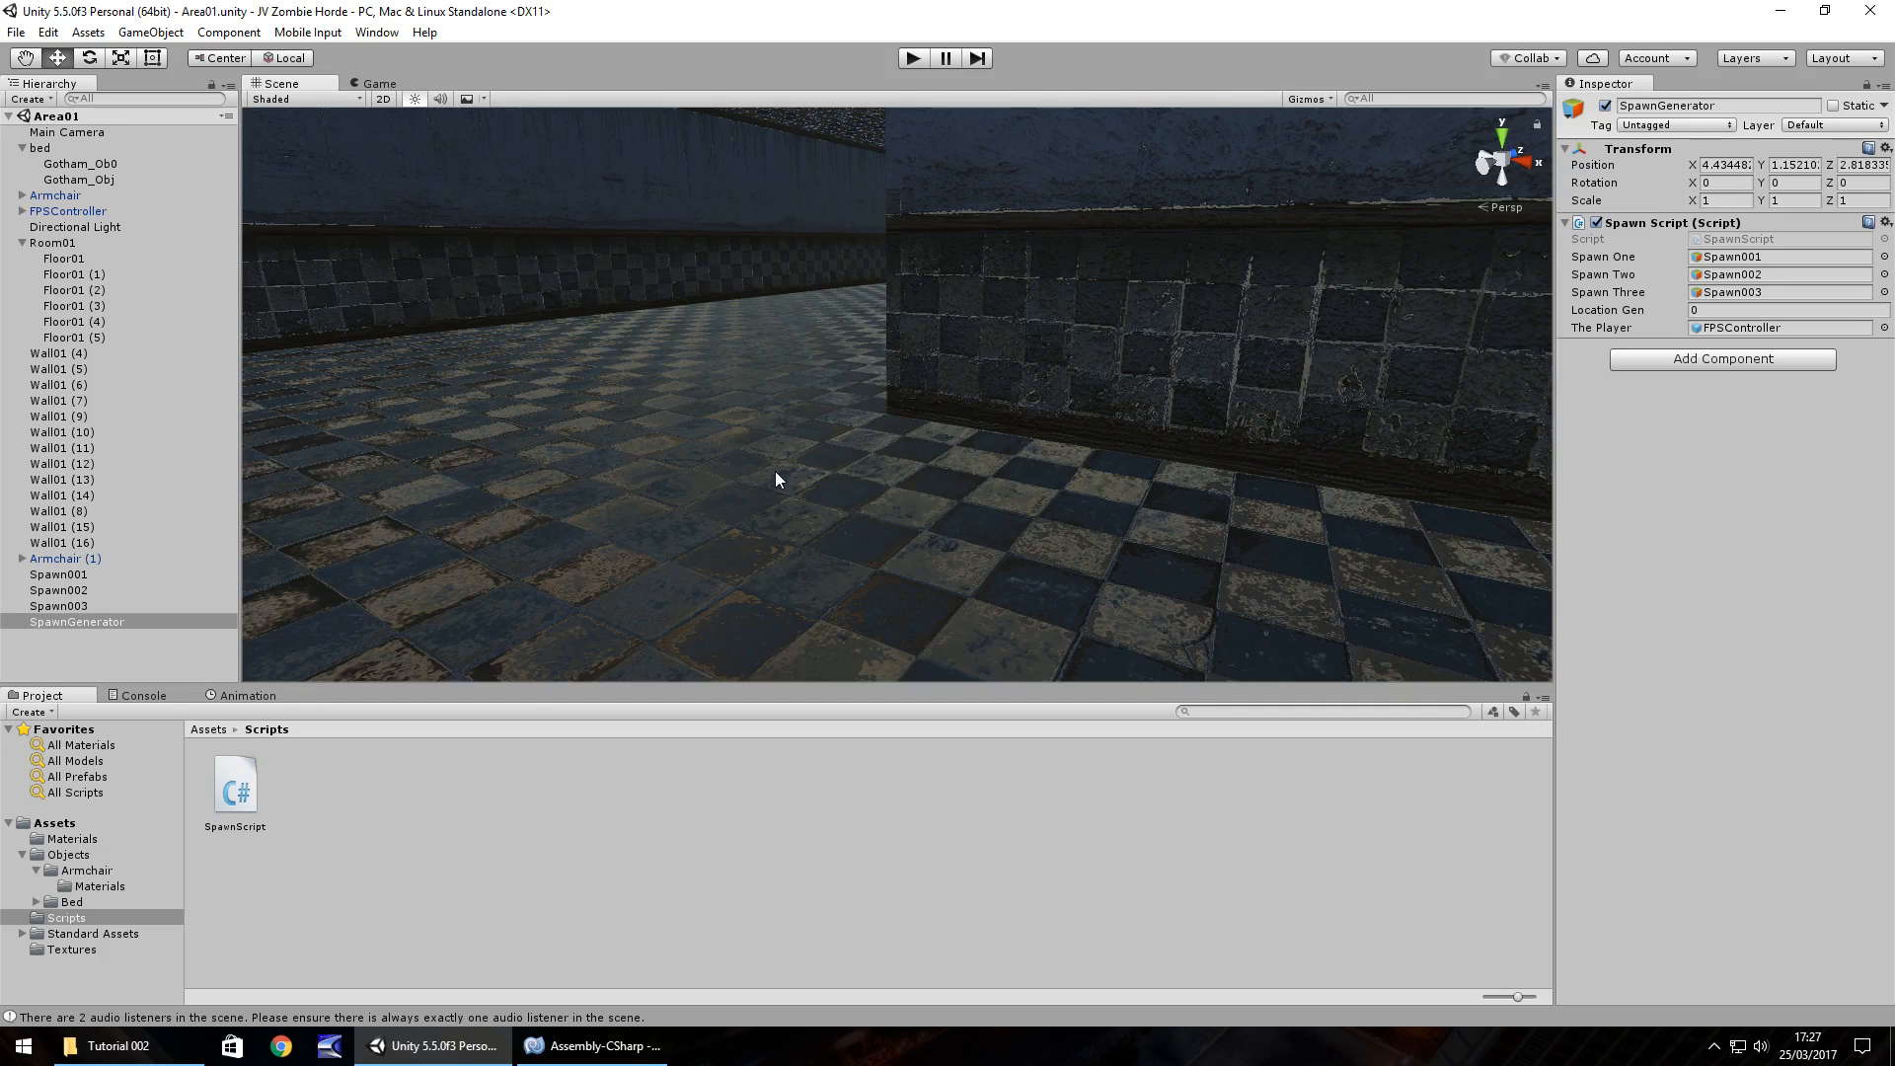
Examine the room in the scene from several angles, including the bed, the armchairs, the walls and the ceiling.
right_drag(789, 462, 311, 446)
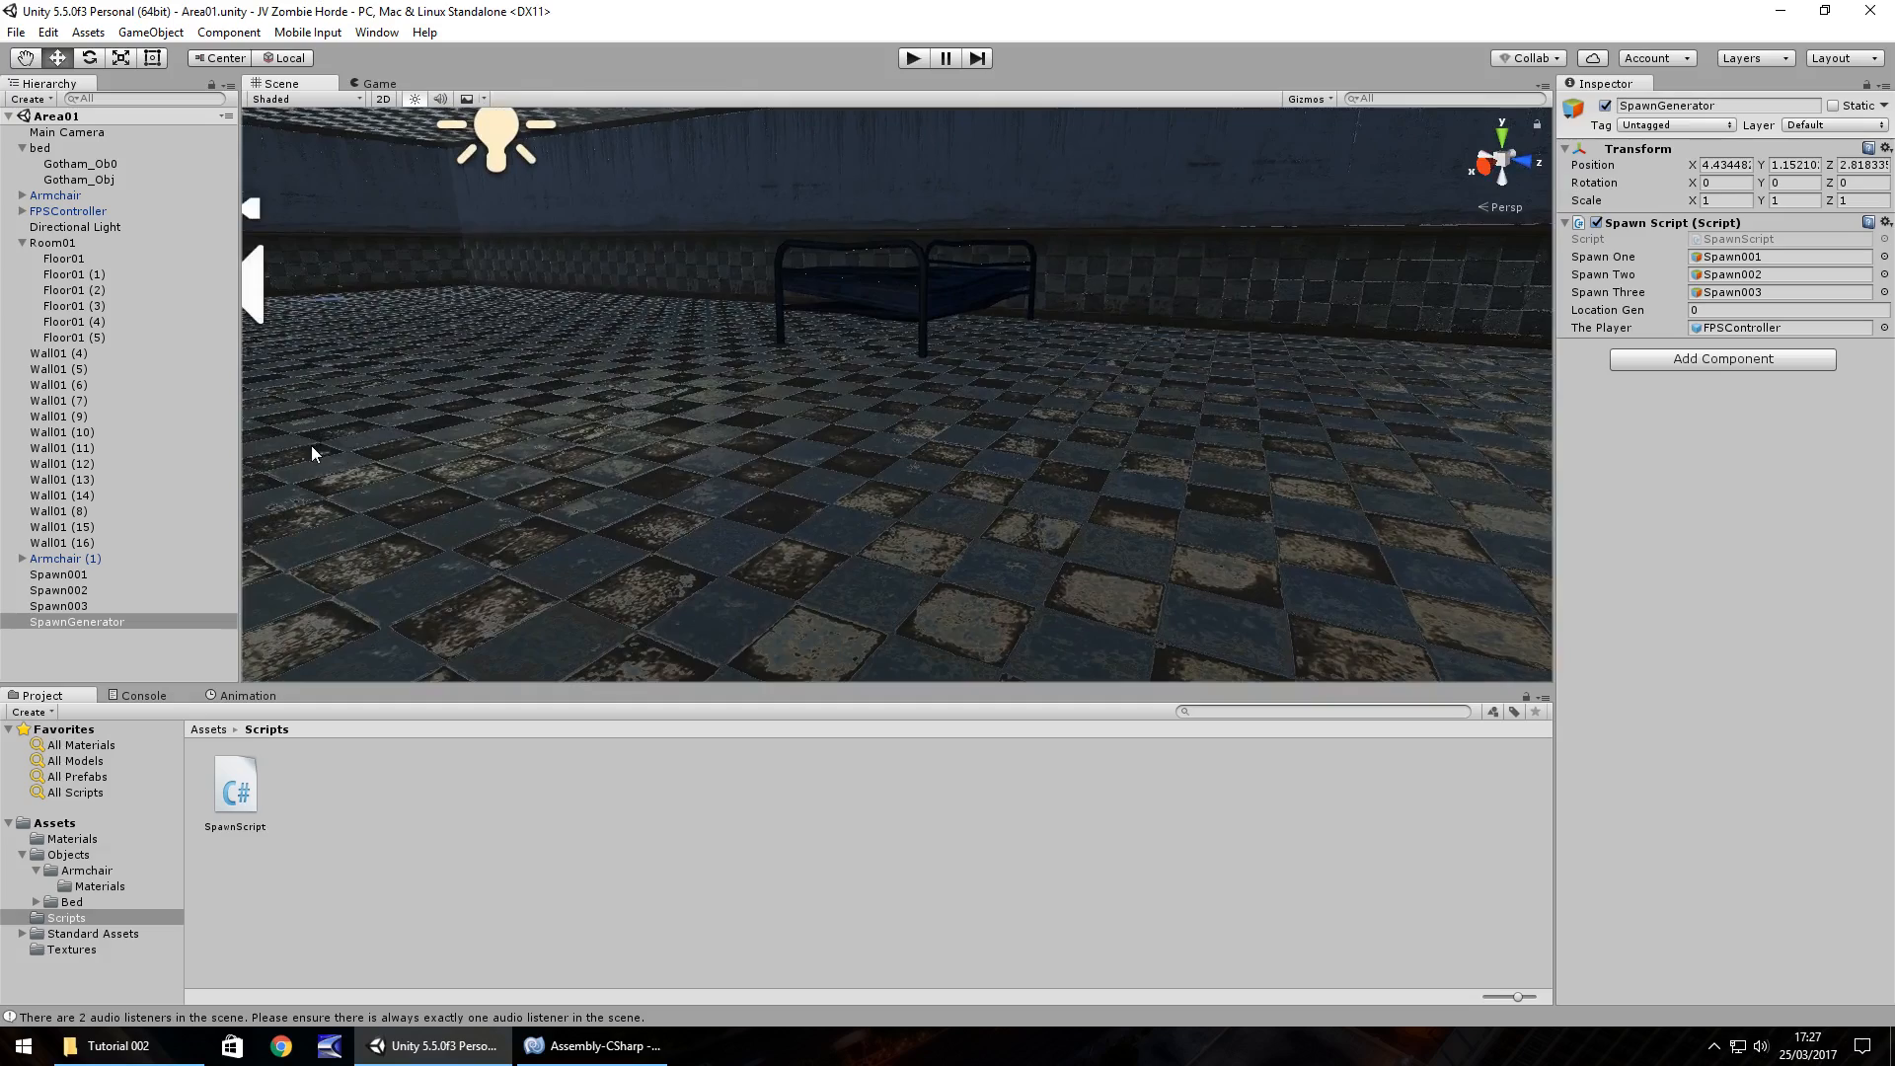
right_drag(824, 471, 567, 510)
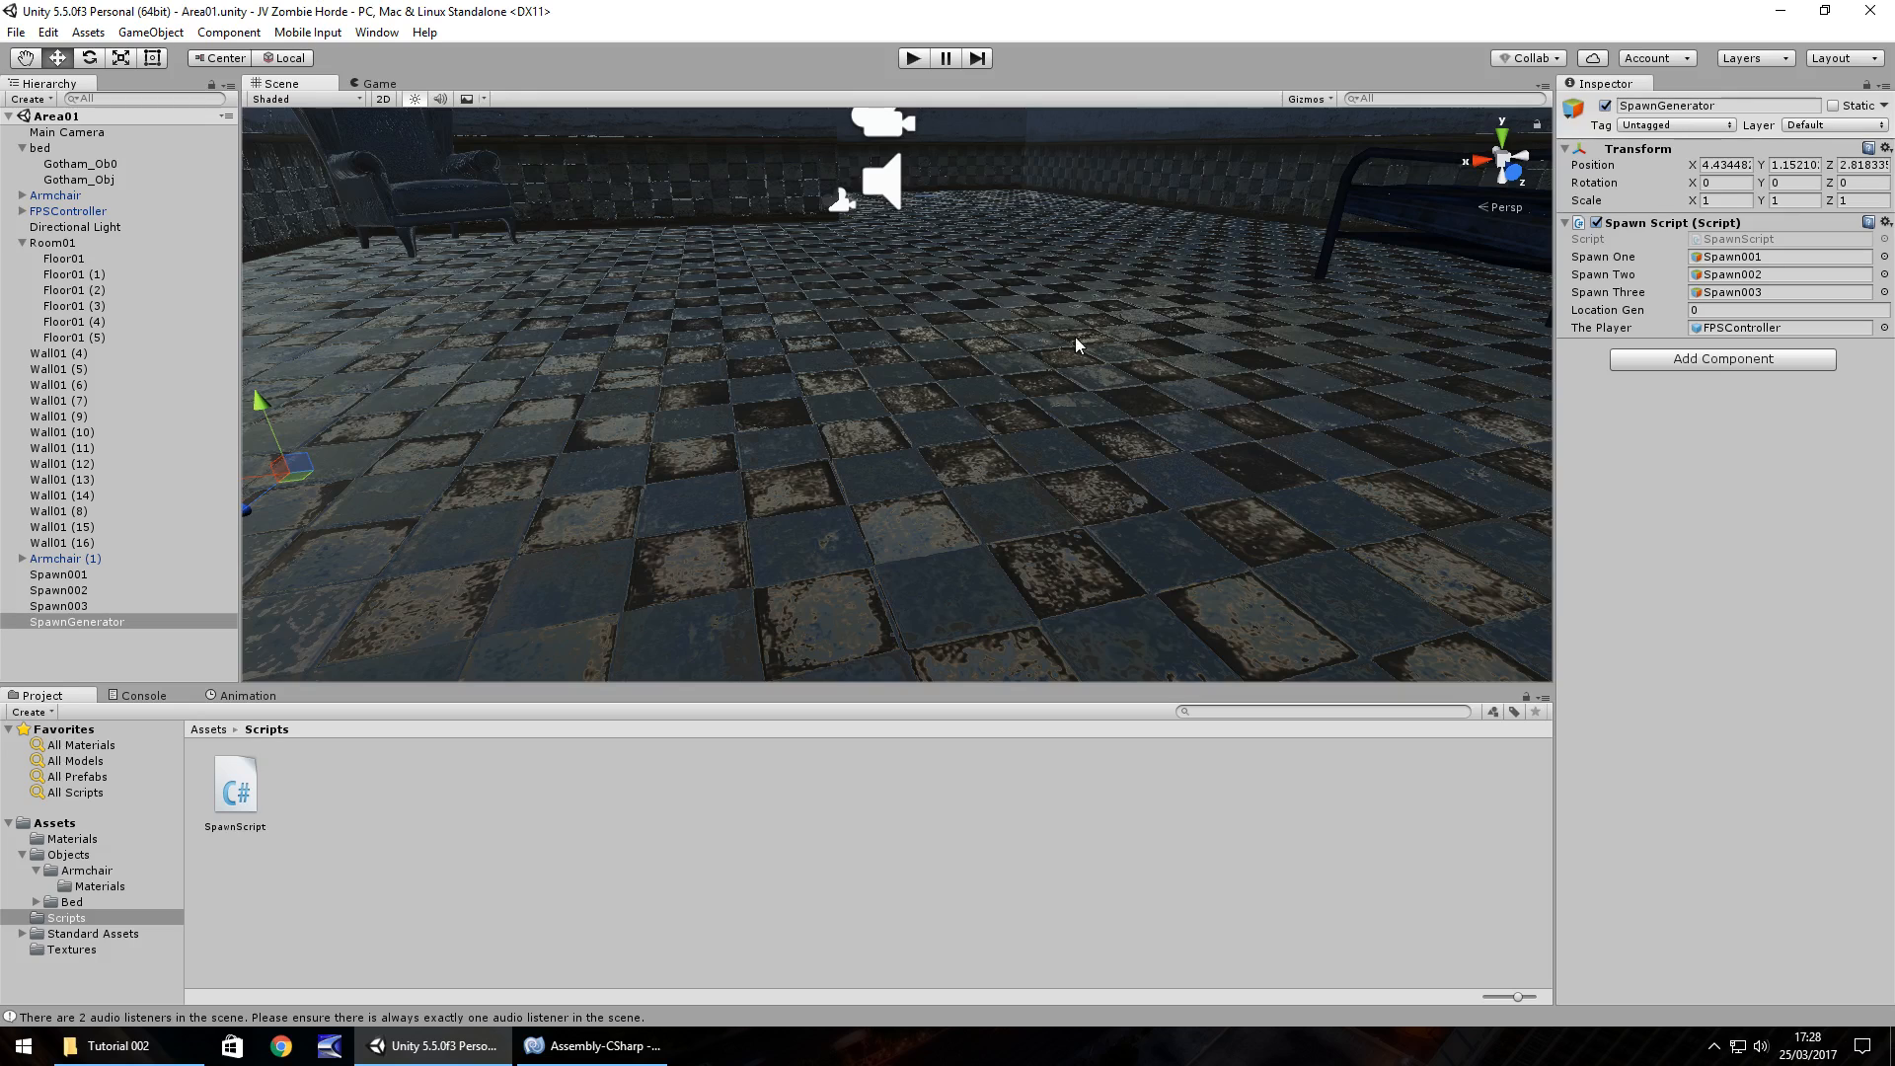
middle_drag(1076, 339, 965, 803)
right_drag(715, 363, 1108, 351)
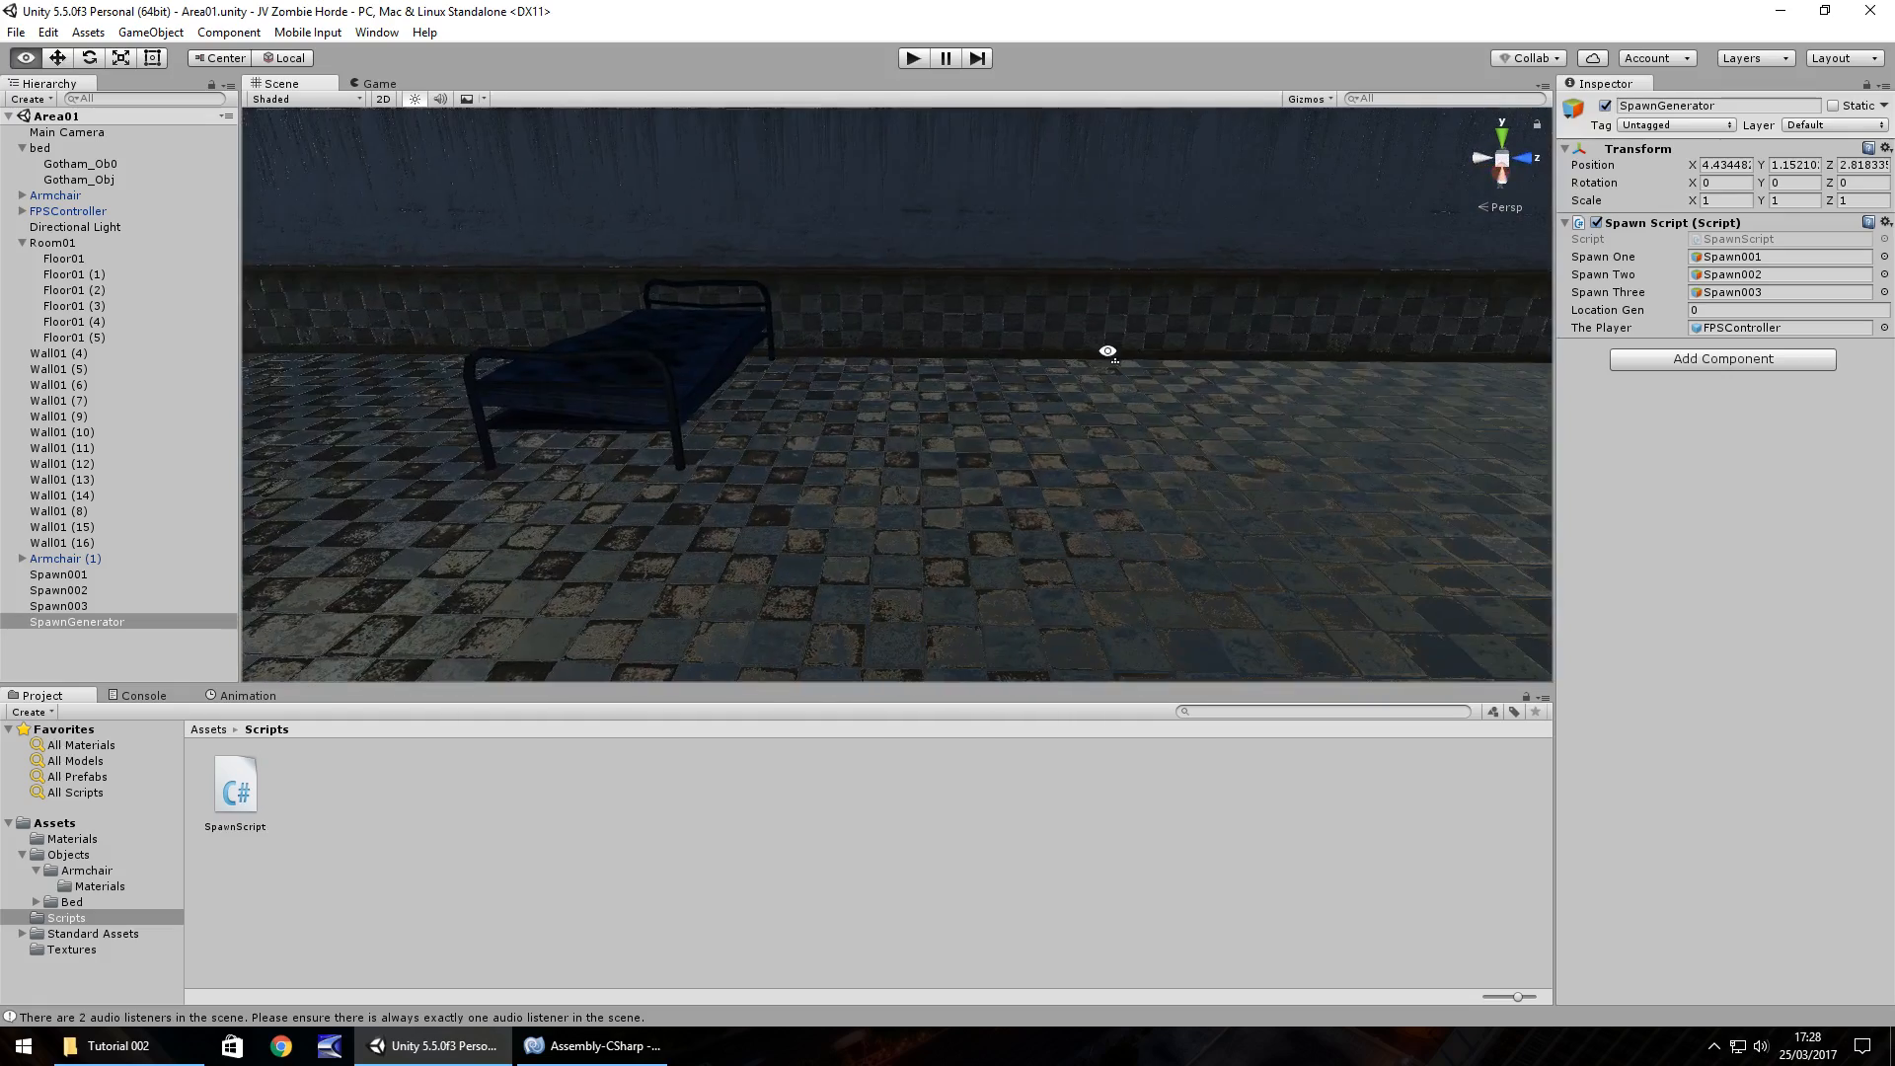
right_drag(1053, 424, 1411, 446)
right_drag(1082, 465, 1552, 468)
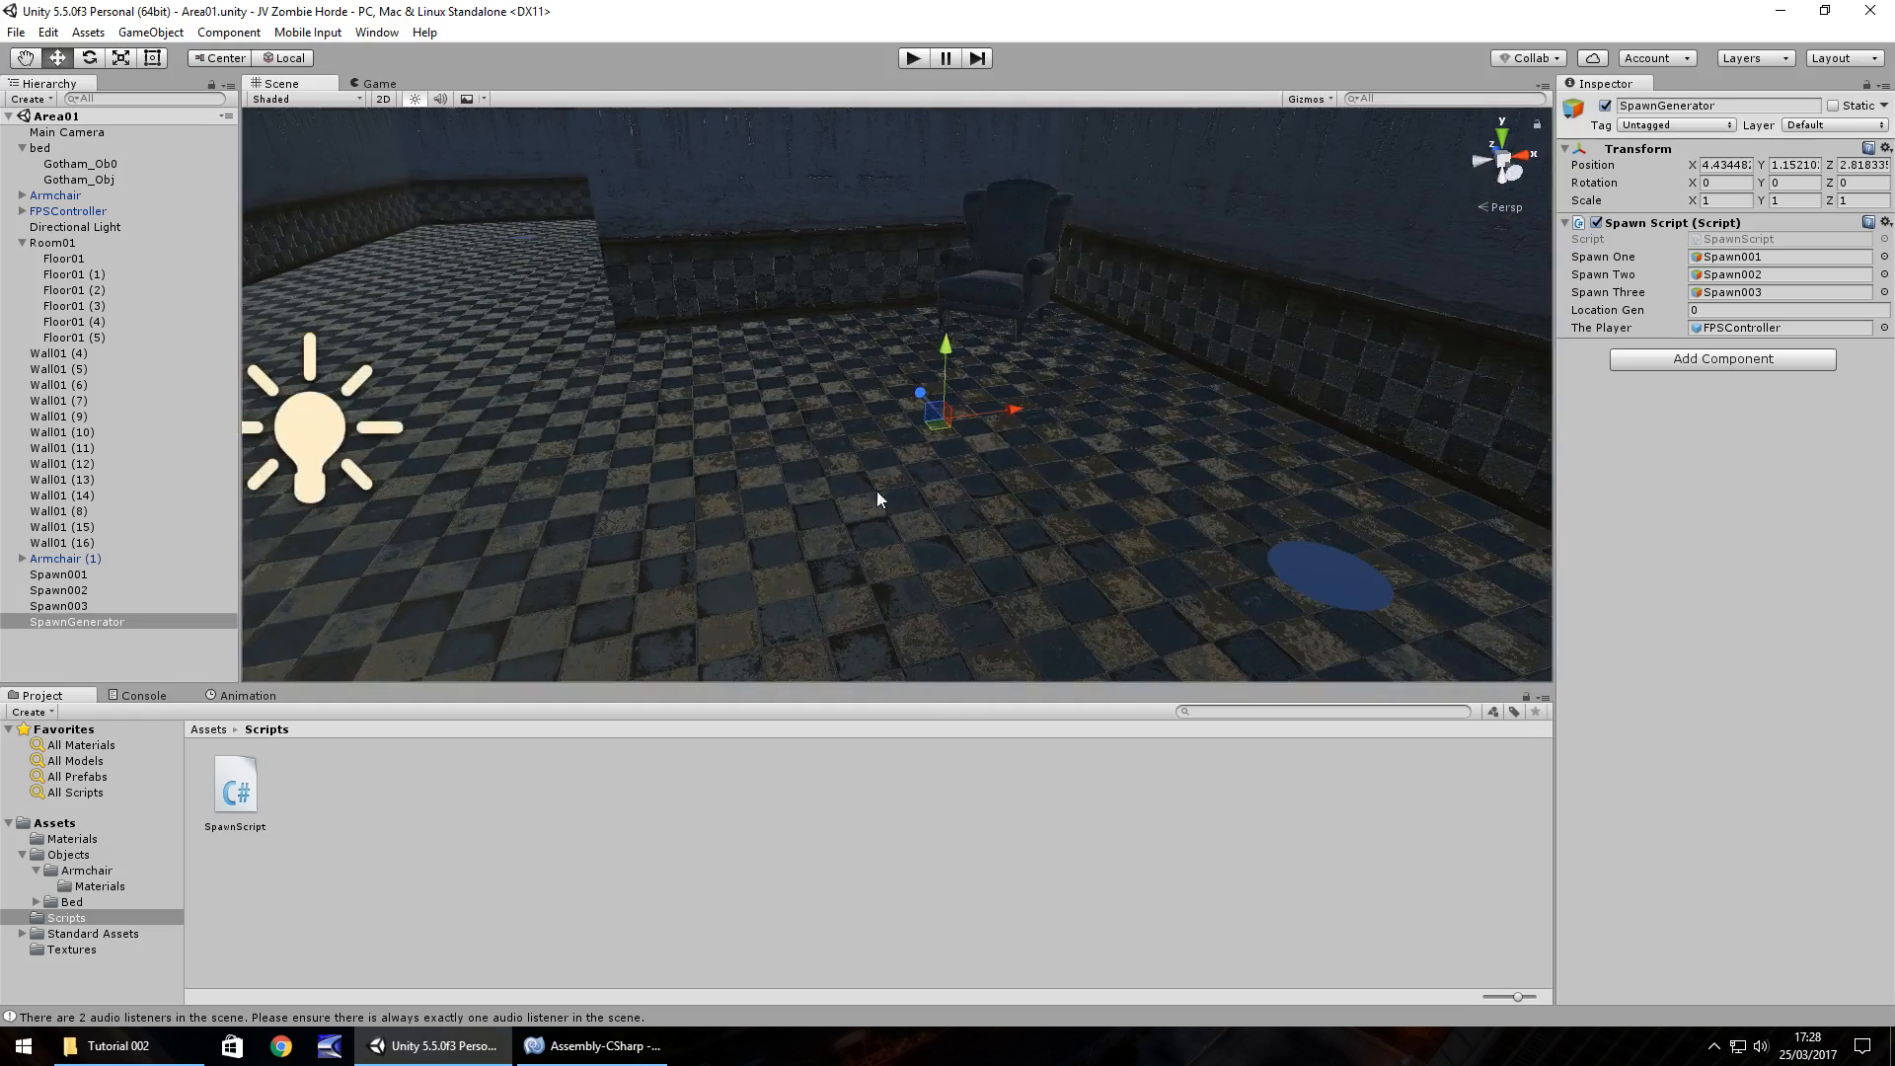
right_drag(876, 489, 277, 490)
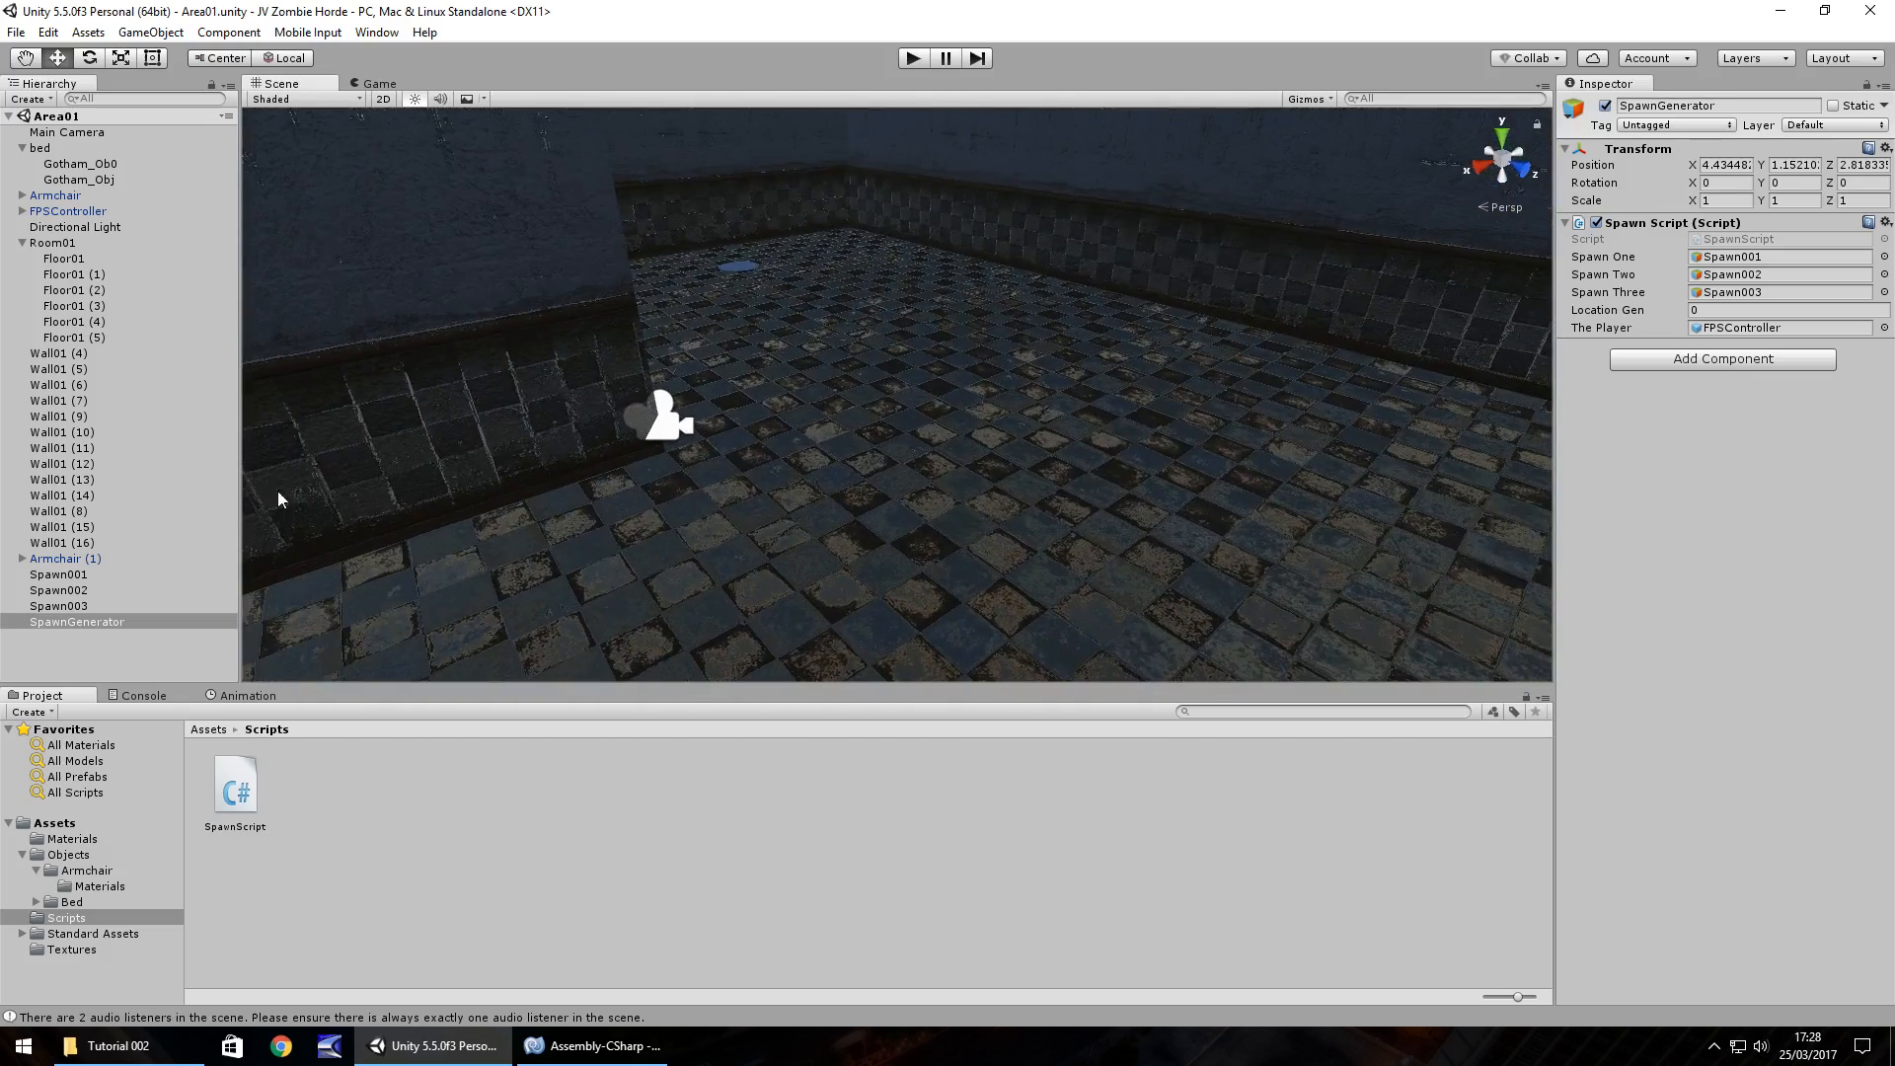
right_drag(888, 480, 1442, 331)
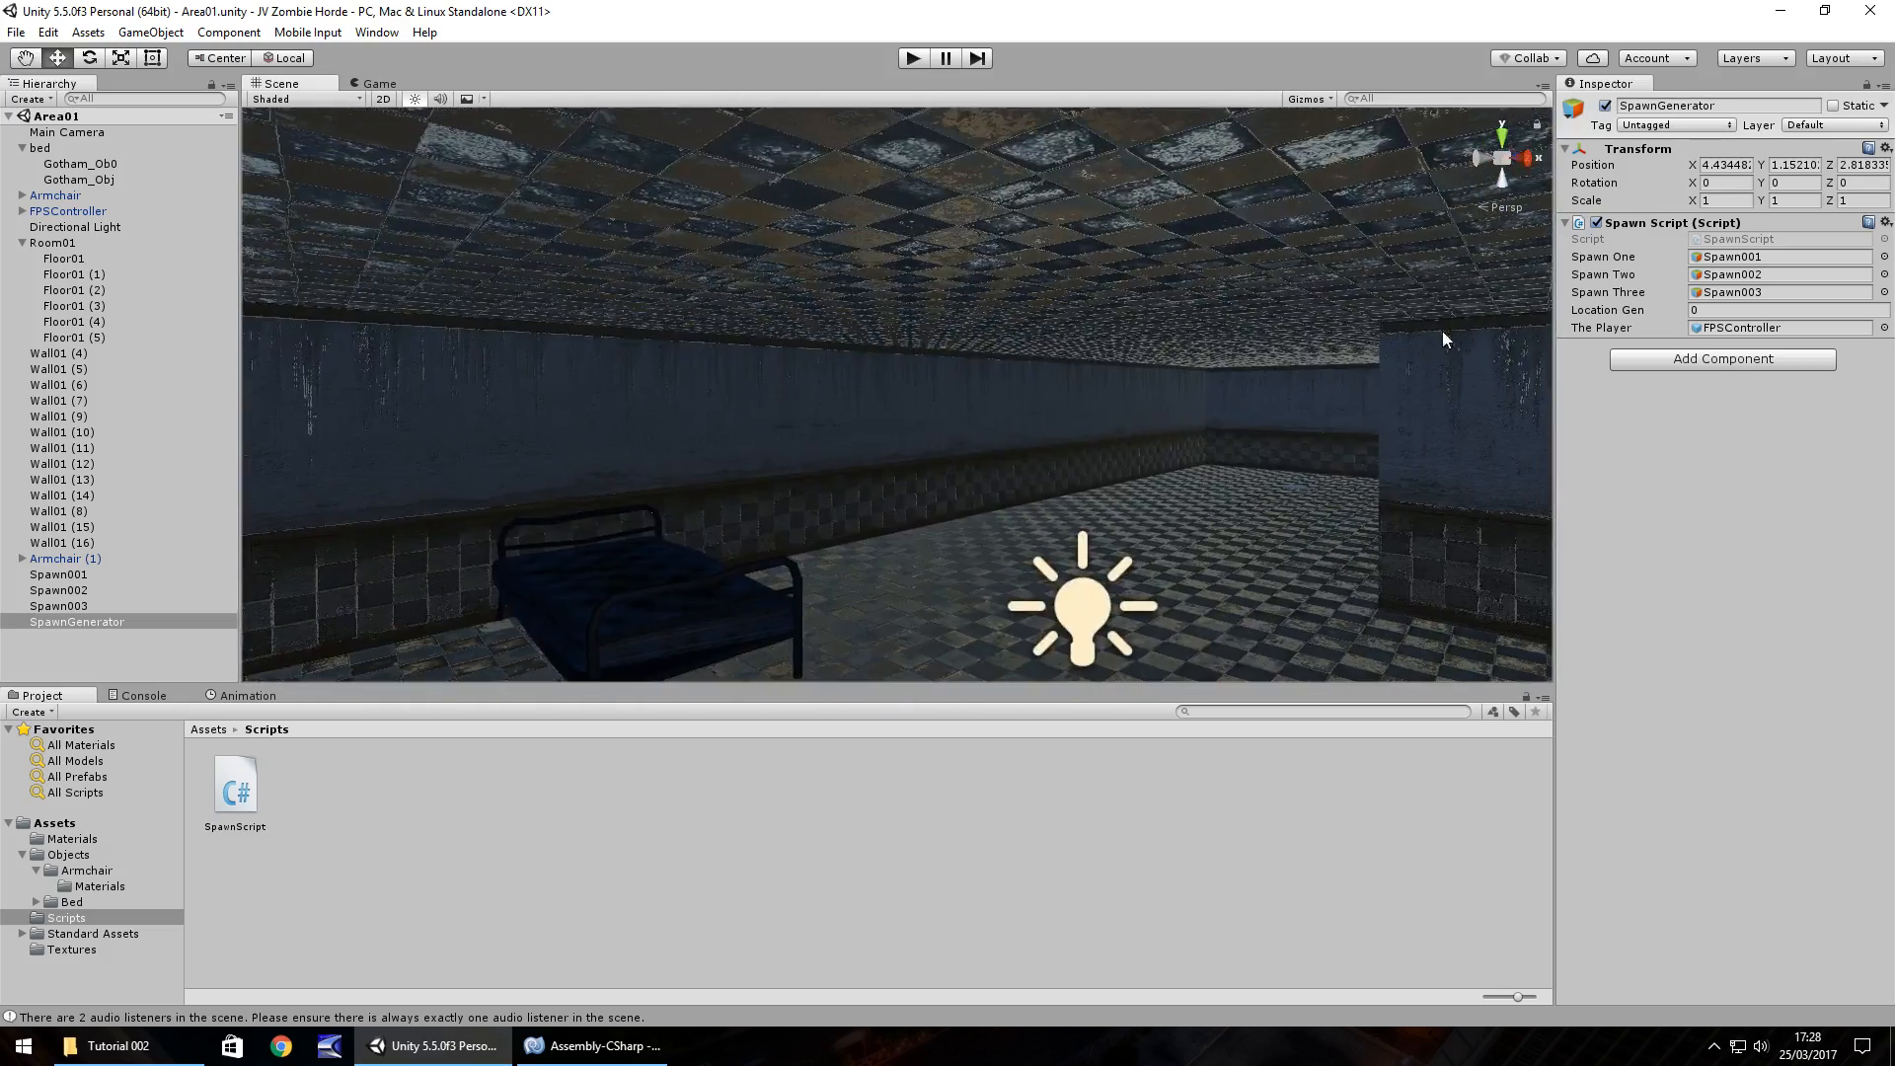
Try removing the ceiling piece Floor01 (1) from Room01, and undo the deletion.
click(1139, 250)
key(Delete)
right_drag(1028, 279, 1142, 385)
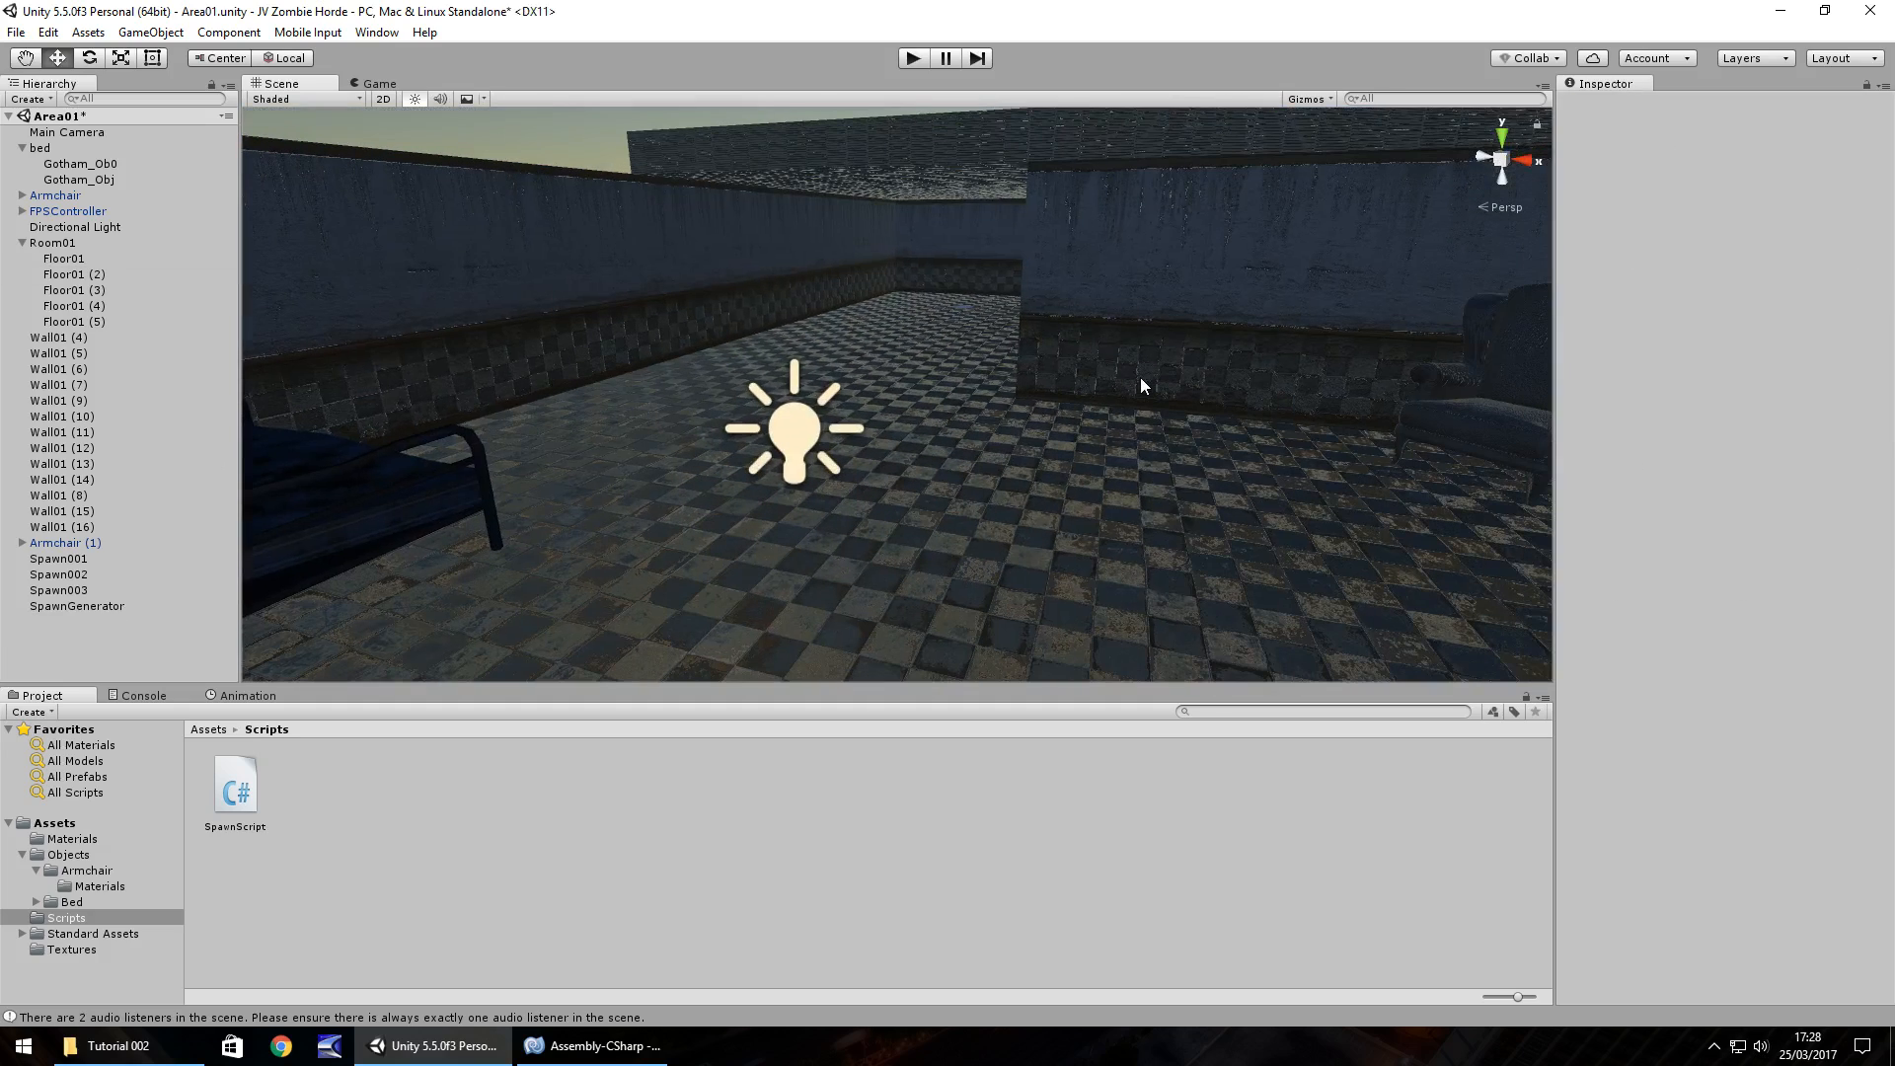
key(ctrl+z)
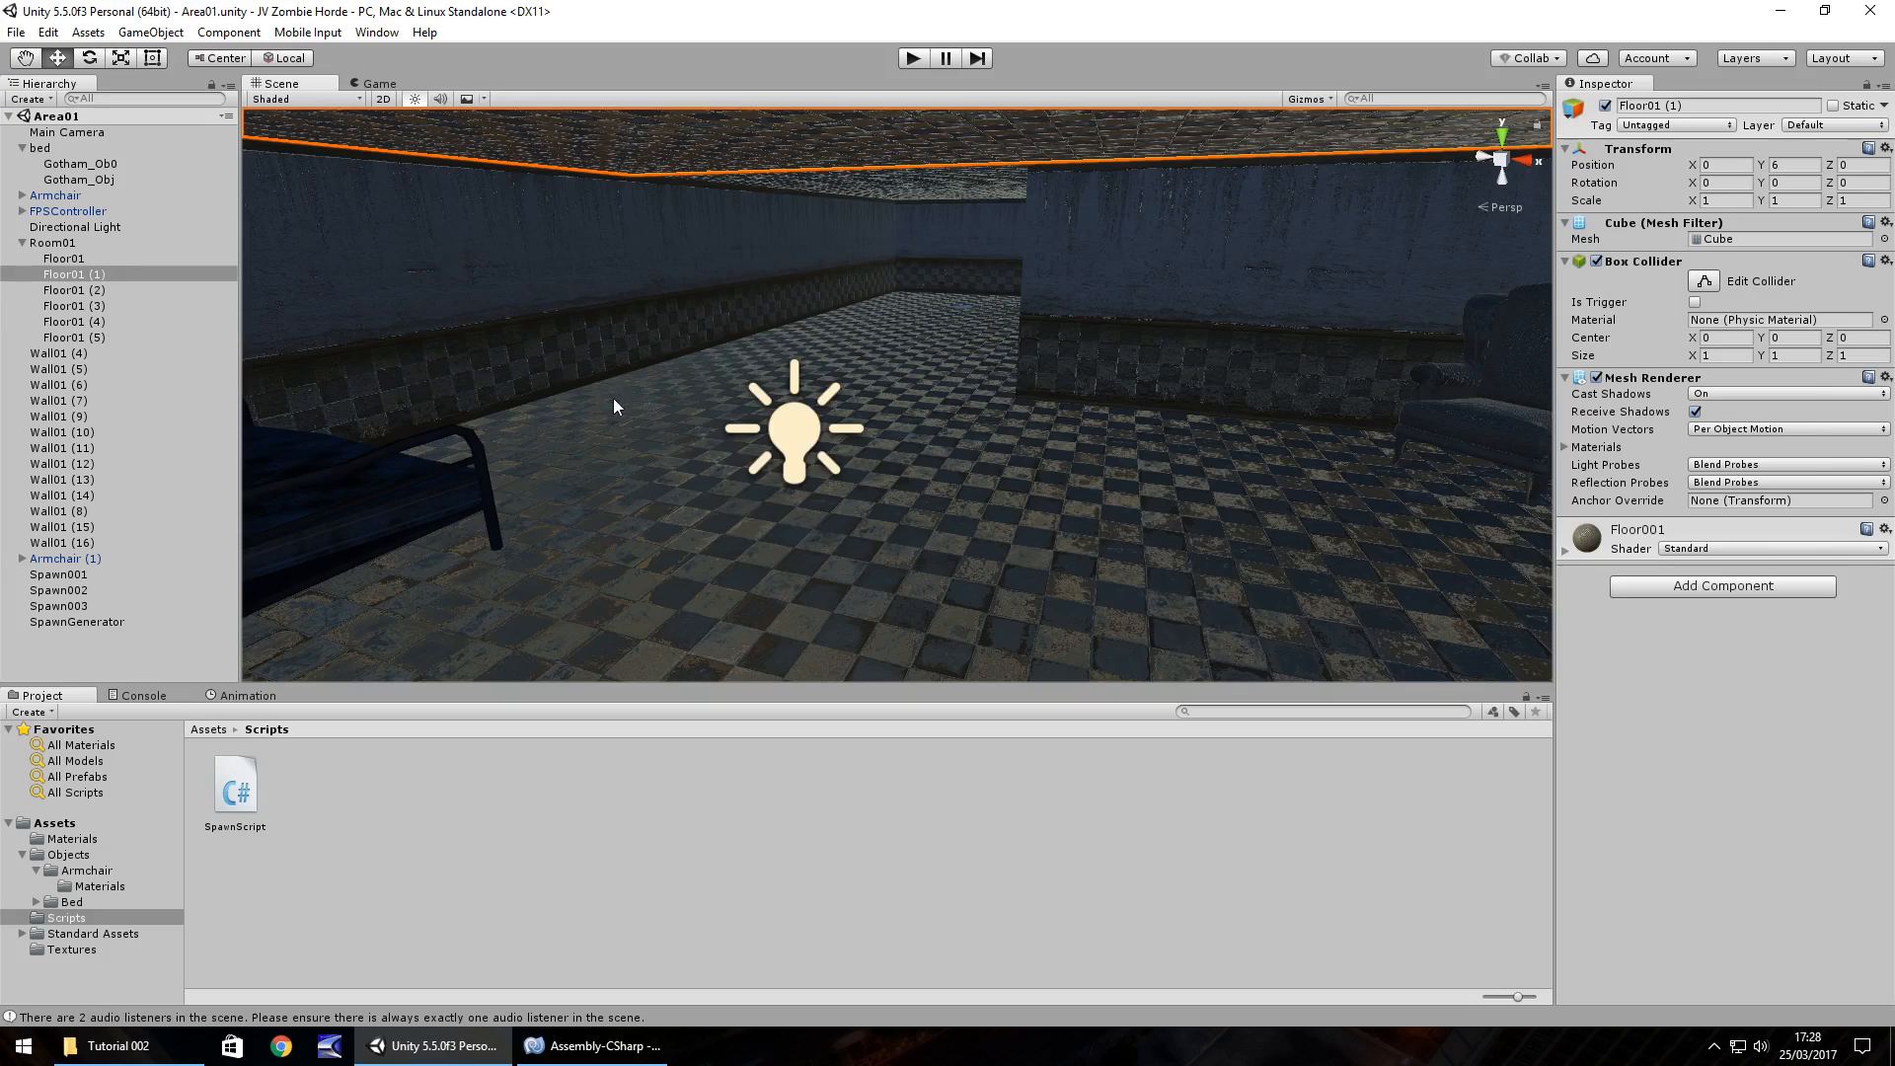
right_drag(613, 400, 359, 415)
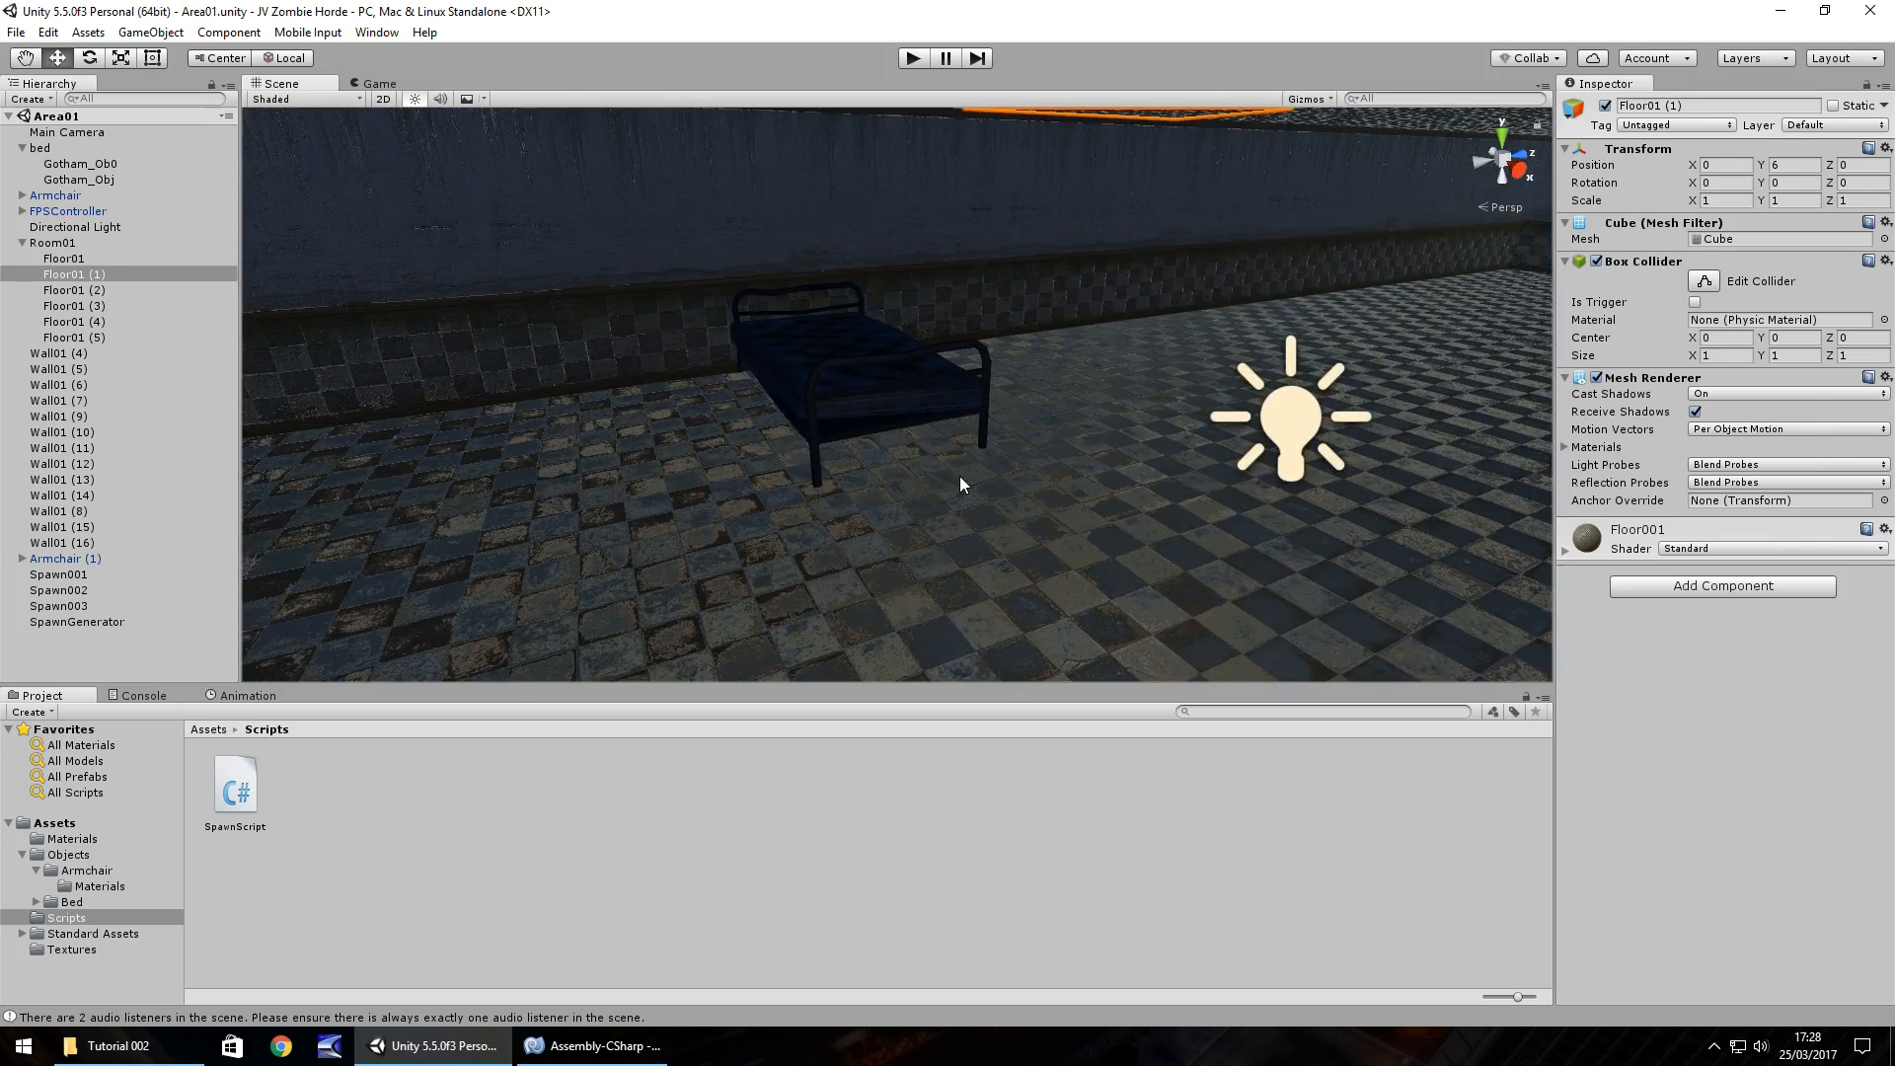